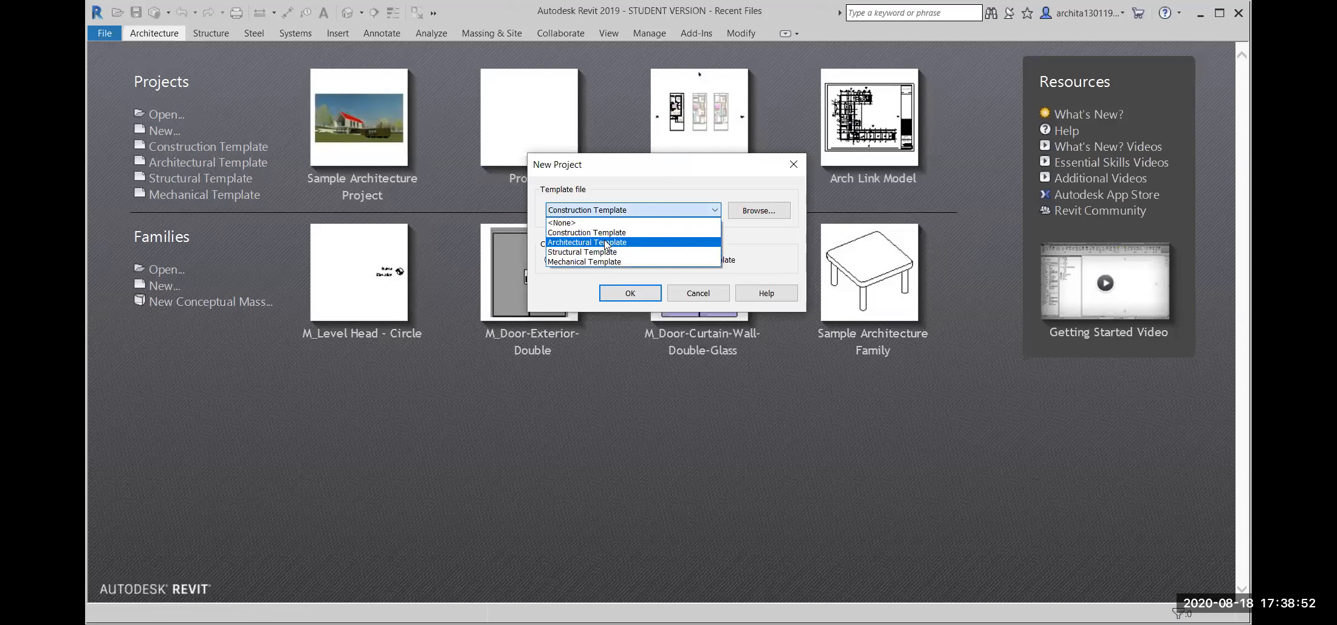
# Create a project from the Architectural Template and start a new conceptual mass from the Metric Mass.rft template.
pyautogui.click(608, 293)
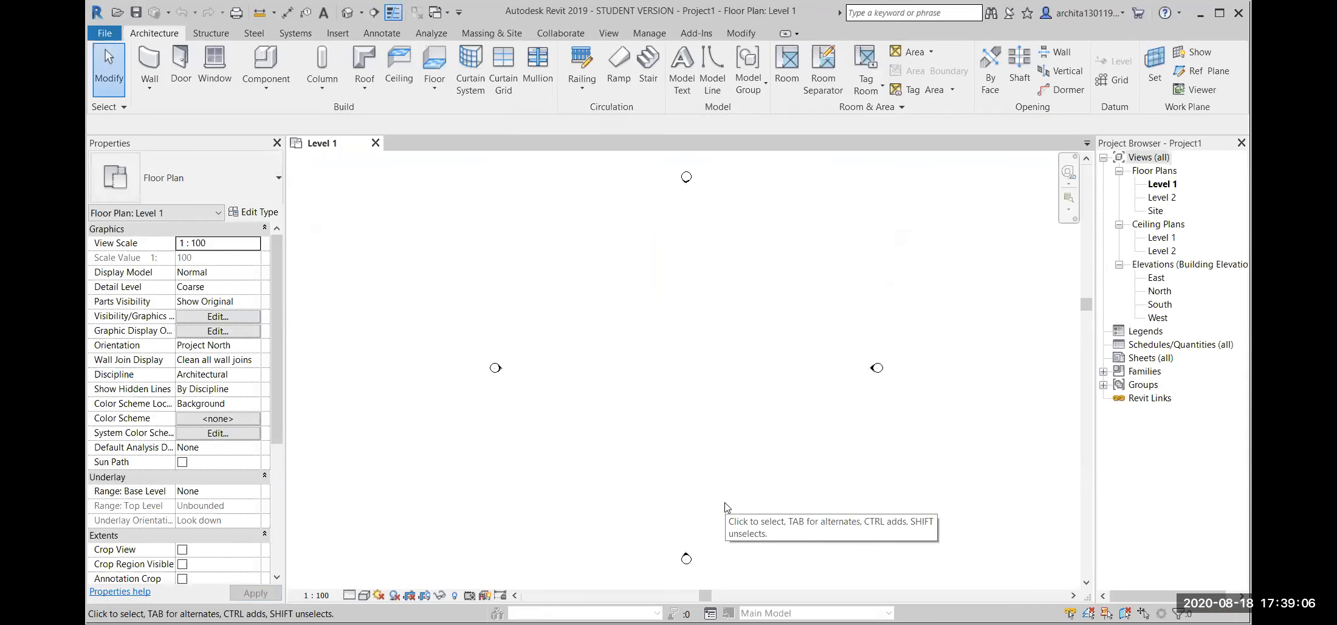
pyautogui.click(105, 34)
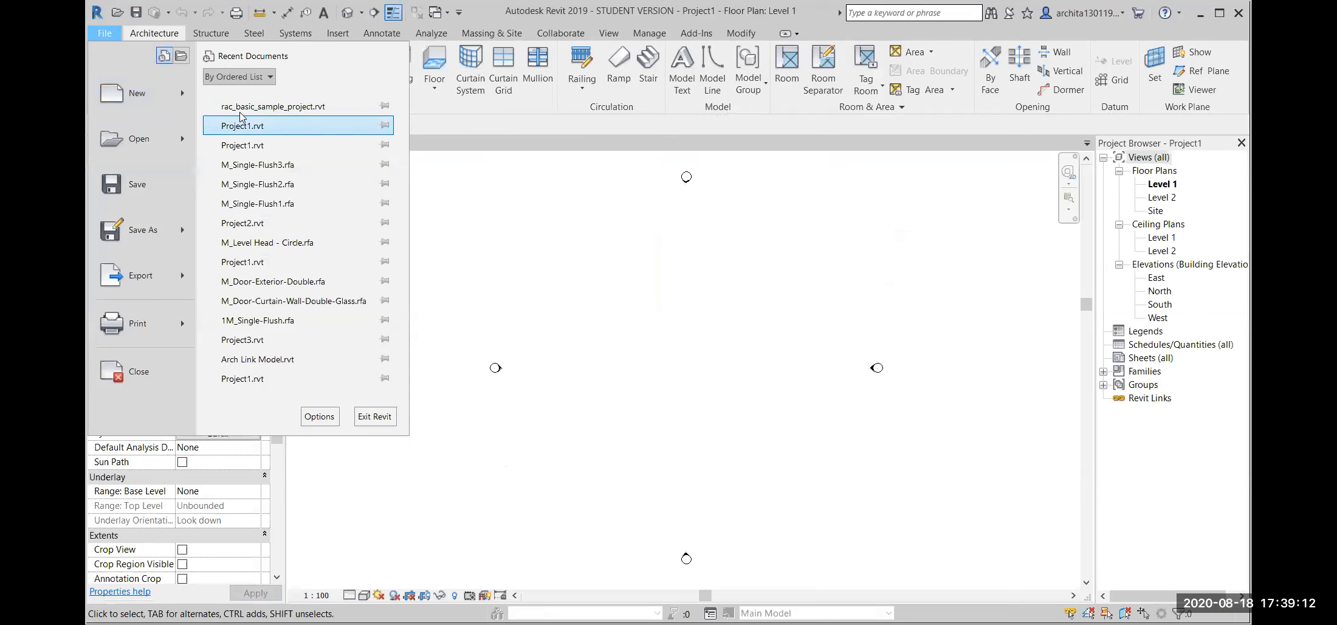
pyautogui.moveTo(183, 95)
pyautogui.click(265, 188)
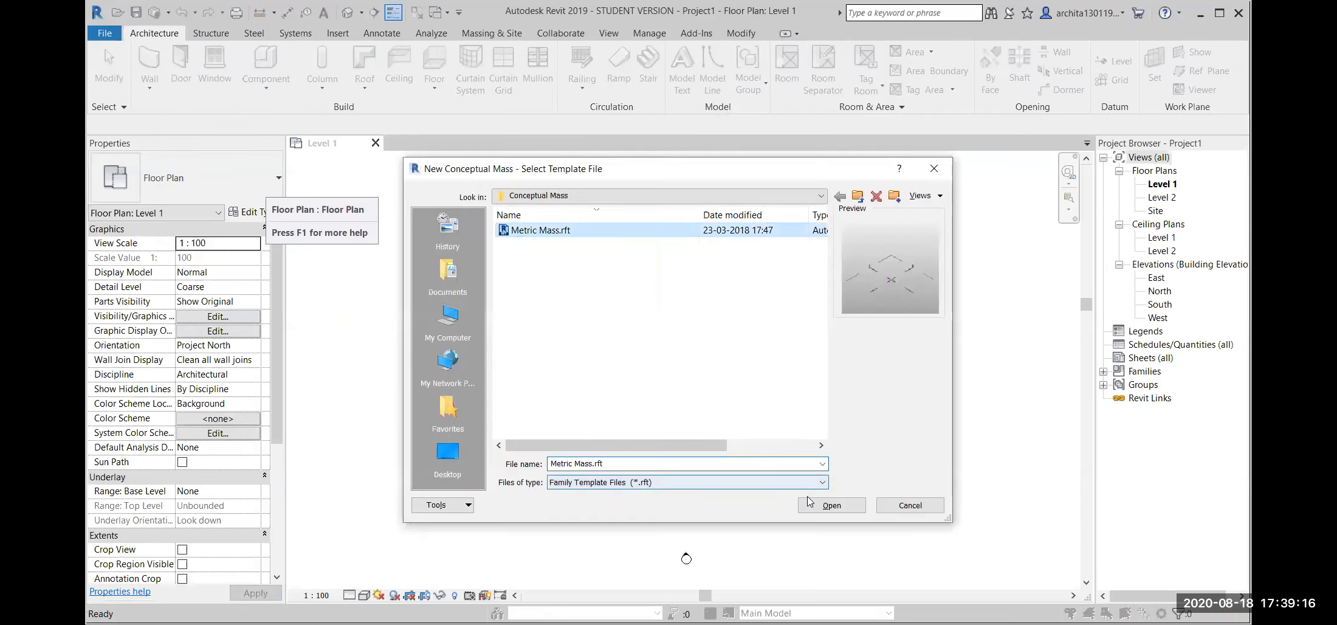
pyautogui.click(830, 505)
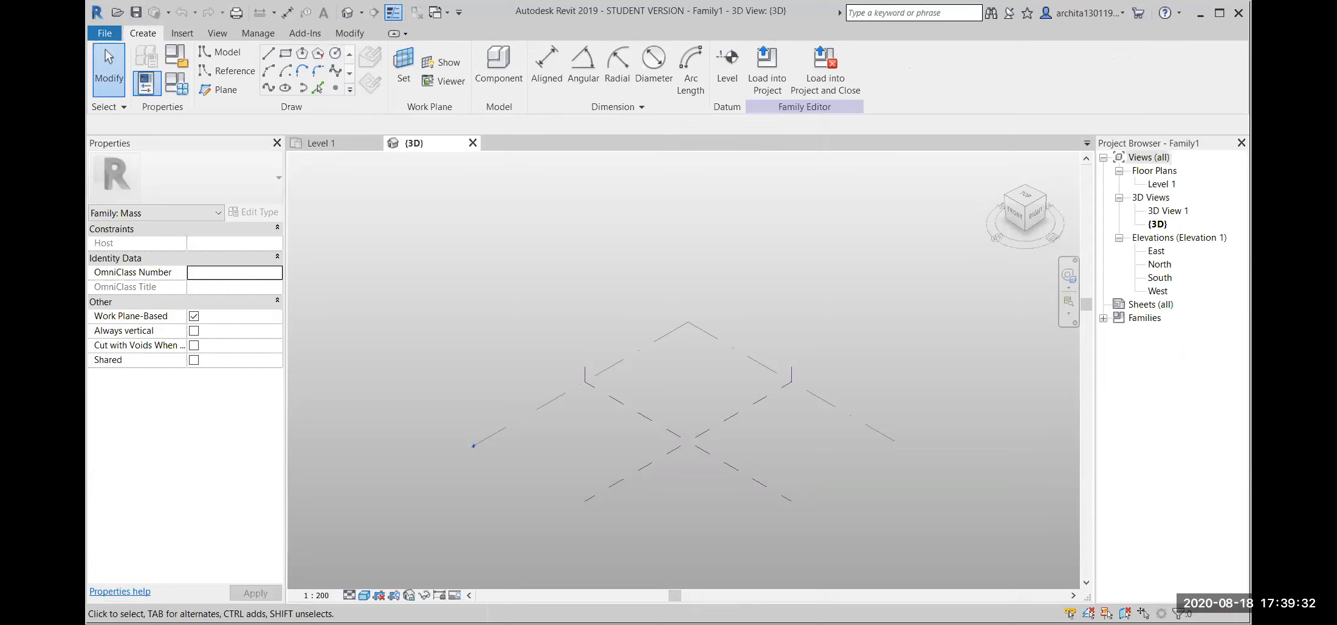
# Sketch a rectangle of model lines on Level 1, behind the intersection of the two centre reference planes.
pyautogui.scroll(2, 828, 341)
pyautogui.scroll(1, 528, 351)
pyautogui.scroll(1, 604, 375)
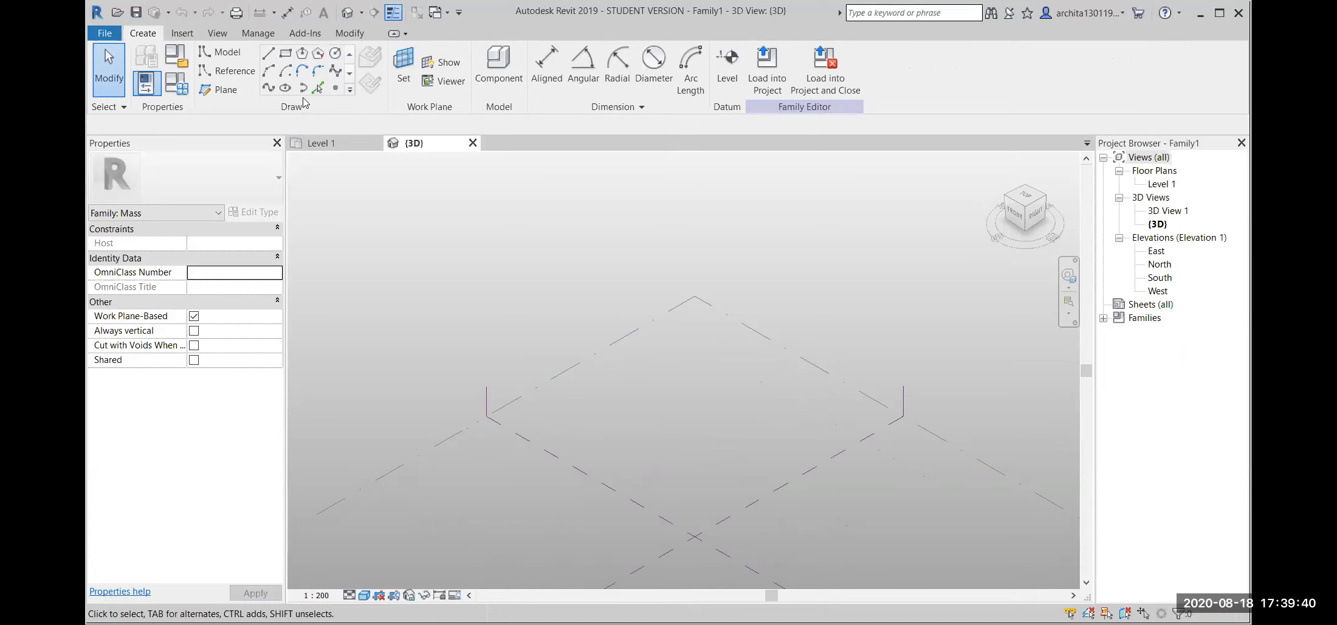
pyautogui.click(697, 343)
pyautogui.click(686, 469)
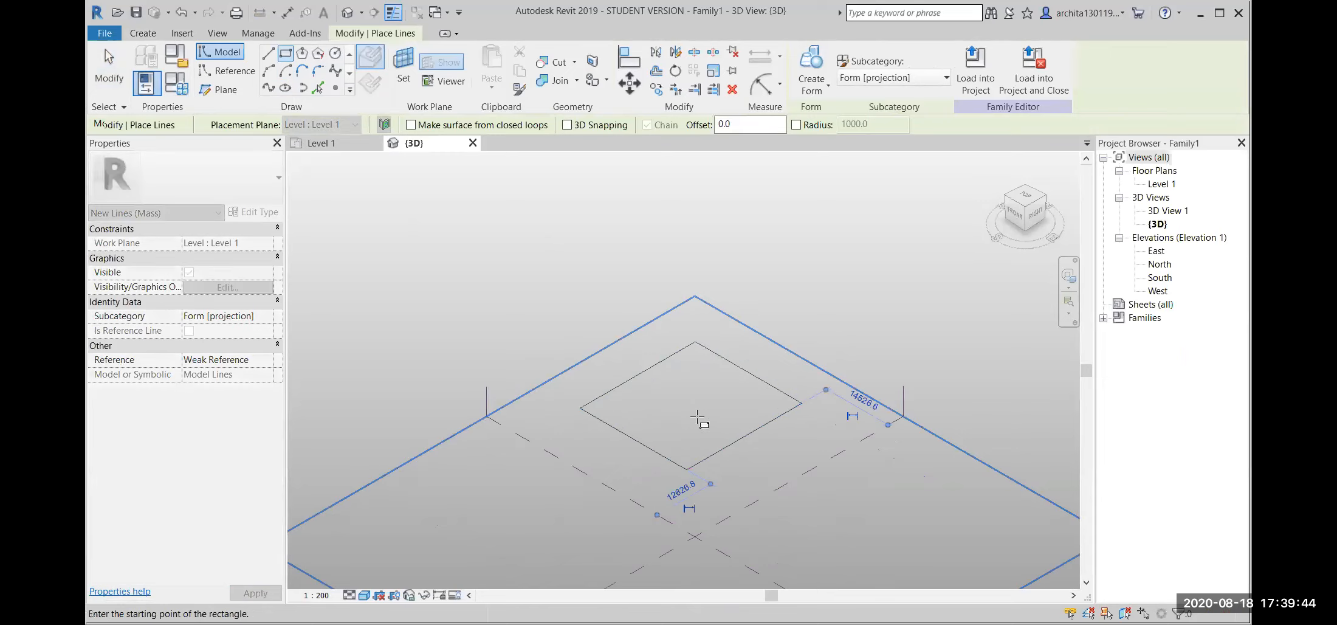
pyautogui.press('Escape')
pyautogui.press('Escape')
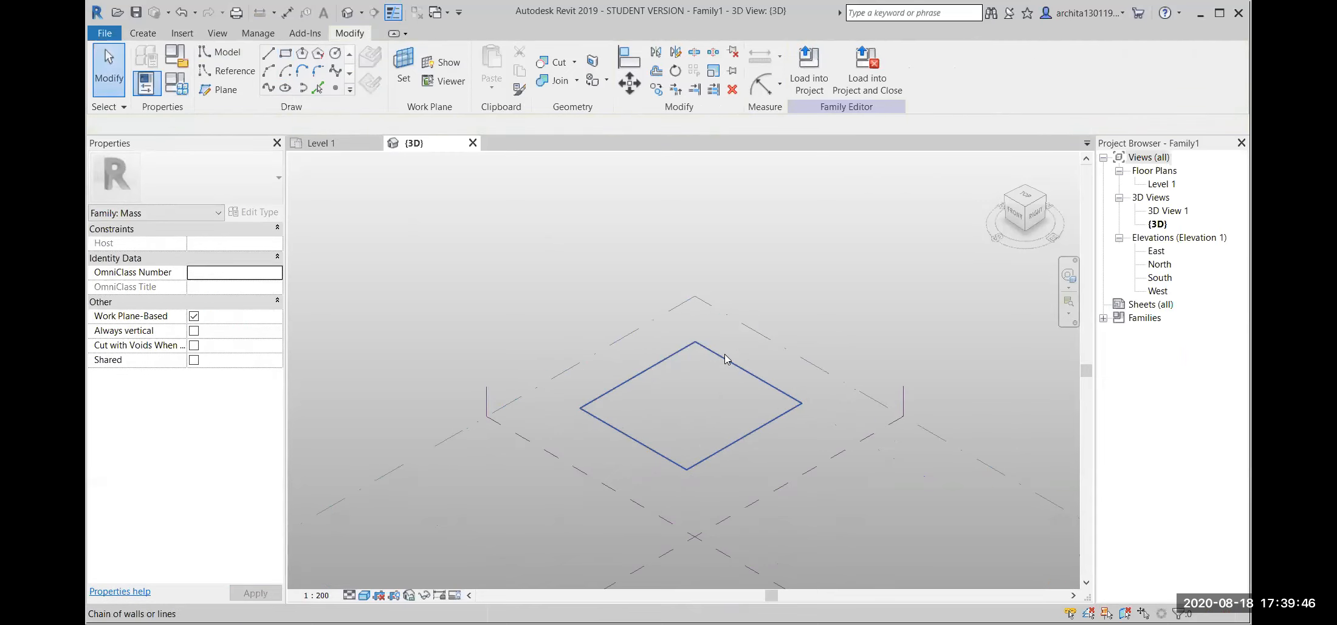
# Create a solid form from the rectangle and raise its top face to a height of about 30340 mm.
pyautogui.click(812, 67)
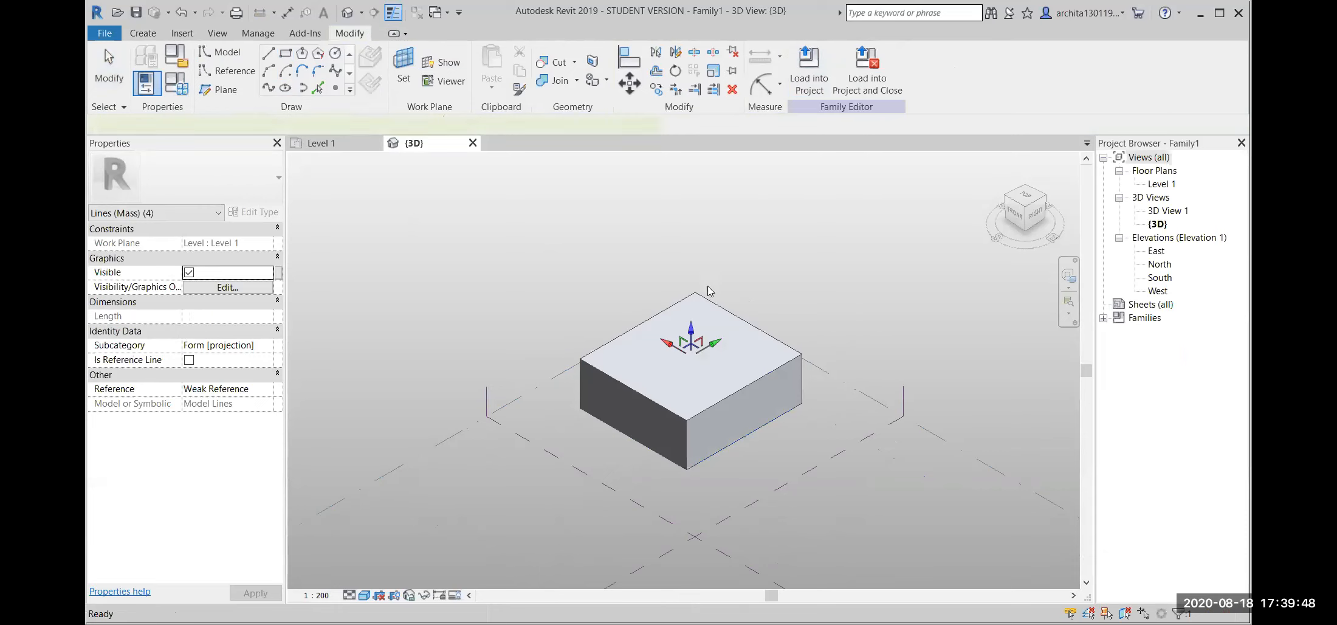
pyautogui.moveTo(693, 305); pyautogui.dragTo(693, 205)
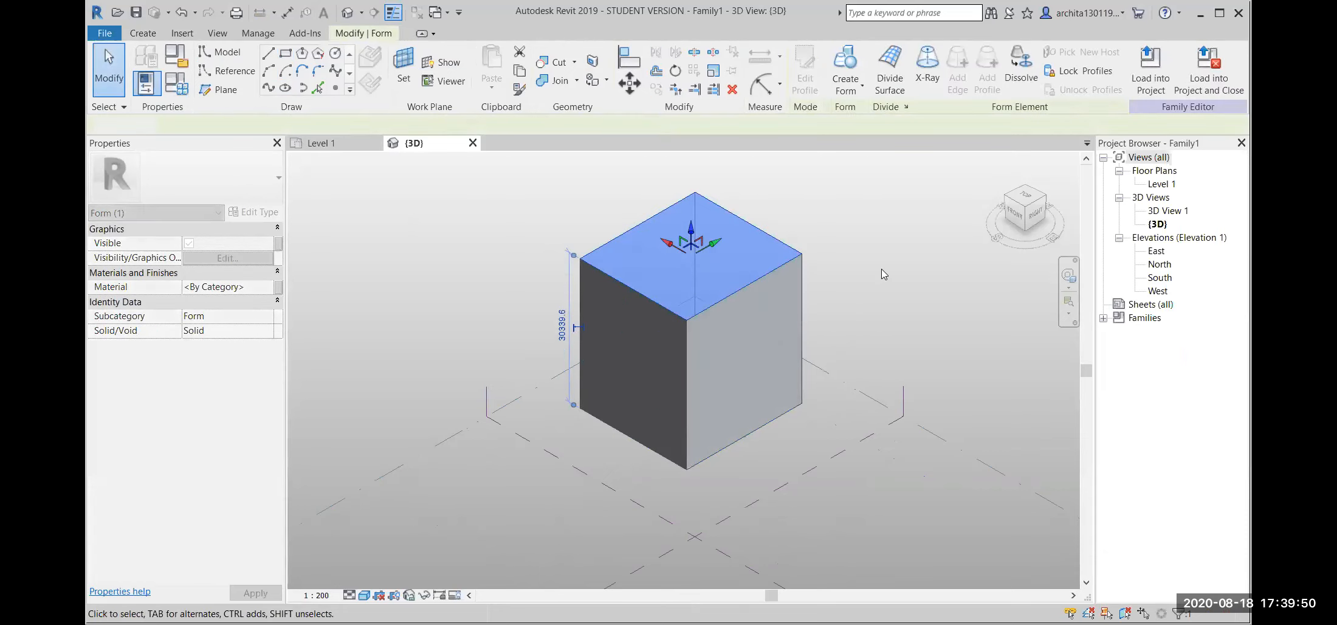
pyautogui.click(882, 269)
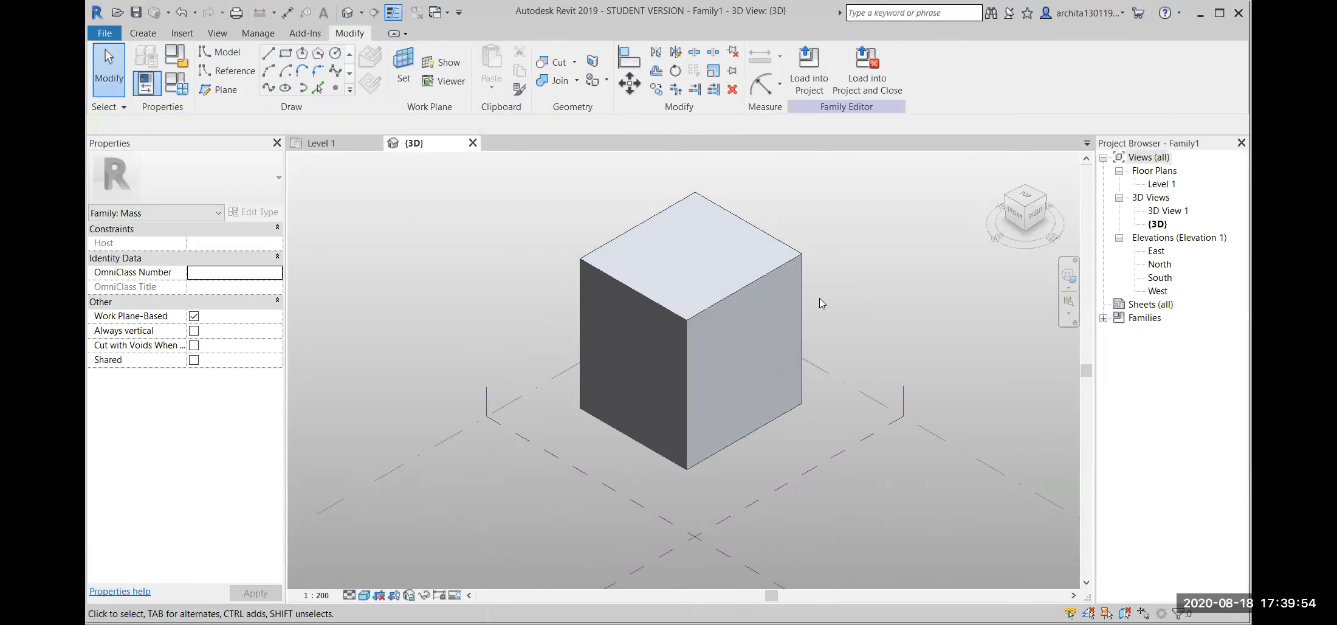
# Divide the right side face of the box into a UV grid and apply the Hexagon pattern to it.
pyautogui.click(797, 276)
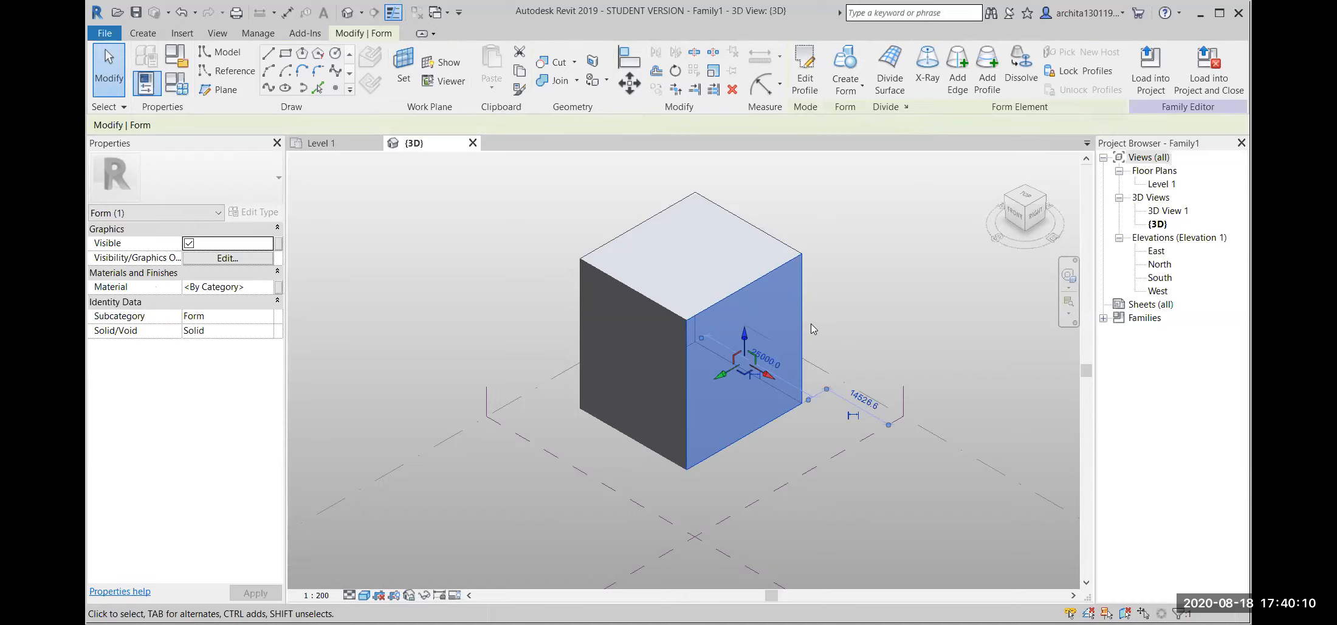
pyautogui.click(888, 64)
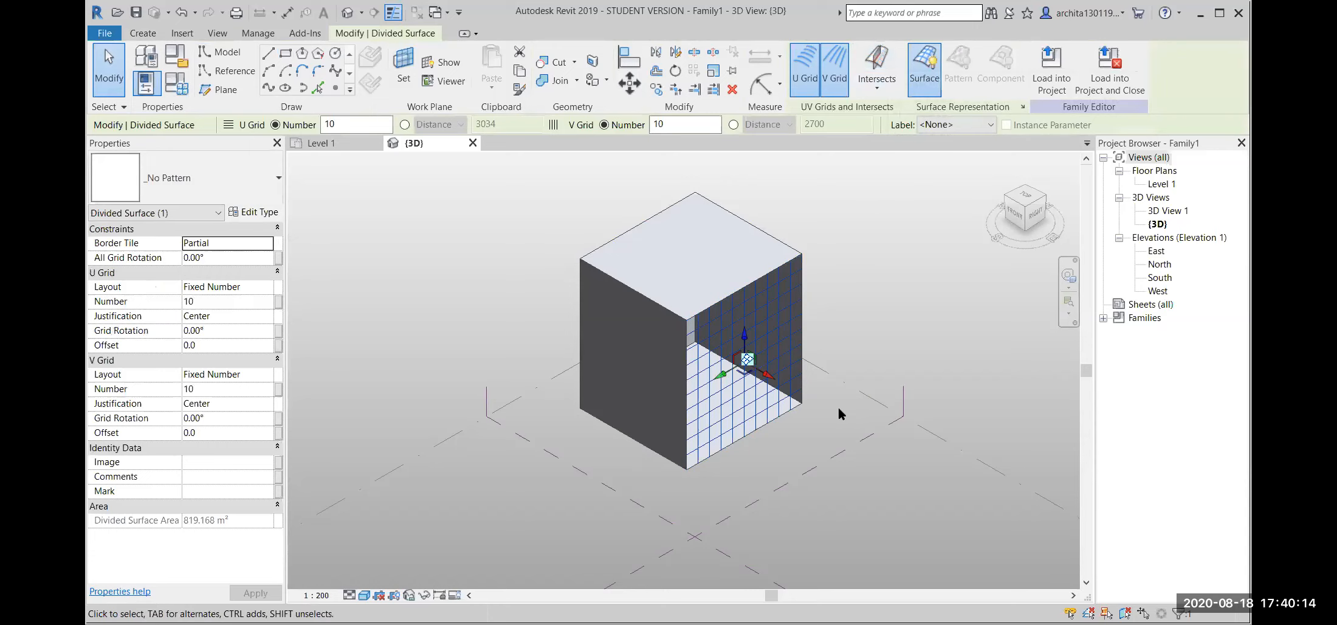
pyautogui.scroll(2, 837, 404)
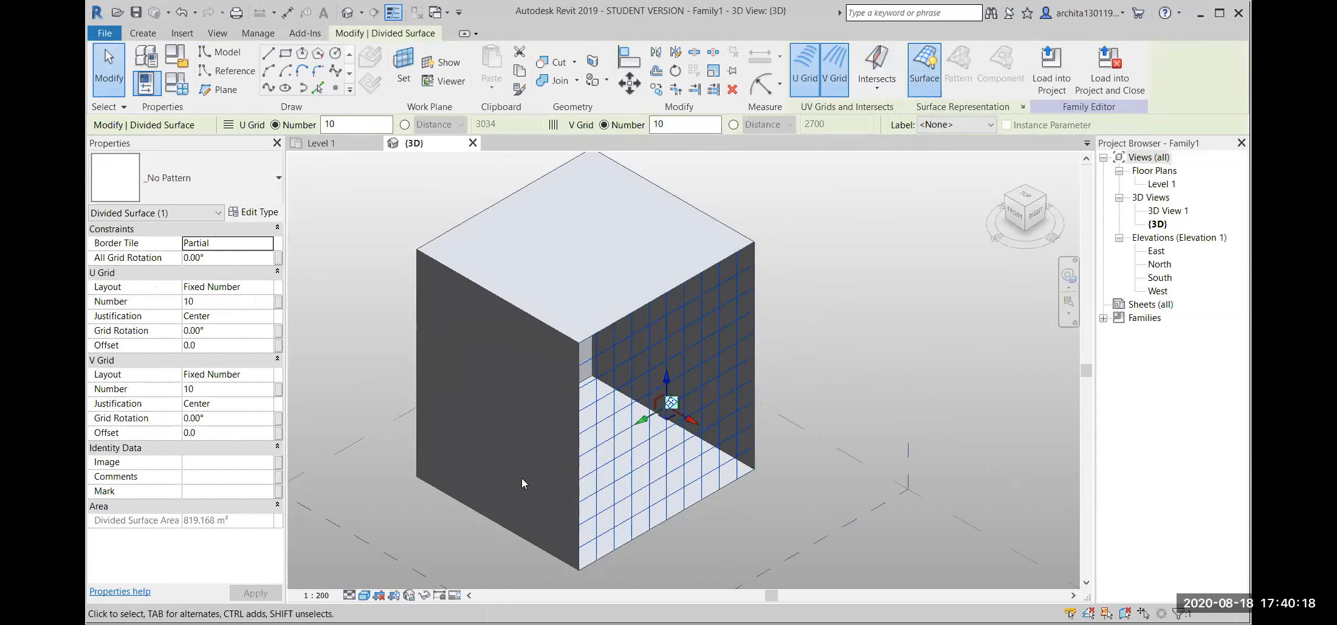
pyautogui.click(158, 180)
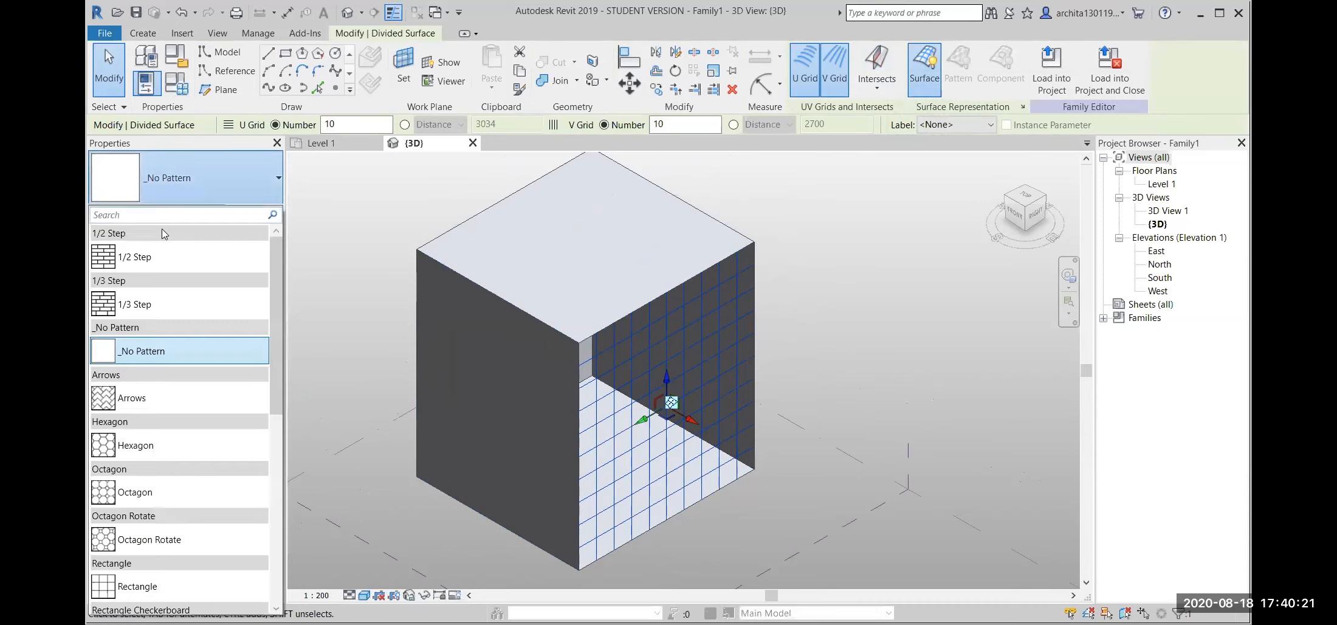
pyautogui.click(155, 445)
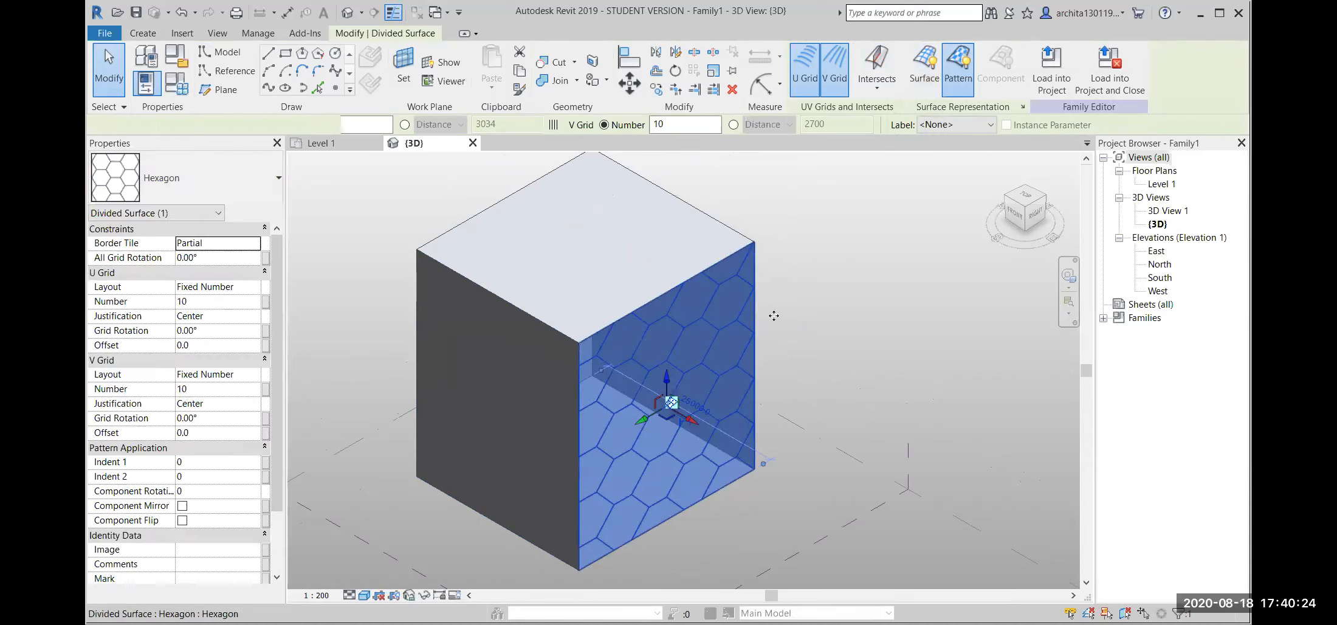
pyautogui.click(908, 289)
pyautogui.scroll(-2, 577, 367)
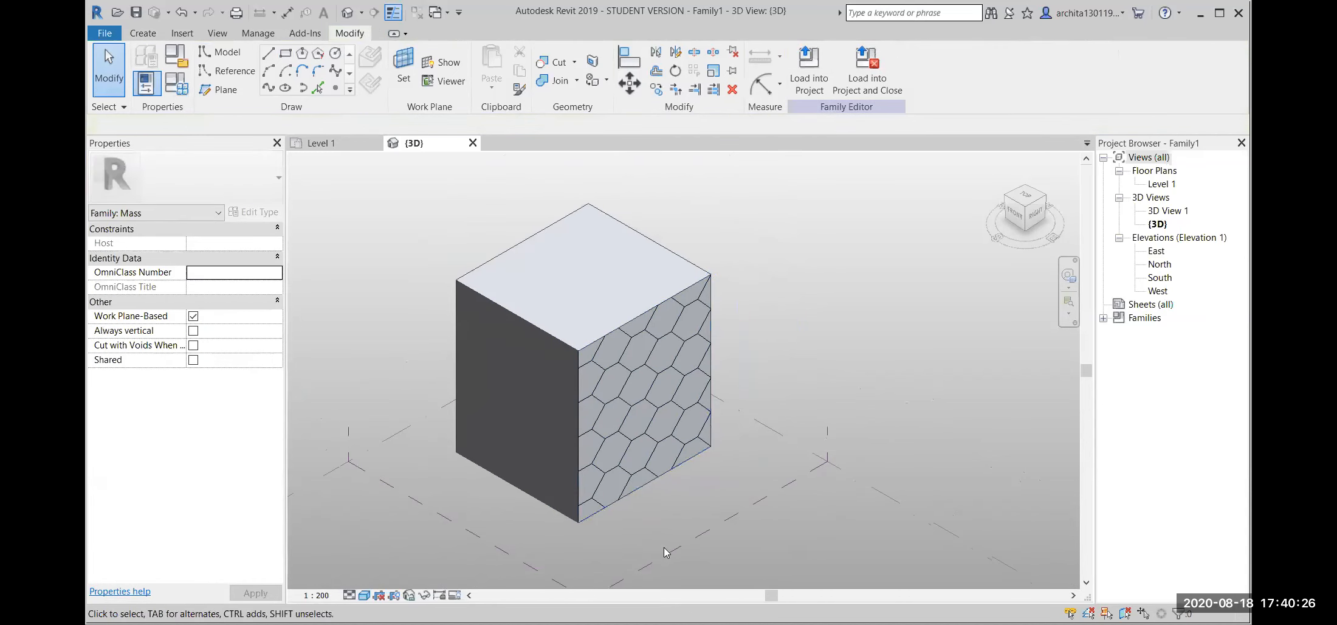
pyautogui.scroll(3, 614, 417)
pyautogui.scroll(-3, 615, 417)
pyautogui.scroll(1, 682, 227)
pyautogui.moveTo(735, 379); pyautogui.dragTo(808, 376, button='middle')
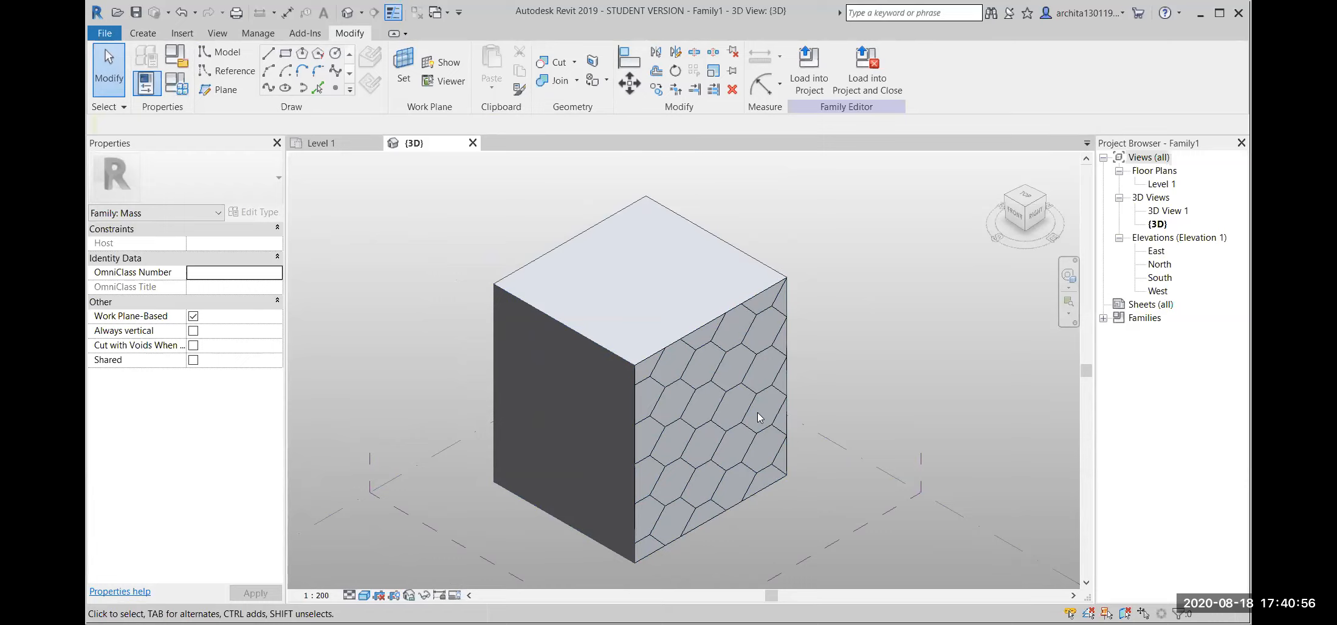
pyautogui.scroll(1, 755, 411)
pyautogui.moveTo(849, 388); pyautogui.dragTo(885, 384, button='middle')
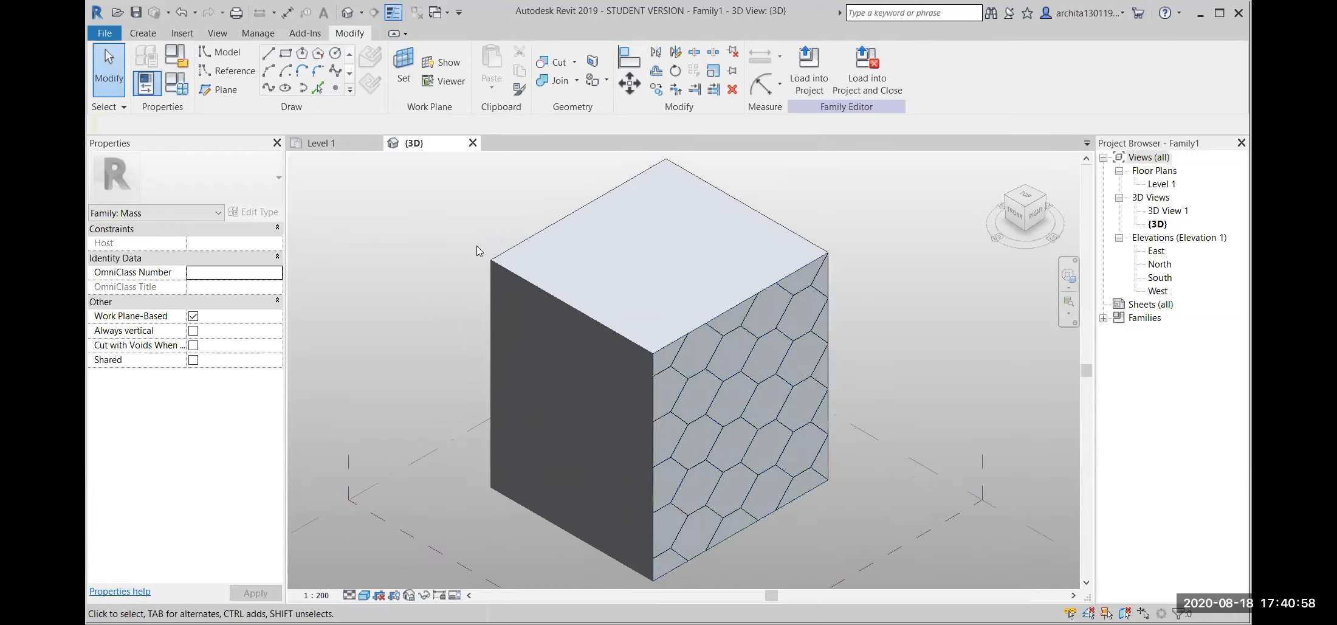
# Create a new family from the Metric Curtain Panel Pattern Based.rft template.
pyautogui.click(99, 34)
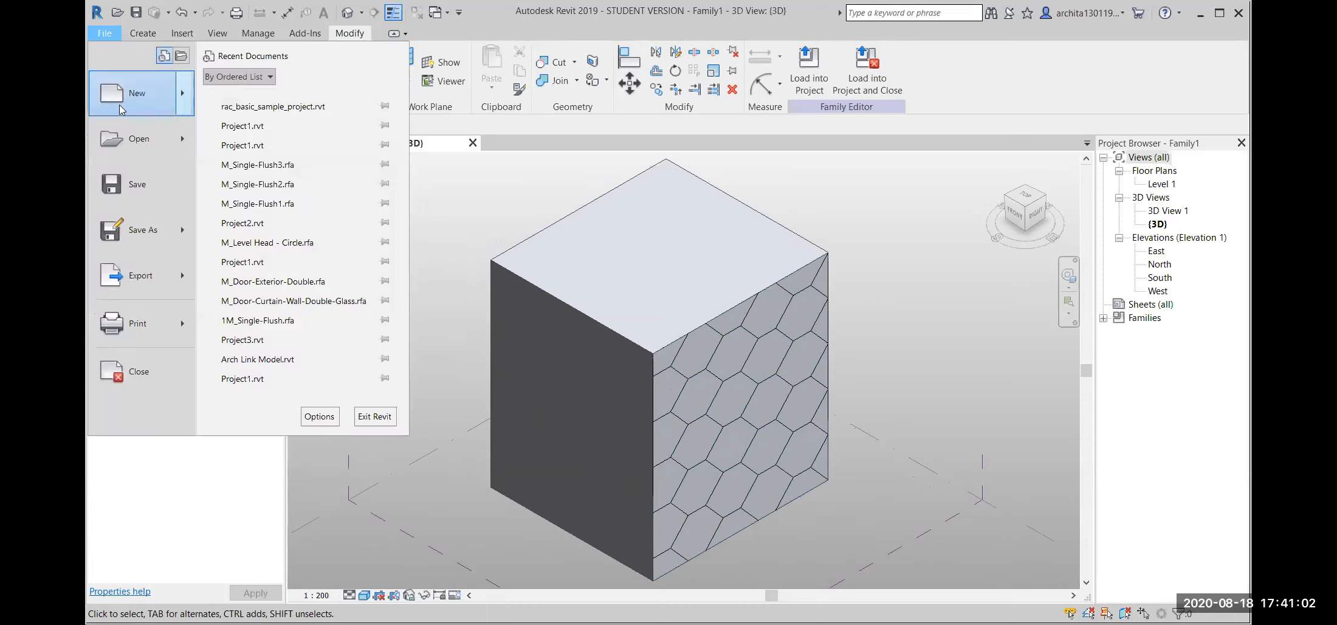
pyautogui.moveTo(183, 101)
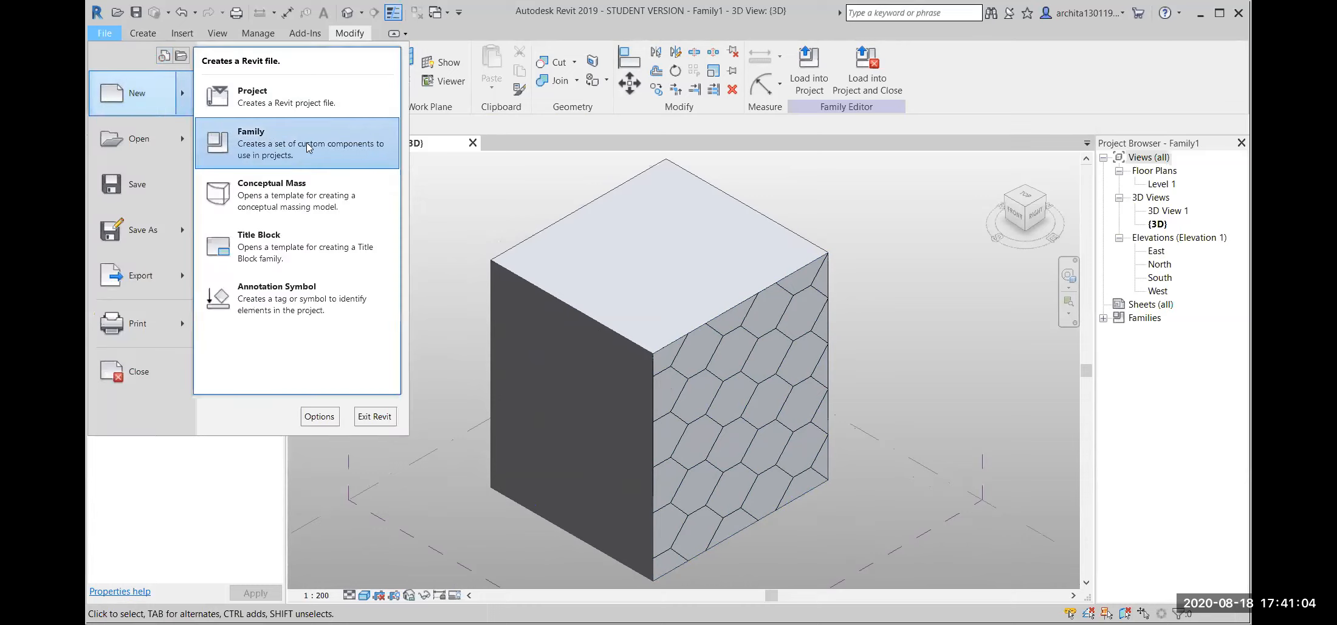
pyautogui.click(275, 147)
pyautogui.scroll(-15, 669, 310)
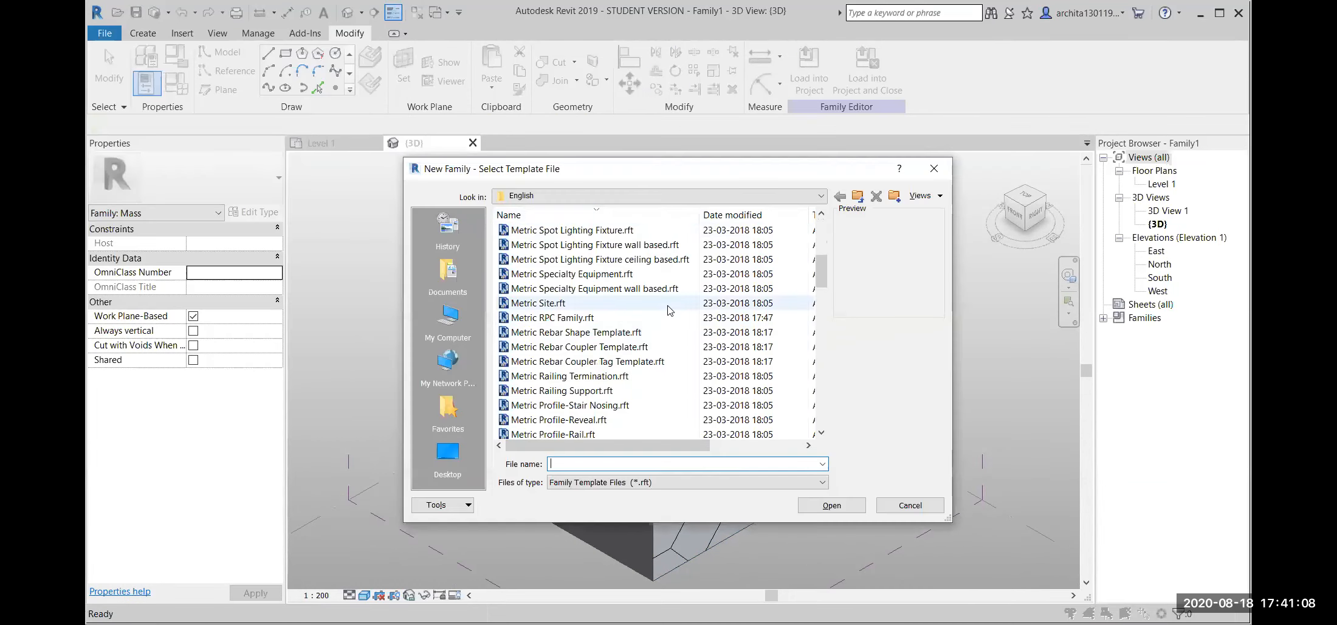
pyautogui.scroll(-5, 669, 310)
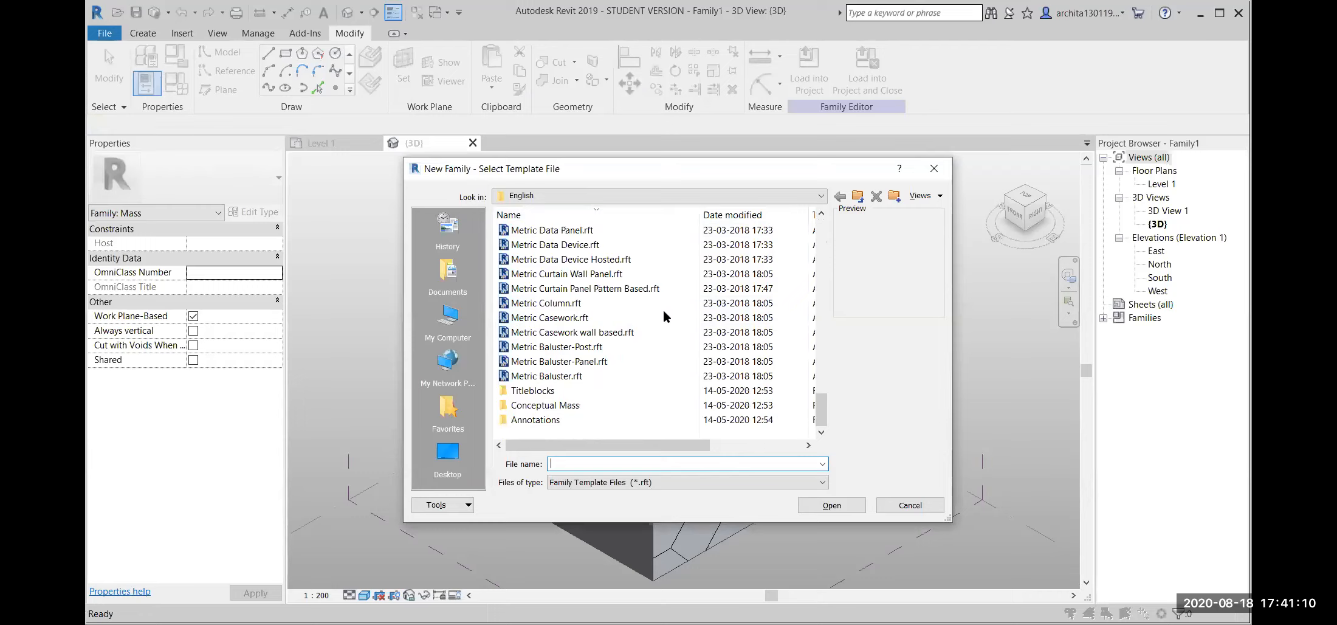
pyautogui.scroll(1, 594, 376)
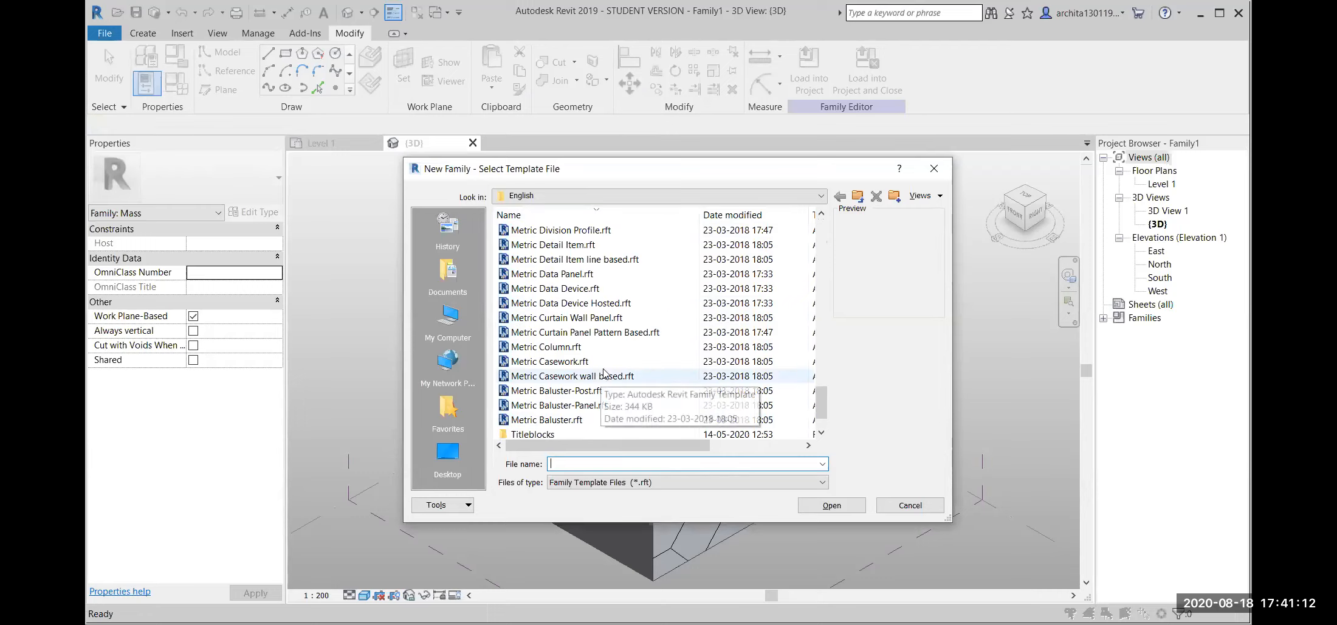
pyautogui.click(534, 338)
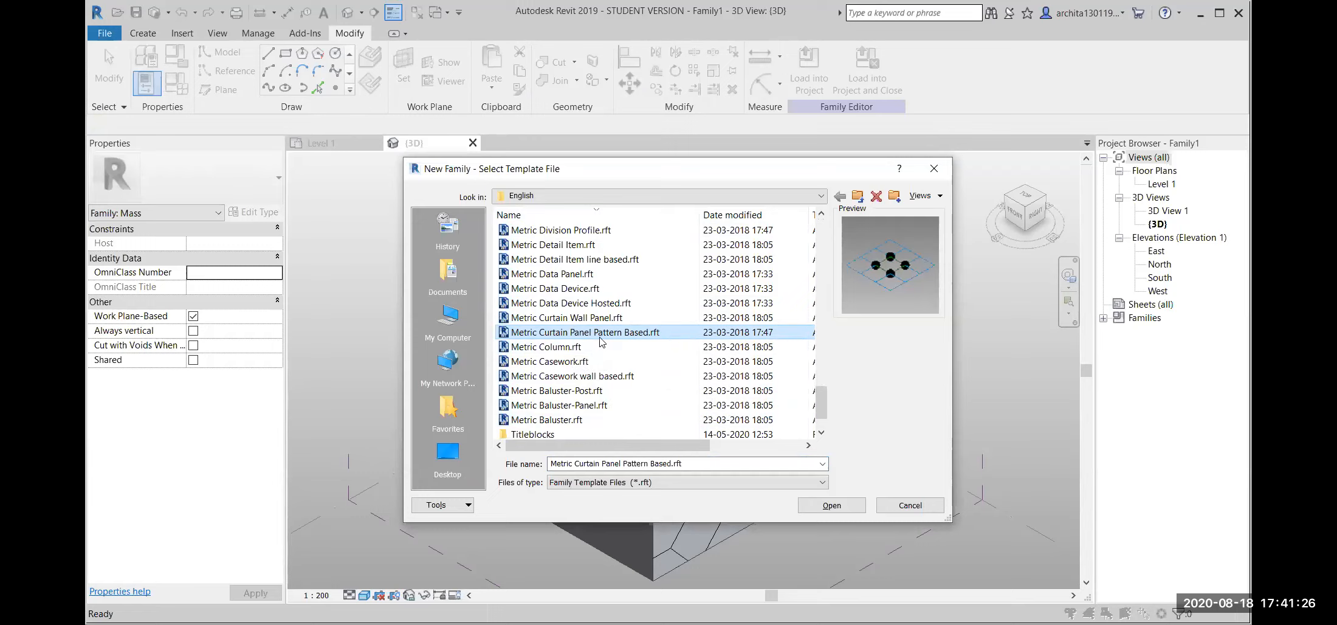
pyautogui.click(846, 506)
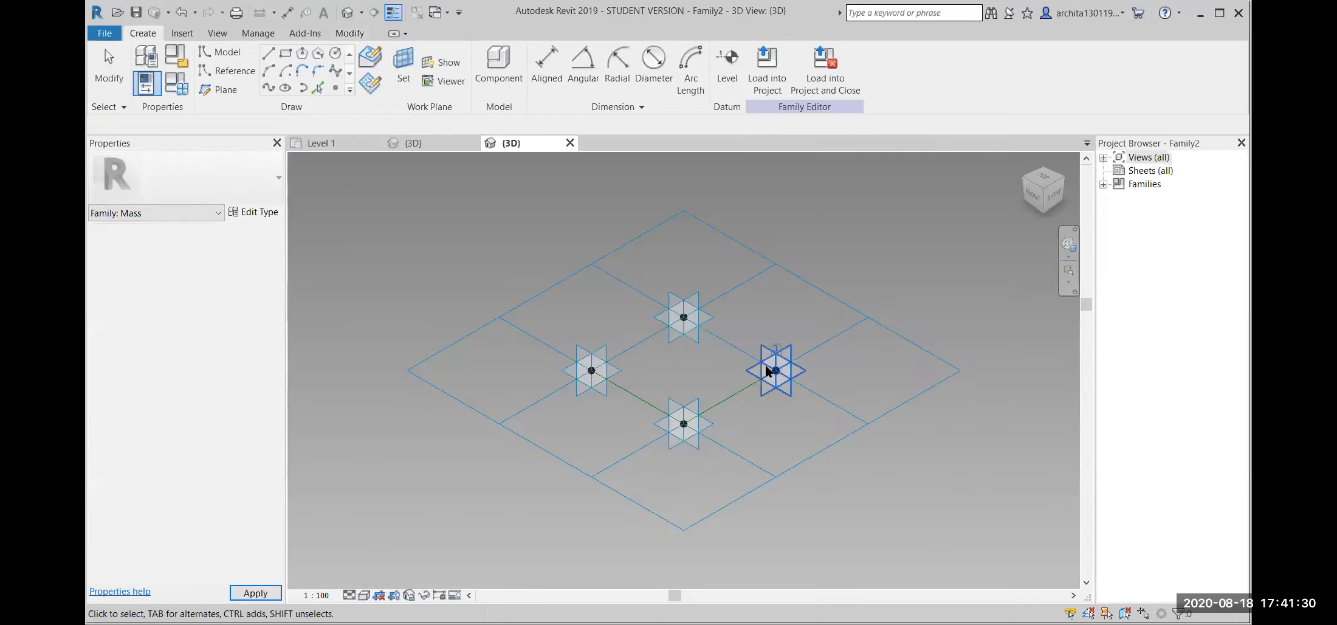
# Examine the panel family's reference lines and tile pattern grid, and compare them with the hexagon-patterned face of the mass.
pyautogui.scroll(-1, 809, 332)
pyautogui.keyDown('shift'); pyautogui.moveTo(779, 345); pyautogui.dragTo(802, 292, button='middle'); pyautogui.keyUp('shift')
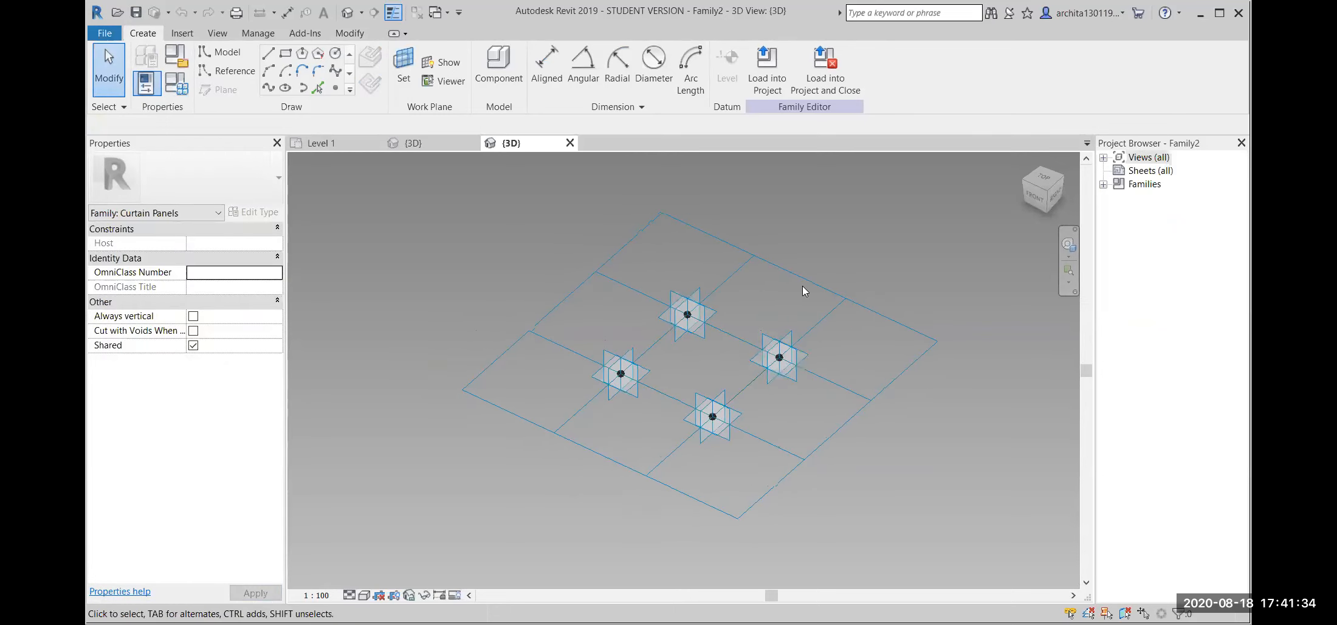
pyautogui.scroll(1, 803, 291)
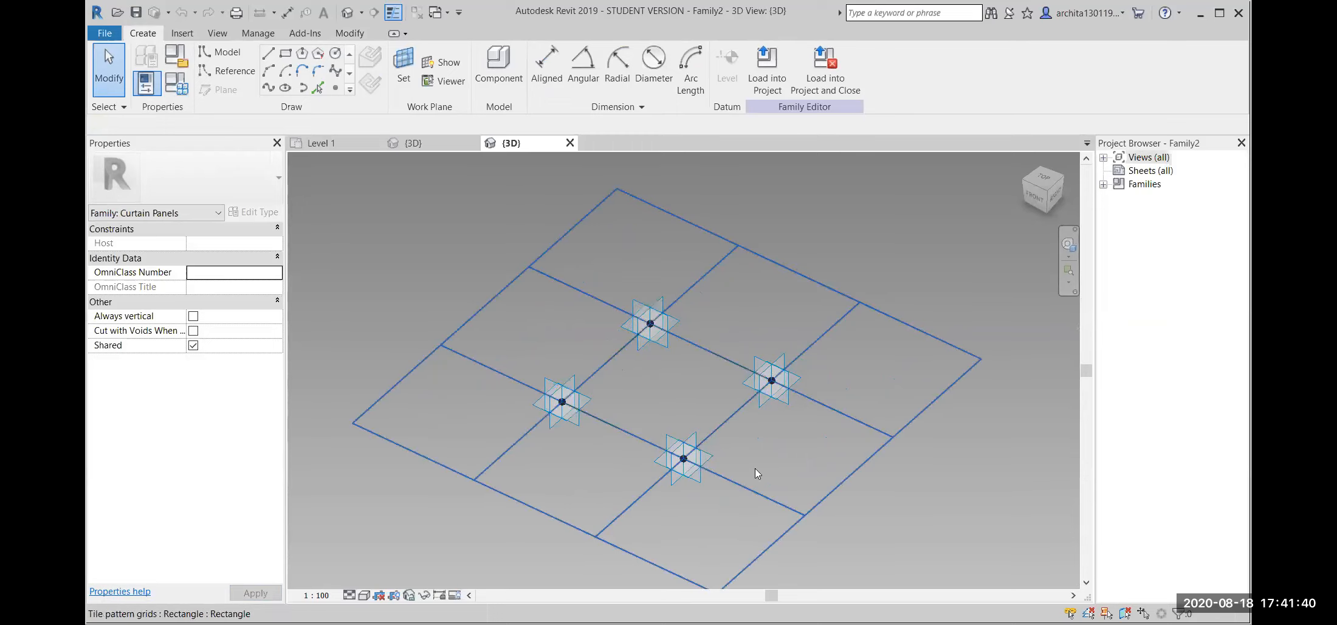
pyautogui.click(712, 356)
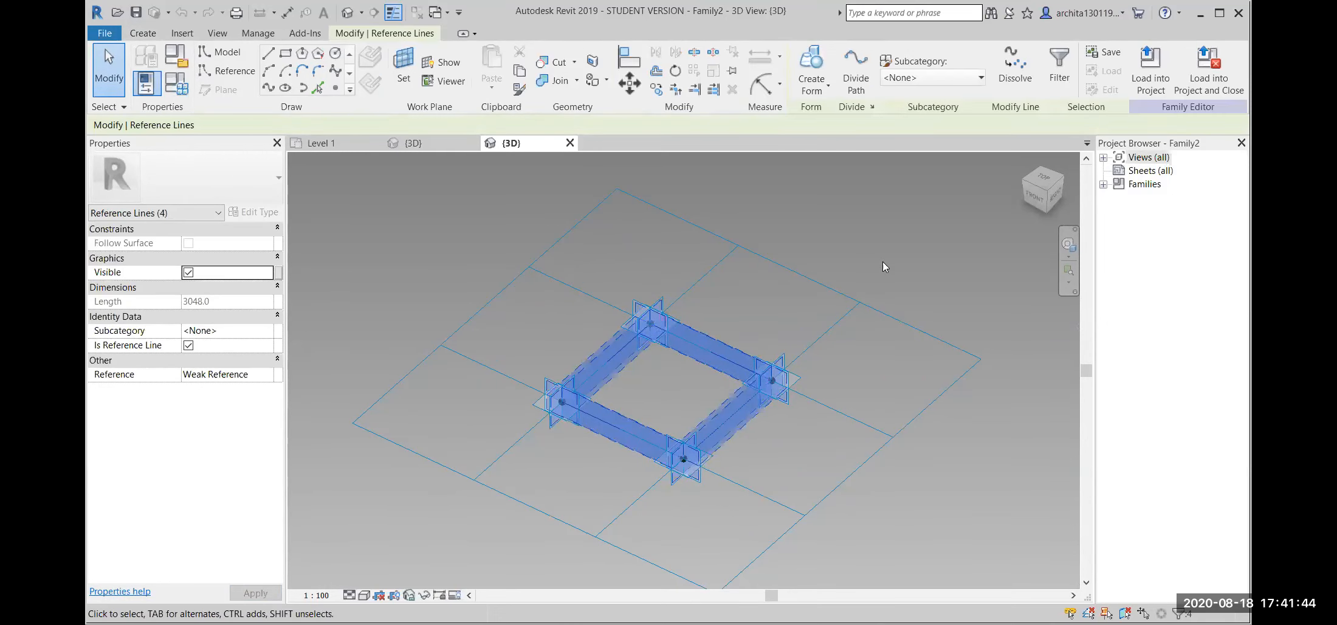
pyautogui.press('Escape')
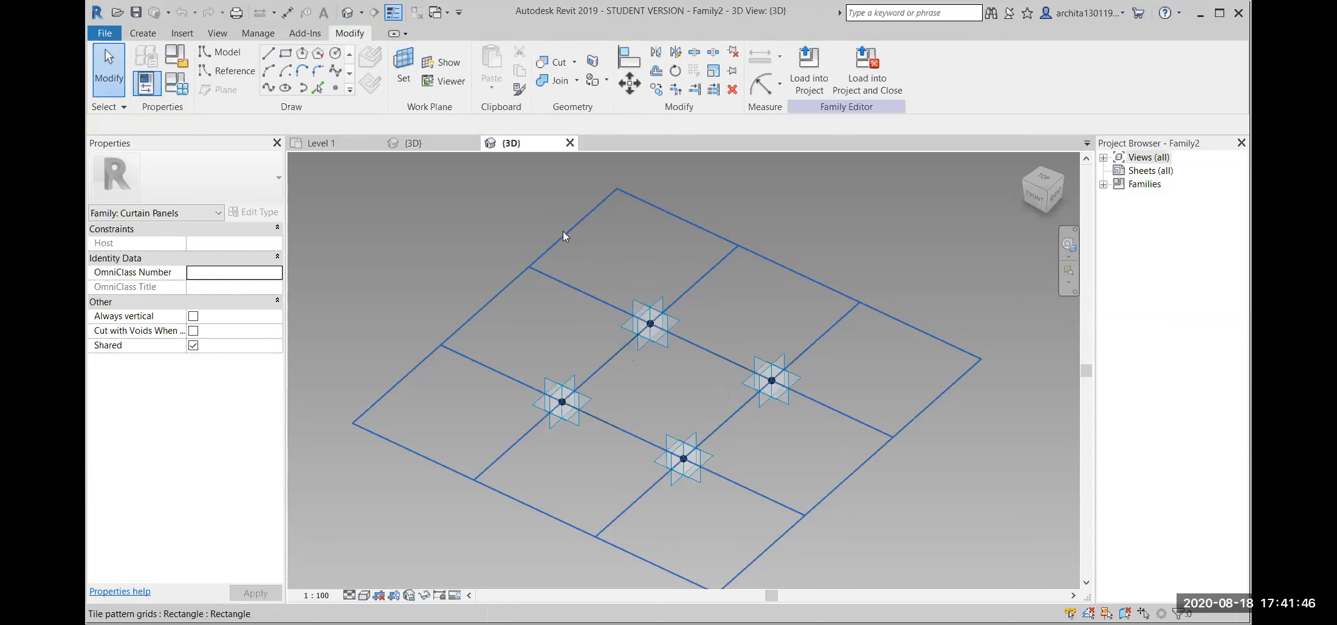
pyautogui.click(563, 232)
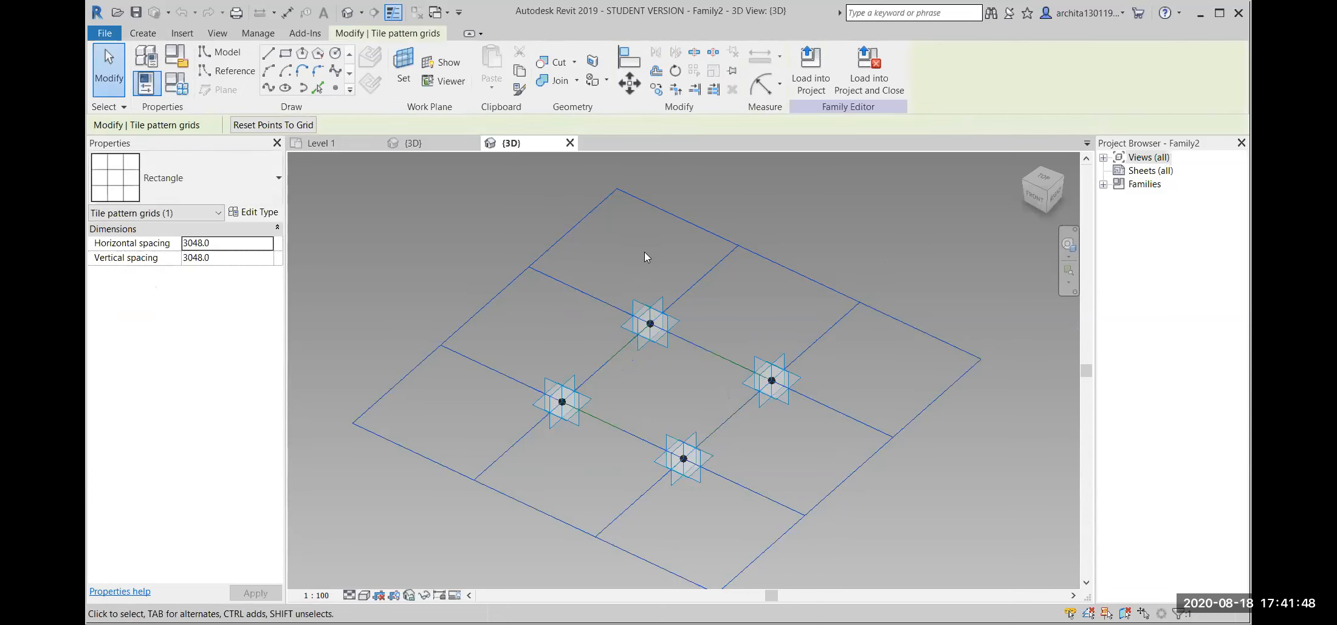
pyautogui.click(818, 228)
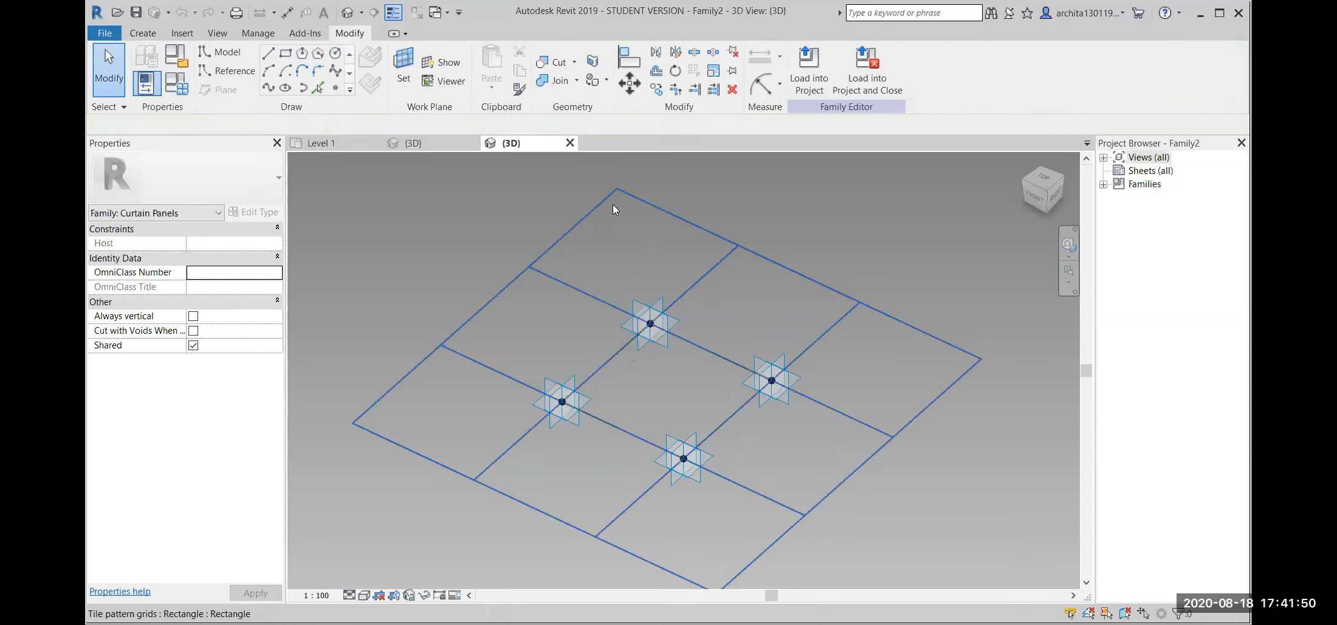
pyautogui.click(447, 149)
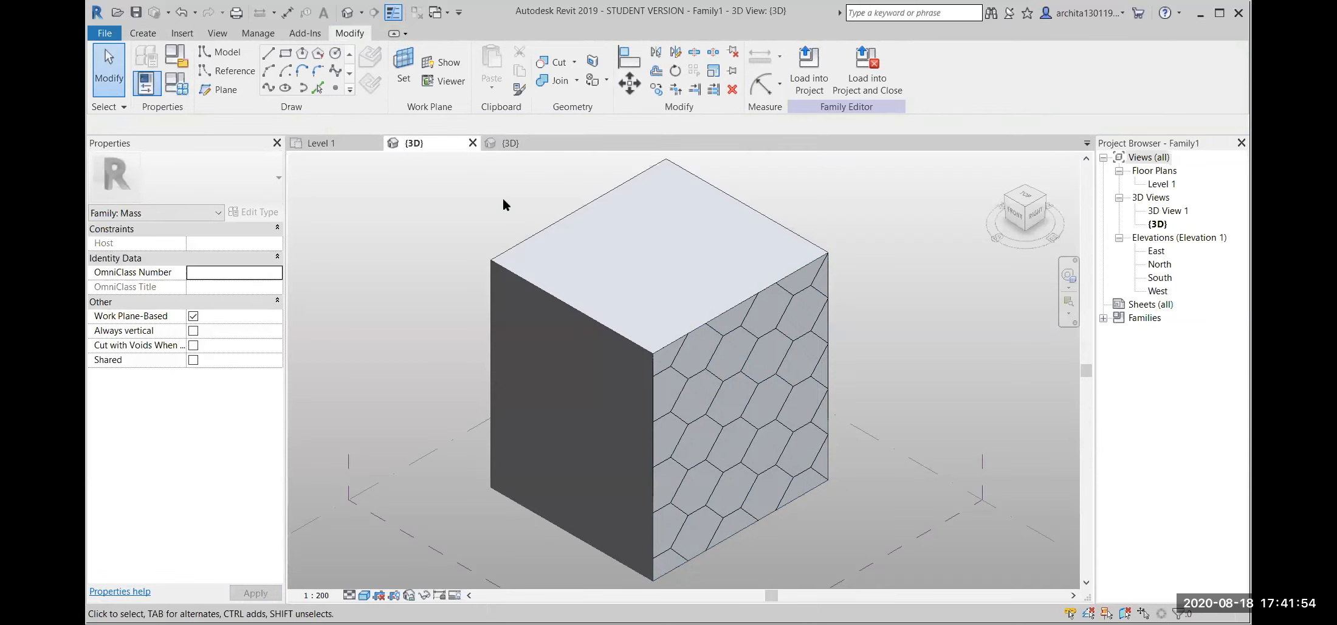
pyautogui.click(519, 146)
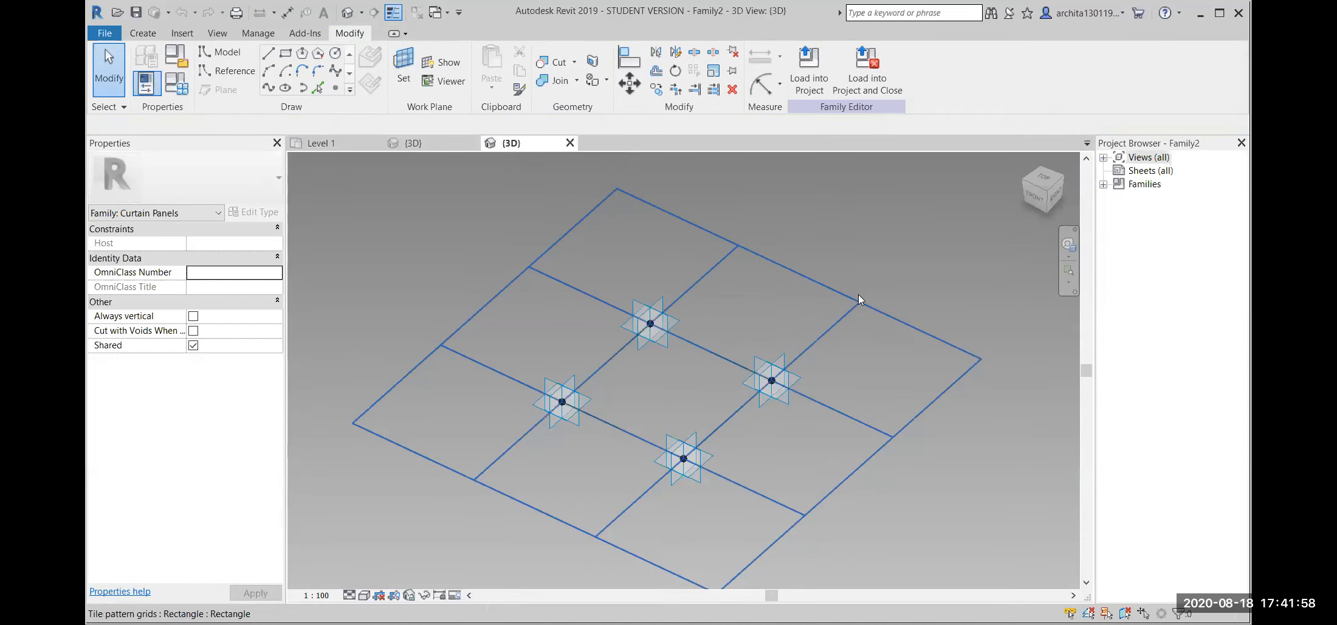
# Change the panel family's tile pattern grid to the Hexagon type.
pyautogui.click(850, 305)
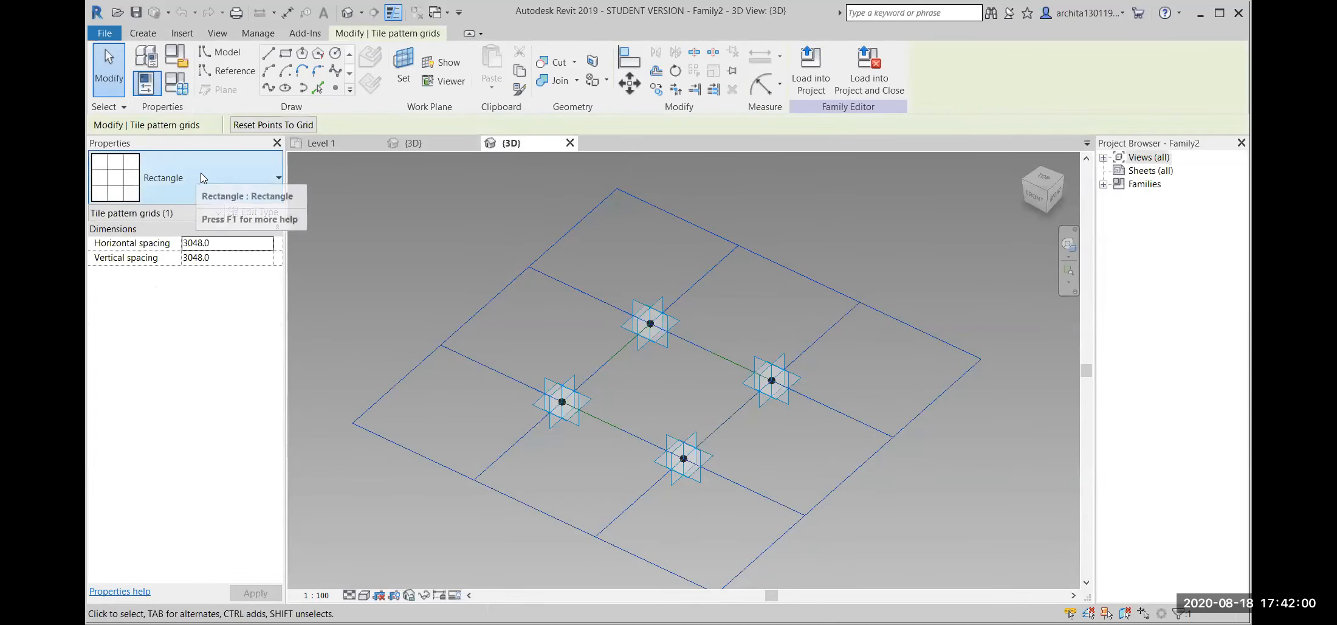
pyautogui.click(253, 180)
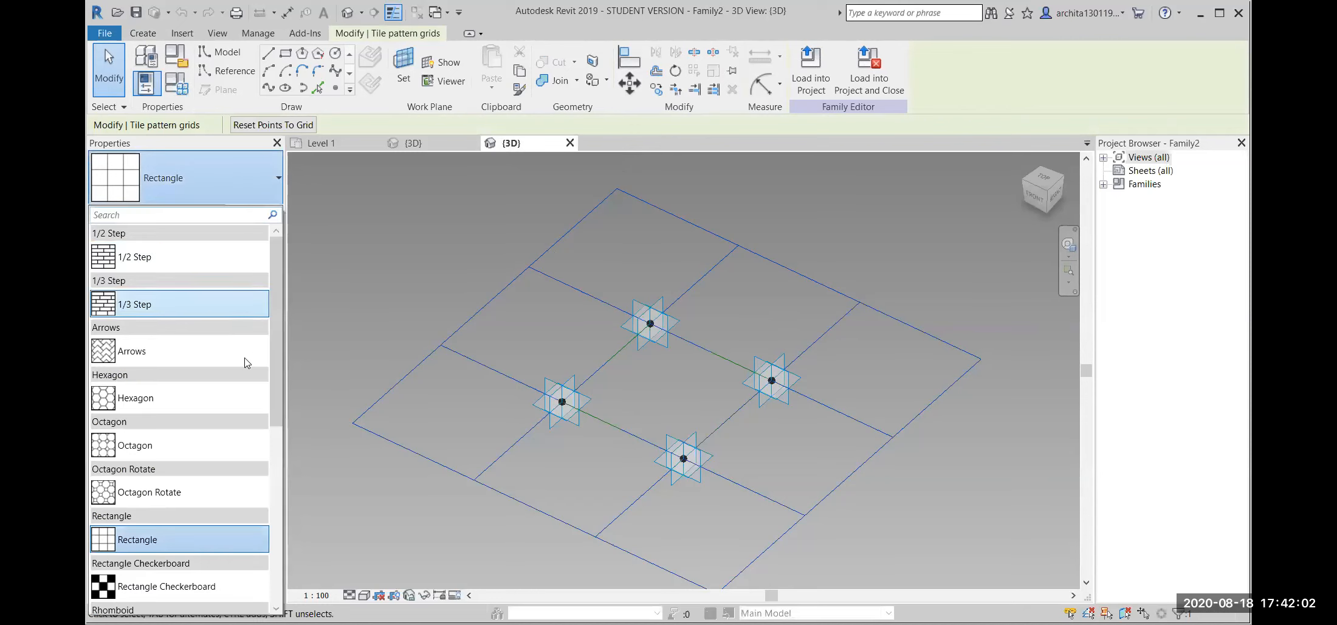
pyautogui.click(202, 410)
pyautogui.scroll(1, 608, 405)
pyautogui.moveTo(608, 405); pyautogui.dragTo(614, 432, button='middle')
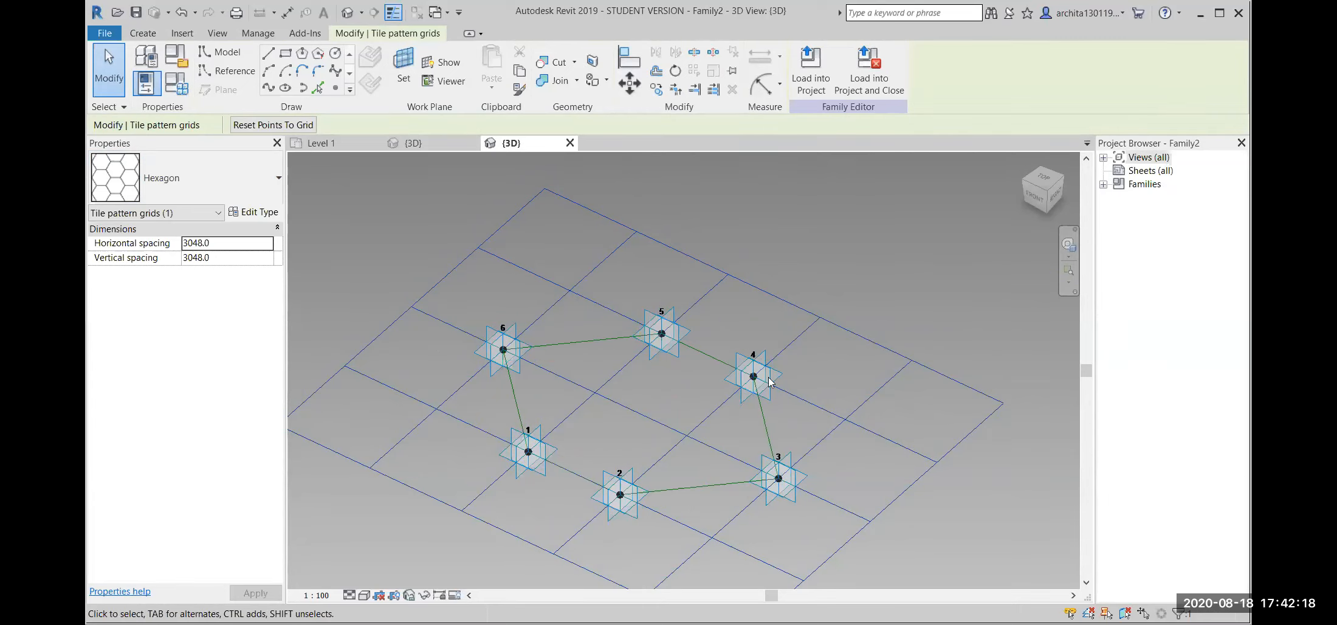
pyautogui.scroll(-1, 790, 319)
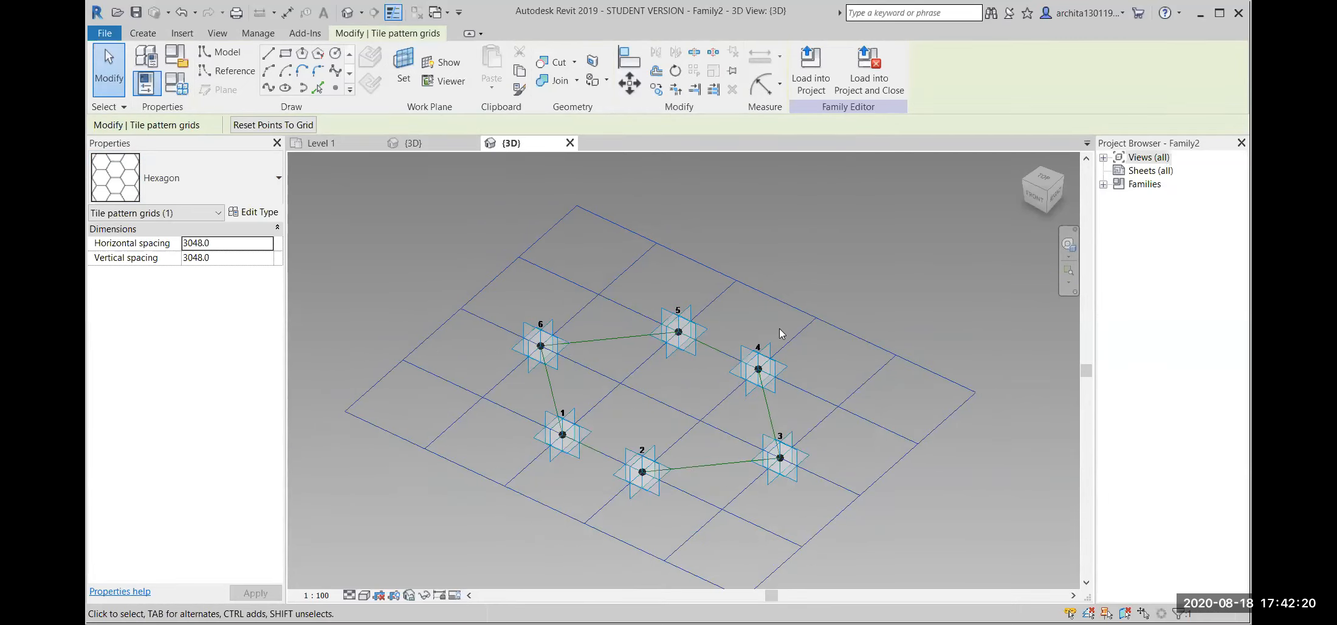
pyautogui.keyDown('shift'); pyautogui.moveTo(774, 331); pyautogui.dragTo(796, 292, button='middle'); pyautogui.keyUp('shift')
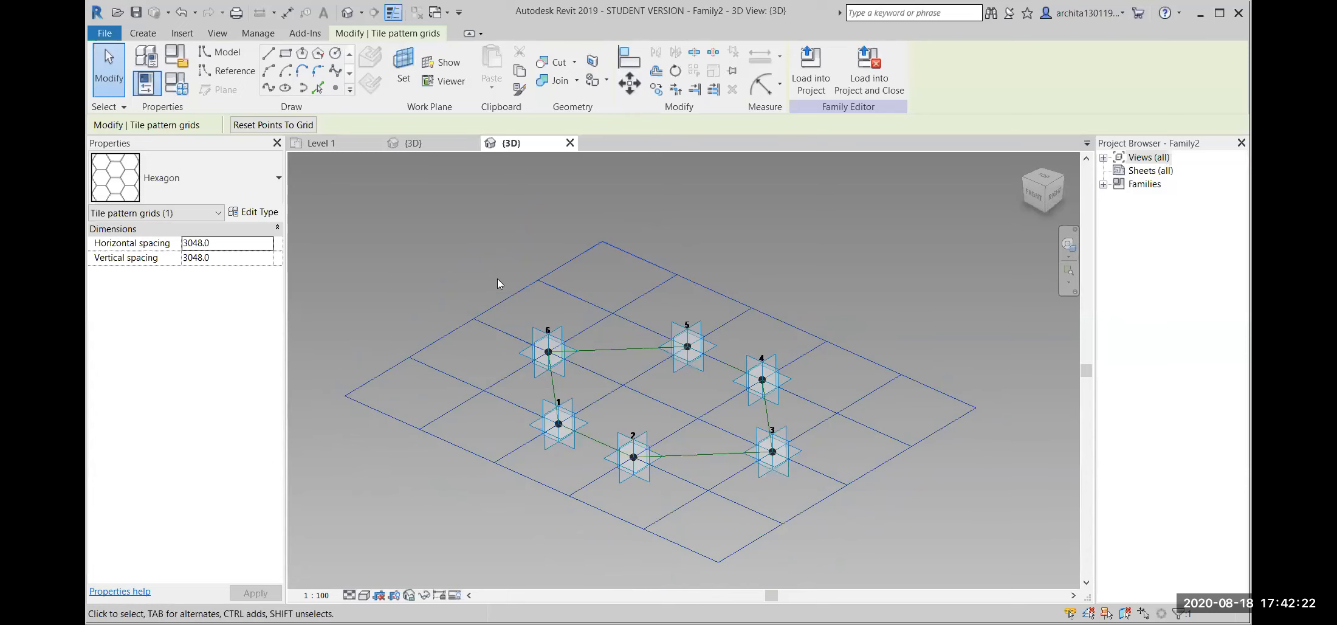
pyautogui.click(812, 344)
pyautogui.click(820, 338)
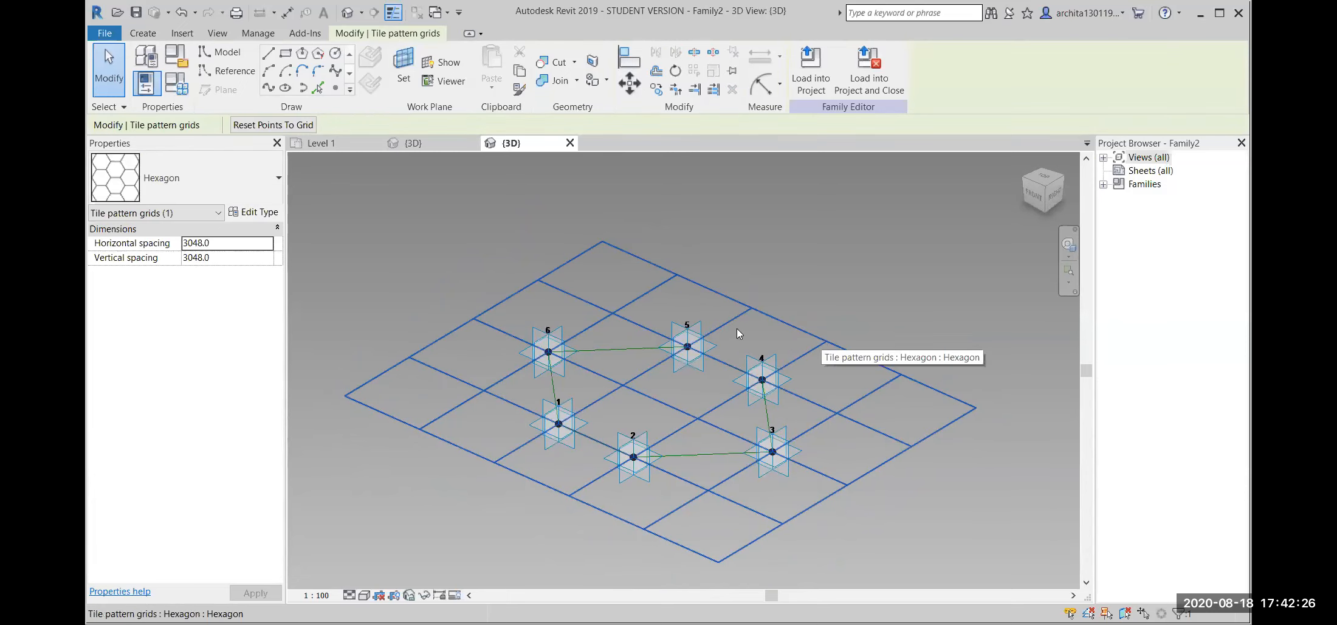
pyautogui.click(233, 189)
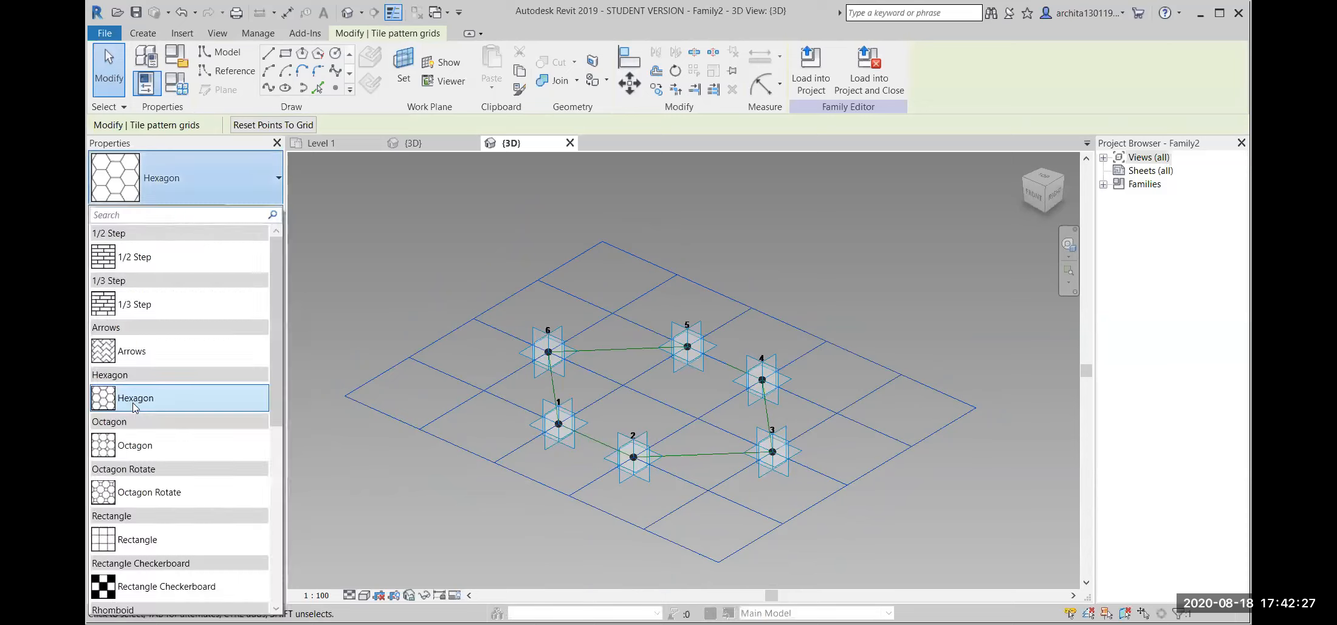
pyautogui.click(176, 398)
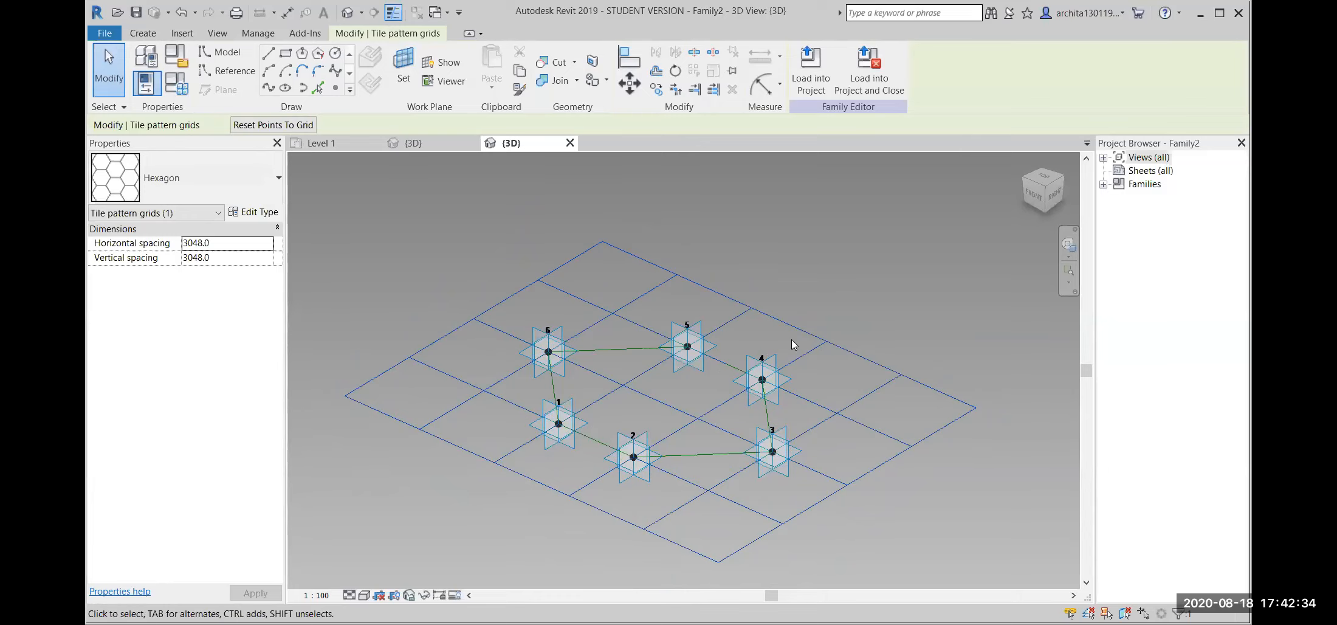
# Place a reference point at the midpoint of the hexagon's reference line between adaptive points 5 and 6.
pyautogui.scroll(1, 744, 396)
pyautogui.keyDown('shift'); pyautogui.moveTo(744, 396); pyautogui.dragTo(577, 419, button='middle'); pyautogui.keyUp('shift')
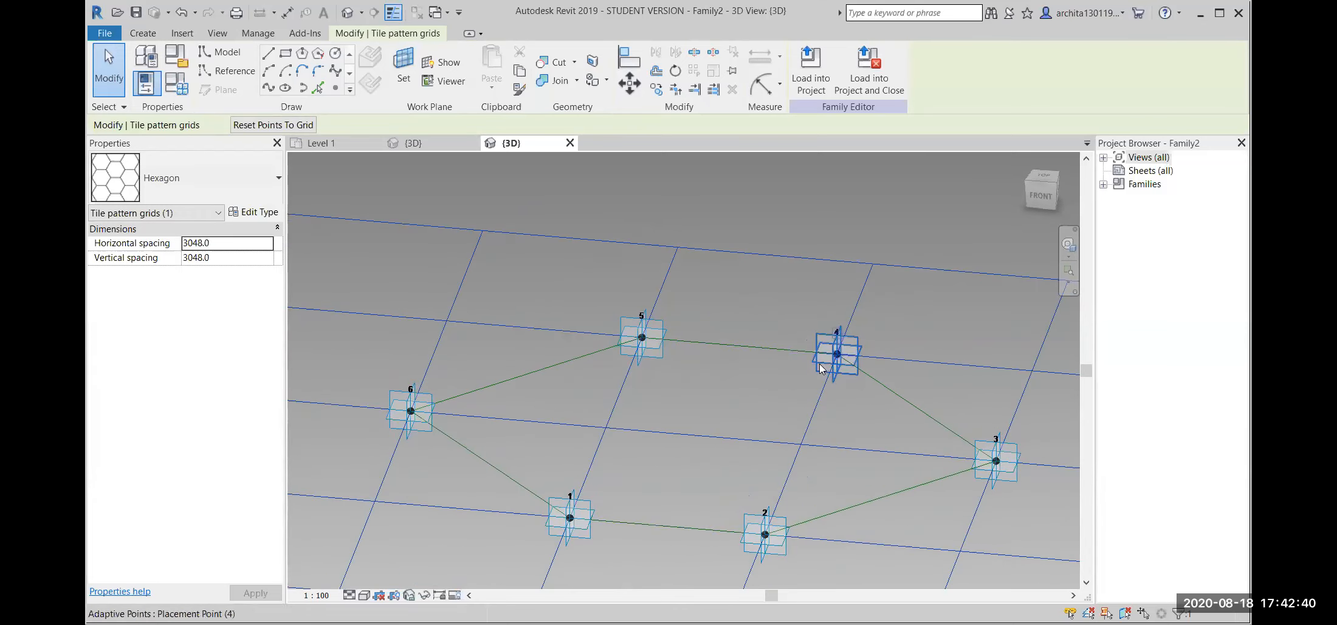
pyautogui.click(336, 89)
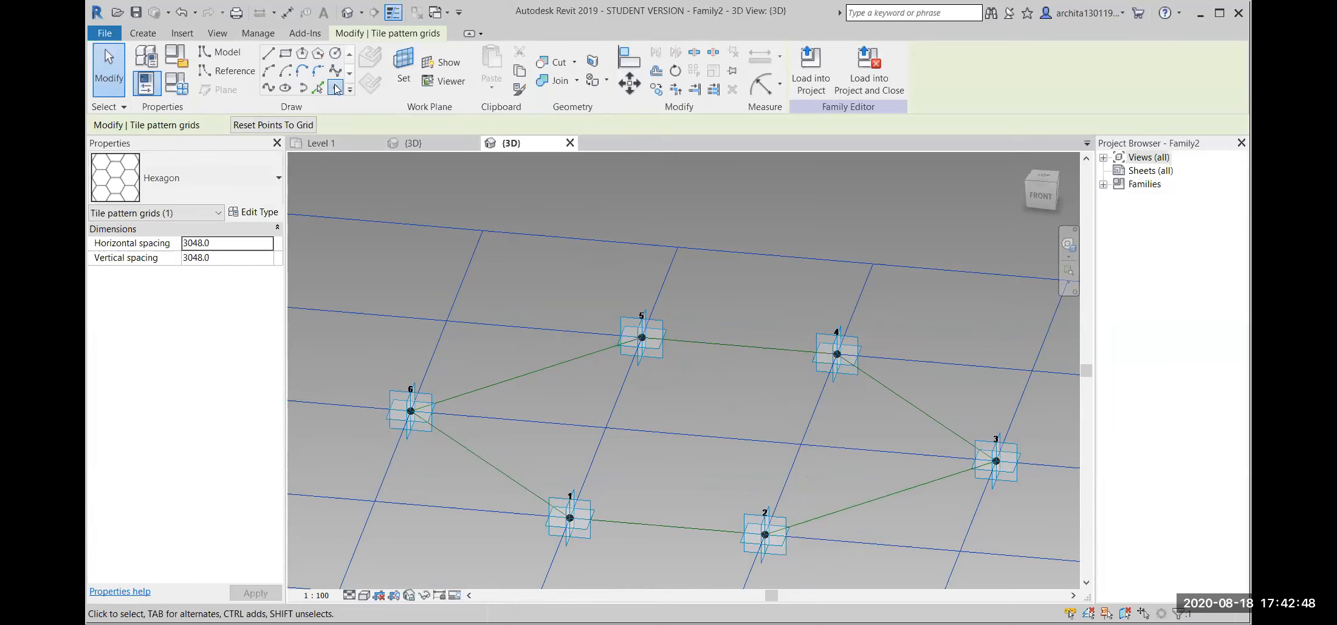
pyautogui.scroll(4, 522, 383)
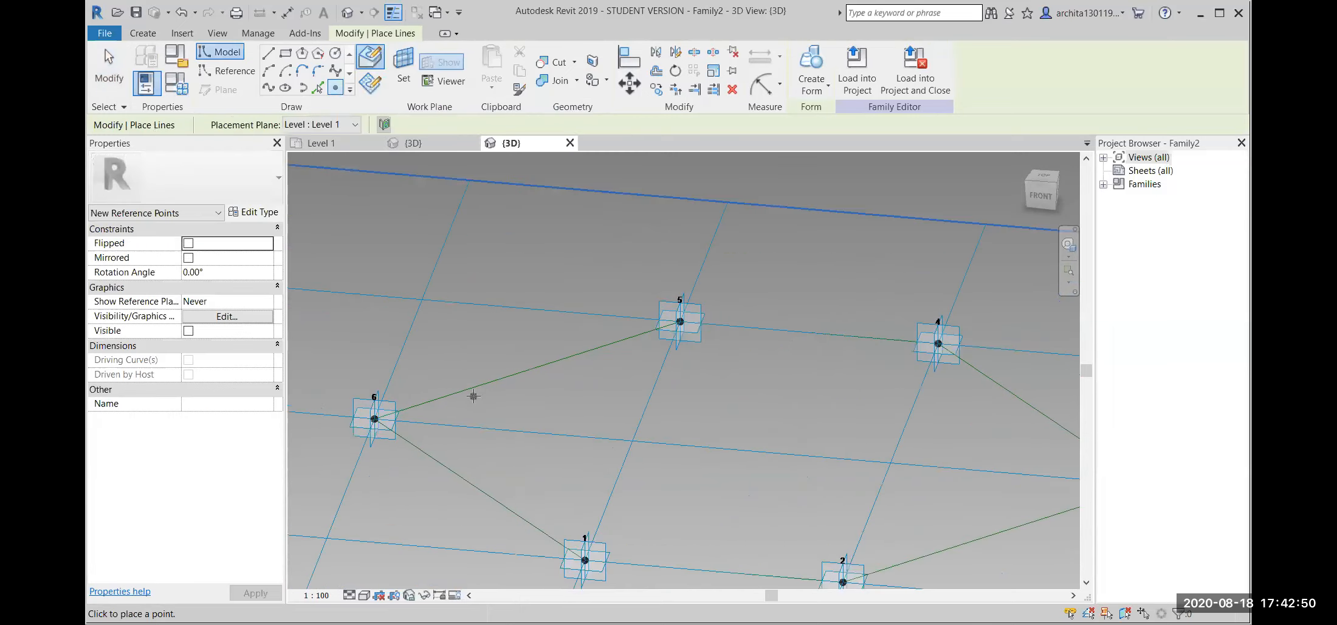
pyautogui.scroll(-6, 635, 377)
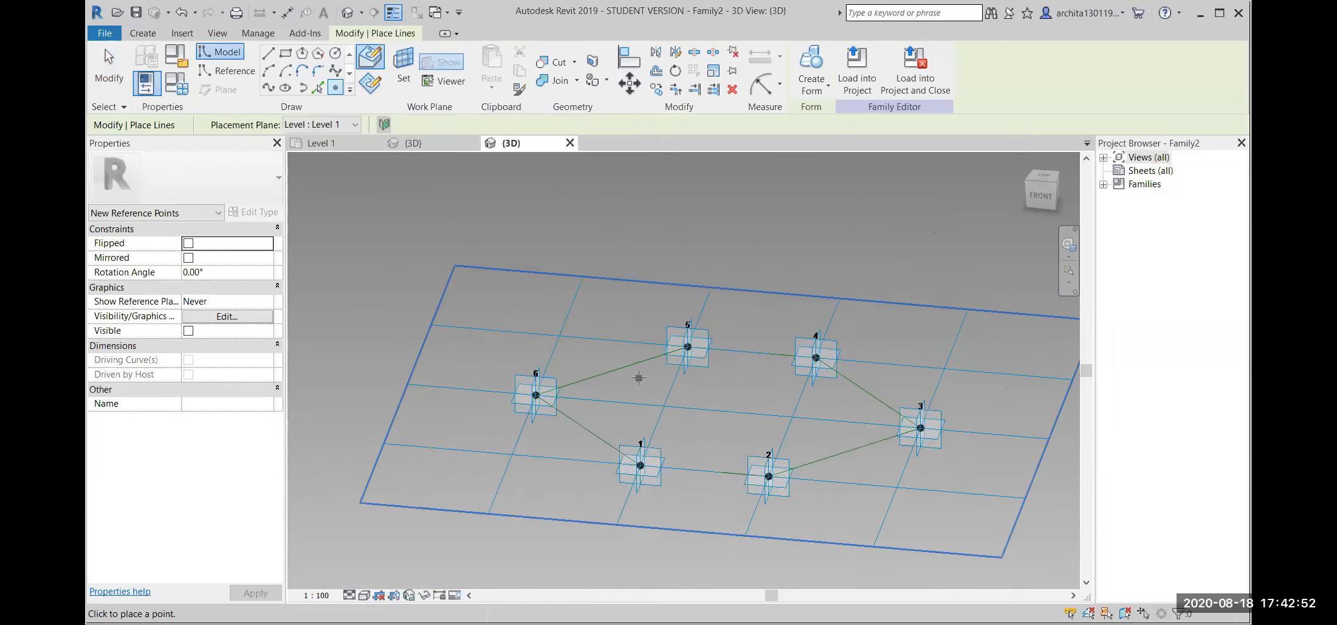
pyautogui.scroll(2, 420, 261)
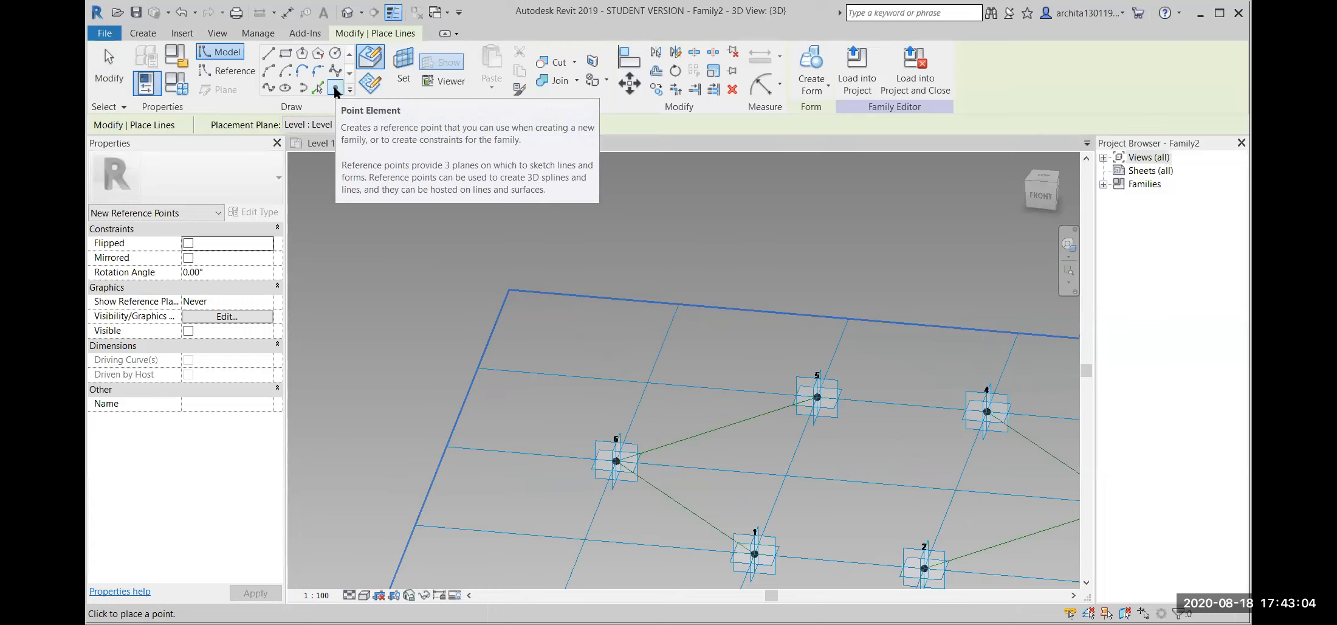
pyautogui.scroll(-3, 605, 377)
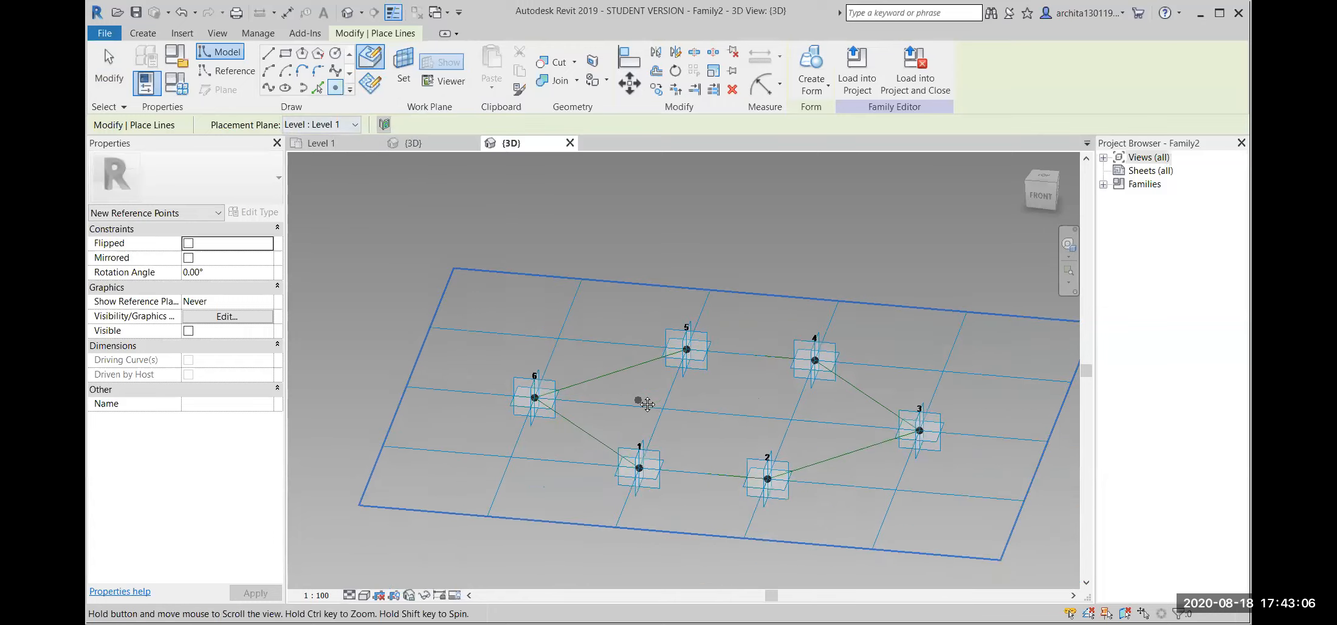
pyautogui.scroll(4, 605, 377)
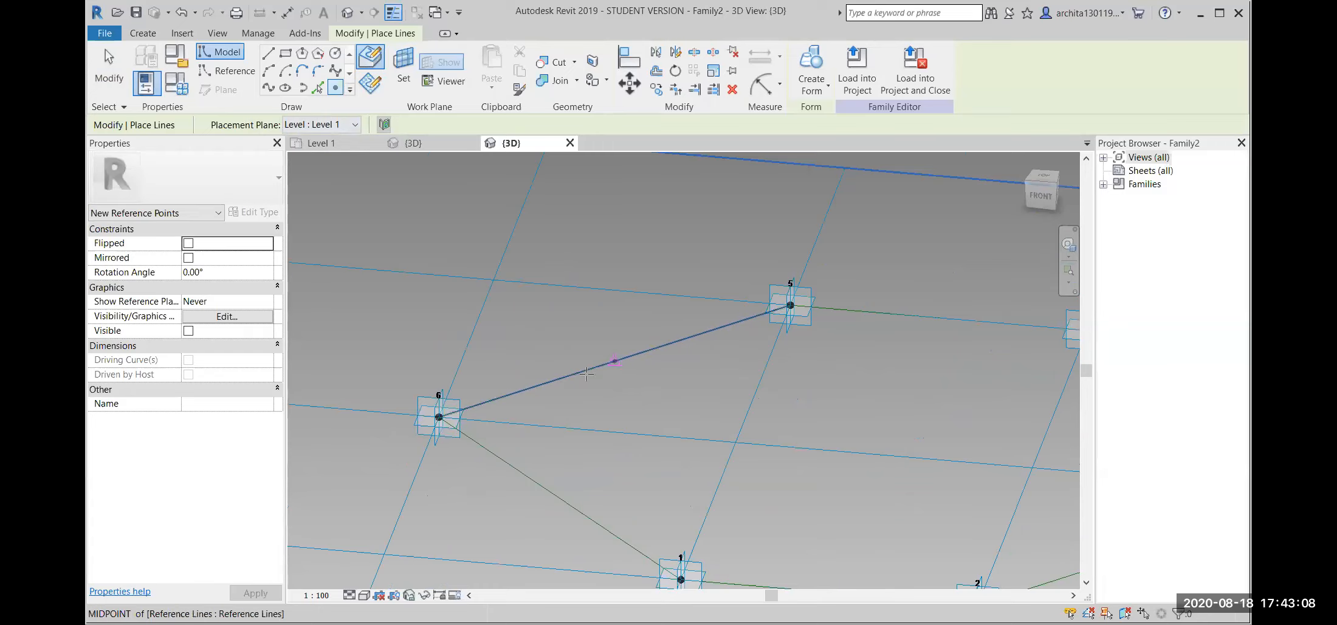
pyautogui.scroll(-2, 615, 378)
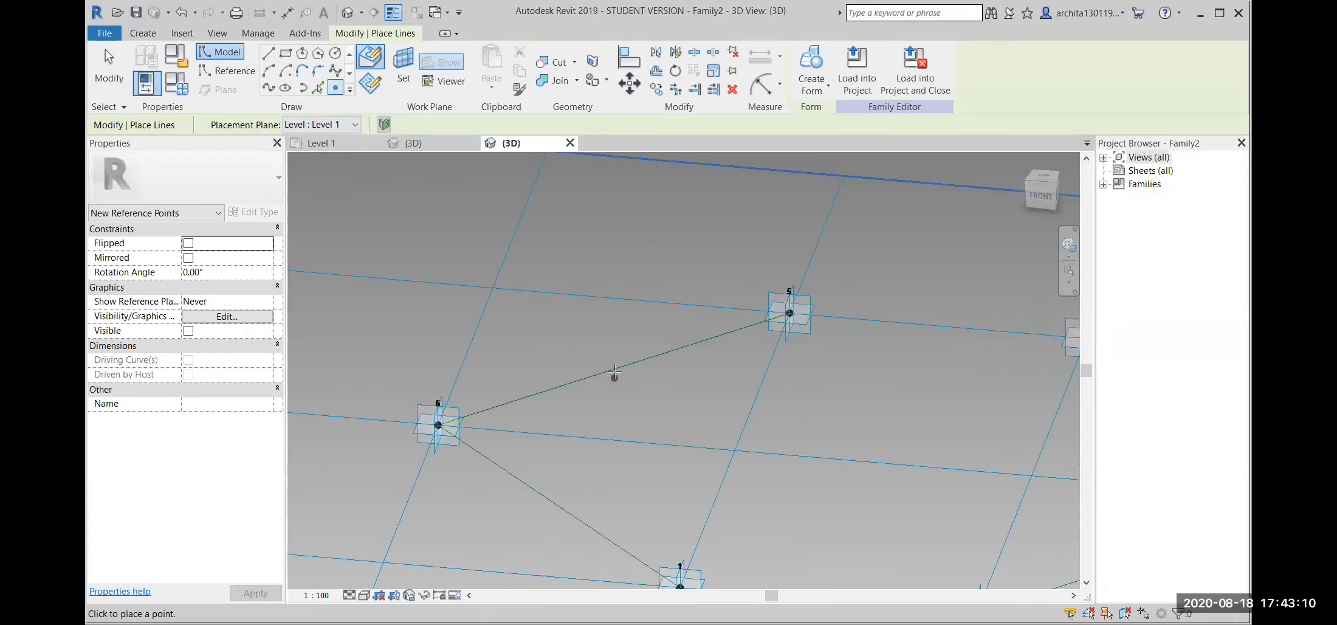
pyautogui.scroll(2, 612, 371)
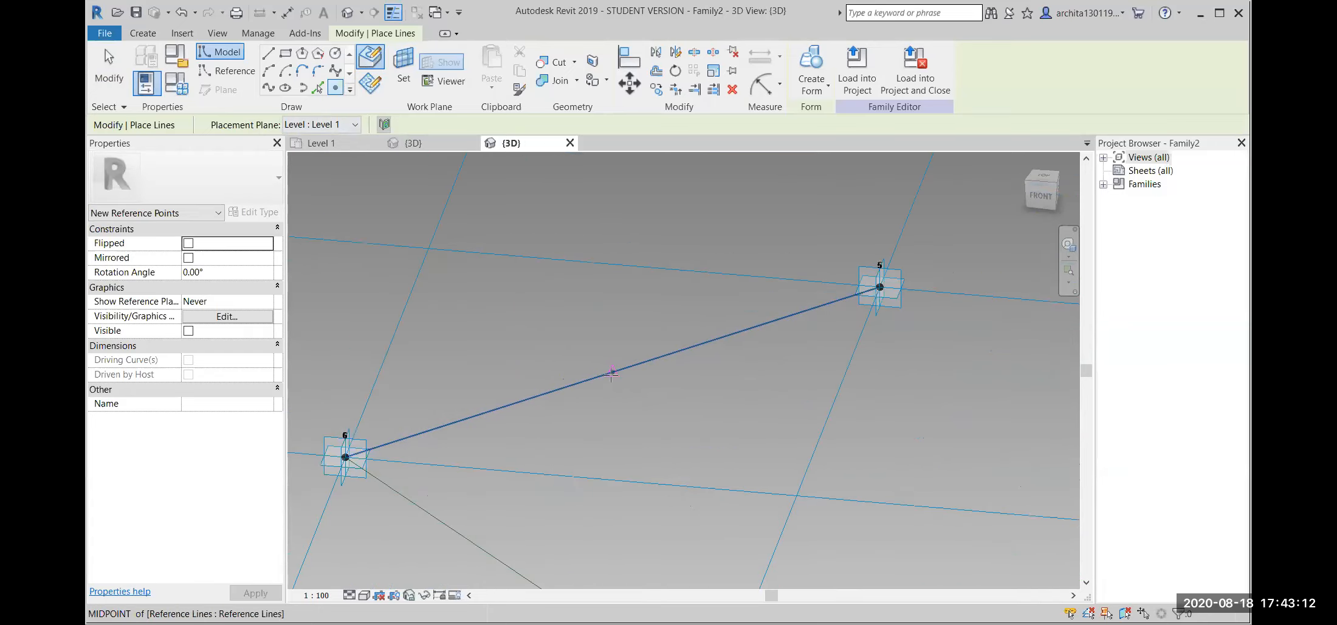
pyautogui.click(612, 372)
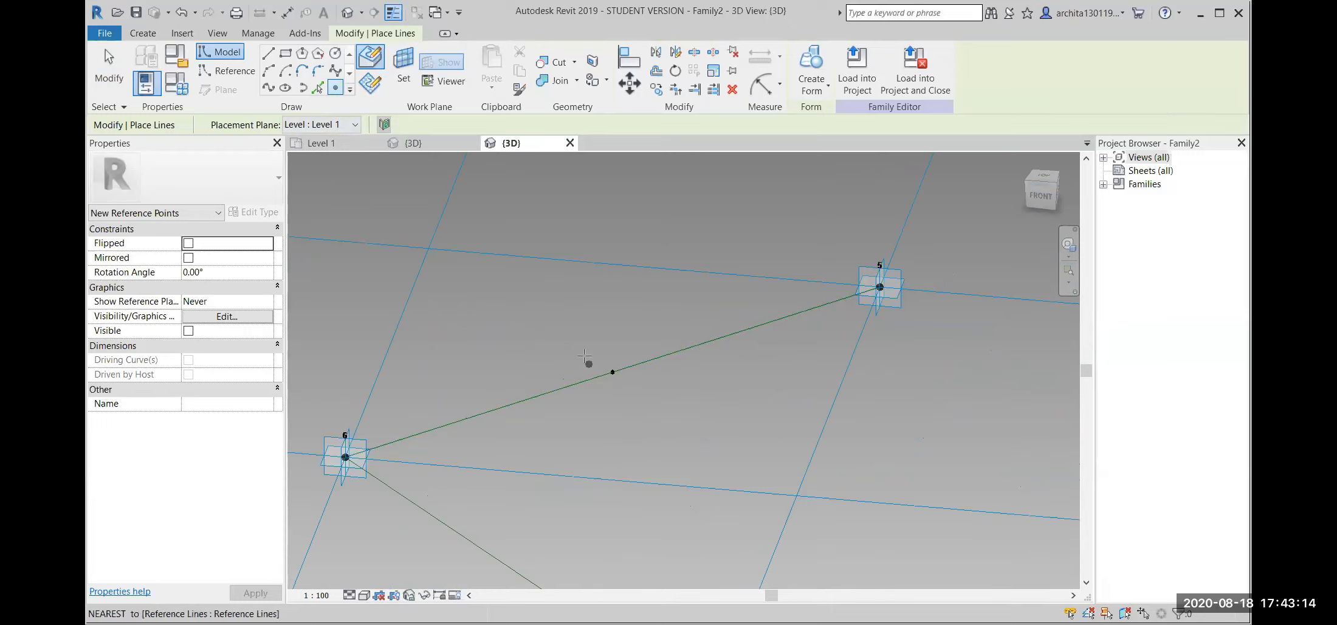
pyautogui.press('Escape')
pyautogui.press('Escape')
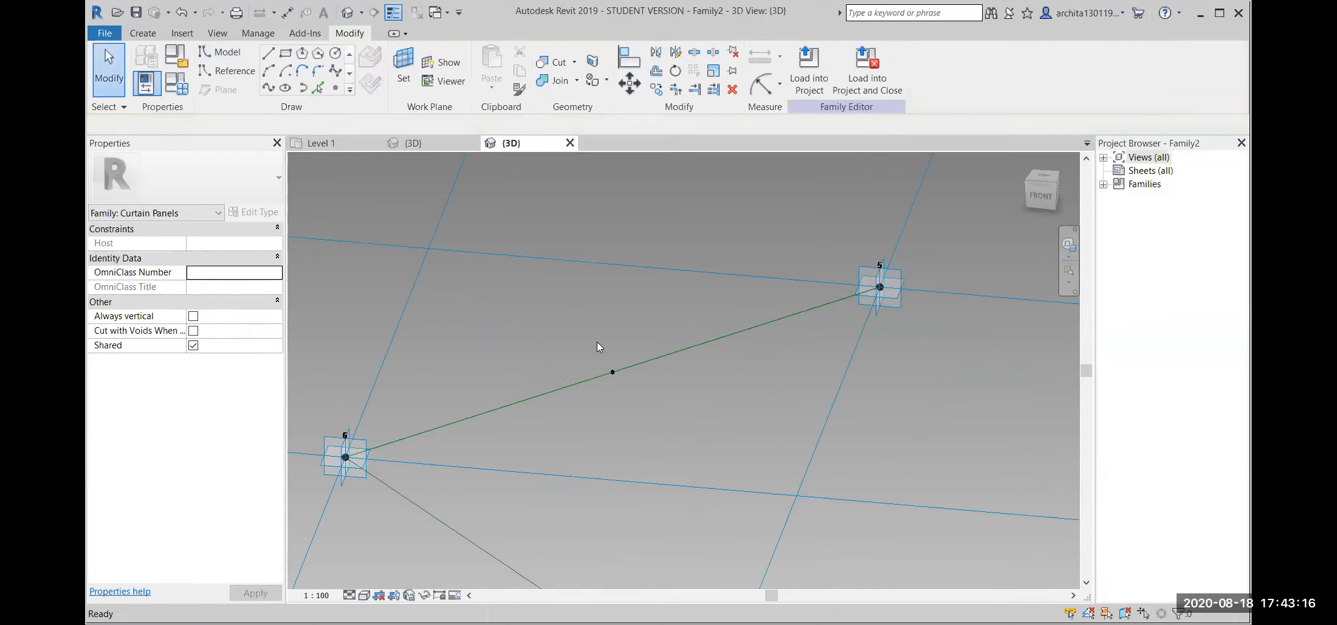
# Set the work plane to the midpoint reference point's plane that is perpendicular to the line between points 5 and 6.
pyautogui.click(406, 74)
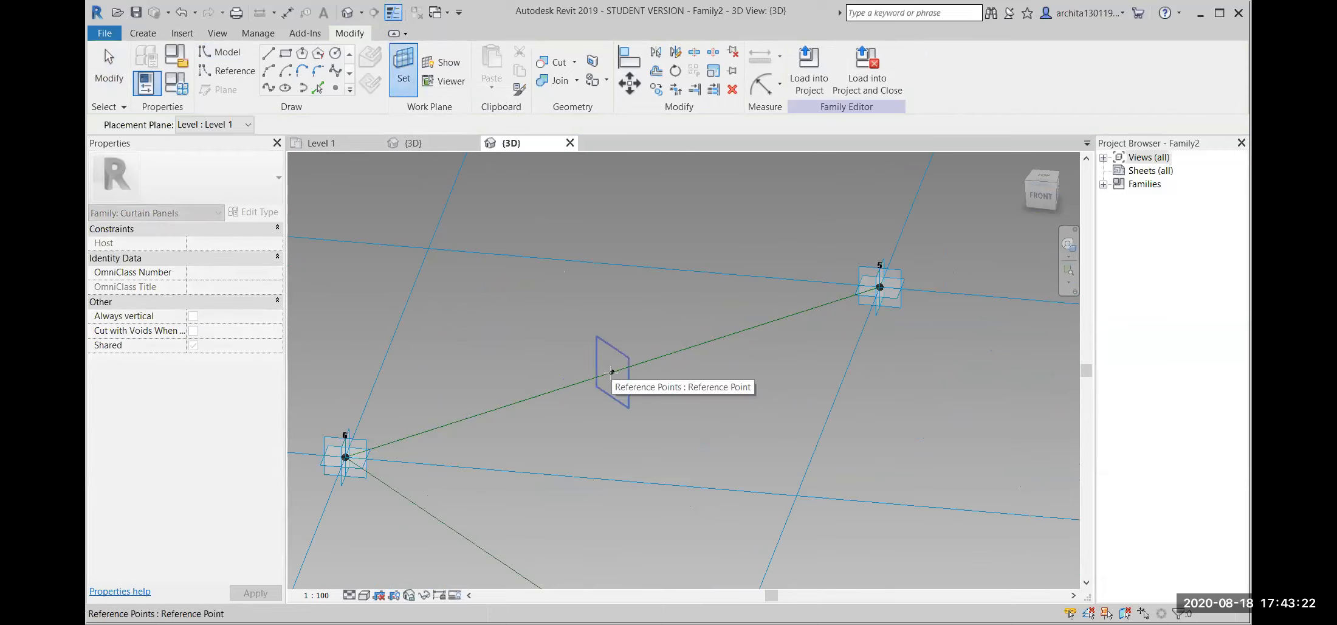
pyautogui.press('Tab')
pyautogui.press('Tab')
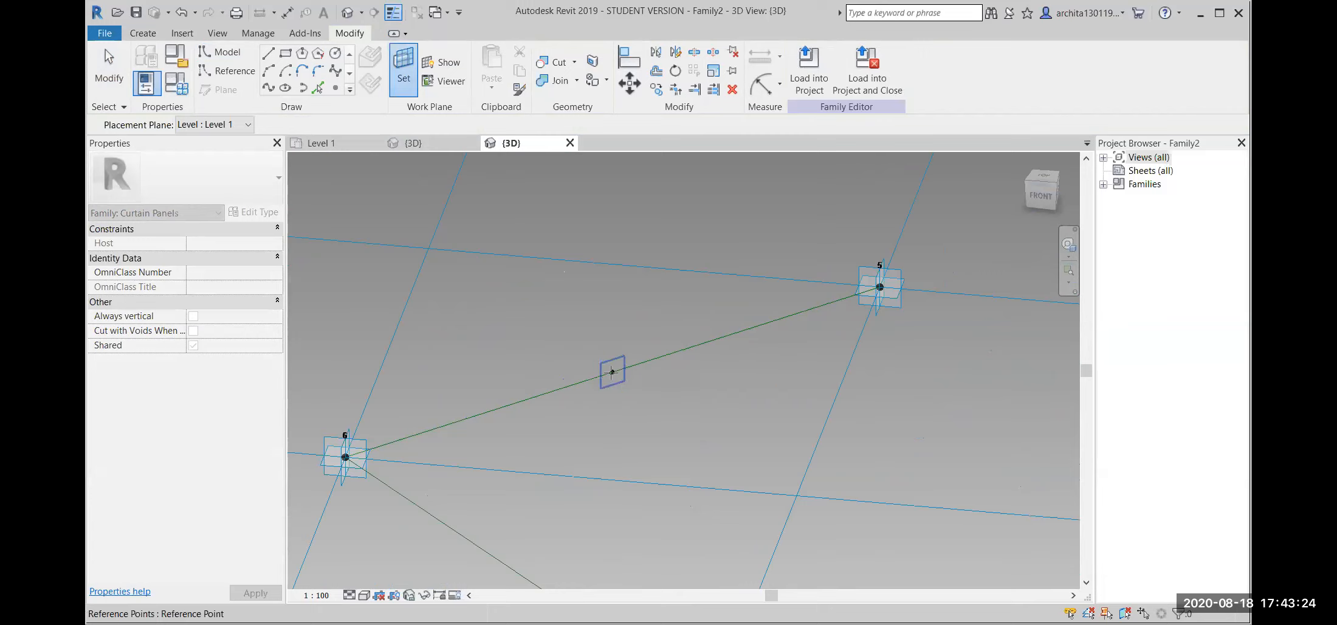
pyautogui.press('Tab')
pyautogui.press('Tab')
pyautogui.press('Tab')
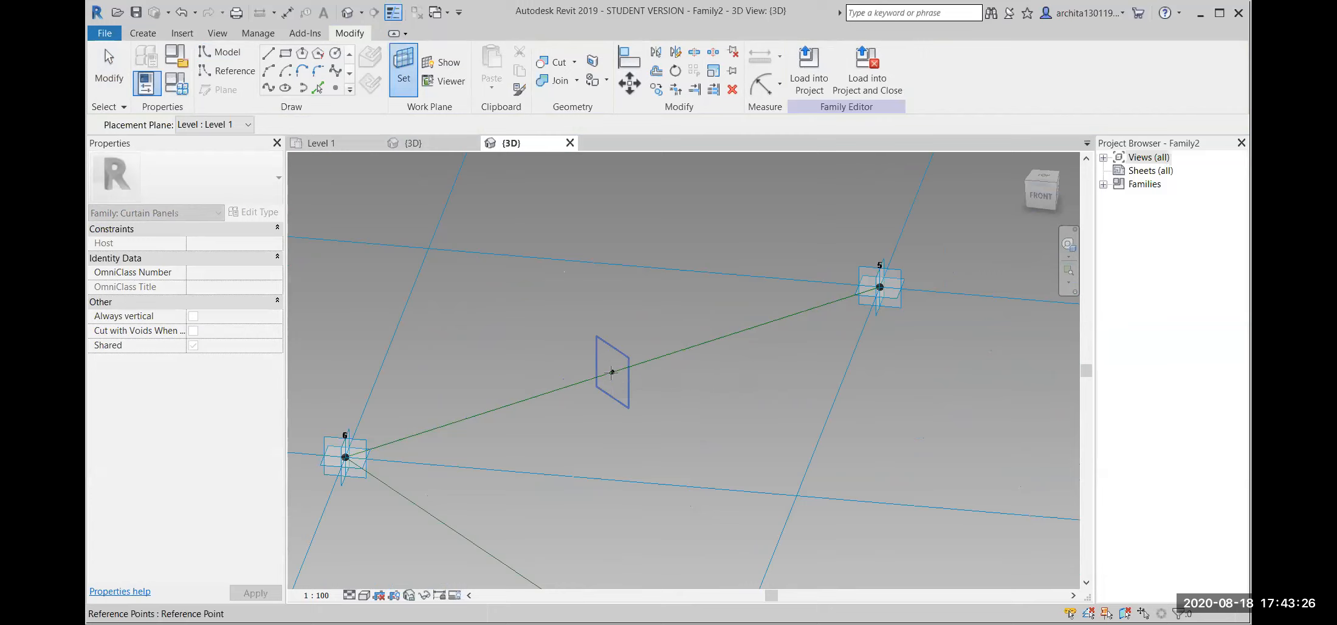
pyautogui.press('Tab')
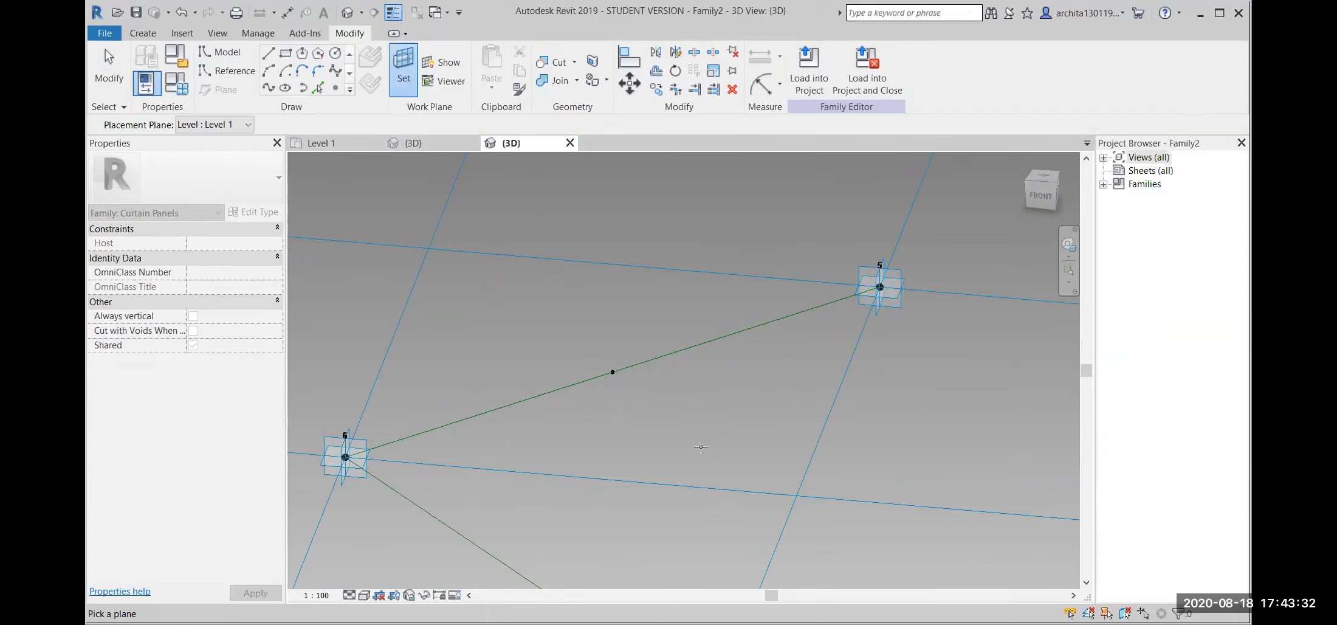
pyautogui.click(614, 371)
pyautogui.scroll(-1, 594, 396)
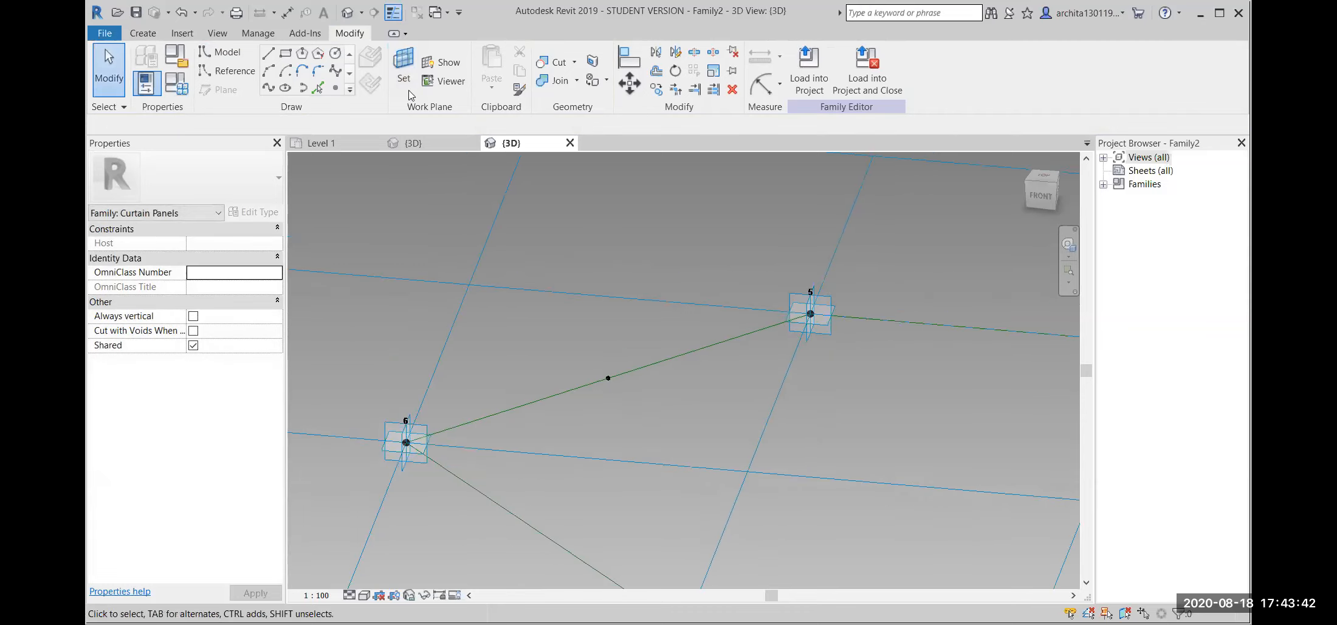
# Display the active work plane and examine its orientation relative to the line between points 5 and 6 from several angles.
pyautogui.click(443, 62)
pyautogui.scroll(-3, 627, 443)
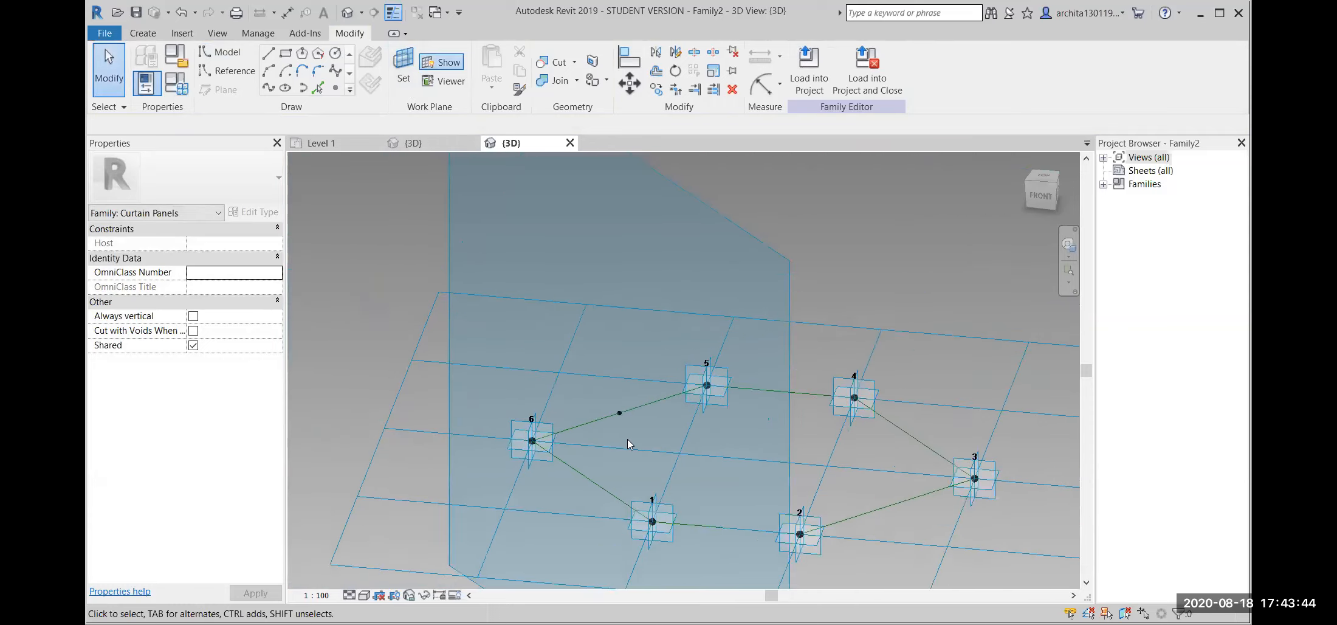
pyautogui.scroll(-1, 626, 438)
pyautogui.keyDown('shift'); pyautogui.moveTo(622, 443); pyautogui.dragTo(664, 468, button='middle'); pyautogui.keyUp('shift')
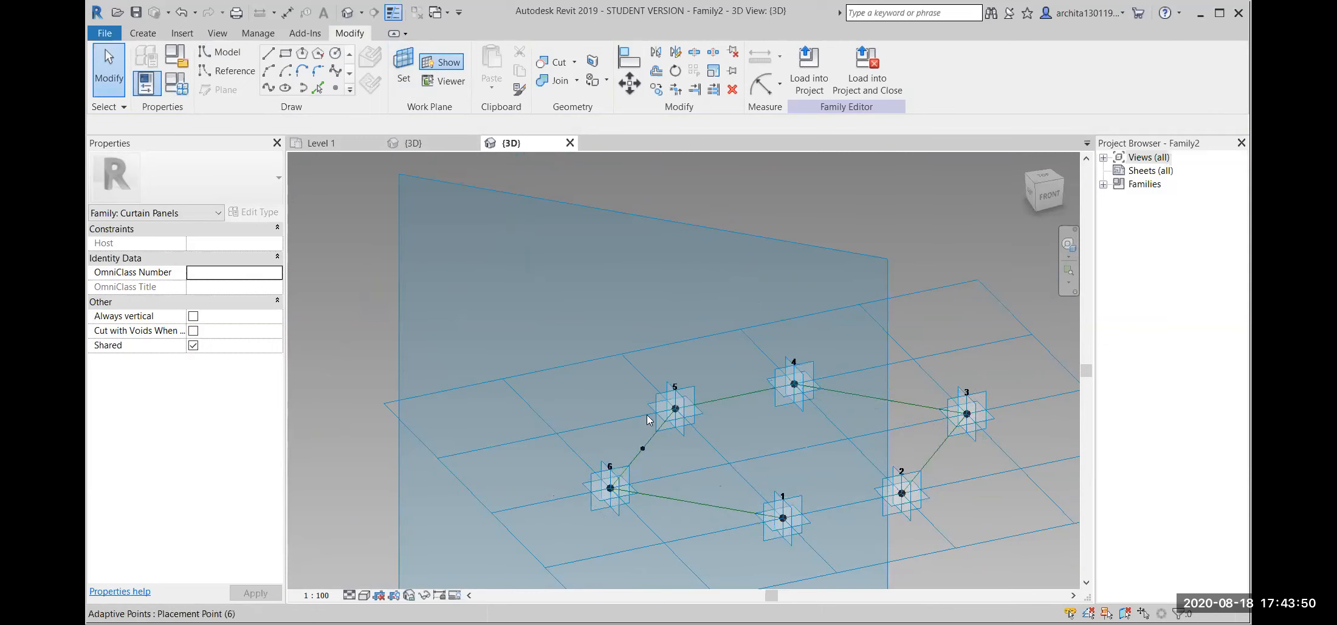
pyautogui.press('Tab')
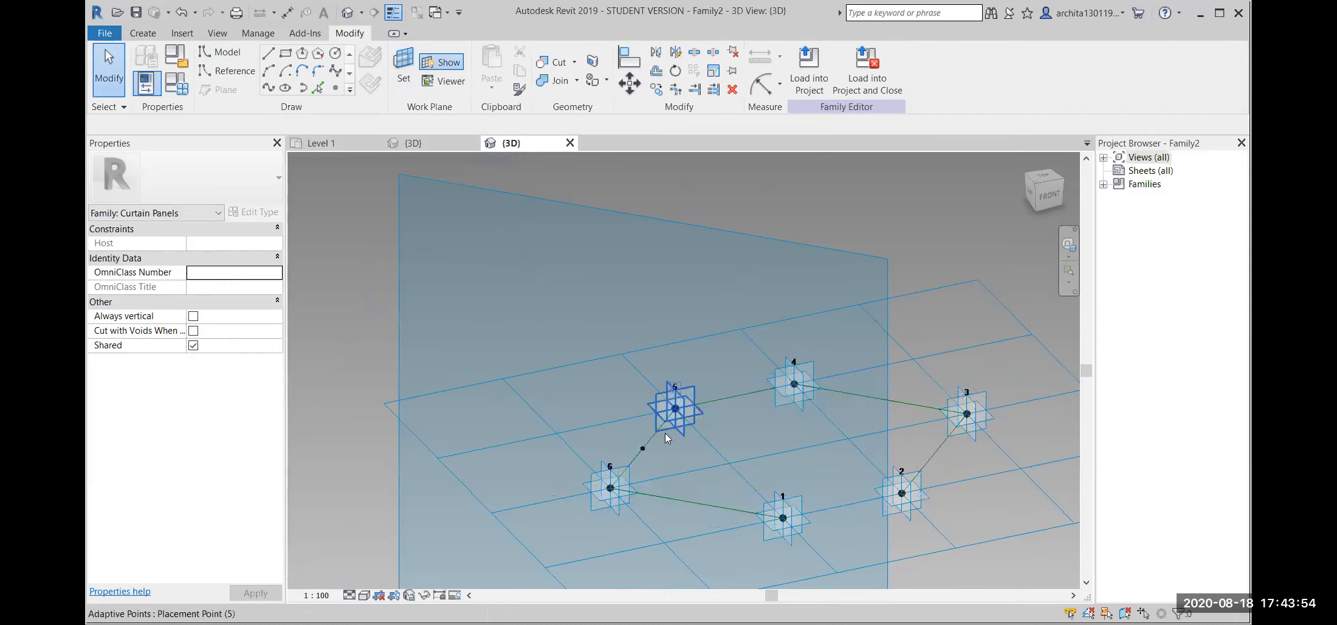
pyautogui.scroll(2, 837, 452)
pyautogui.keyDown('shift'); pyautogui.moveTo(826, 468); pyautogui.dragTo(681, 429, button='middle'); pyautogui.keyUp('shift')
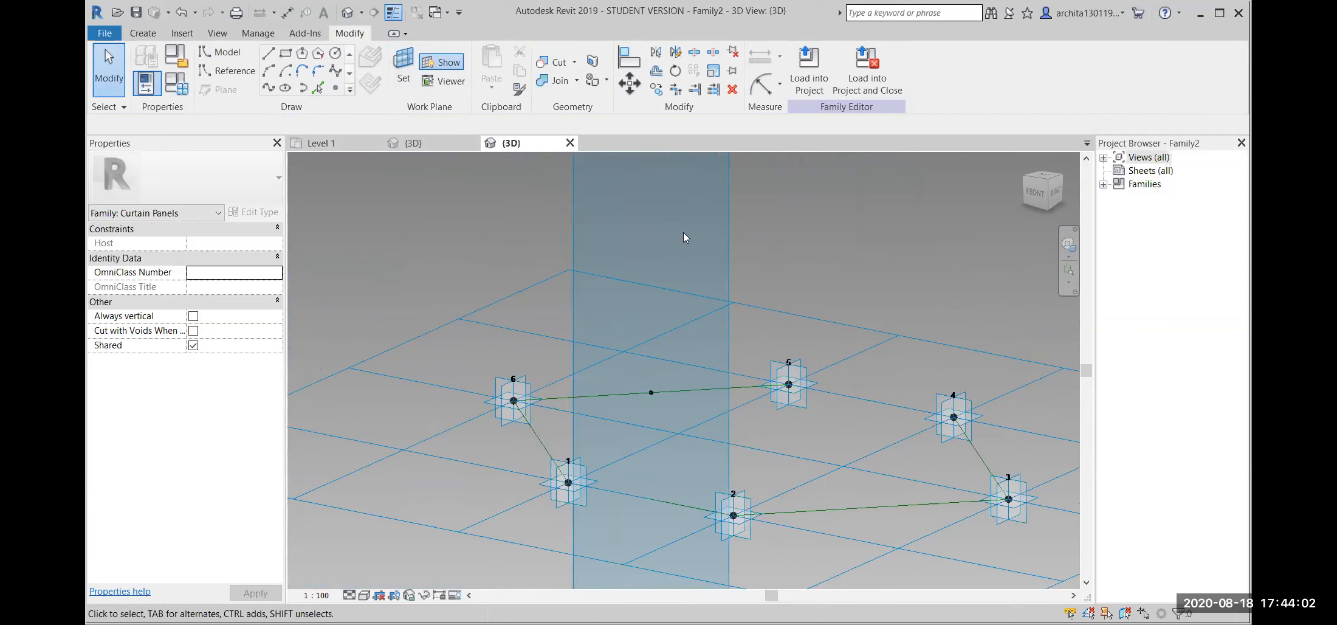
pyautogui.keyDown('shift'); pyautogui.moveTo(672, 456); pyautogui.dragTo(764, 415, button='middle'); pyautogui.keyUp('shift')
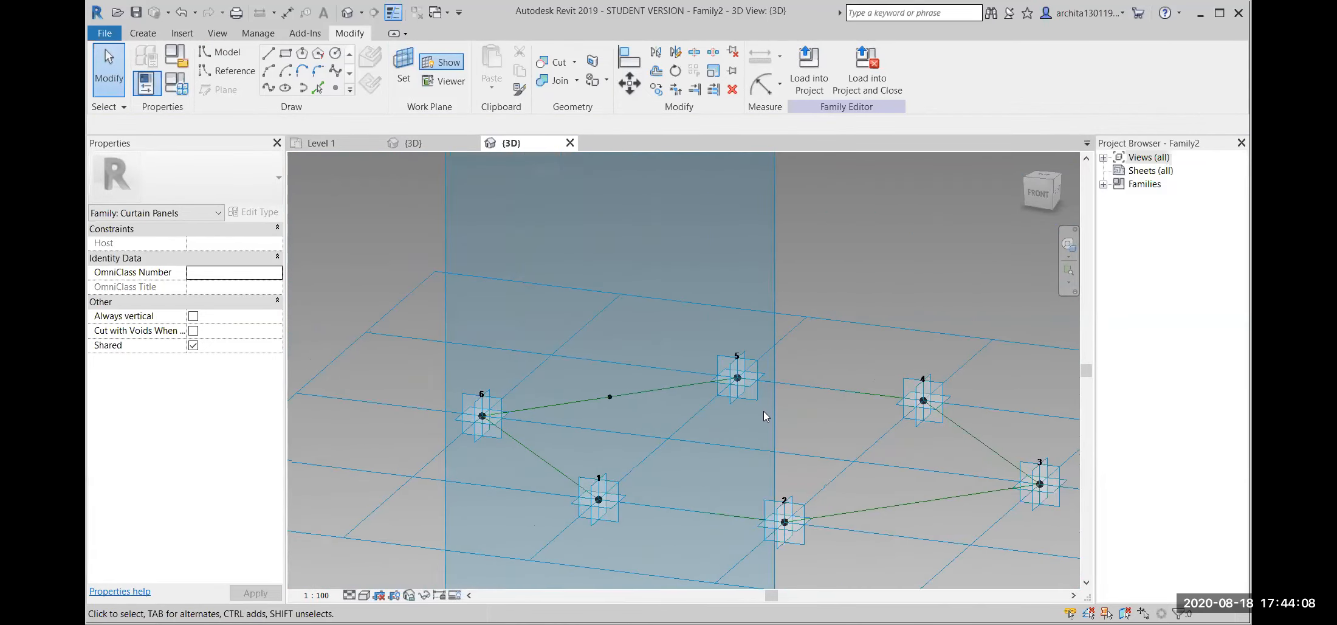
pyautogui.scroll(-1, 764, 411)
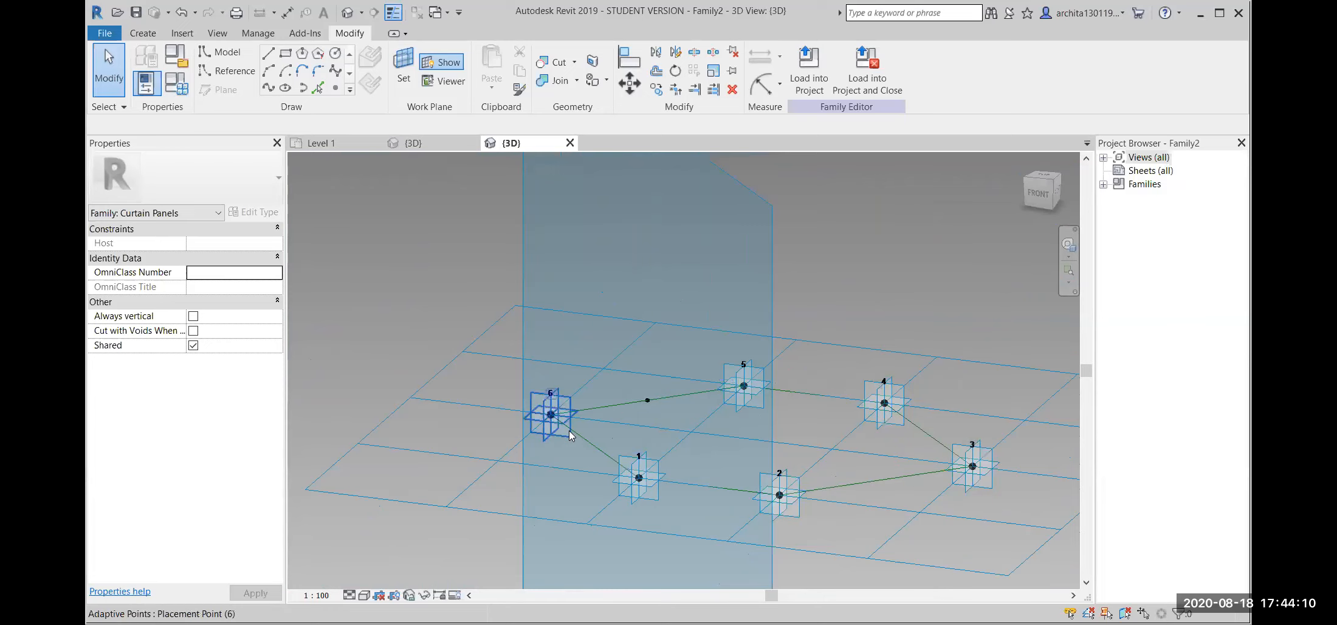
pyautogui.scroll(3, 648, 414)
pyautogui.keyDown('shift'); pyautogui.moveTo(682, 440); pyautogui.dragTo(715, 497, button='middle'); pyautogui.keyUp('shift')
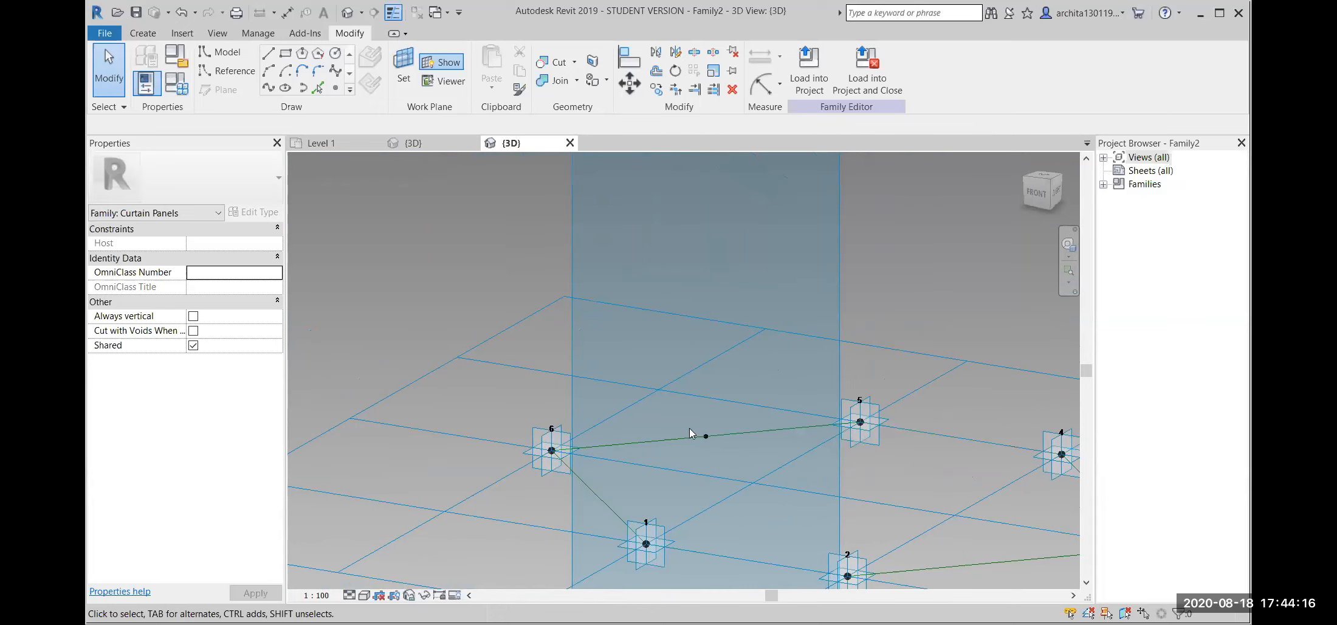
pyautogui.keyDown('shift'); pyautogui.moveTo(773, 415); pyautogui.dragTo(614, 533, button='middle'); pyautogui.keyUp('shift')
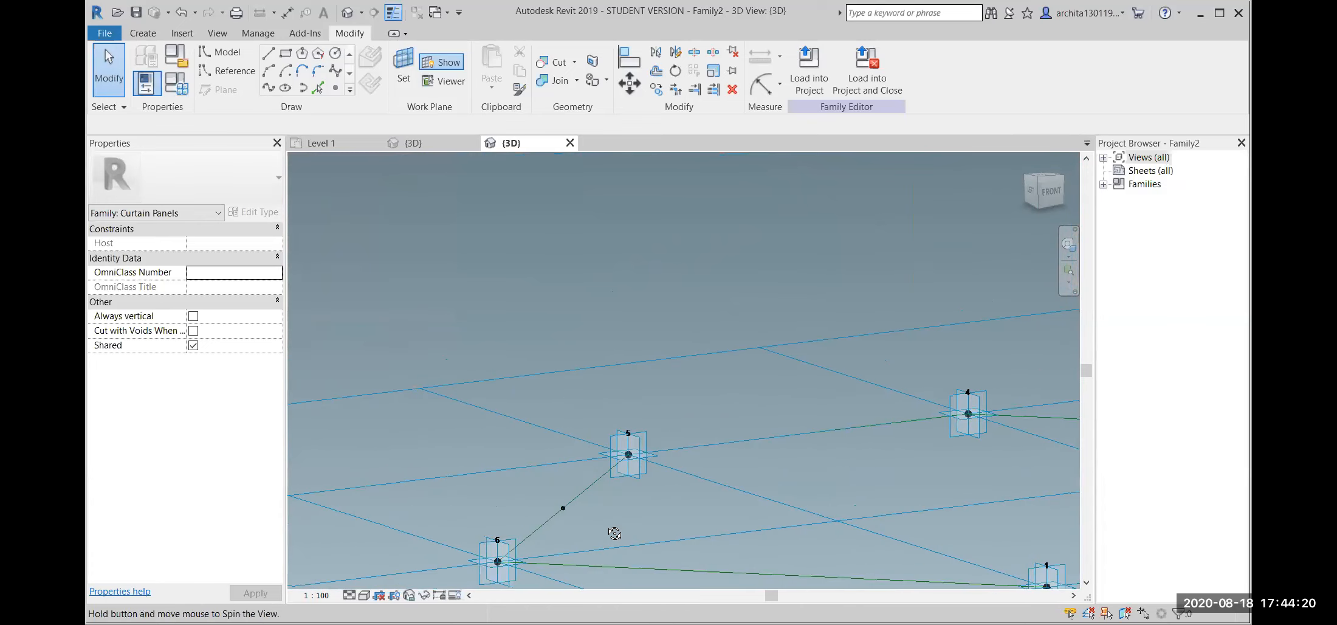
# Draw a circle of about 100 mm radius centred on the midpoint reference point, on its perpendicular work plane.
pyautogui.click(339, 58)
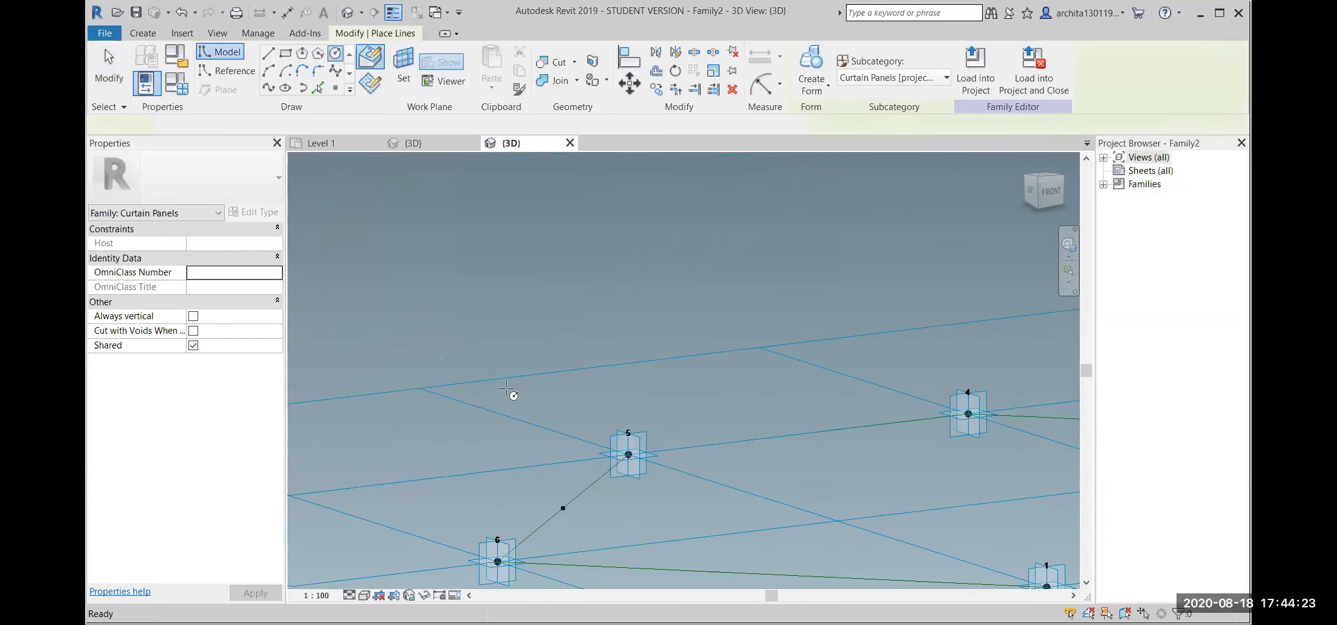
pyautogui.click(562, 508)
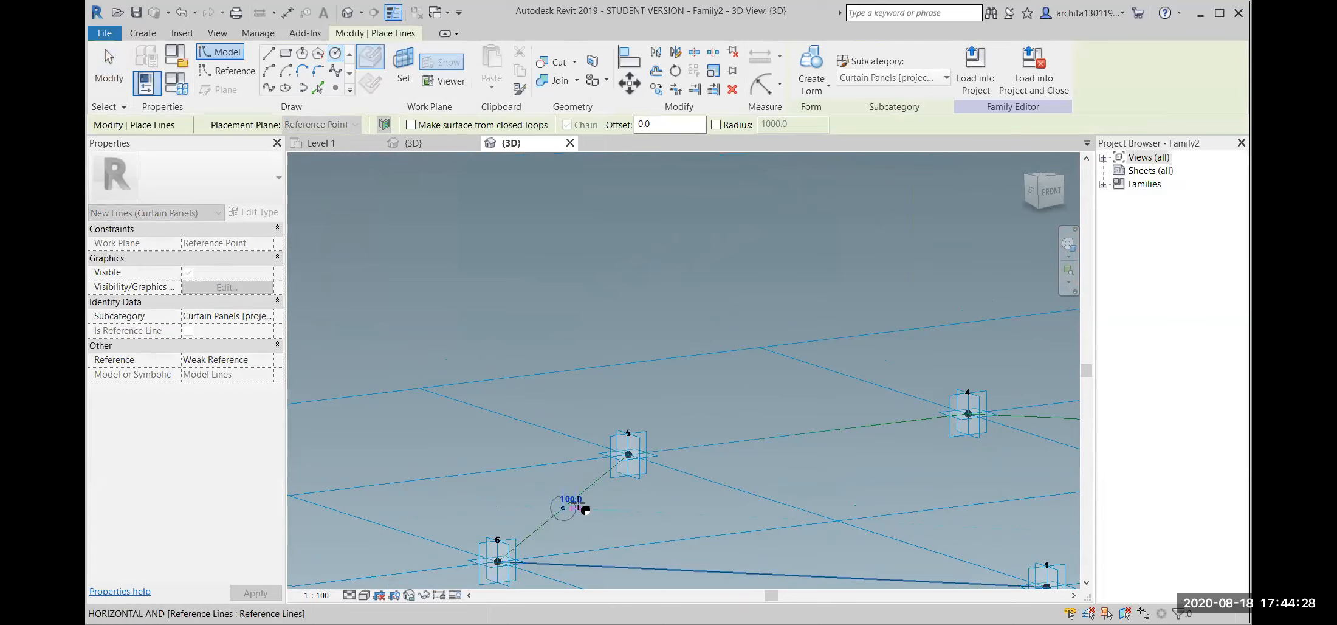
pyautogui.click(585, 509)
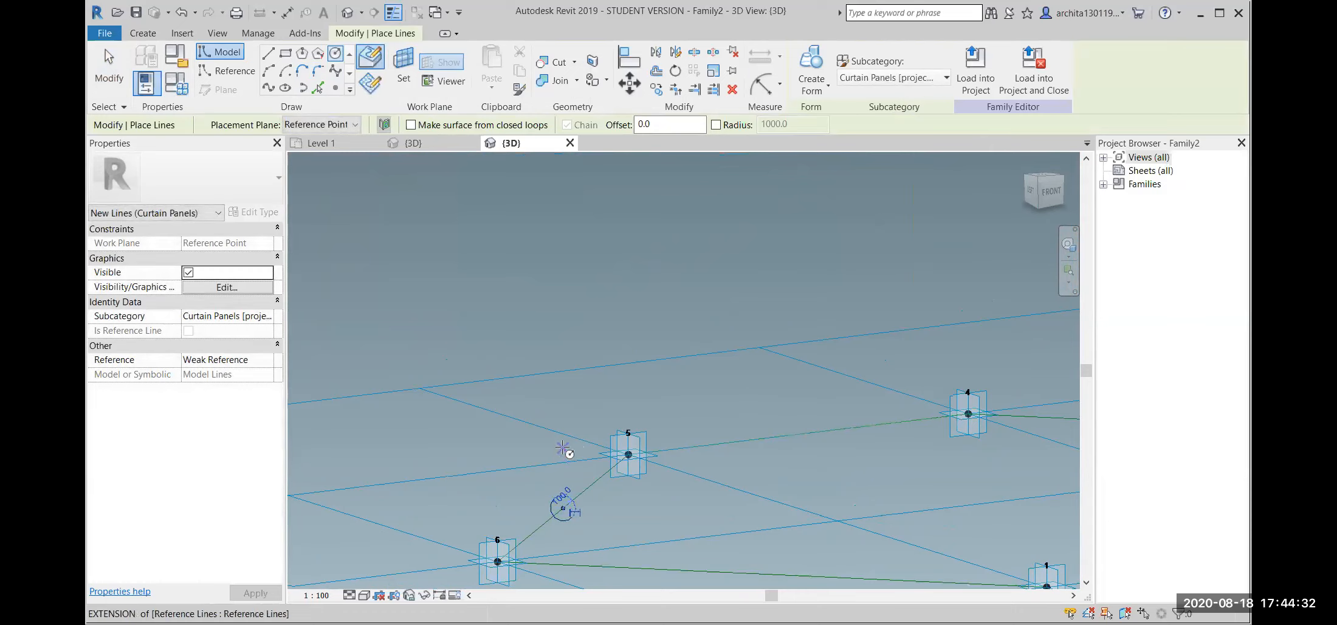
# Create a form from the circle and the chain of hexagonal reference lines through all six adaptive points.
pyautogui.press('Escape')
pyautogui.press('Escape')
pyautogui.scroll(-3, 562, 445)
pyautogui.keyDown('shift'); pyautogui.moveTo(563, 448); pyautogui.dragTo(645, 524, button='middle'); pyautogui.keyUp('shift')
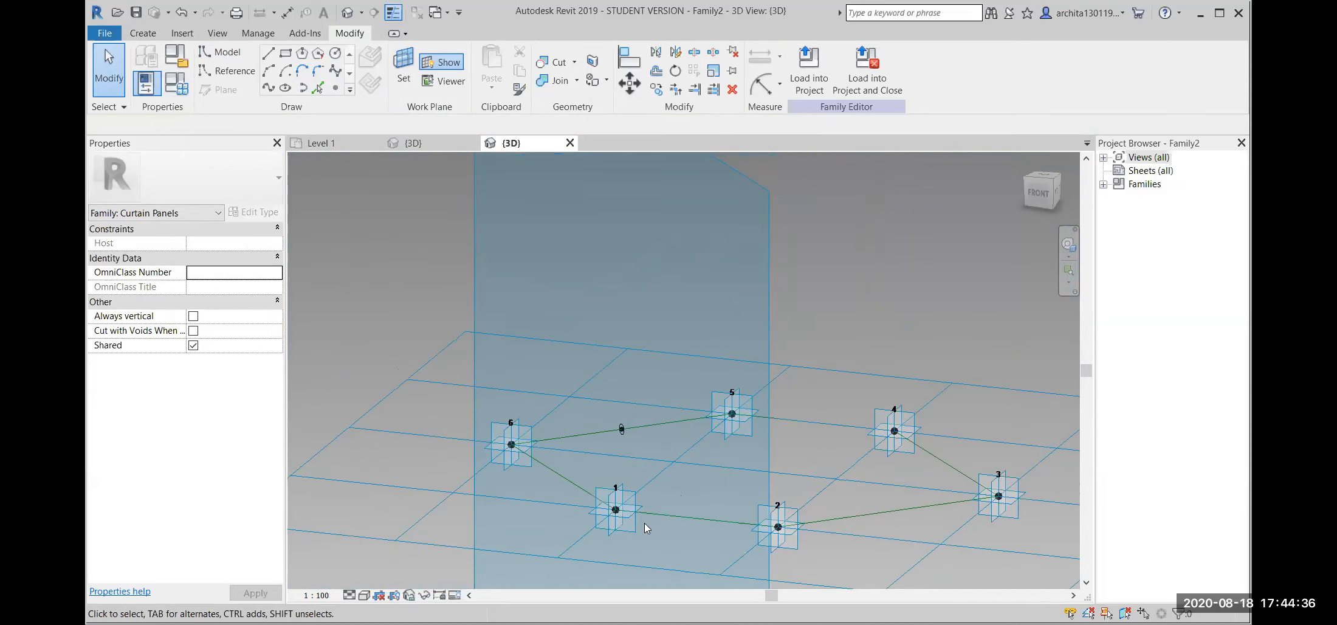
pyautogui.scroll(5, 608, 416)
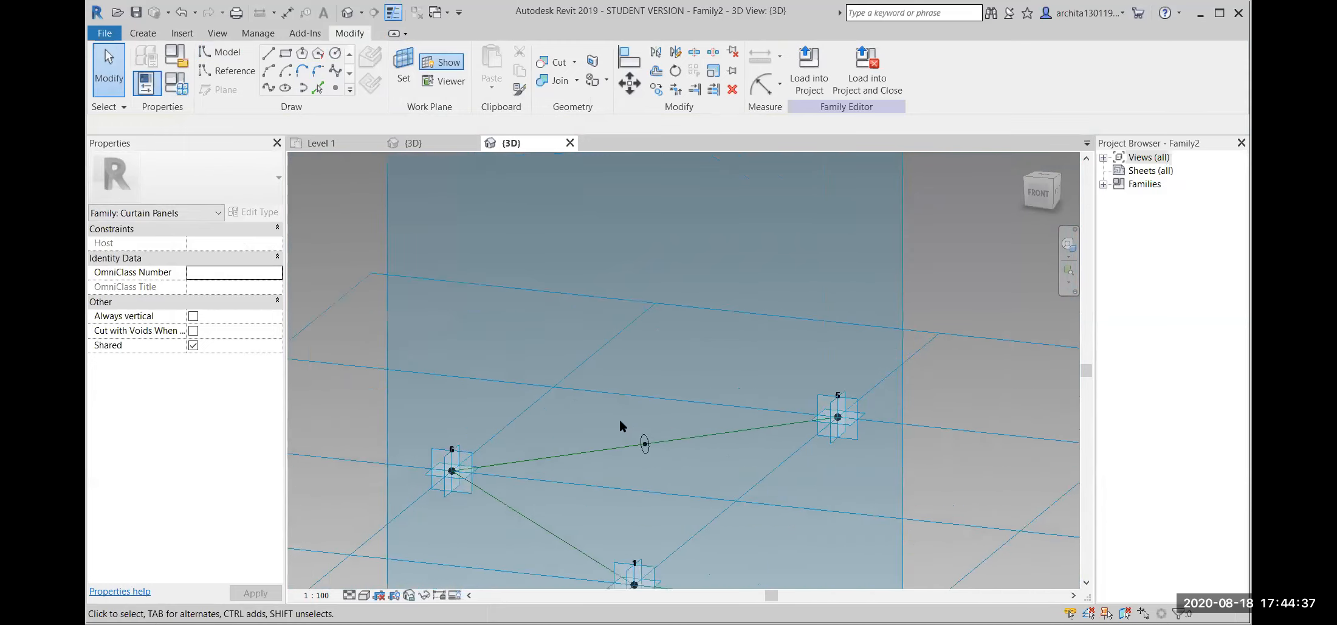
pyautogui.click(657, 449)
pyautogui.scroll(-4, 548, 400)
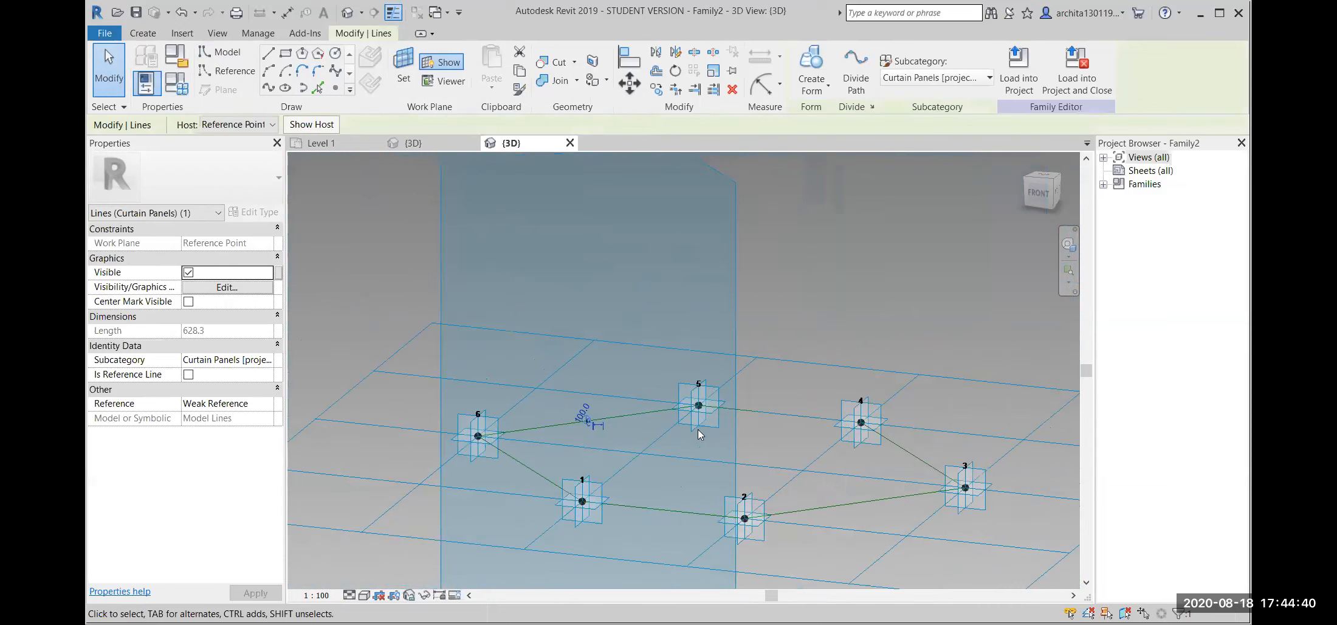
pyautogui.press('Tab')
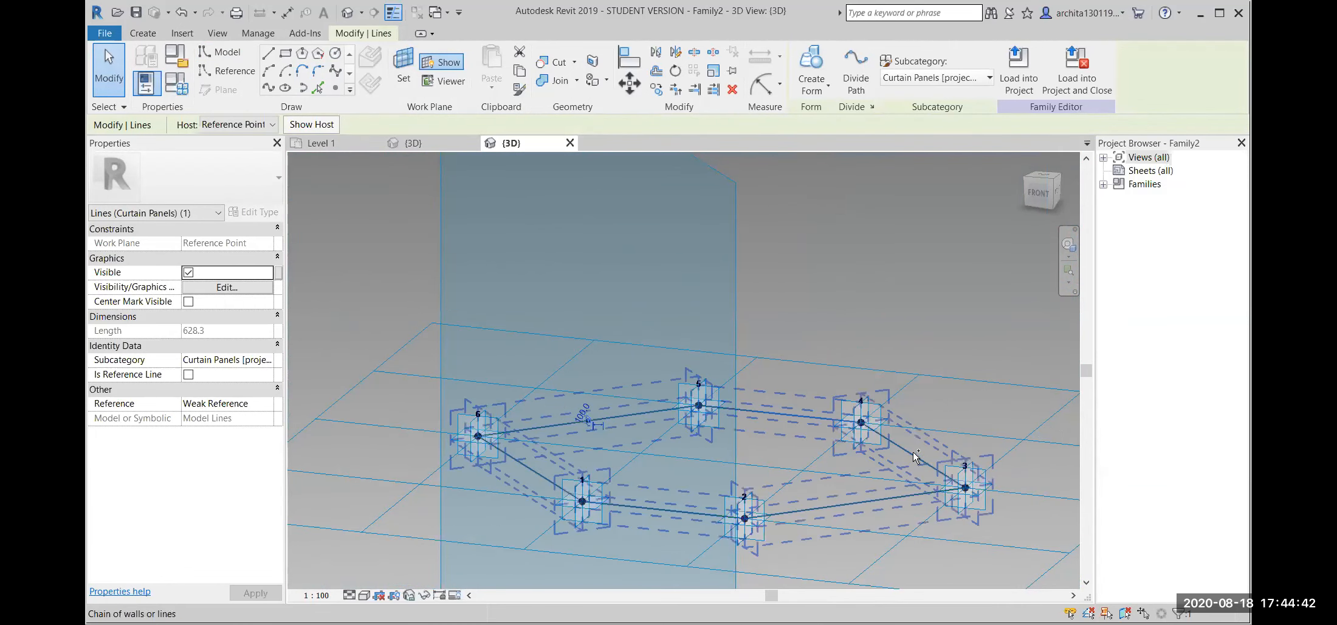
pyautogui.click(913, 451)
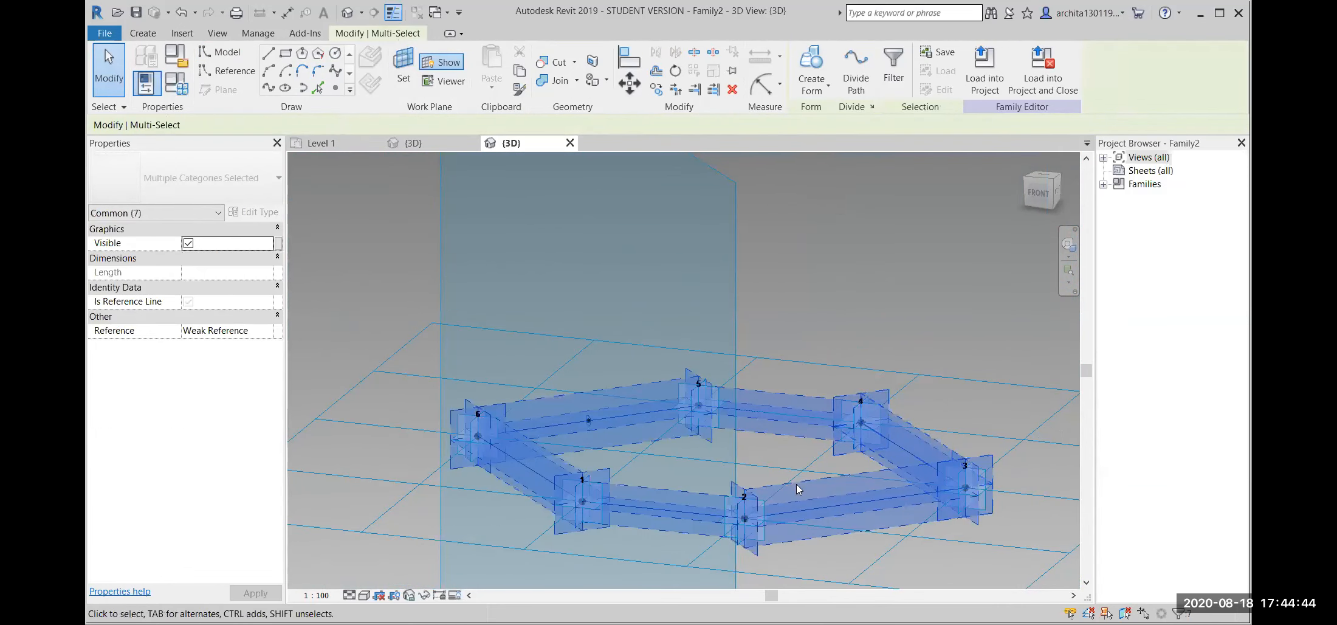
pyautogui.click(810, 91)
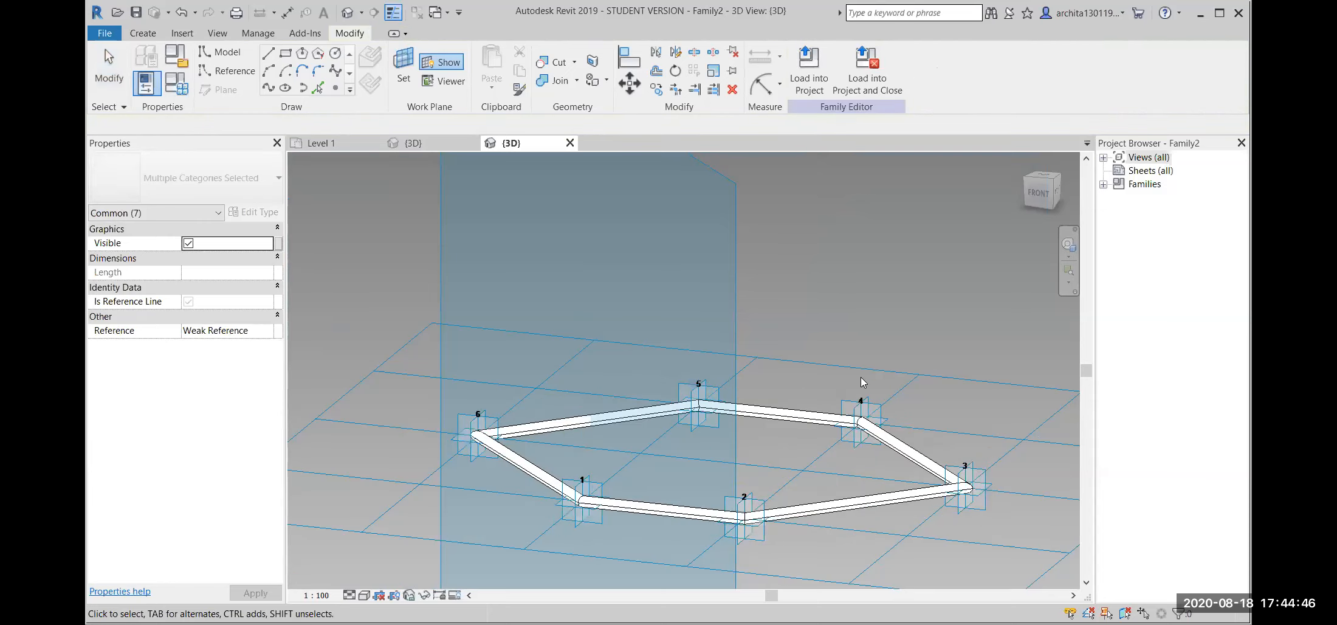
# Examine the hexagonal tube form and the pattern types available for the tile grid, picking Hexagon.
pyautogui.scroll(-2, 860, 356)
pyautogui.keyDown('shift'); pyautogui.moveTo(773, 464); pyautogui.dragTo(759, 511, button='middle'); pyautogui.keyUp('shift')
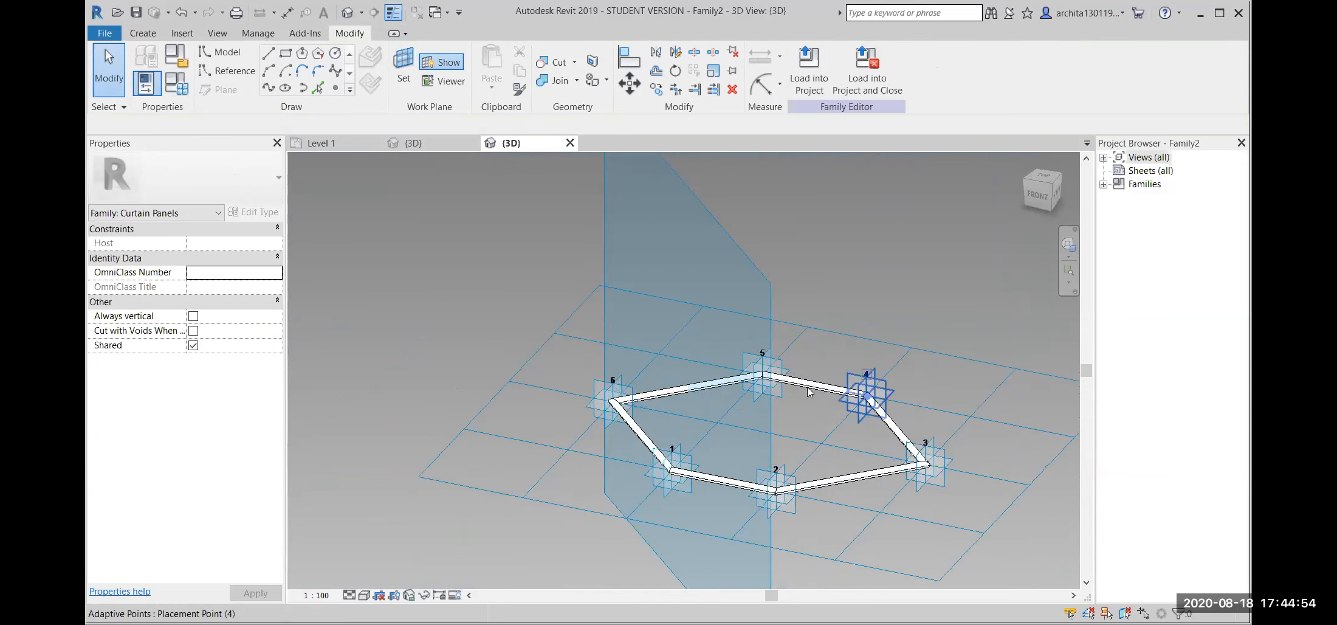
pyautogui.scroll(3, 793, 375)
pyautogui.scroll(1, 638, 402)
pyautogui.scroll(-3, 681, 443)
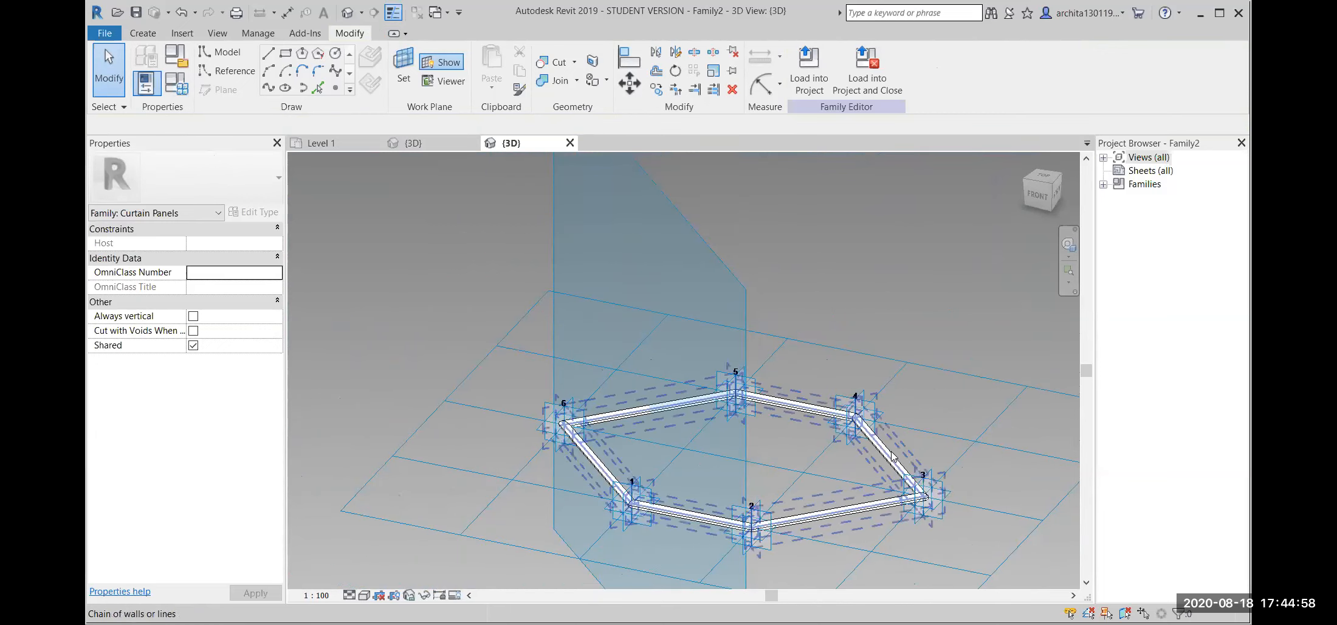
pyautogui.click(1032, 385)
pyautogui.click(153, 176)
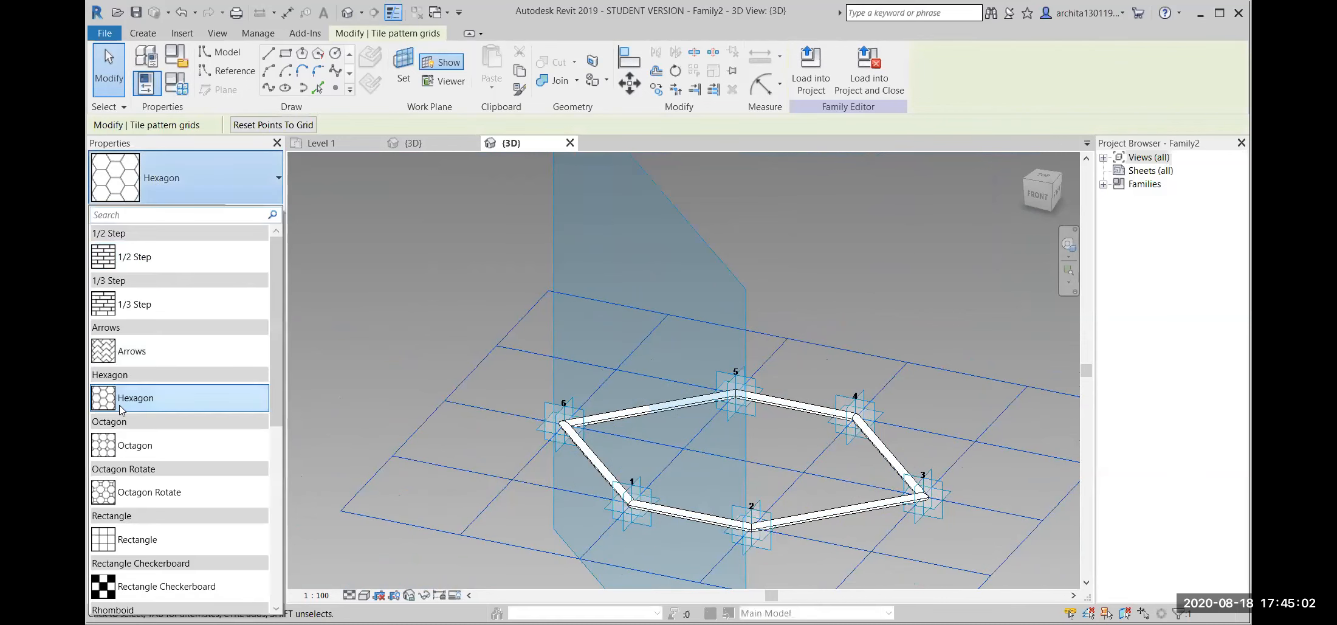
pyautogui.click(190, 408)
pyautogui.click(868, 314)
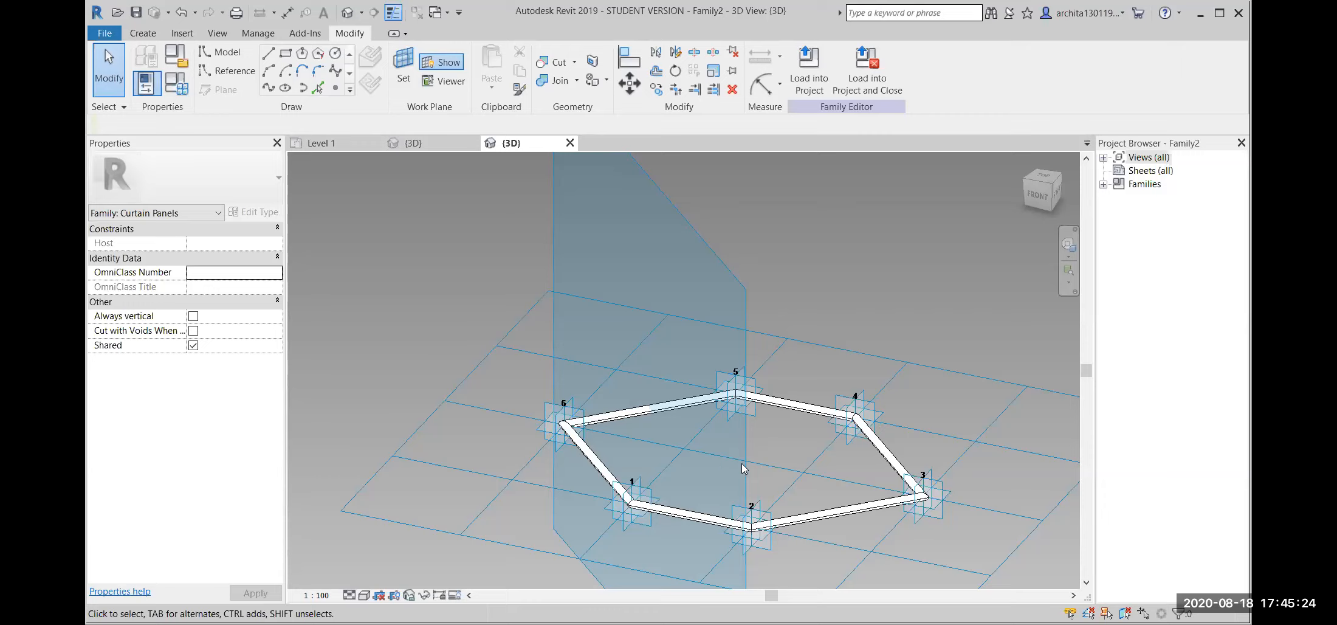
# Load the curtain panel family into the Family1 mass.
pyautogui.scroll(-1, 699, 468)
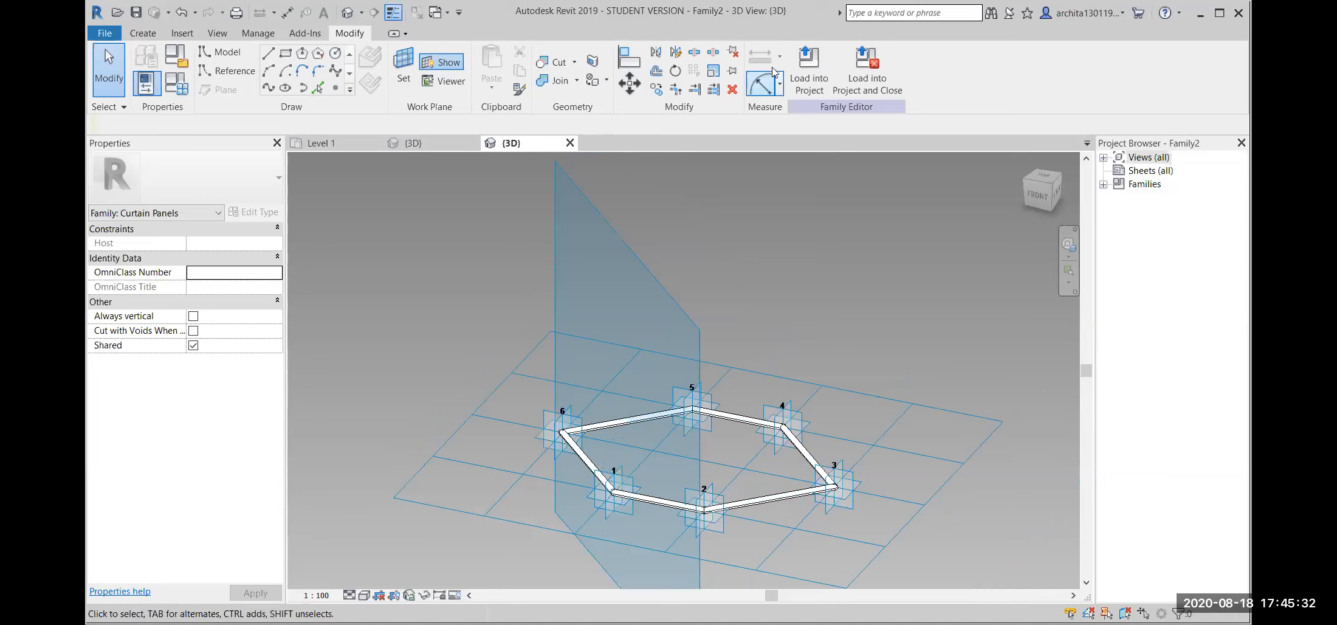
pyautogui.click(809, 67)
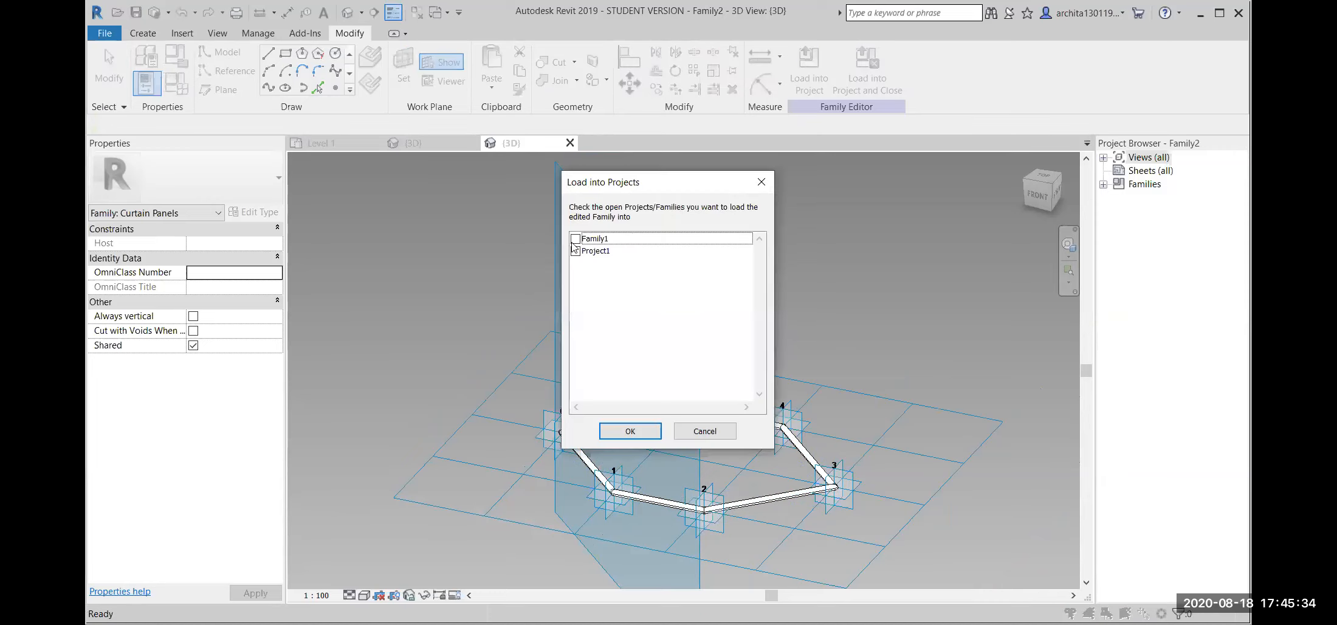
pyautogui.click(575, 239)
pyautogui.click(632, 430)
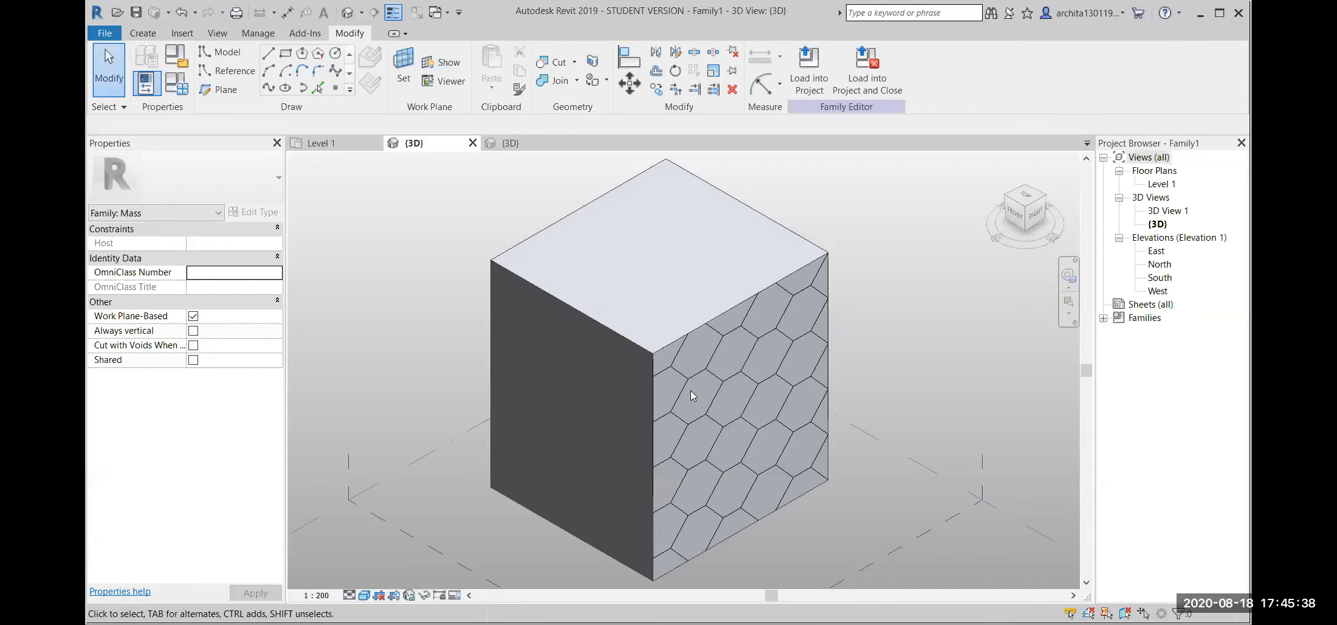
# Apply the Family2 hexagon panel to the mass's hexagon-patterned divided face.
pyautogui.scroll(-3, 691, 390)
pyautogui.scroll(2, 827, 410)
pyautogui.moveTo(827, 410); pyautogui.dragTo(782, 417, button='middle')
pyautogui.scroll(1, 753, 261)
pyautogui.moveTo(825, 363); pyautogui.dragTo(844, 352, button='middle')
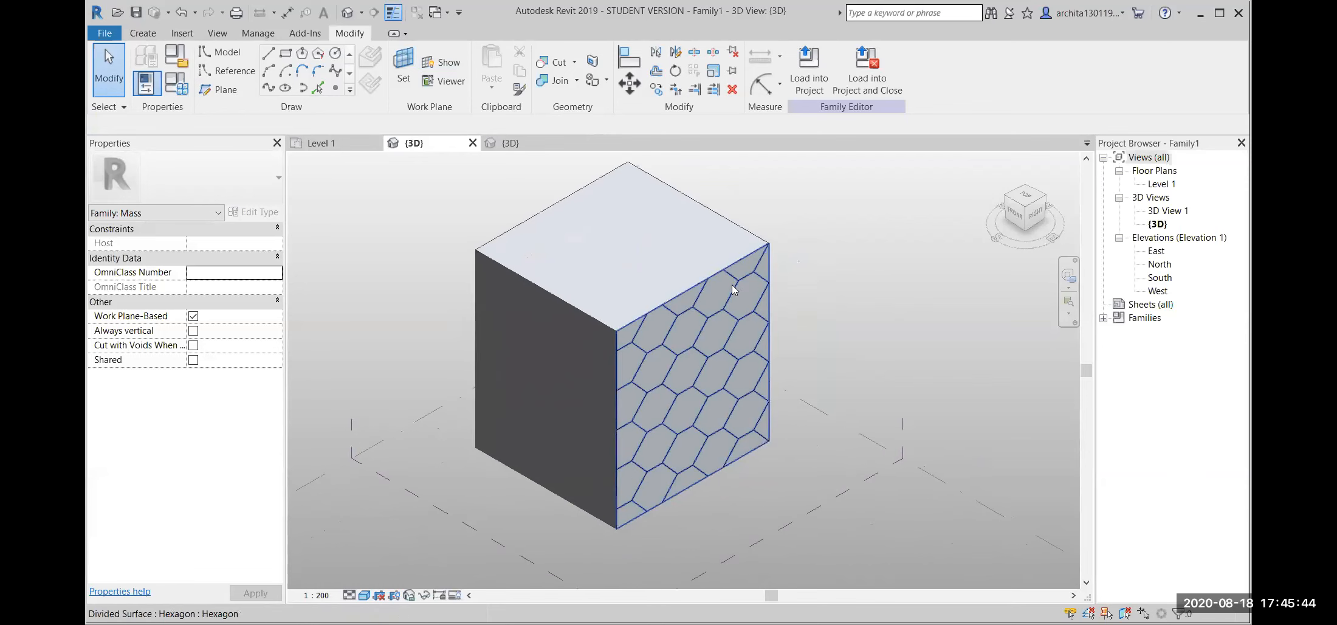
pyautogui.click(733, 289)
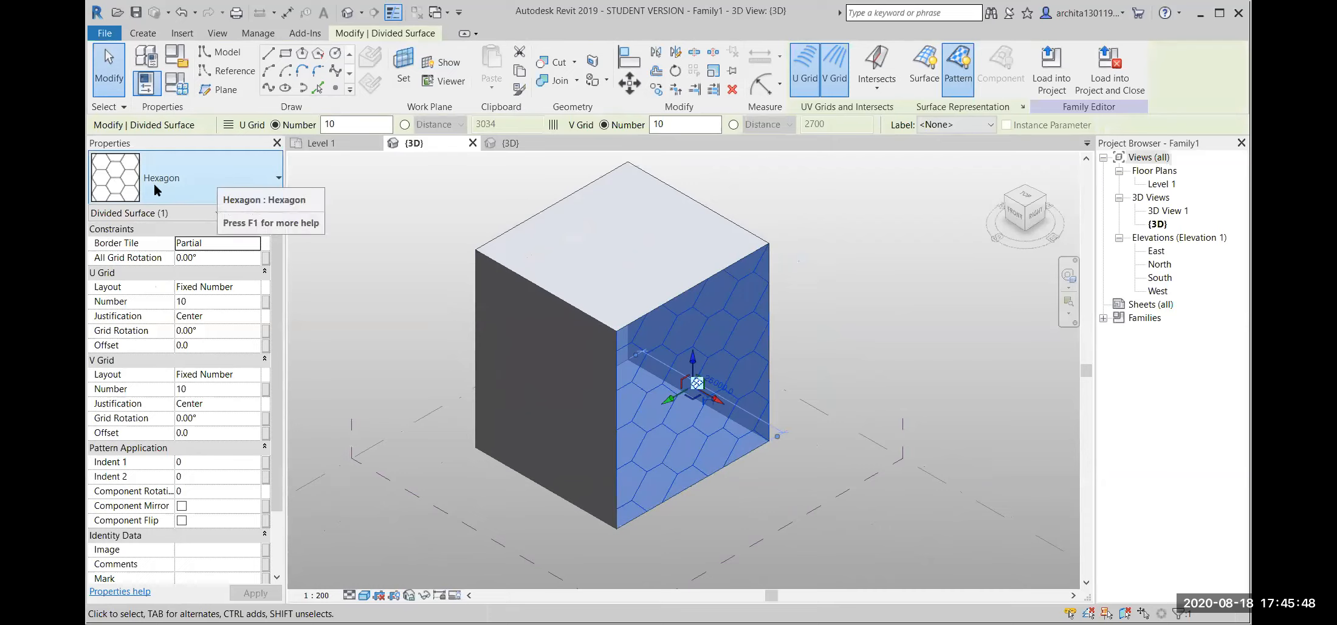
pyautogui.click(278, 178)
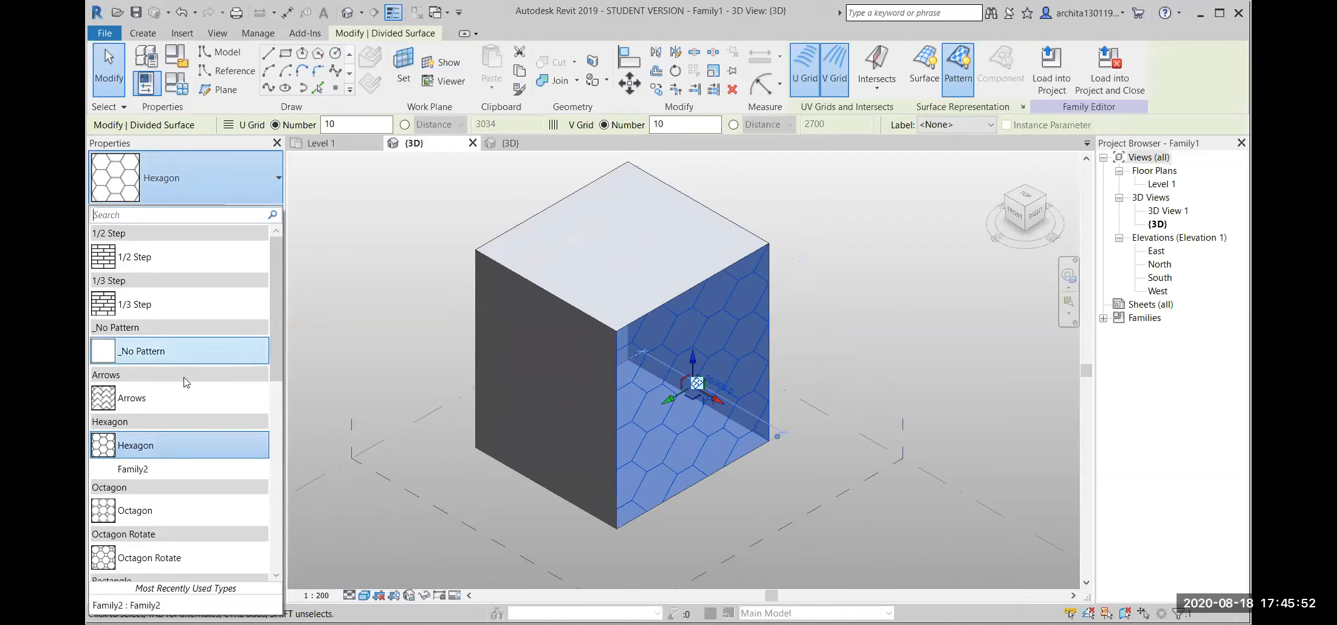
pyautogui.click(139, 470)
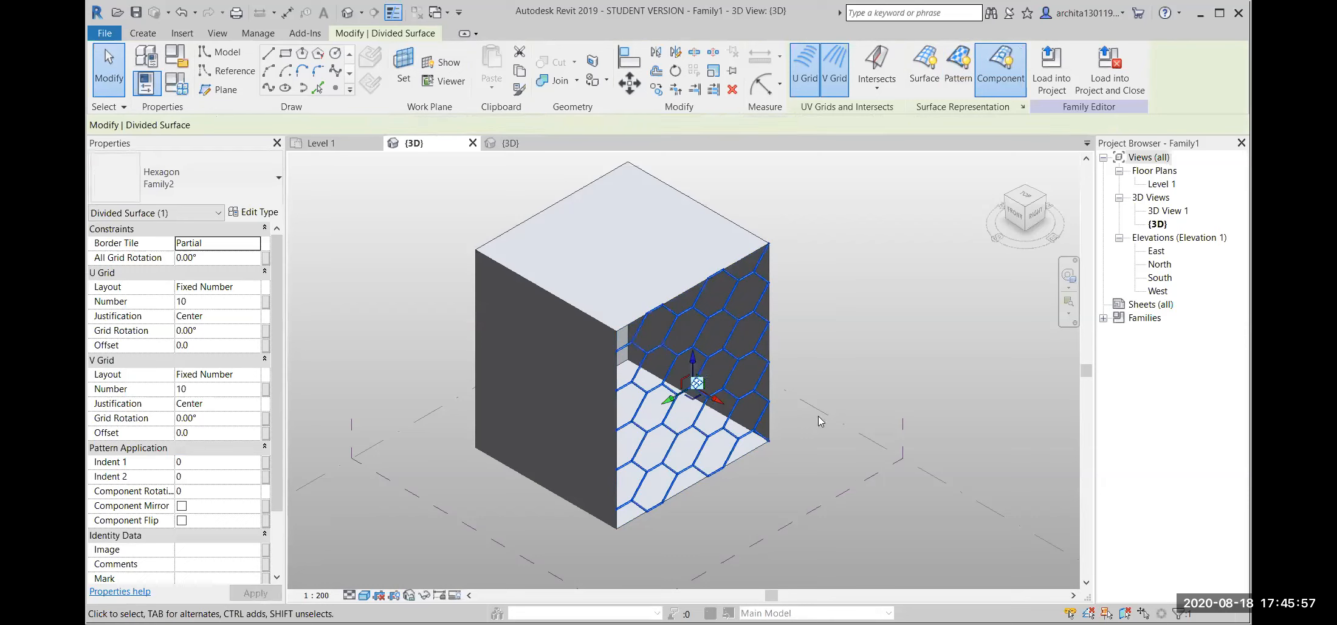
# Examine the hexagonal tube panels across the mass's divided face from close up and from different angles.
pyautogui.click(937, 286)
pyautogui.scroll(5, 674, 405)
pyautogui.moveTo(695, 400); pyautogui.dragTo(765, 531, button='middle')
pyautogui.moveTo(730, 443); pyautogui.dragTo(710, 250, button='middle')
pyautogui.scroll(3, 708, 440)
pyautogui.moveTo(716, 464); pyautogui.dragTo(796, 497, button='middle')
pyautogui.scroll(-3, 782, 339)
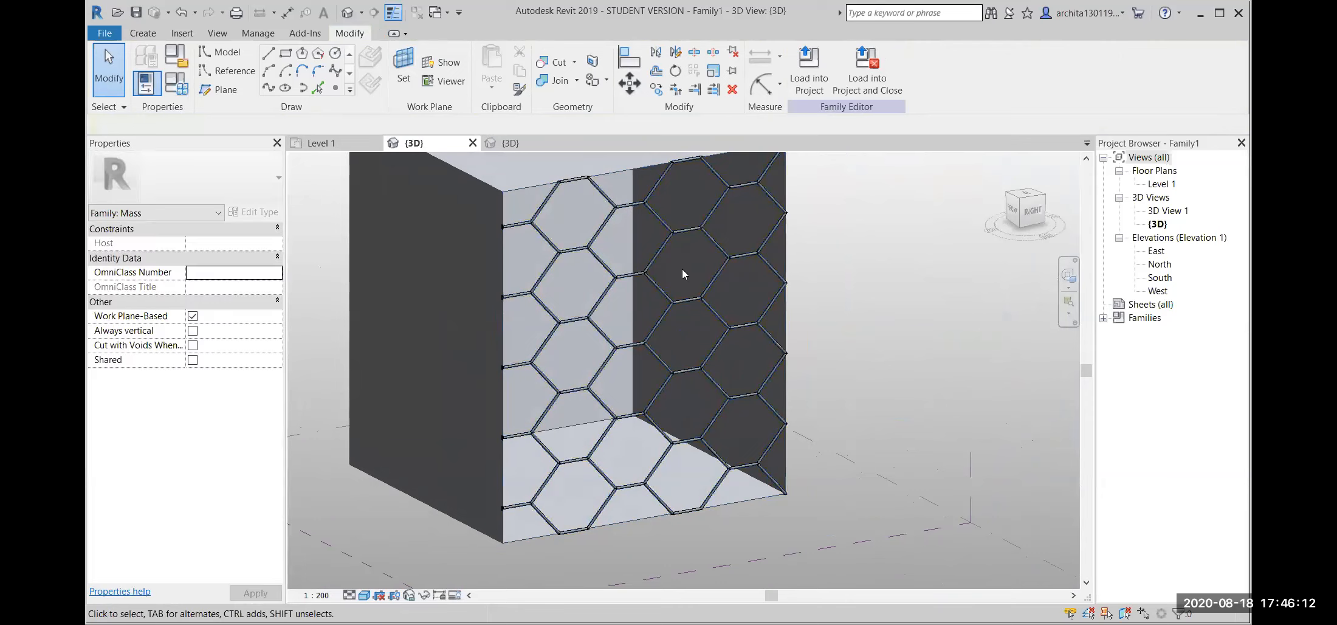
pyautogui.scroll(5, 681, 268)
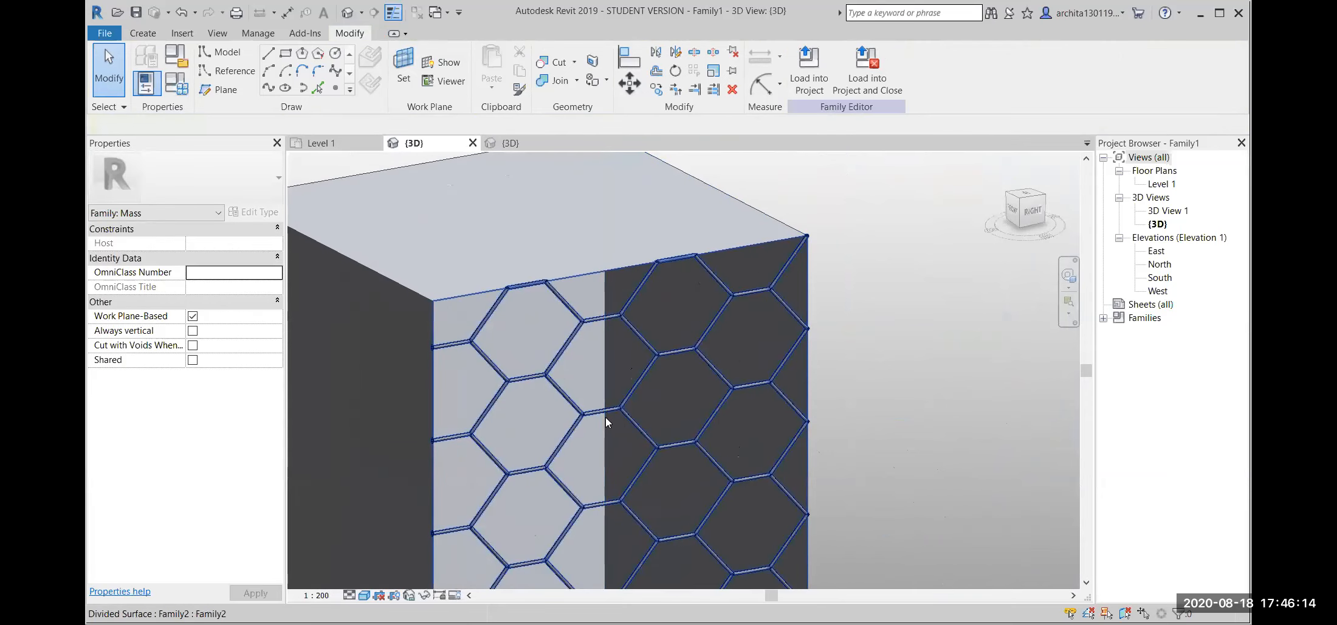
# Select a single hexagonal panel on the divided face to inspect its properties, clear the selection and view the whole mass.
pyautogui.press('Tab')
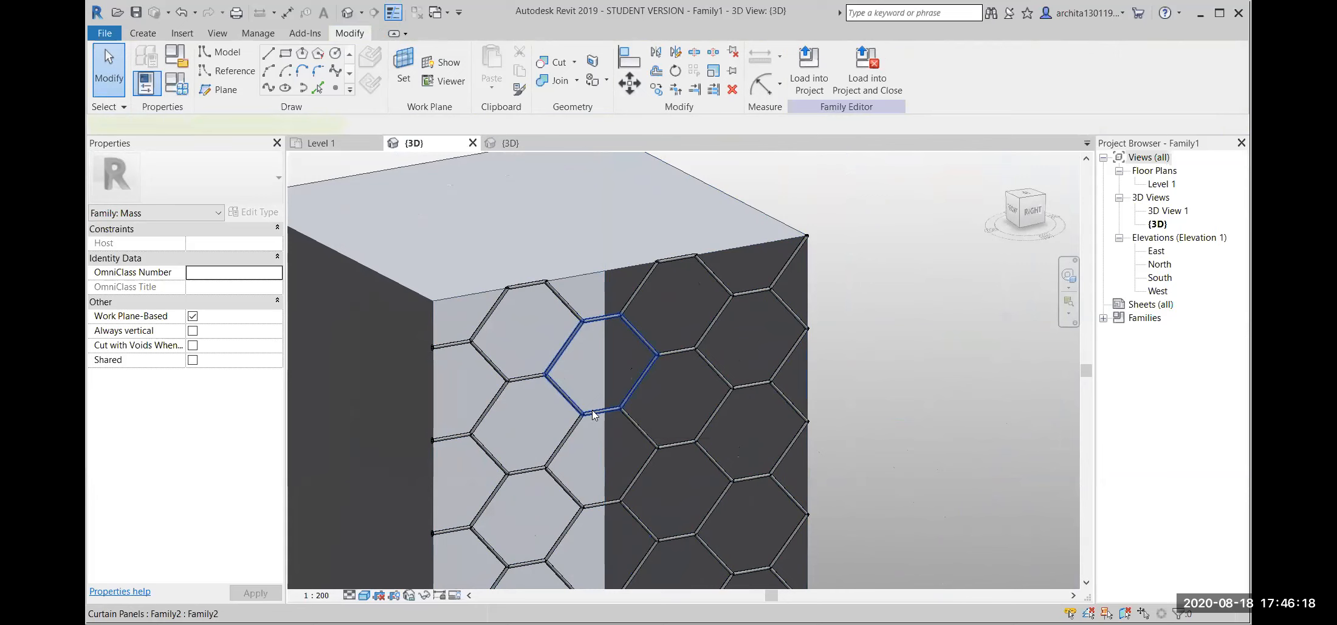
pyautogui.click(592, 409)
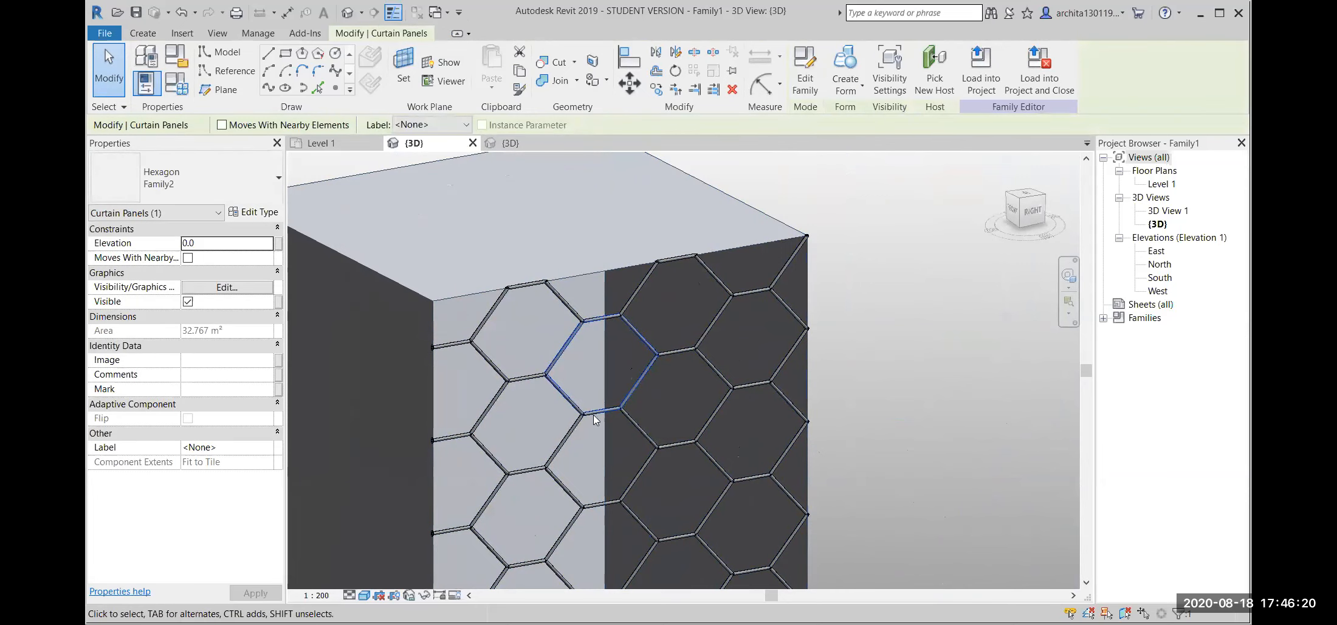
pyautogui.press('Tab')
pyautogui.press('Tab')
pyautogui.click(532, 471)
pyautogui.press('Escape')
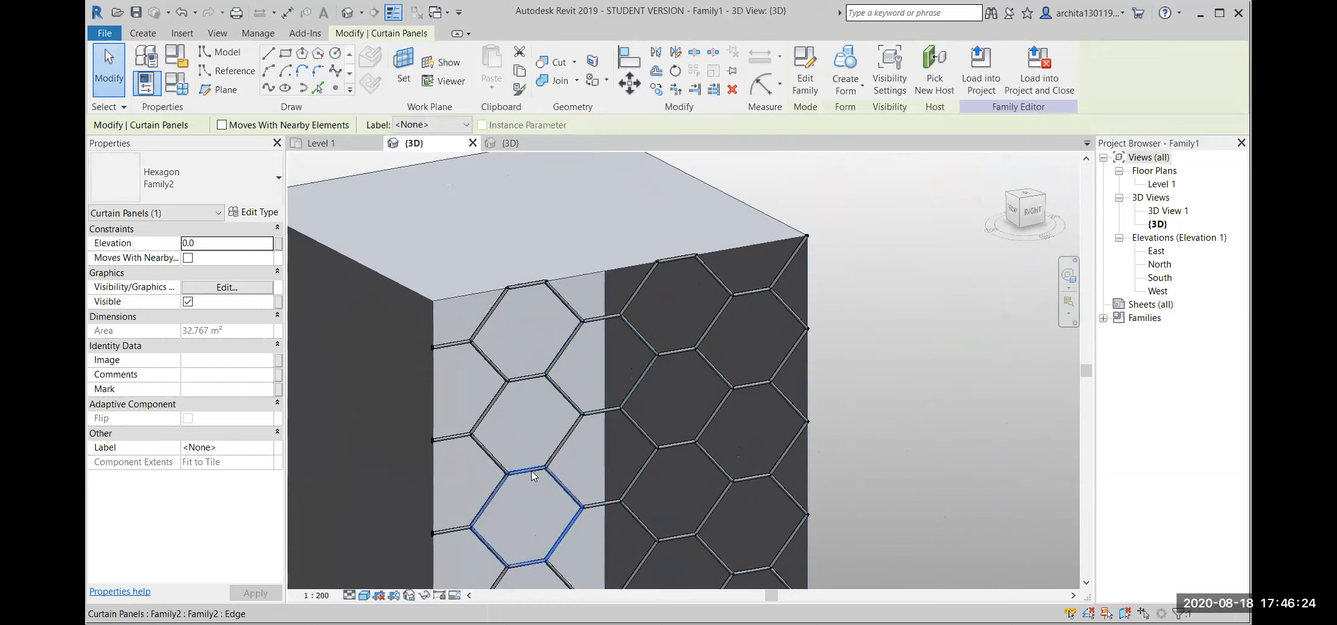
pyautogui.scroll(-3, 567, 439)
pyautogui.keyDown('shift'); pyautogui.moveTo(567, 439); pyautogui.dragTo(654, 365, button='middle'); pyautogui.keyUp('shift')
pyautogui.scroll(-2, 654, 364)
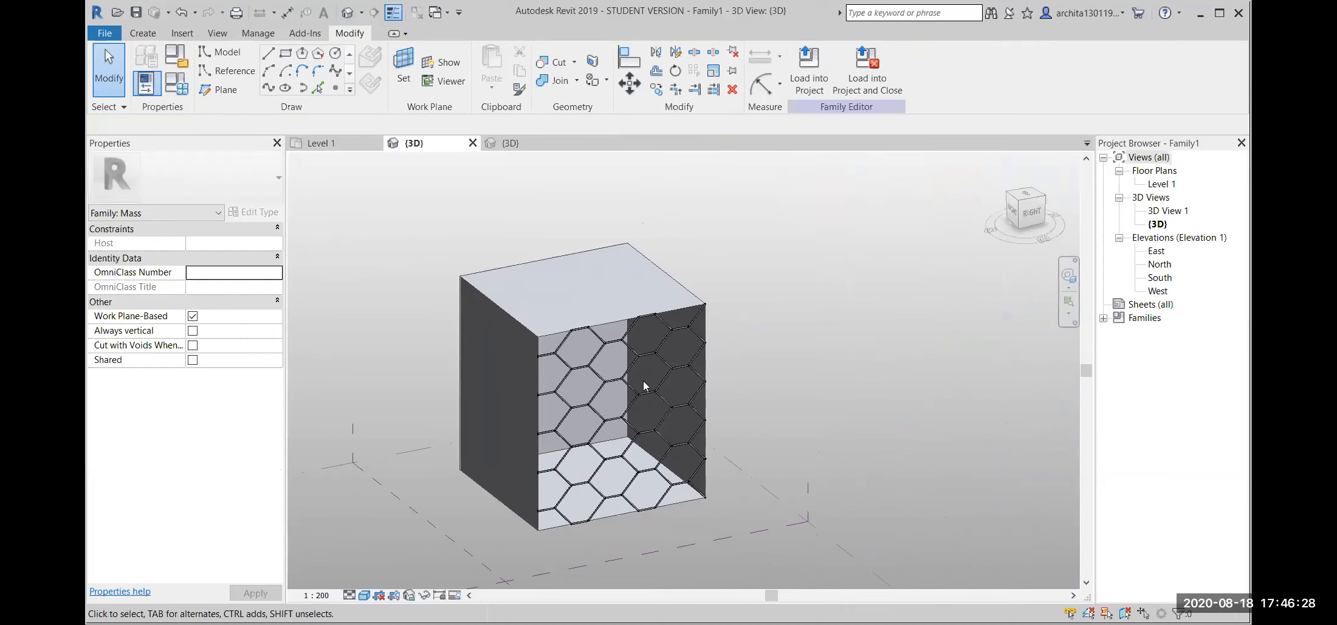
pyautogui.click(103, 34)
pyautogui.moveTo(181, 98)
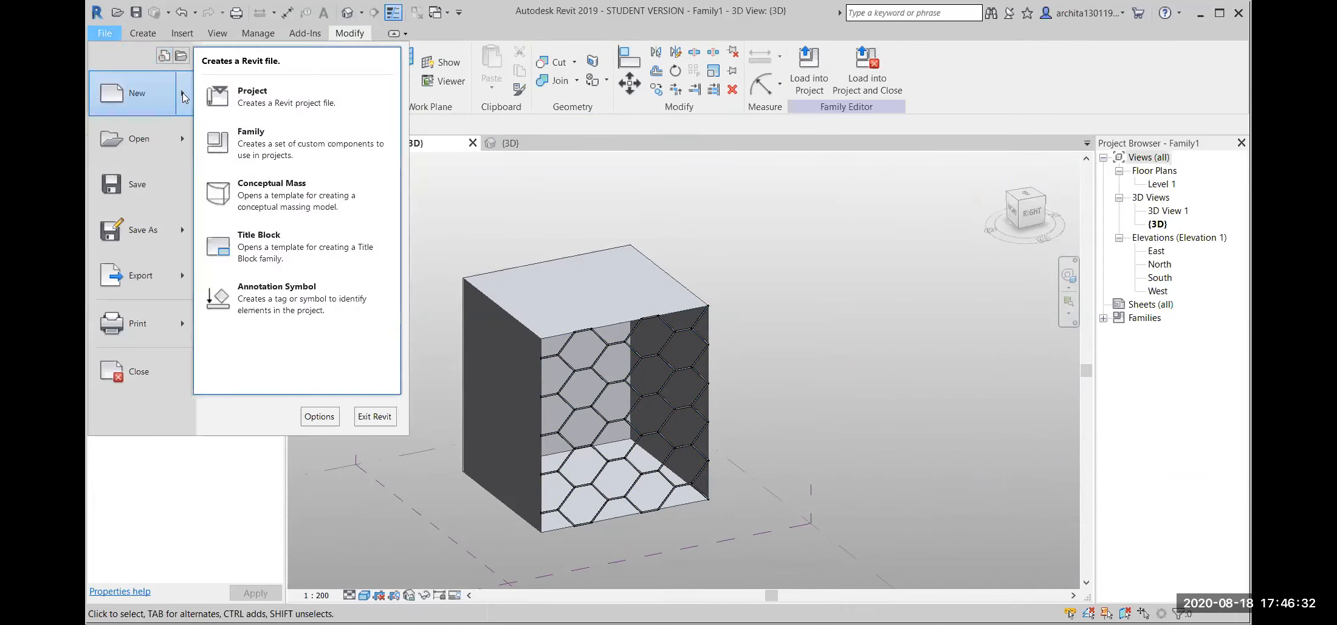
pyautogui.click(249, 146)
pyautogui.scroll(-12, 666, 311)
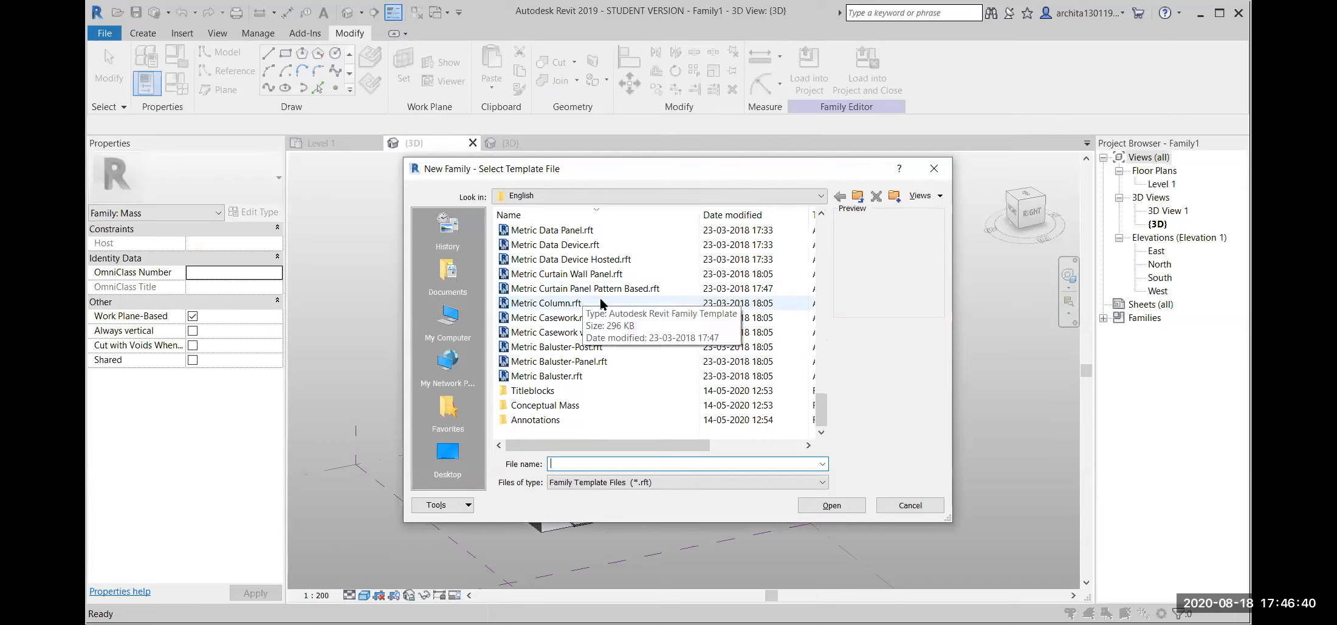
pyautogui.click(641, 290)
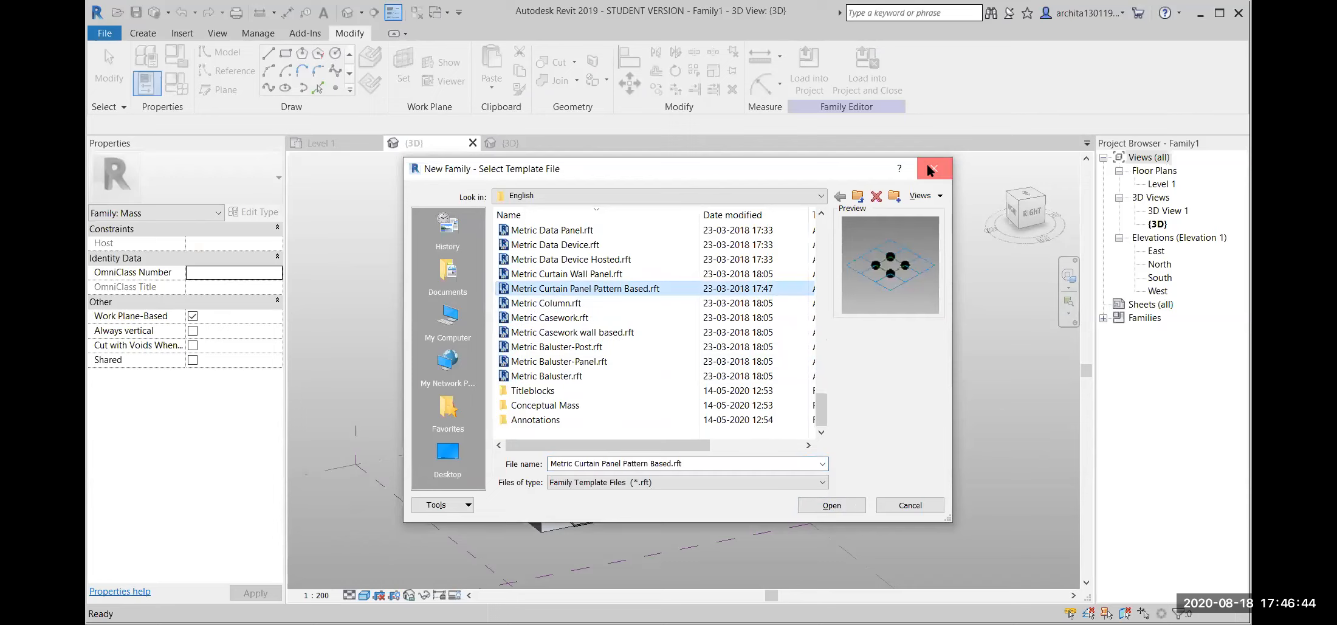
pyautogui.press('Return')
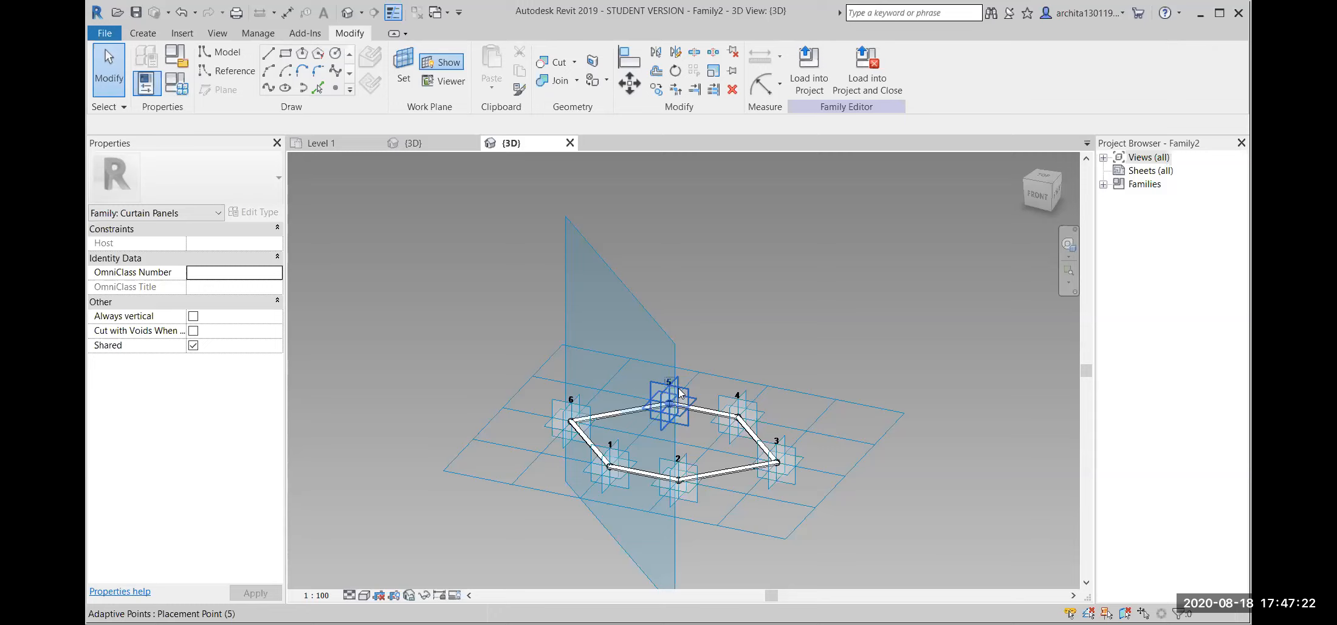
# Undo the panel family's tube form and circle, and examine the midpoint reference point between adaptive points 5 and 6.
pyautogui.keyDown('shift'); pyautogui.moveTo(761, 310); pyautogui.dragTo(699, 400, button='middle'); pyautogui.keyUp('shift')
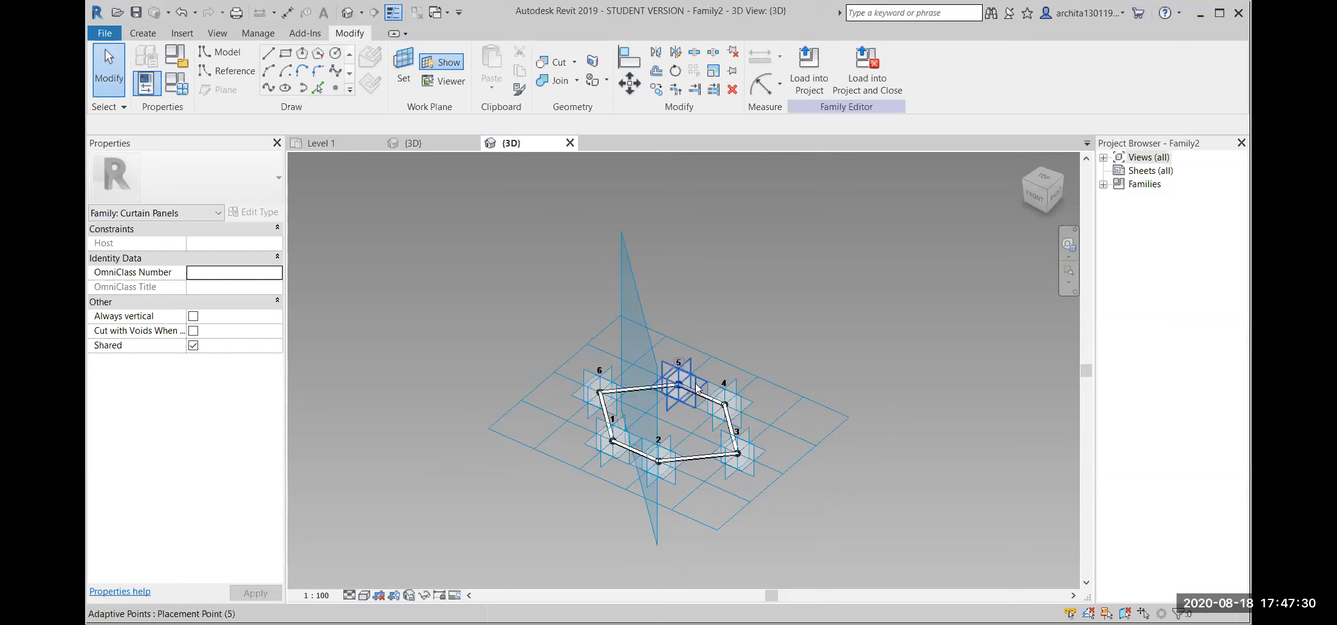
pyautogui.keyDown('shift'); pyautogui.moveTo(777, 455); pyautogui.dragTo(824, 432, button='middle'); pyautogui.keyUp('shift')
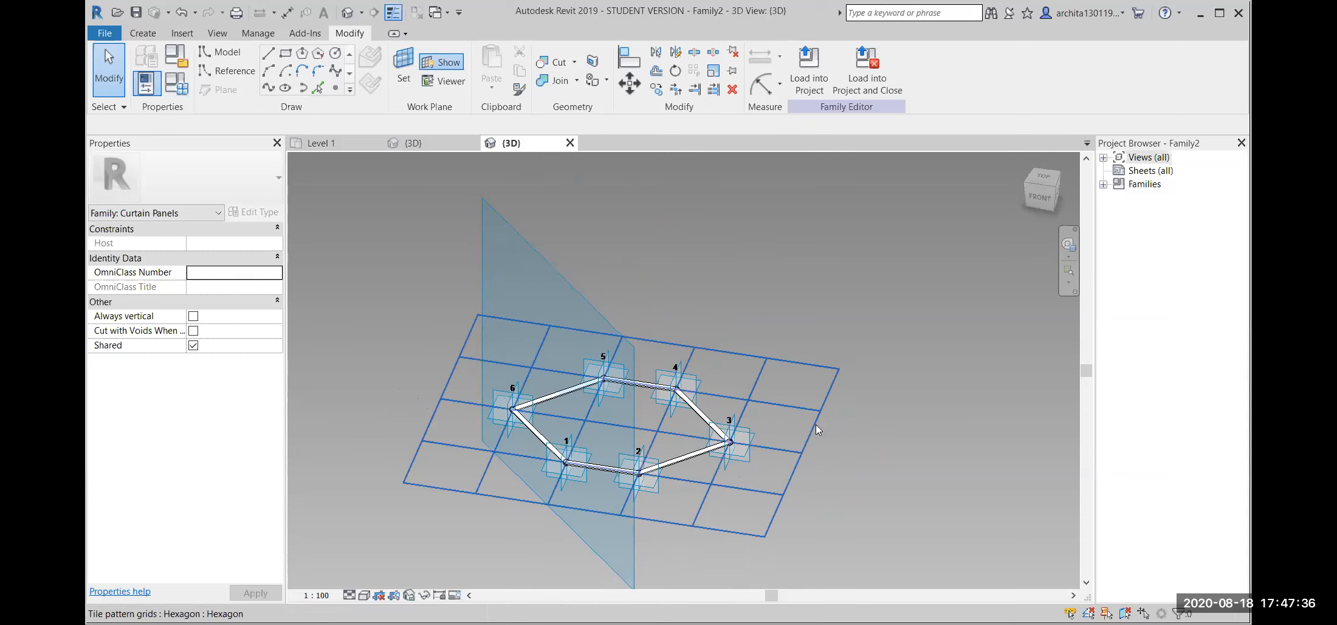
pyautogui.scroll(-1, 652, 426)
pyautogui.keyDown('shift'); pyautogui.moveTo(628, 463); pyautogui.dragTo(668, 463, button='middle'); pyautogui.keyUp('shift')
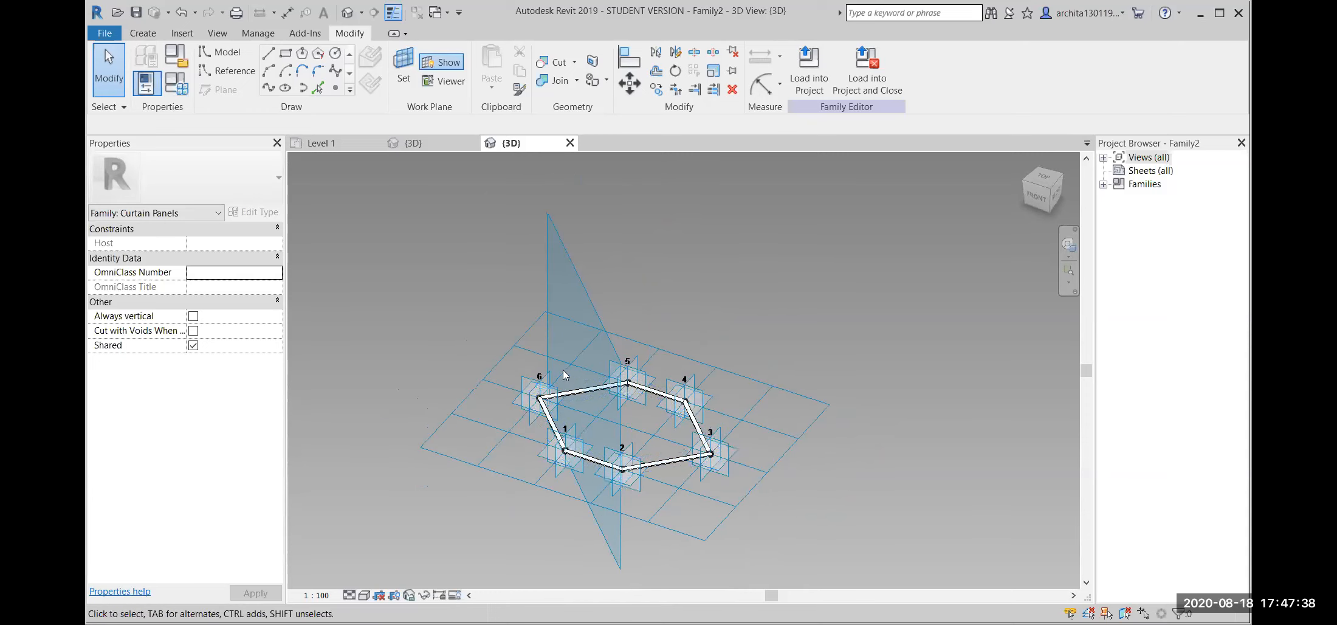
pyautogui.scroll(4, 643, 414)
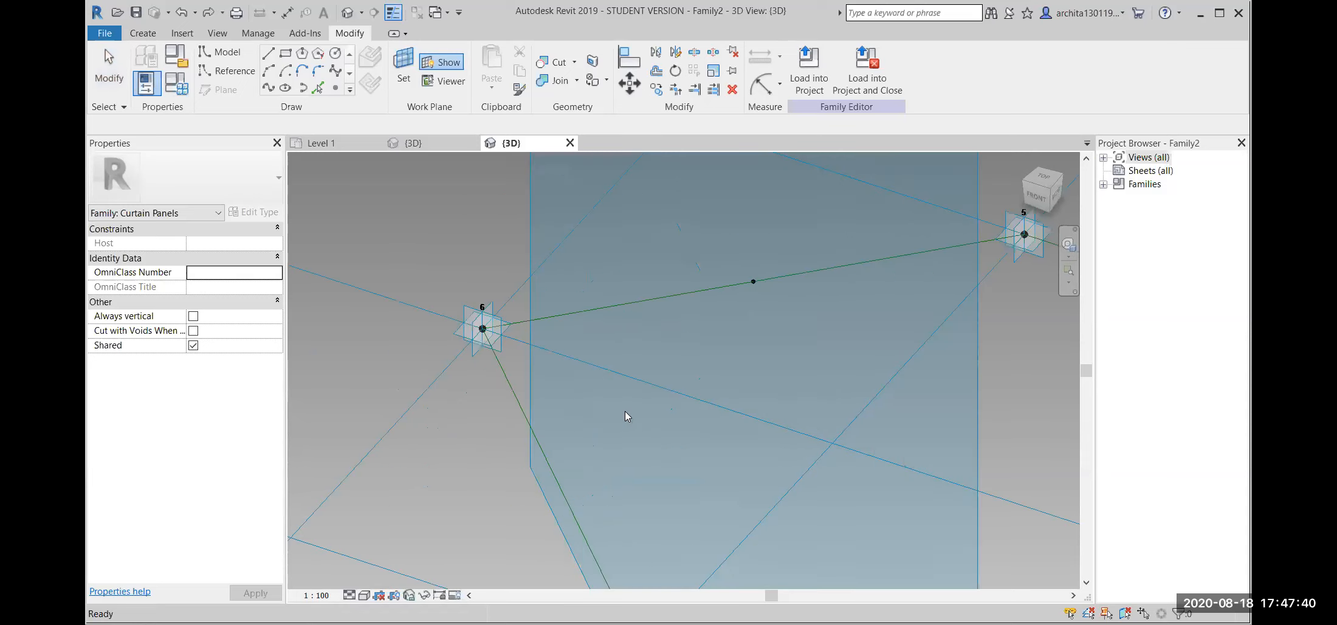
pyautogui.scroll(-1, 758, 321)
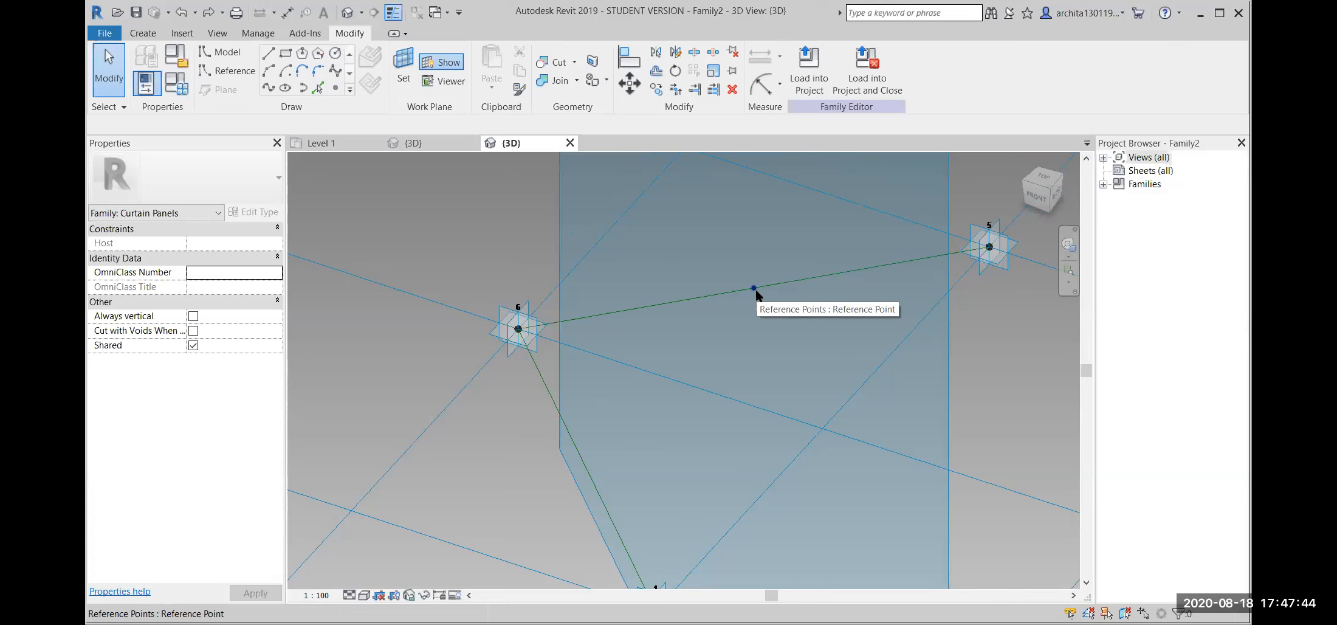
pyautogui.keyDown('shift'); pyautogui.moveTo(790, 343); pyautogui.dragTo(812, 332, button='middle'); pyautogui.keyUp('shift')
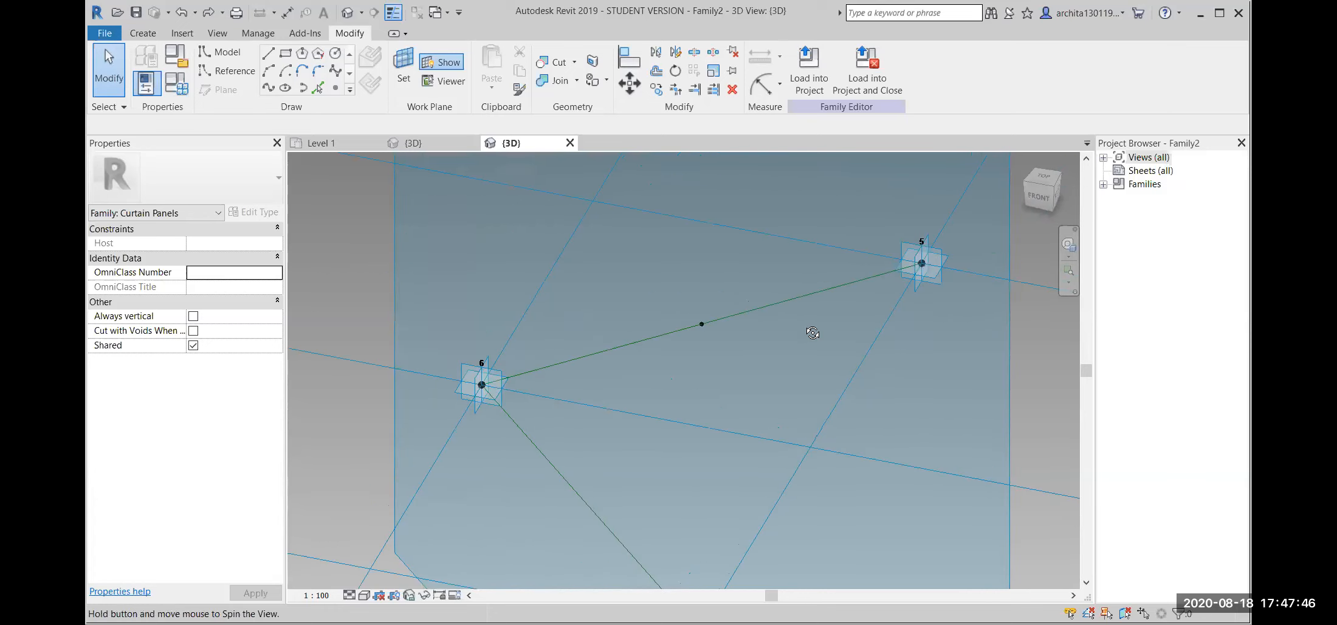
pyautogui.scroll(-2, 717, 347)
pyautogui.scroll(-2, 827, 352)
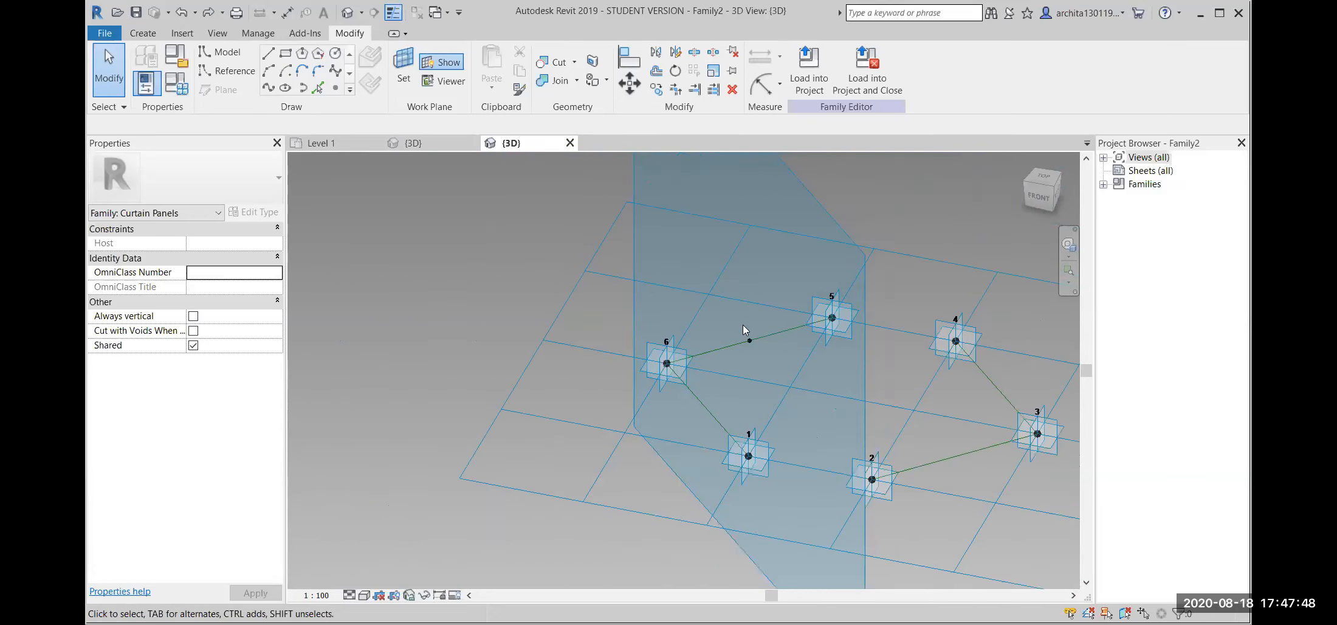
# Set the work plane on the midpoint reference point between adaptive points 5 and 6 and draw a circle of about 200 mm radius there.
pyautogui.click(403, 67)
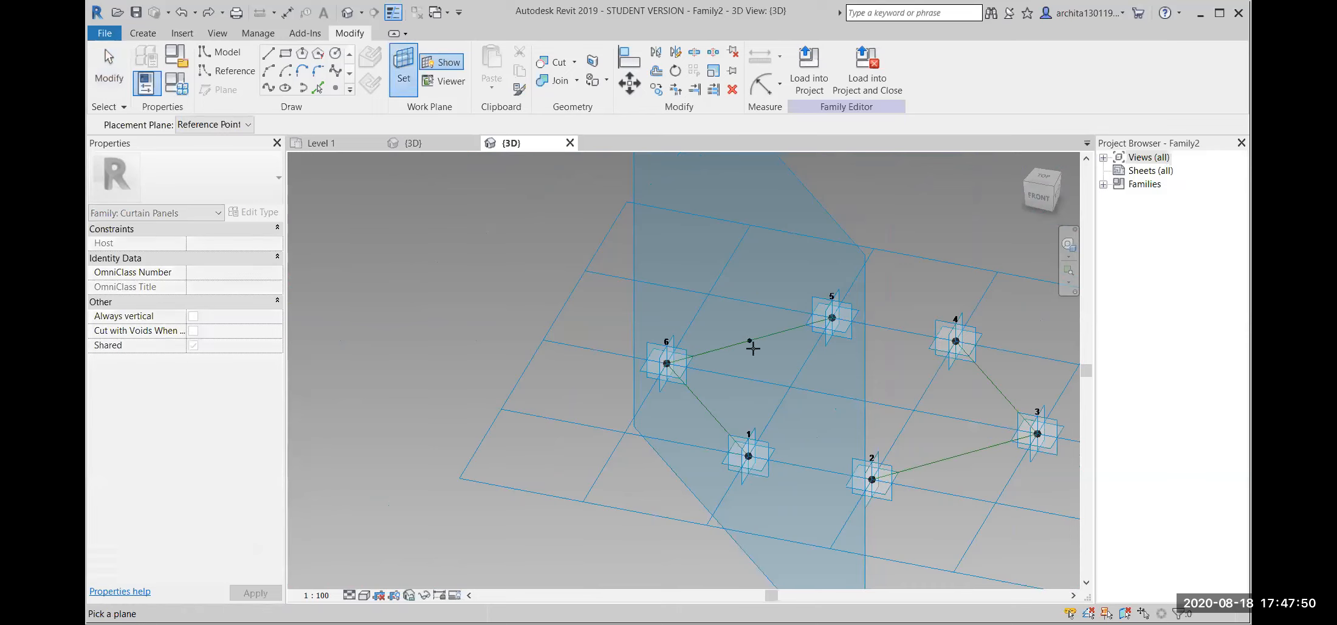
pyautogui.click(751, 342)
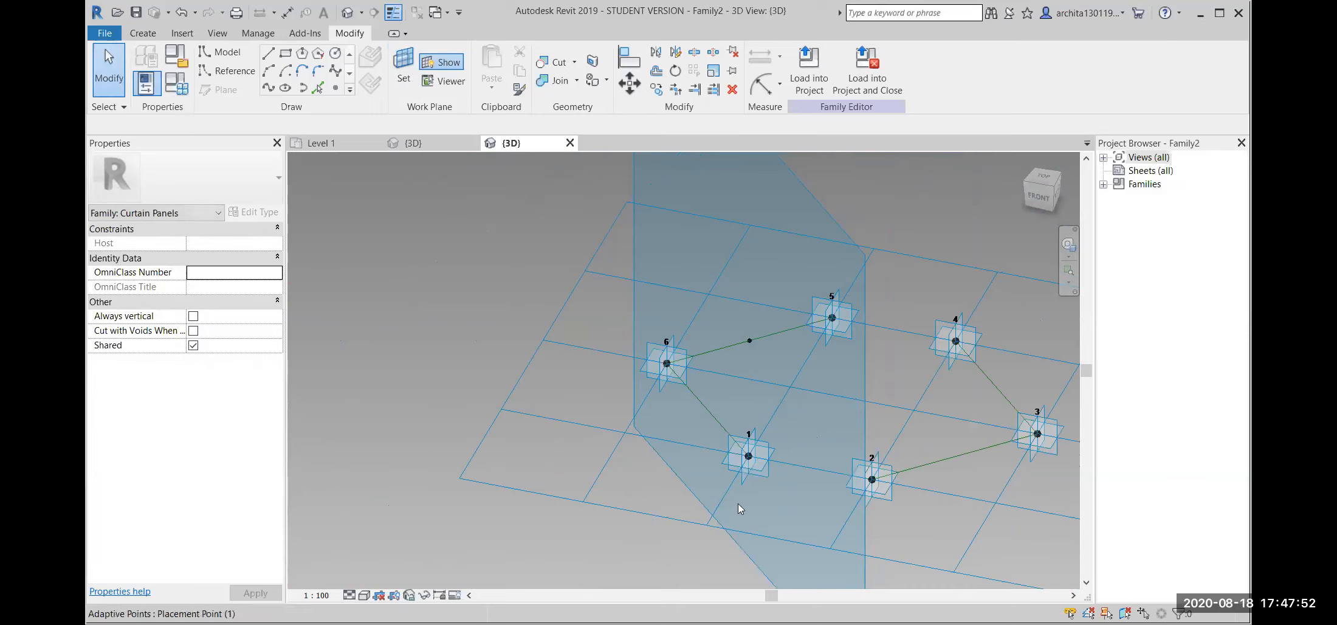
pyautogui.moveTo(756, 481)
pyautogui.keyDown('shift'); pyautogui.mouseDown(button='middle')
pyautogui.moveTo(862, 418)
pyautogui.moveTo(886, 370)
pyautogui.moveTo(673, 450)
pyautogui.moveTo(780, 456)
pyautogui.mouseUp(button='middle'); pyautogui.keyUp('shift')
pyautogui.scroll(5, 741, 335)
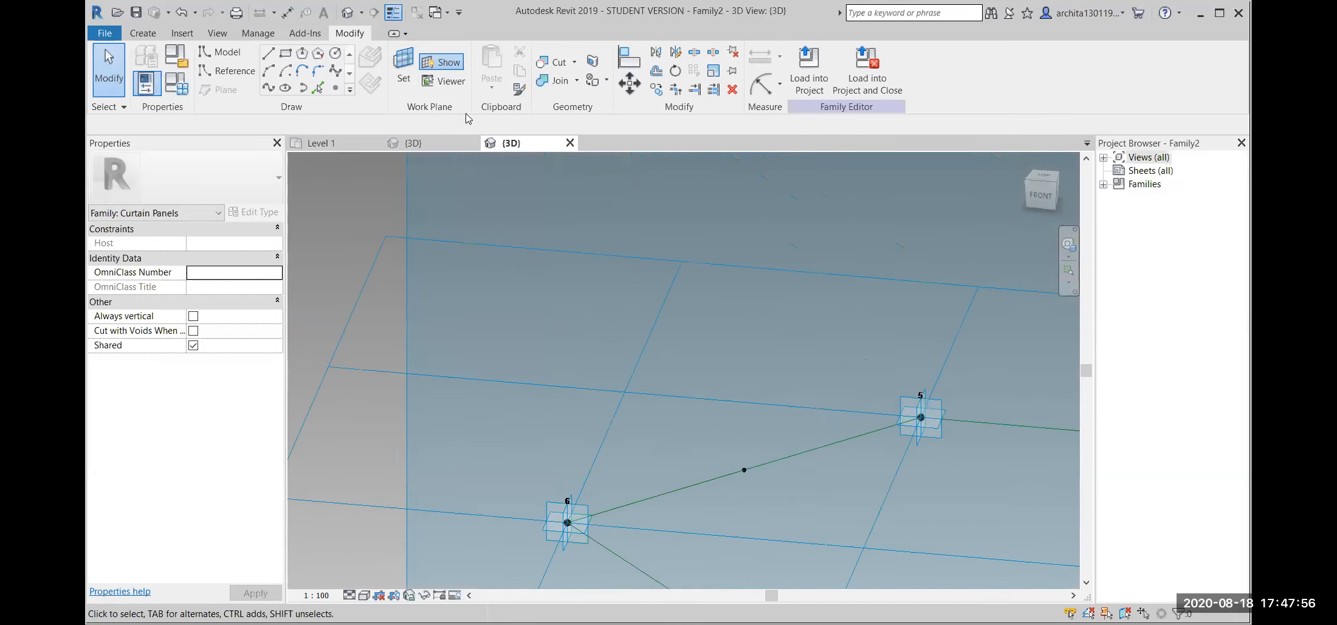
pyautogui.click(335, 54)
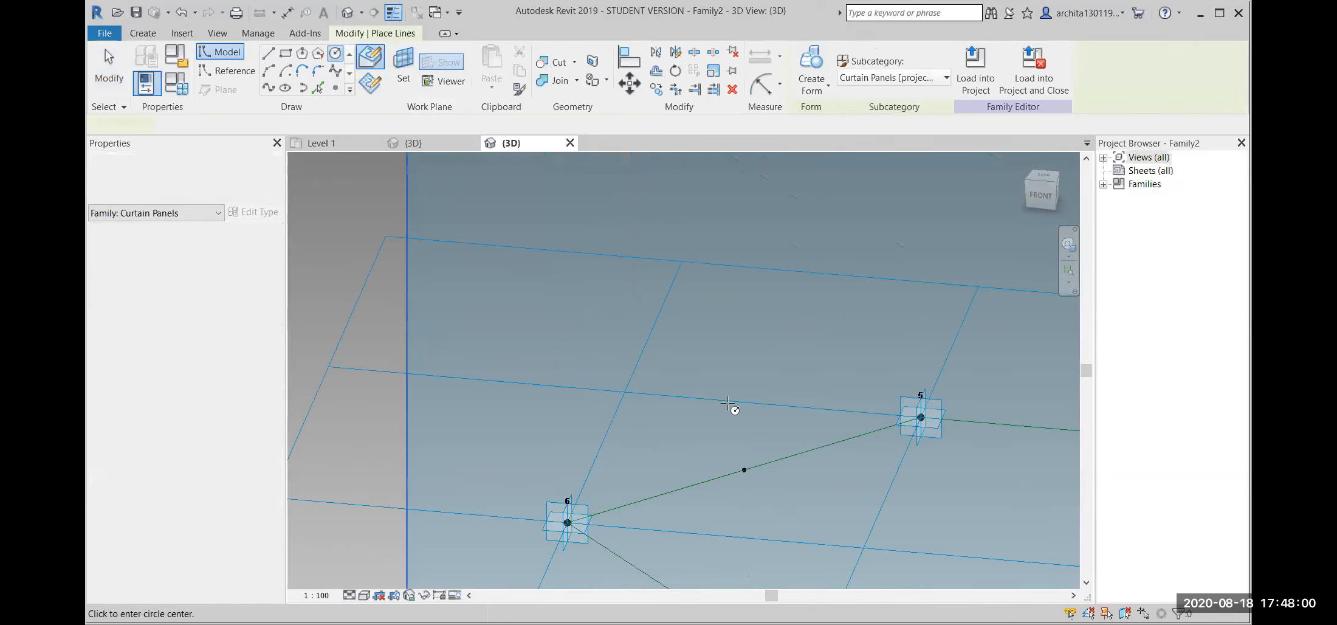
pyautogui.click(745, 470)
pyautogui.click(757, 472)
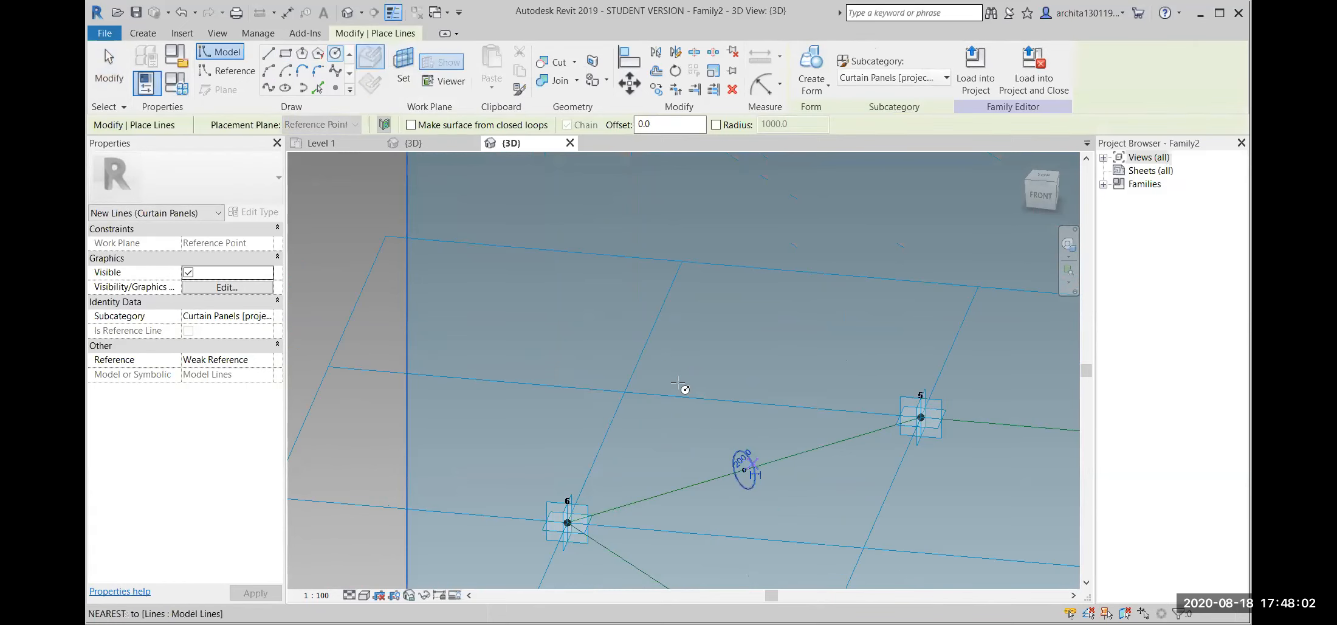
pyautogui.press('Escape')
pyautogui.press('Escape')
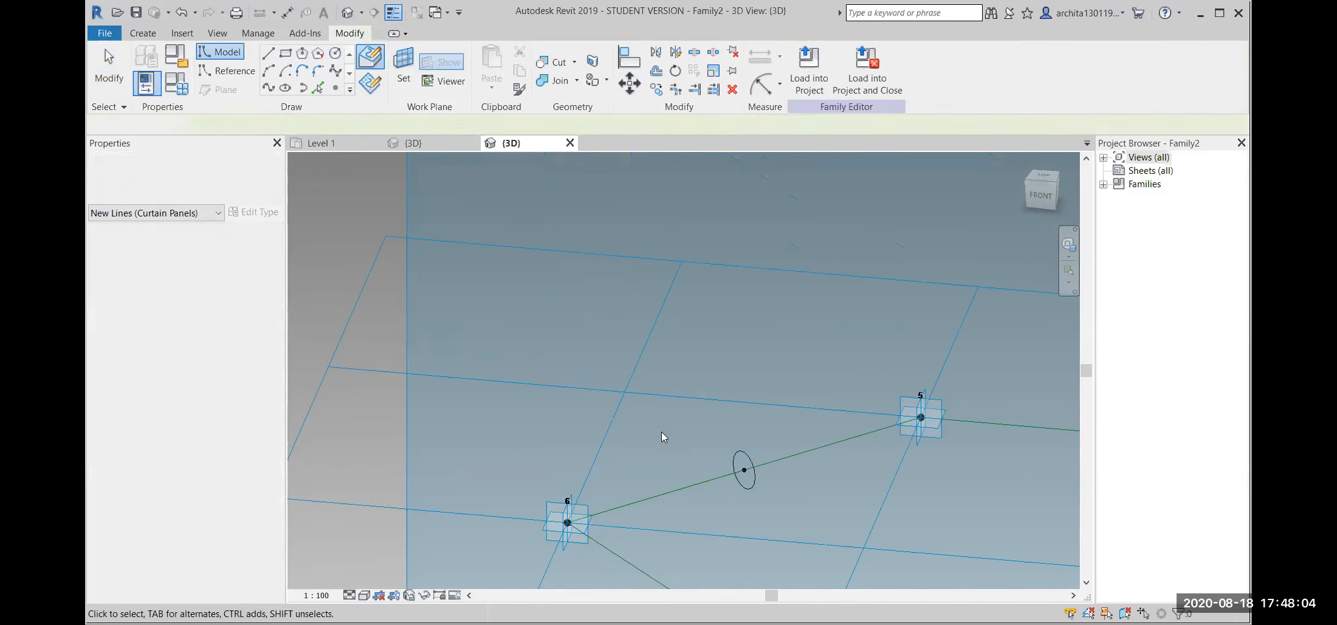
# Create a solid tube form from the circle and the hexagon's reference lines.
pyautogui.click(753, 459)
pyautogui.scroll(-2, 751, 455)
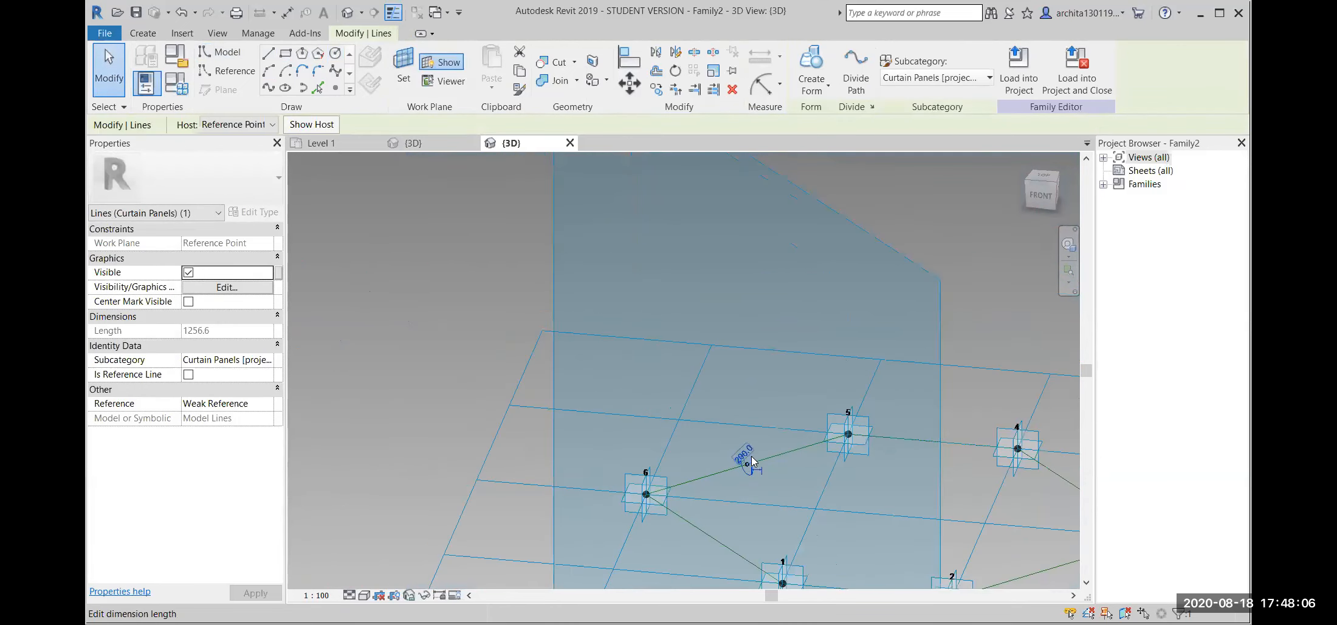
pyautogui.keyDown('ctrl'); pyautogui.click(715, 540); pyautogui.keyUp('ctrl')
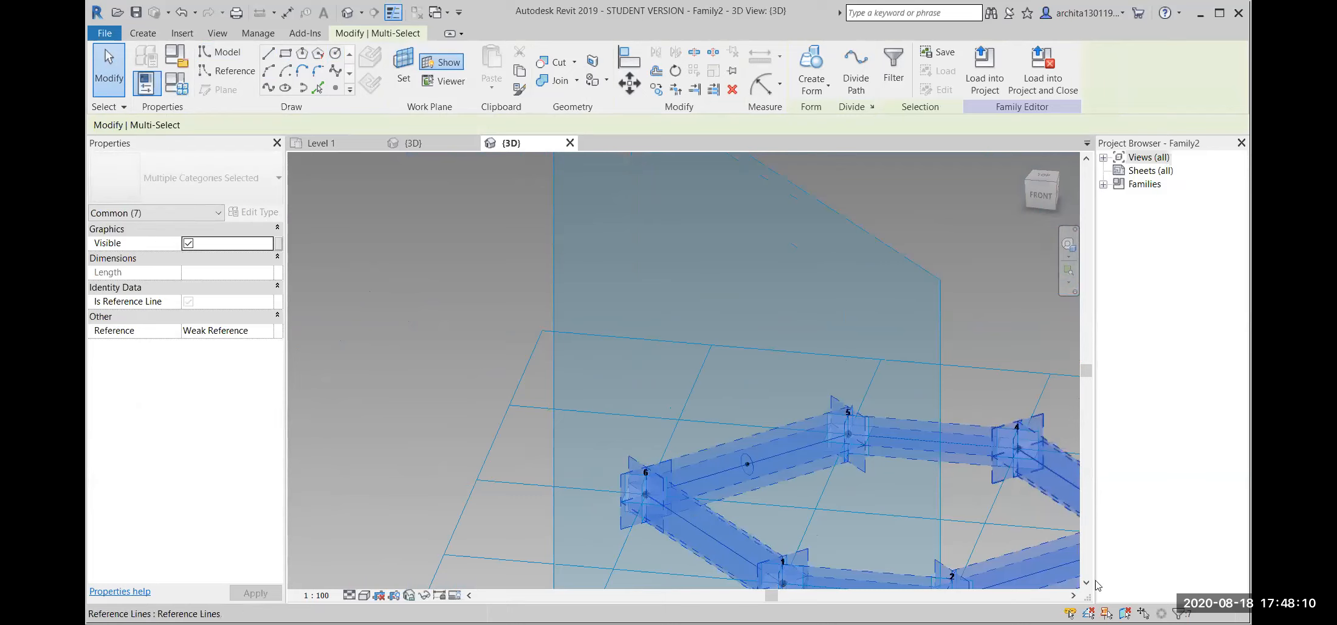
pyautogui.click(811, 67)
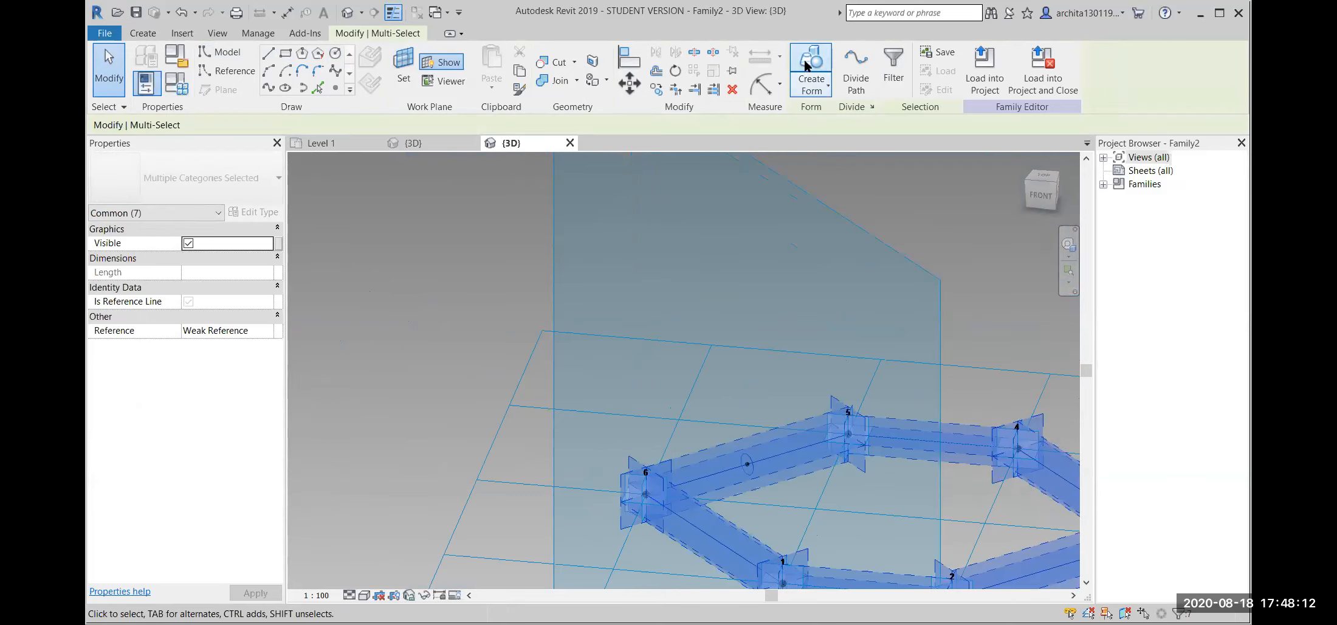
pyautogui.scroll(-2, 748, 323)
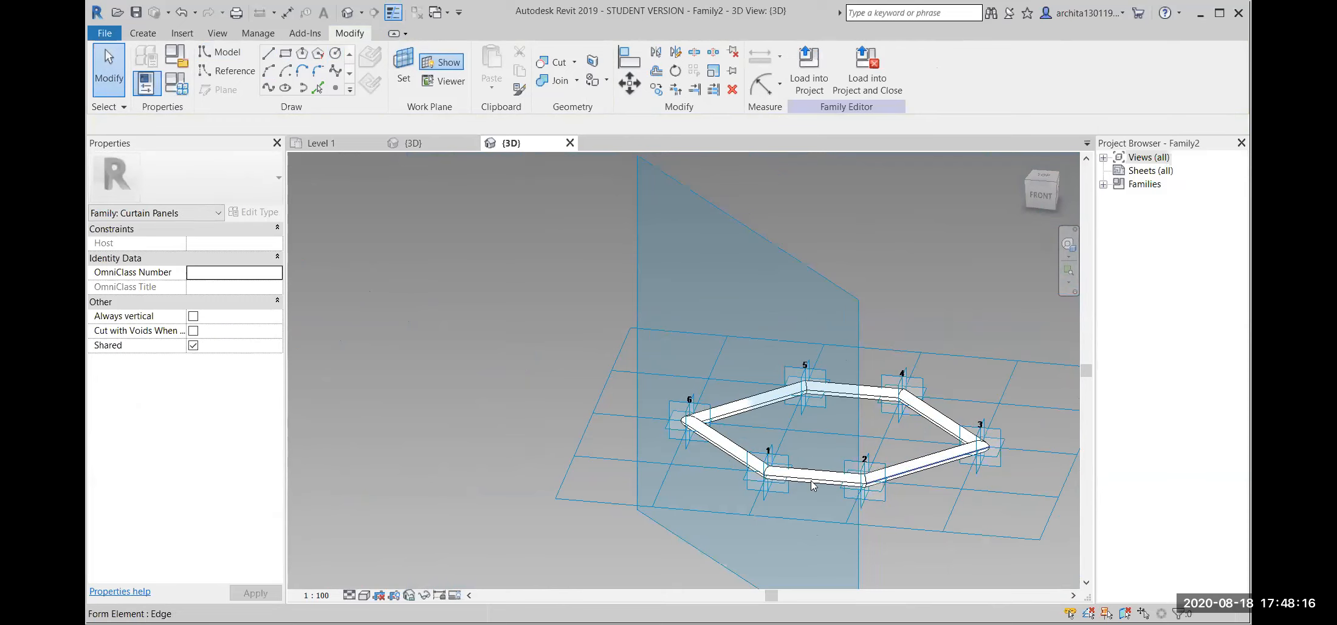
# Load the rebuilt hexagonal panel family into Family1 and show the mass's 3D view.
pyautogui.click(813, 61)
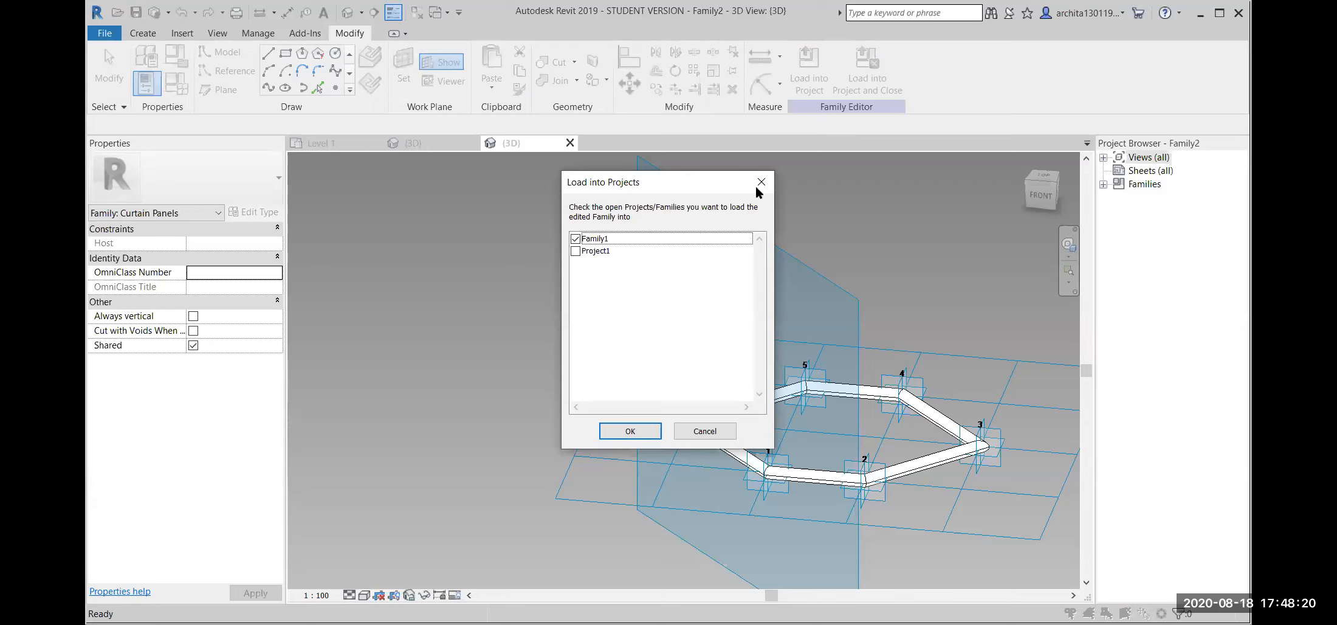
pyautogui.click(630, 430)
pyautogui.click(440, 142)
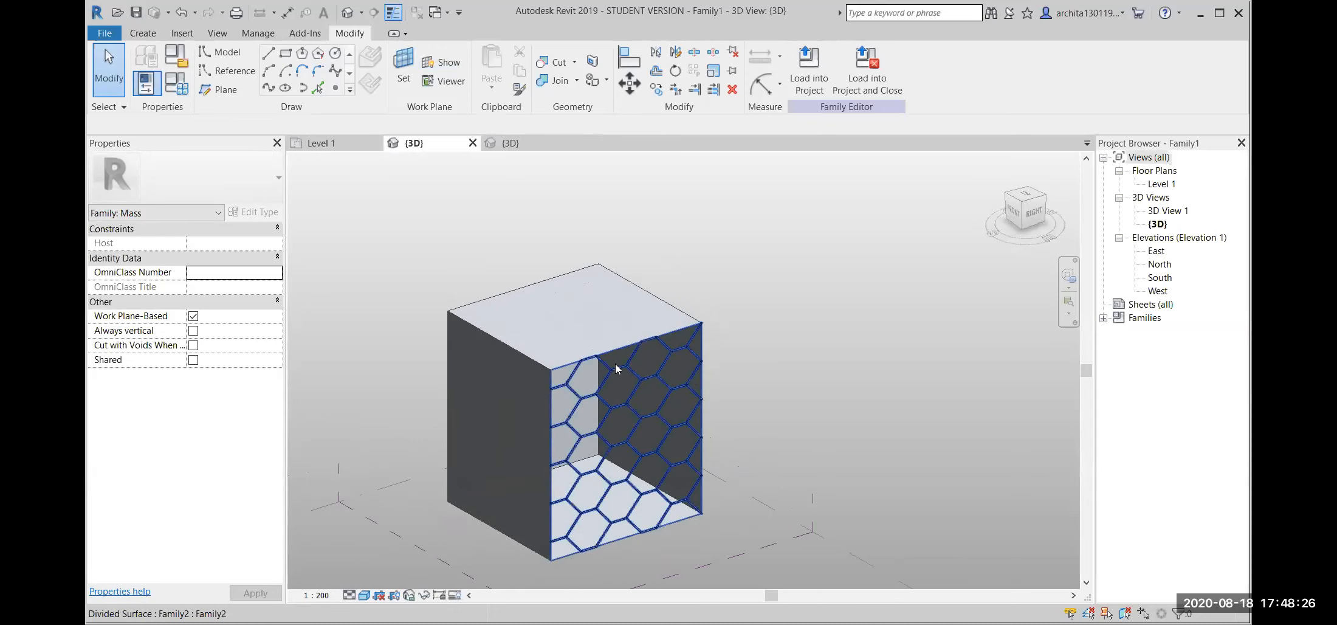
# Return the mass's divided face to the plain Hexagon pattern and reapply the Family2 panel to it.
pyautogui.click(615, 362)
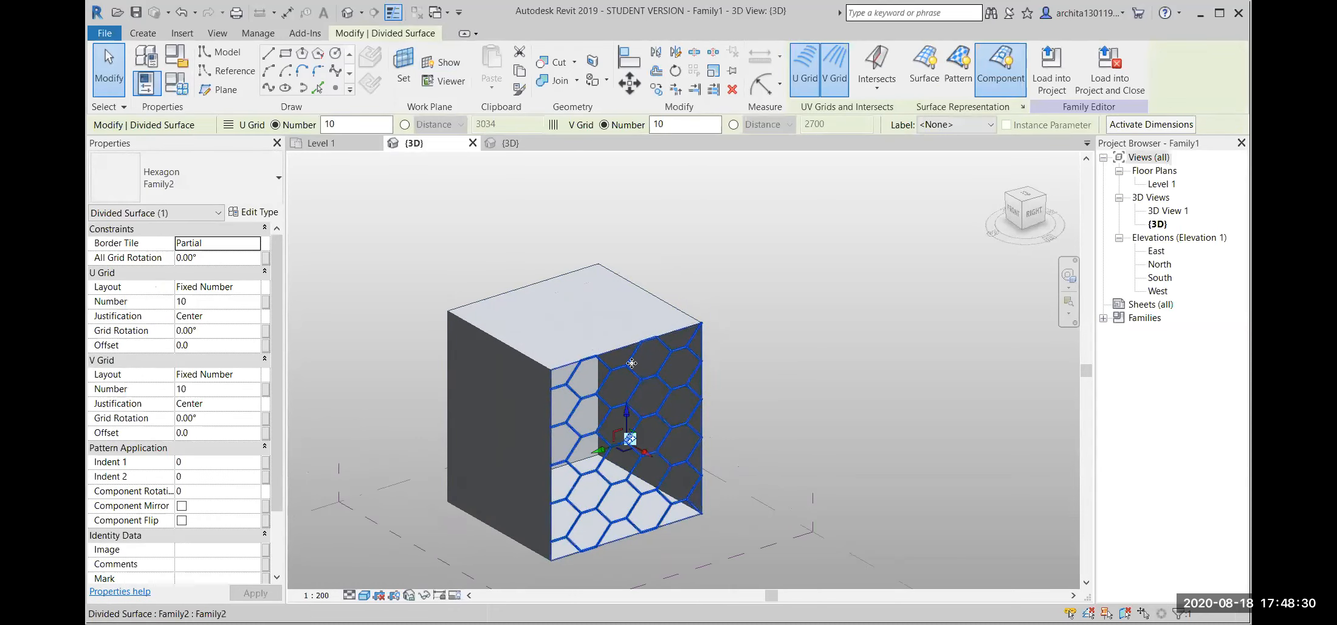
pyautogui.press('Escape')
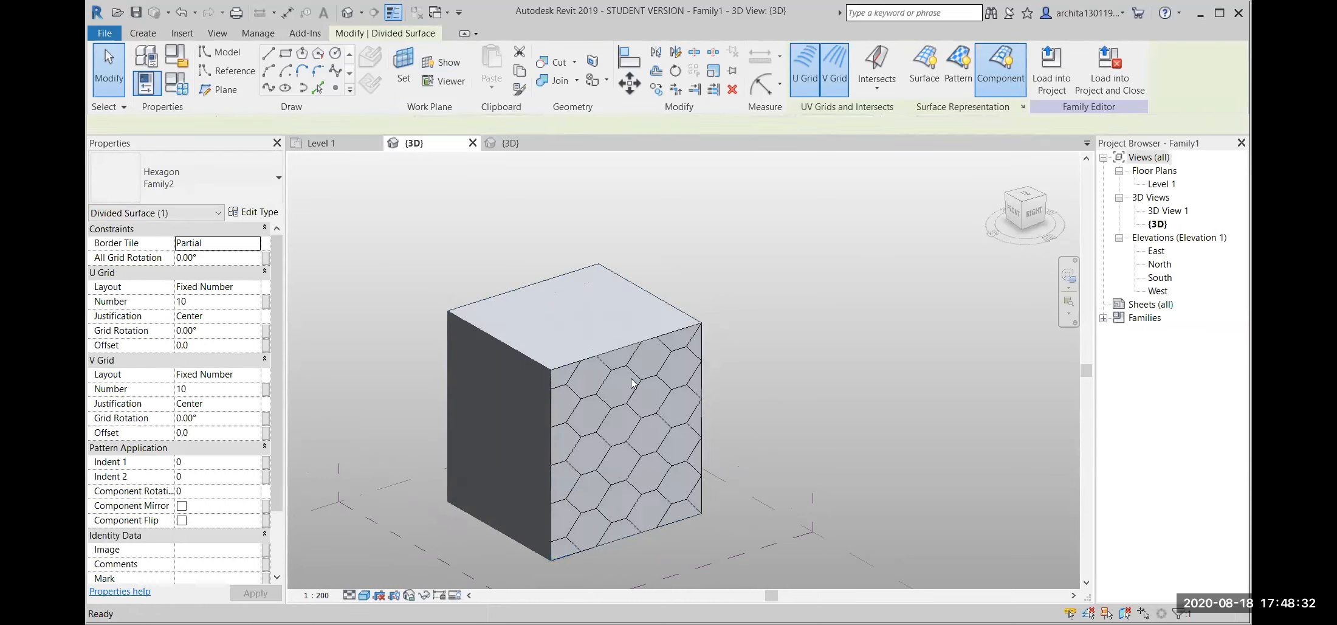
pyautogui.scroll(2, 678, 379)
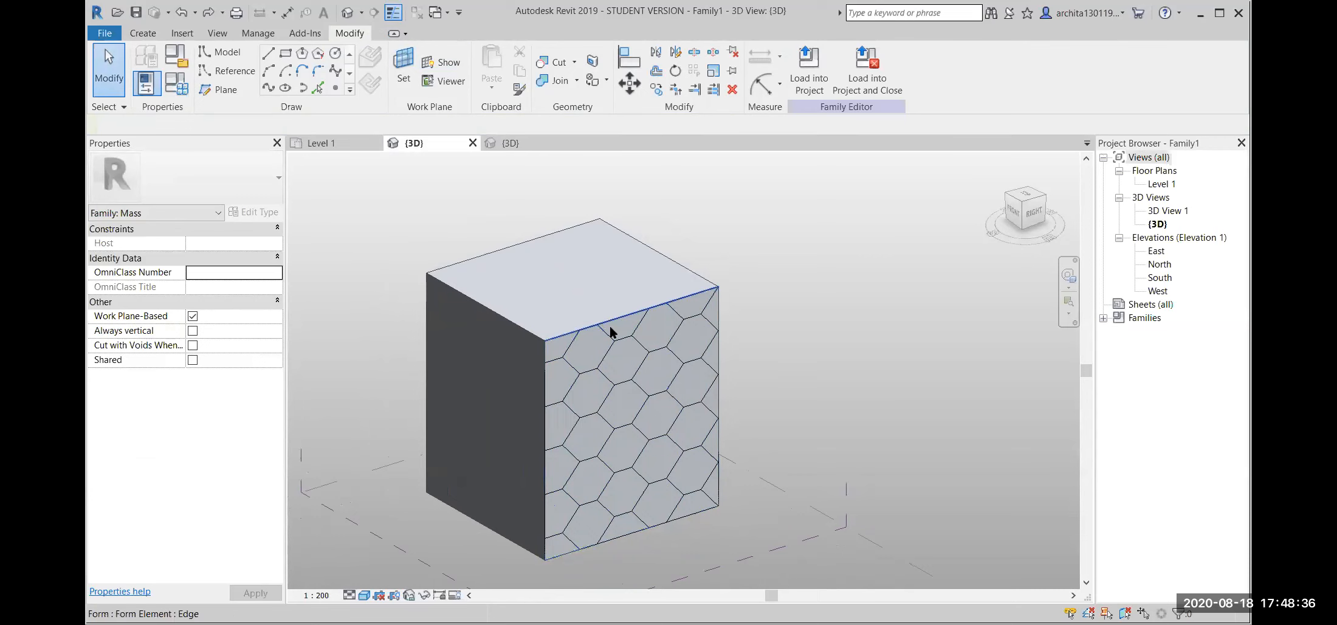
pyautogui.click(626, 334)
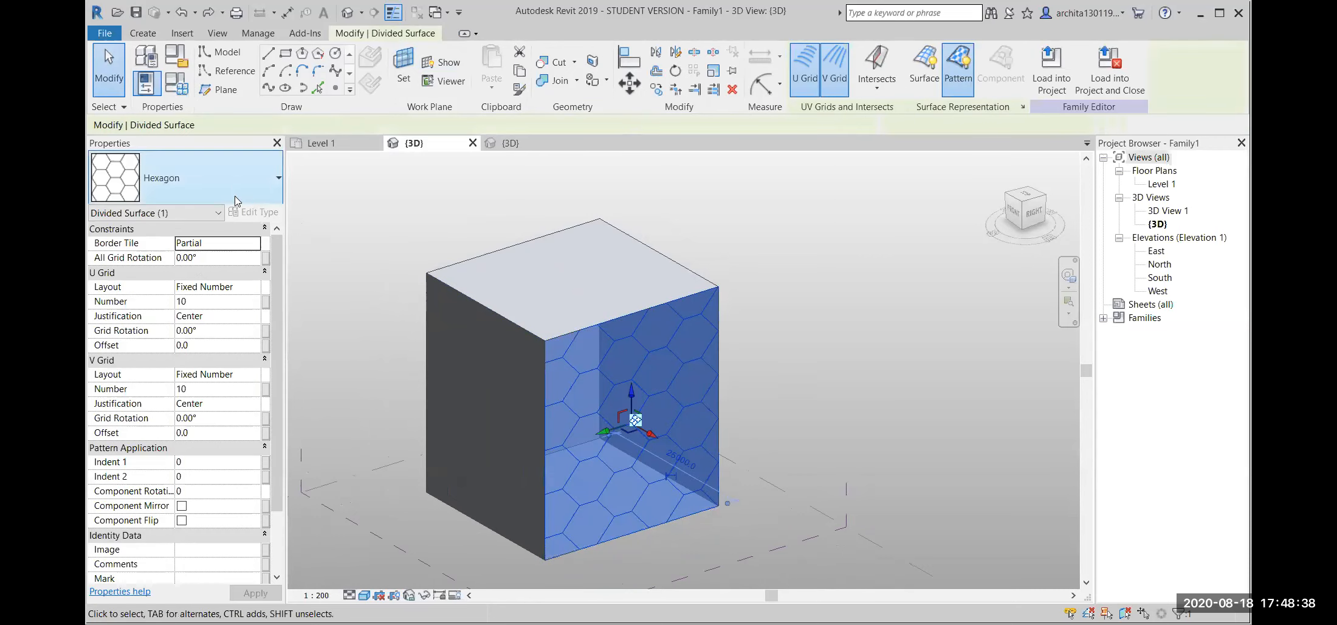
pyautogui.click(226, 183)
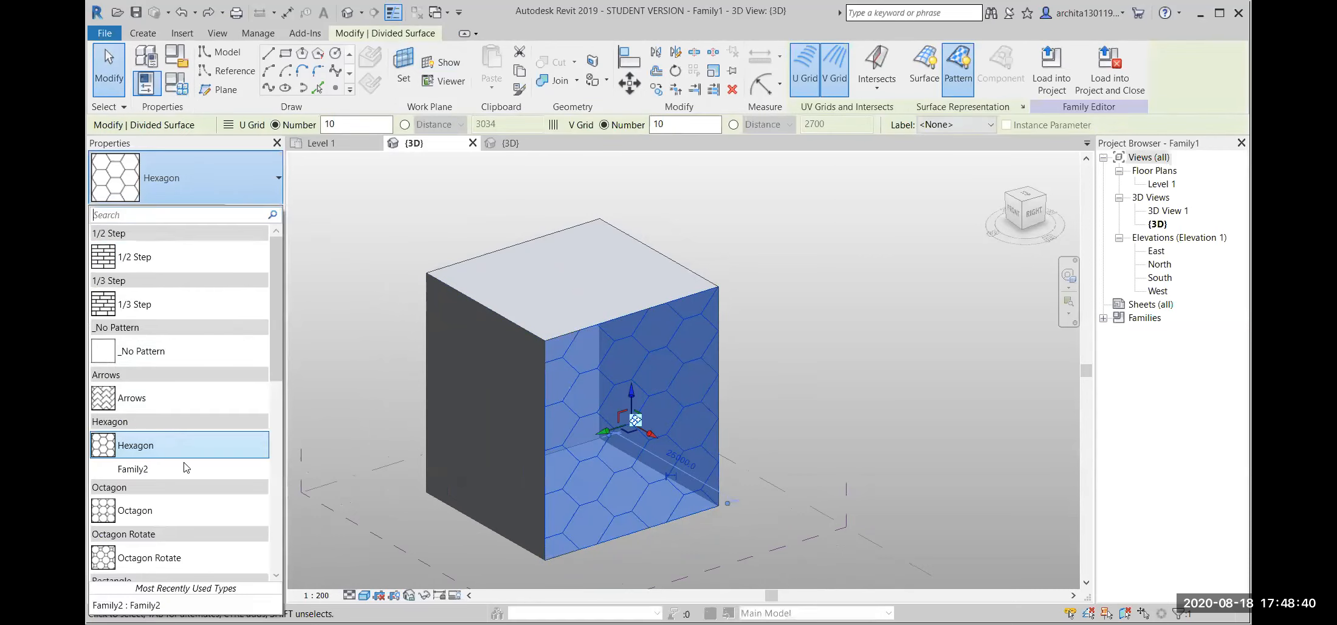
pyautogui.click(148, 469)
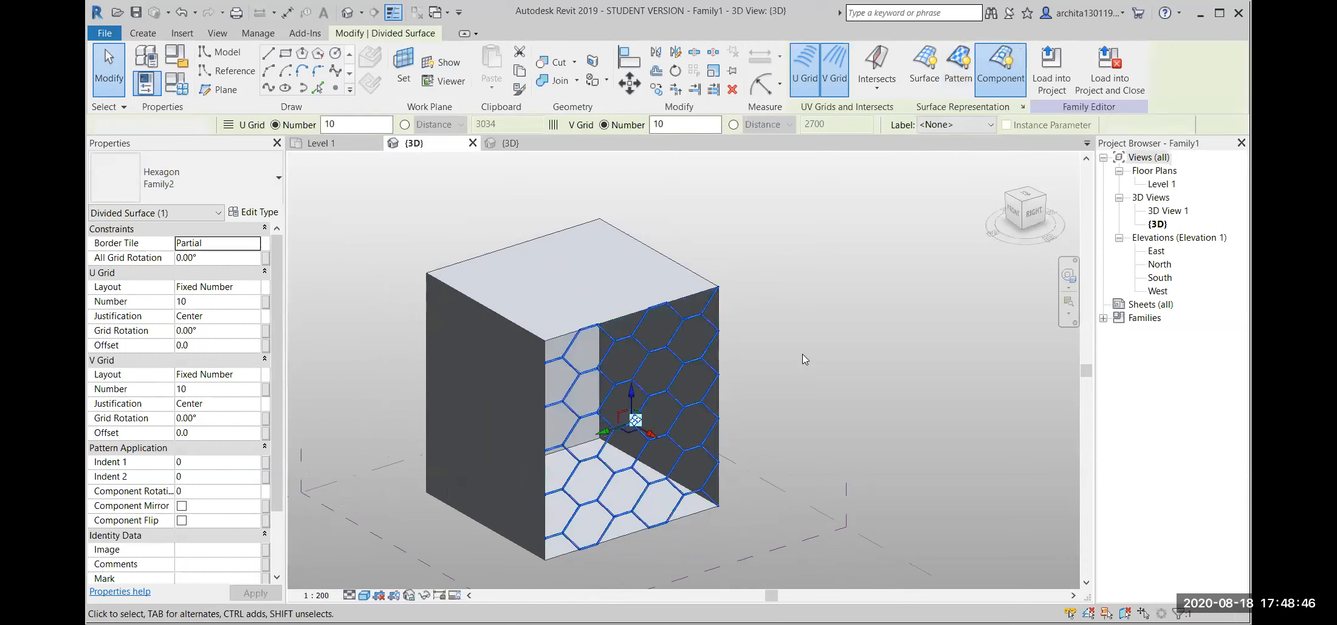
pyautogui.click(802, 355)
# Examine the hexagonal tube panels on the mass's divided face from several angles and distances.
pyautogui.scroll(2, 700, 473)
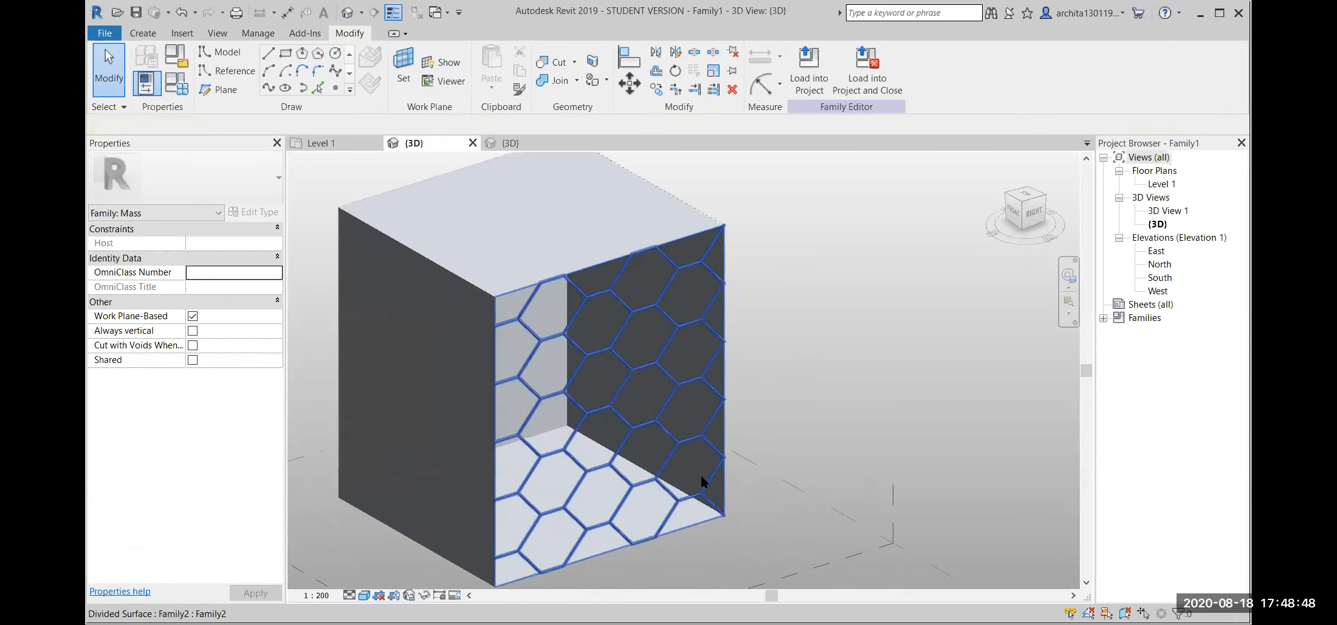
pyautogui.keyDown('shift'); pyautogui.moveTo(681, 474); pyautogui.dragTo(542, 437, button='middle'); pyautogui.keyUp('shift')
pyautogui.keyDown('shift'); pyautogui.moveTo(484, 472); pyautogui.dragTo(654, 471, button='middle'); pyautogui.keyUp('shift')
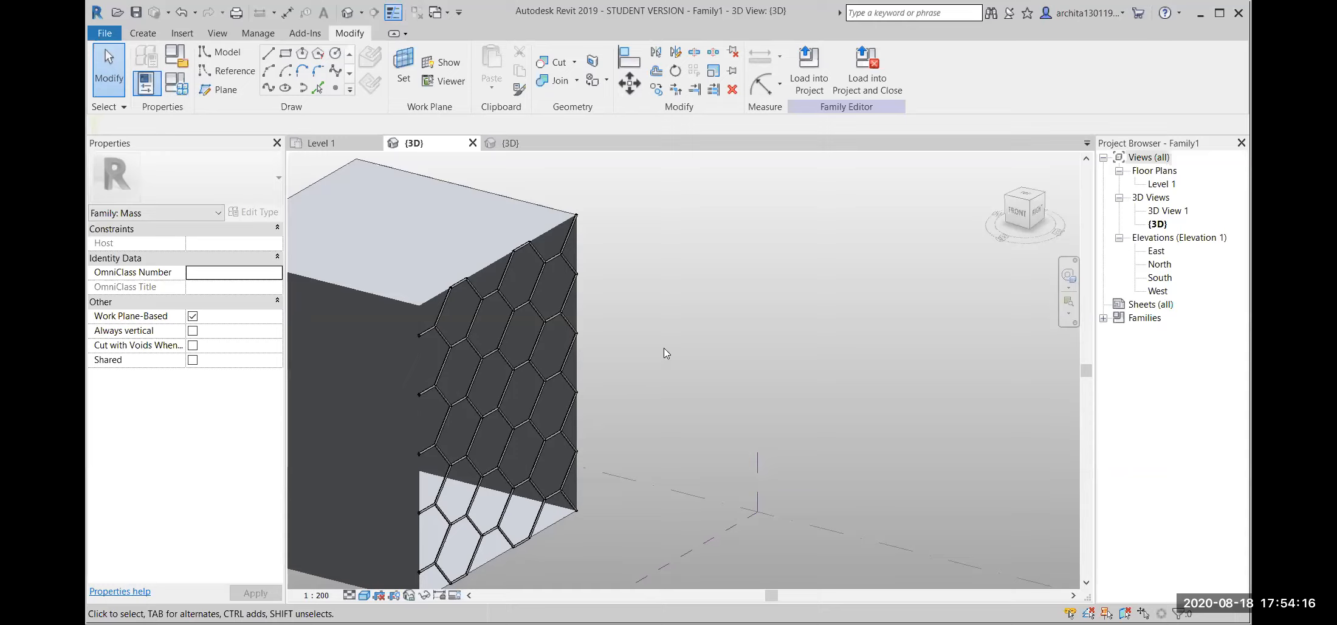
pyautogui.scroll(-2, 663, 348)
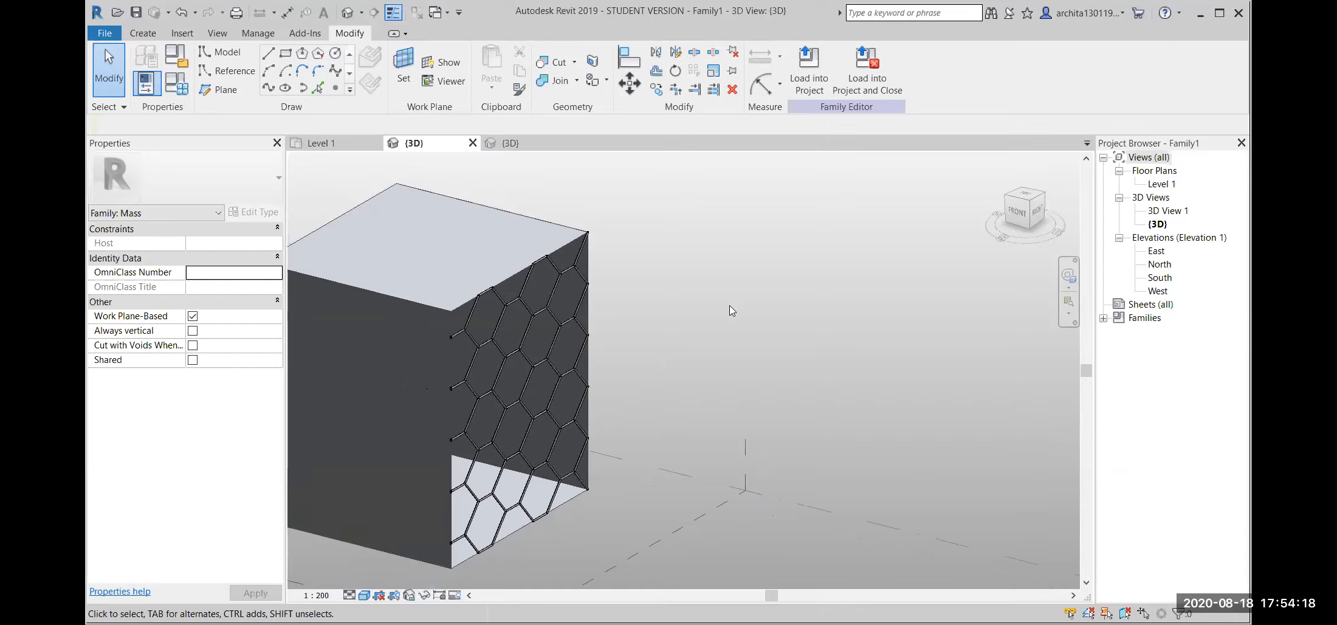
pyautogui.scroll(-1, 809, 283)
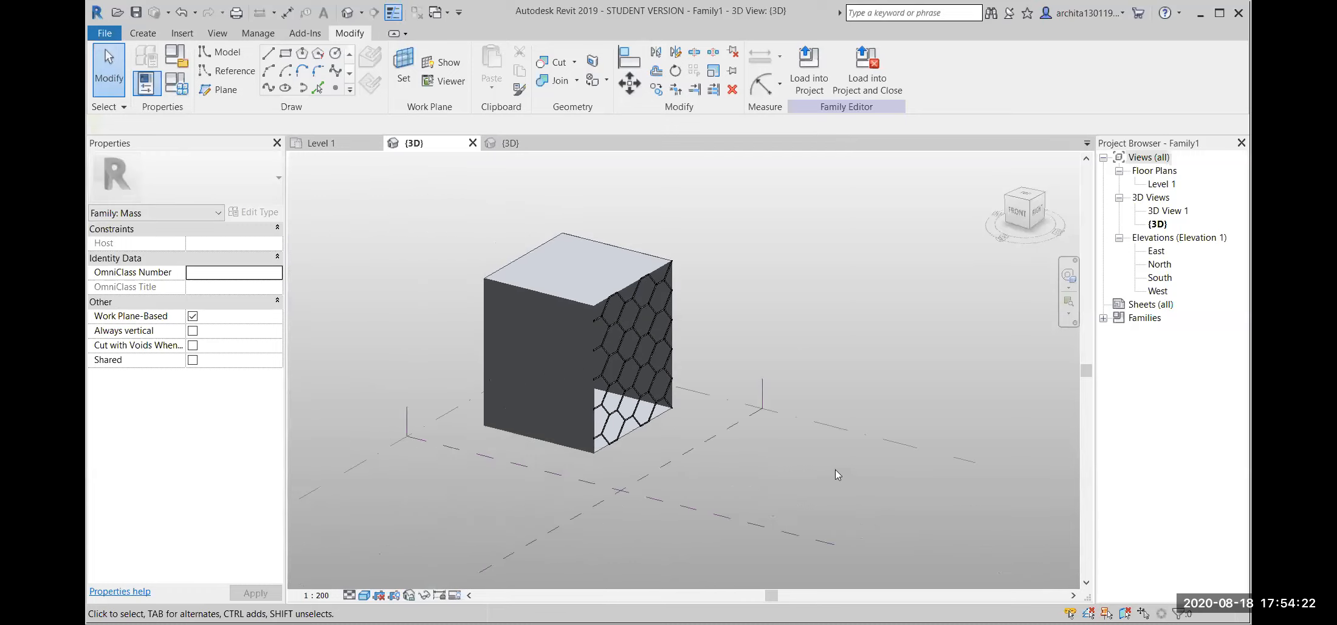
pyautogui.scroll(-1, 655, 299)
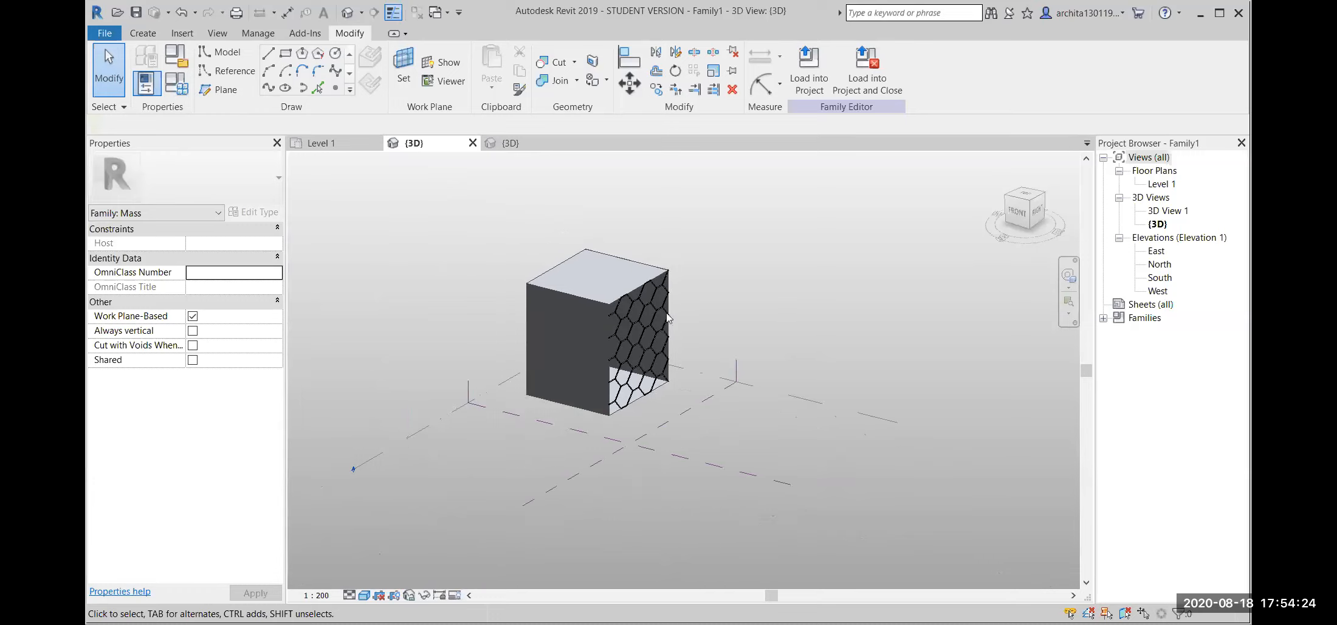
pyautogui.keyDown('shift'); pyautogui.moveTo(704, 326); pyautogui.dragTo(621, 446, button='middle'); pyautogui.keyUp('shift')
pyautogui.scroll(1, 526, 345)
pyautogui.keyDown('shift'); pyautogui.moveTo(532, 350); pyautogui.dragTo(546, 360, button='middle'); pyautogui.keyUp('shift')
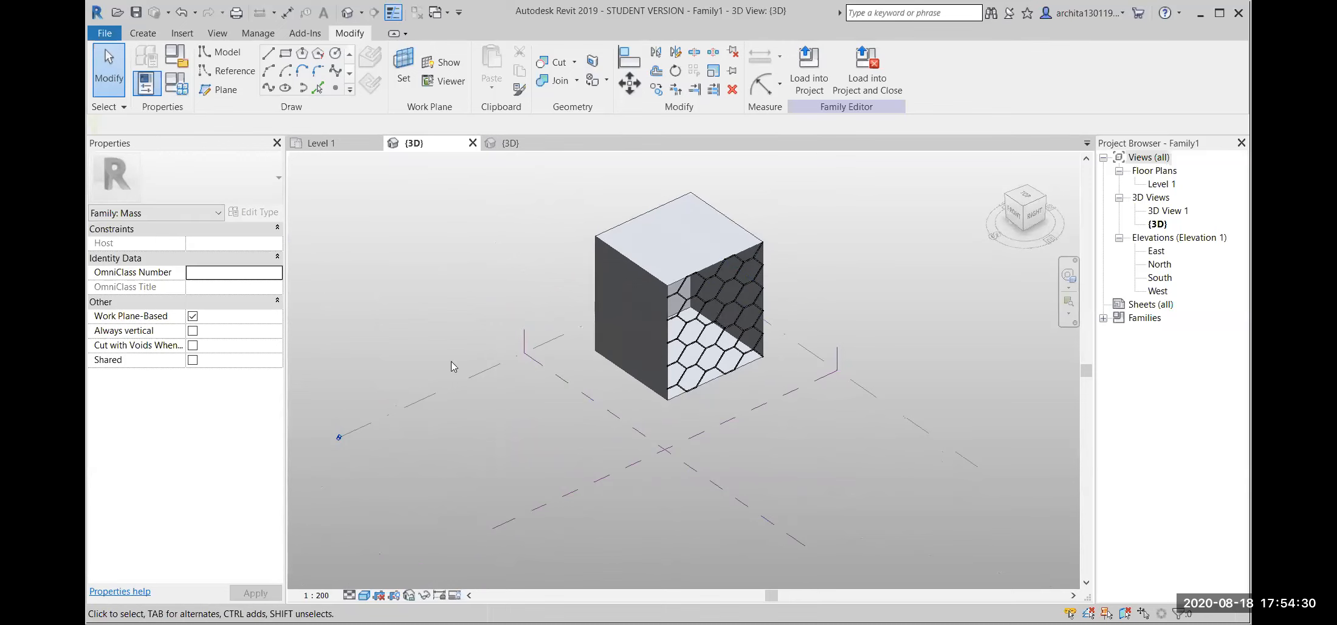
# Draw a rectangle of about 34000 by 30000 mm on Level 1 beside the existing mass.
pyautogui.click(287, 55)
pyautogui.click(508, 408)
pyautogui.click(484, 492)
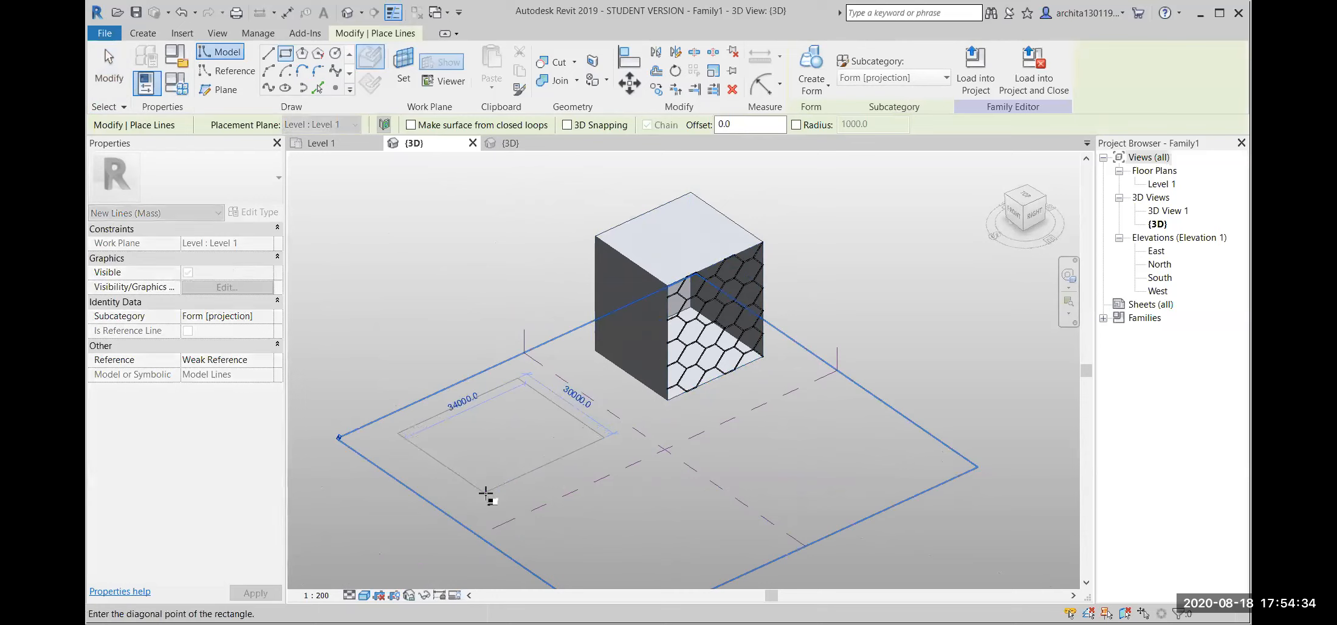
pyautogui.press('Escape')
pyautogui.press('Escape')
# Create a solid form from the rectangle and raise its top face to make a box-shaped mass.
pyautogui.click(511, 388)
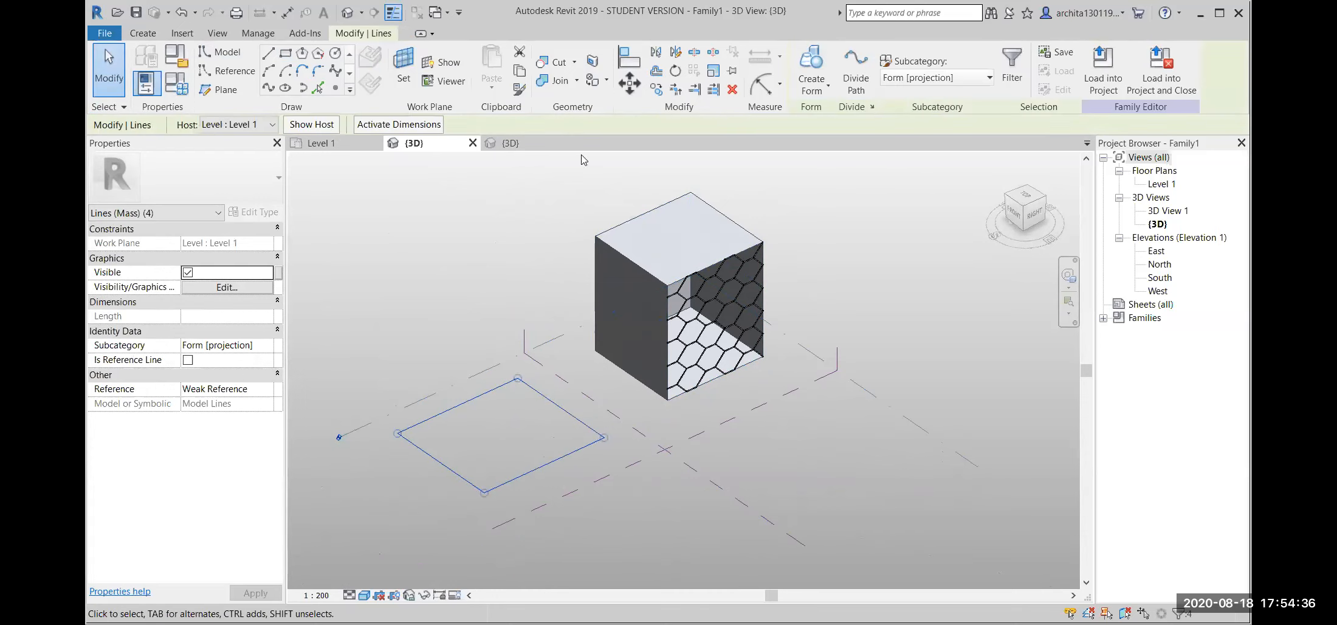
pyautogui.click(811, 68)
pyautogui.click(538, 383)
pyautogui.moveTo(542, 370); pyautogui.dragTo(541, 299)
pyautogui.click(822, 213)
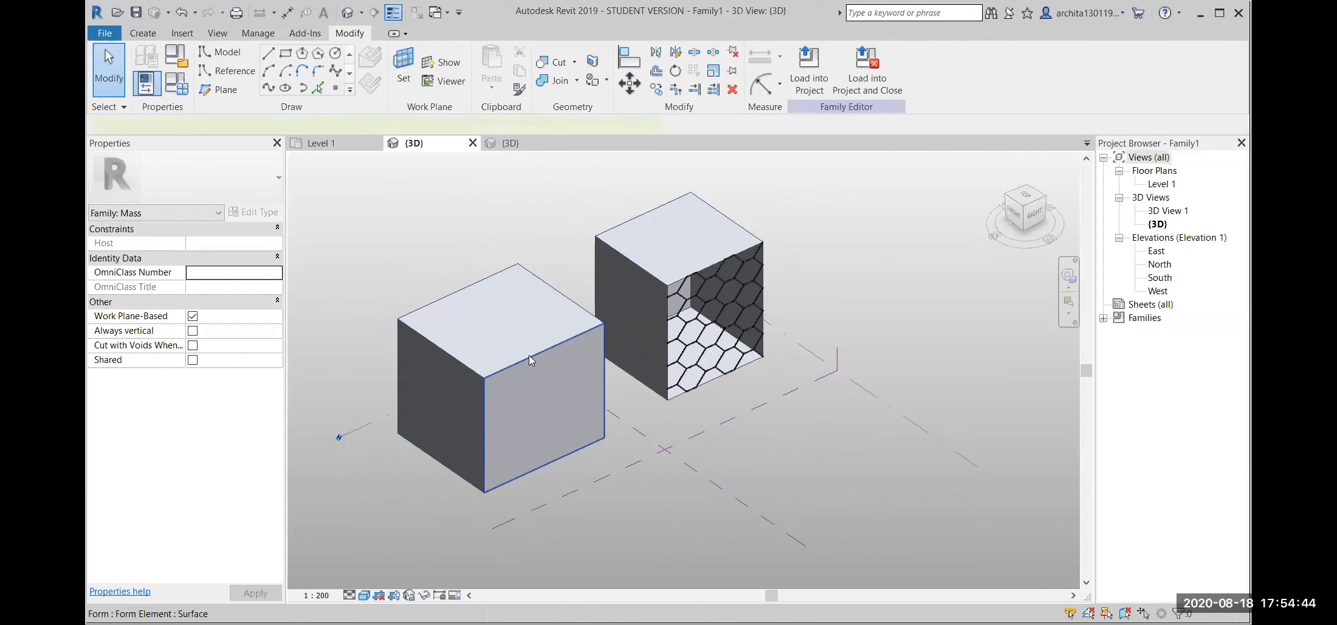
# Divide the new box's side face parallel to the hexagon-panelled face and apply the Arrows pattern to it.
pyautogui.click(529, 365)
pyautogui.click(890, 68)
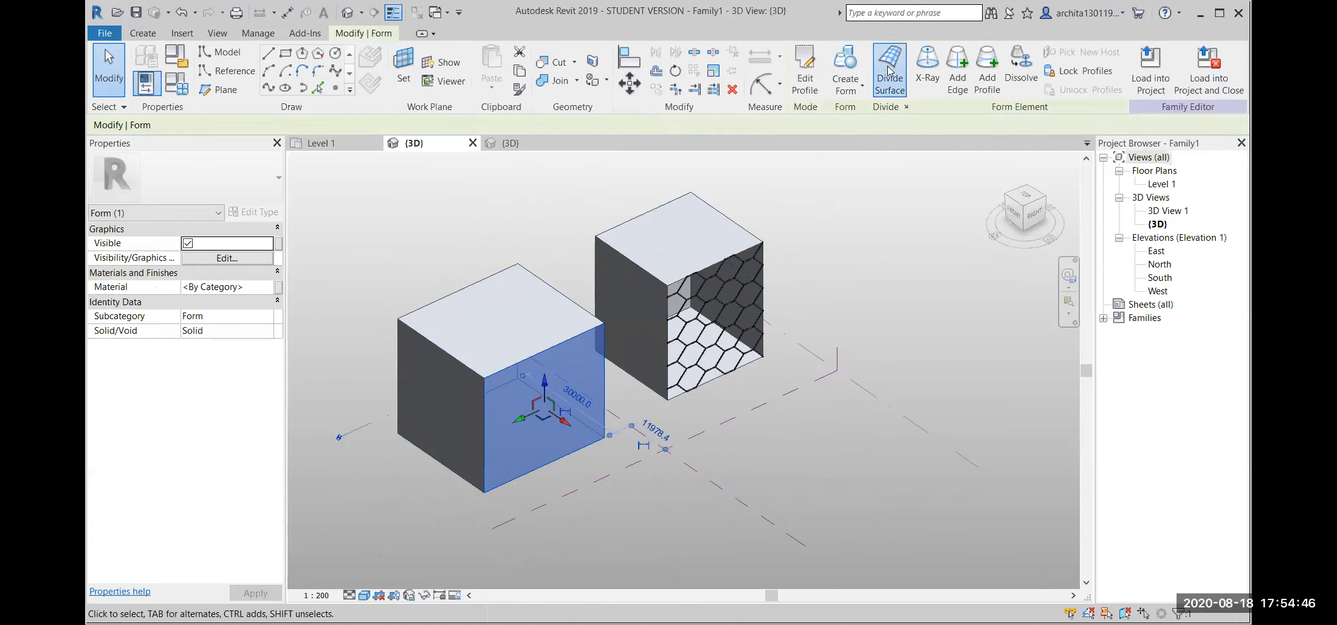
pyautogui.click(254, 192)
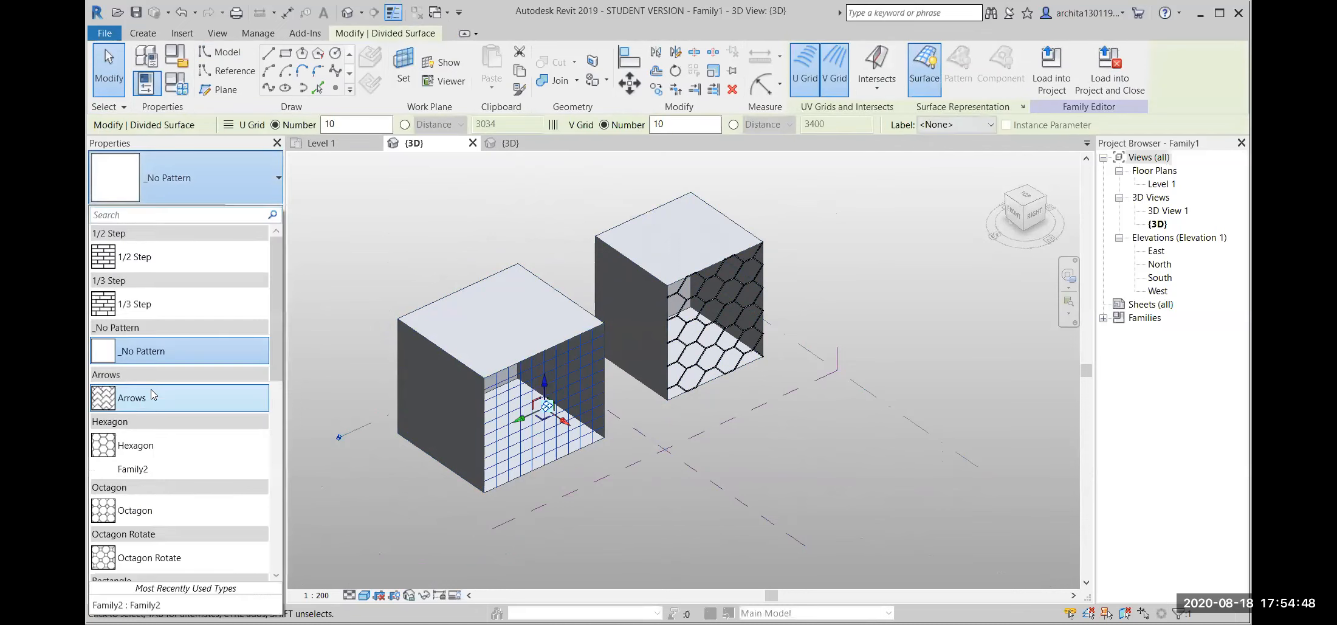
pyautogui.click(150, 404)
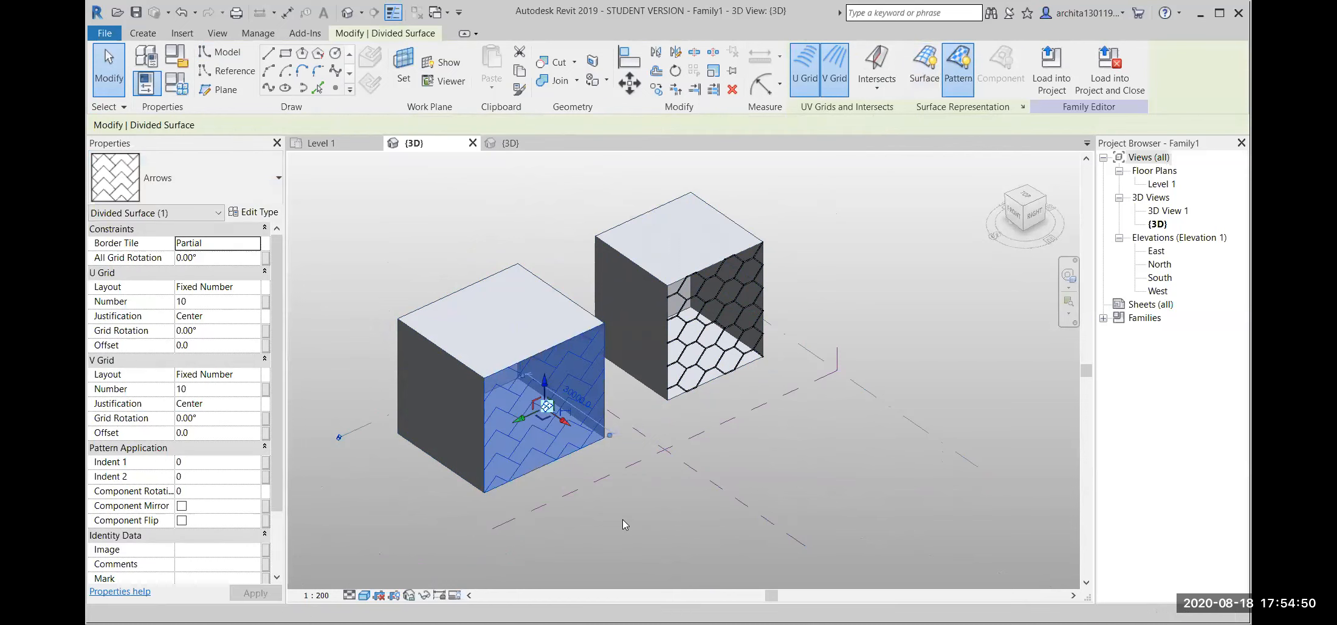
pyautogui.click(622, 519)
pyautogui.keyDown('shift'); pyautogui.moveTo(623, 519); pyautogui.dragTo(570, 385, button='middle'); pyautogui.keyUp('shift')
pyautogui.scroll(1, 571, 388)
pyautogui.click(571, 388)
pyautogui.click(548, 246)
# Close the Family2 panel family and return to the mass family's 3D view.
pyautogui.click(520, 149)
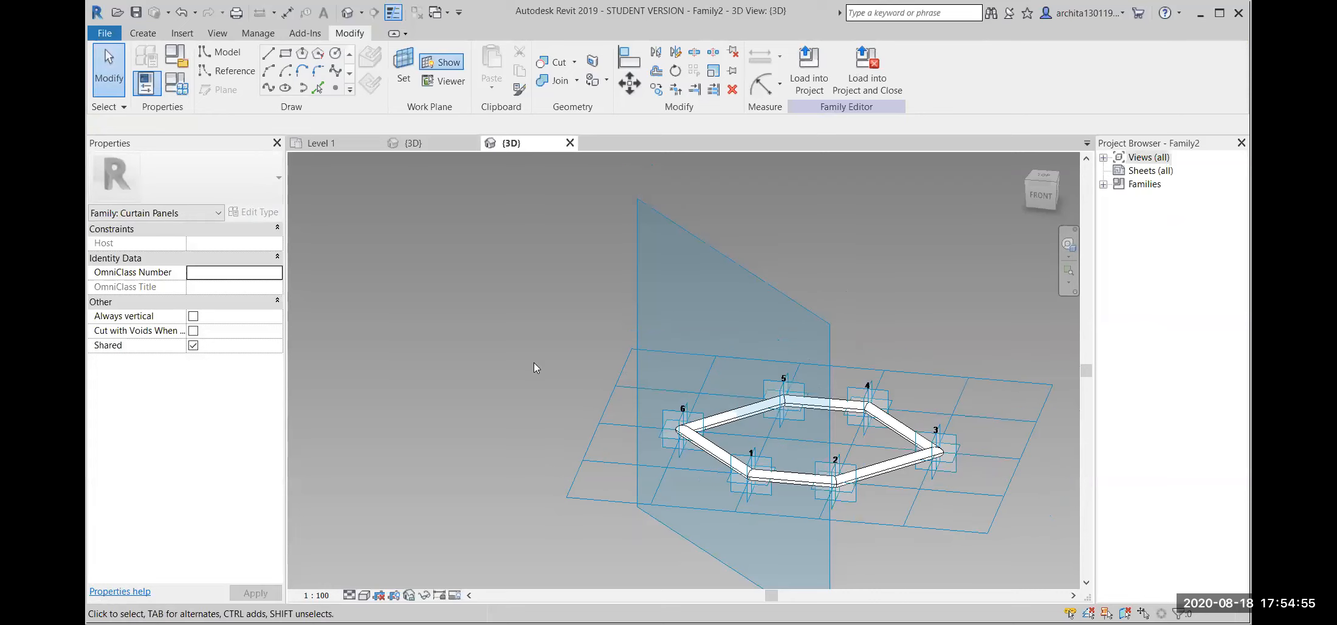
pyautogui.click(570, 143)
pyautogui.click(705, 324)
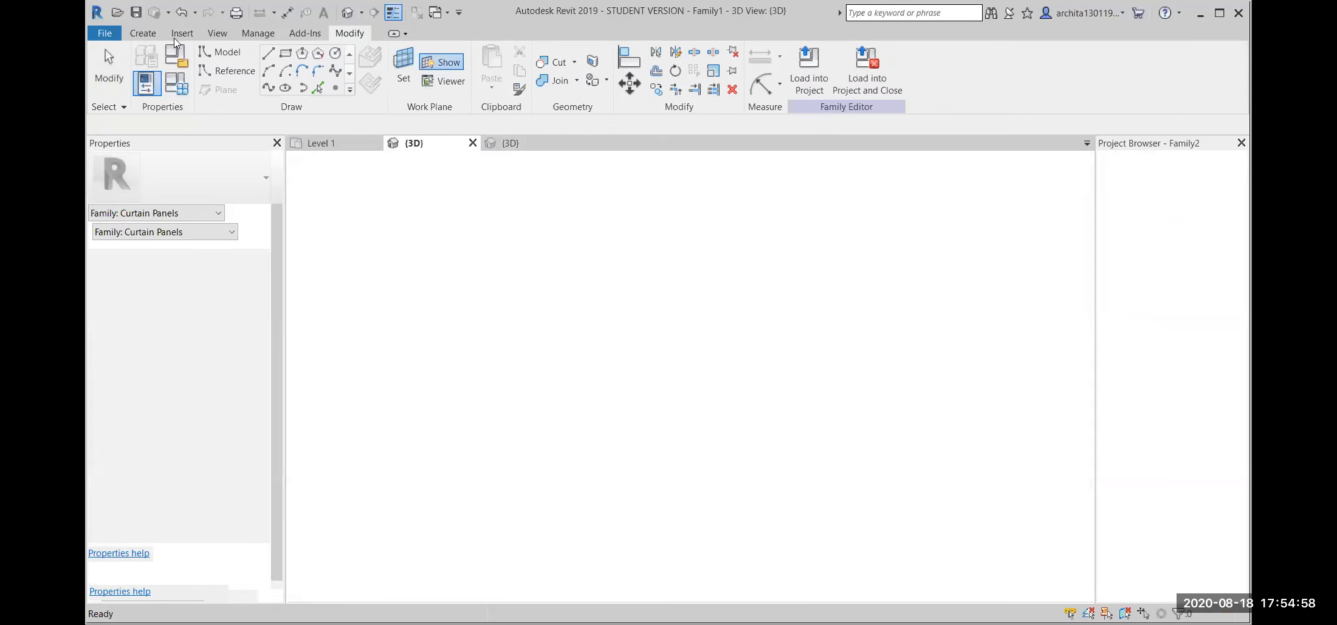
# Start a new family from the Metric Curtain Panel Pattern Based template.
pyautogui.click(102, 34)
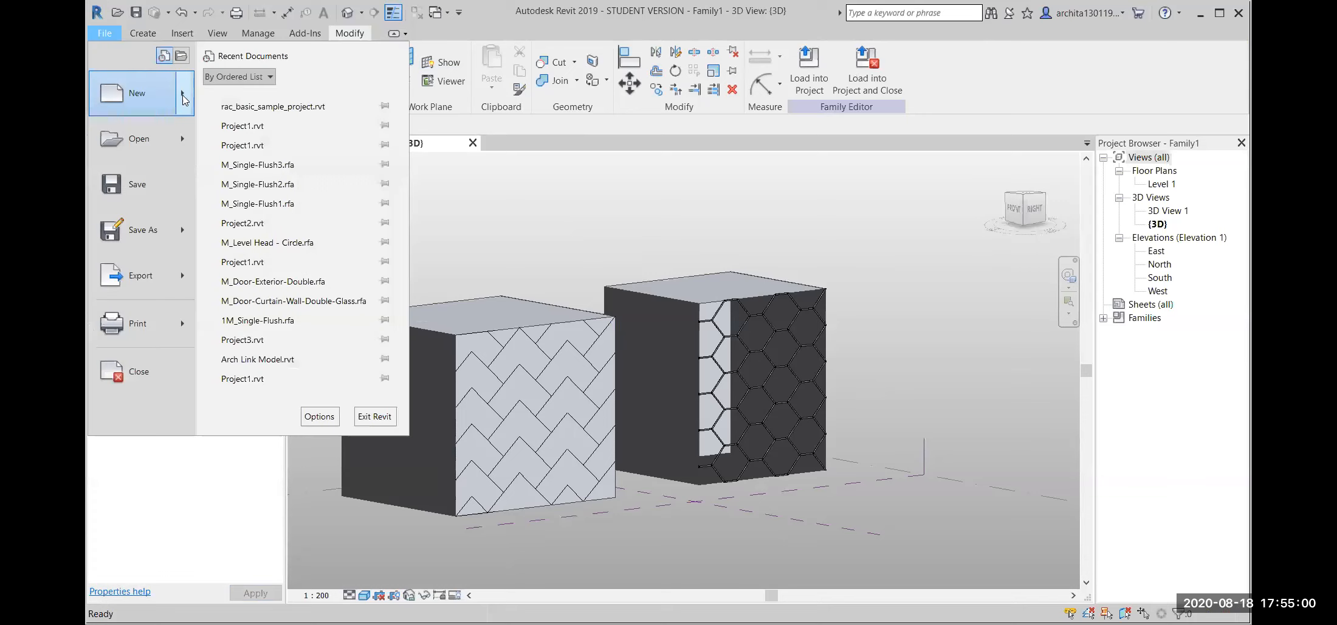
pyautogui.moveTo(137, 92)
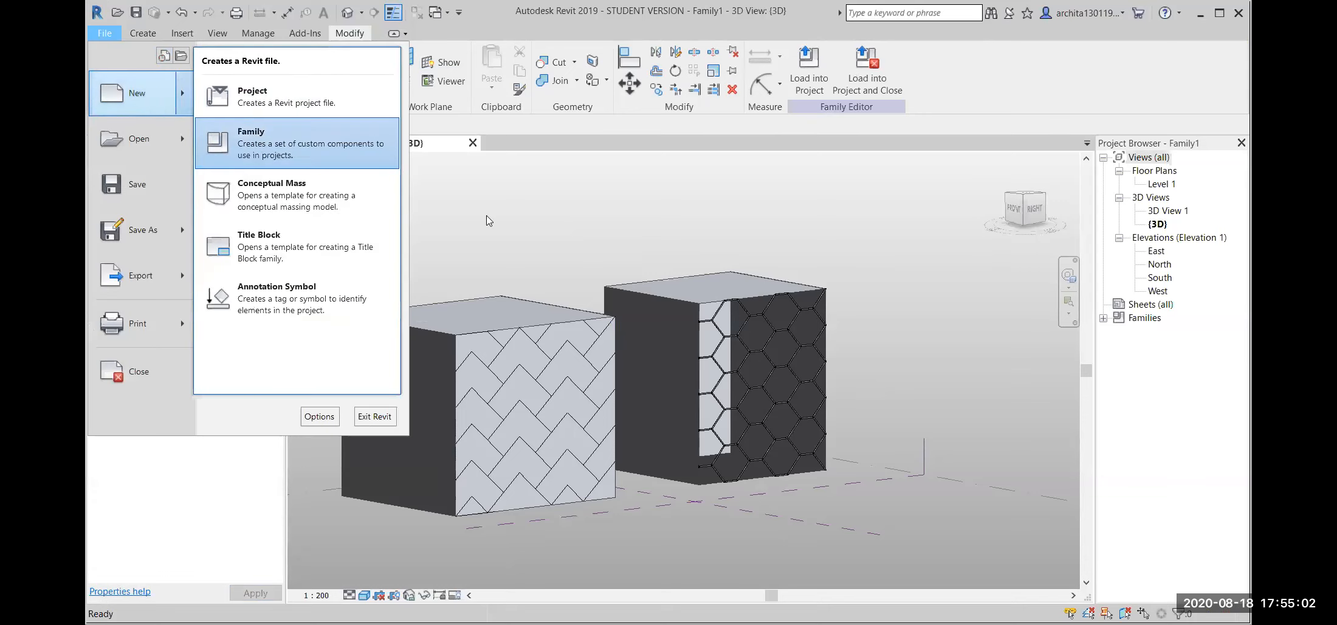
pyautogui.scroll(-10, 568, 372)
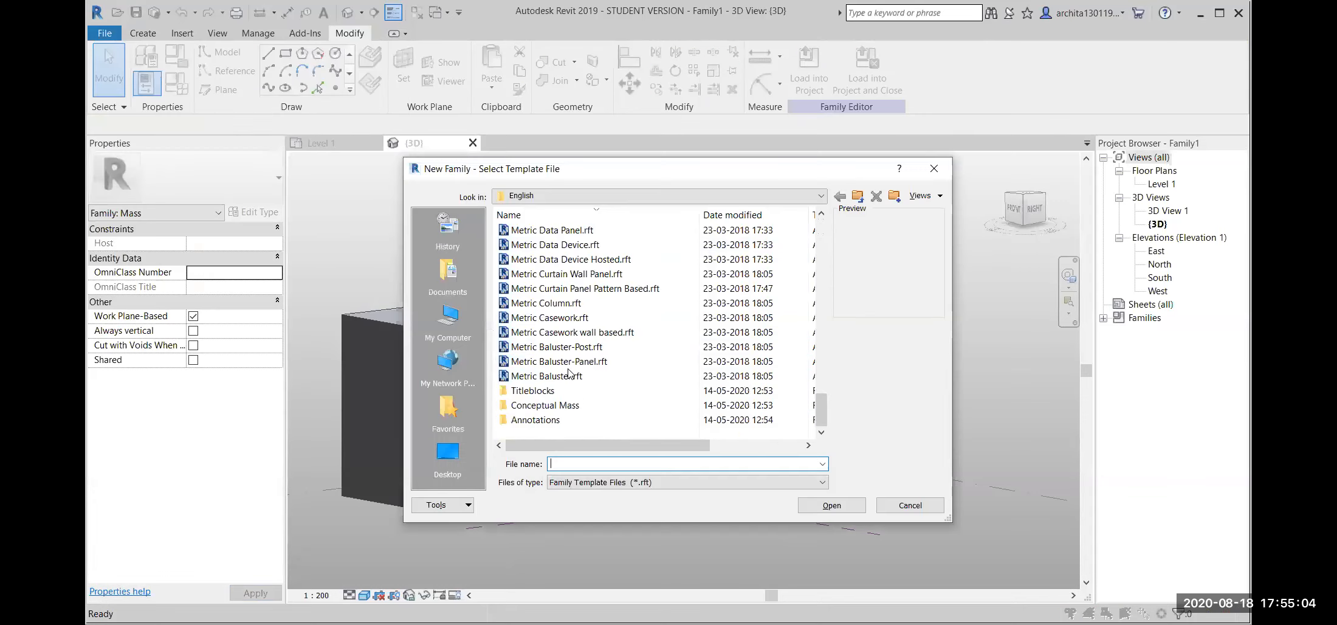
pyautogui.click(598, 289)
pyautogui.click(853, 515)
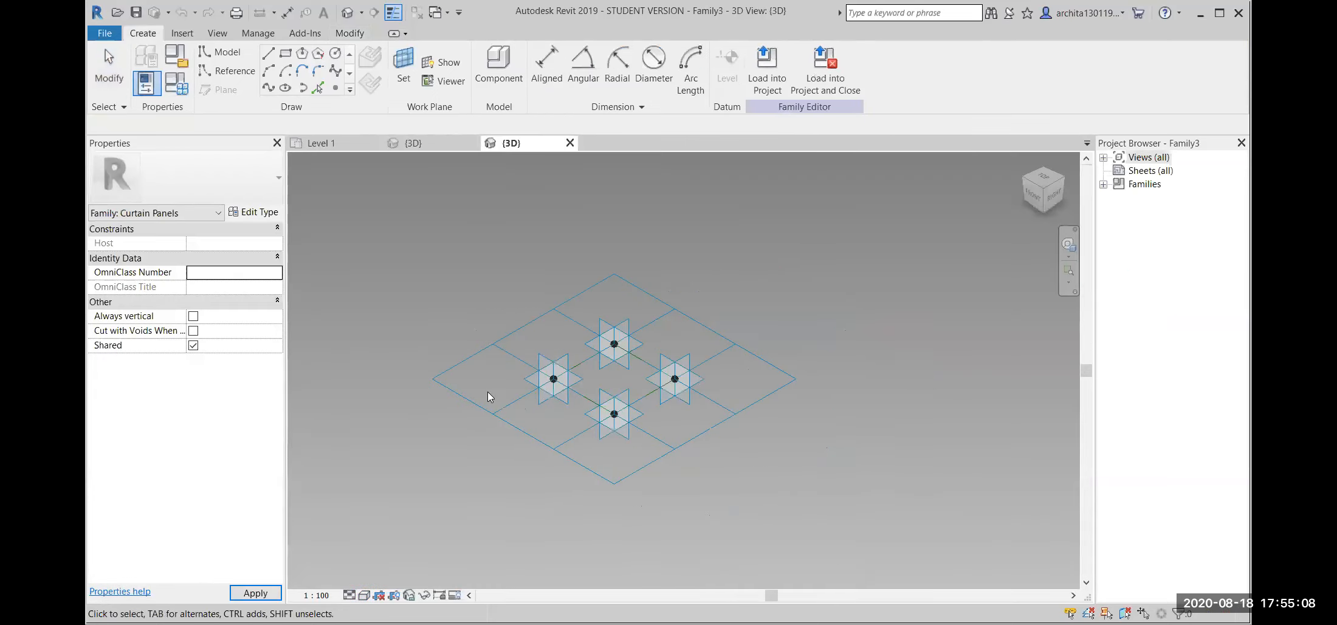
# Change the new family's tile pattern grid from Rectangle to Arrows.
pyautogui.click(744, 345)
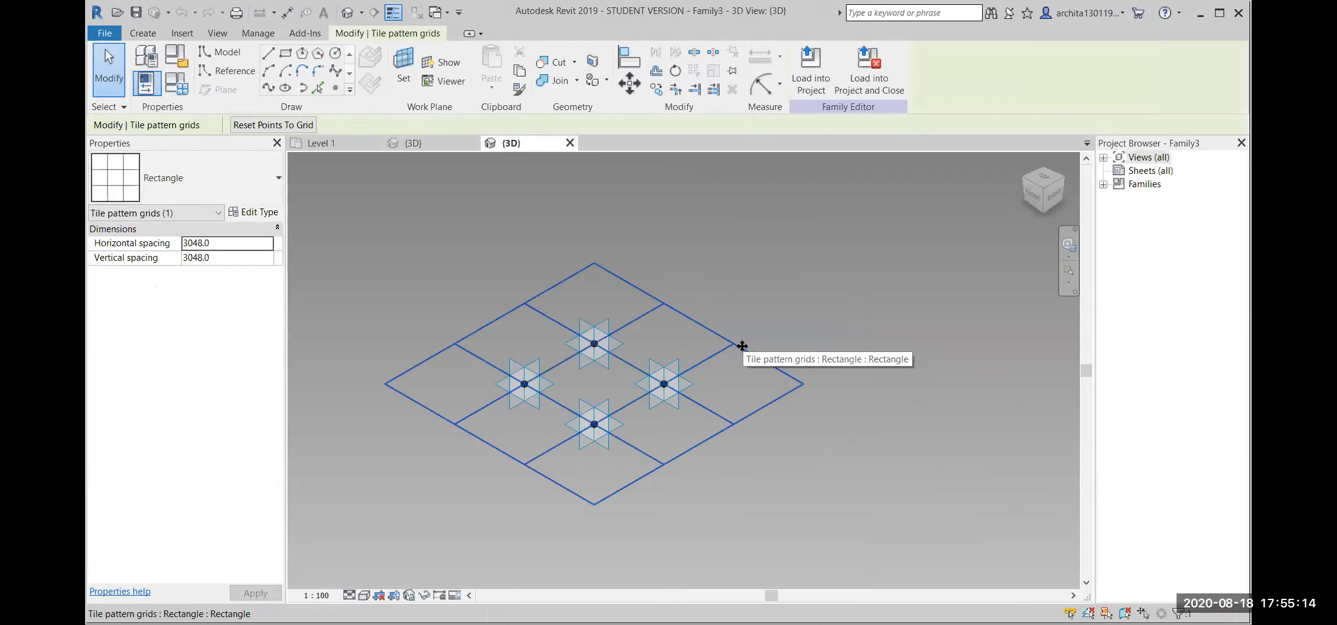
pyautogui.click(197, 190)
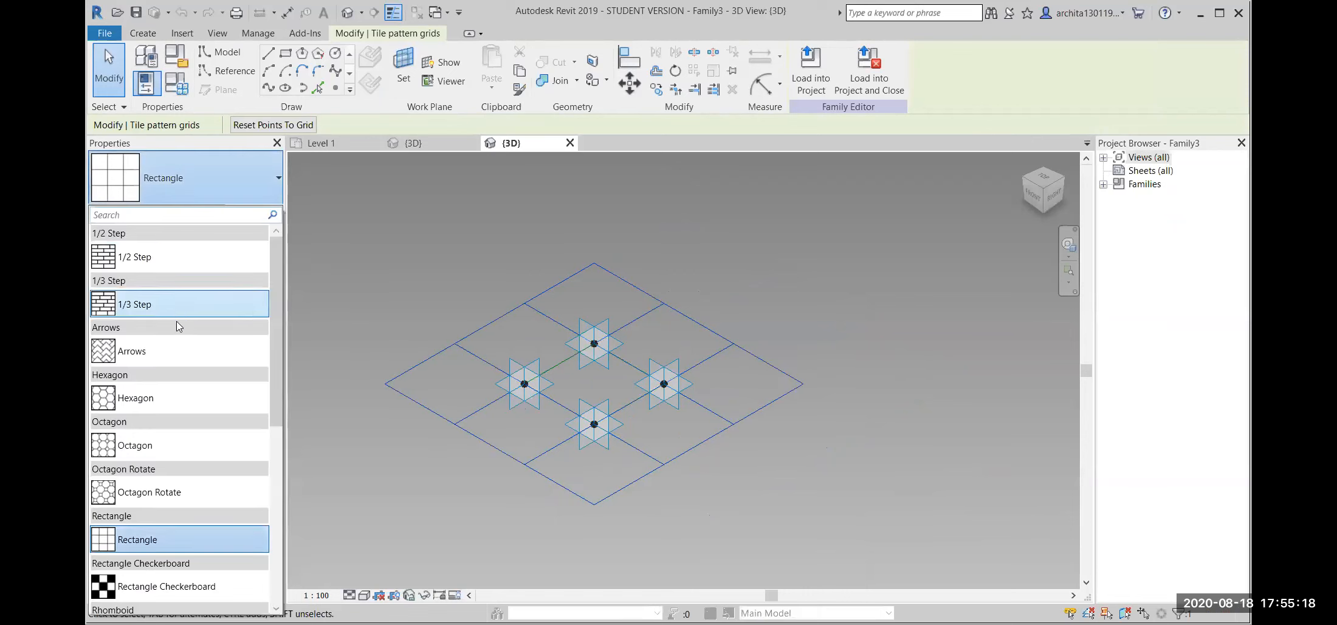
pyautogui.click(146, 359)
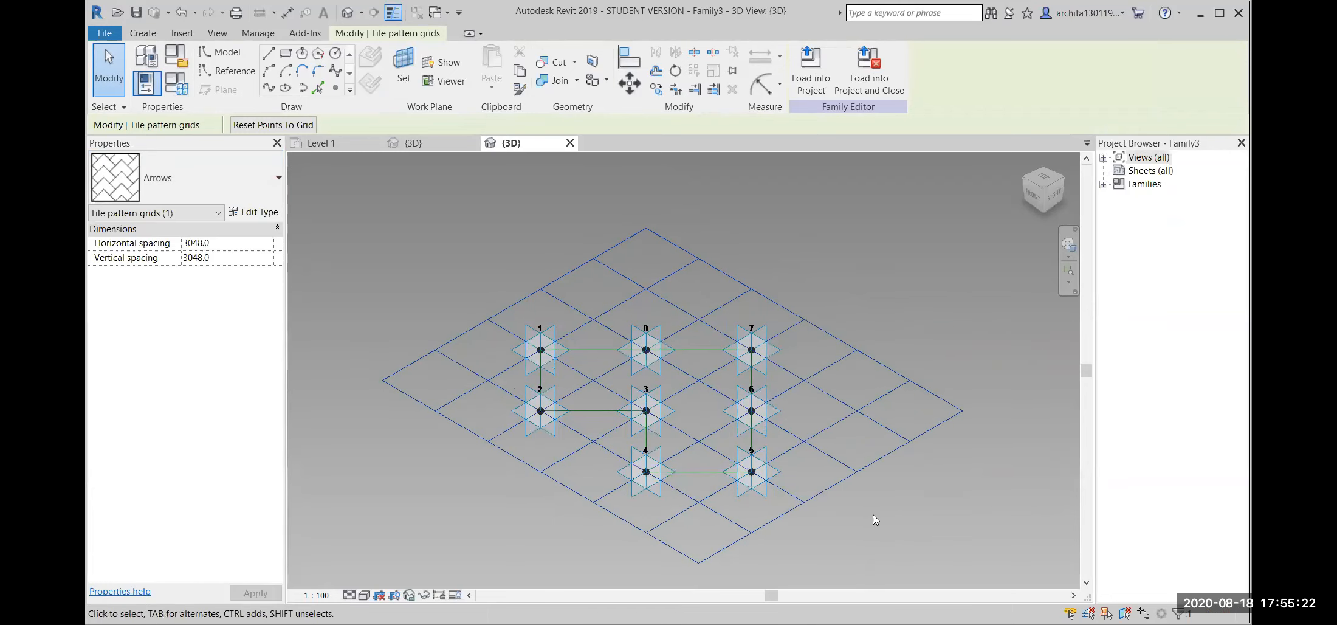
# Place a reference point on the reference line between adaptive points 6 and 7.
pyautogui.keyDown('shift'); pyautogui.moveTo(872, 514); pyautogui.dragTo(1000, 495, button='middle'); pyautogui.keyUp('shift')
pyautogui.scroll(4, 679, 311)
pyautogui.keyDown('shift'); pyautogui.moveTo(679, 312); pyautogui.dragTo(645, 395, button='middle'); pyautogui.keyUp('shift')
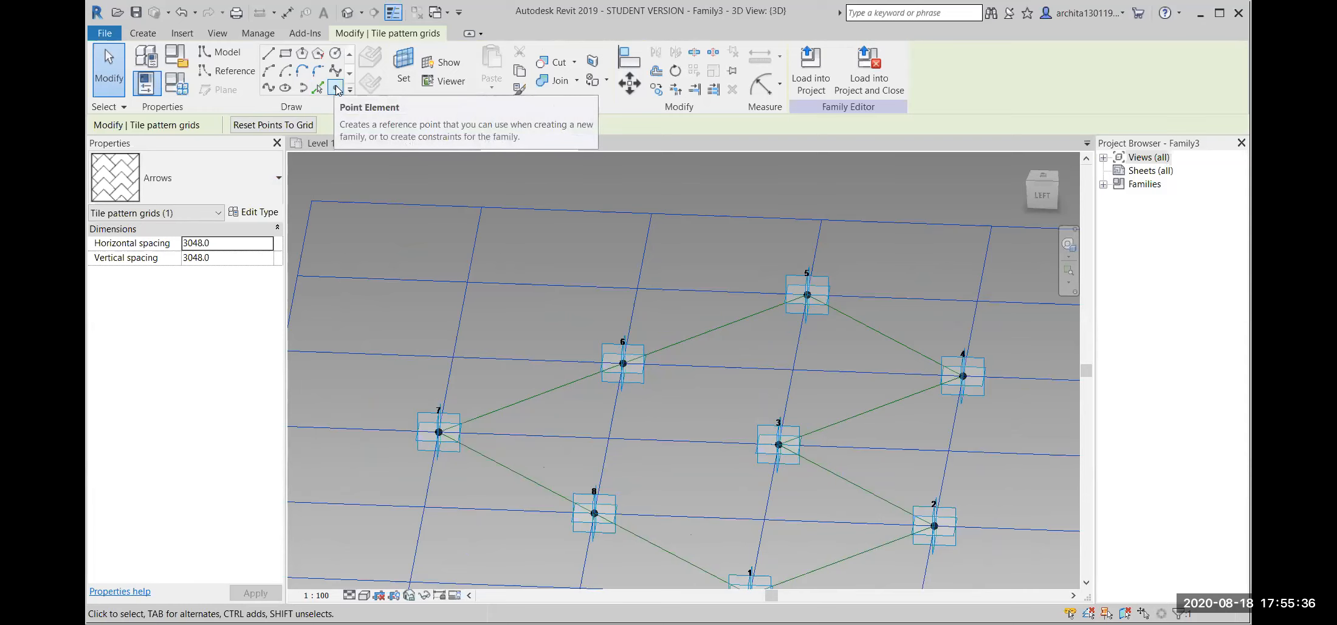
pyautogui.click(336, 90)
pyautogui.click(540, 394)
pyautogui.press('Escape')
pyautogui.press('Escape')
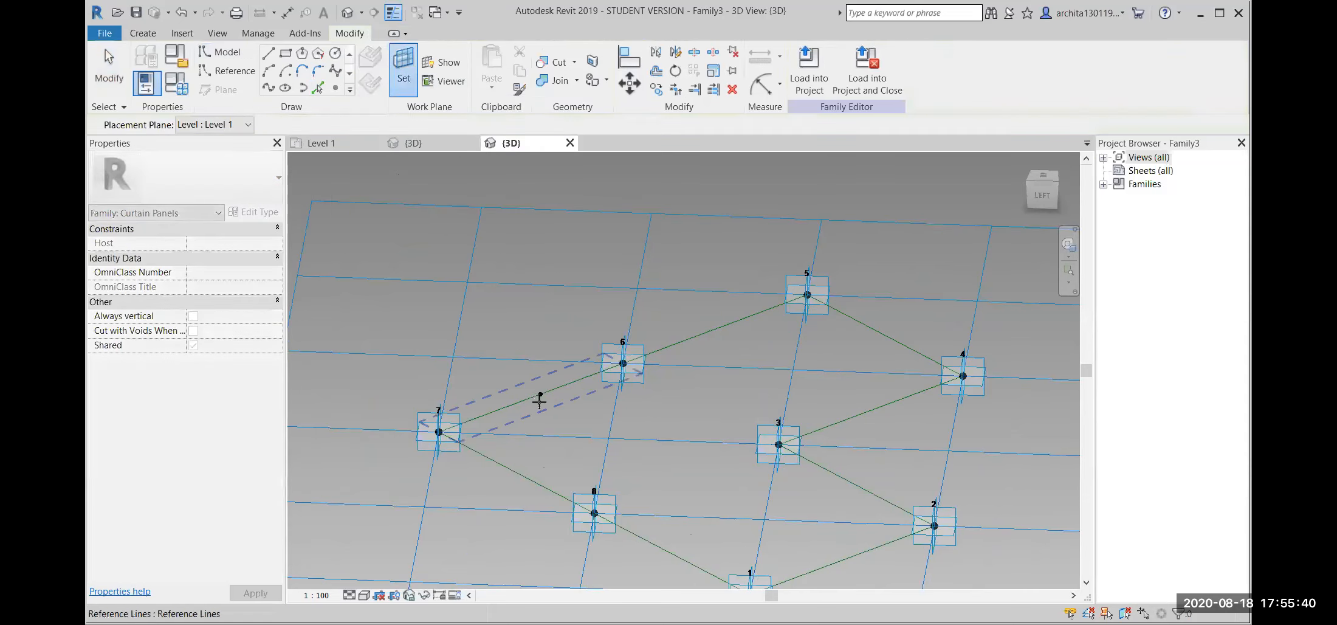
# Set the work plane to the new reference point's plane, perpendicular to its line, and show it.
pyautogui.click(540, 395)
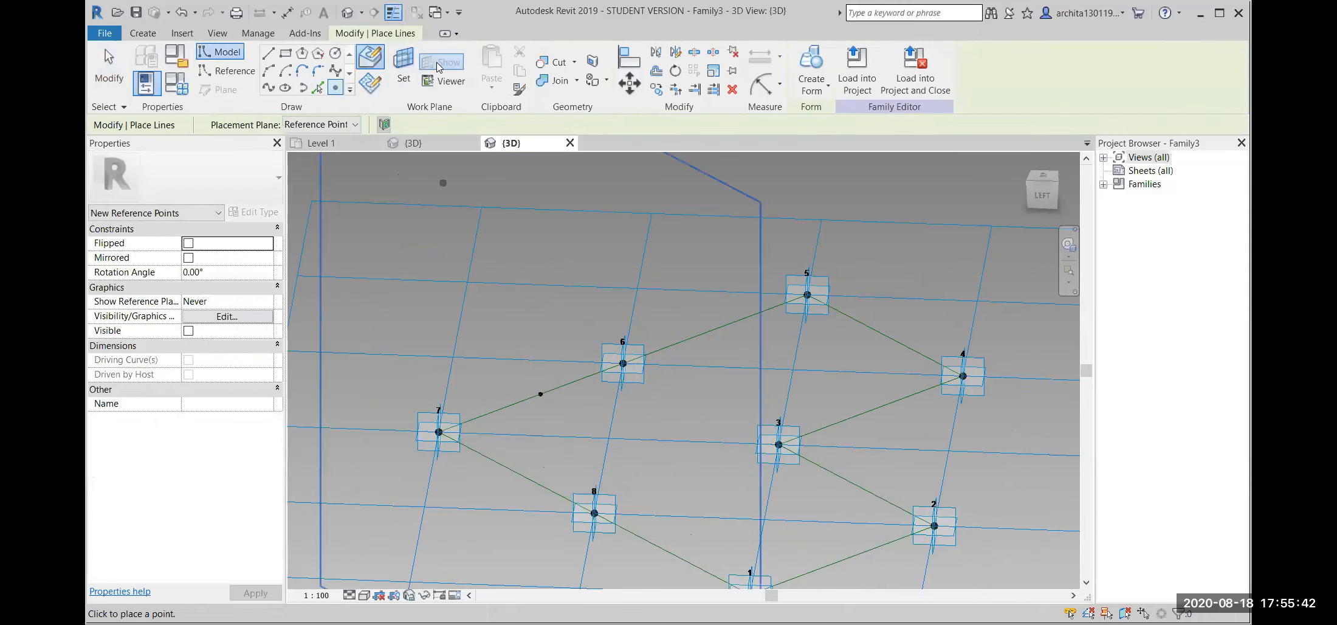
pyautogui.click(409, 63)
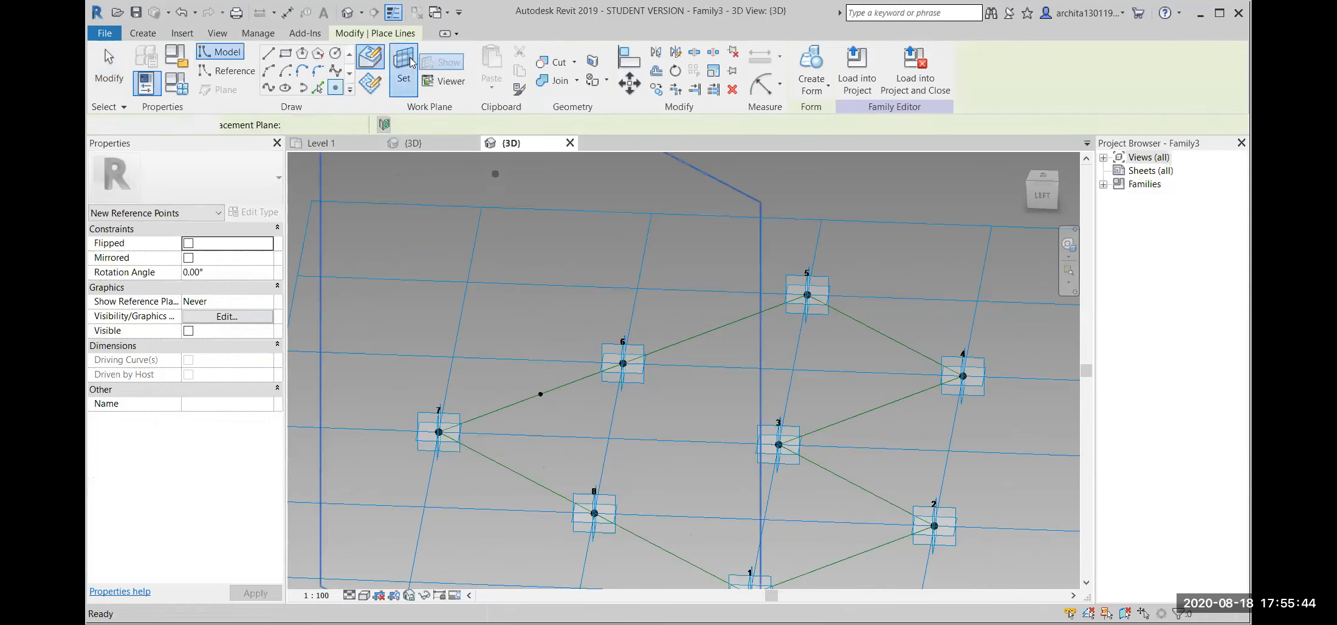
pyautogui.press('Escape')
pyautogui.press('Escape')
pyautogui.click(442, 62)
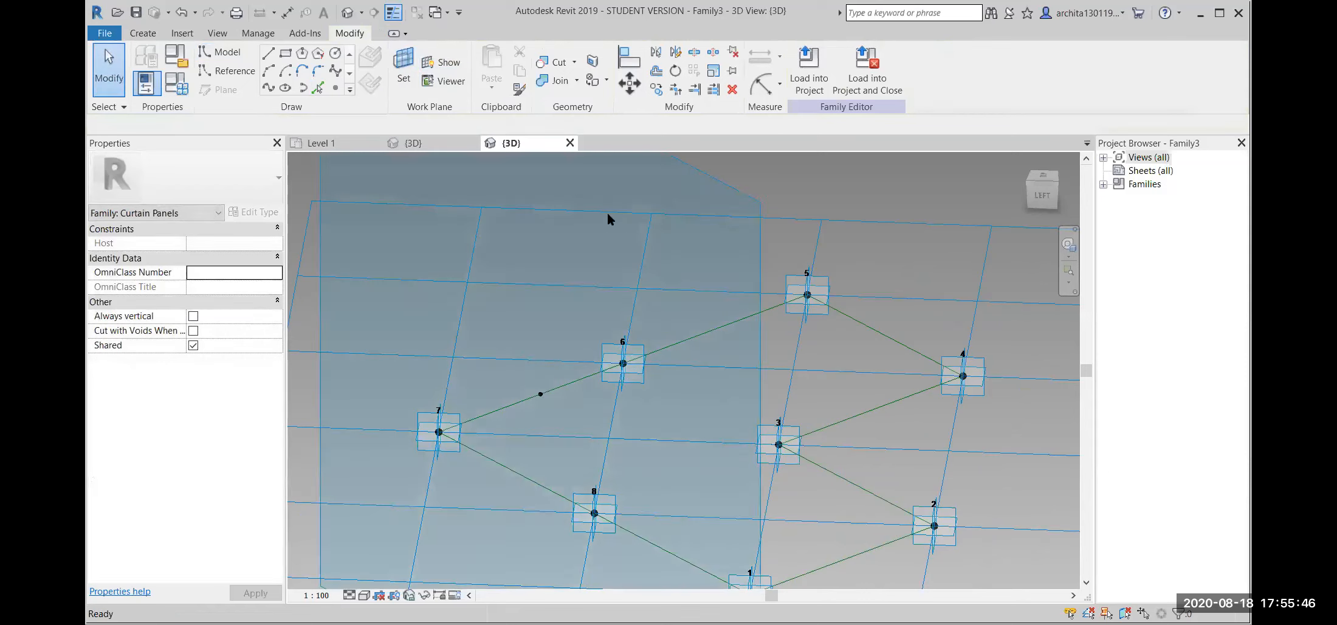
# Draw a circle of about 300 mm radius centred on the reference point between points 6 and 7.
pyautogui.click(335, 53)
pyautogui.click(541, 393)
pyautogui.click(549, 399)
pyautogui.press('Escape')
pyautogui.press('Escape')
pyautogui.scroll(-3, 514, 440)
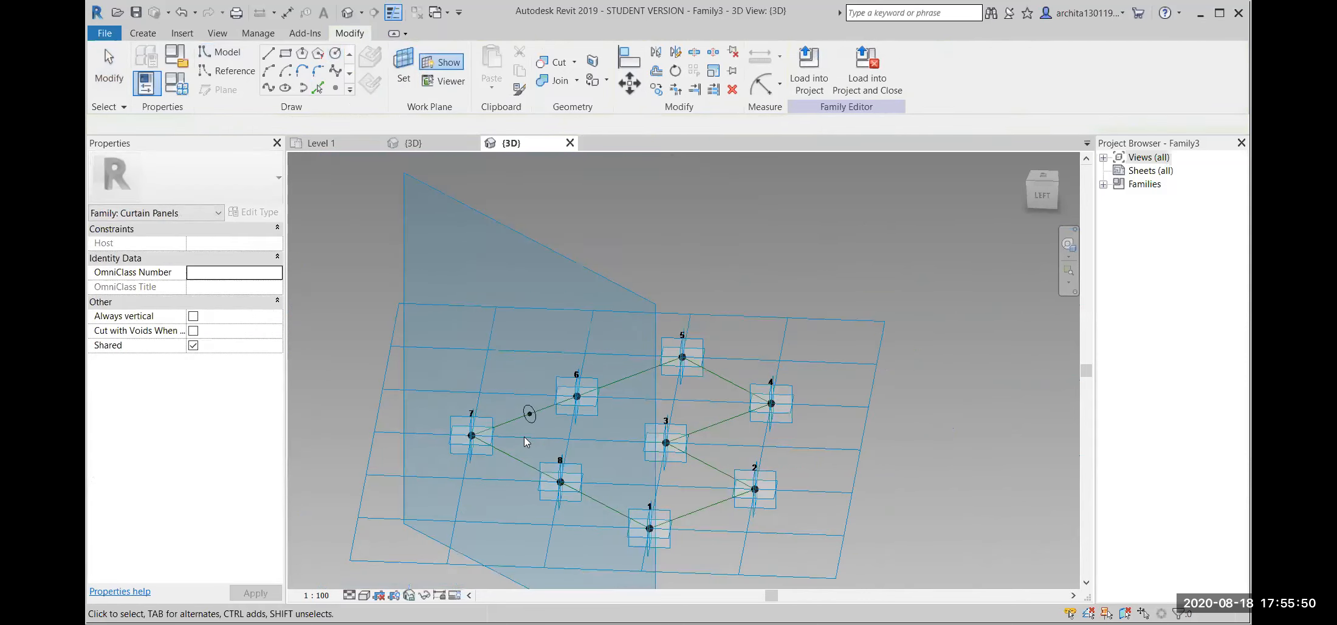
# Create a solid form by sweeping the circle along the closed chain of reference lines through all eight points.
pyautogui.click(536, 416)
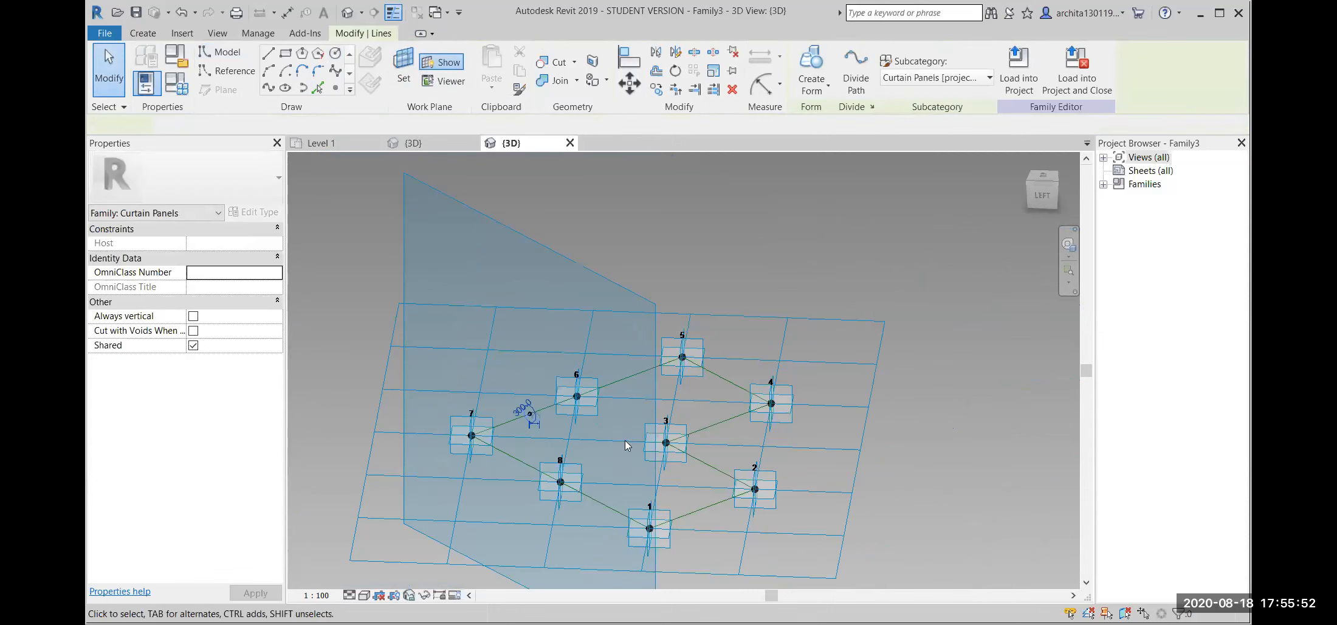
pyautogui.press('Tab')
pyautogui.keyDown('ctrl'); pyautogui.click(738, 388); pyautogui.keyUp('ctrl')
pyautogui.click(806, 66)
pyautogui.keyDown('shift'); pyautogui.moveTo(742, 279); pyautogui.dragTo(605, 537, button='middle'); pyautogui.keyUp('shift')
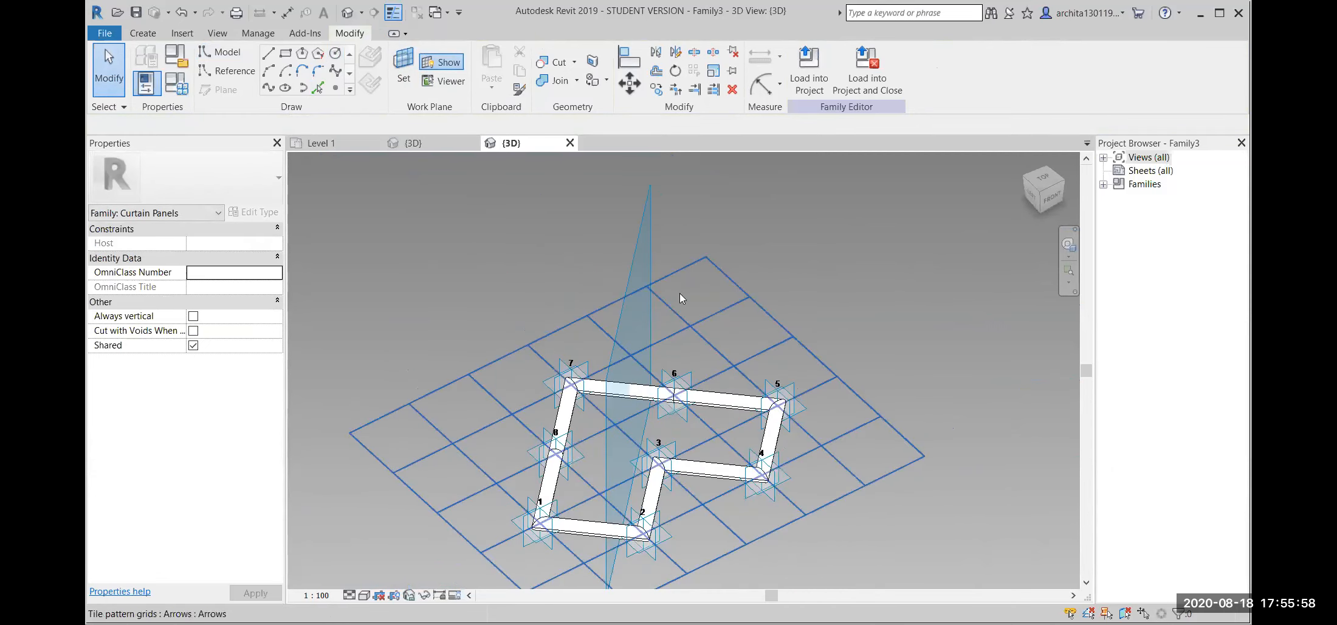
# Load the panel family into Family1 and apply Family3 to the box's Arrows-divided face.
pyautogui.click(812, 61)
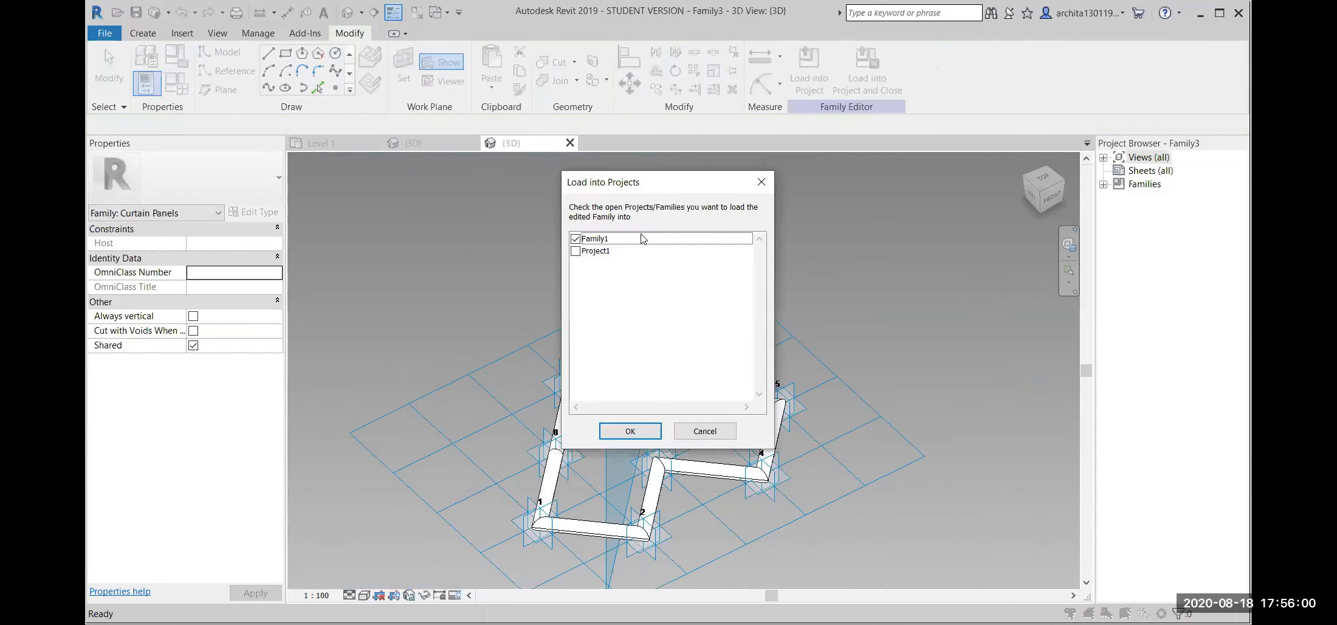
pyautogui.click(629, 432)
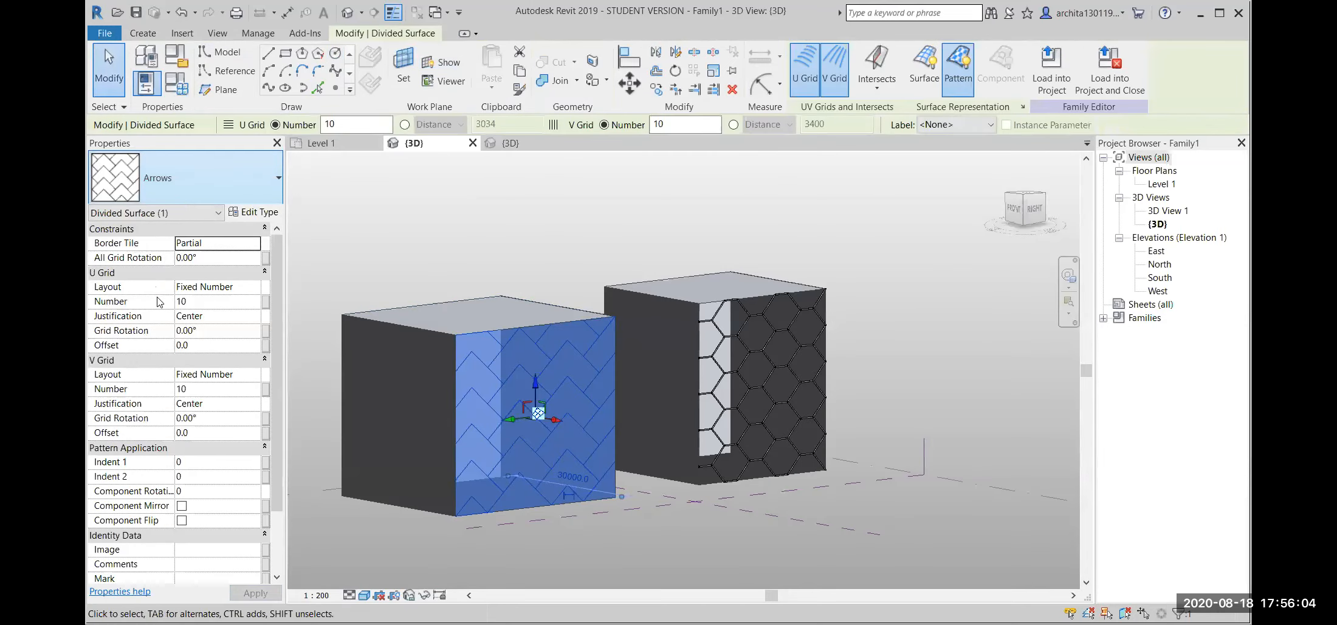
pyautogui.click(182, 177)
pyautogui.click(136, 422)
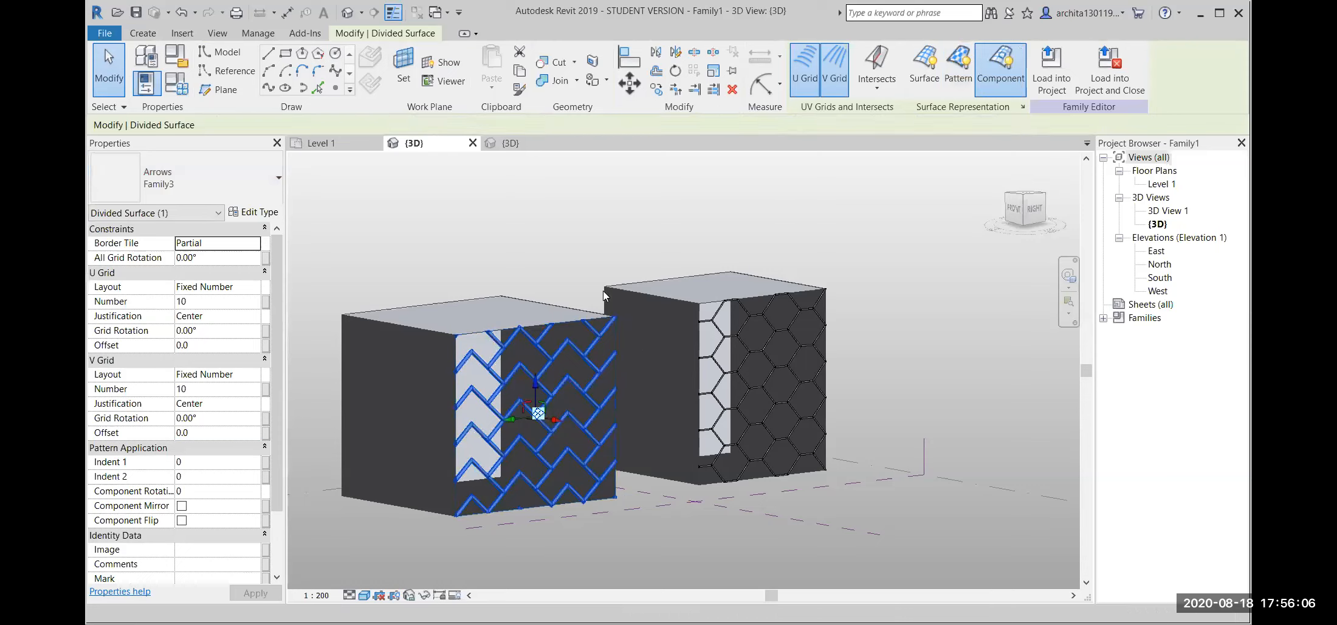
pyautogui.press('Escape')
# Examine the arrow panels on the box face, selecting the whole divided surface, then a single panel to check its available types.
pyautogui.keyDown('shift'); pyautogui.moveTo(461, 486); pyautogui.dragTo(528, 480, button='middle'); pyautogui.keyUp('shift')
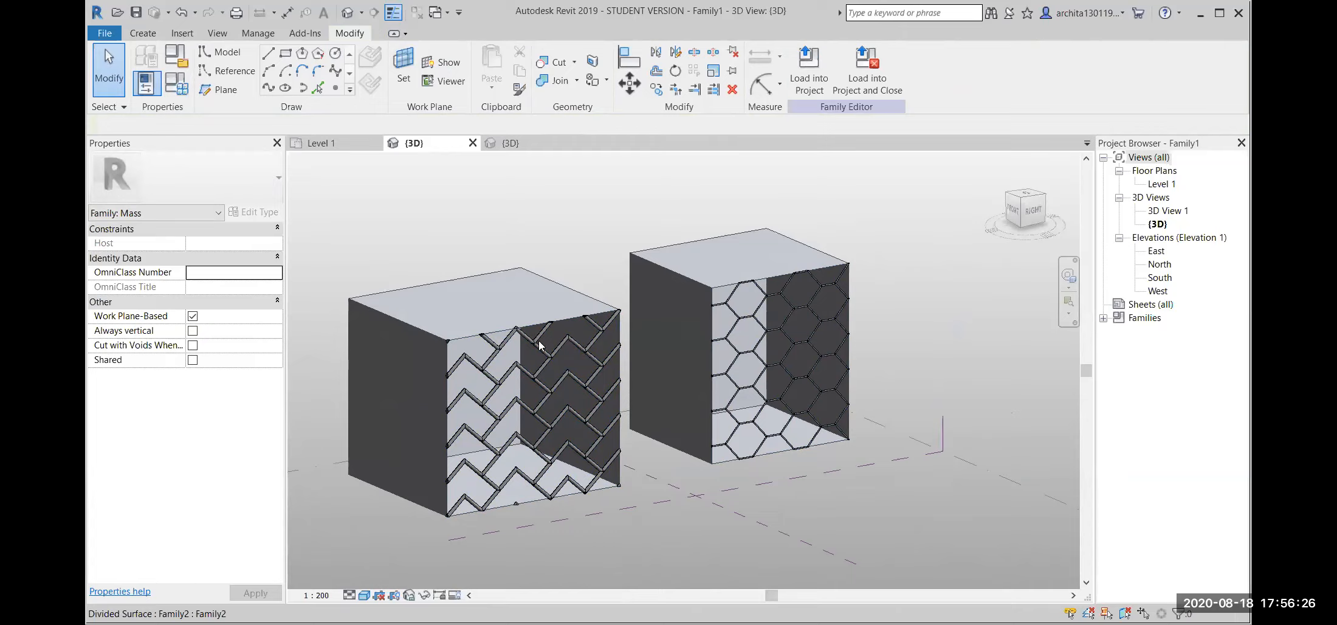
pyautogui.scroll(3, 491, 426)
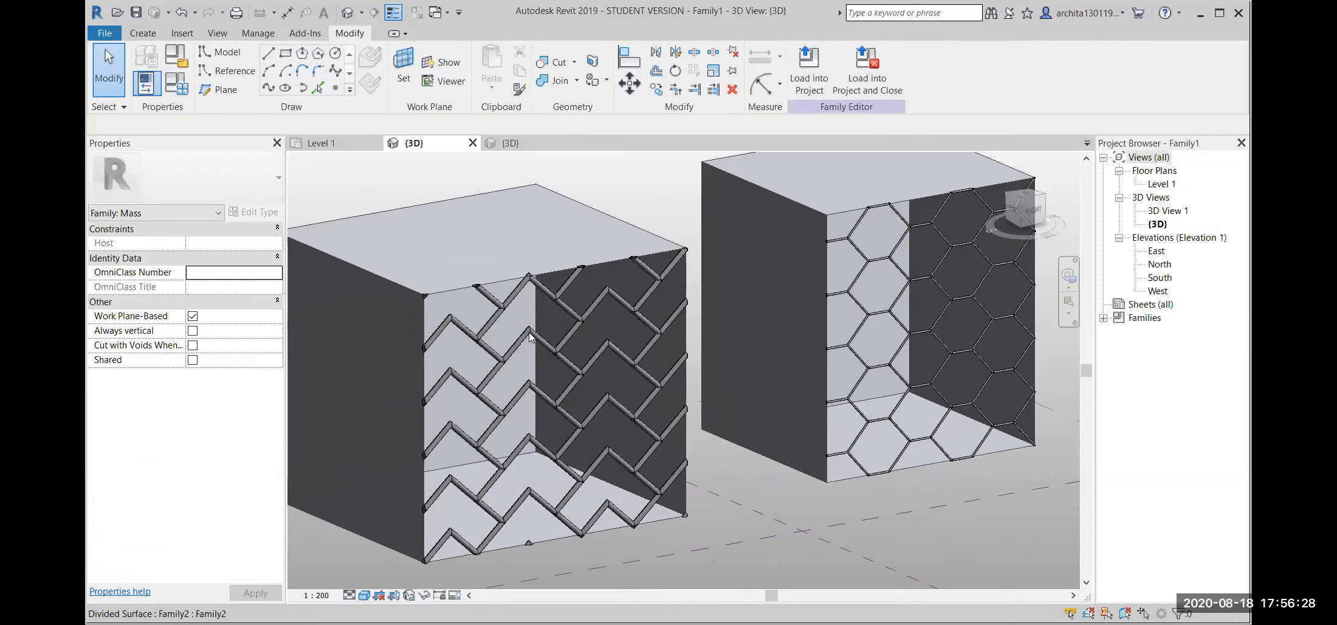
pyautogui.click(529, 336)
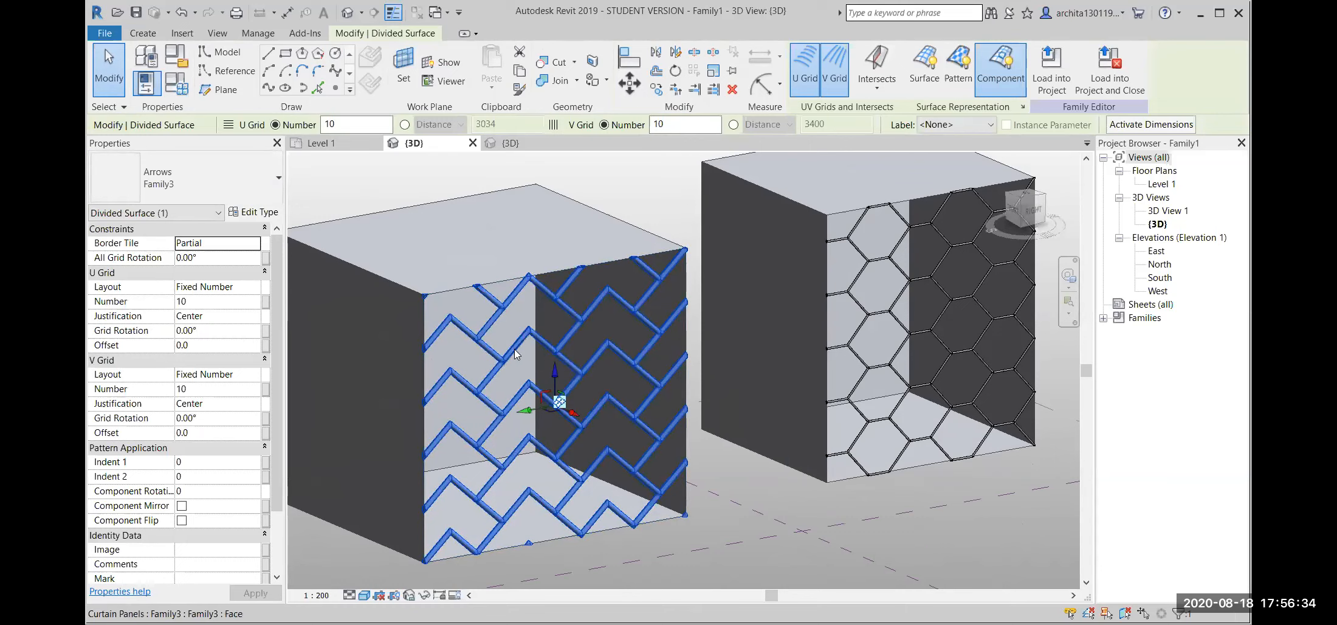
pyautogui.click(617, 180)
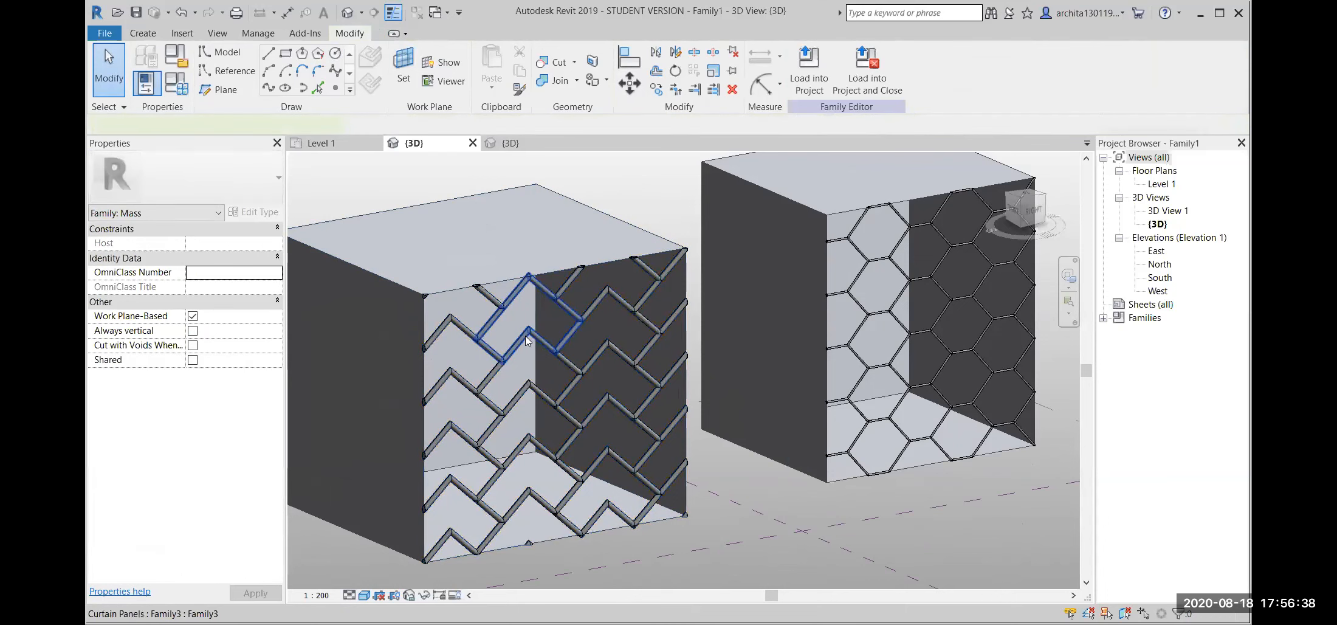
pyautogui.click(525, 335)
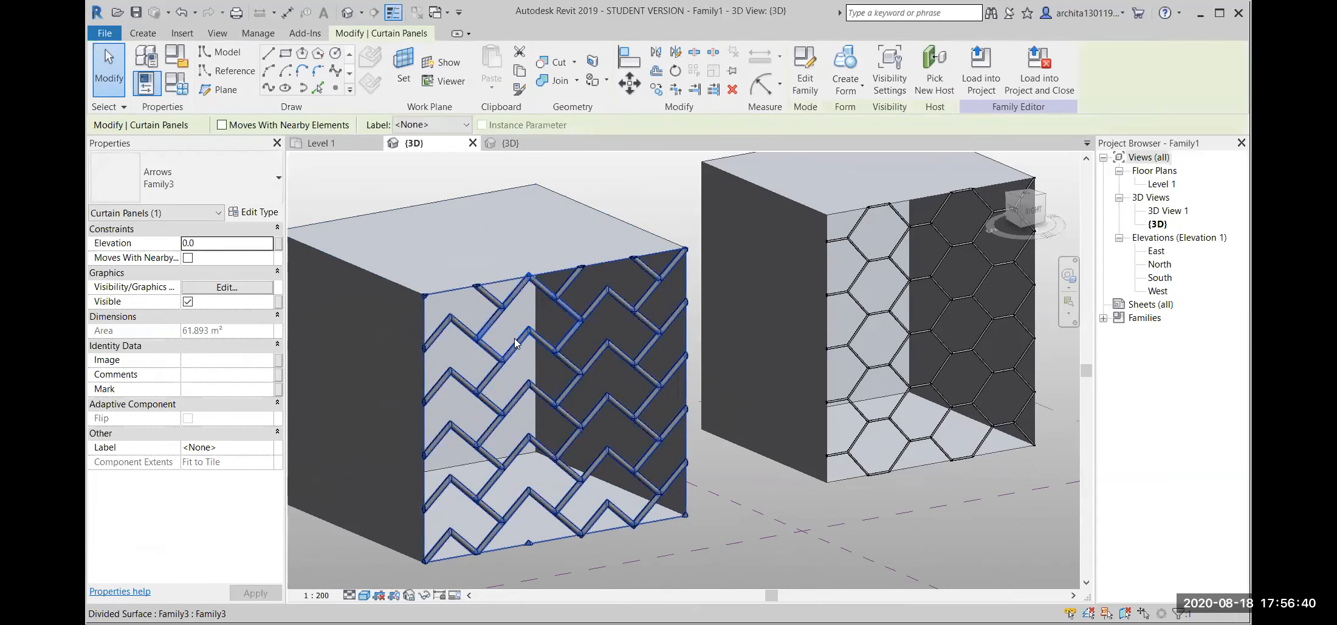
pyautogui.click(199, 180)
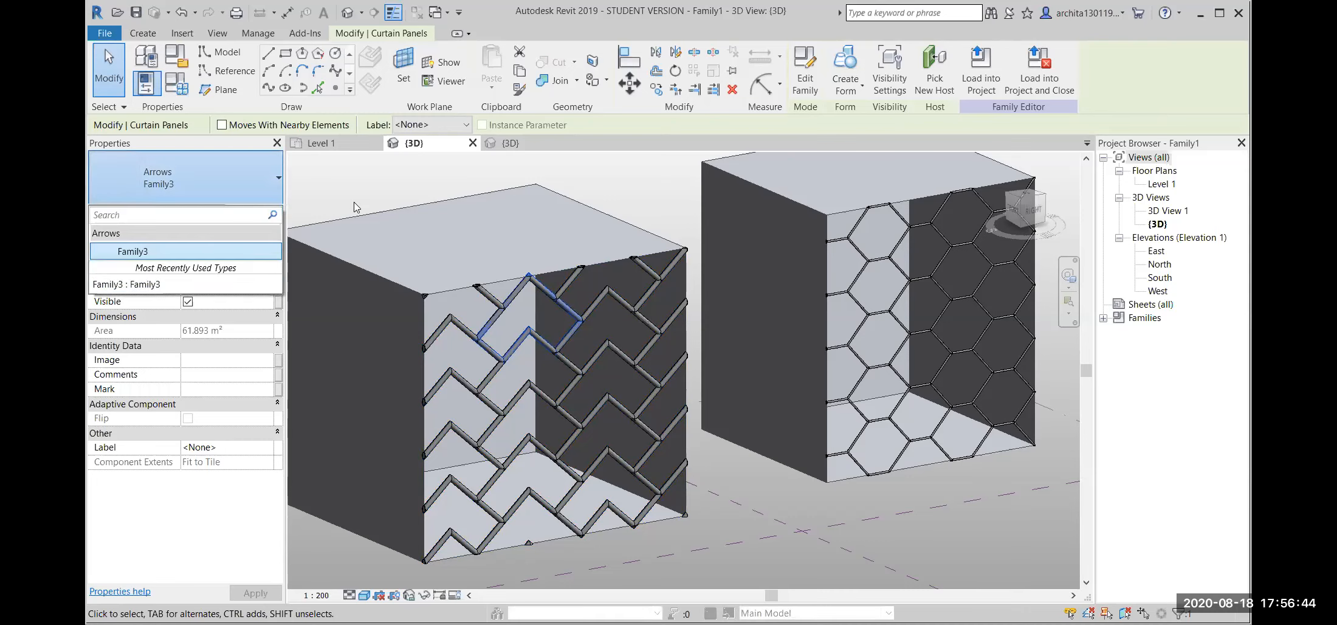
pyautogui.click(666, 220)
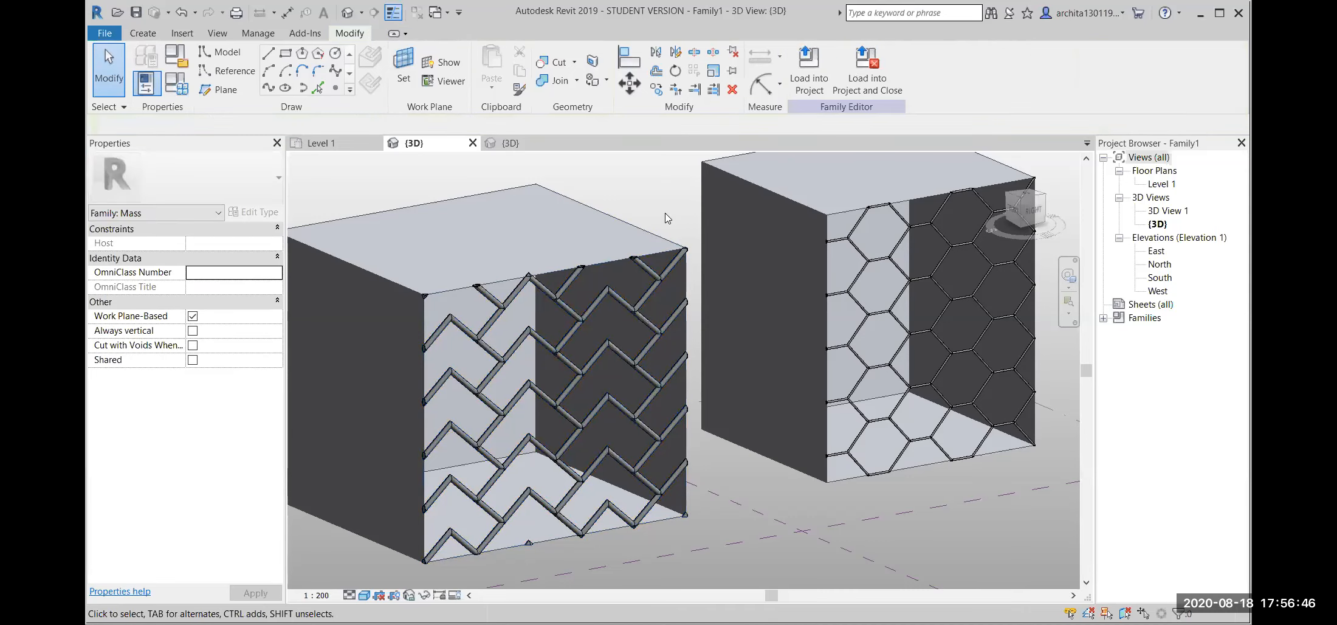
pyautogui.scroll(-1, 663, 216)
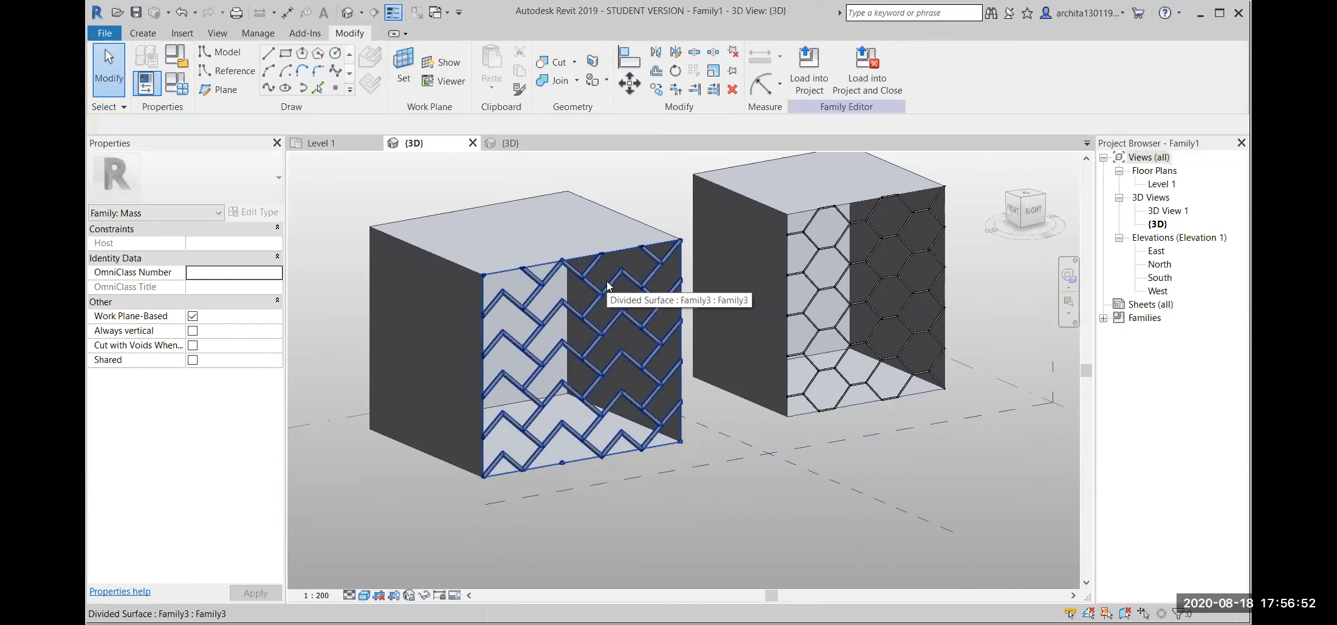
pyautogui.moveTo(594, 362); pyautogui.dragTo(568, 371, button='middle')
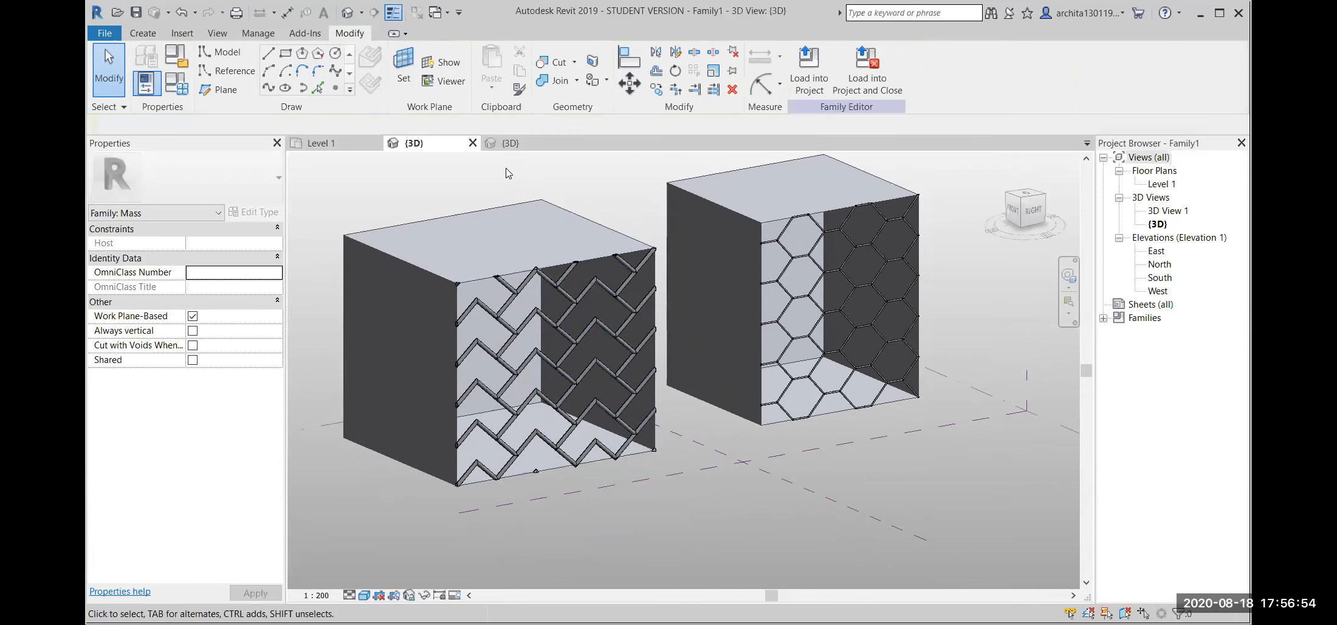
# Return to the Family3 view and start another family from the Metric Curtain Panel Pattern Based template.
pyautogui.click(512, 146)
pyautogui.scroll(-2, 641, 429)
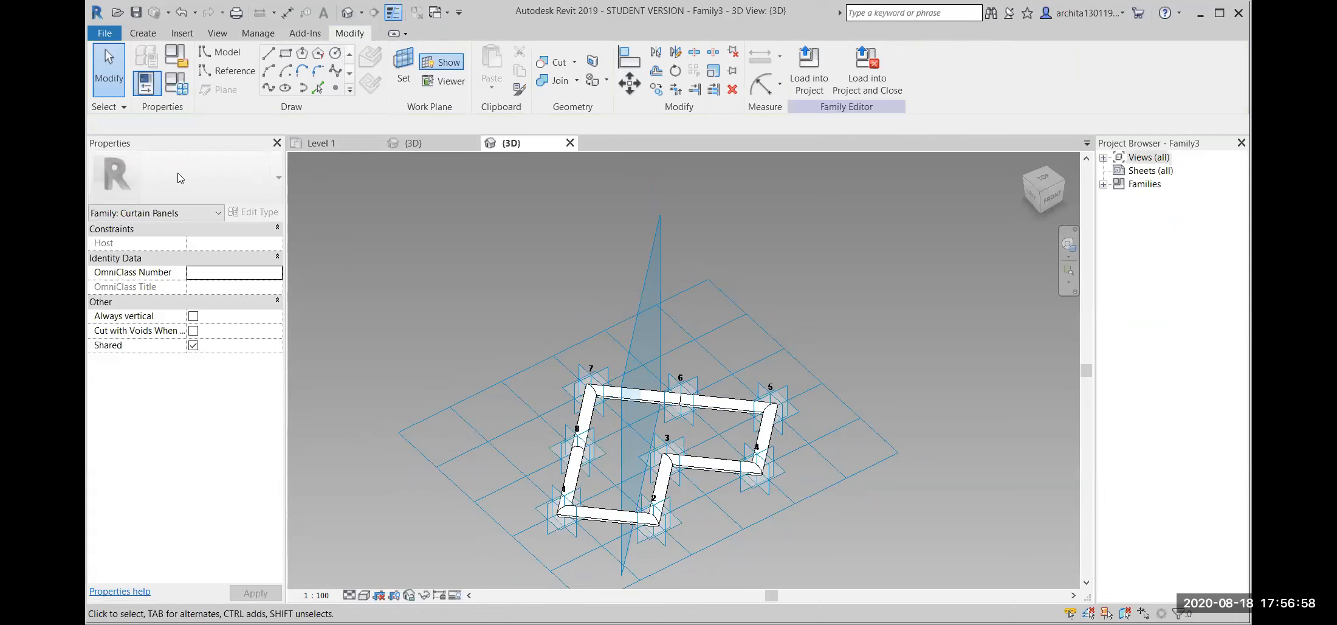
pyautogui.click(104, 32)
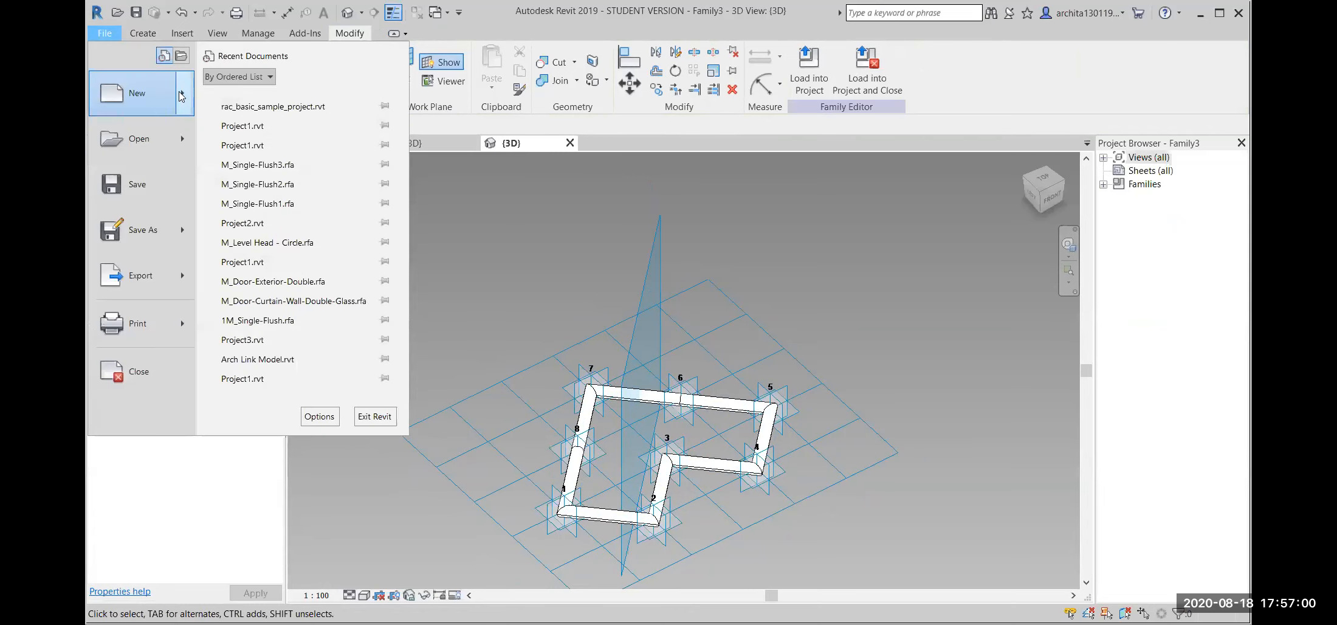
pyautogui.moveTo(137, 93)
pyautogui.click(297, 162)
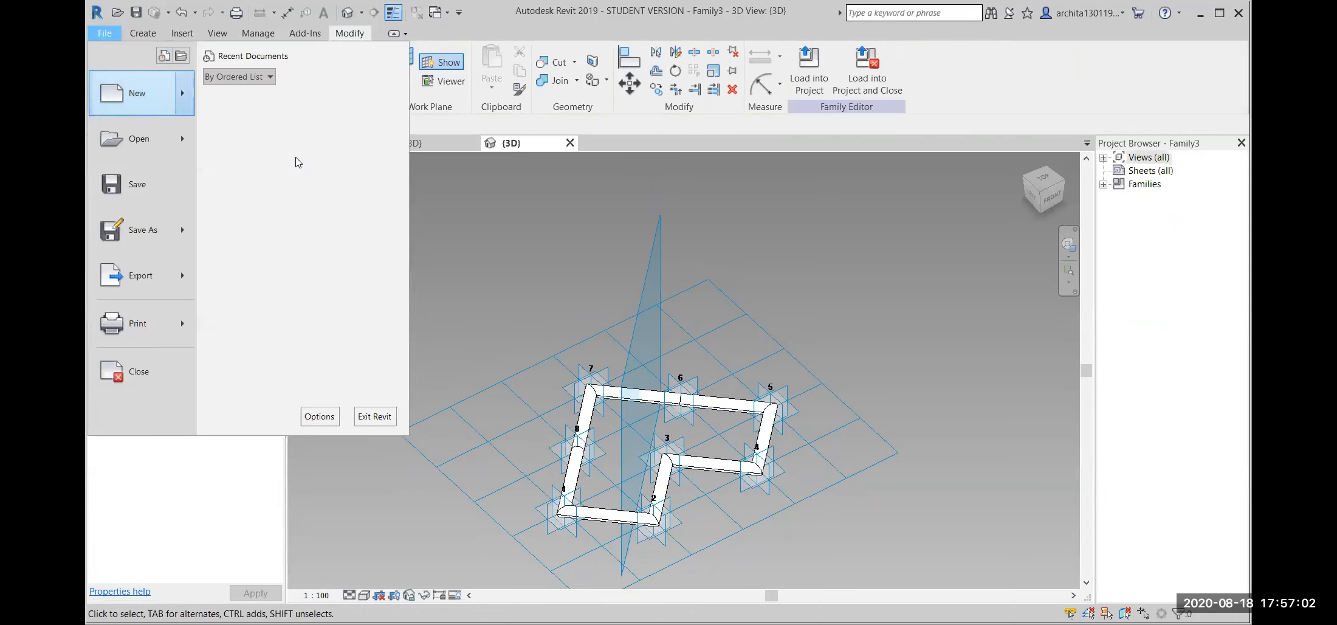
pyautogui.scroll(-10, 638, 401)
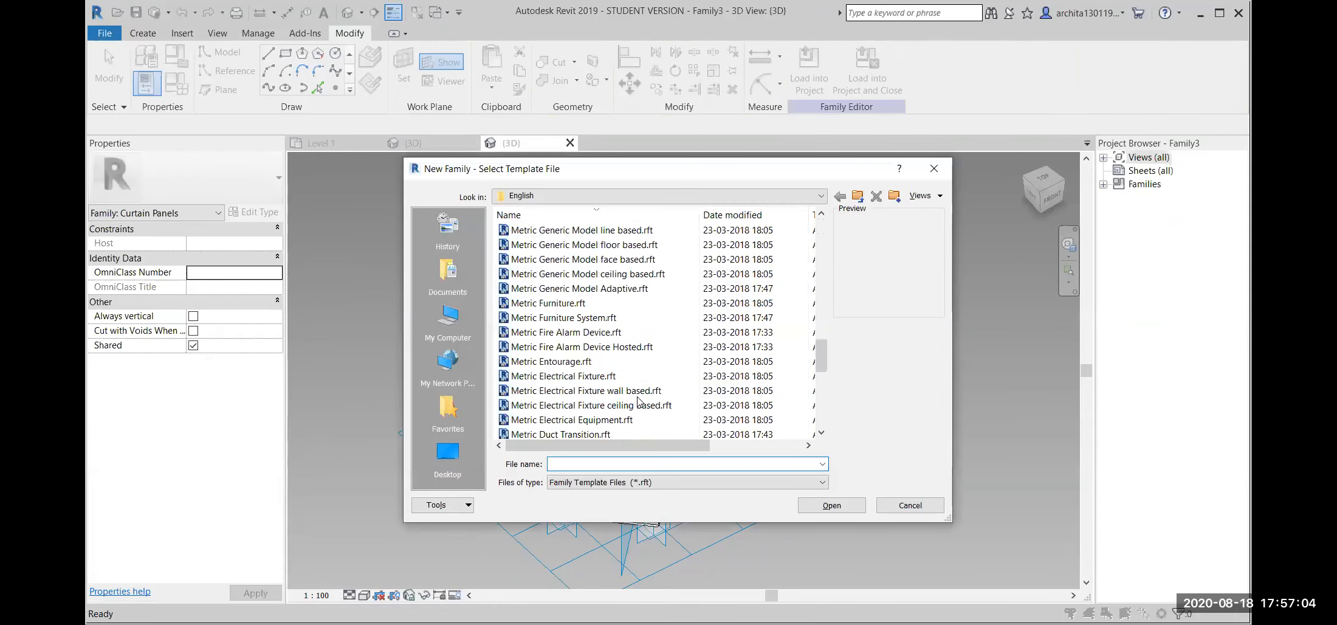
pyautogui.scroll(-5, 638, 401)
pyautogui.click(582, 289)
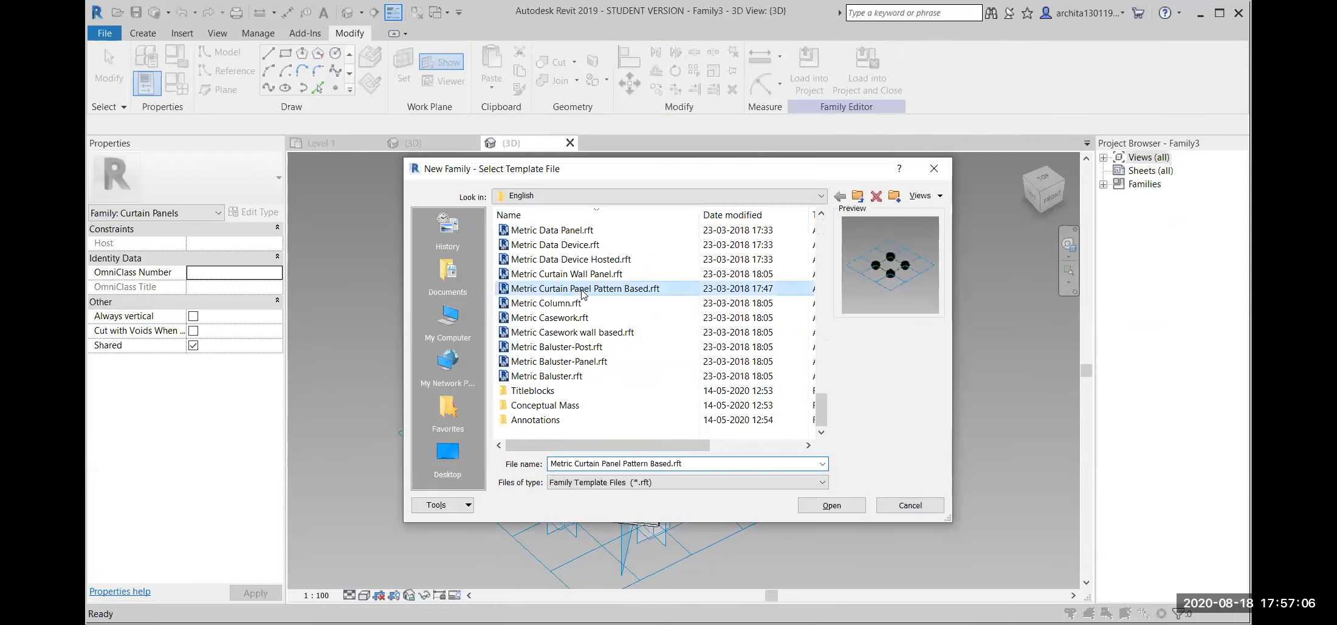
pyautogui.click(836, 506)
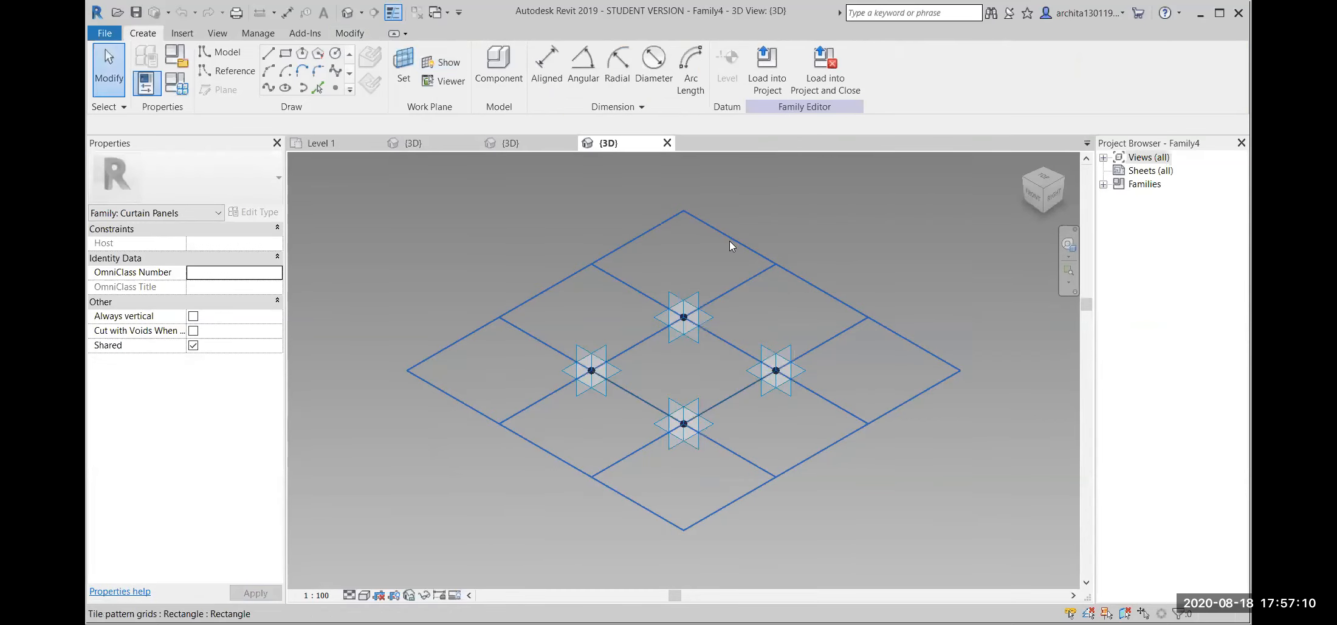
# Set the tile pattern grid of the second Arrows panel family to Arrows.
pyautogui.click(729, 239)
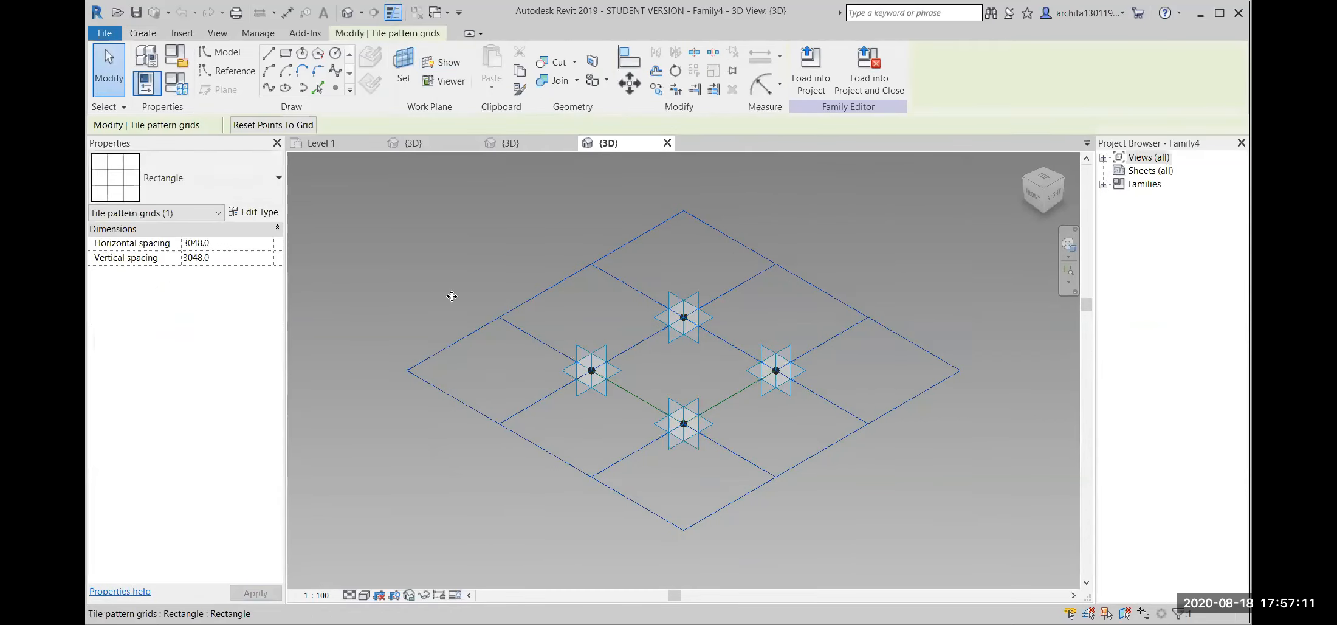
pyautogui.click(180, 193)
pyautogui.click(162, 354)
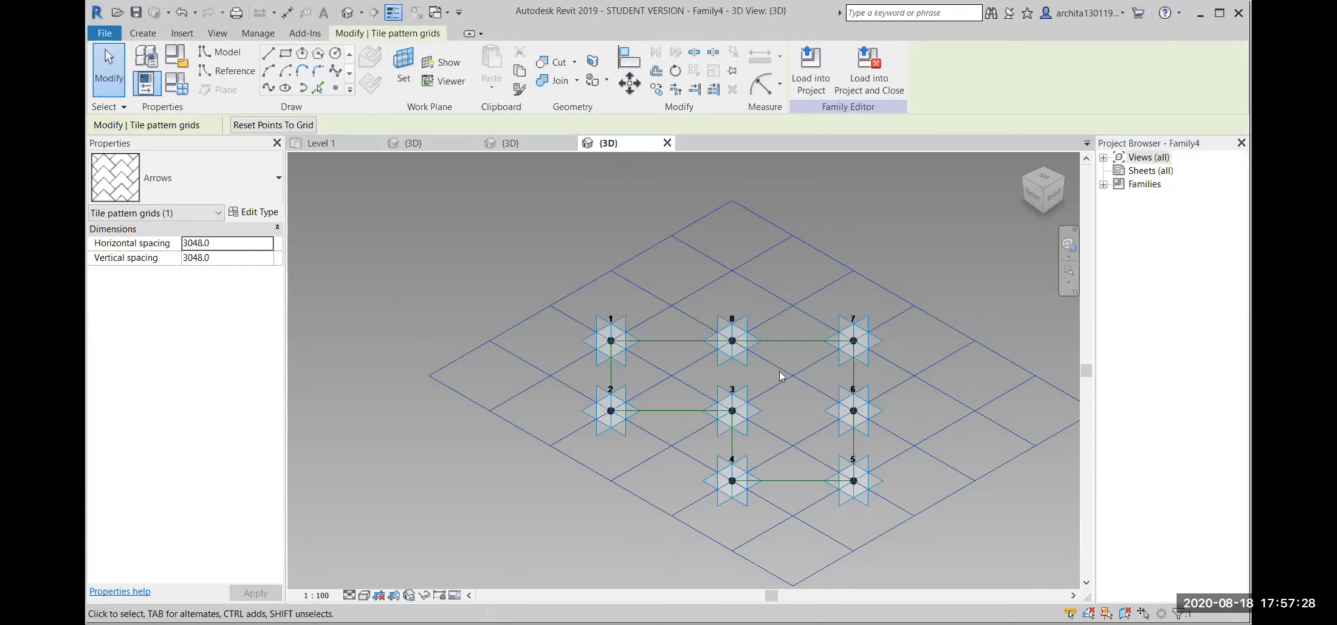
# Create a flat panel surface from the closed chain of reference lines in the Arrows pattern.
pyautogui.press('Tab')
pyautogui.click(674, 407)
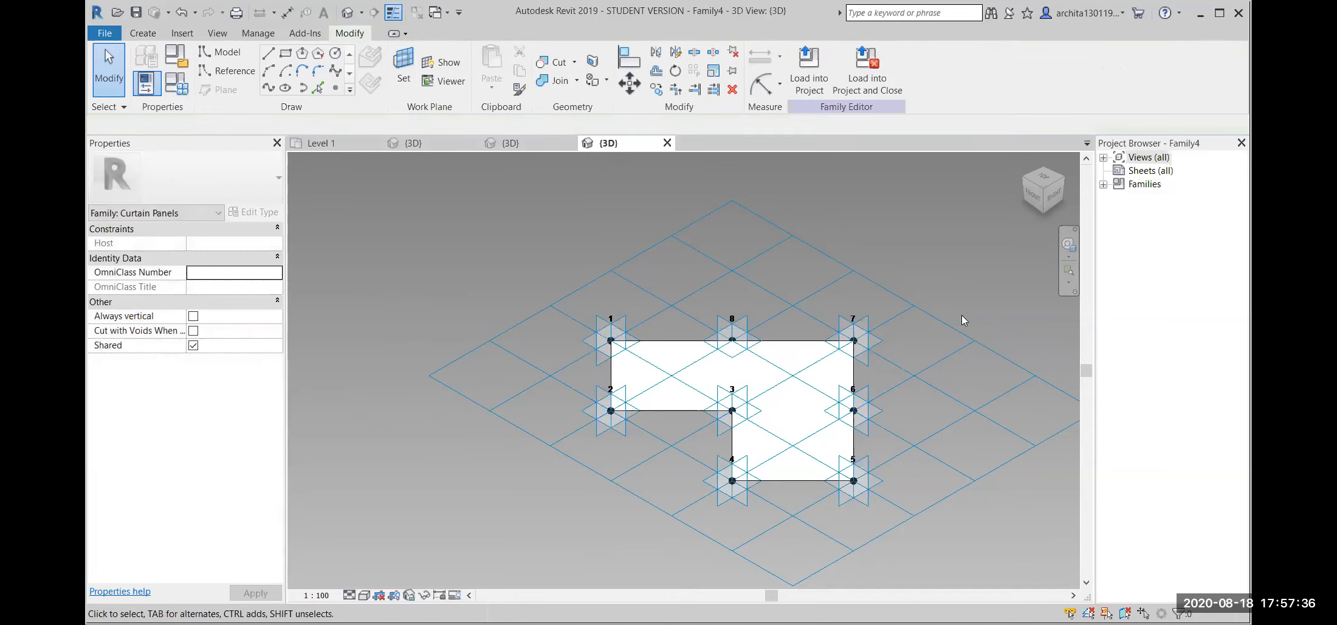
pyautogui.keyDown('shift'); pyautogui.moveTo(725, 462); pyautogui.dragTo(963, 453, button='middle'); pyautogui.keyUp('shift')
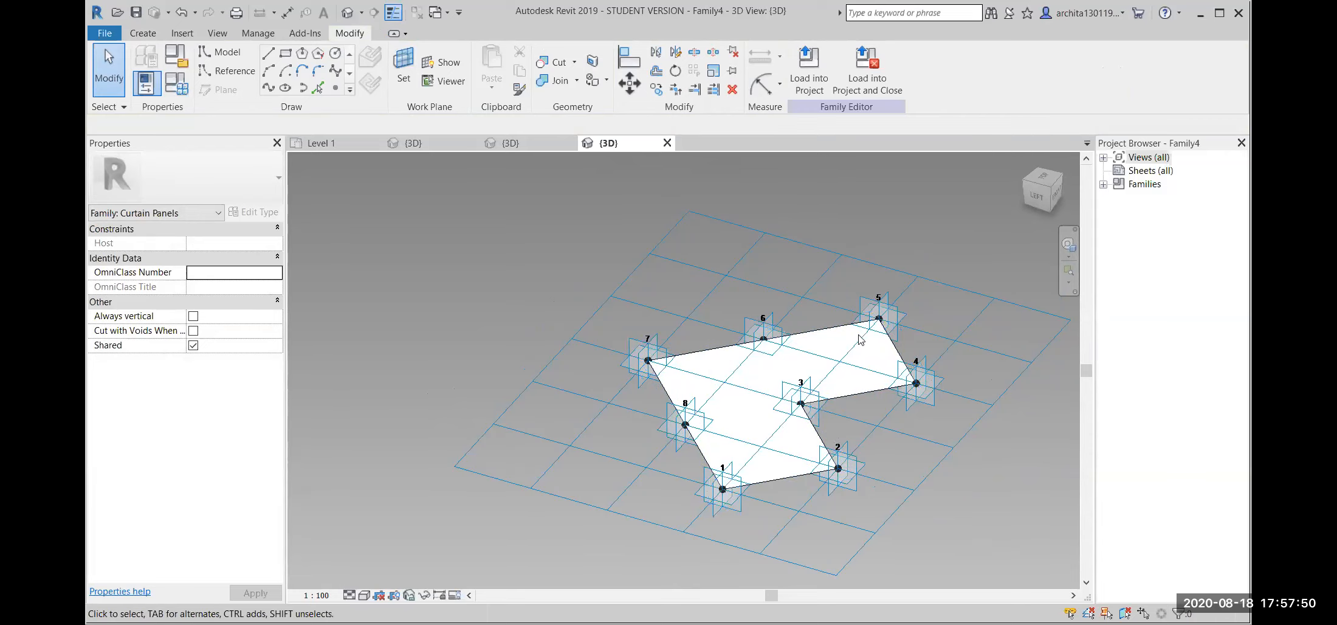
# Load the solid panel family into Family1 and change one arrow panel mid-face on the box to Family4.
pyautogui.press('Tab')
pyautogui.click(809, 70)
pyautogui.click(646, 431)
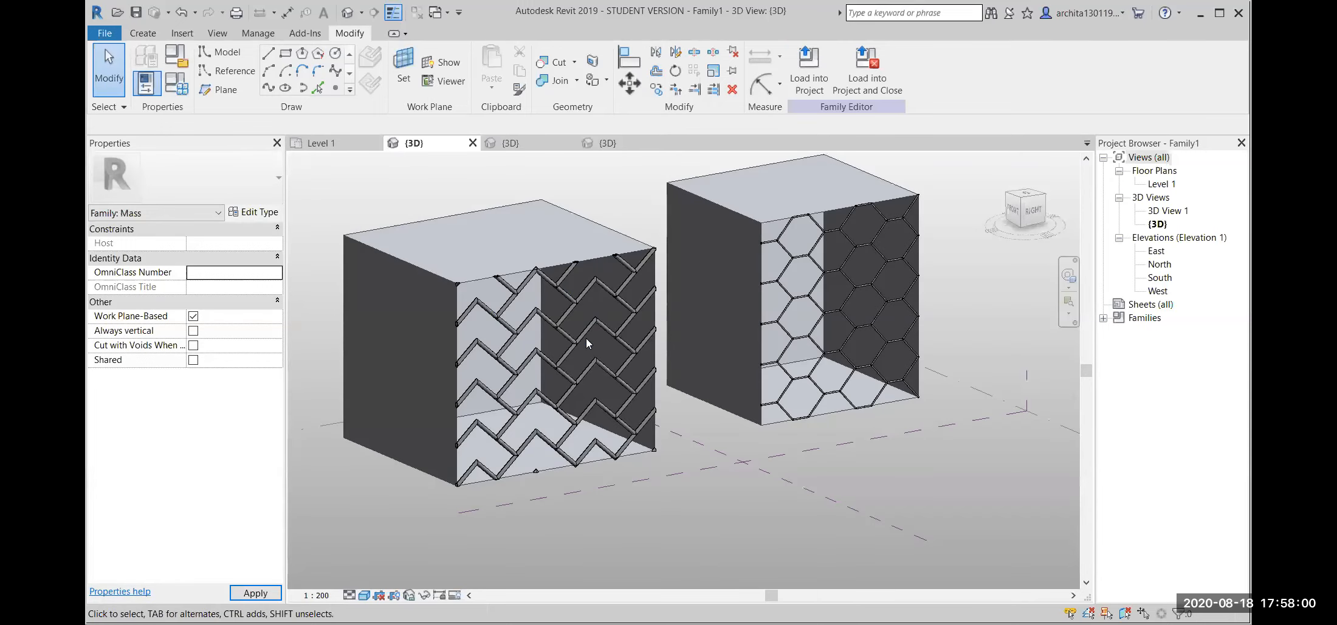
pyautogui.scroll(3, 544, 282)
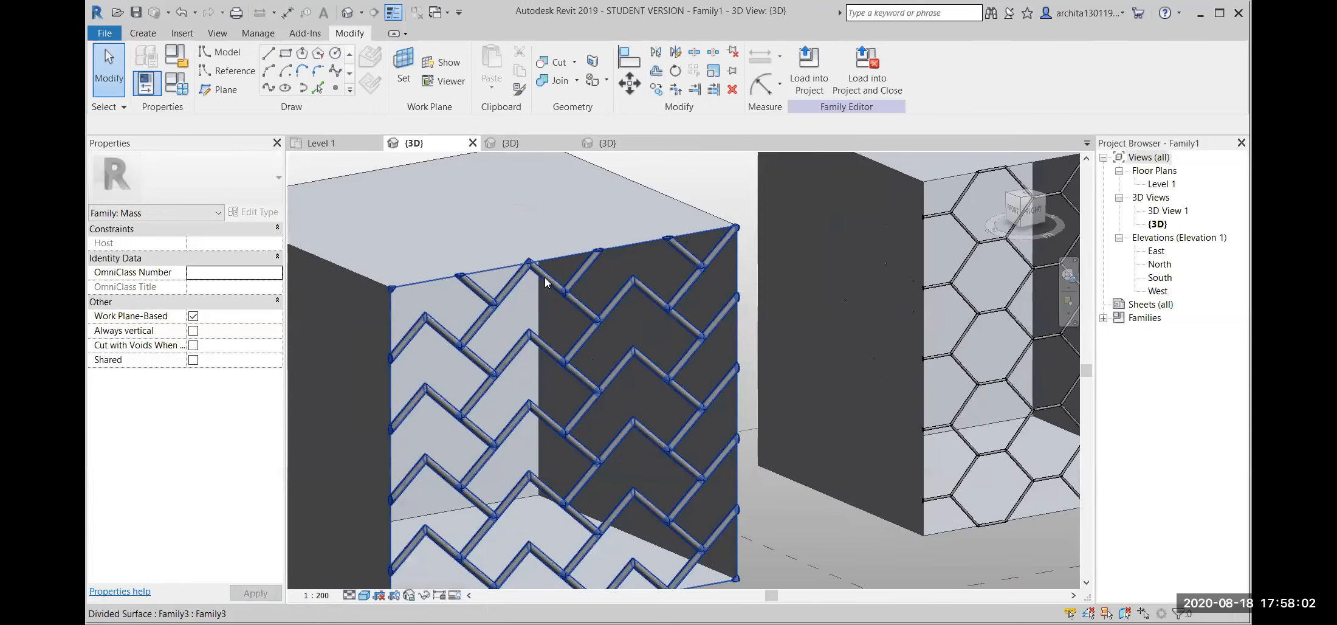
pyautogui.click(550, 365)
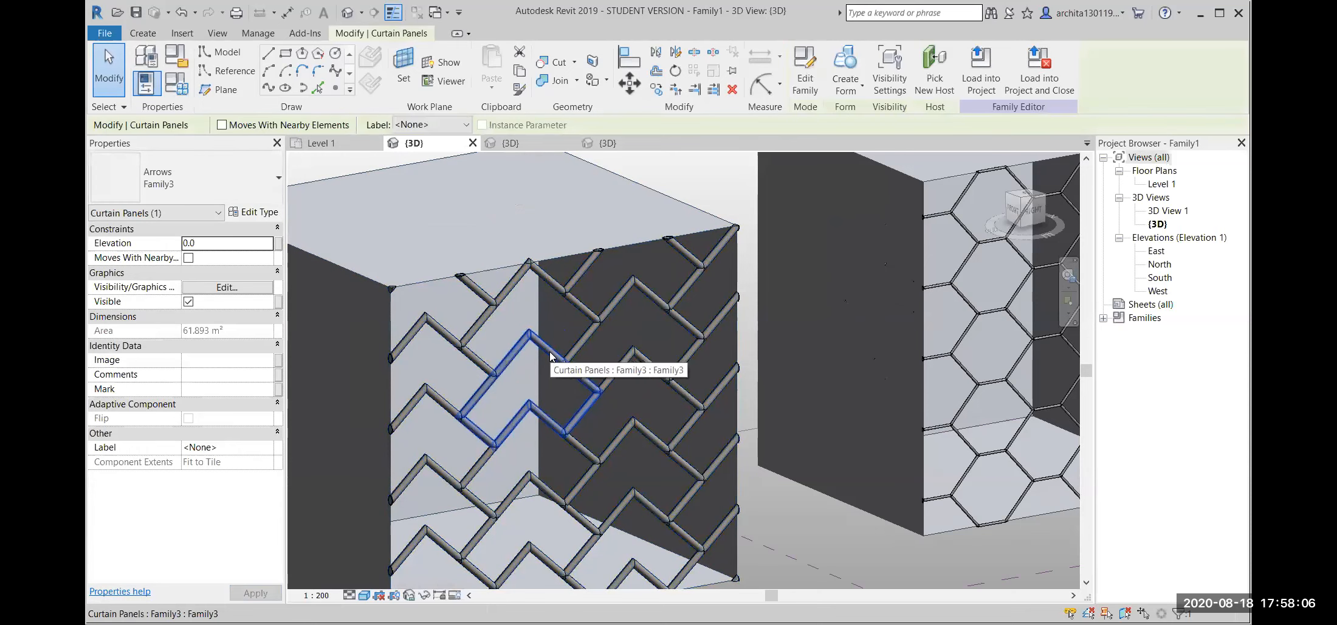
pyautogui.click(247, 190)
pyautogui.click(186, 267)
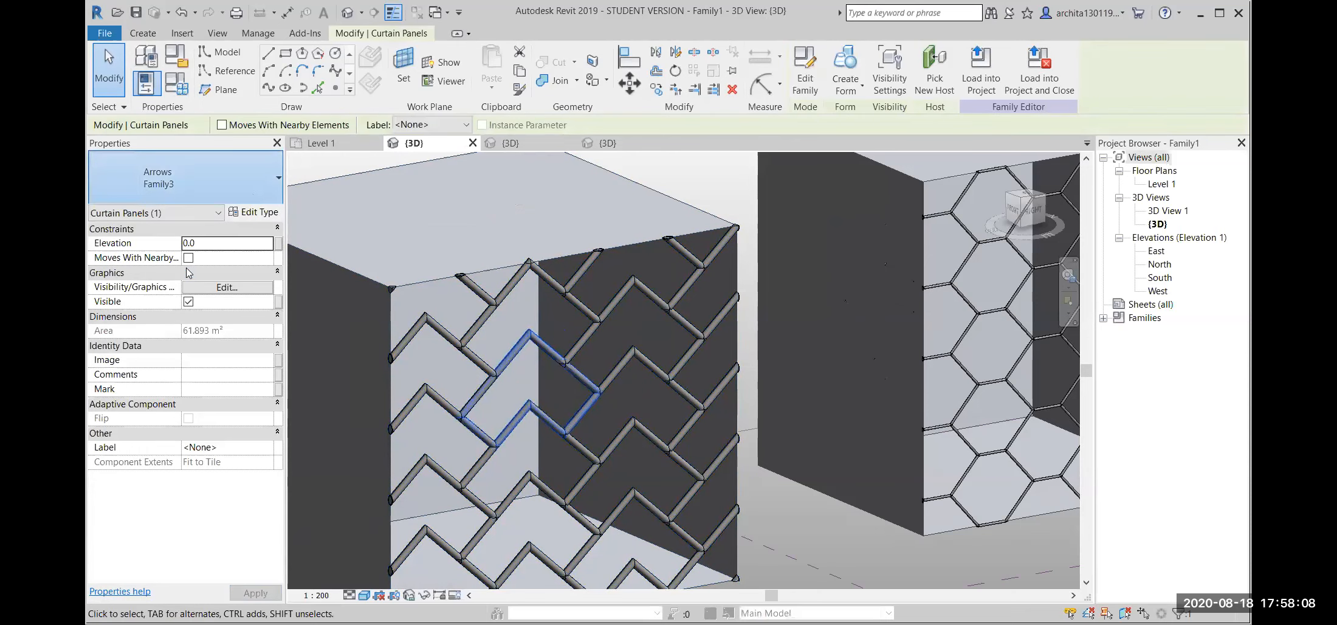
pyautogui.scroll(-3, 591, 396)
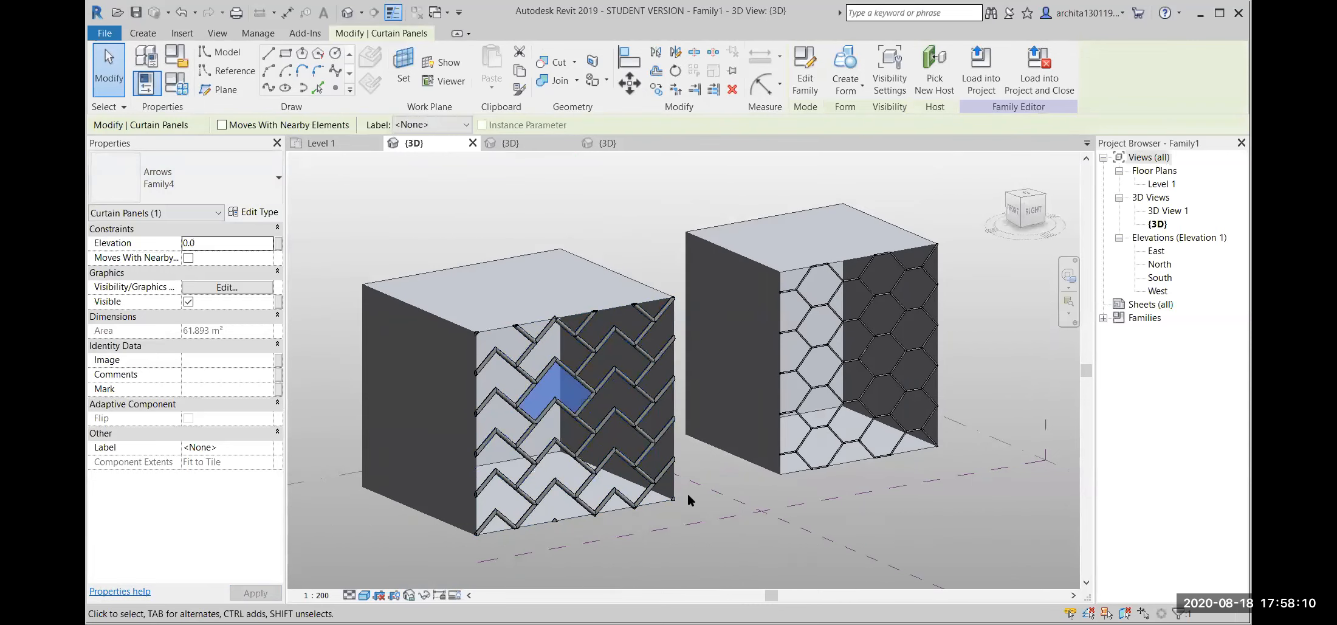
pyautogui.press('Escape')
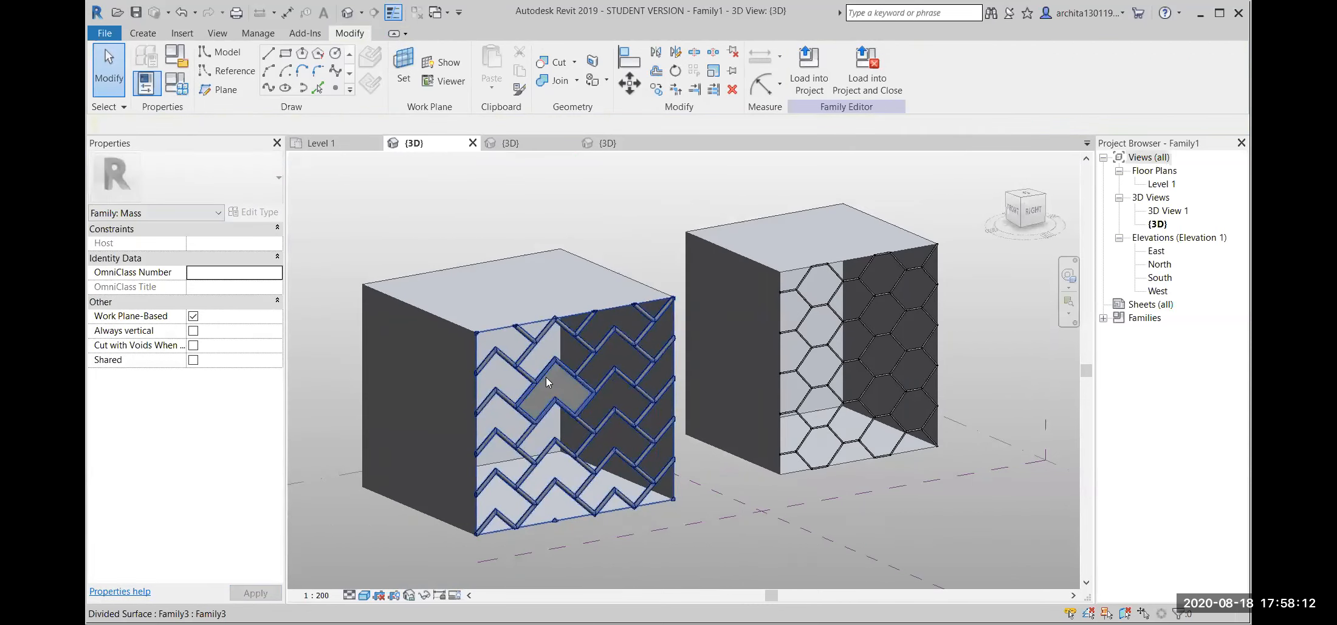
# Change two more arrow panels in the lower part of the box face to Family4.
pyautogui.scroll(2, 563, 461)
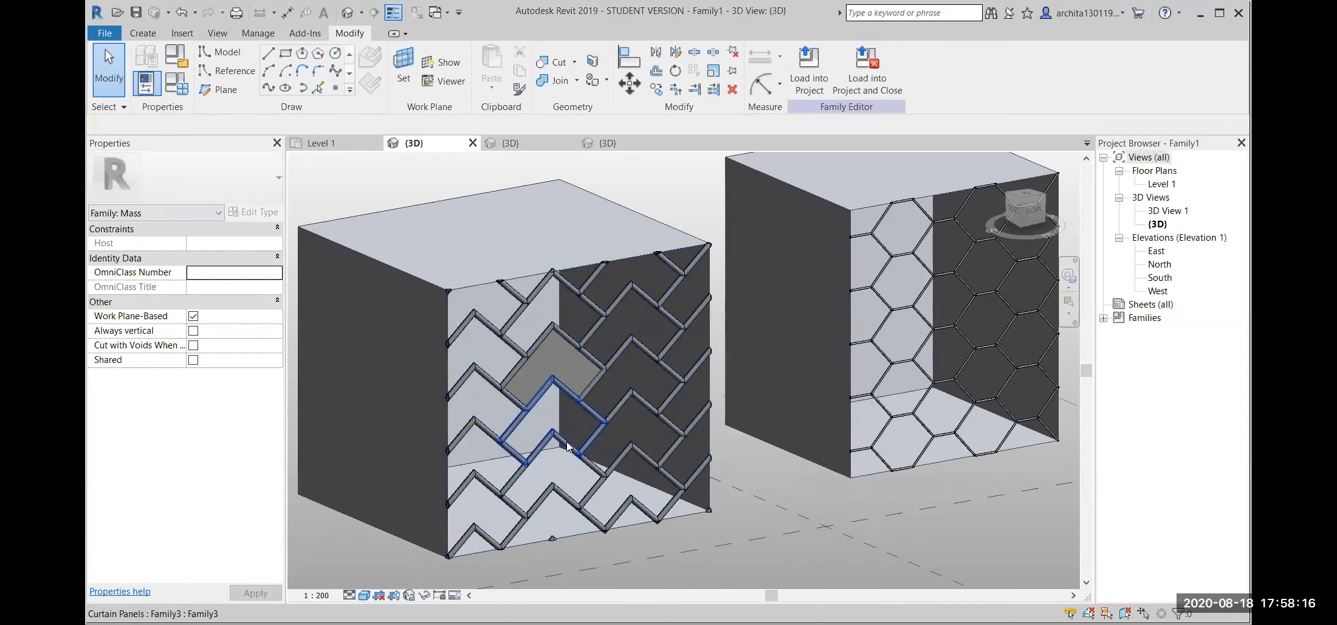
pyautogui.click(567, 447)
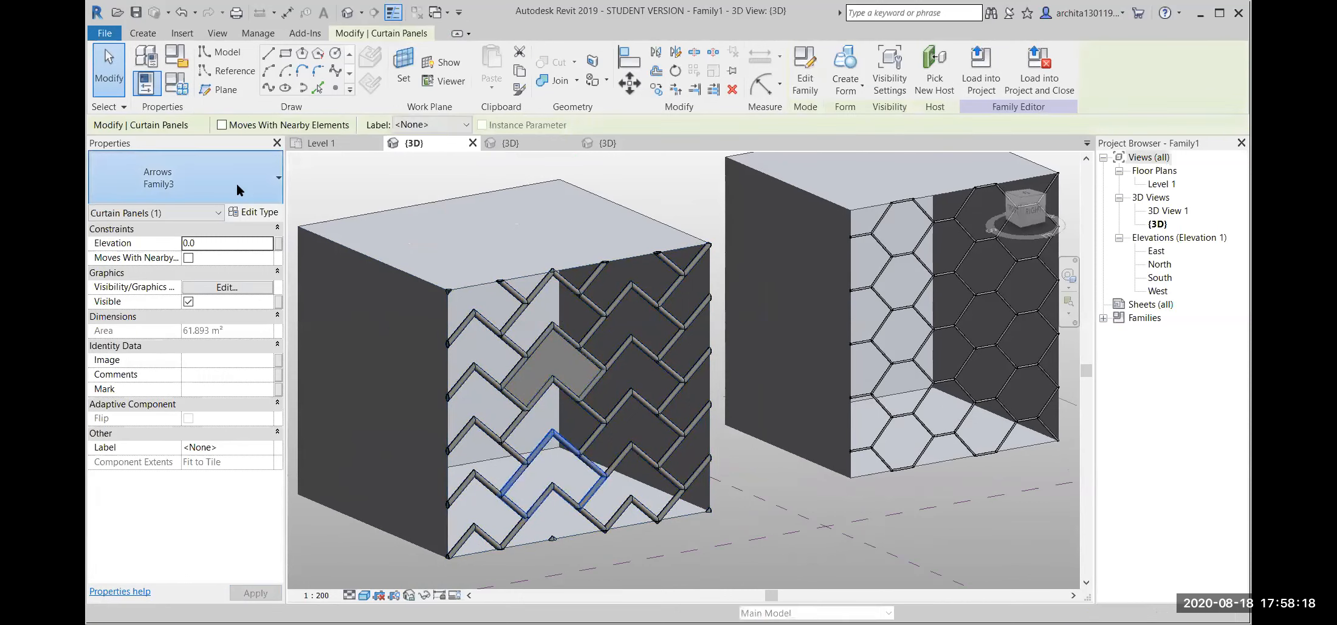
pyautogui.click(240, 189)
pyautogui.click(149, 269)
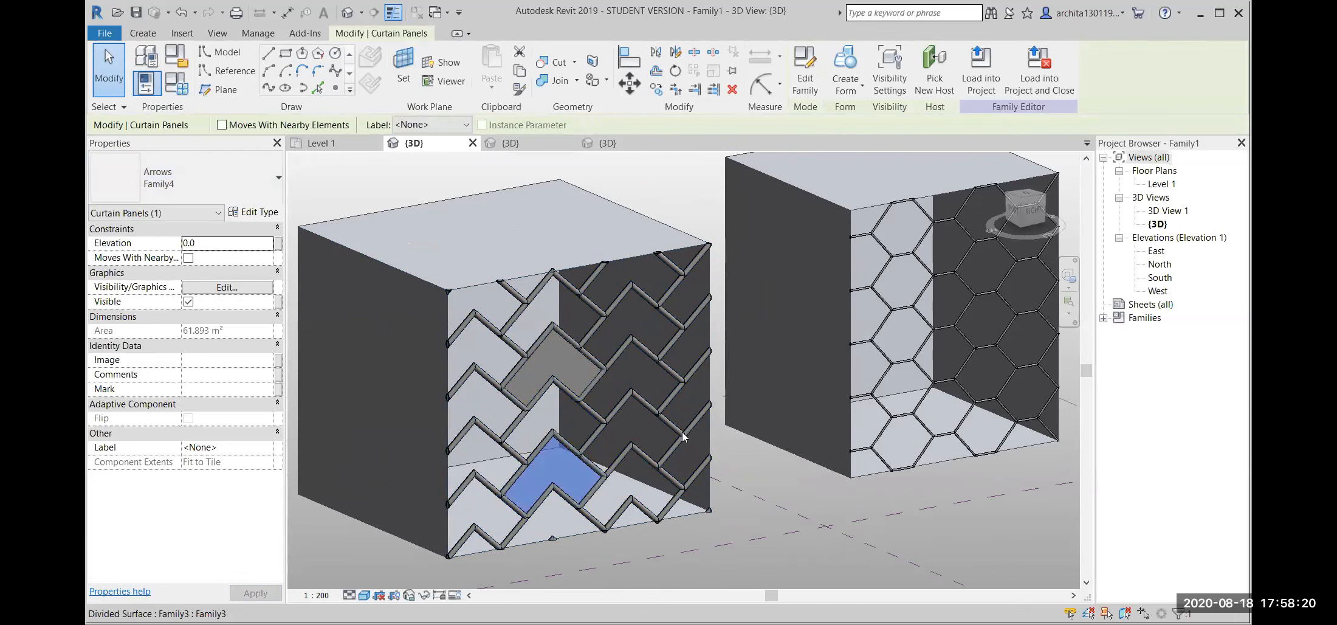
pyautogui.click(634, 399)
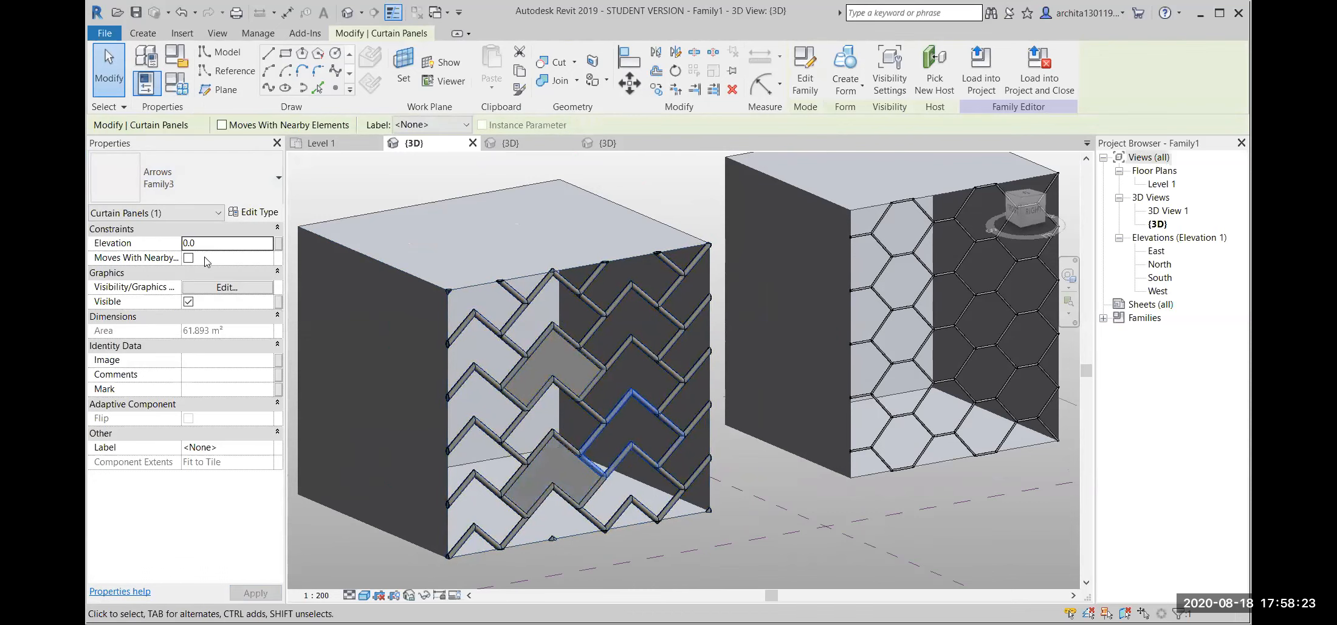
pyautogui.click(155, 173)
pyautogui.click(774, 544)
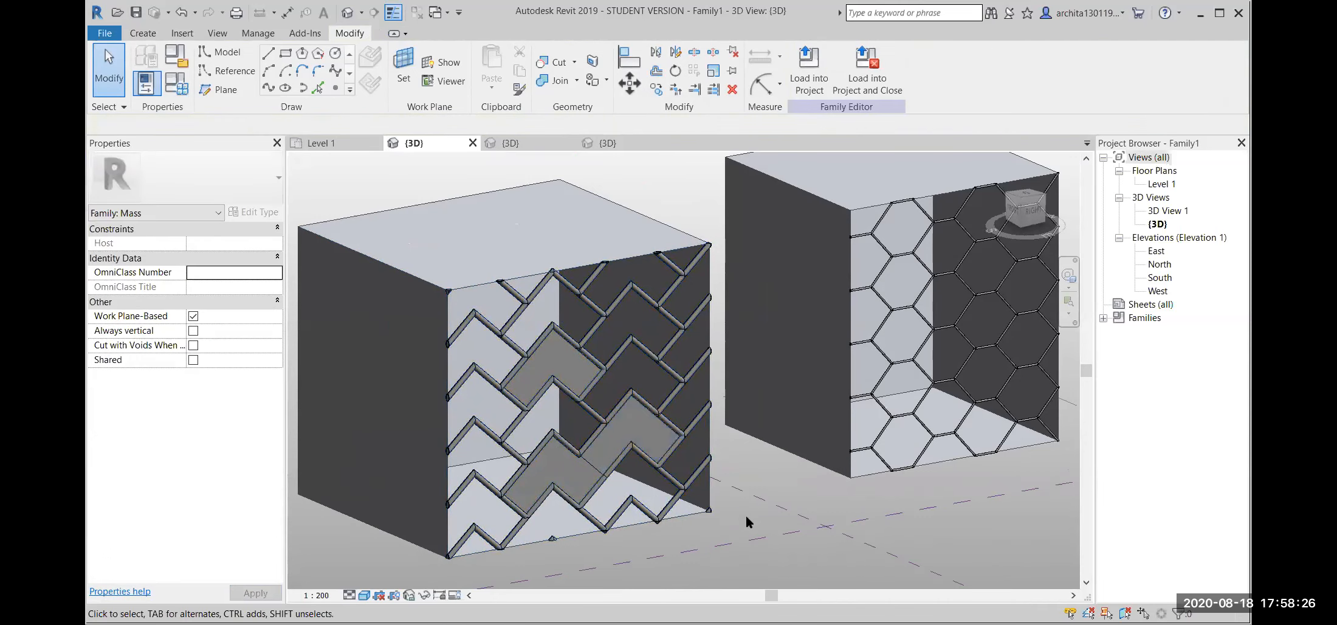
# Change the cropped arrow panel at the upper corner of the box face to Family4.
pyautogui.scroll(-1, 719, 511)
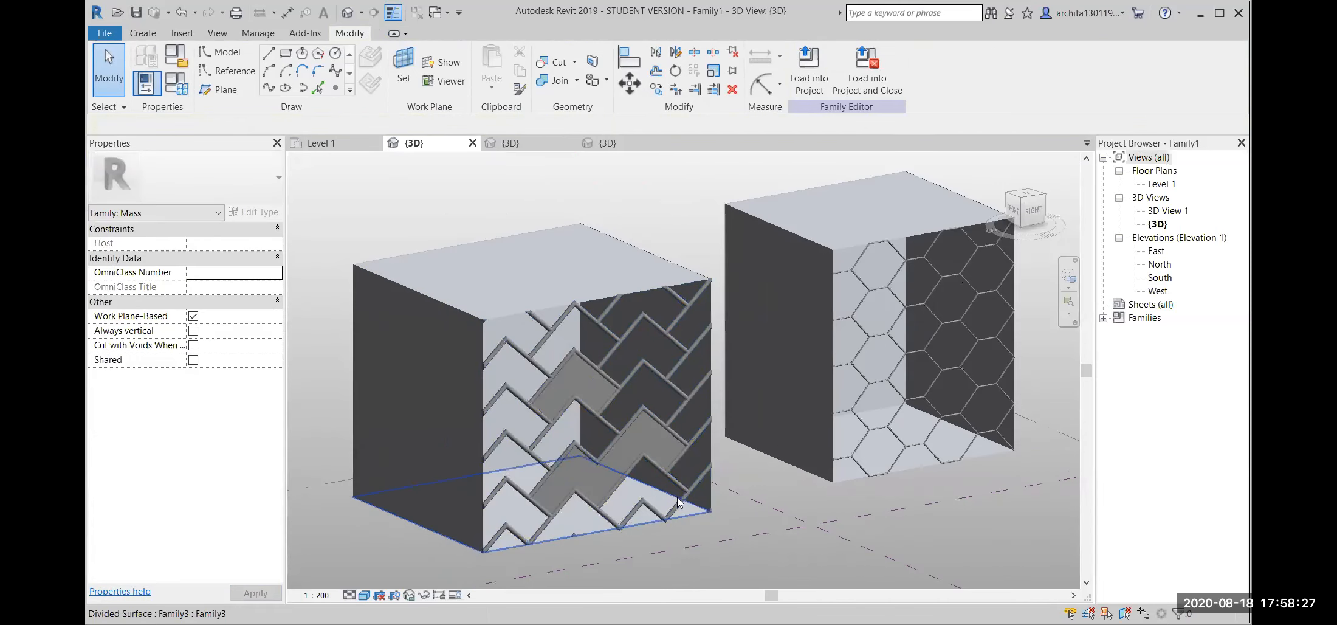
pyautogui.click(692, 306)
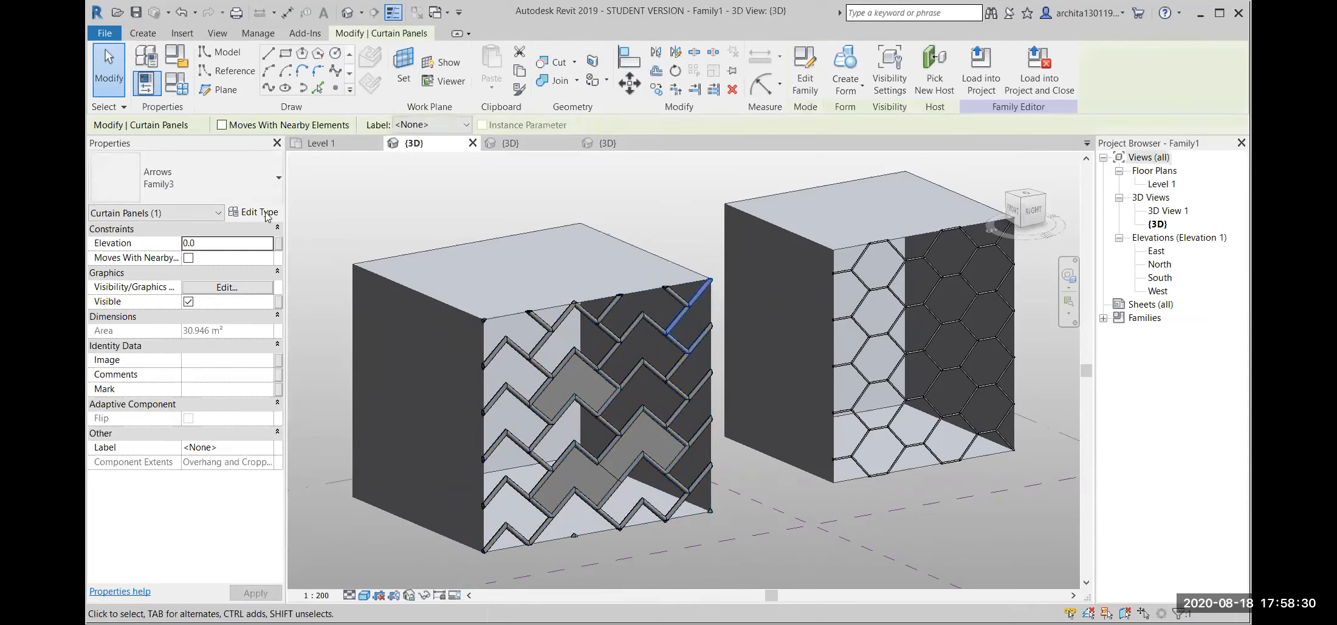
pyautogui.click(221, 183)
pyautogui.click(180, 269)
pyautogui.scroll(-1, 636, 426)
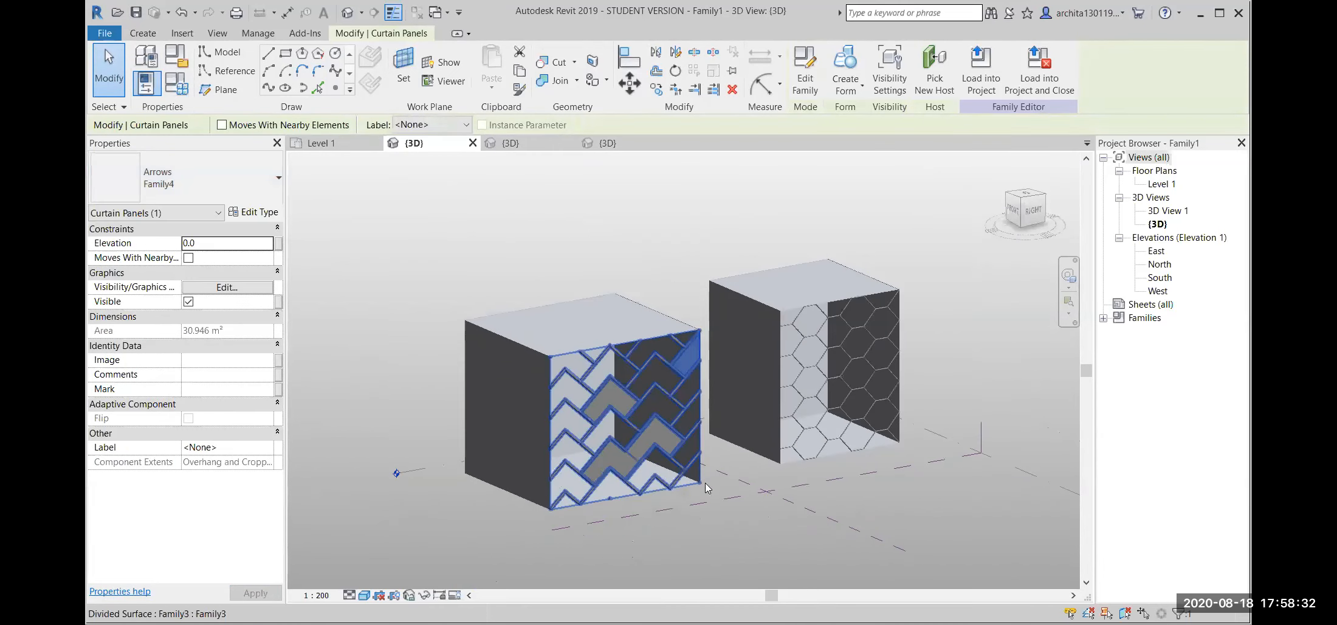
pyautogui.click(707, 527)
pyautogui.scroll(2, 707, 527)
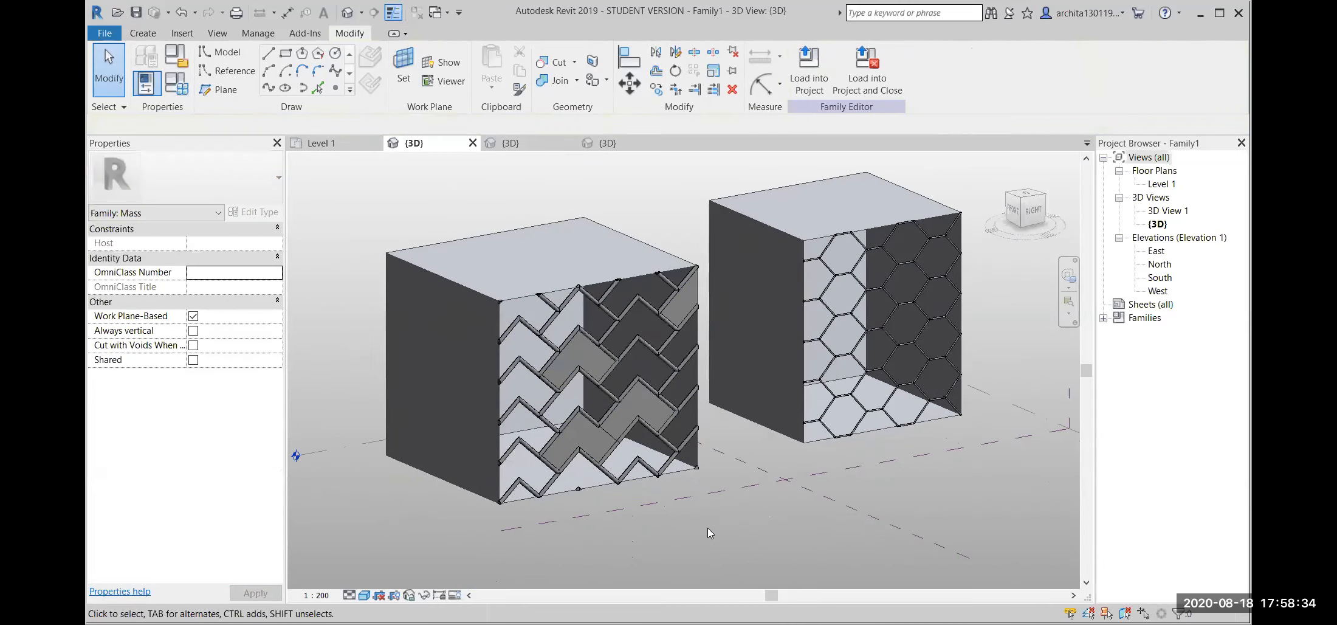
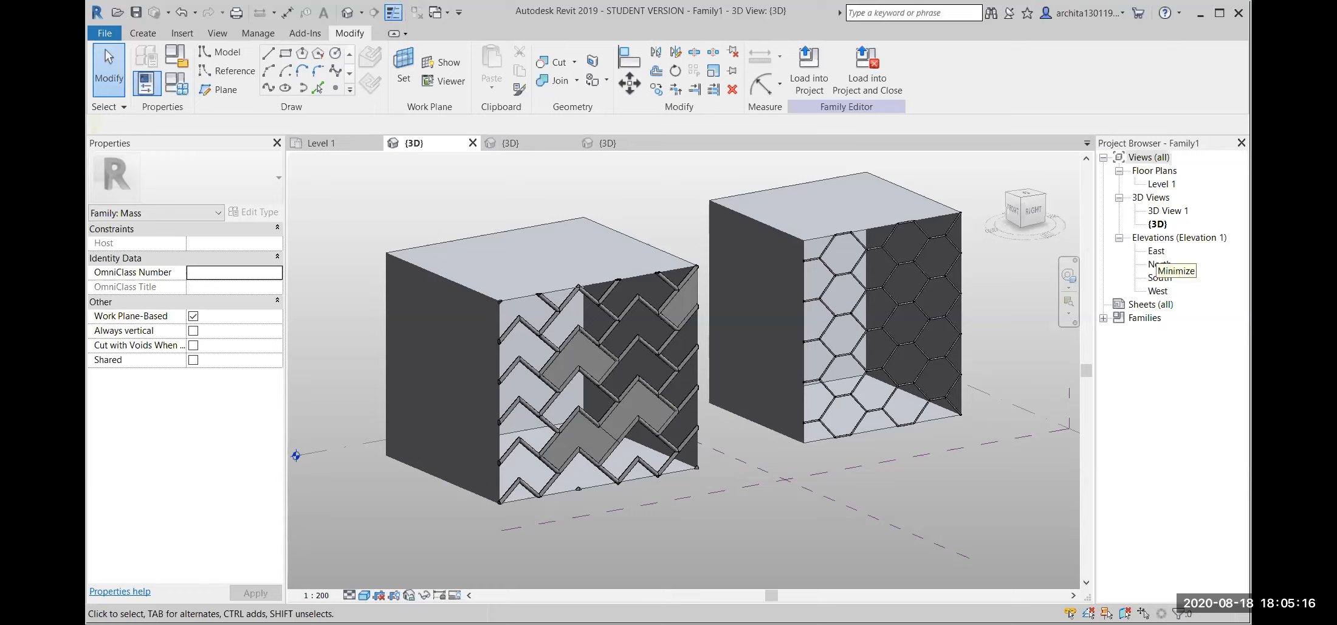
# Examine the arrow-panelled and hexagon-panelled boxes from several angles.
pyautogui.scroll(-3, 501, 353)
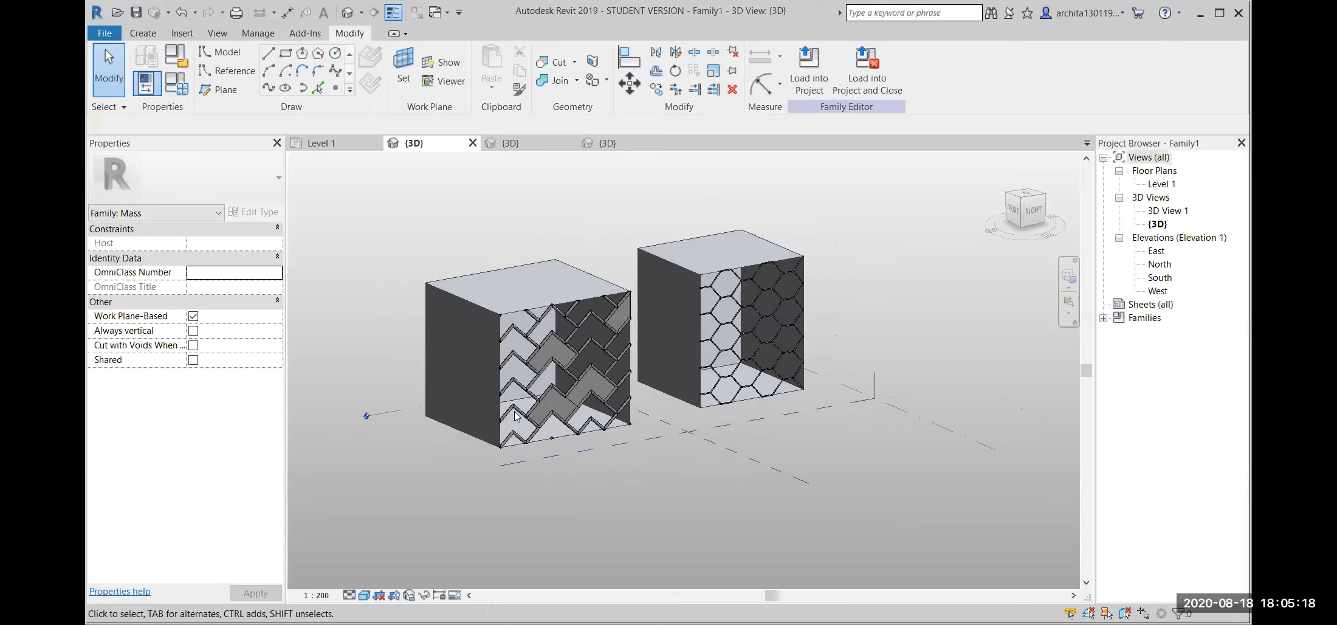
pyautogui.scroll(1, 613, 424)
pyautogui.scroll(-1, 583, 437)
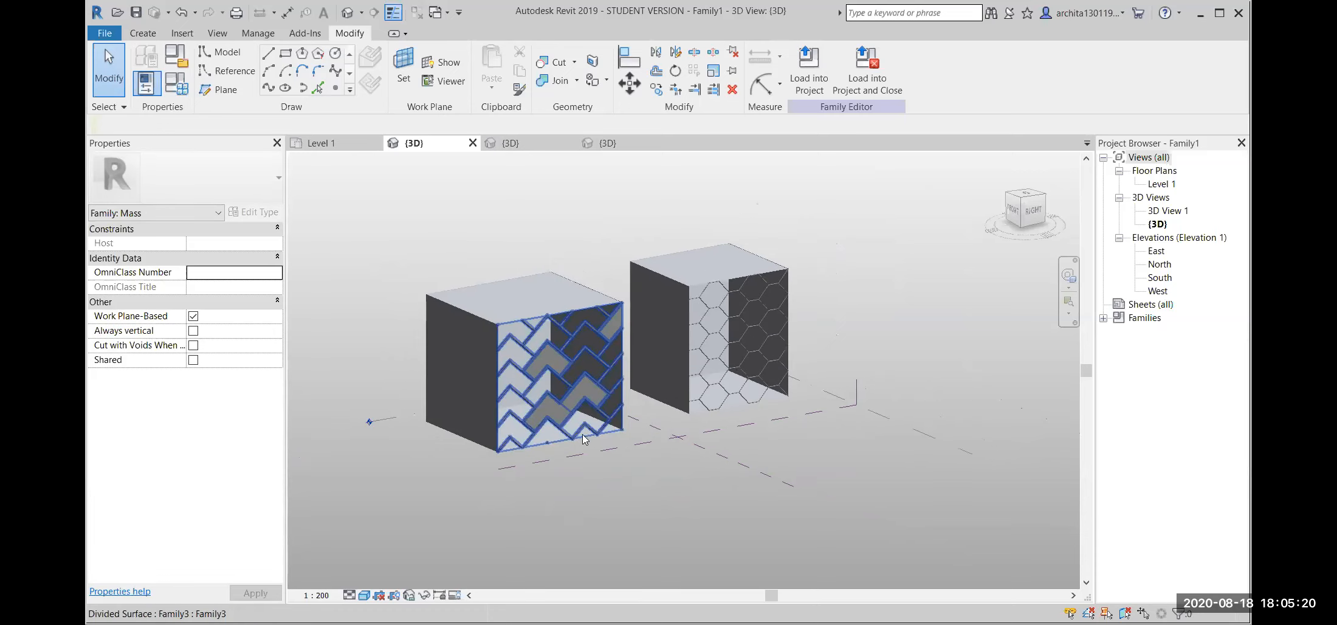
pyautogui.keyDown('shift'); pyautogui.moveTo(583, 438); pyautogui.dragTo(693, 412, button='middle'); pyautogui.keyUp('shift')
pyautogui.scroll(-1, 684, 409)
pyautogui.scroll(1, 562, 239)
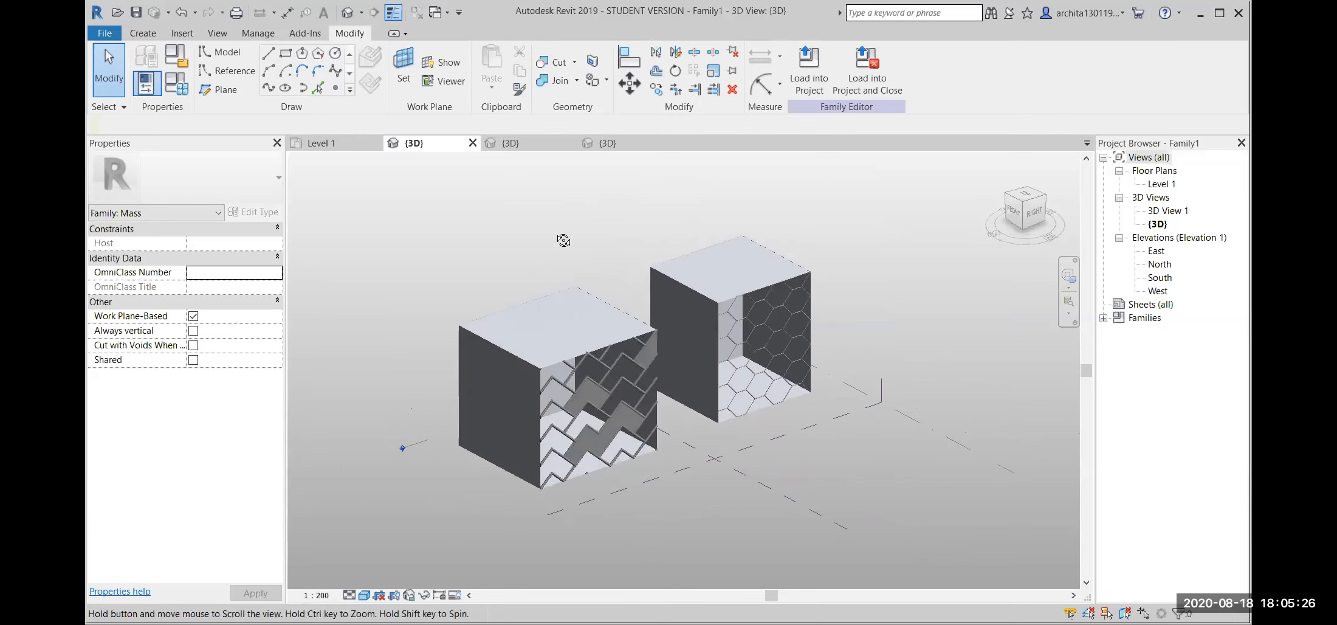
pyautogui.keyDown('shift'); pyautogui.moveTo(562, 240); pyautogui.dragTo(582, 226, button='middle'); pyautogui.keyUp('shift')
pyautogui.scroll(3, 760, 310)
pyautogui.keyDown('shift'); pyautogui.moveTo(651, 390); pyautogui.dragTo(596, 475, button='middle'); pyautogui.keyUp('shift')
pyautogui.click(509, 483)
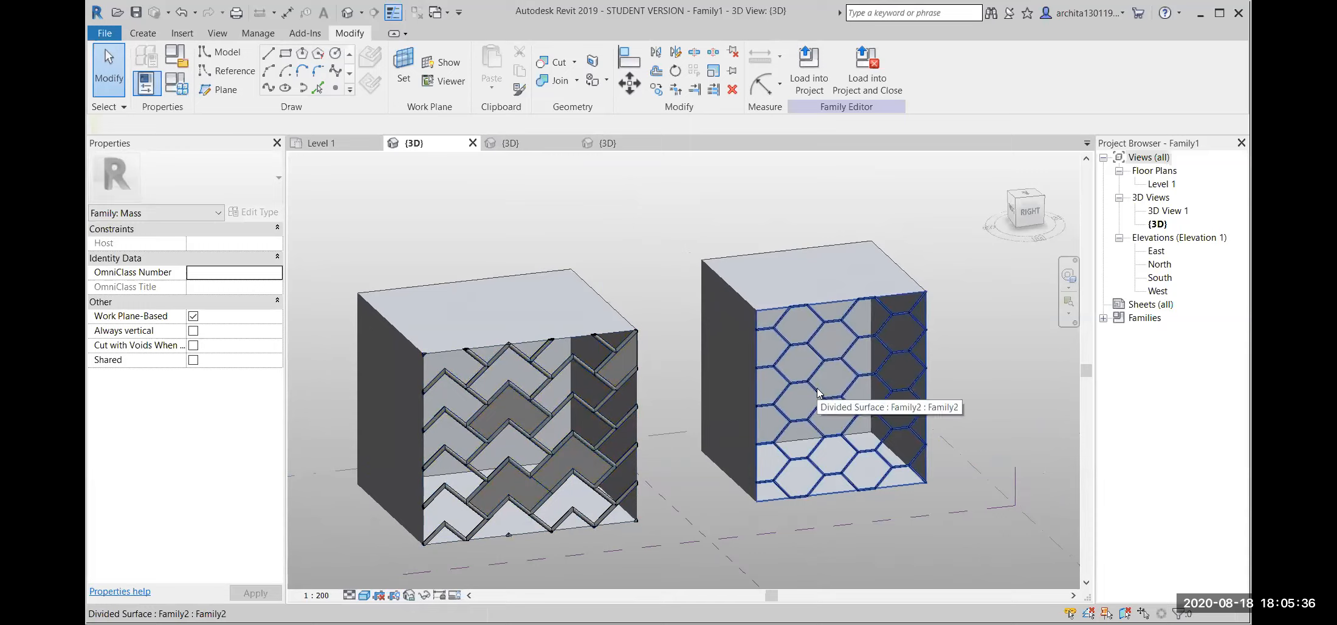
pyautogui.scroll(-2, 747, 329)
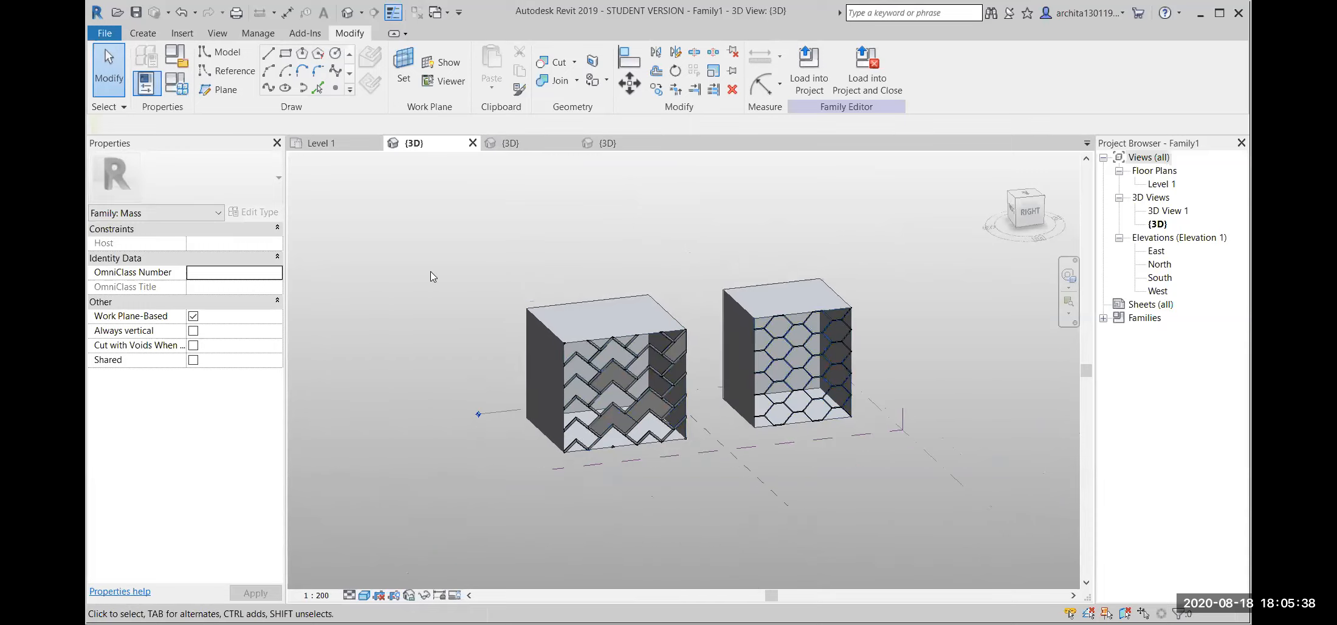
pyautogui.scroll(1, 431, 271)
pyautogui.scroll(-2, 443, 279)
# Delete both panelled boxes from the mass family.
pyautogui.keyDown('shift'); pyautogui.moveTo(442, 280); pyautogui.dragTo(511, 226, button='middle'); pyautogui.keyUp('shift')
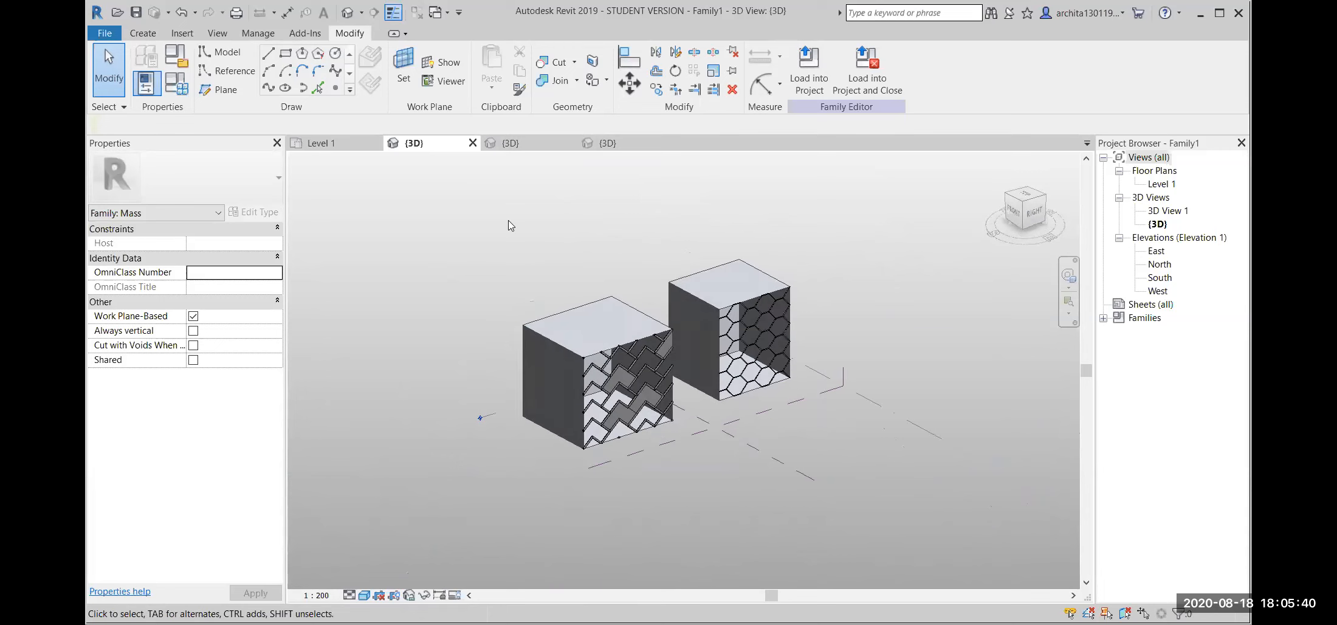
pyautogui.moveTo(509, 221); pyautogui.dragTo(800, 489)
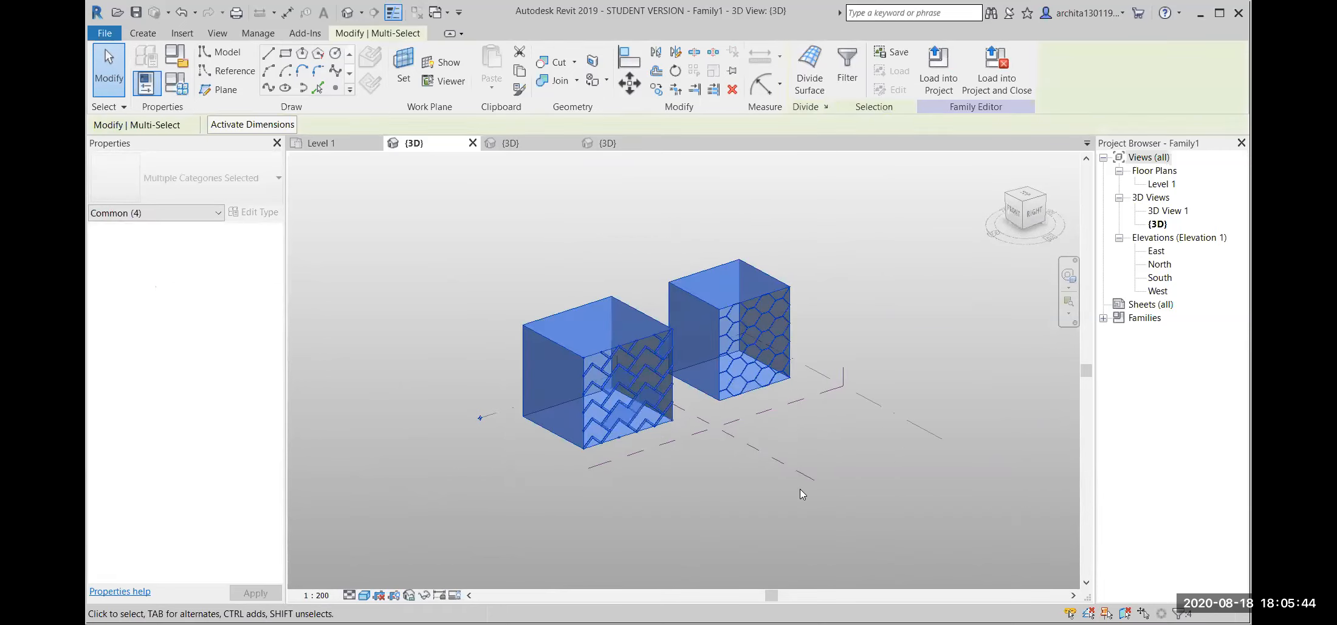
pyautogui.press('Delete')
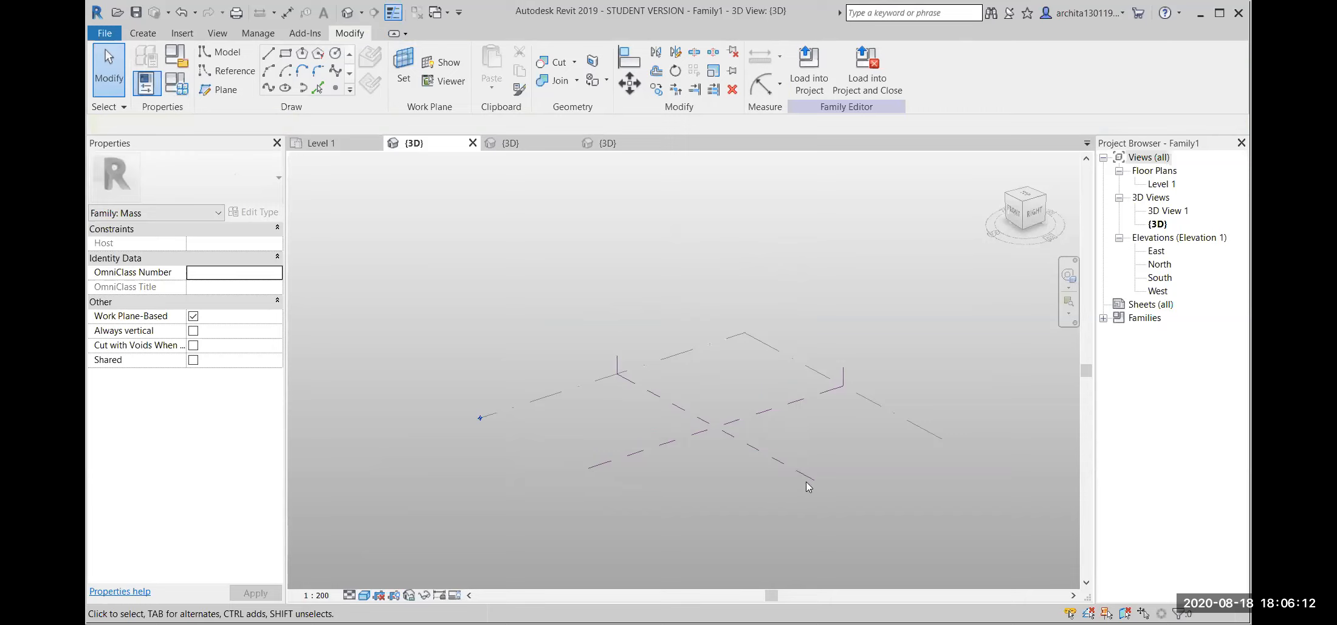
# Draw a vertical reference plane in the Level 1 floor plan, 35000 mm to the left of the center plane.
pyautogui.scroll(-1, 694, 451)
pyautogui.keyDown('shift'); pyautogui.moveTo(776, 442); pyautogui.dragTo(831, 490, button='middle'); pyautogui.keyUp('shift')
pyautogui.doubleClick(1160, 184)
pyautogui.scroll(-2, 705, 329)
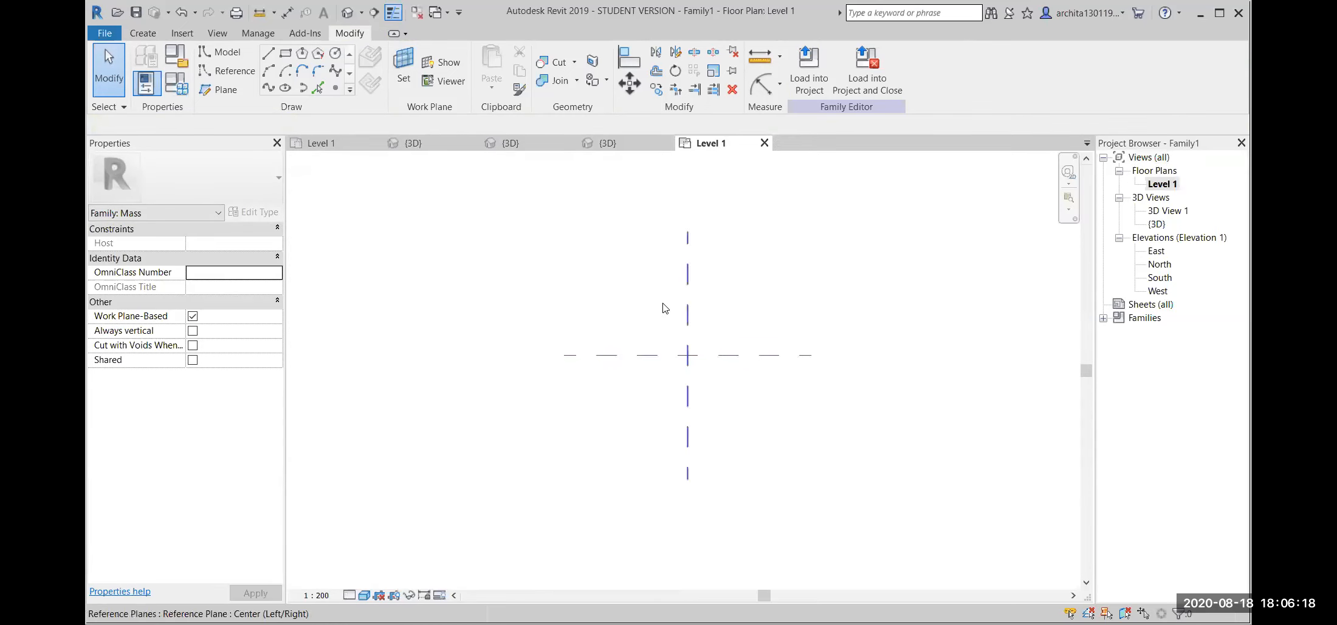
pyautogui.click(218, 89)
pyautogui.click(687, 231)
pyautogui.click(599, 231)
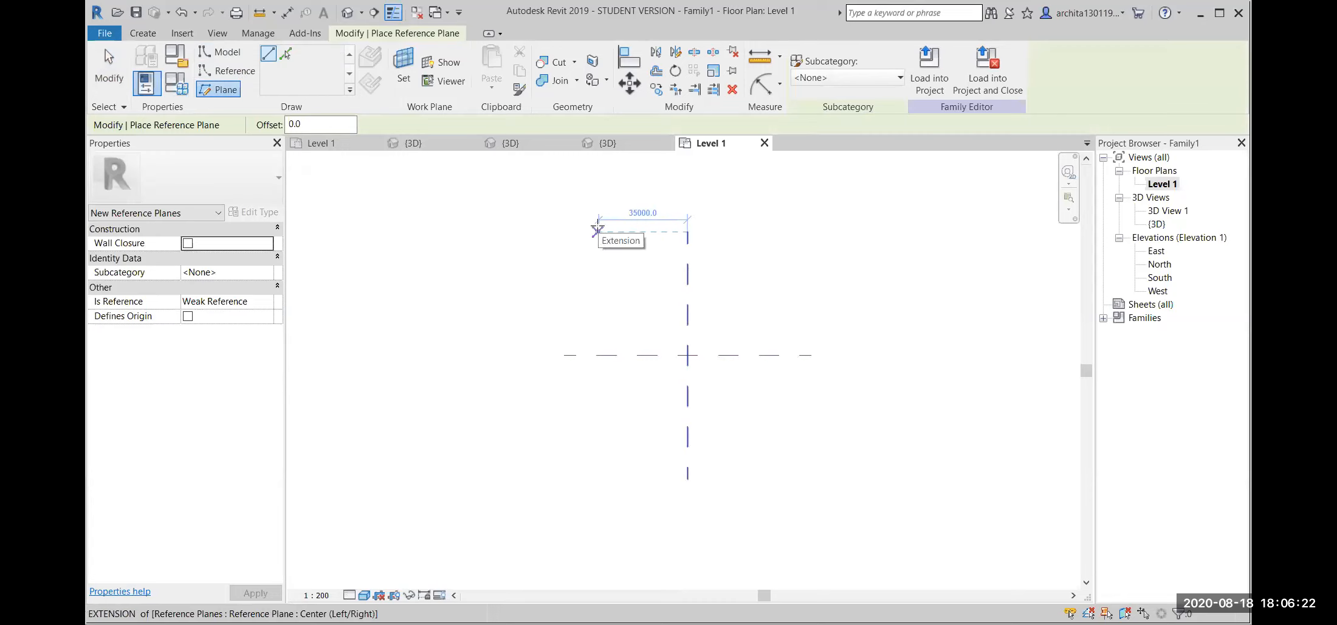
pyautogui.click(598, 231)
pyautogui.click(598, 477)
pyautogui.press('Escape')
pyautogui.press('Escape')
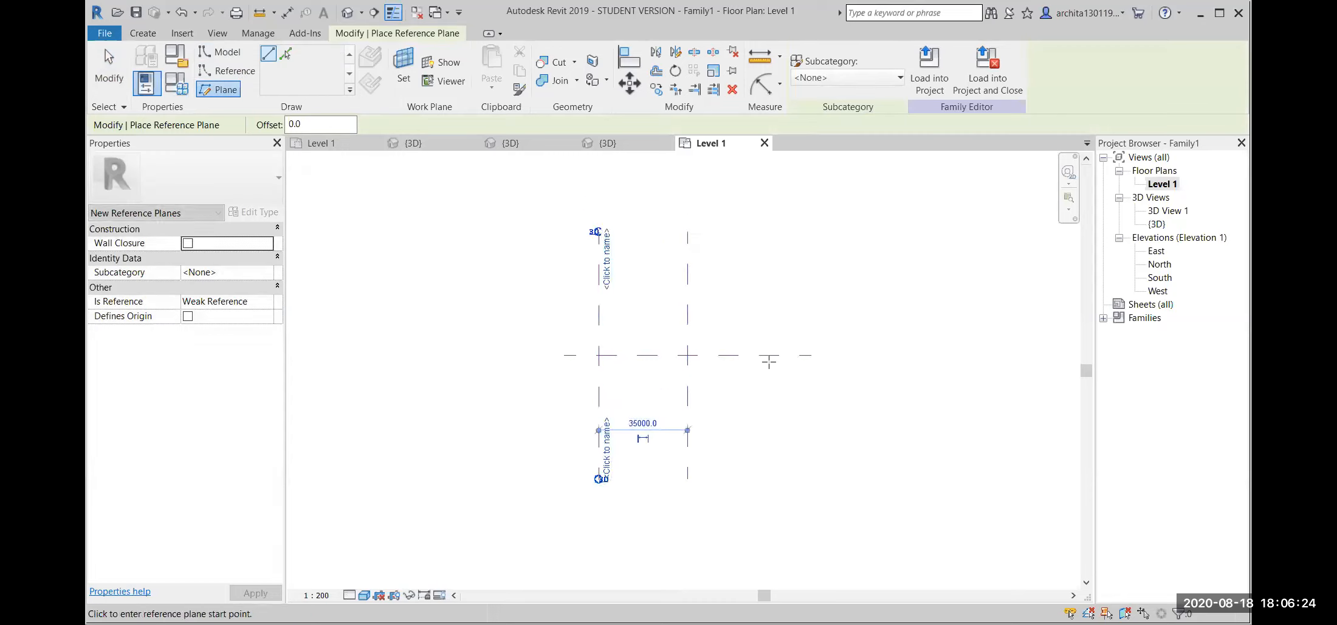
pyautogui.scroll(-1, 764, 448)
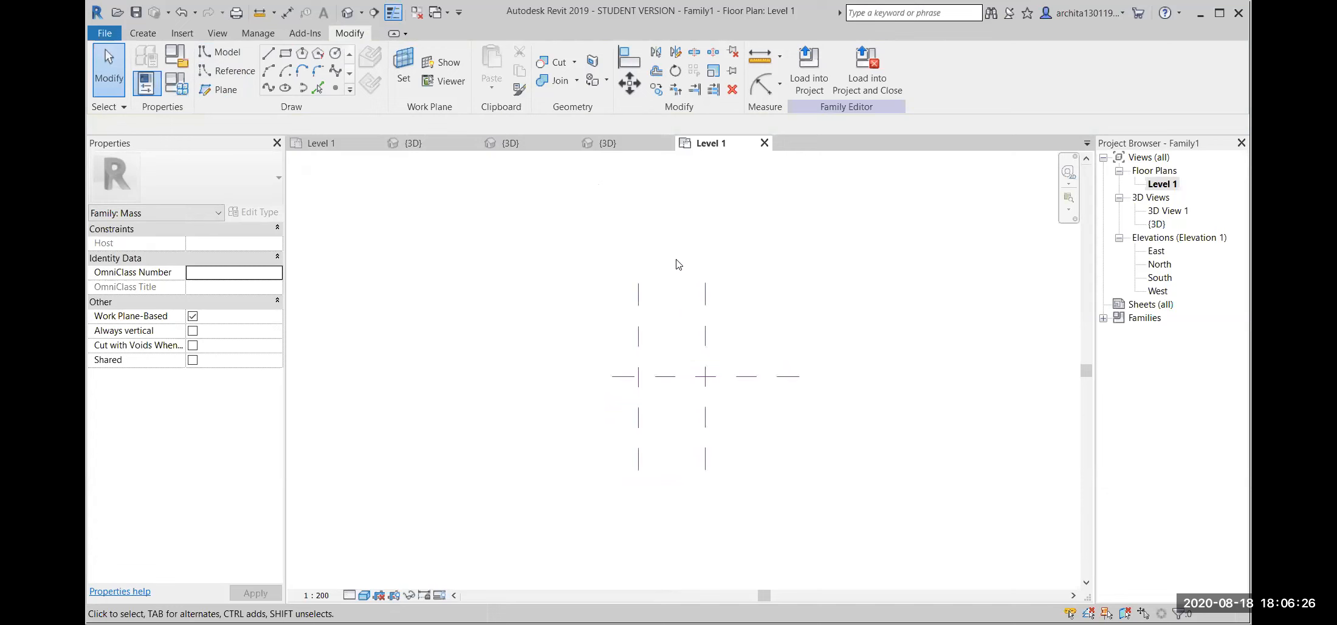
# Close both curtain panel families without saving their changes and return to the 3D view of Family1.
pyautogui.click(621, 143)
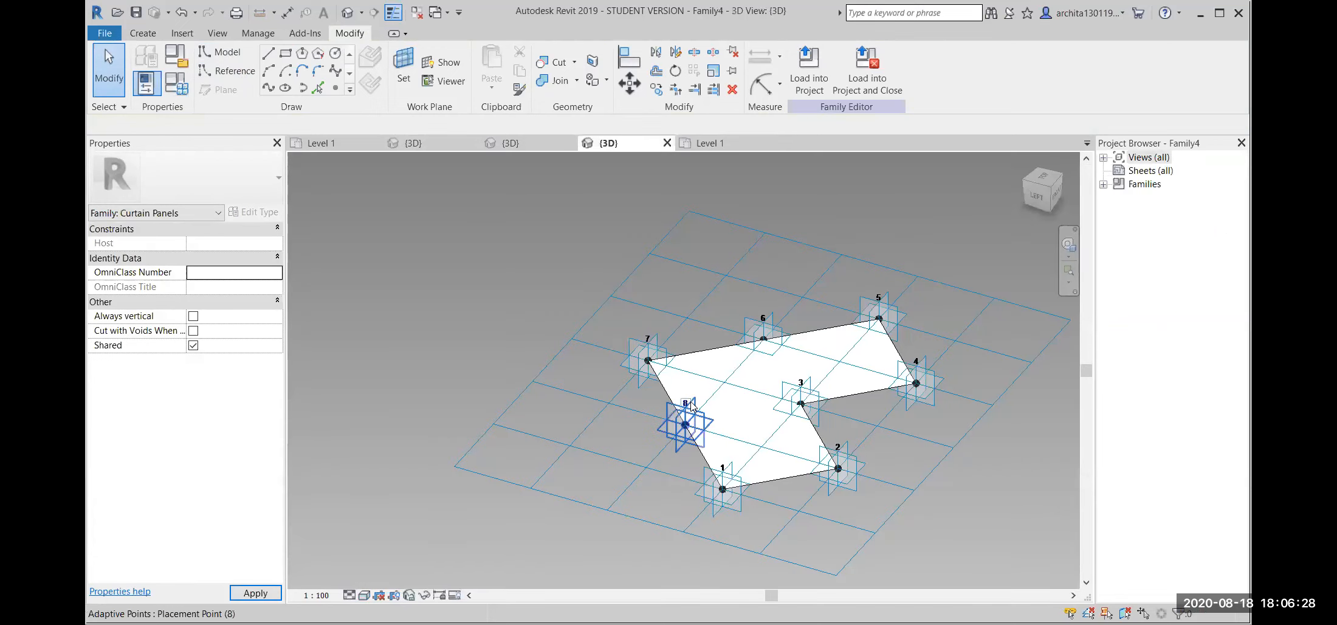
pyautogui.click(666, 143)
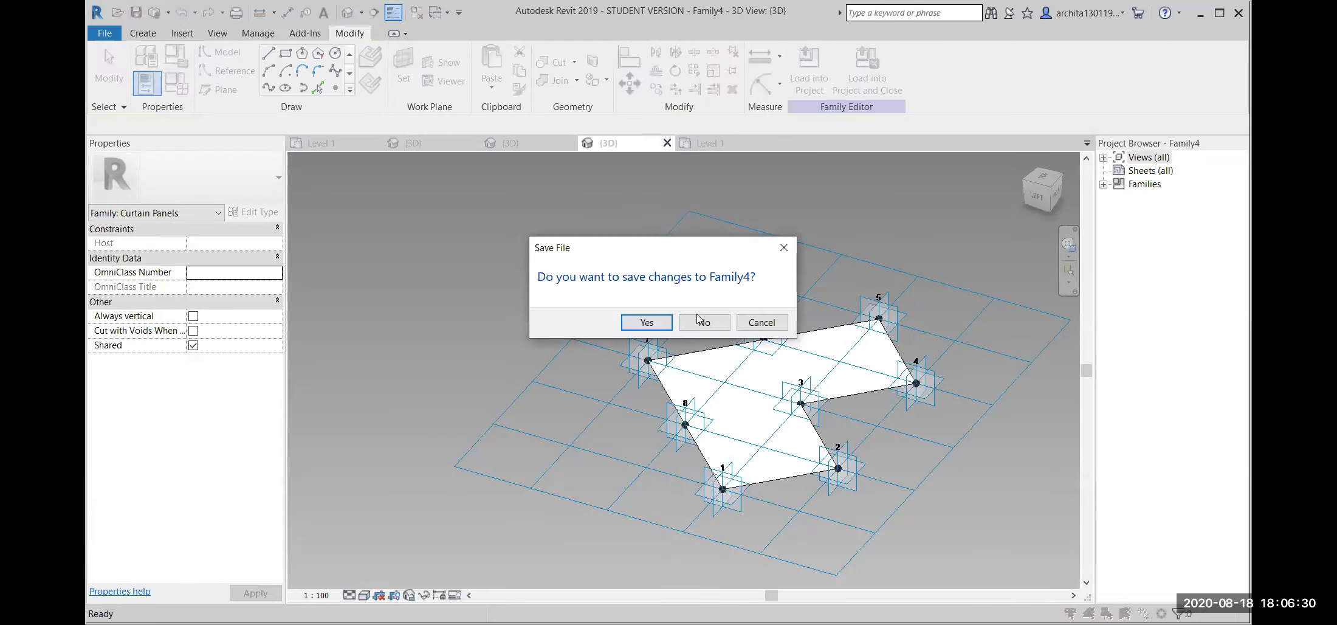
pyautogui.click(704, 323)
pyautogui.click(570, 143)
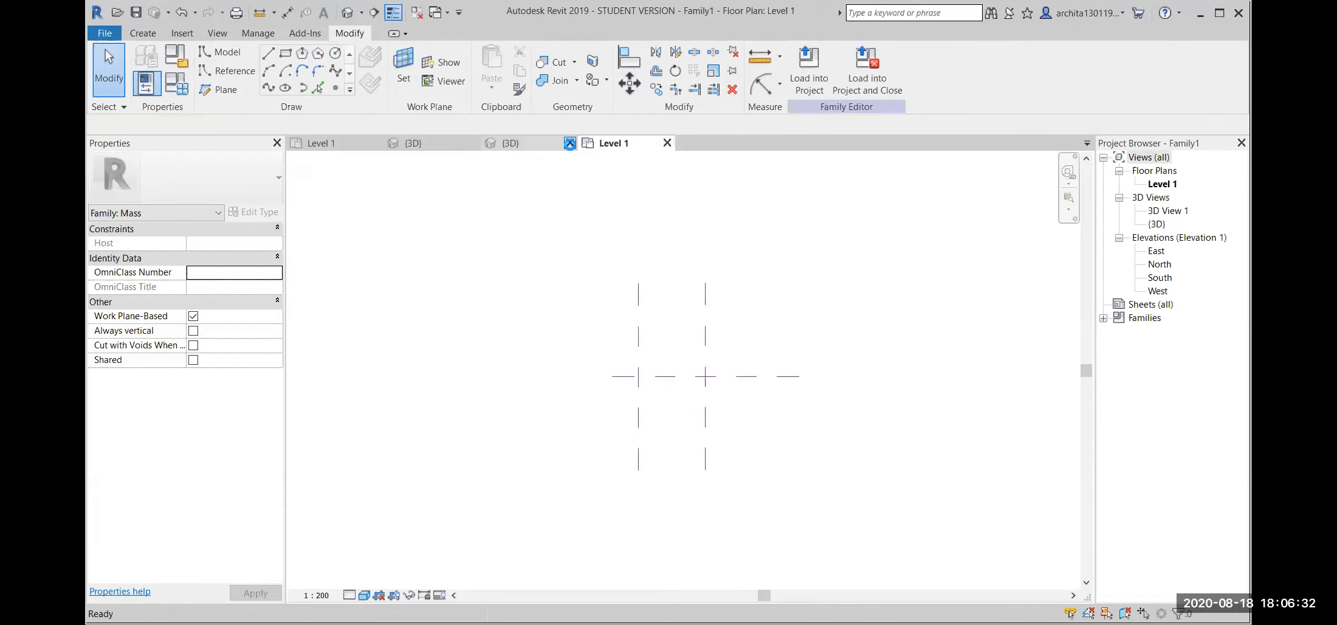
pyautogui.click(699, 322)
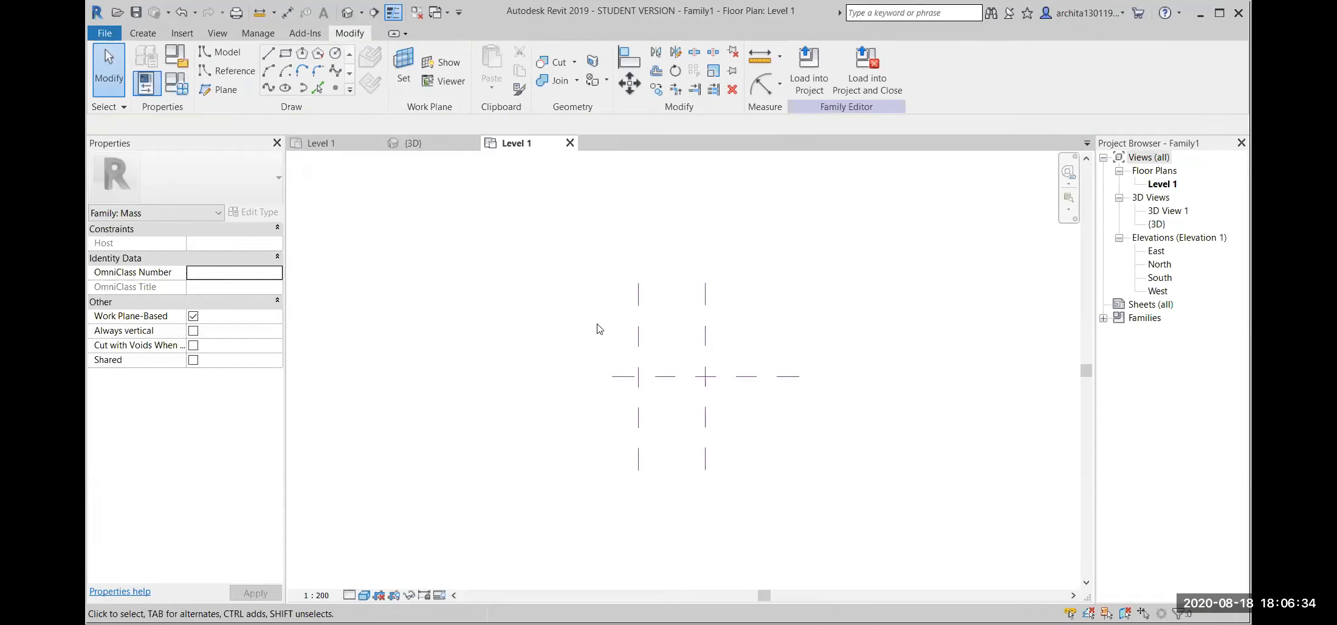
pyautogui.click(415, 143)
pyautogui.scroll(-3, 620, 280)
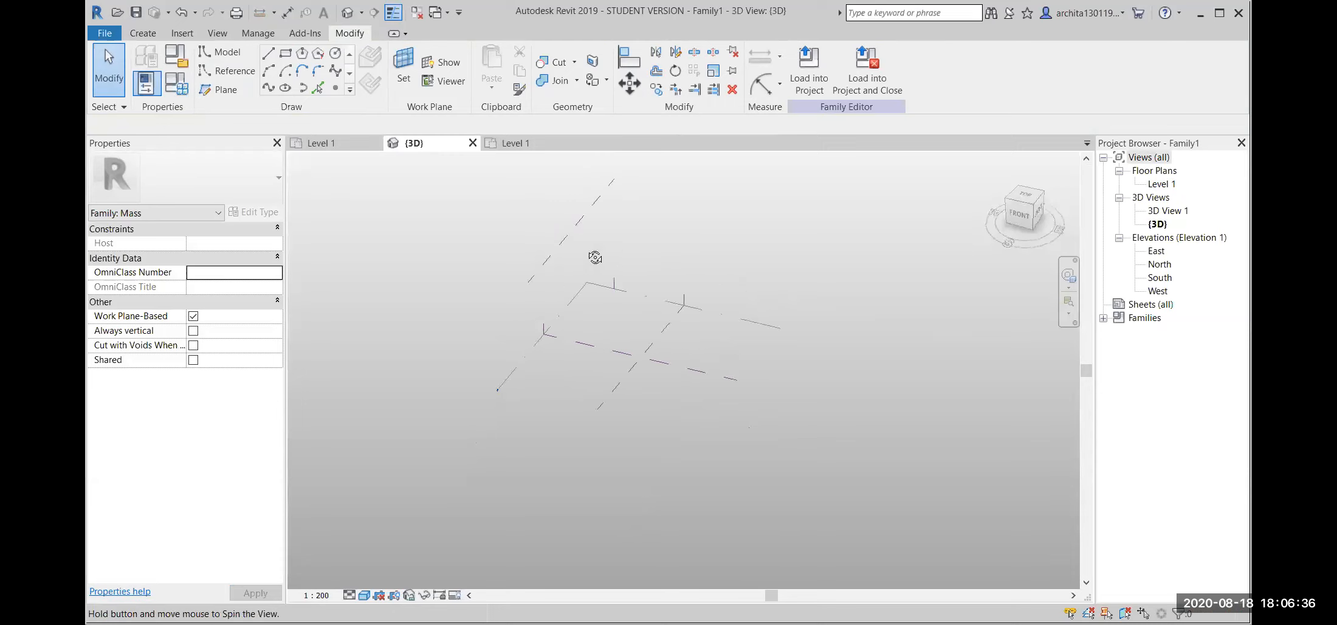
# Inspect the center (left/right) reference plane and the offset reference plane in the 3D view.
pyautogui.scroll(1, 671, 340)
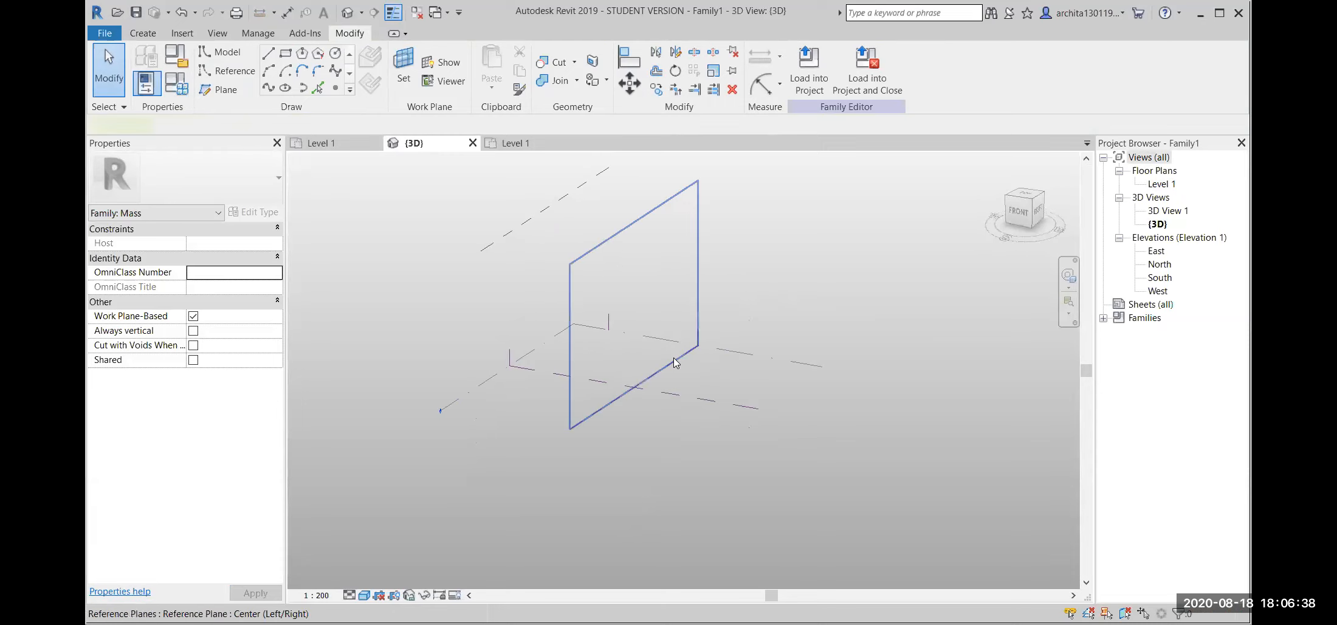
pyautogui.click(674, 358)
pyautogui.scroll(-1, 746, 317)
pyautogui.click(632, 211)
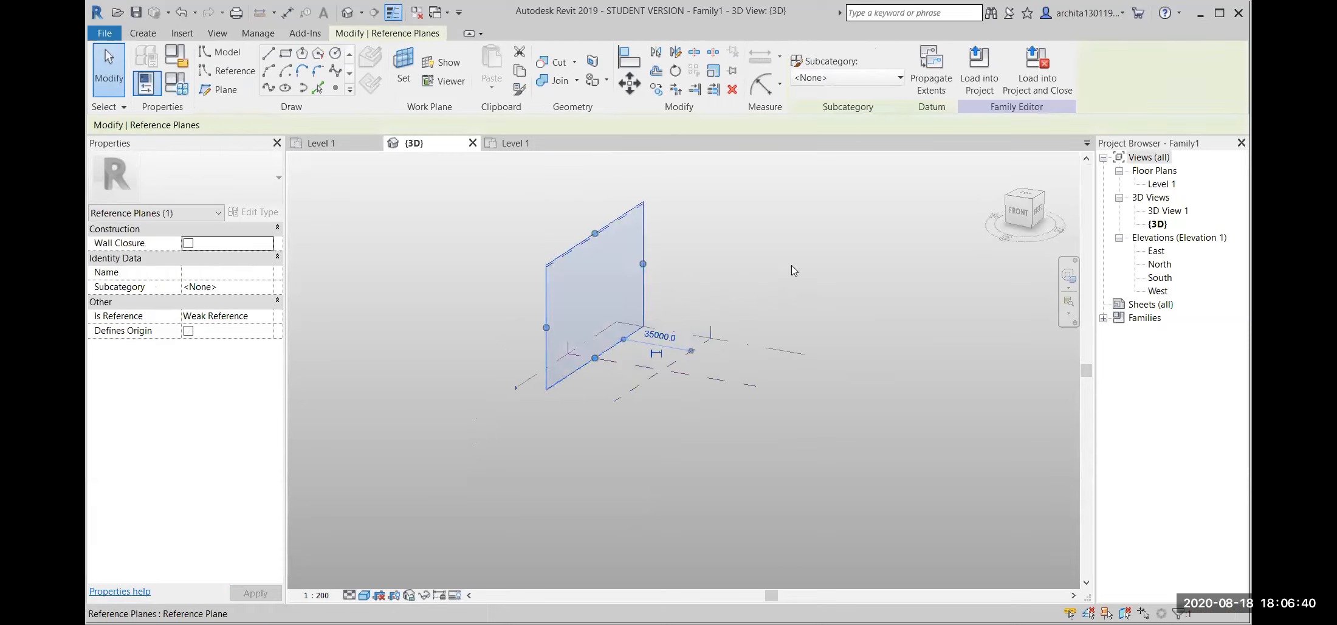
pyautogui.click(726, 296)
pyautogui.moveTo(726, 296)
pyautogui.keyDown('shift'); pyautogui.mouseDown(button='middle')
pyautogui.moveTo(657, 306)
pyautogui.moveTo(690, 319)
pyautogui.moveTo(712, 309)
pyautogui.moveTo(708, 292)
pyautogui.mouseUp(button='middle'); pyautogui.keyUp('shift')
pyautogui.scroll(1, 698, 302)
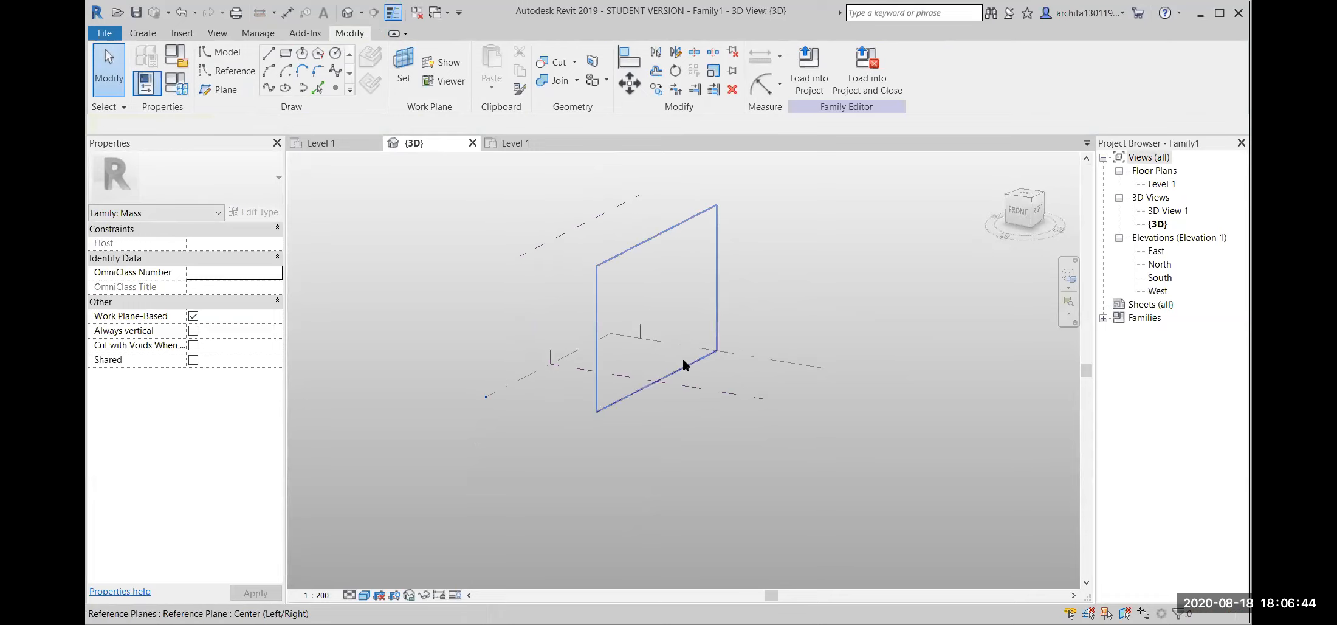
# Draw an open chain of three model lines with 3D snapping, using the center (left/right) reference plane as the work plane.
pyautogui.click(683, 358)
pyautogui.scroll(1, 767, 298)
pyautogui.moveTo(647, 205); pyautogui.dragTo(615, 238, button='middle')
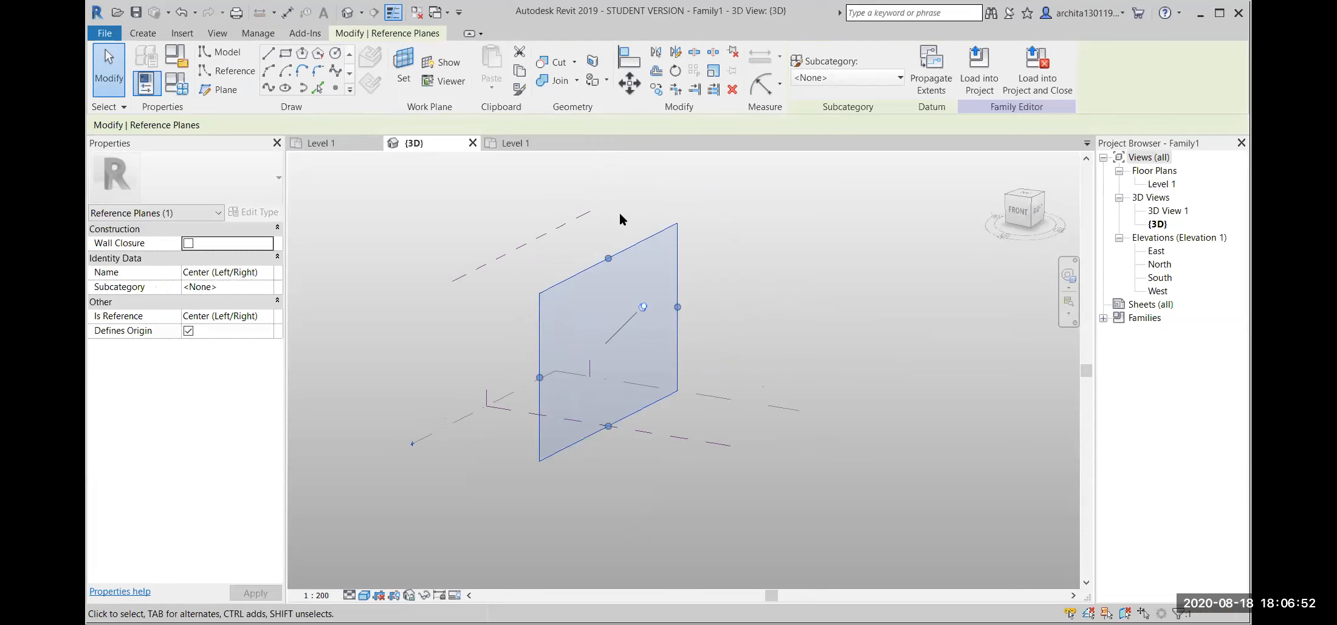
pyautogui.click(269, 54)
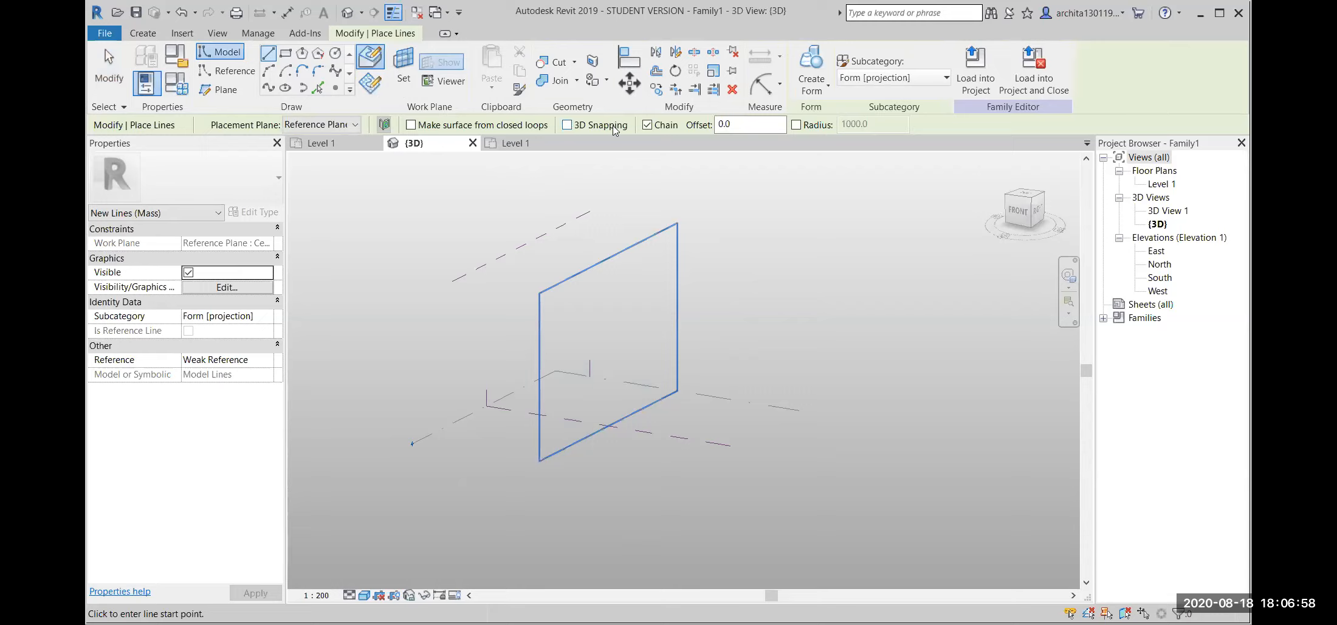
pyautogui.click(567, 125)
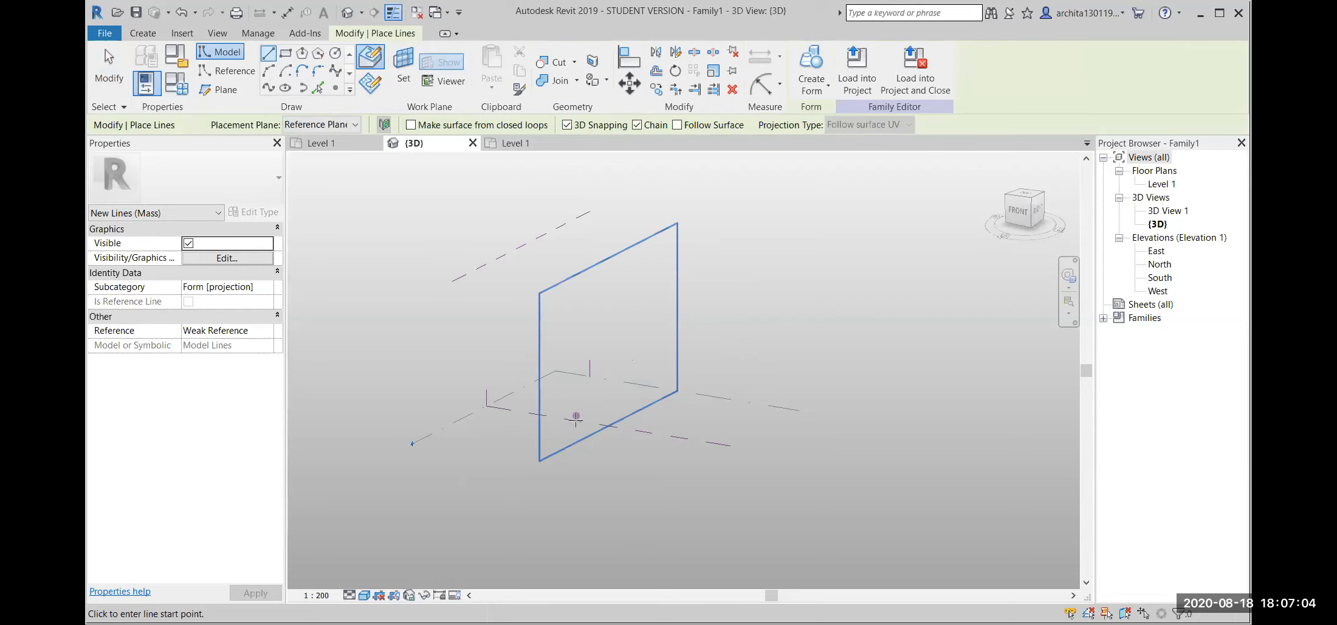
pyautogui.keyDown('shift'); pyautogui.moveTo(561, 436); pyautogui.dragTo(539, 420, button='middle'); pyautogui.keyUp('shift')
pyautogui.scroll(3, 542, 420)
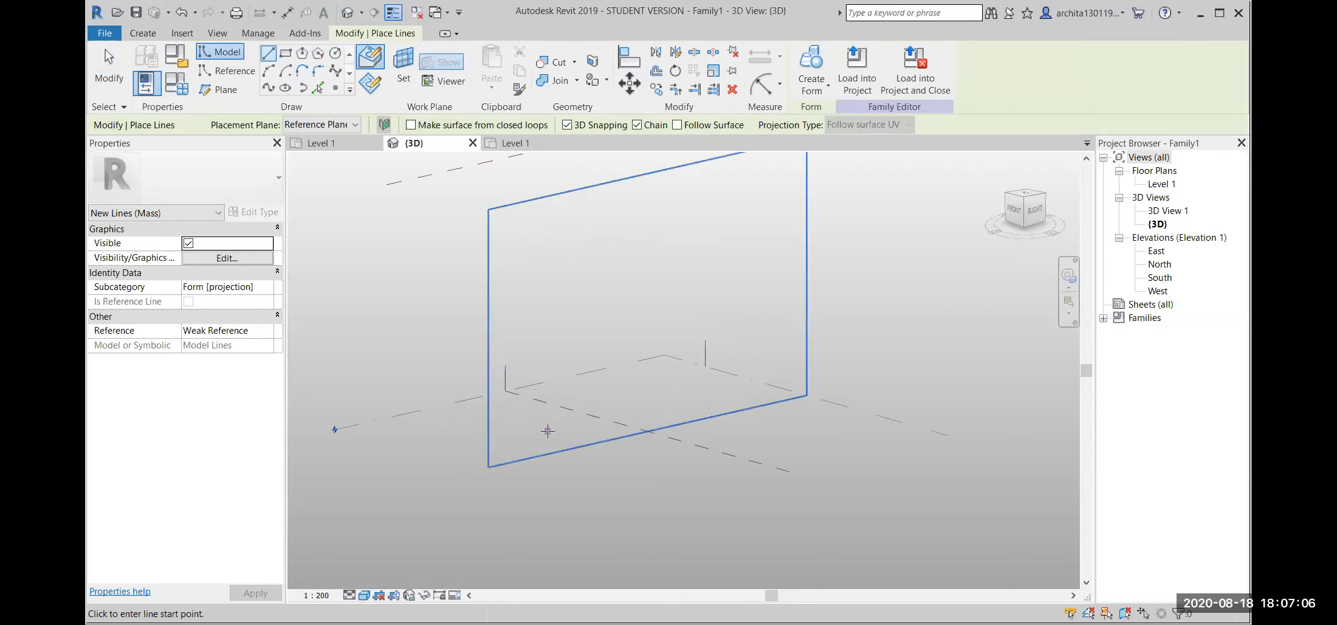
pyautogui.scroll(-2, 547, 433)
pyautogui.click(547, 434)
pyautogui.click(564, 310)
pyautogui.click(666, 272)
pyautogui.click(687, 388)
pyautogui.press('Escape')
pyautogui.press('Escape')
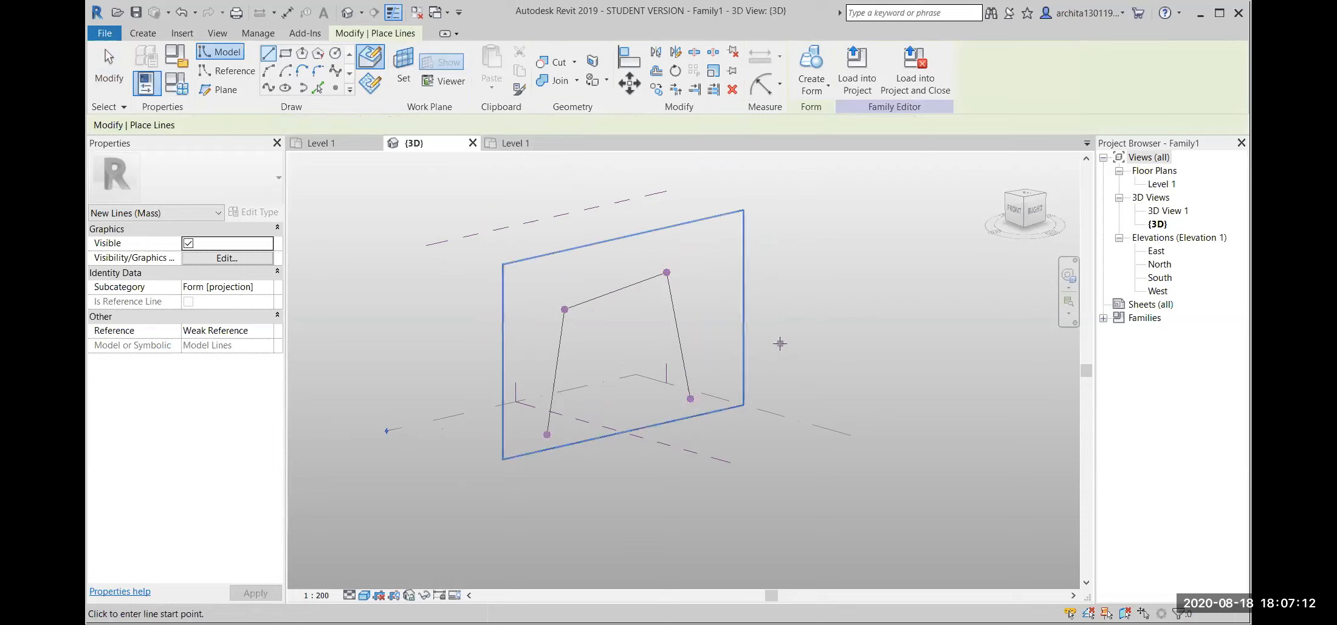
pyautogui.scroll(-2, 784, 348)
pyautogui.keyDown('shift'); pyautogui.moveTo(670, 354); pyautogui.dragTo(627, 404, button='middle'); pyautogui.keyUp('shift')
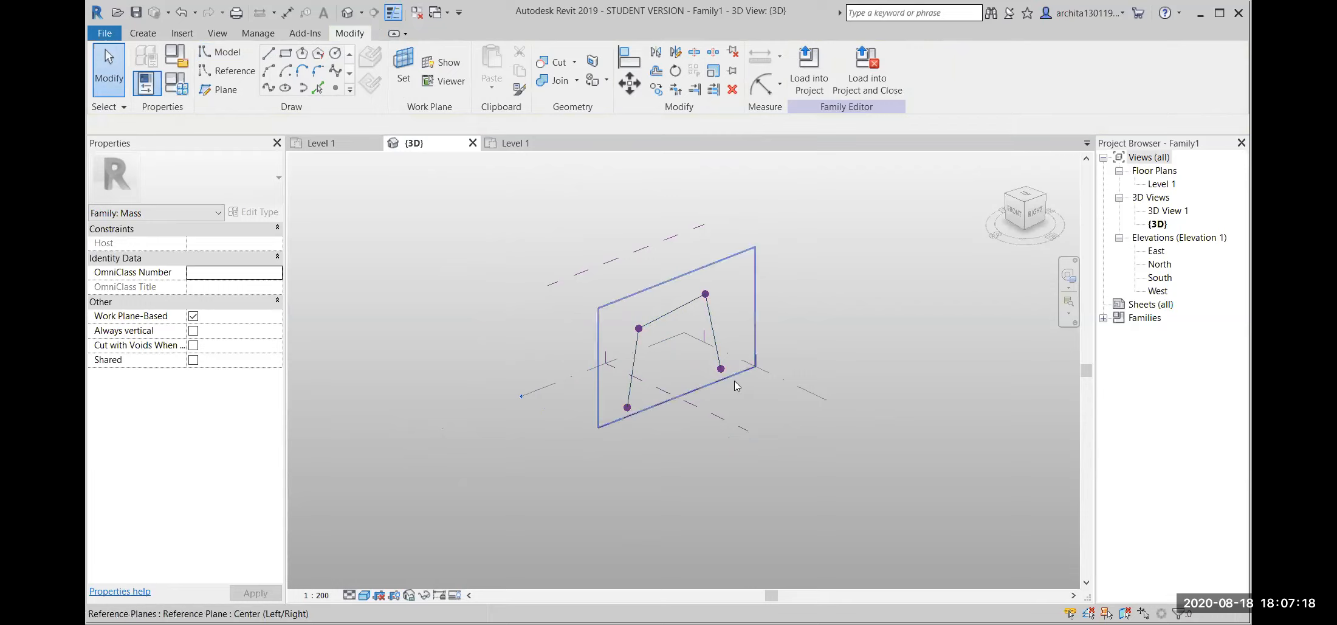
# Undo the three-line chain drawn on the center reference plane.
pyautogui.hotkey('ctrl', 'z')
pyautogui.hotkey('ctrl', 'z')
pyautogui.hotkey('ctrl', 'z')
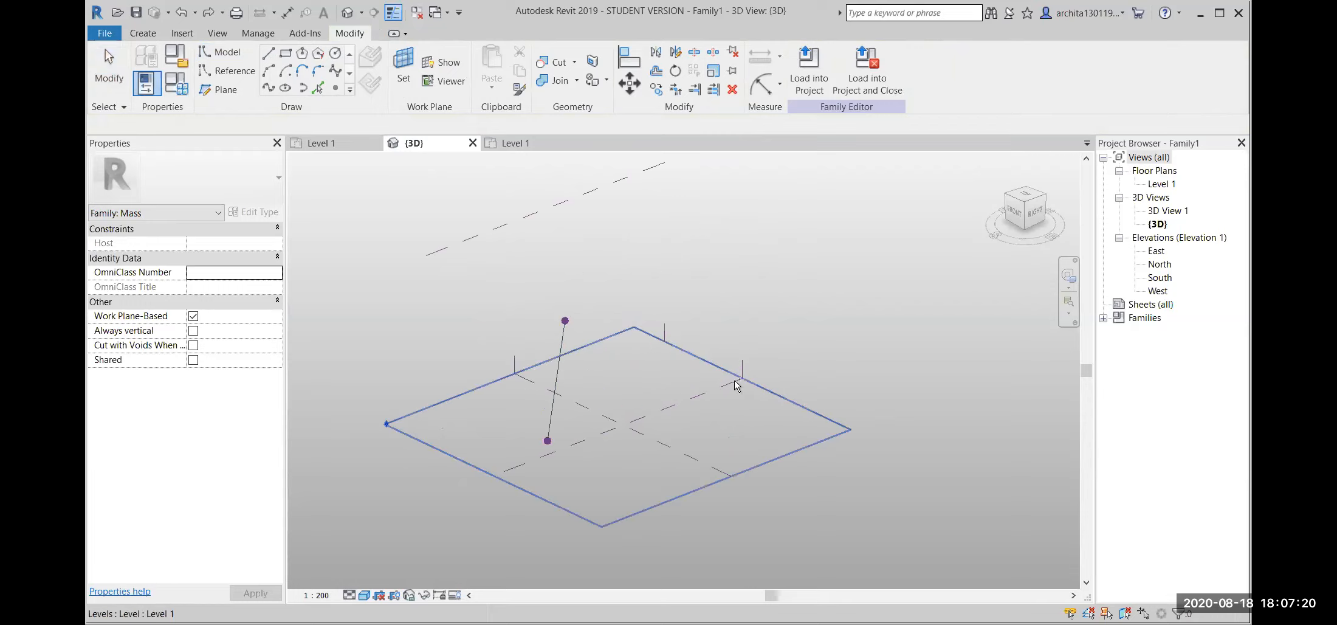
# Draw a rectangle of model lines on the offset reference plane with 3D snapping turned off.
pyautogui.scroll(-4, 718, 375)
pyautogui.scroll(3, 589, 244)
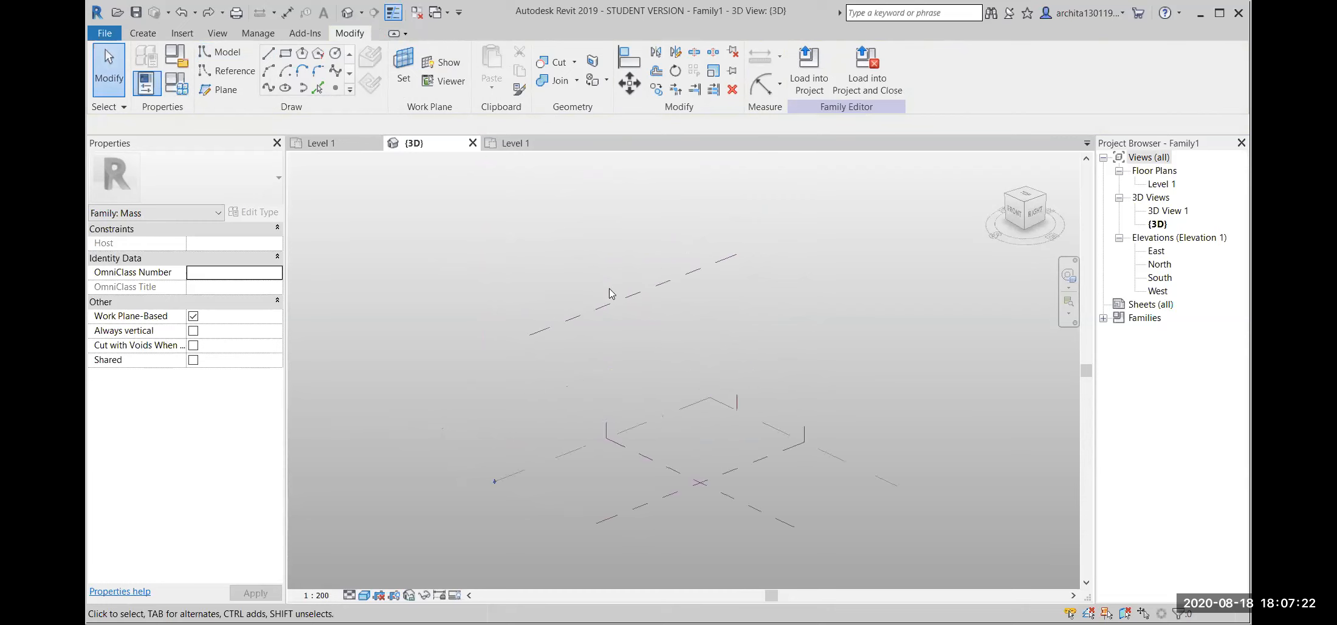
pyautogui.click(630, 297)
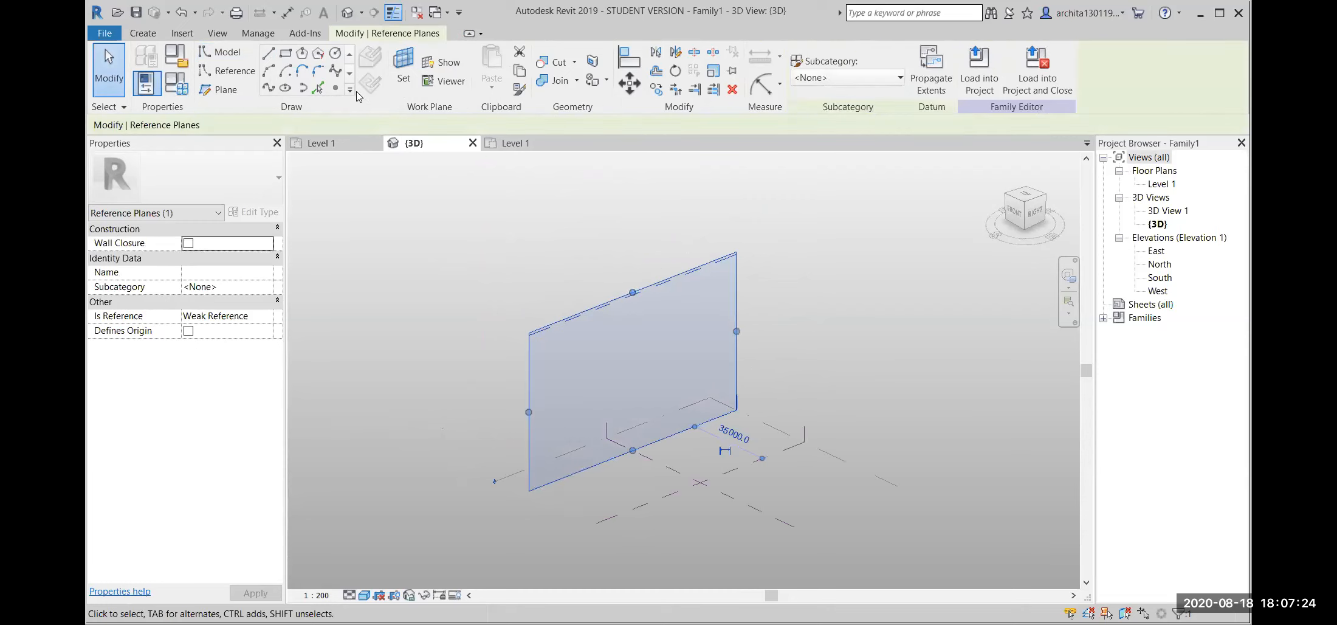
pyautogui.click(285, 53)
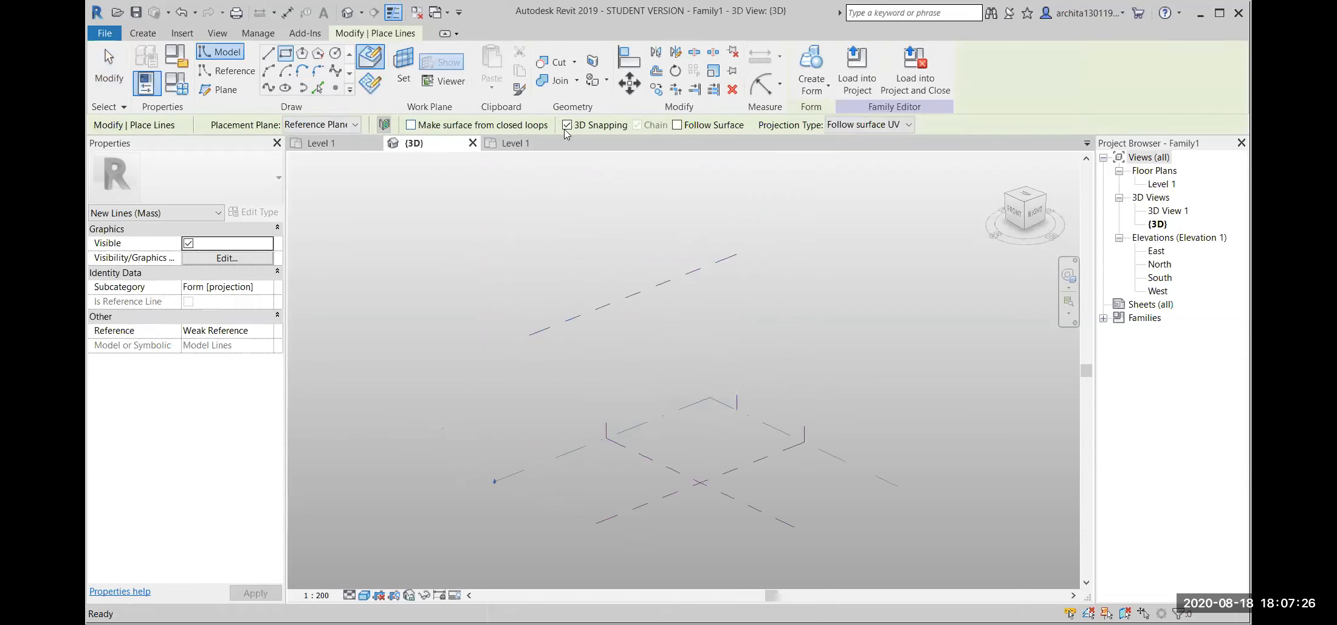
pyautogui.click(567, 126)
pyautogui.moveTo(635, 367); pyautogui.dragTo(590, 347, button='middle')
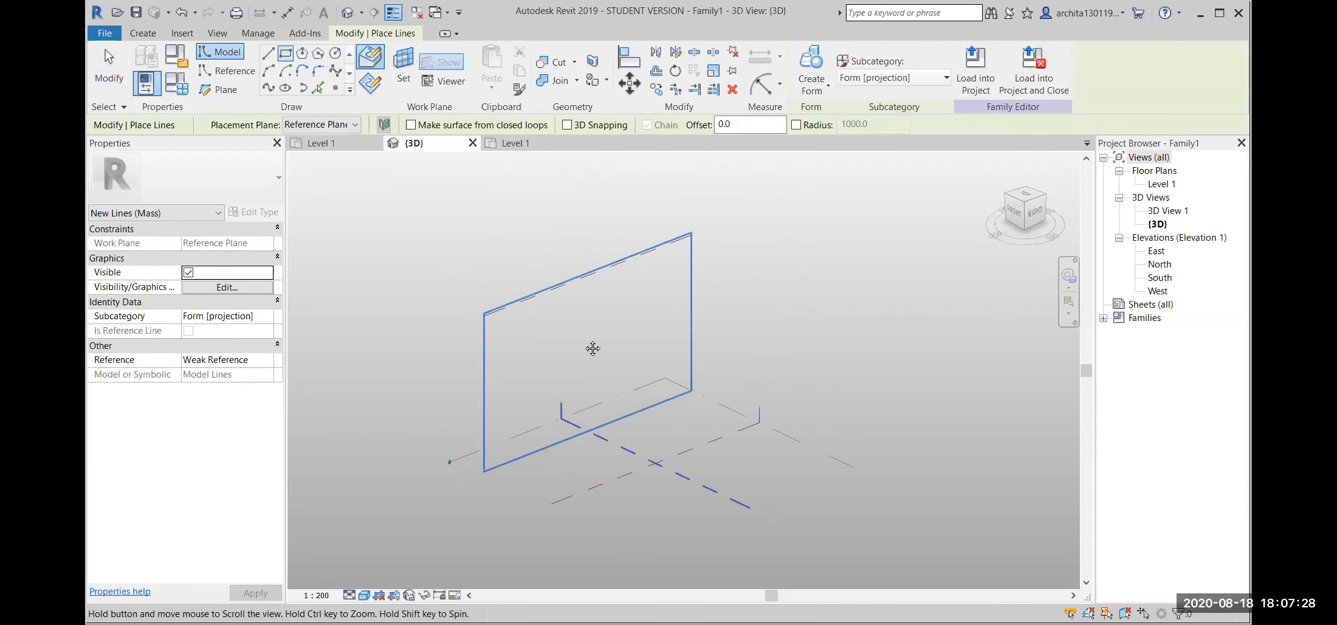
pyautogui.click(561, 307)
pyautogui.click(634, 389)
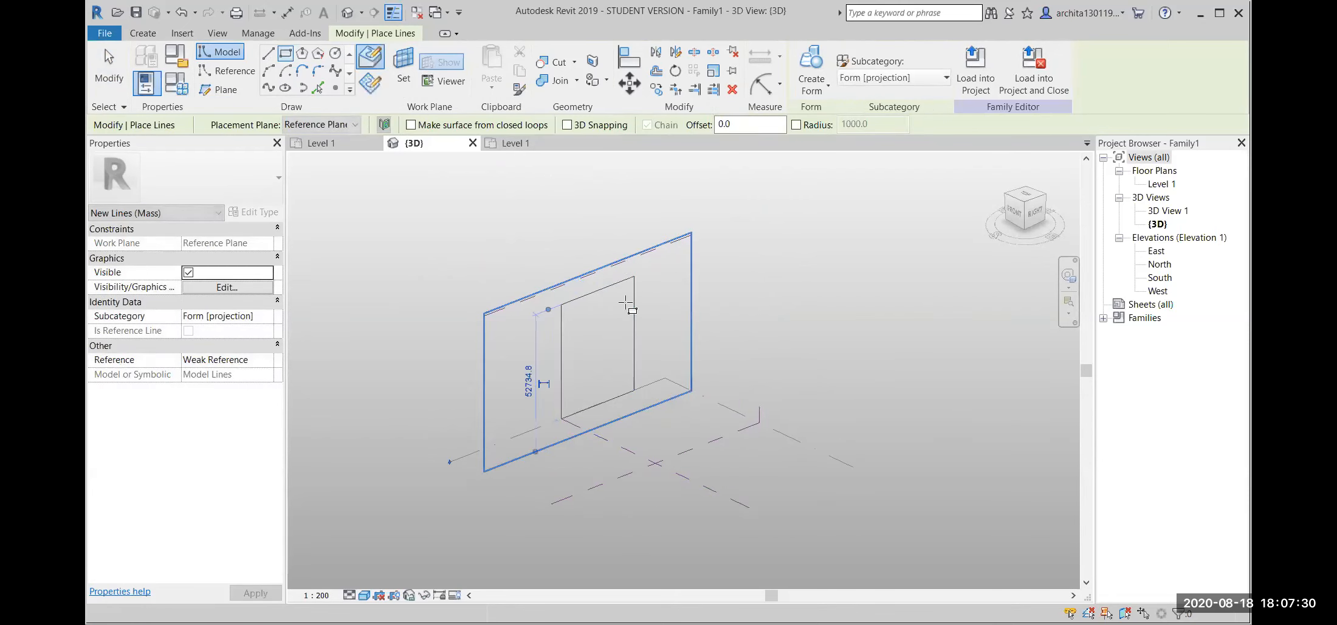
pyautogui.press('Escape')
pyautogui.press('Escape')
# Draw a second rectangle of model lines on the center (left/right) reference plane.
pyautogui.click(727, 432)
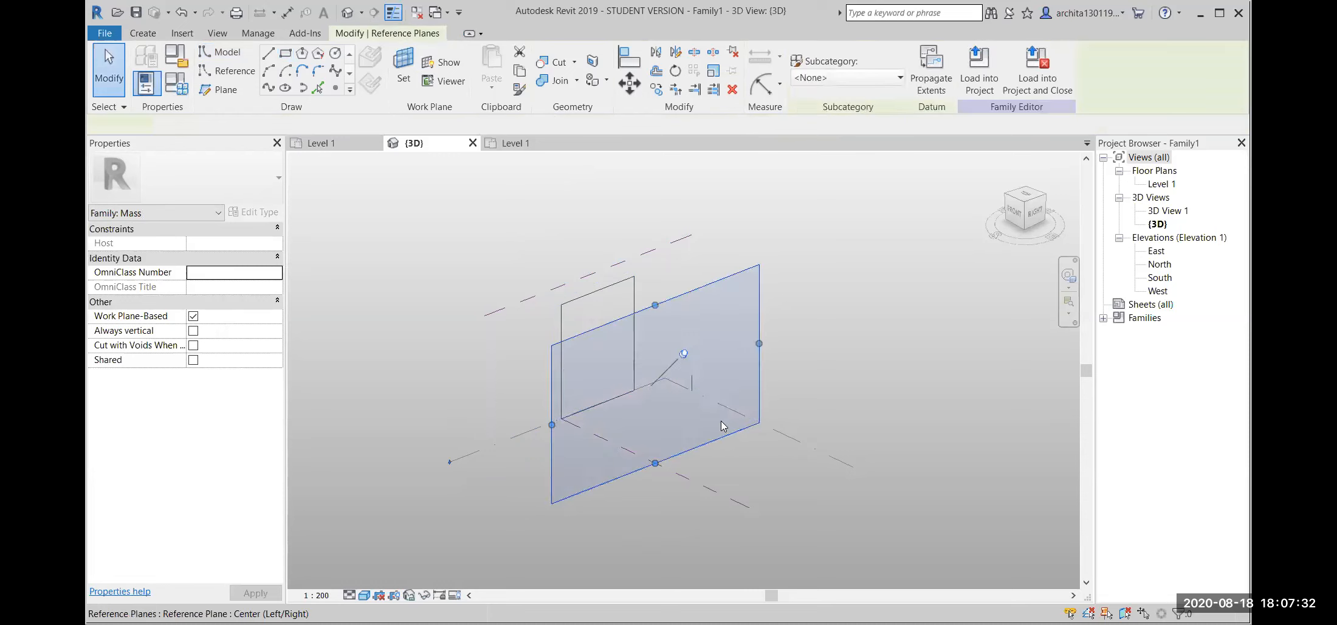
pyautogui.click(285, 53)
pyautogui.click(622, 333)
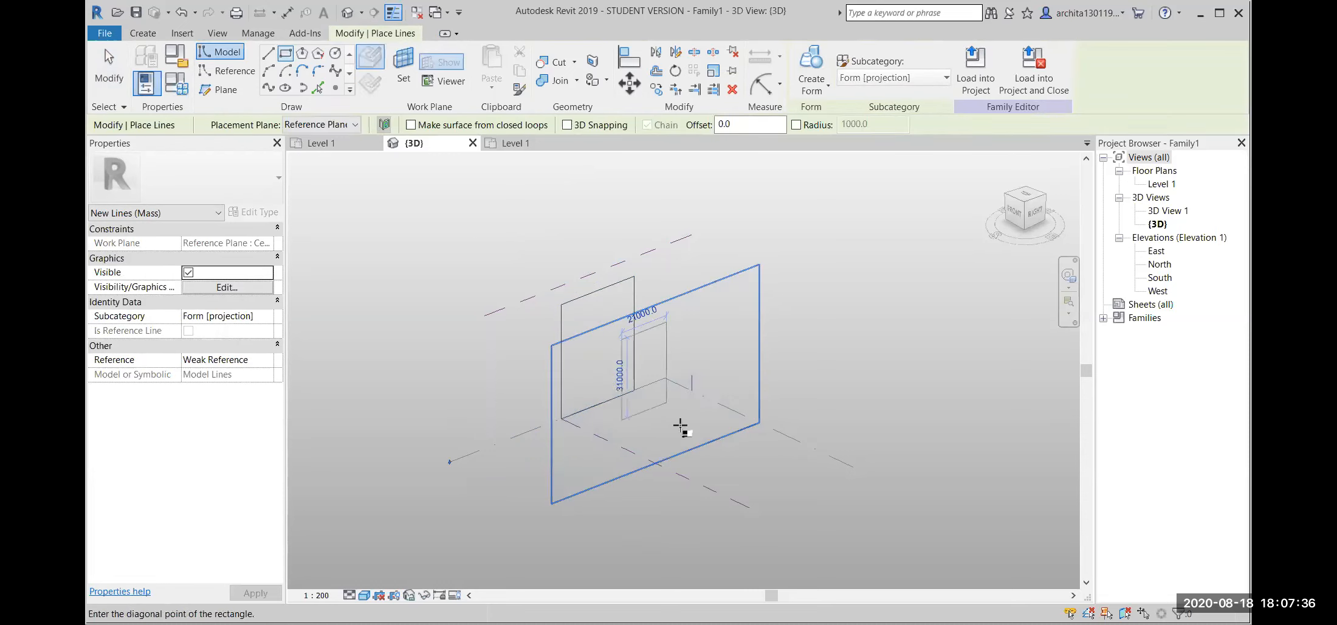
pyautogui.click(694, 433)
pyautogui.press('Escape')
# Examine the two parallel rectangles from several angles.
pyautogui.scroll(-3, 746, 334)
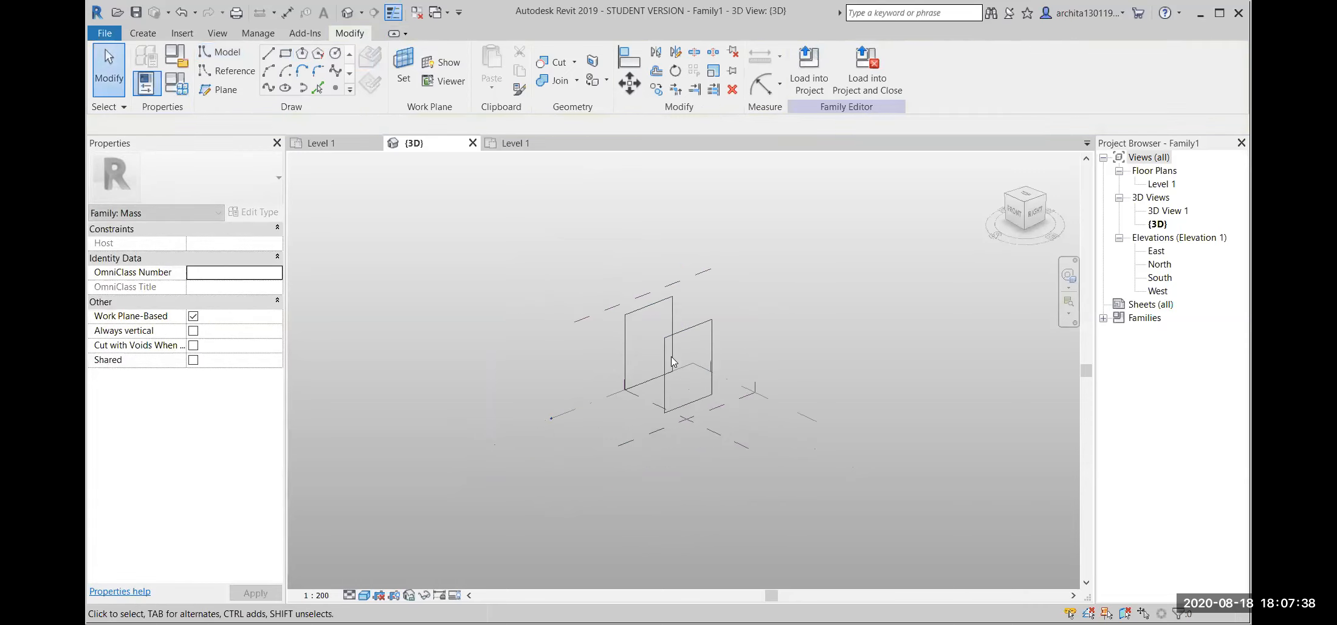
pyautogui.scroll(2, 654, 352)
pyautogui.moveTo(655, 353)
pyautogui.keyDown('shift'); pyautogui.mouseDown(button='middle')
pyautogui.moveTo(773, 379)
pyautogui.moveTo(638, 363)
pyautogui.mouseUp(button='middle'); pyautogui.keyUp('shift')
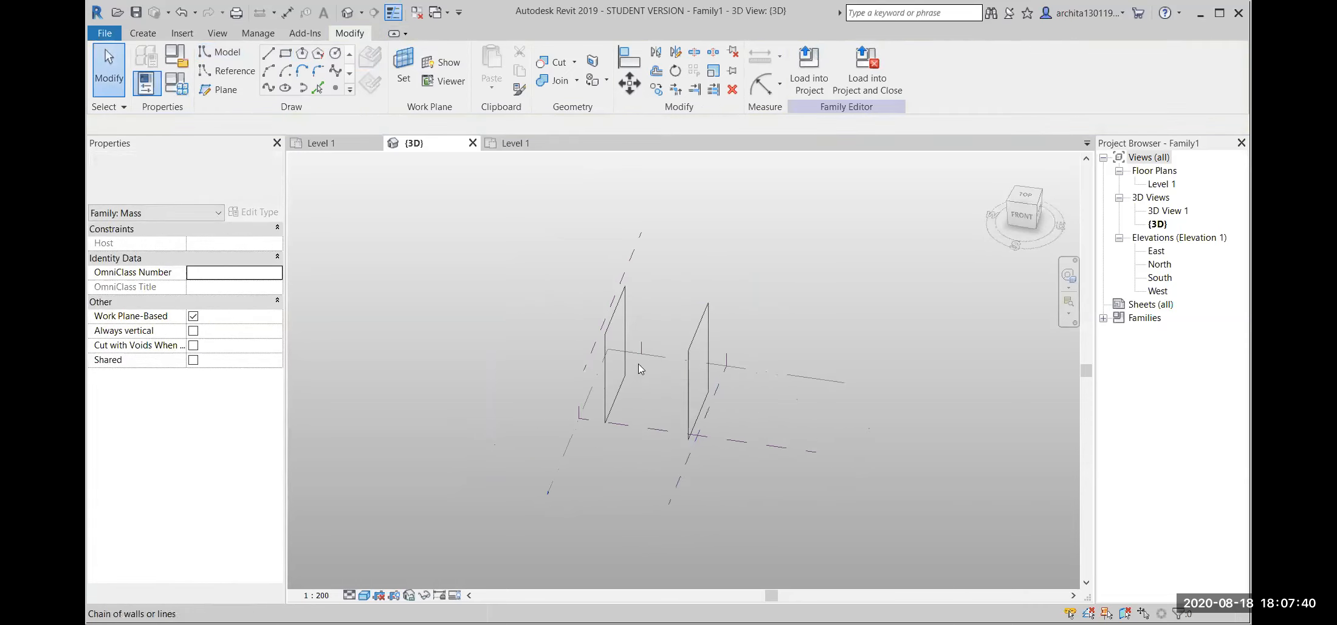
pyautogui.scroll(2, 720, 339)
pyautogui.moveTo(716, 337)
pyautogui.keyDown('shift'); pyautogui.mouseDown(button='middle')
pyautogui.moveTo(787, 295)
pyautogui.moveTo(723, 331)
pyautogui.mouseUp(button='middle'); pyautogui.keyUp('shift')
pyautogui.scroll(3, 689, 282)
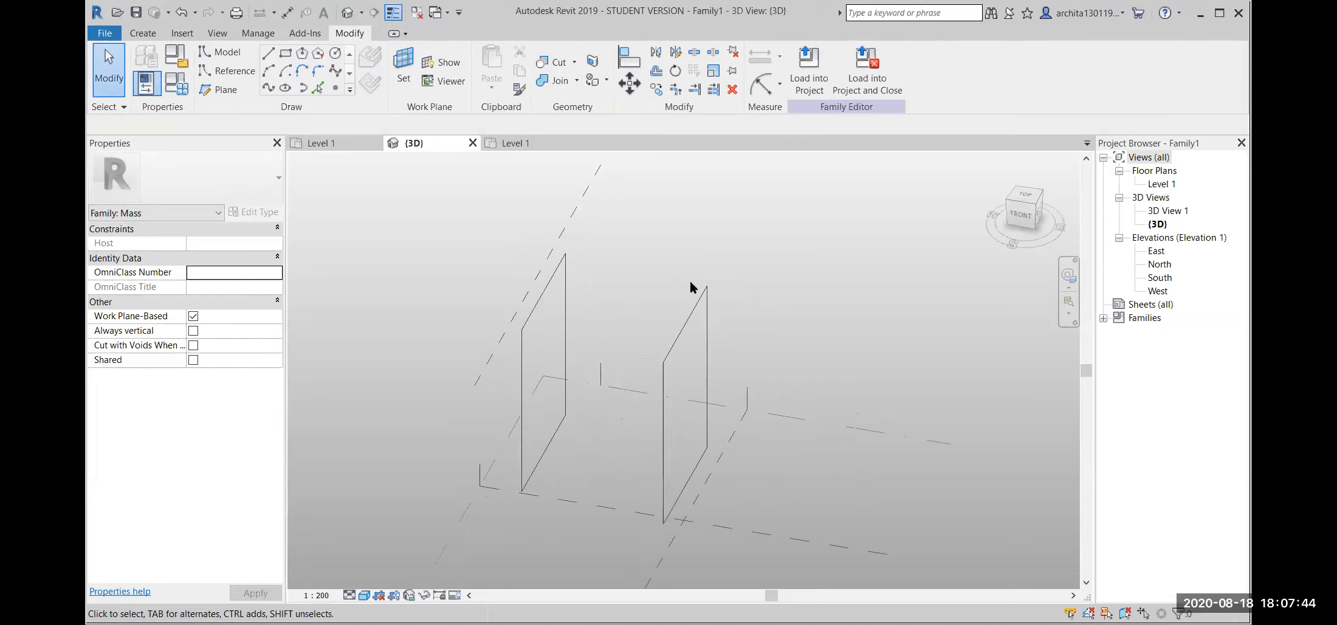
pyautogui.moveTo(593, 296); pyautogui.dragTo(648, 309, button='middle')
pyautogui.scroll(-2, 648, 310)
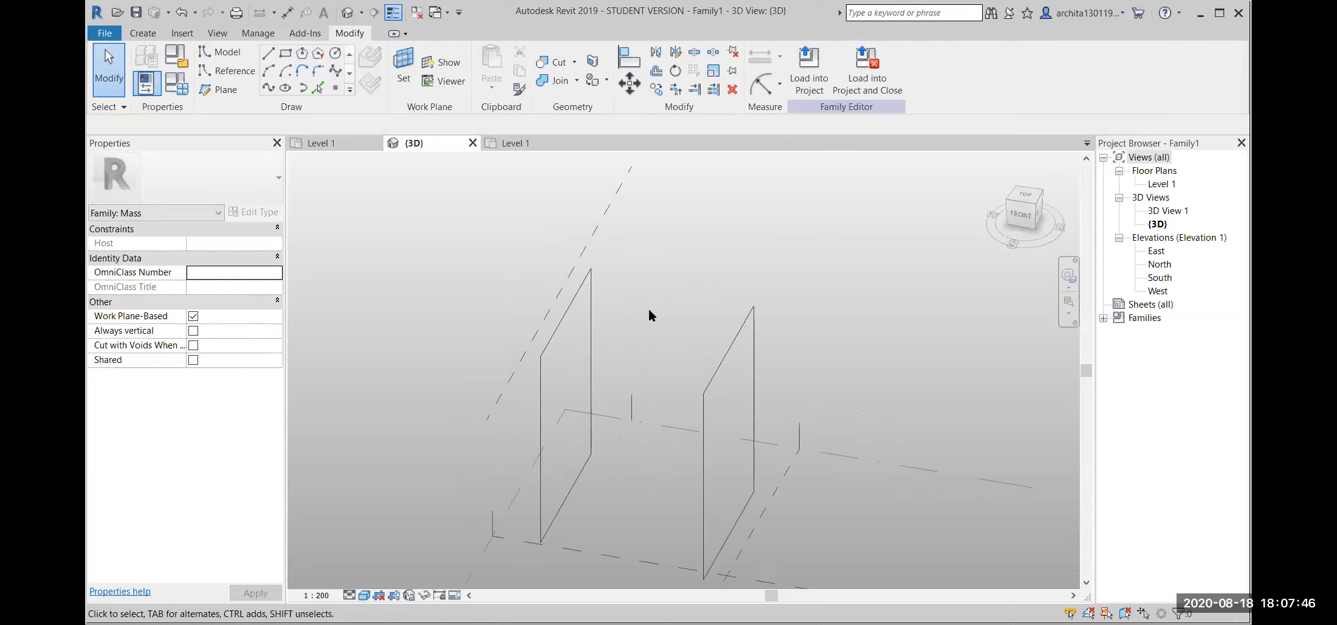
# Connect the top corners of both rectangles with a closed loop of model lines, using 3D snapping.
pyautogui.click(268, 54)
pyautogui.click(566, 125)
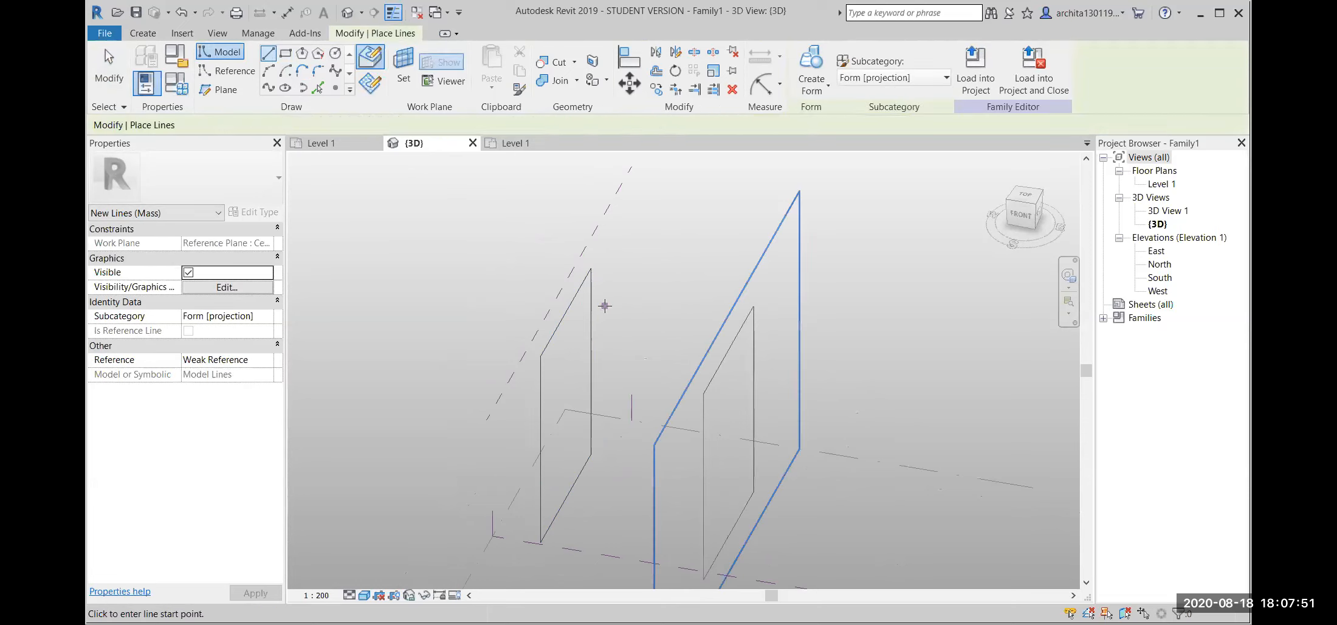
pyautogui.click(541, 356)
pyautogui.scroll(4, 699, 389)
pyautogui.click(719, 401)
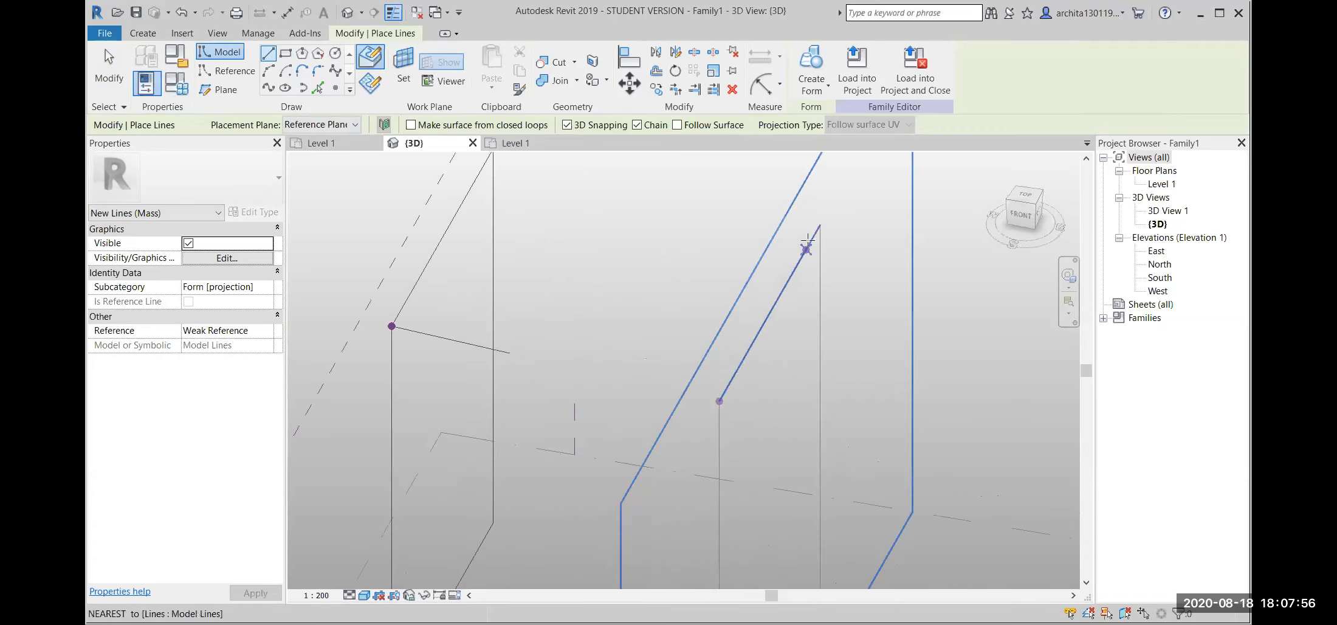
pyautogui.click(819, 226)
pyautogui.scroll(-3, 587, 211)
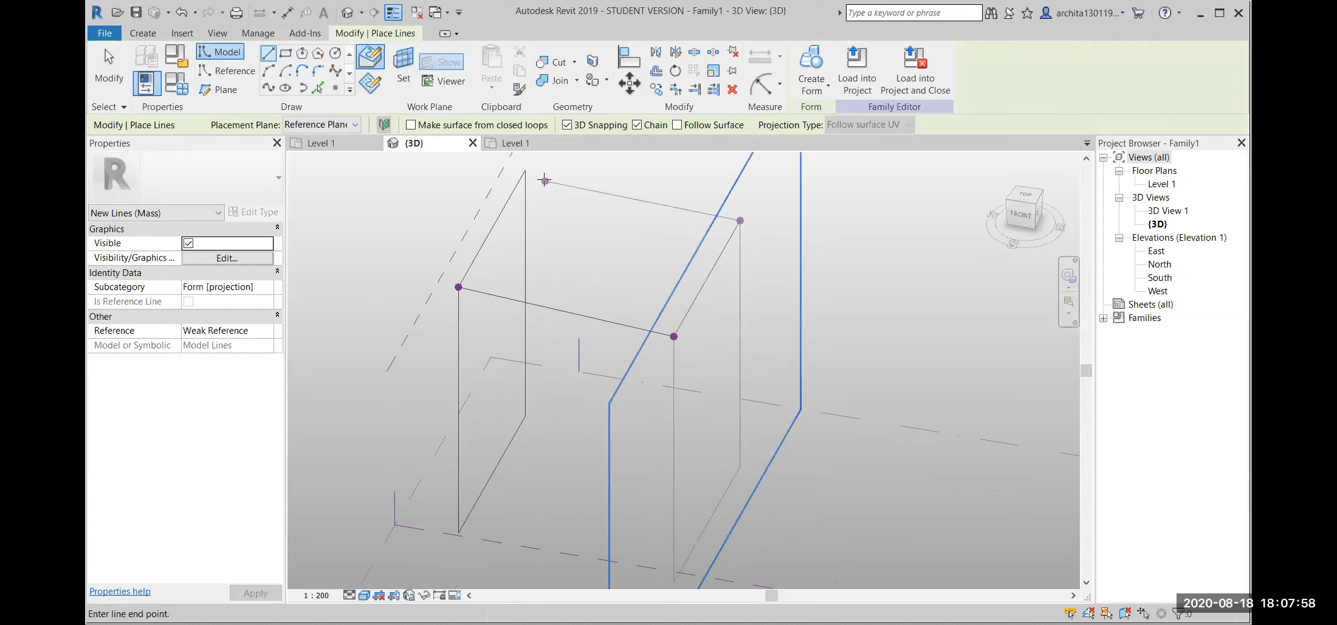
pyautogui.click(525, 171)
pyautogui.click(458, 286)
pyautogui.press('Escape')
pyautogui.press('Escape')
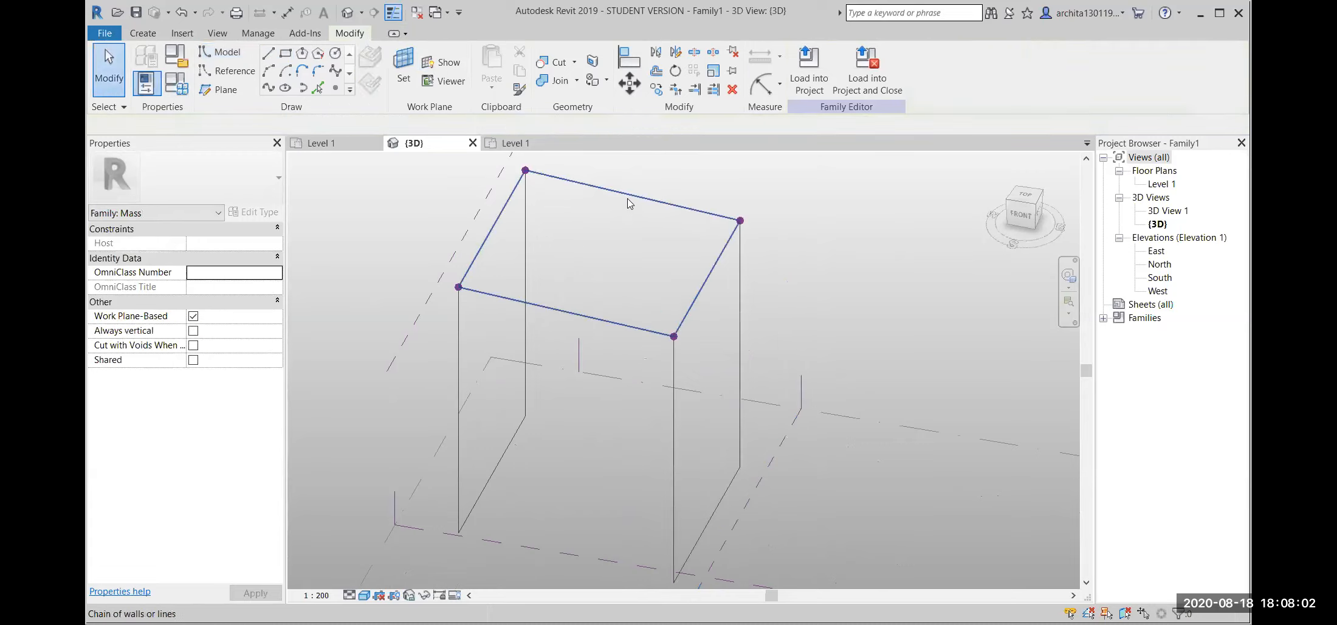
# Create a flat surface form from the closed loop joining the tops of the two rectangles.
pyautogui.click(630, 203)
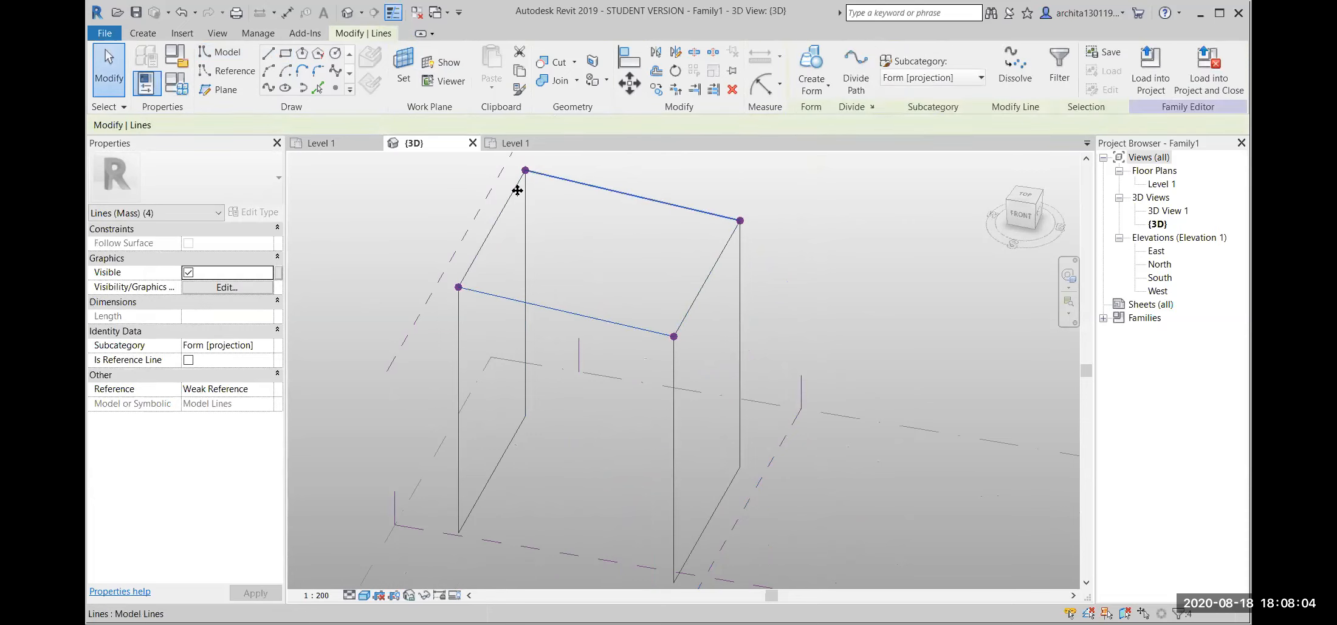
pyautogui.click(811, 70)
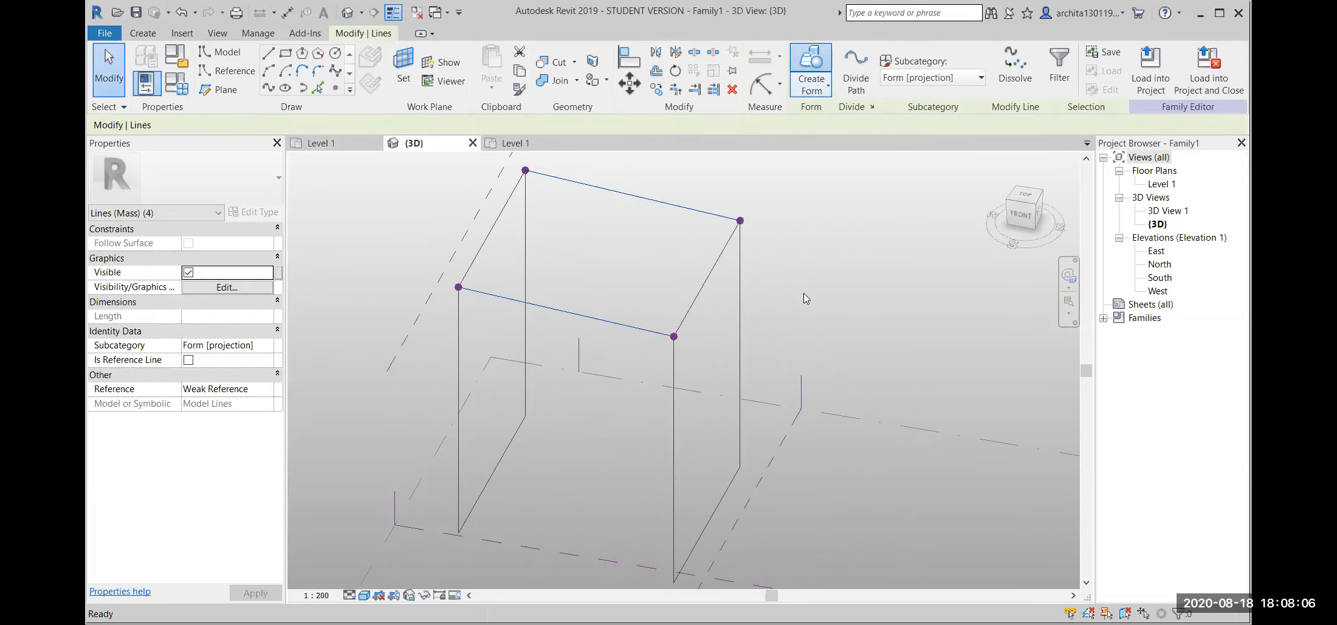
pyautogui.click(538, 358)
pyautogui.scroll(-3, 830, 280)
pyautogui.keyDown('shift'); pyautogui.moveTo(656, 391); pyautogui.dragTo(615, 342, button='middle'); pyautogui.keyUp('shift')
pyautogui.scroll(-2, 615, 341)
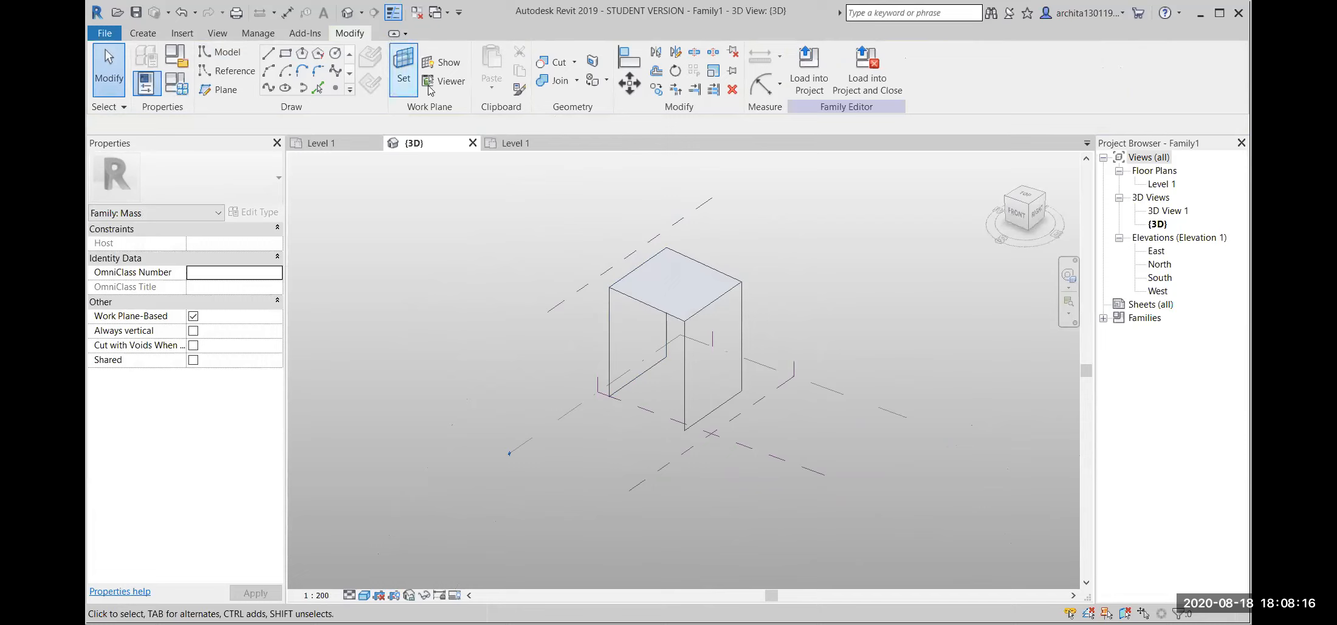
# Draw a closed four-sided line loop attached to the front vertical edge of the offset-plane rectangle and create a surface from it.
pyautogui.click(268, 54)
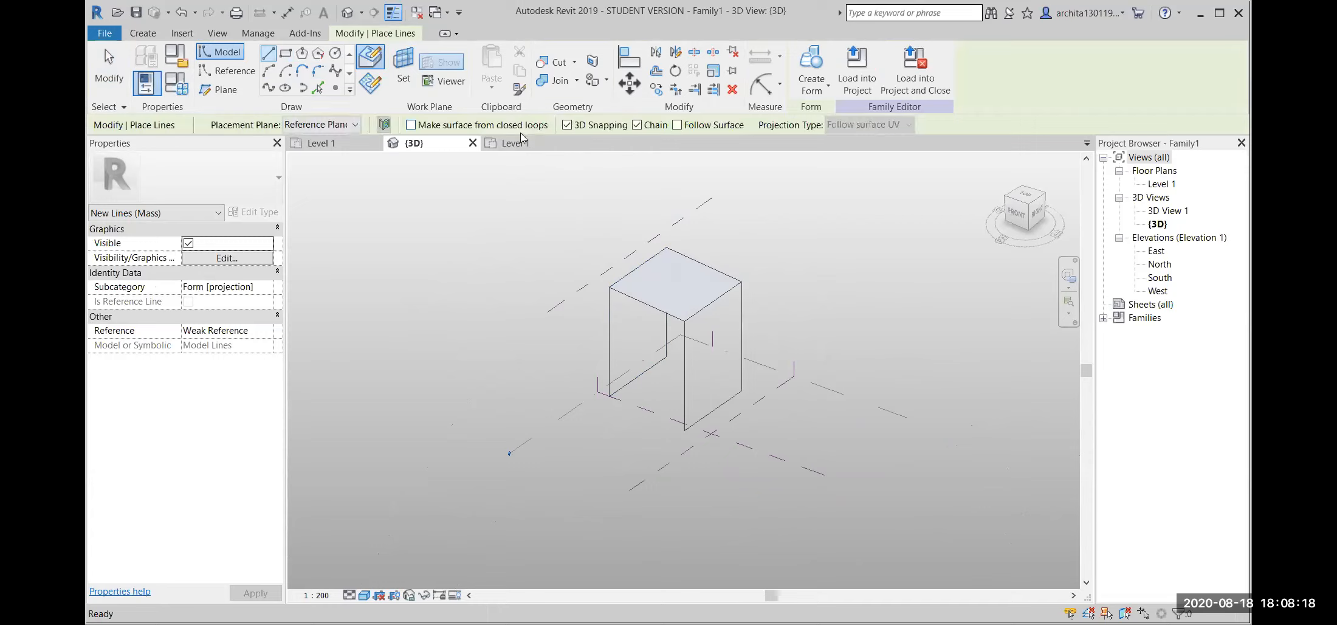
pyautogui.scroll(-2, 633, 346)
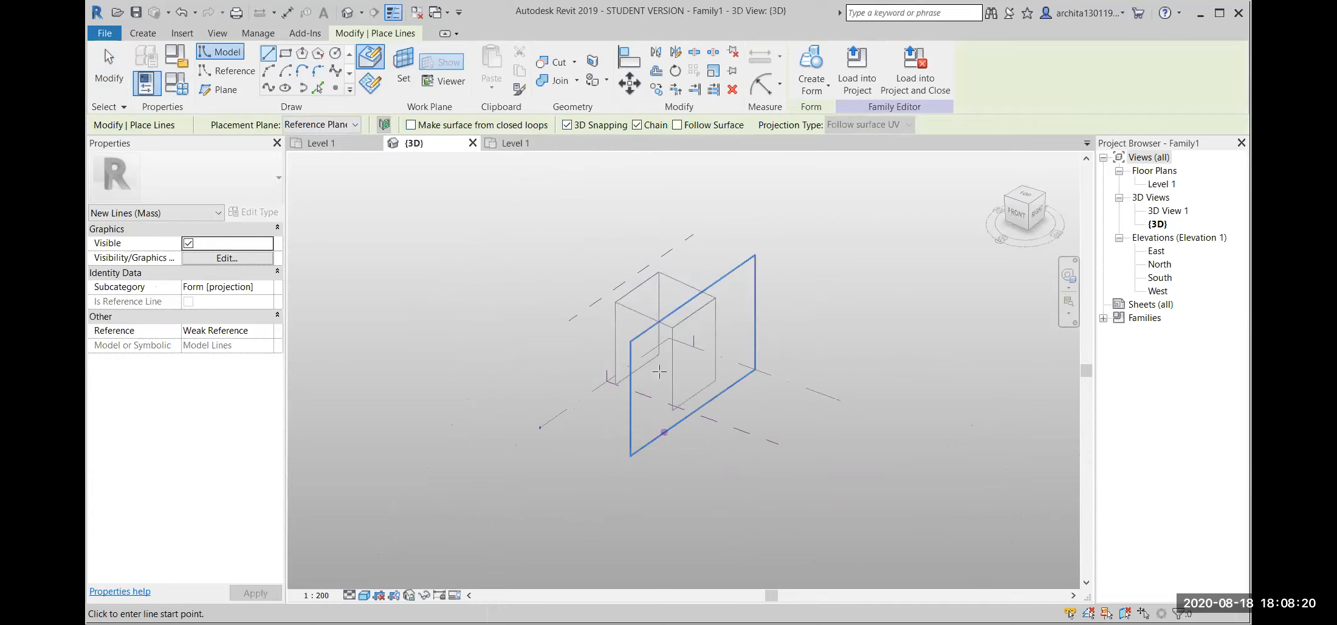
pyautogui.scroll(2, 644, 413)
pyautogui.click(647, 464)
pyautogui.click(665, 350)
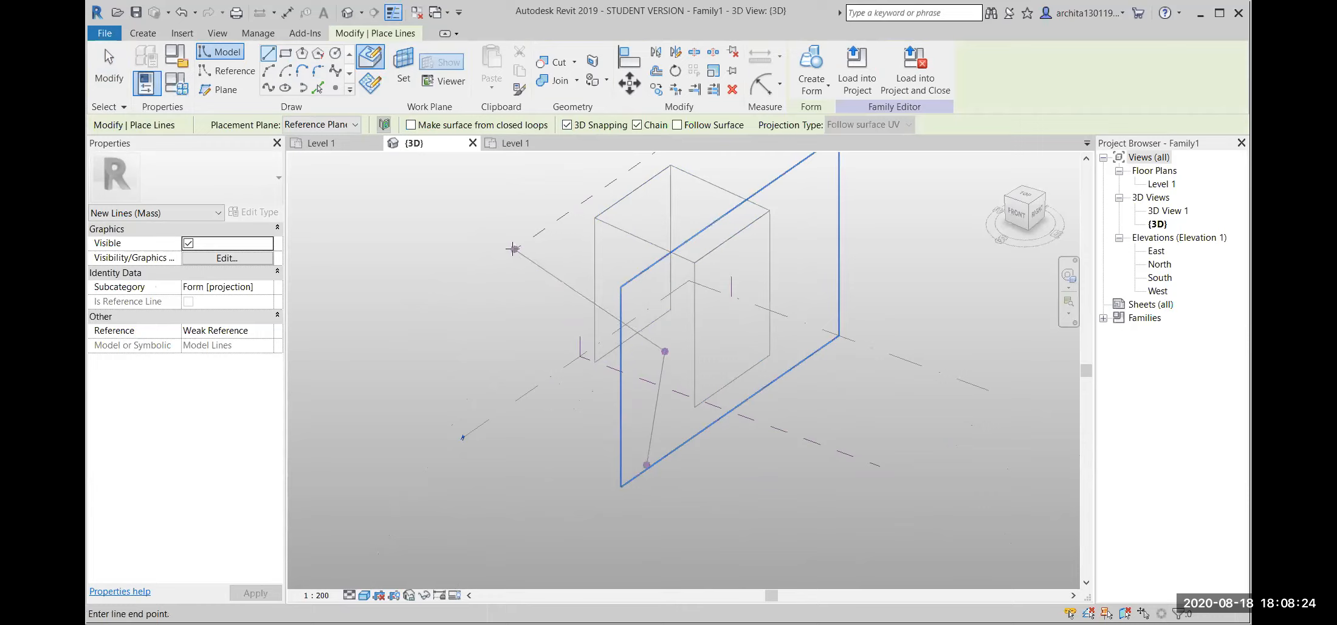
pyautogui.keyDown('shift'); pyautogui.moveTo(525, 286); pyautogui.dragTo(605, 287, button='middle'); pyautogui.keyUp('shift')
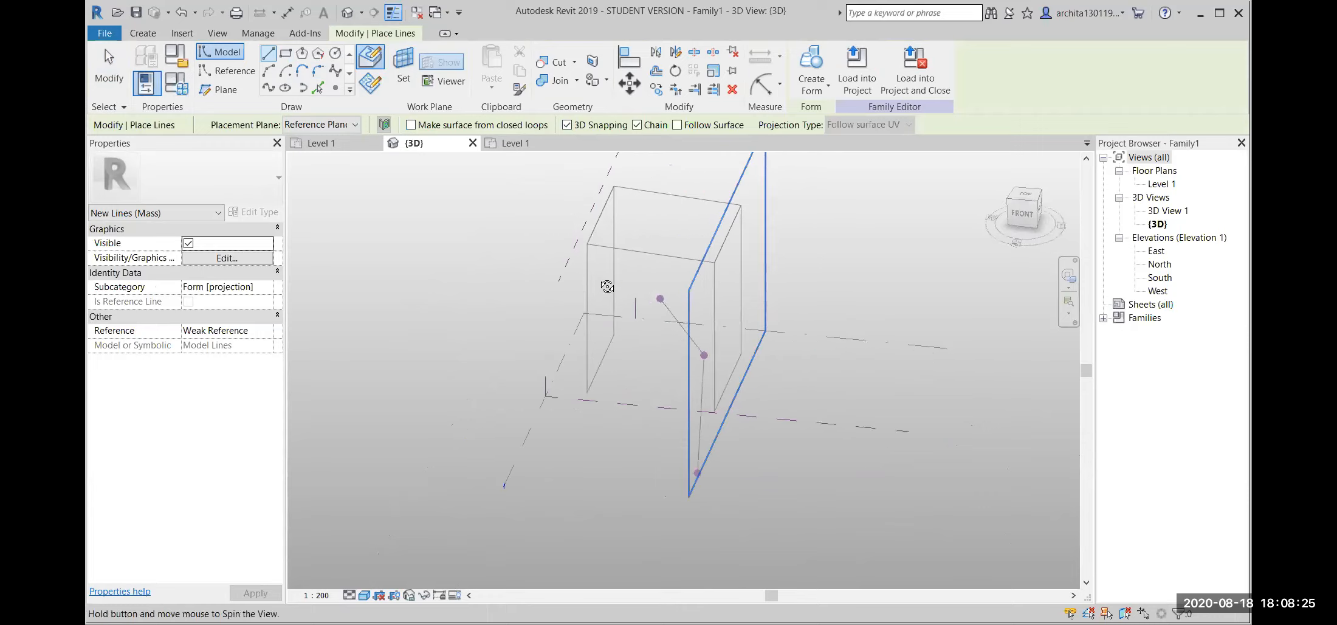
pyautogui.click(587, 244)
pyautogui.click(587, 392)
pyautogui.click(697, 473)
pyautogui.press('Escape')
pyautogui.click(811, 68)
pyautogui.keyDown('shift'); pyautogui.moveTo(803, 513); pyautogui.dragTo(737, 447, button='middle'); pyautogui.keyUp('shift')
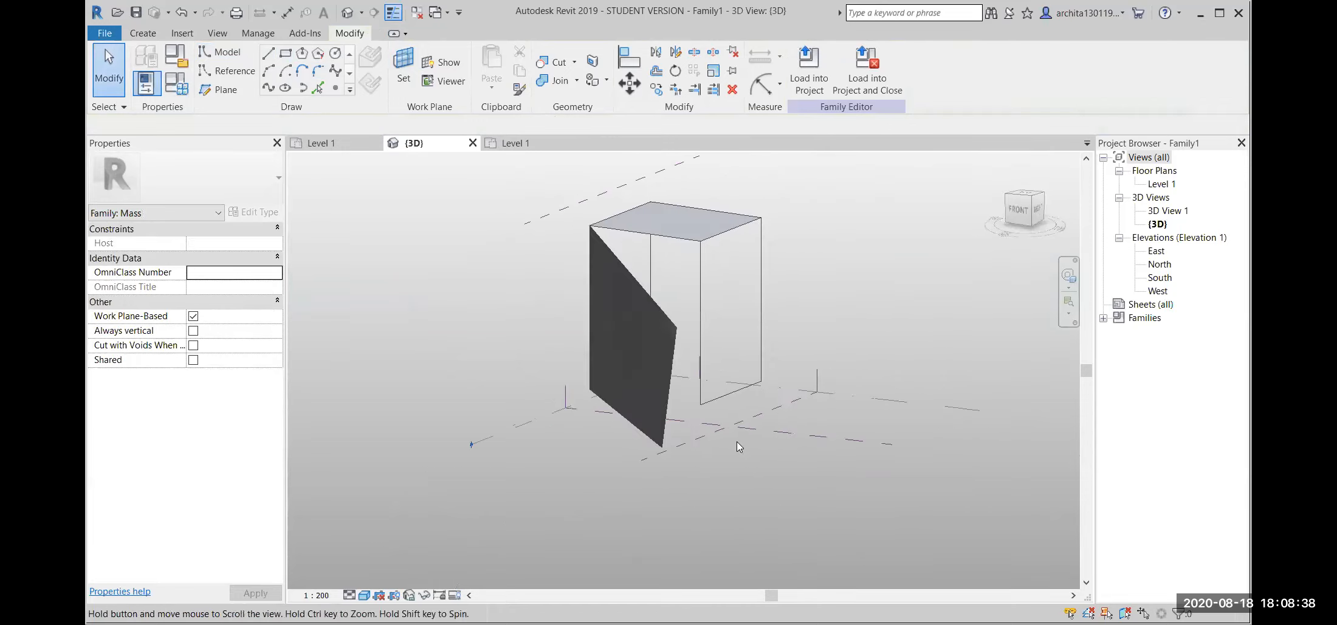
# Undo the slanted side surface with its lines and the top surface, back to the bare top line loop.
pyautogui.hotkey('ctrl', 'z')
pyautogui.hotkey('ctrl', 'z')
pyautogui.hotkey('ctrl', 'z')
pyautogui.hotkey('ctrl', 'z')
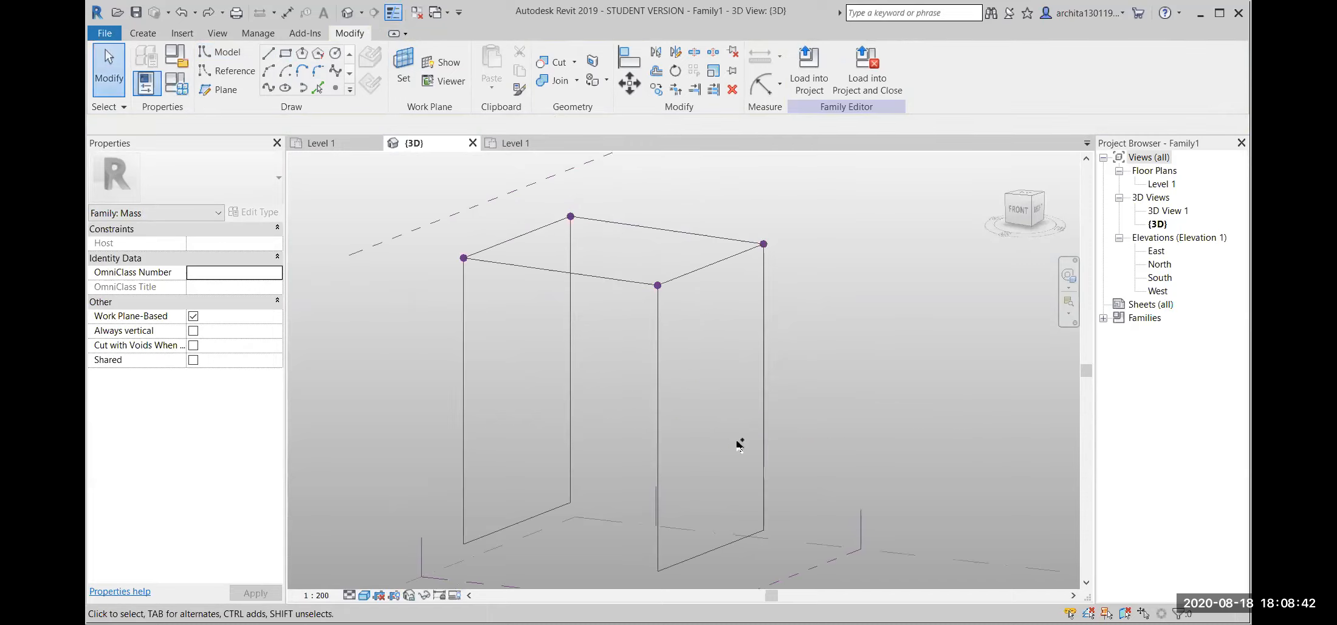
# Create a flat surface form from the closed line loop joining the tops of the two rectangles.
pyautogui.scroll(-3, 671, 347)
pyautogui.press('Tab')
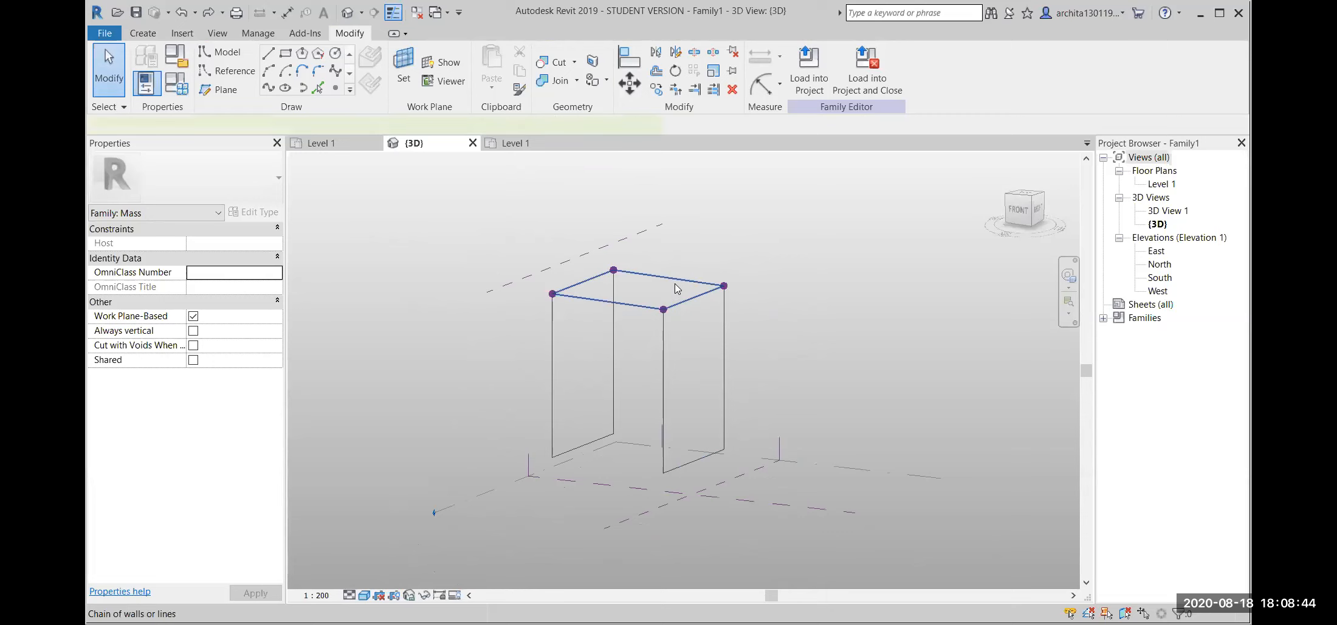
pyautogui.click(674, 283)
pyautogui.click(817, 57)
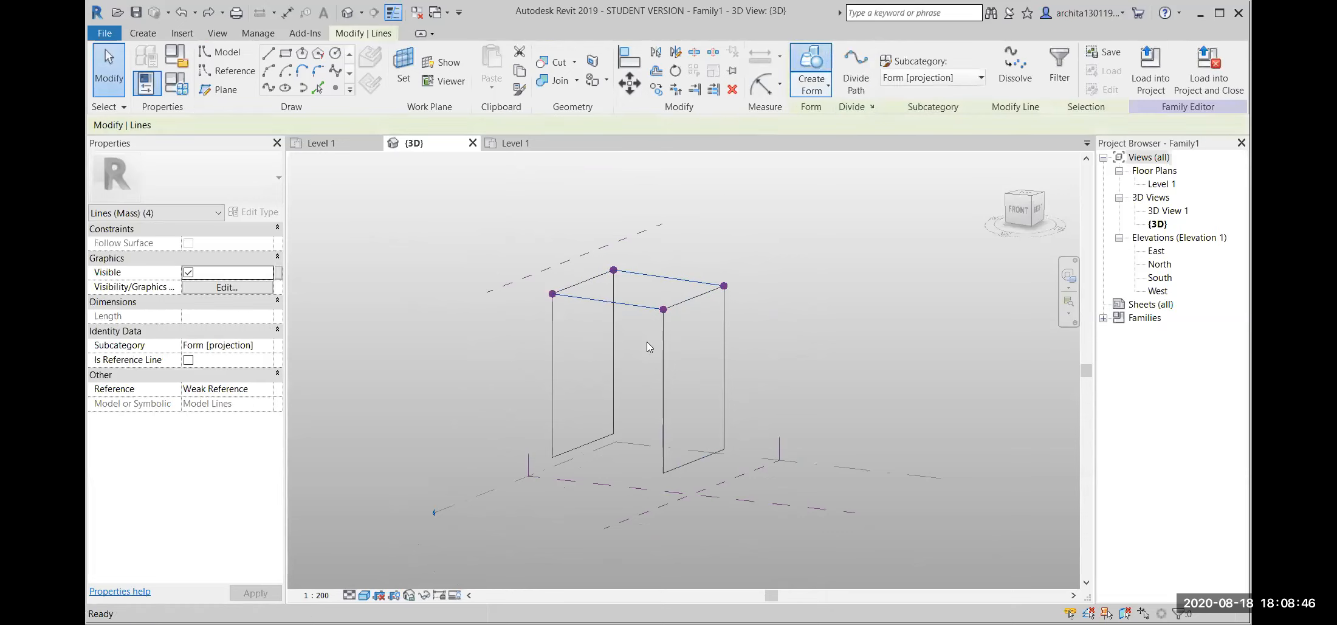
pyautogui.scroll(-3, 634, 384)
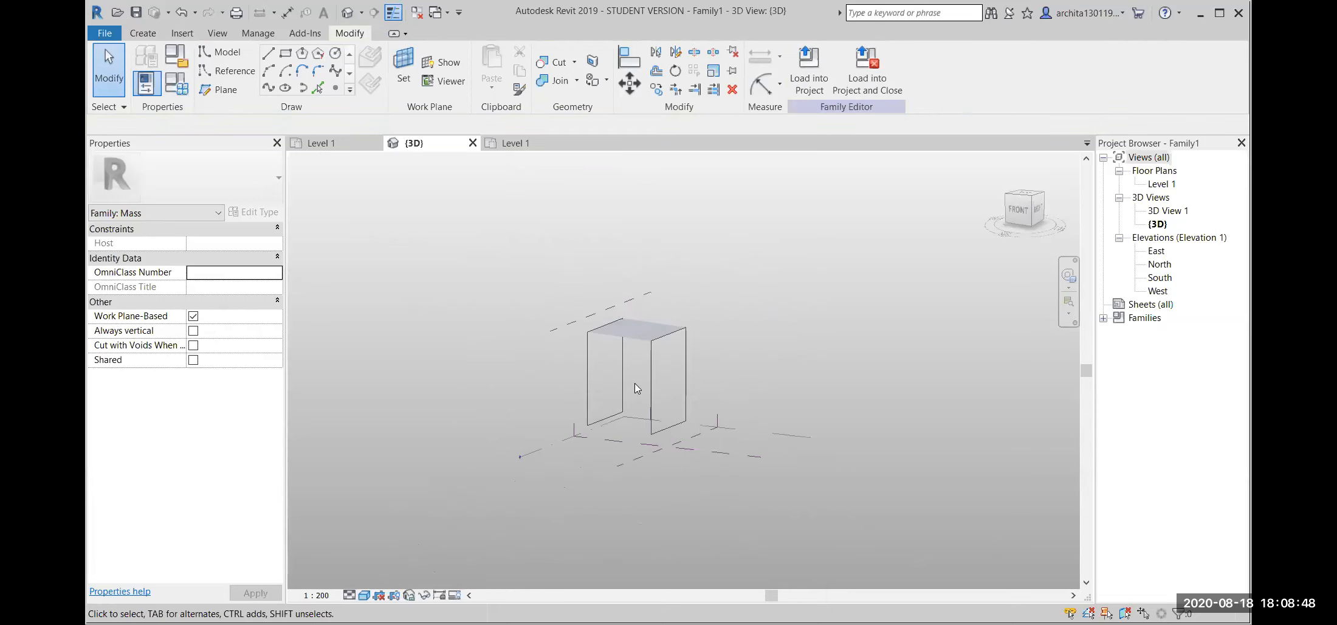
pyautogui.keyDown('shift'); pyautogui.moveTo(634, 384); pyautogui.dragTo(547, 426, button='middle'); pyautogui.keyUp('shift')
pyautogui.keyDown('shift'); pyautogui.moveTo(574, 452); pyautogui.dragTo(716, 364, button='middle'); pyautogui.keyUp('shift')
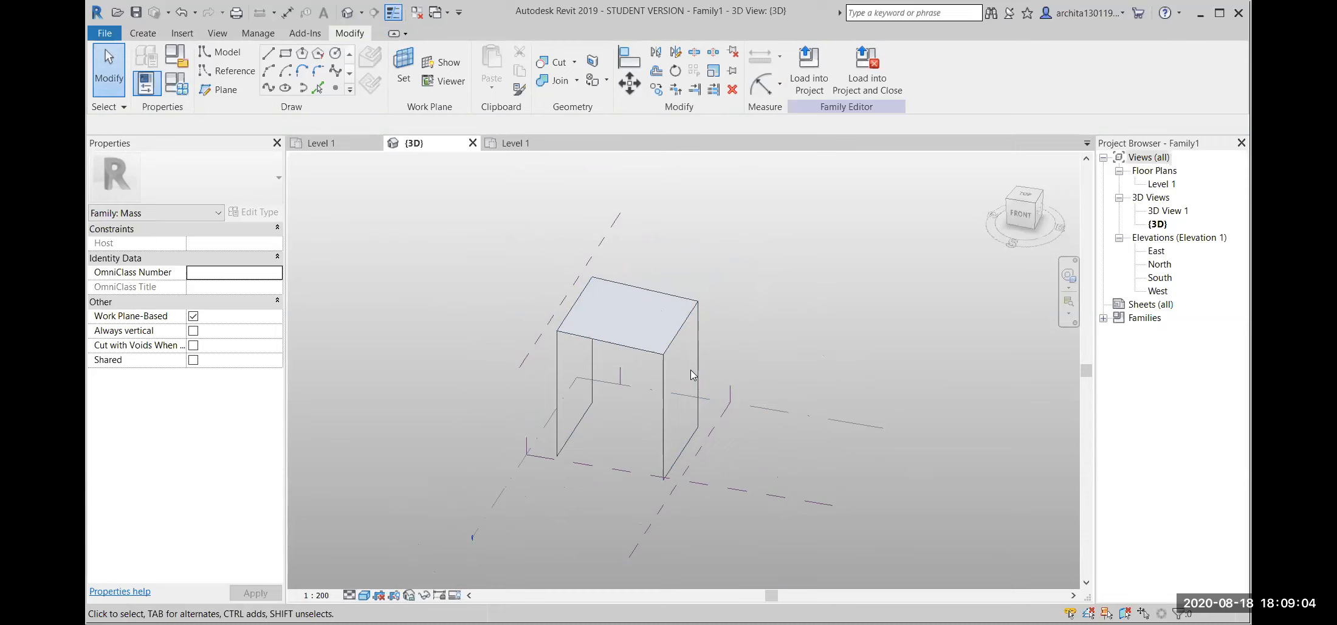
pyautogui.click(716, 424)
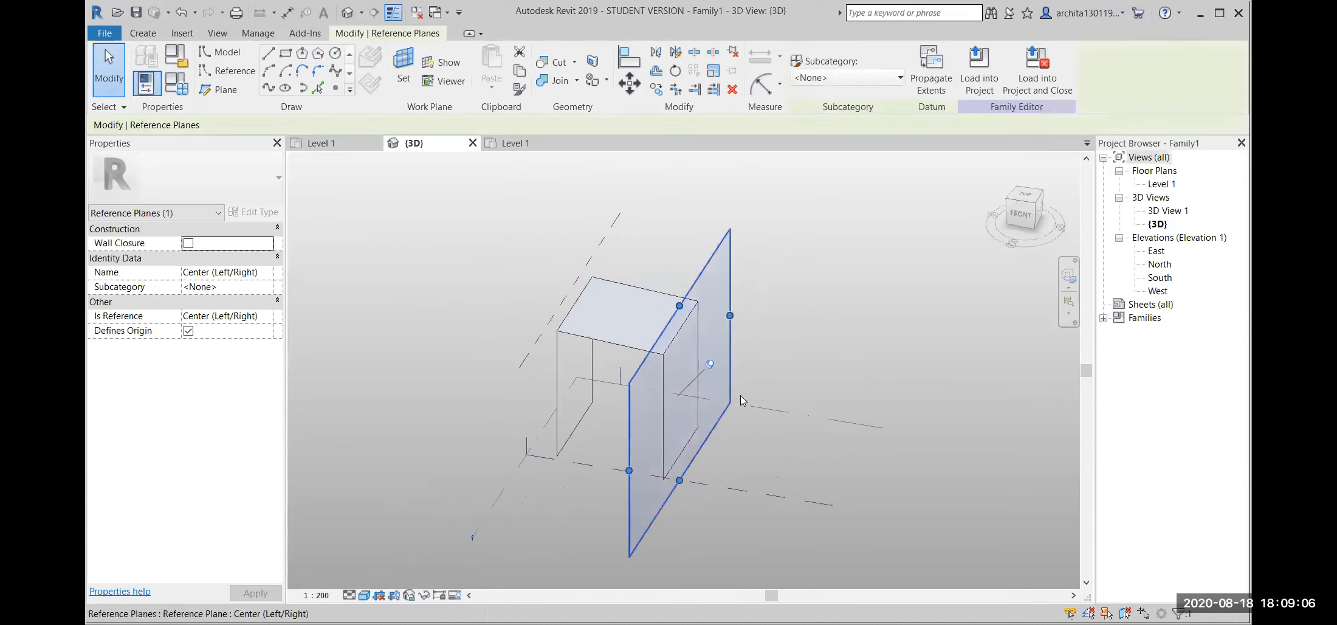
pyautogui.click(790, 354)
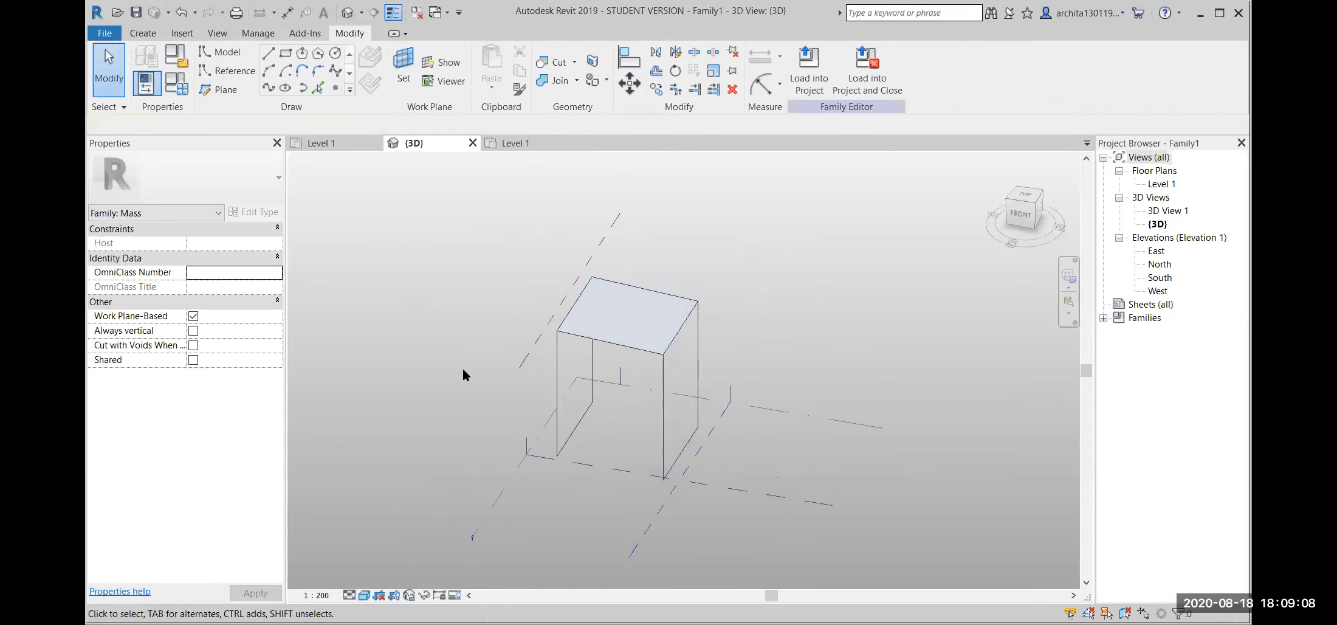
pyautogui.keyDown('shift'); pyautogui.moveTo(641, 304); pyautogui.dragTo(707, 259, button='middle'); pyautogui.keyUp('shift')
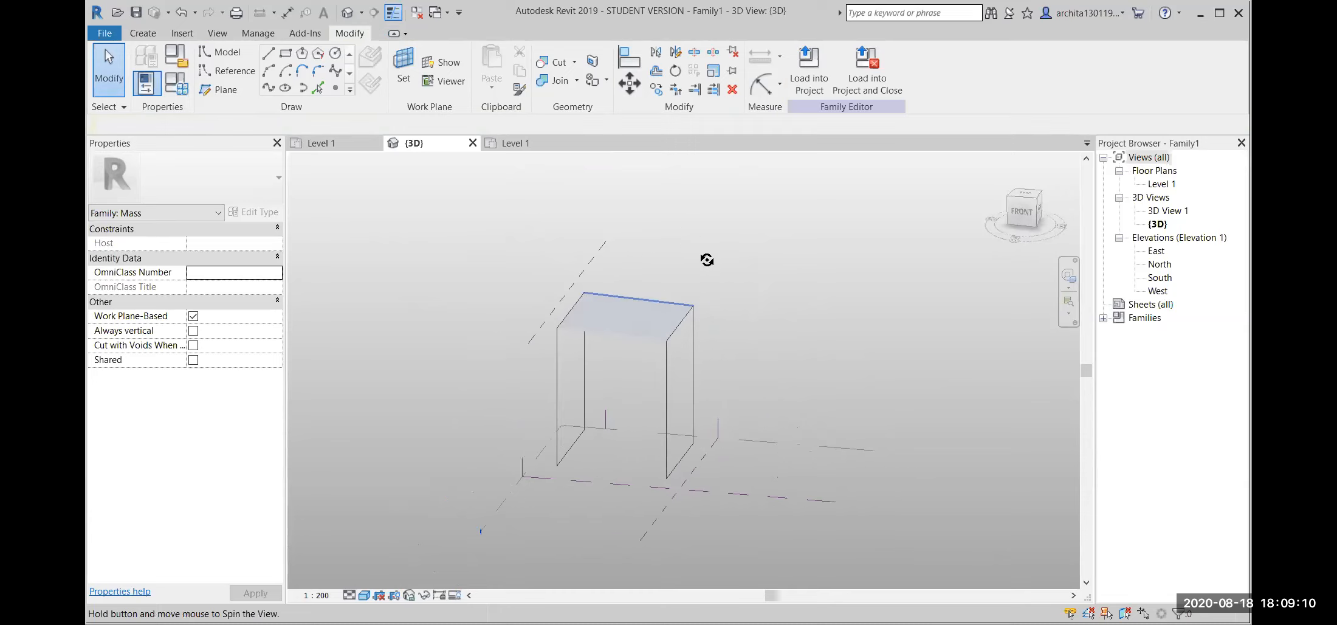
pyautogui.keyDown('shift'); pyautogui.moveTo(623, 293); pyautogui.dragTo(603, 368, button='middle'); pyautogui.keyUp('shift')
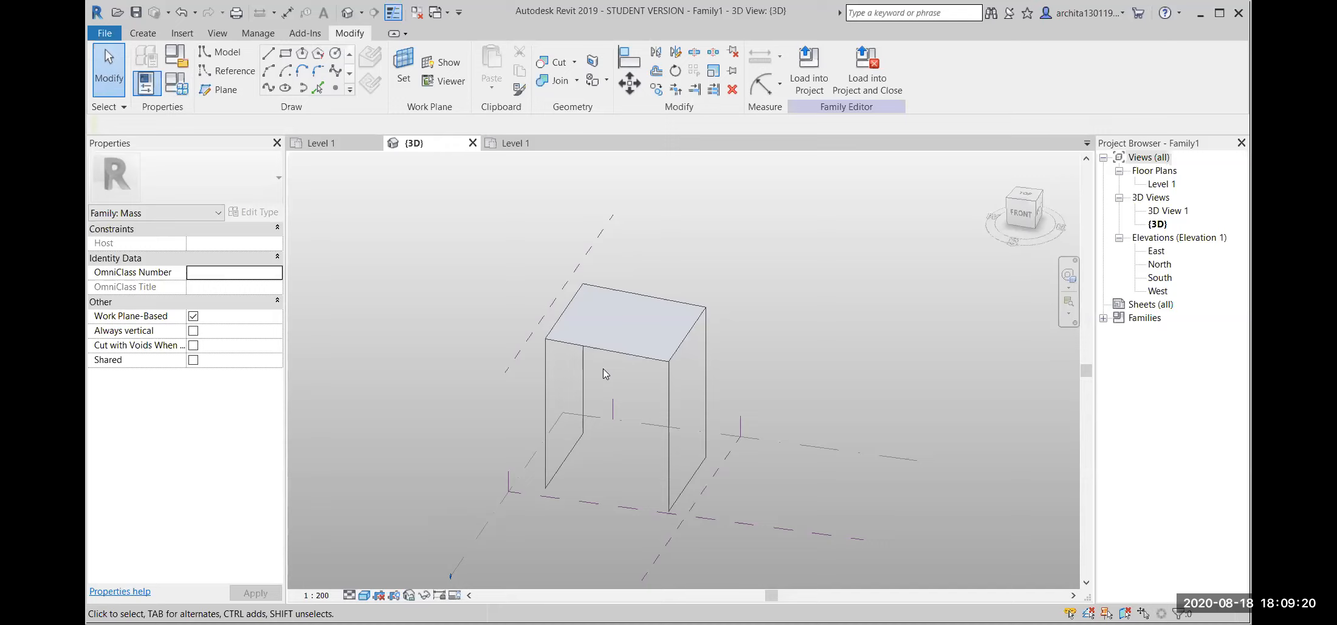
pyautogui.keyDown('shift'); pyautogui.moveTo(619, 364); pyautogui.dragTo(573, 396, button='middle'); pyautogui.keyUp('shift')
pyautogui.scroll(2, 635, 363)
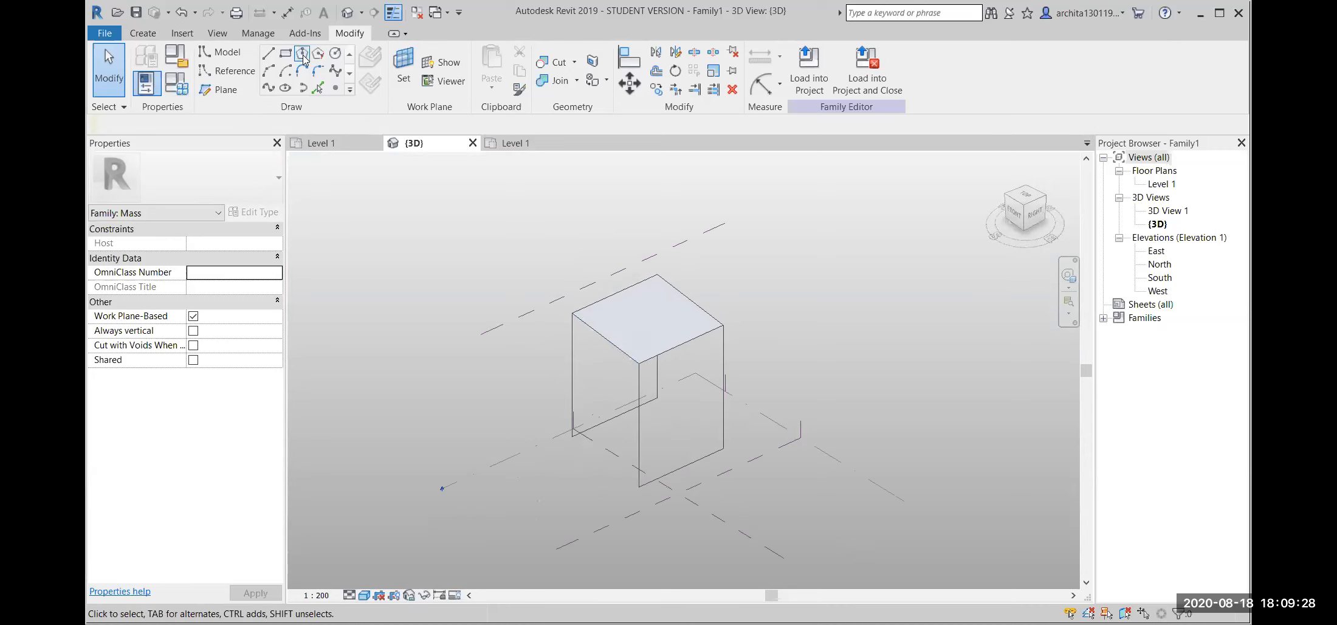
pyautogui.click(268, 53)
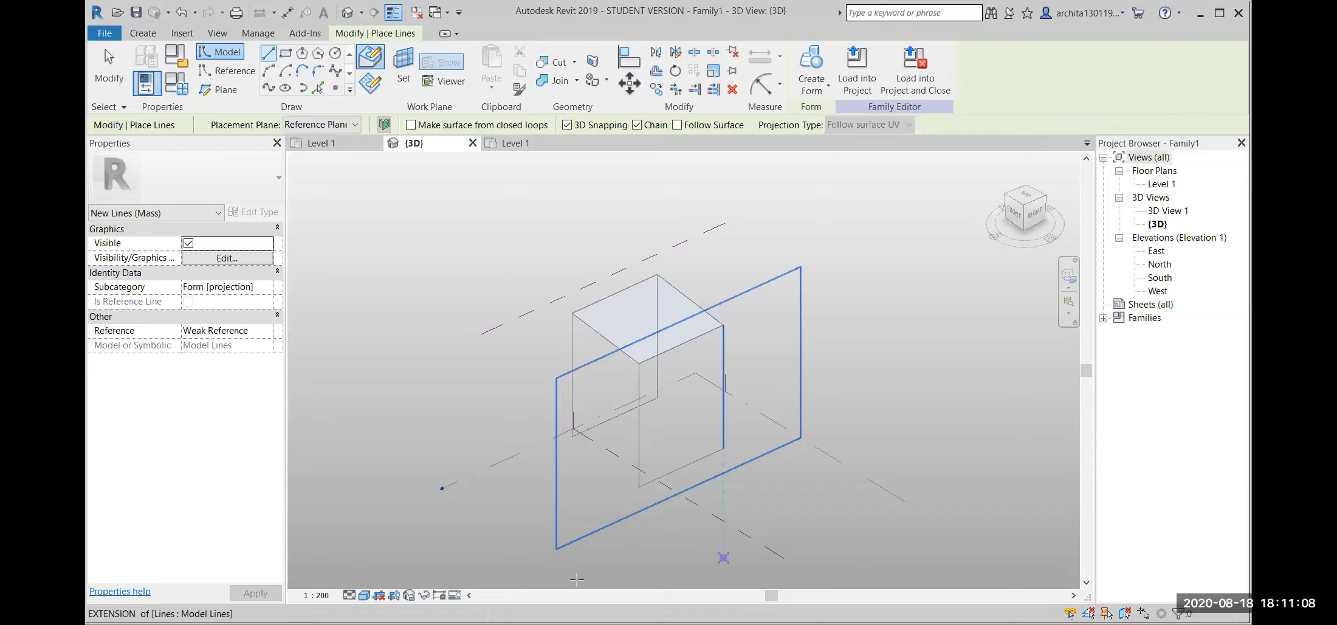
pyautogui.scroll(-2, 550, 284)
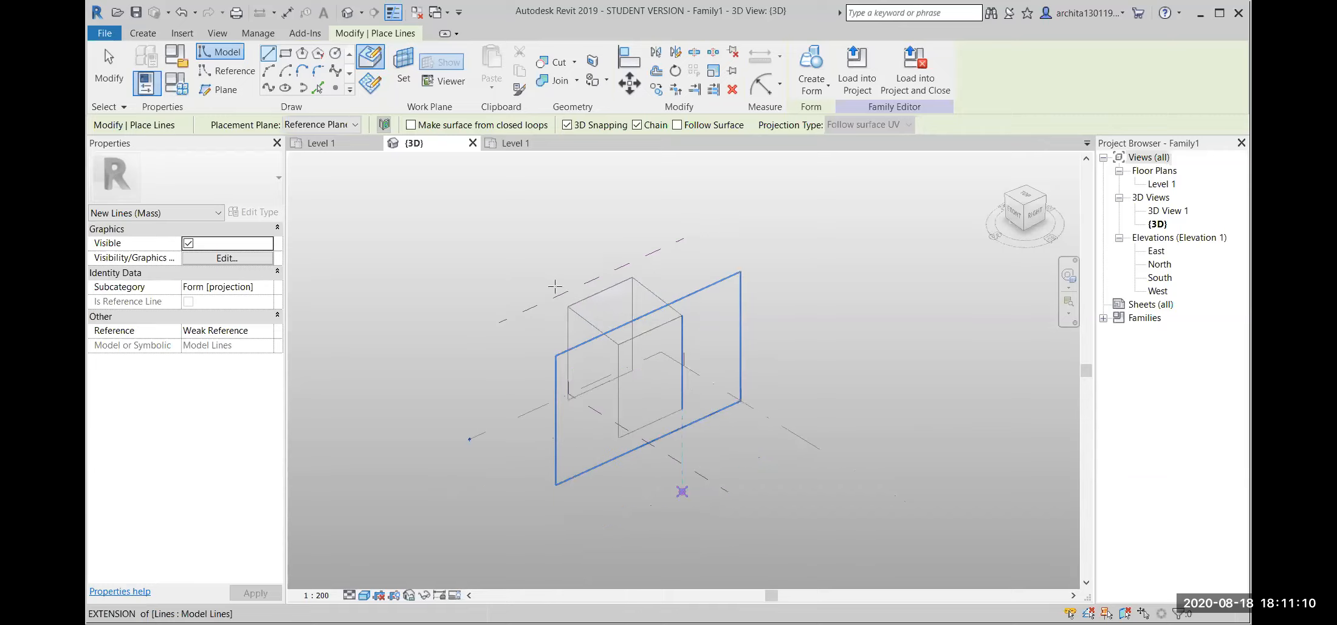
pyautogui.scroll(2, 639, 355)
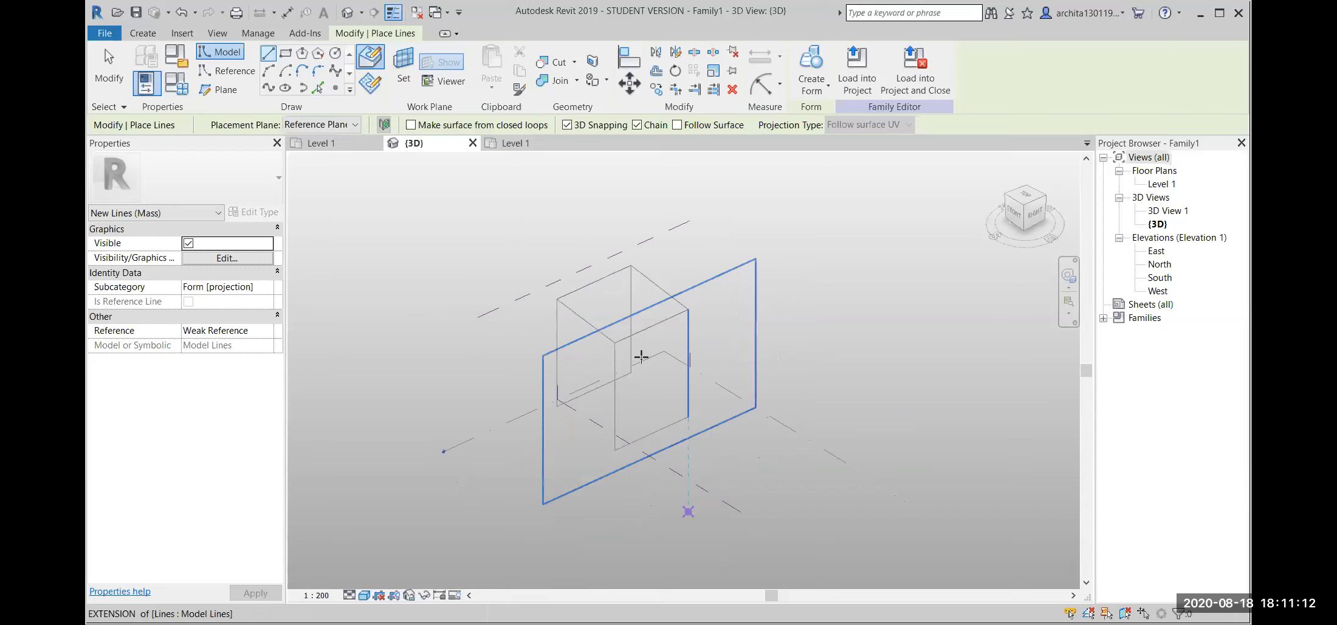
pyautogui.scroll(-1, 590, 365)
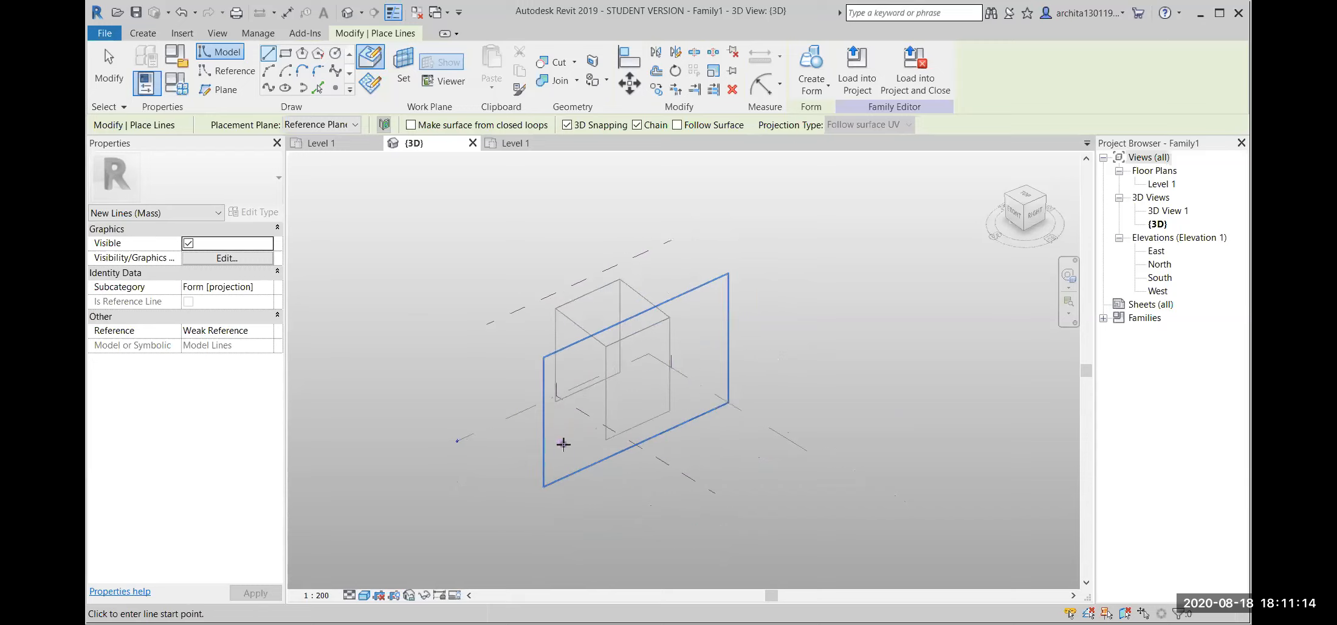
pyautogui.press('Escape')
pyautogui.press('Escape')
# Draw a 6-sided inscribed polygon of model lines on the offset reference plane, beside its rectangle, dismissing the save reminder without saving.
pyautogui.scroll(1, 522, 364)
pyautogui.click(533, 283)
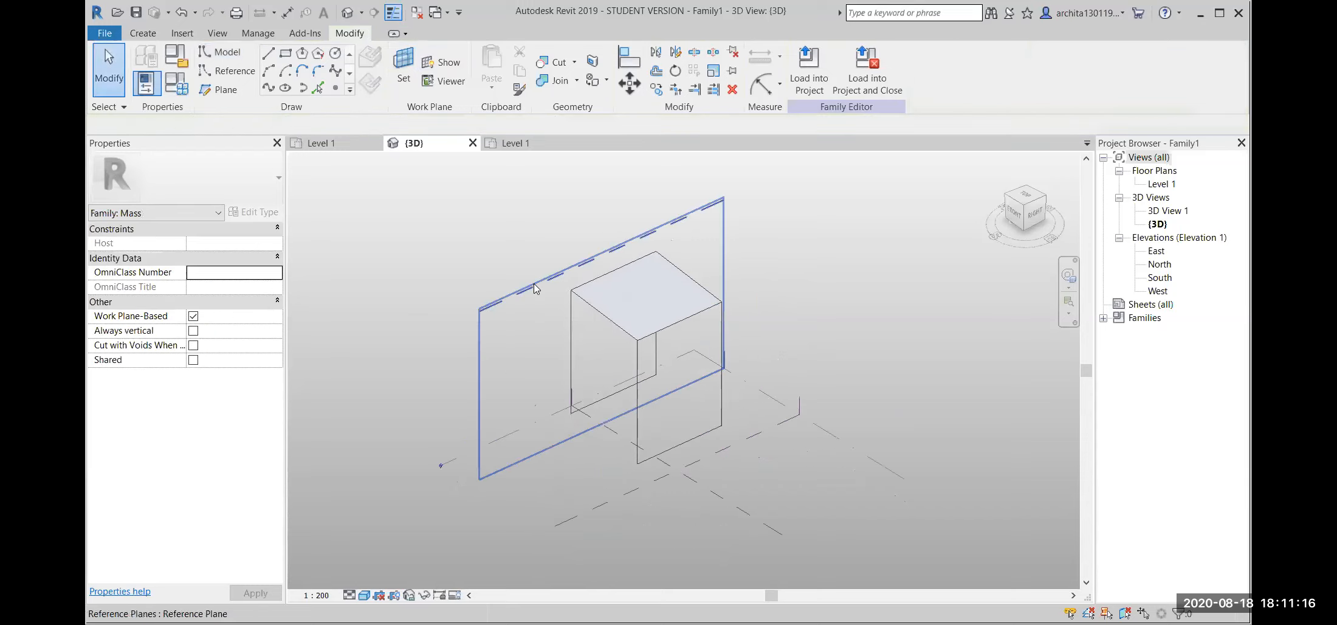
pyautogui.click(302, 53)
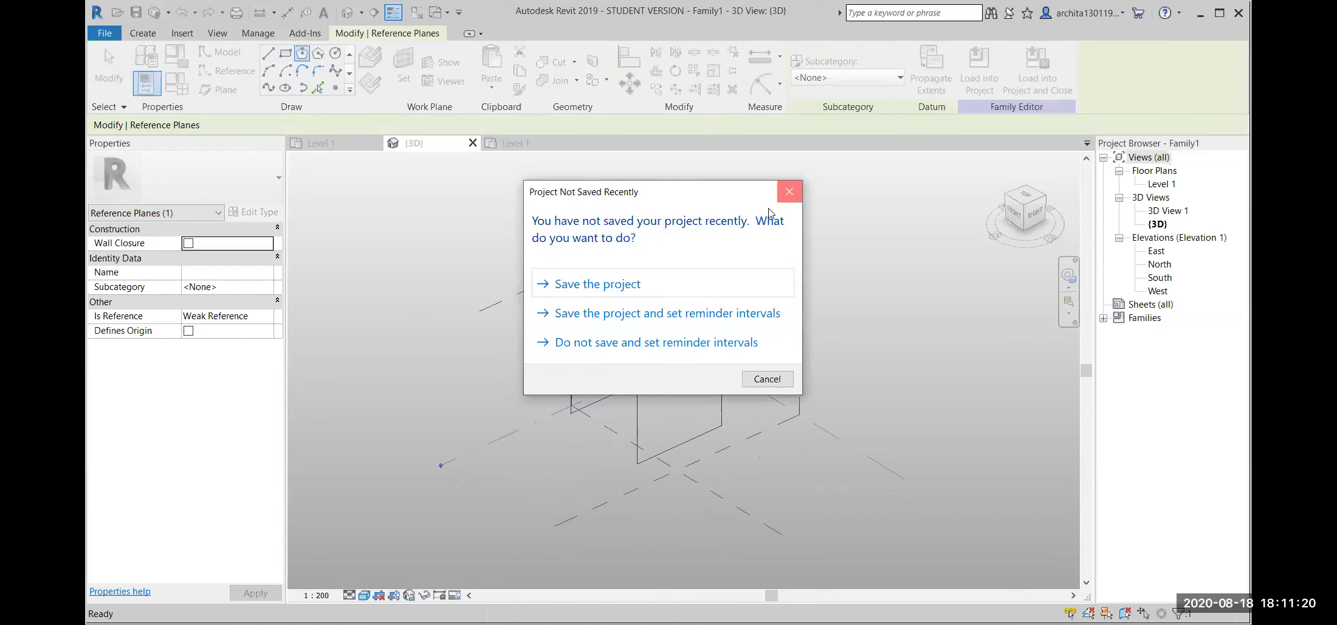
pyautogui.click(785, 190)
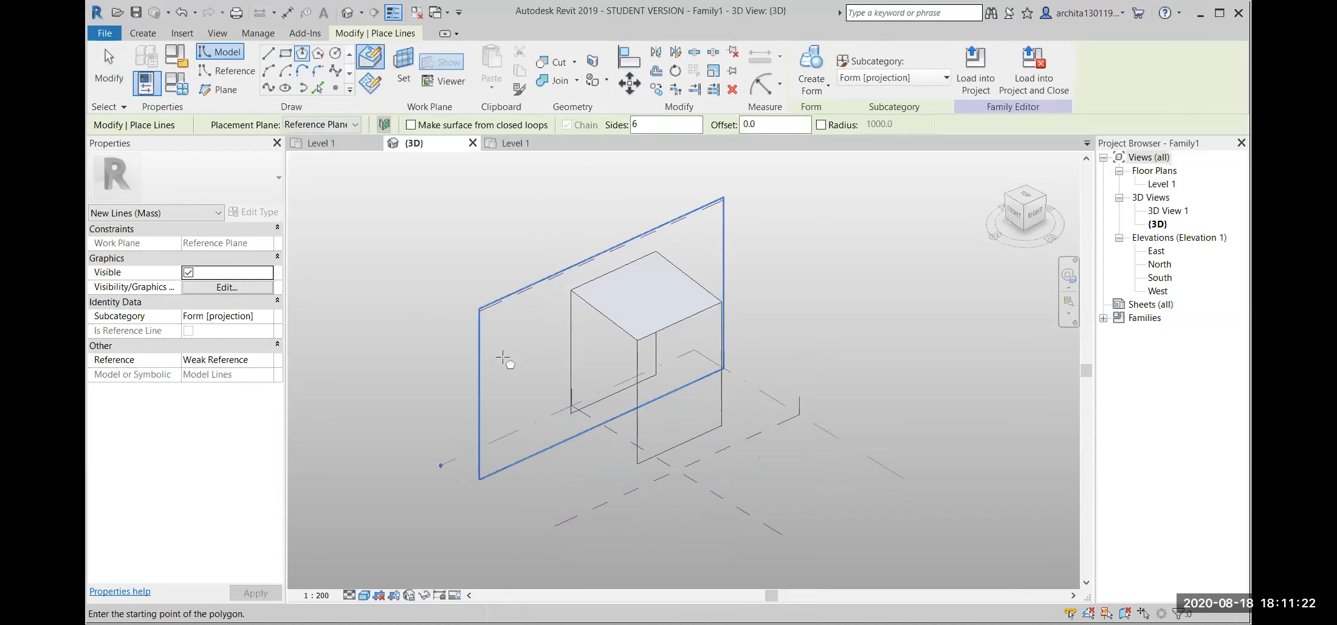
pyautogui.click(495, 363)
pyautogui.click(542, 340)
pyautogui.press('Escape')
pyautogui.press('Escape')
pyautogui.scroll(-2, 535, 388)
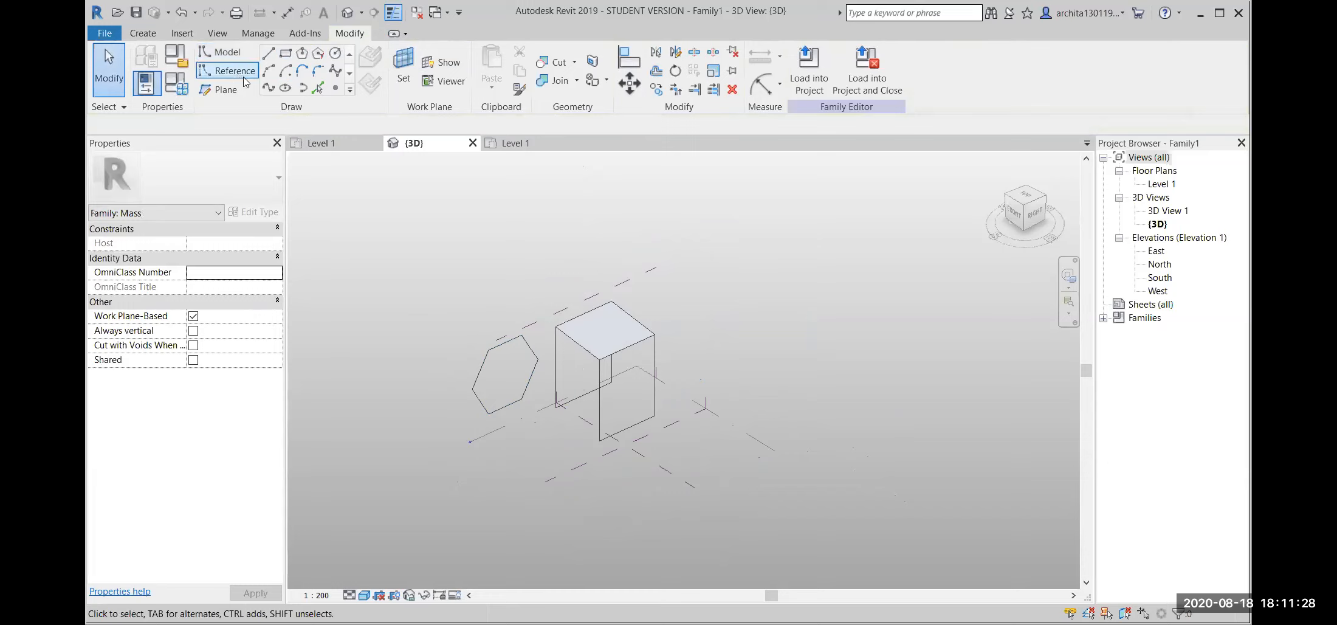
# Draw a closed four-sided loop of 3D-snapped model lines linking the hexagon's upper edge to the facing top corners of both rectangles.
pyautogui.click(270, 55)
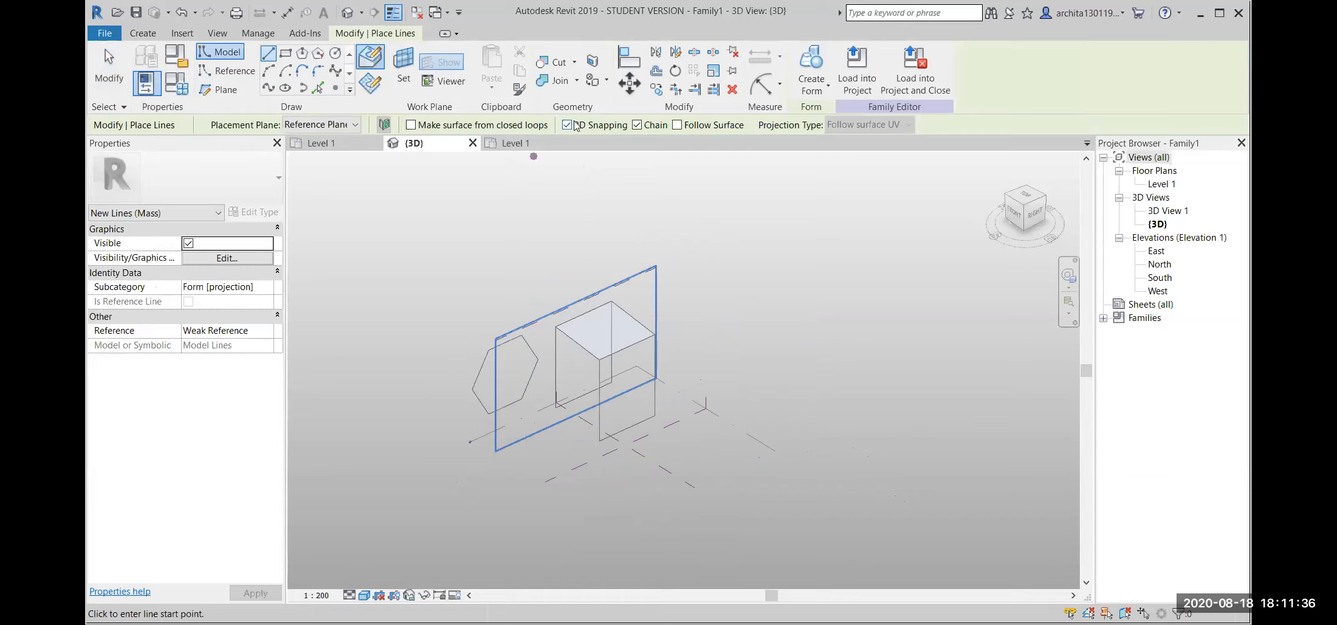
pyautogui.scroll(2, 561, 353)
pyautogui.keyDown('shift'); pyautogui.moveTo(483, 428); pyautogui.dragTo(462, 393, button='middle'); pyautogui.keyUp('shift')
pyautogui.click(604, 384)
pyautogui.scroll(2, 521, 412)
pyautogui.click(432, 357)
pyautogui.click(480, 330)
pyautogui.click(530, 315)
pyautogui.click(623, 359)
pyautogui.press('Escape')
pyautogui.scroll(-2, 527, 374)
pyautogui.press('Escape')
# Create a surface form from the four-sided loop between the hexagon's upper edge and the top surface.
pyautogui.keyDown('shift'); pyautogui.moveTo(522, 381); pyautogui.dragTo(576, 441, button='middle'); pyautogui.keyUp('shift')
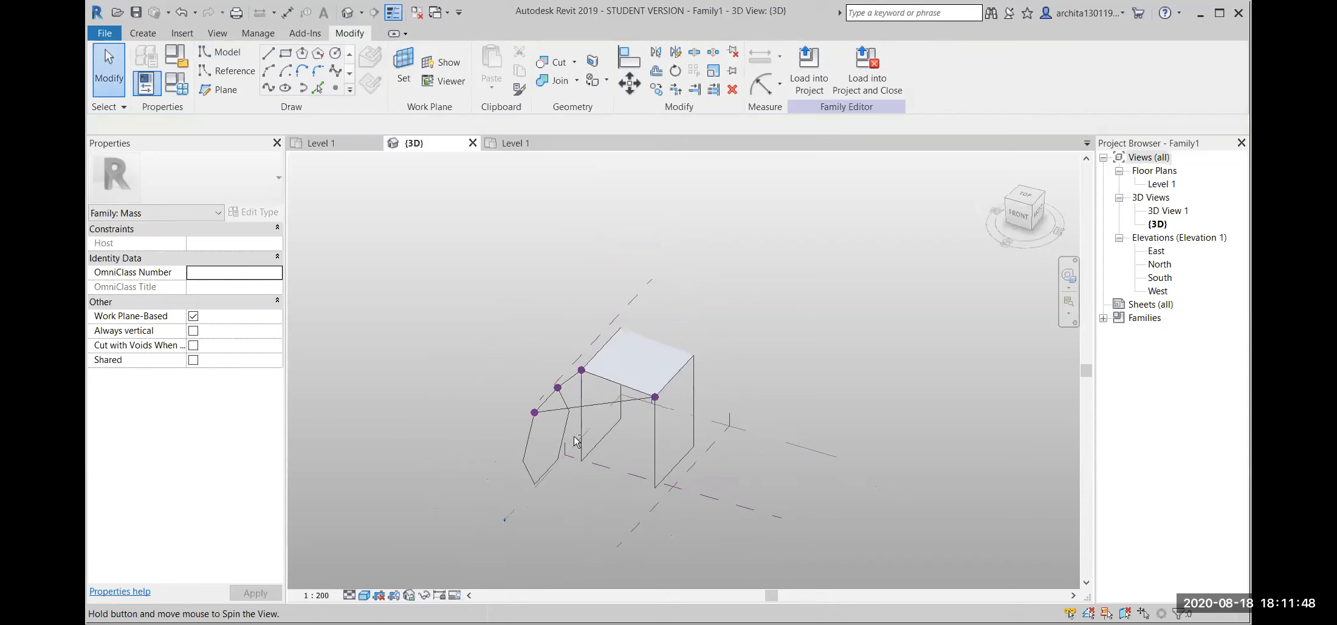
pyautogui.click(570, 378)
pyautogui.click(811, 68)
pyautogui.keyDown('shift'); pyautogui.moveTo(632, 451); pyautogui.dragTo(613, 417, button='middle'); pyautogui.keyUp('shift')
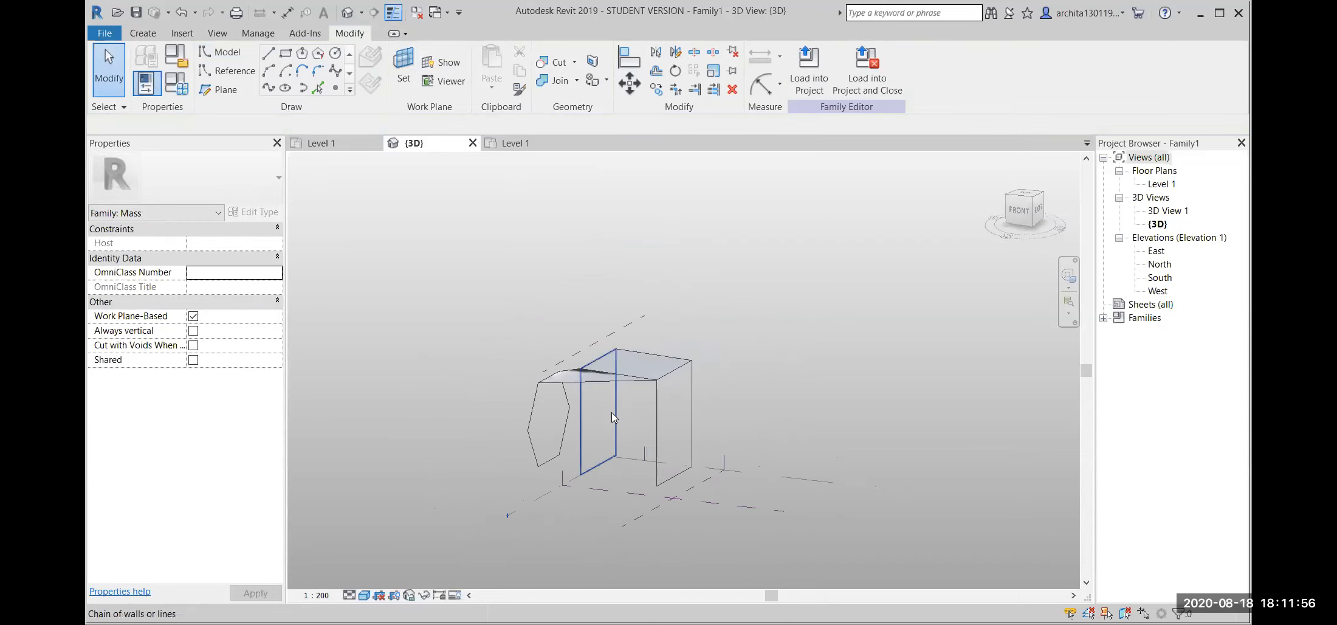
pyautogui.scroll(2, 610, 411)
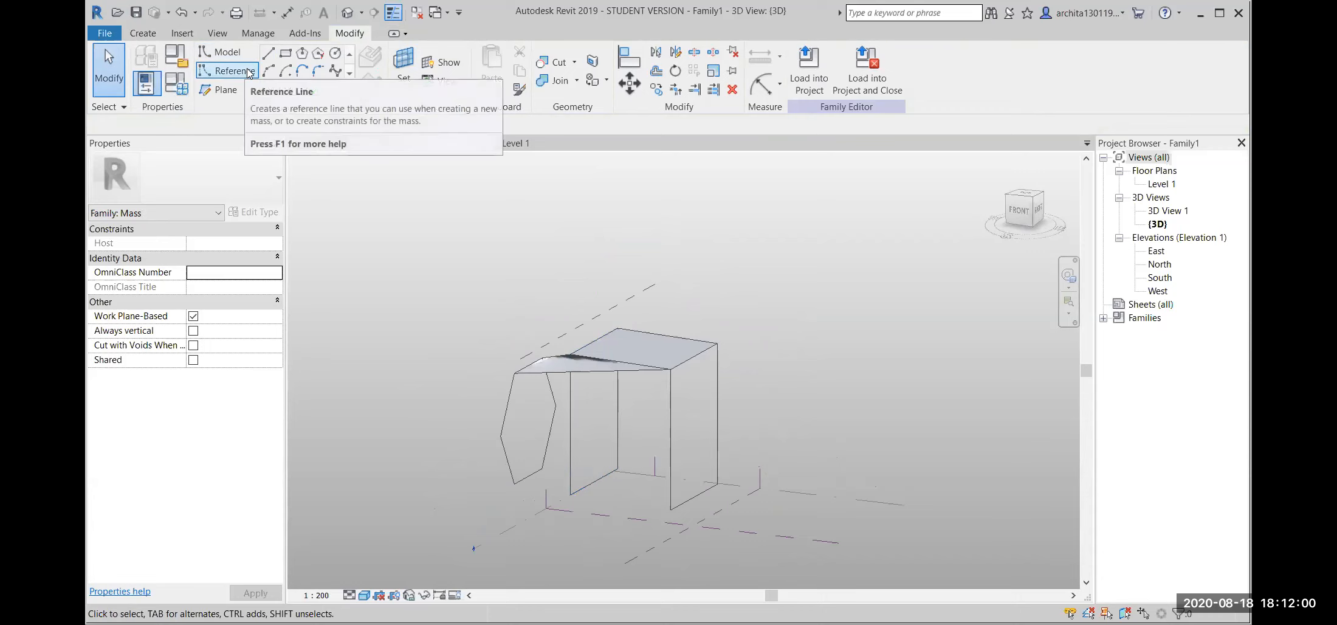
# Draw a closed triangle of 3D-snapped model lines from the hexagon's outer upper side to the front rectangle's near top corner.
pyautogui.click(268, 53)
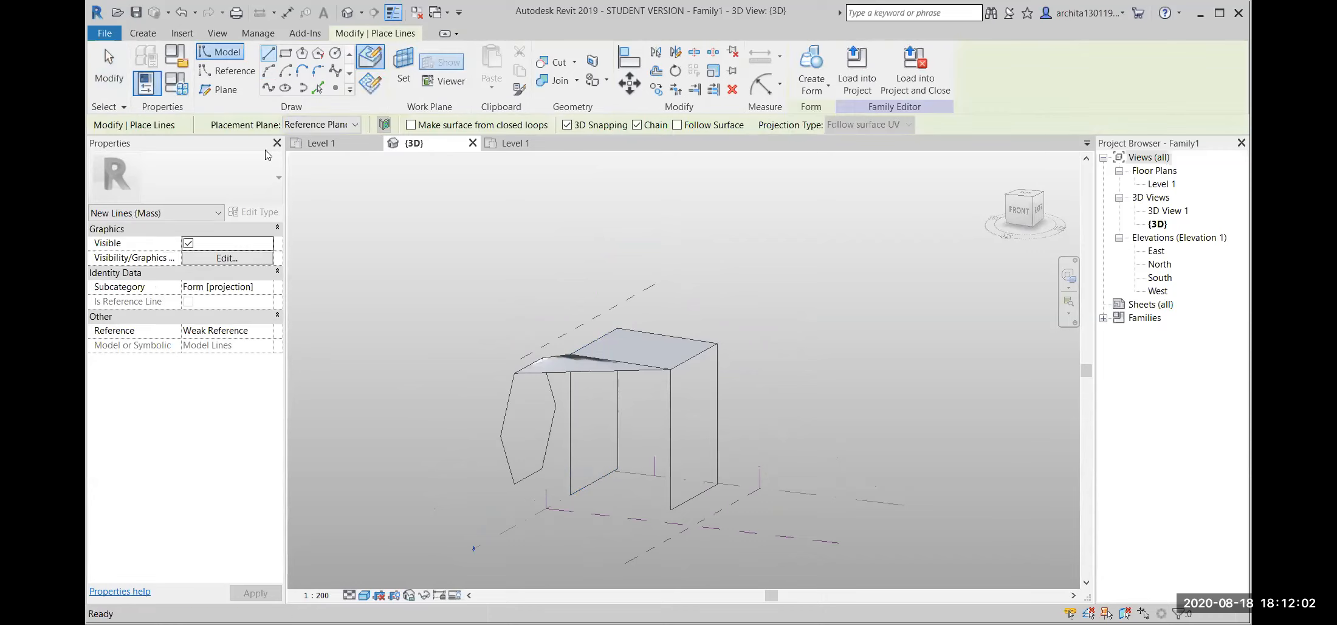
pyautogui.scroll(2, 590, 440)
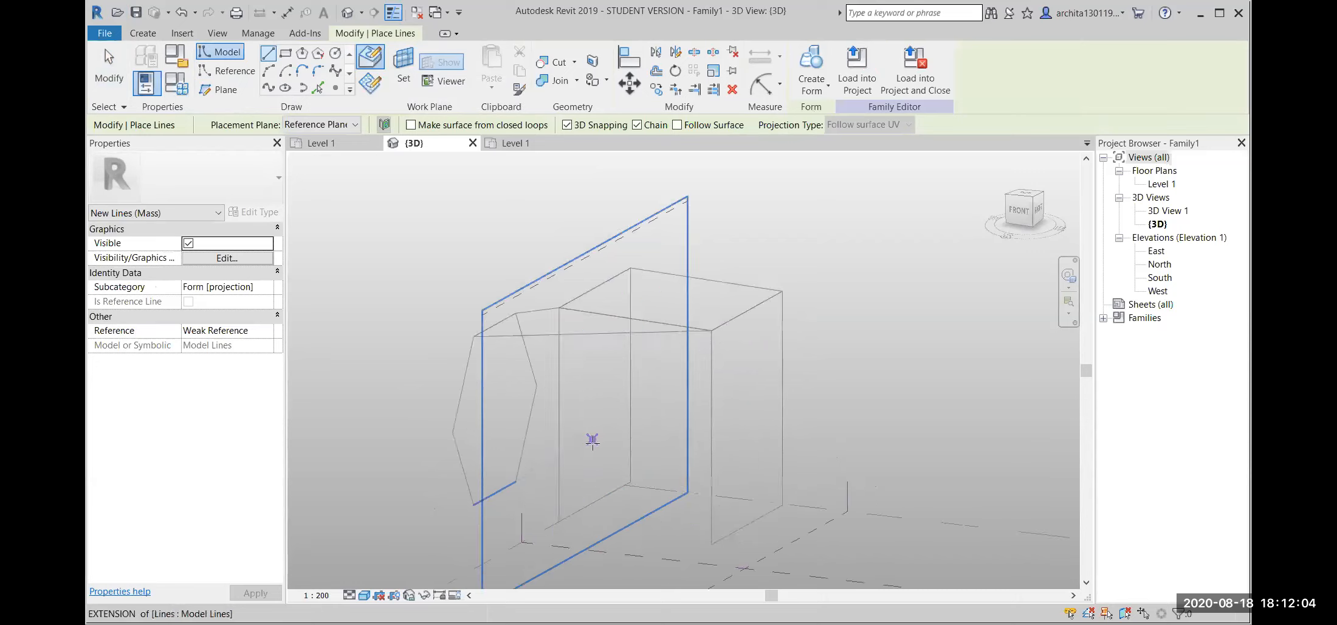
pyautogui.click(451, 432)
pyautogui.click(712, 330)
pyautogui.click(474, 337)
pyautogui.click(453, 432)
pyautogui.press('Escape')
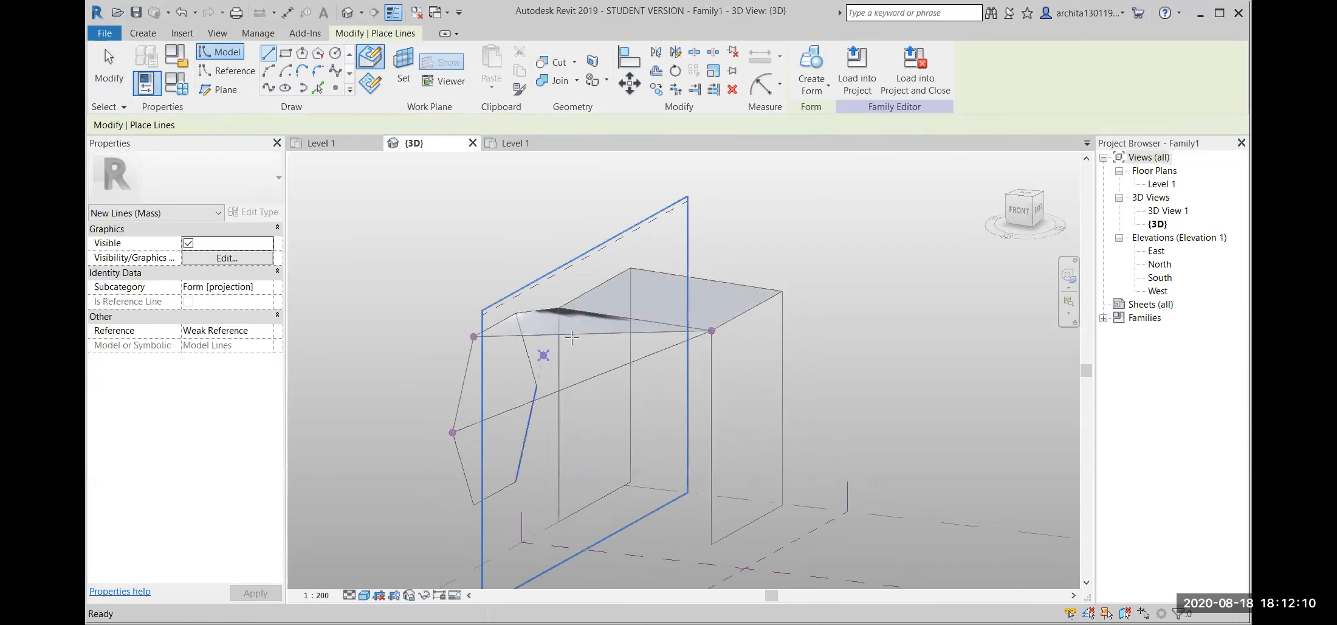
pyautogui.press('Escape')
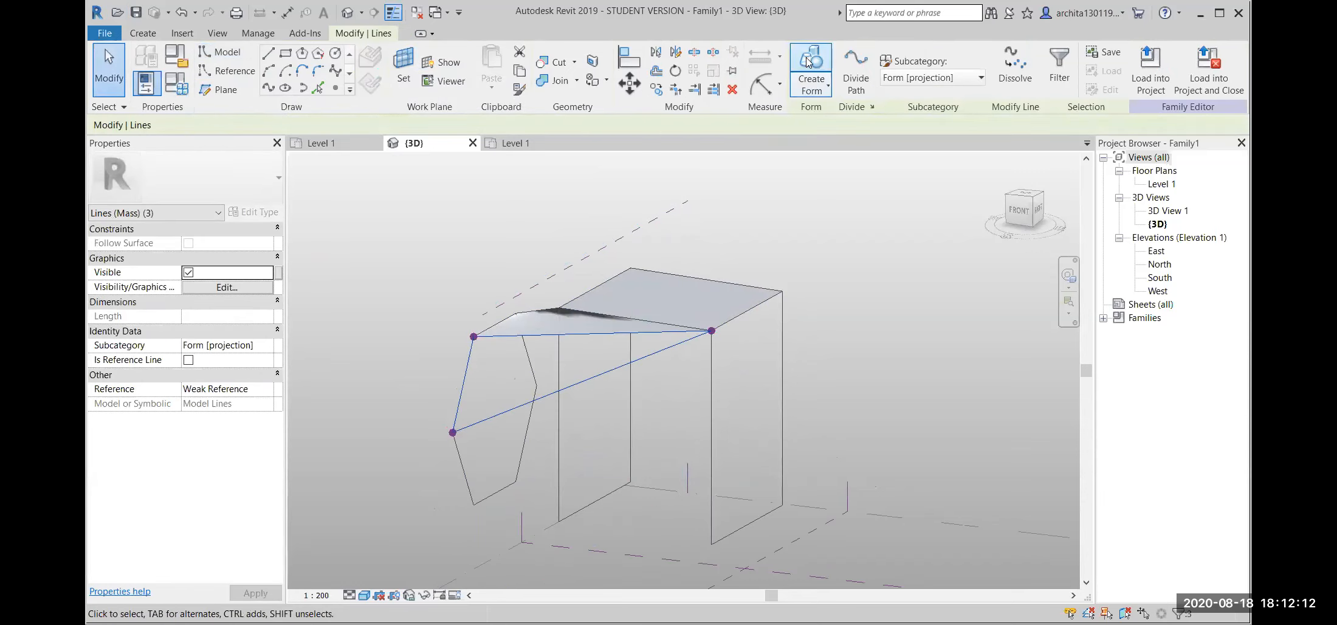
# Create a form from the triangle on the hexagon's outer upper side, choosing the flat surface option.
pyautogui.click(809, 62)
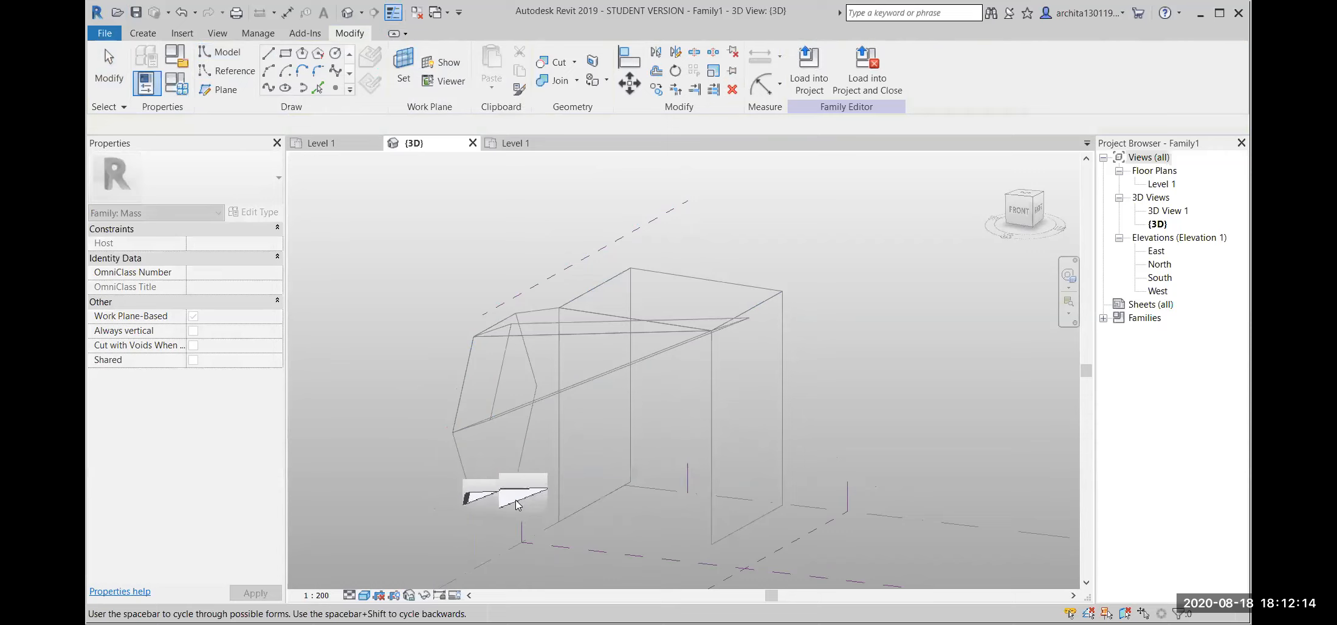
pyautogui.click(518, 504)
pyautogui.keyDown('shift'); pyautogui.moveTo(622, 450); pyautogui.dragTo(569, 414, button='middle'); pyautogui.keyUp('shift')
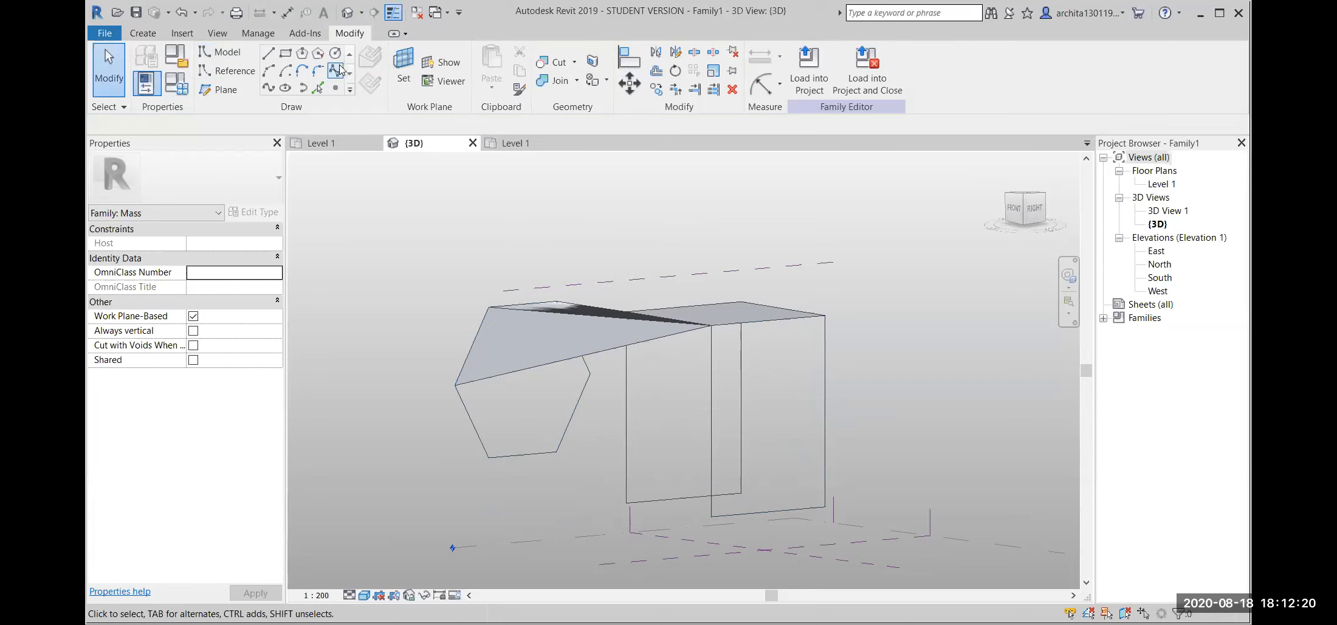
# Draw a closed triangle of 3D-snapped model lines from the hexagon's outer lower side to the front rectangle's near top corner.
pyautogui.click(268, 54)
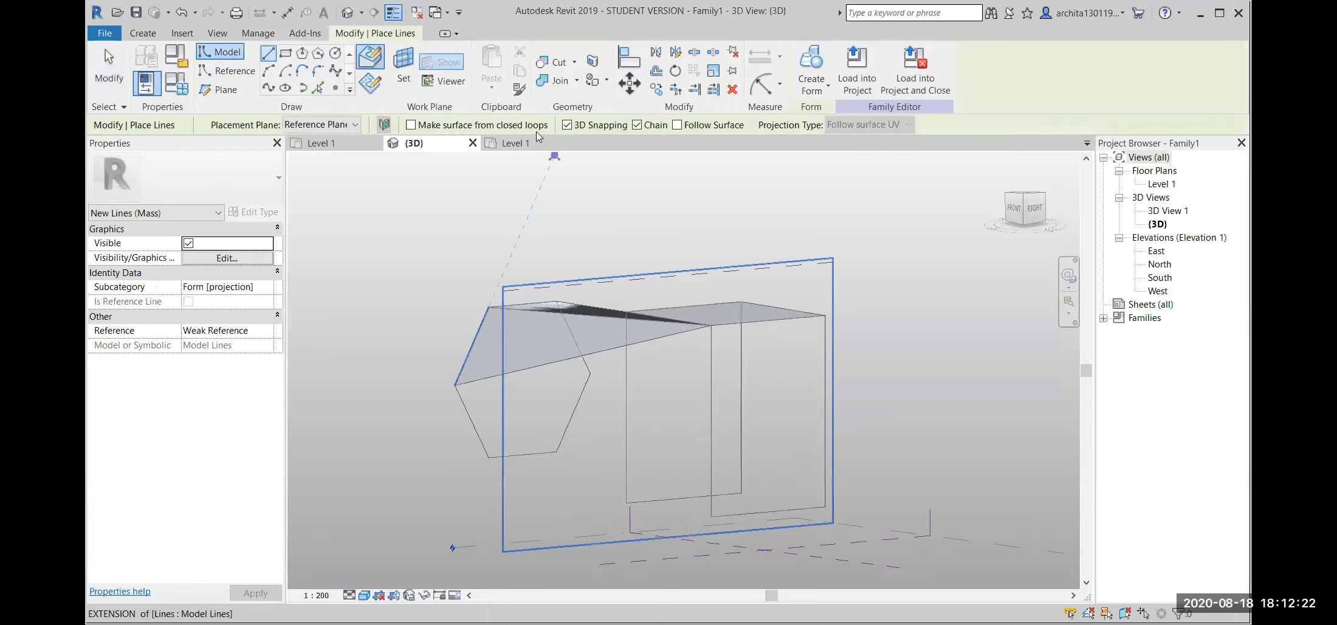
pyautogui.click(455, 384)
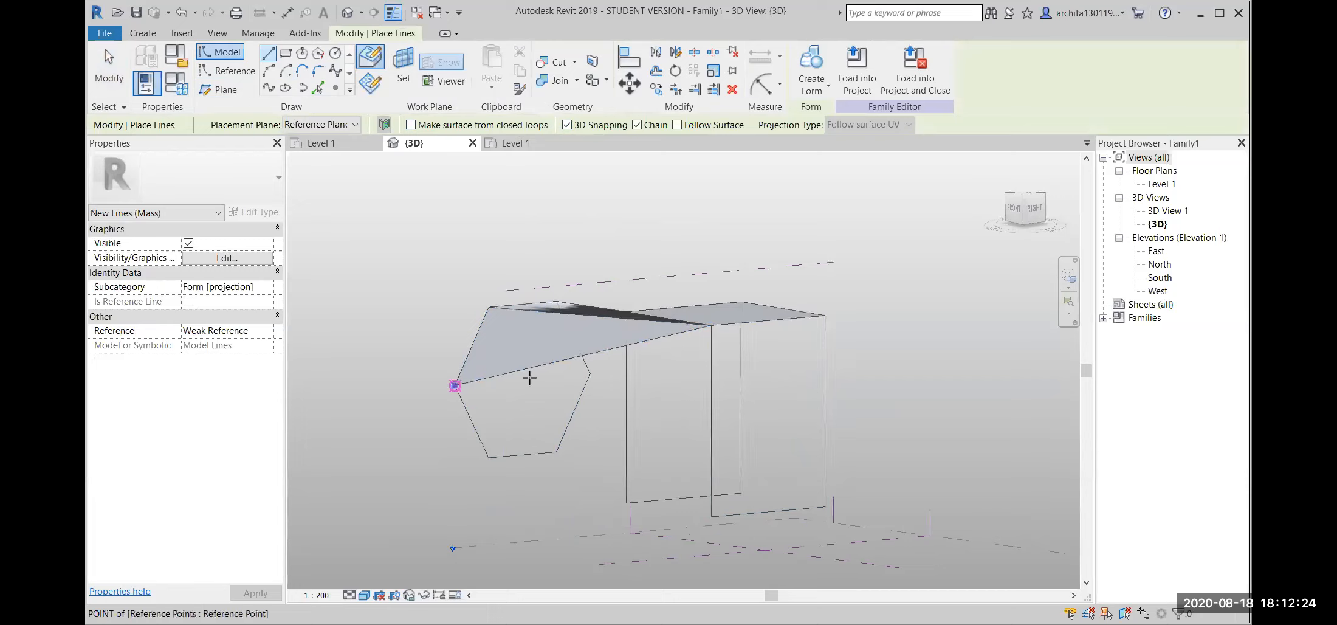
pyautogui.click(711, 326)
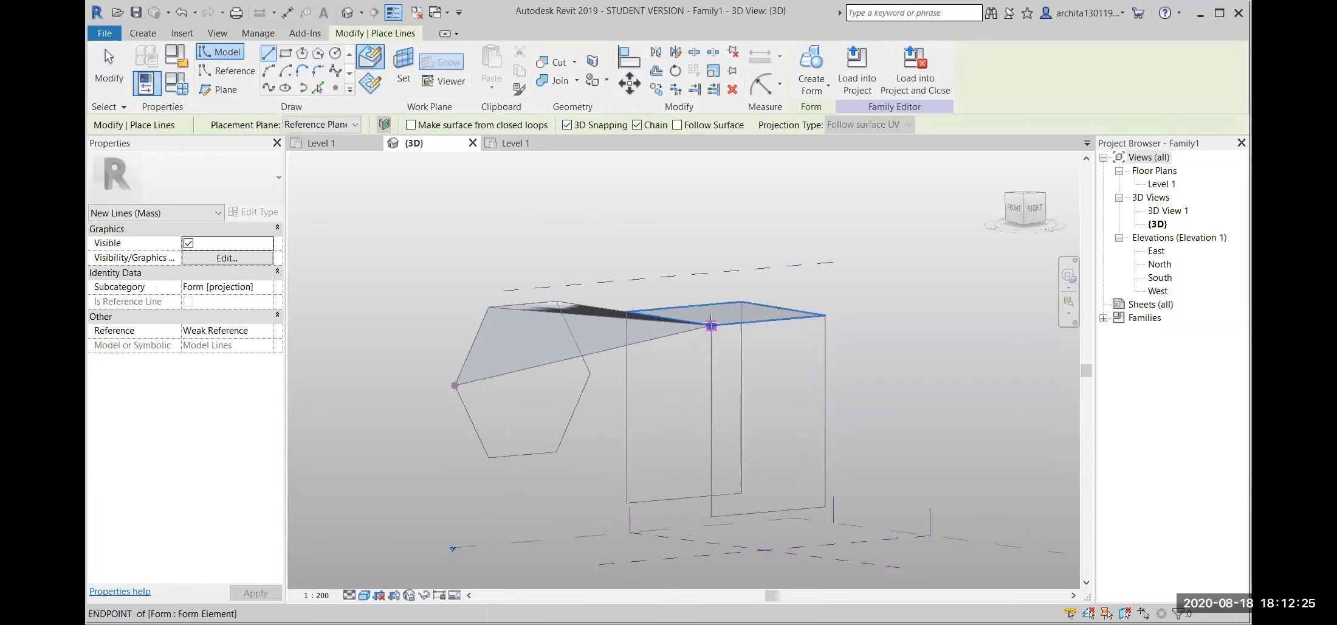
pyautogui.click(489, 458)
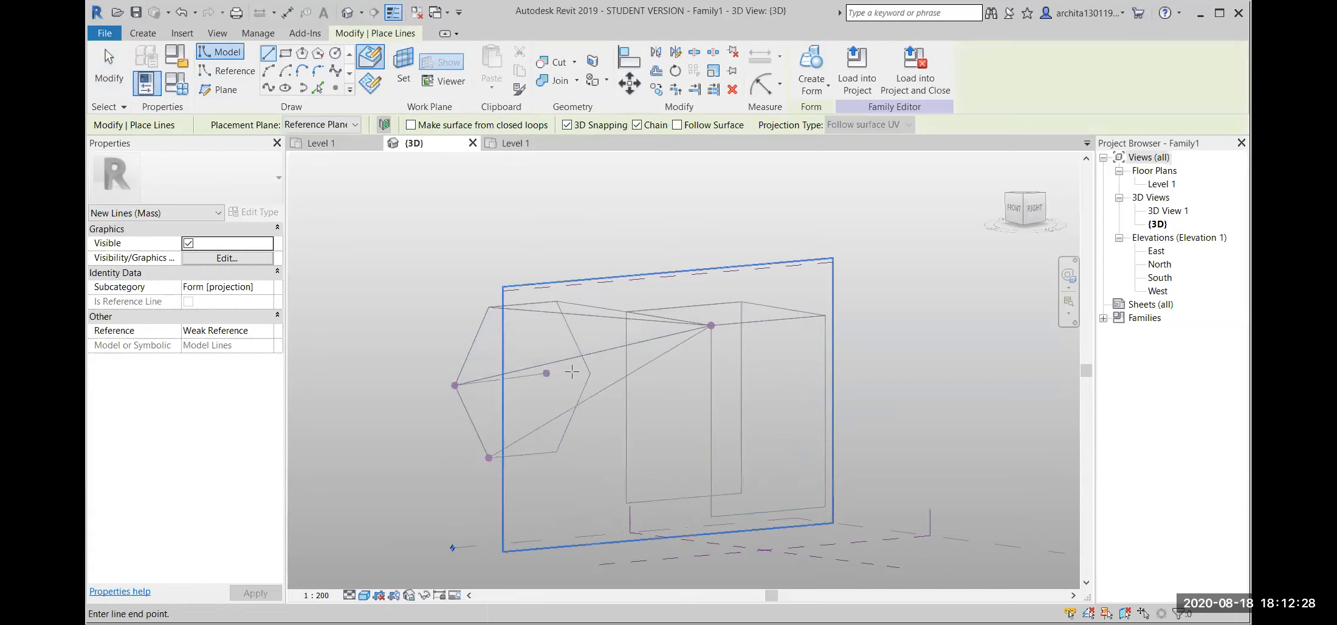
pyautogui.press('Escape')
pyautogui.press('Escape')
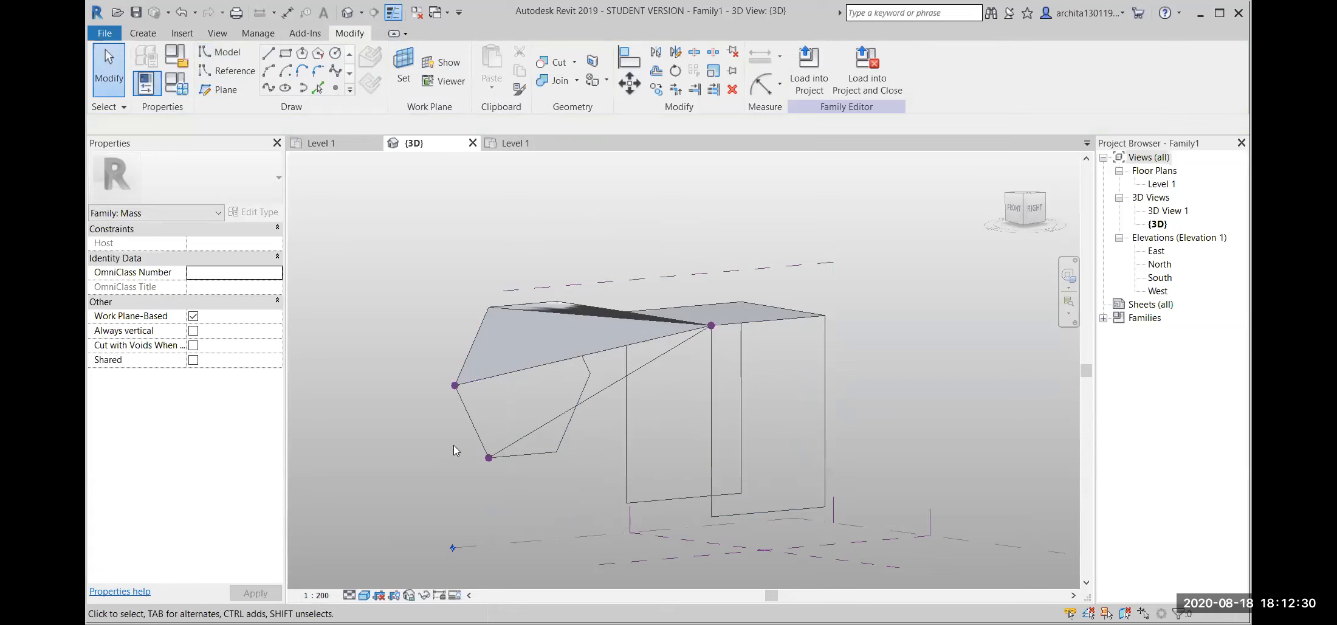
# Create a surface form from the triangular line loop on the hexagon's outer lower side.
pyautogui.press('Tab')
pyautogui.press('Tab')
pyautogui.click(600, 389)
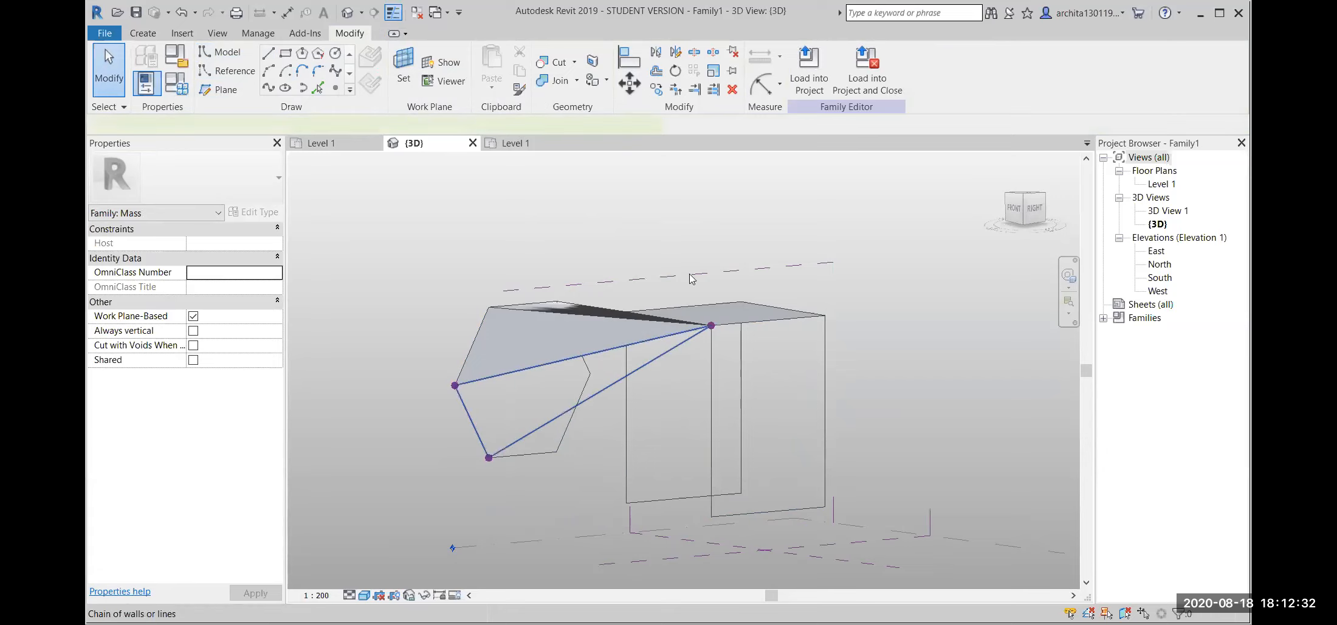
pyautogui.click(821, 62)
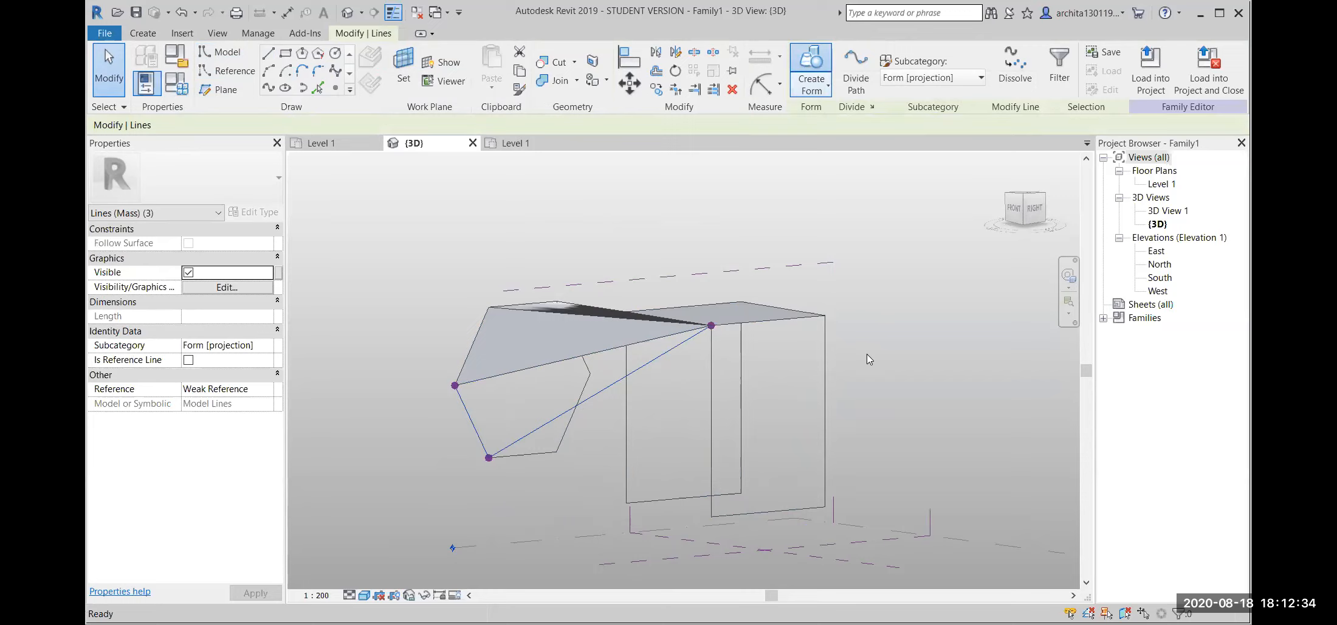
pyautogui.keyDown('shift'); pyautogui.moveTo(867, 359); pyautogui.dragTo(598, 455, button='middle'); pyautogui.keyUp('shift')
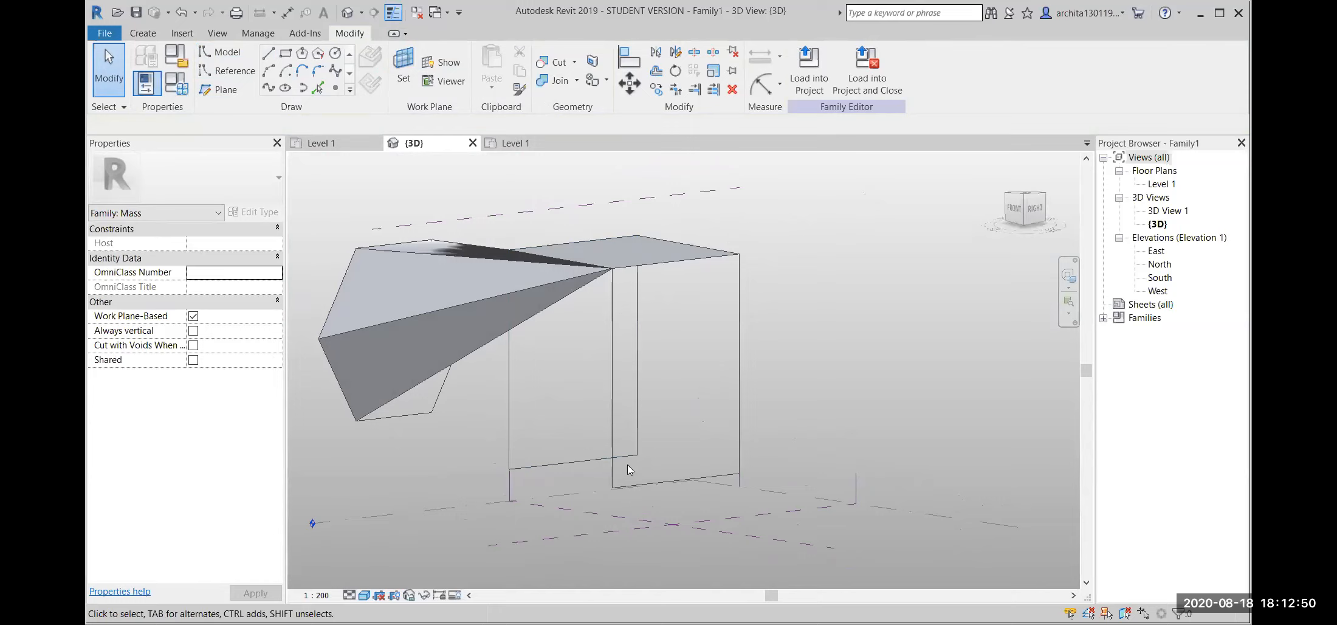
# Delete all the faceted surface forms together with the rectangle and hexagon model lines.
pyautogui.press('Tab')
pyautogui.click(591, 433)
pyautogui.click(686, 376)
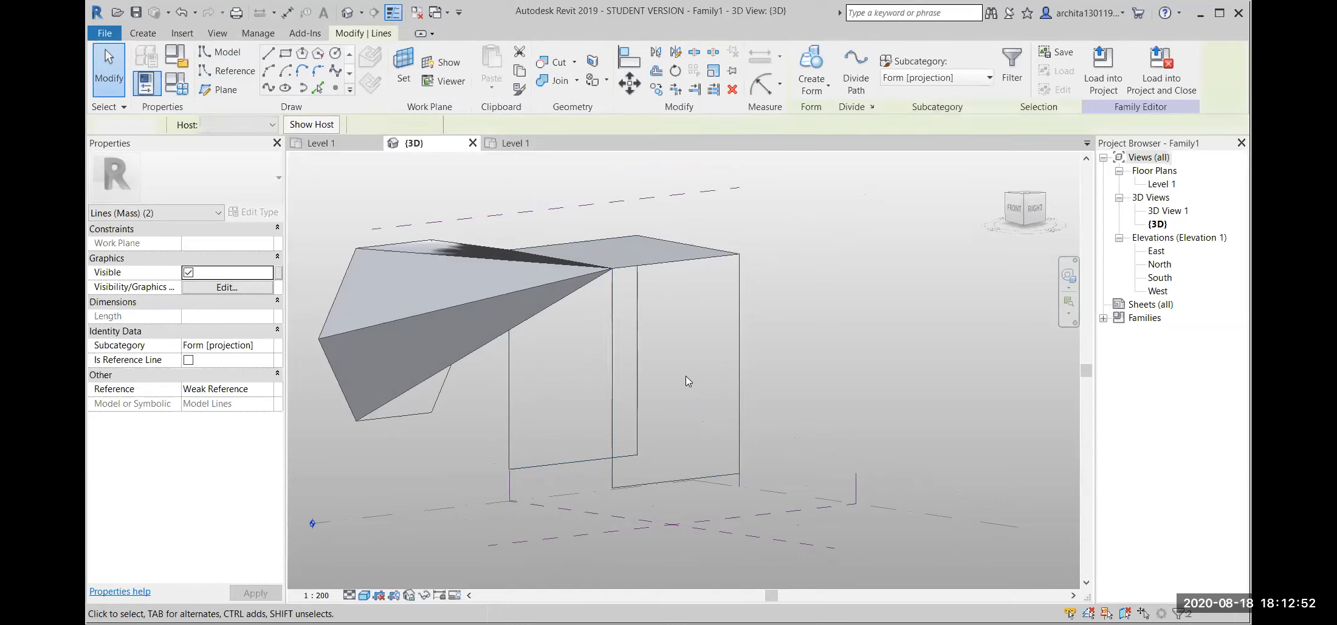
pyautogui.scroll(-3, 685, 376)
pyautogui.keyDown('shift'); pyautogui.moveTo(751, 448); pyautogui.dragTo(735, 468, button='middle'); pyautogui.keyUp('shift')
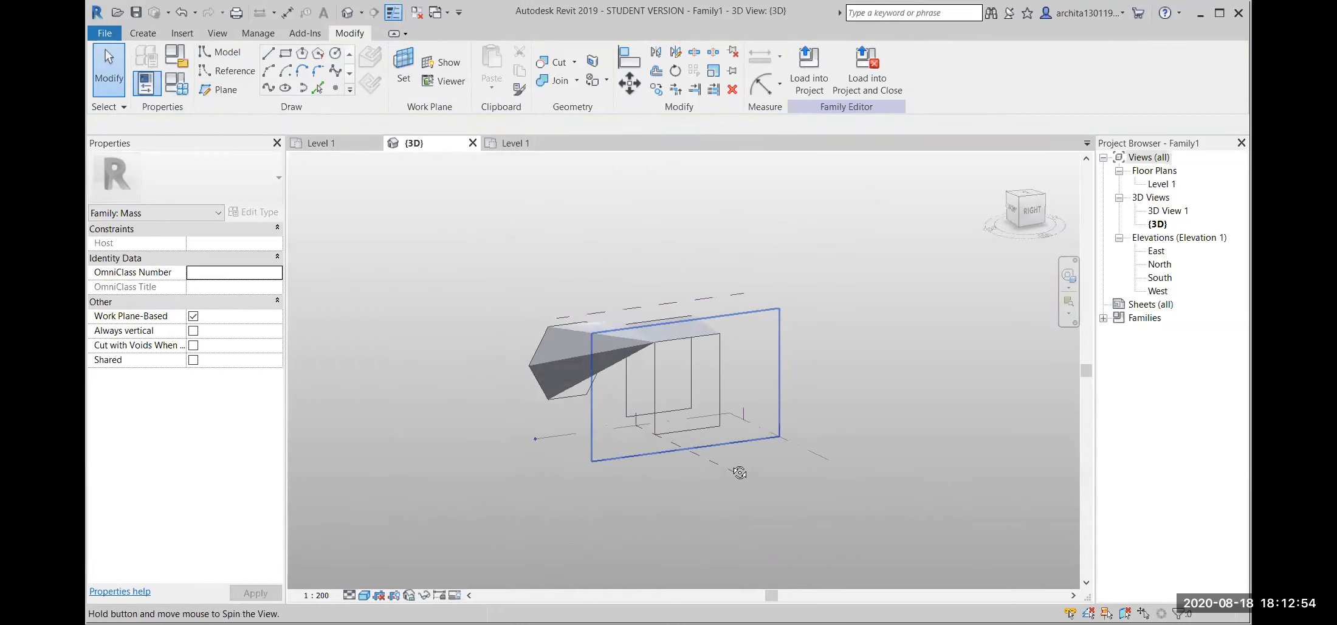
pyautogui.moveTo(479, 268); pyautogui.dragTo(734, 440)
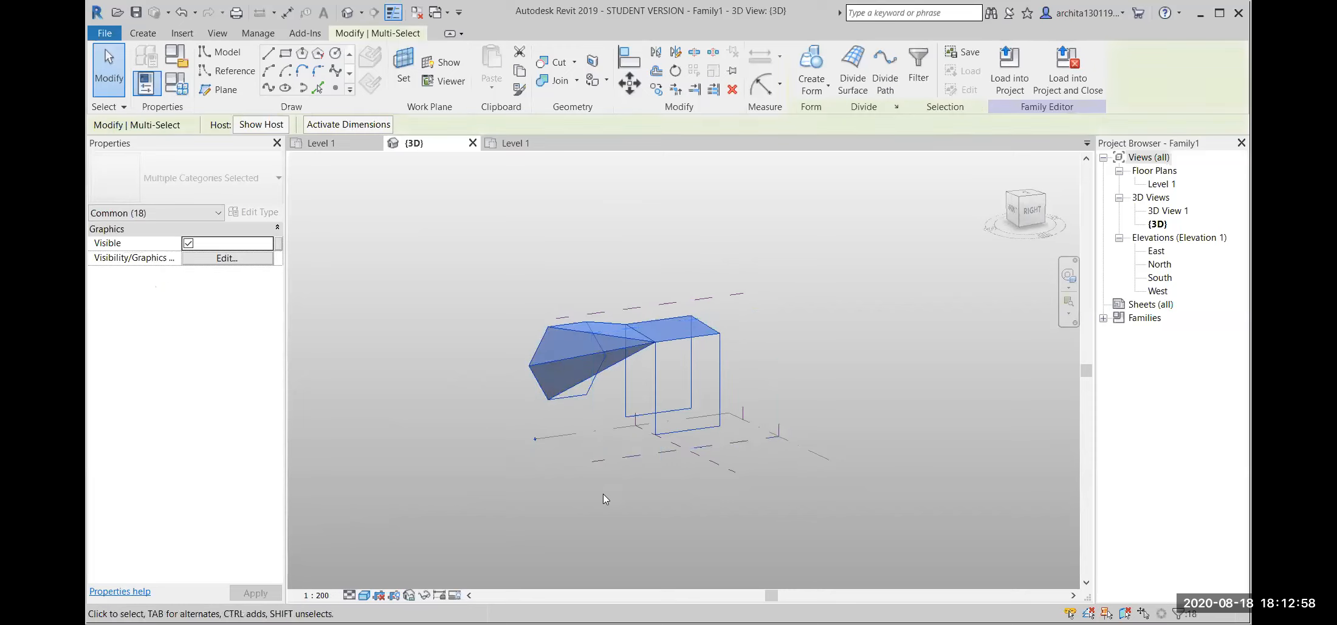
pyautogui.press('Delete')
pyautogui.keyDown('shift'); pyautogui.moveTo(660, 418); pyautogui.dragTo(734, 481, button='middle'); pyautogui.keyUp('shift')
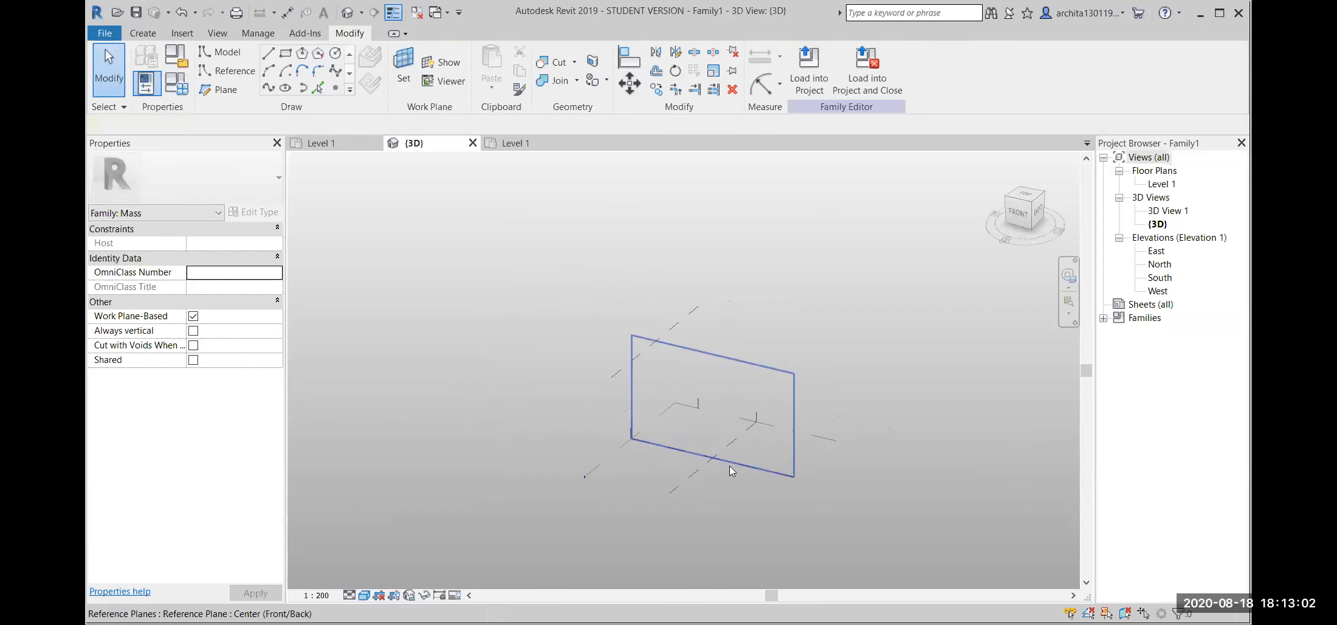
# Add two vertical reference planes in the Level 1 floor plan, spaced parallel on the right side of the Center (Left/Right) plane.
pyautogui.click(737, 439)
pyautogui.doubleClick(1162, 183)
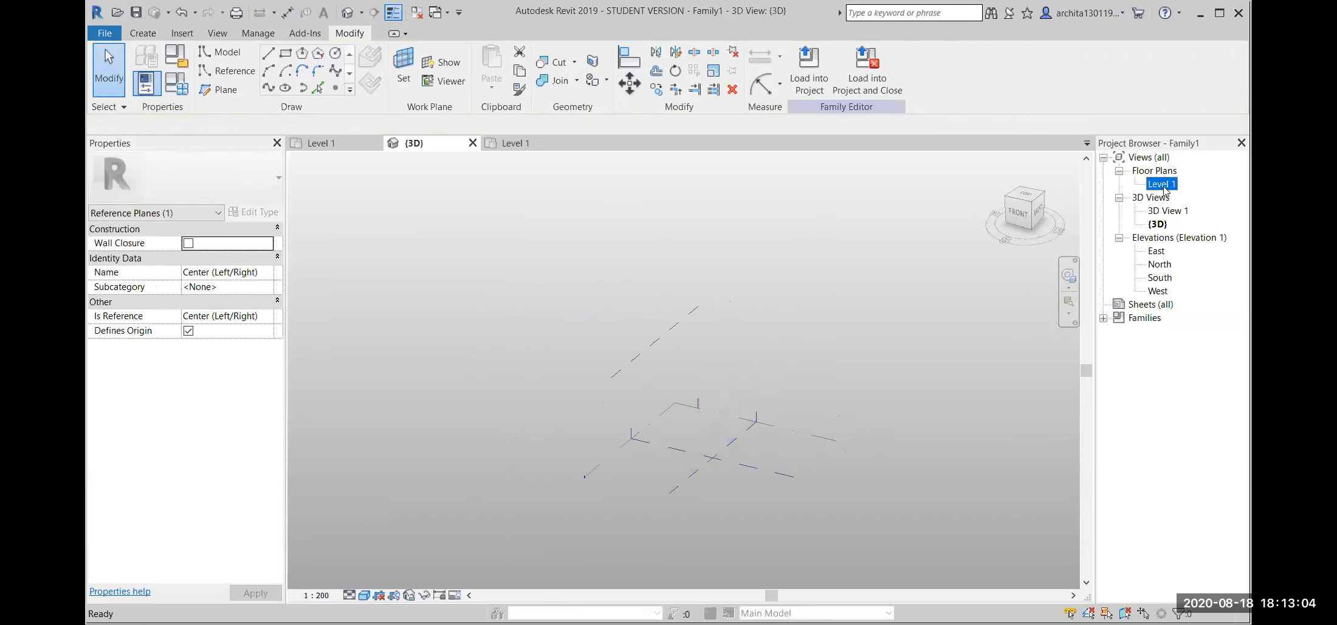
pyautogui.scroll(2, 648, 331)
pyautogui.click(647, 331)
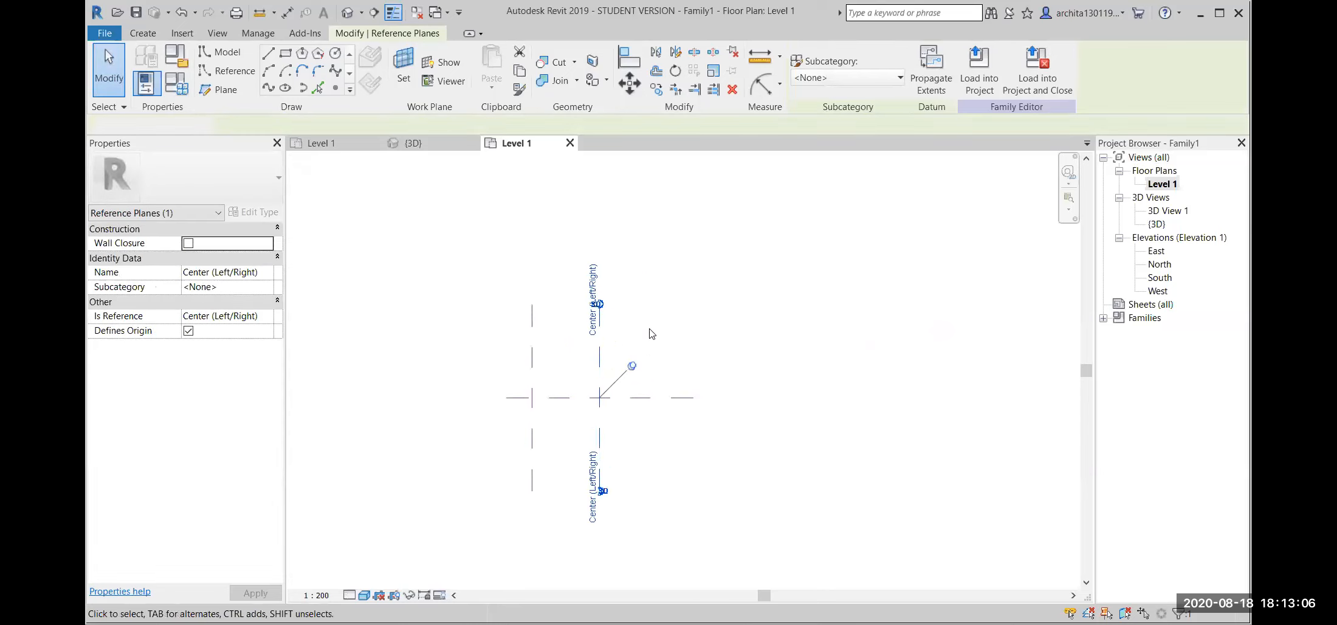
pyautogui.click(218, 90)
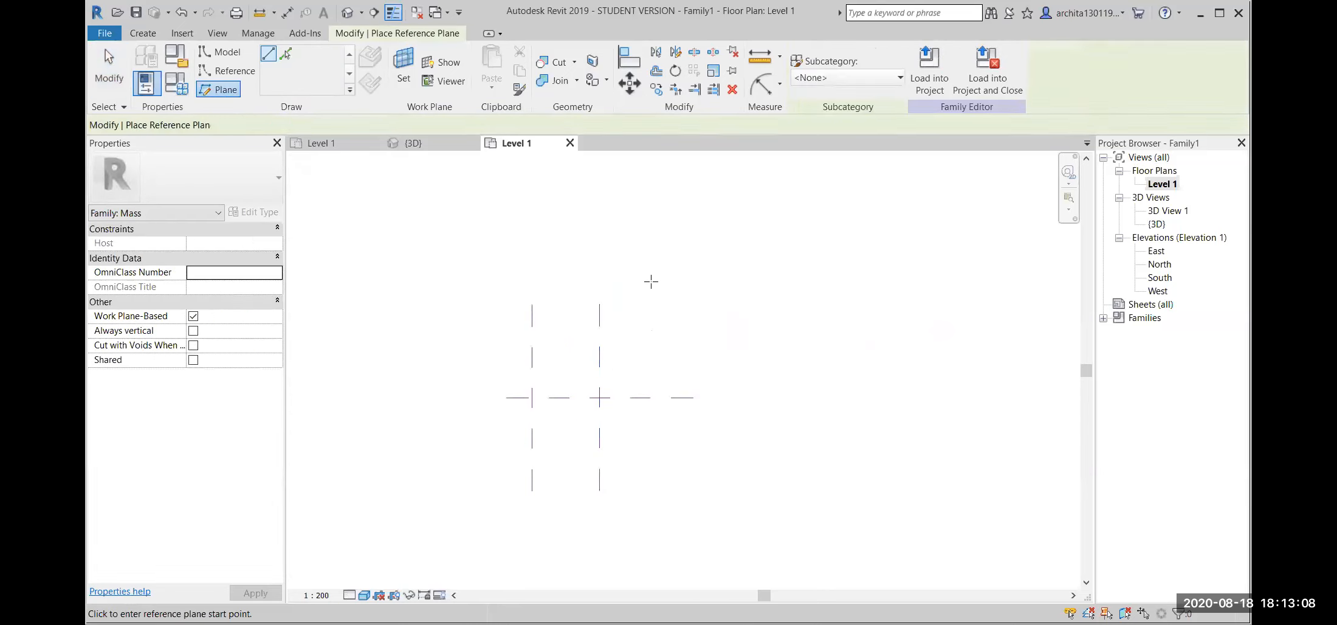
pyautogui.click(653, 304)
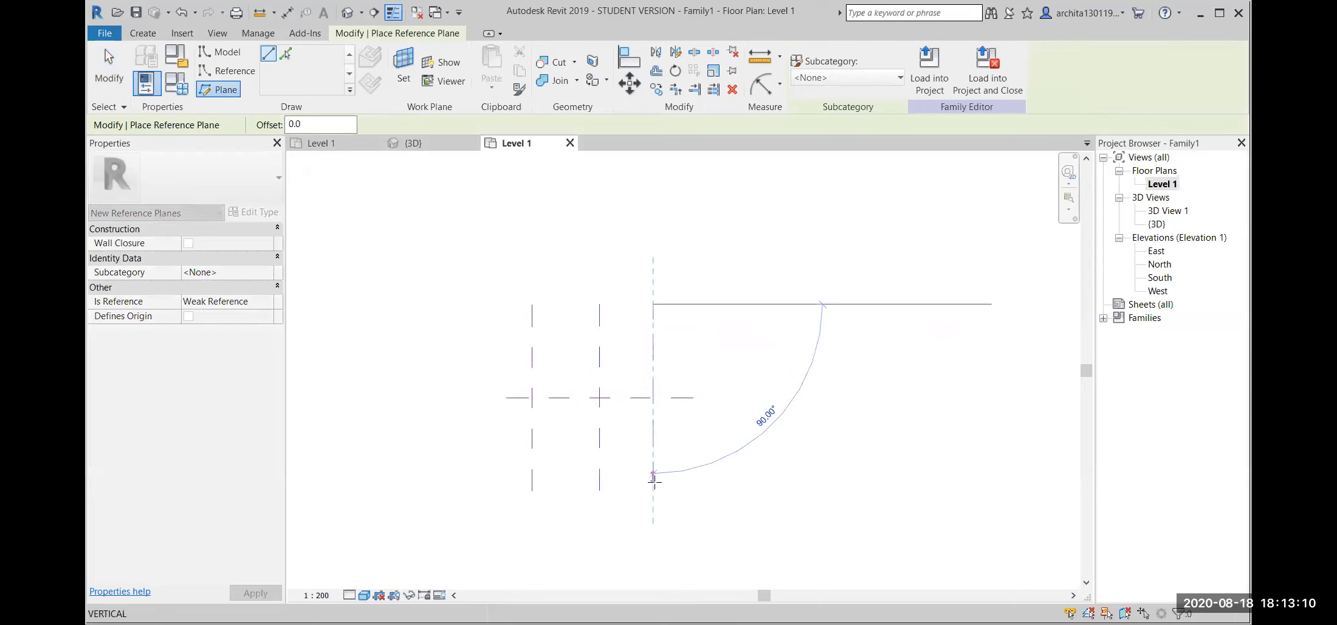
pyautogui.click(653, 490)
pyautogui.click(712, 304)
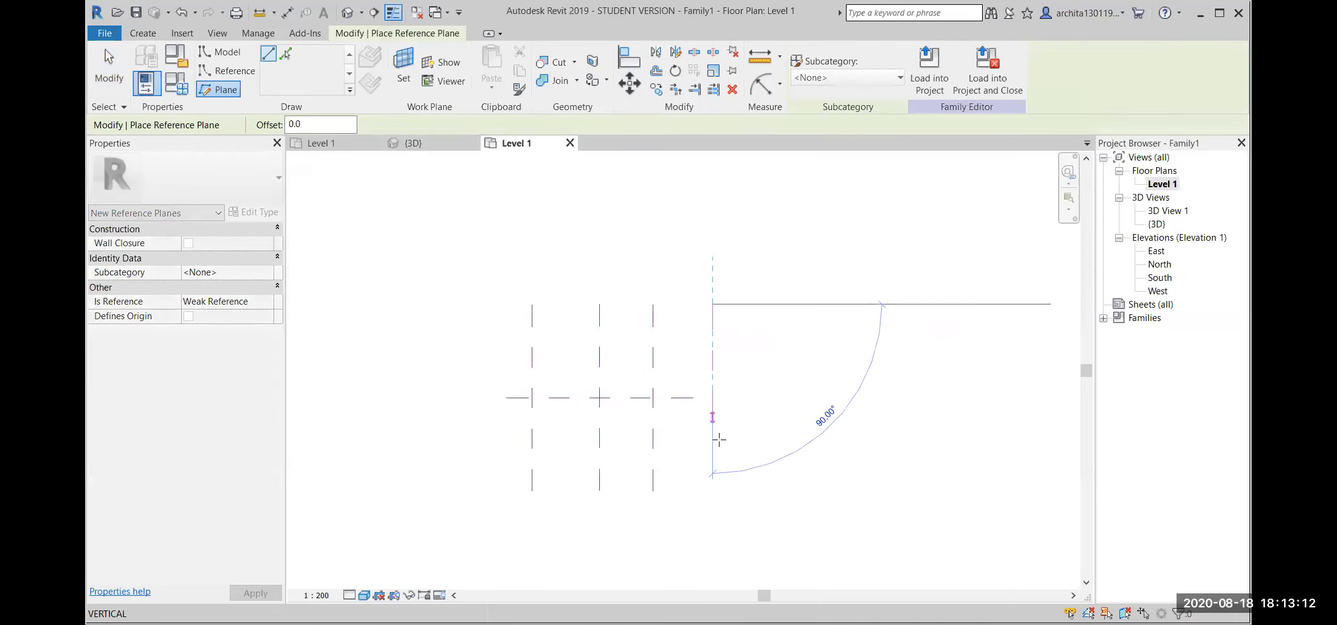
pyautogui.click(715, 486)
pyautogui.press('Escape')
pyautogui.press('Escape')
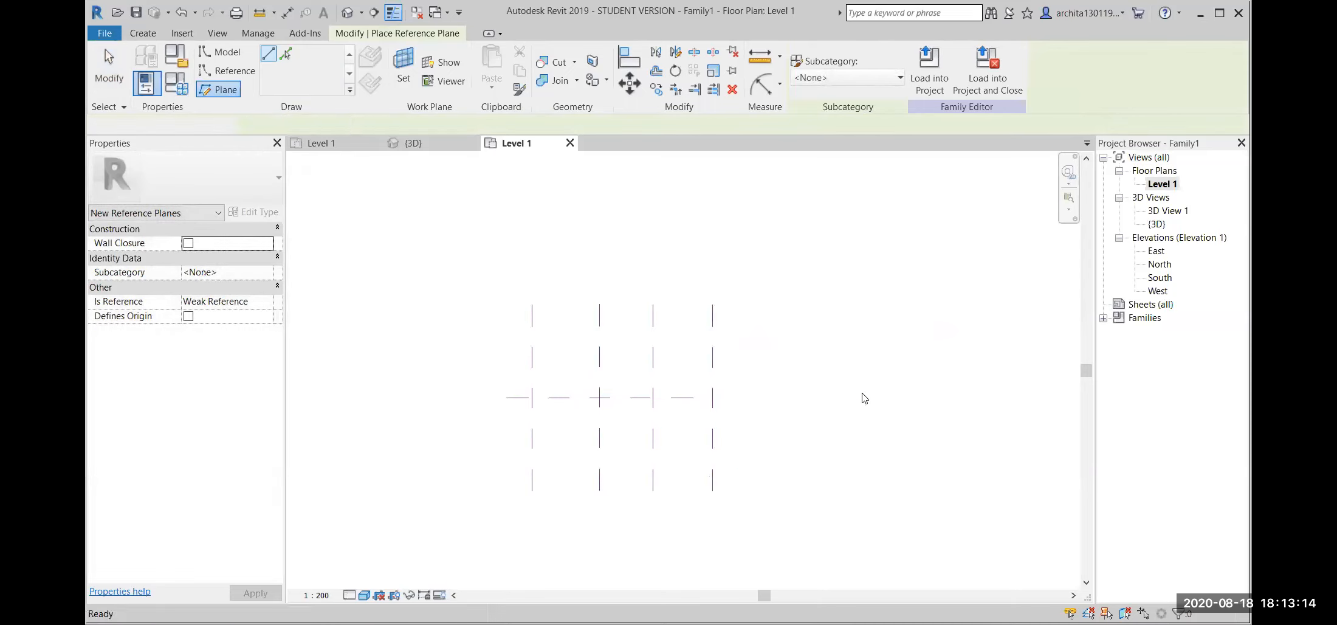
pyautogui.moveTo(746, 497); pyautogui.dragTo(717, 493, button='middle')
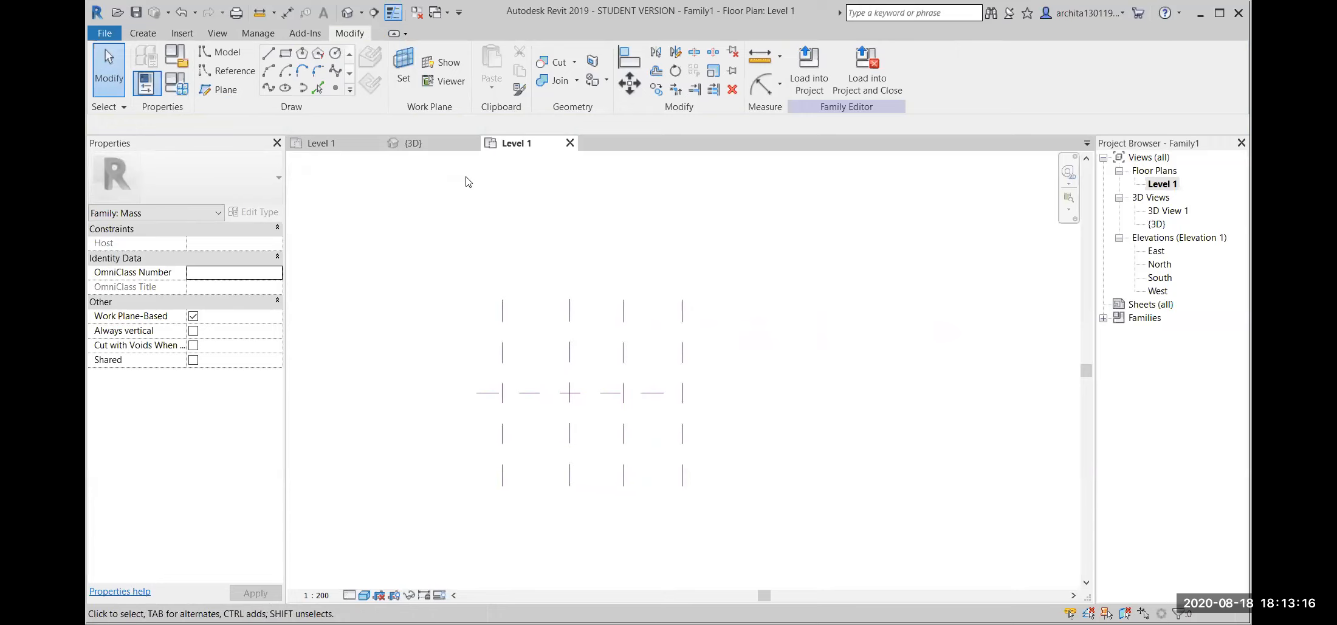
# Start a straight model line in the 3D view on the outermost new reference plane.
pyautogui.click(443, 148)
pyautogui.keyDown('shift'); pyautogui.moveTo(946, 542); pyautogui.dragTo(923, 563, button='middle'); pyautogui.keyUp('shift')
pyautogui.scroll(2, 691, 401)
pyautogui.moveTo(734, 455); pyautogui.dragTo(662, 348, button='middle')
pyautogui.keyDown('shift'); pyautogui.moveTo(769, 419); pyautogui.dragTo(632, 364, button='middle'); pyautogui.keyUp('shift')
pyautogui.click(656, 286)
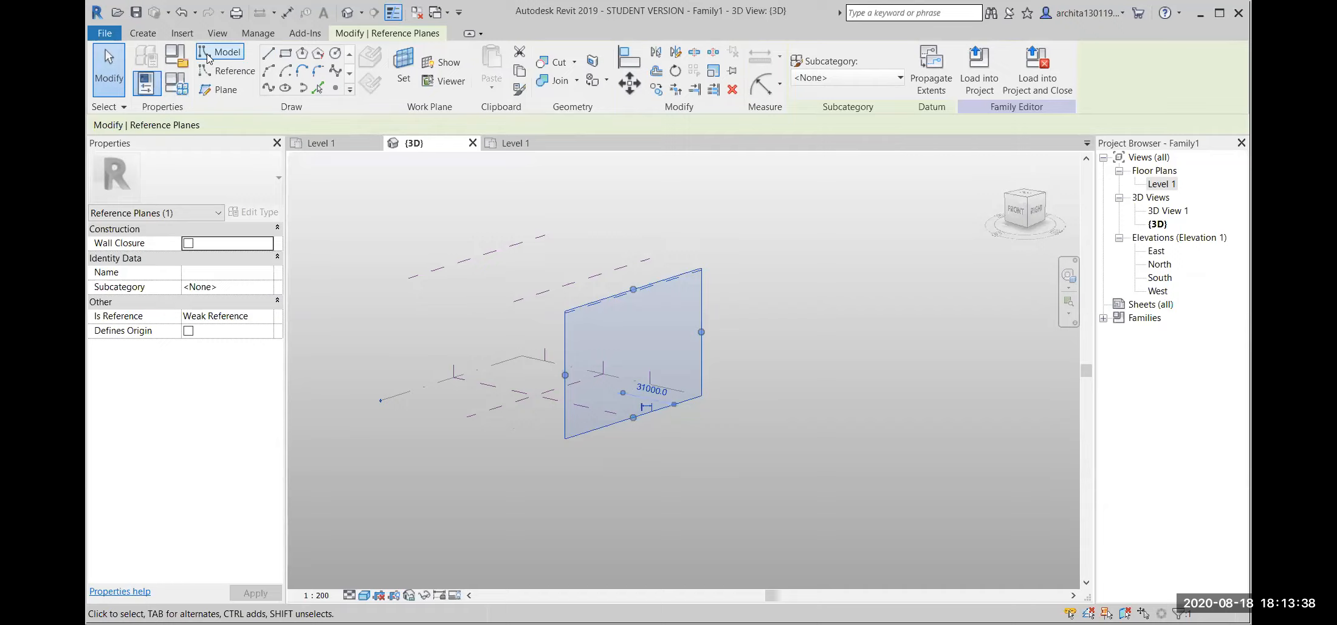
pyautogui.click(268, 54)
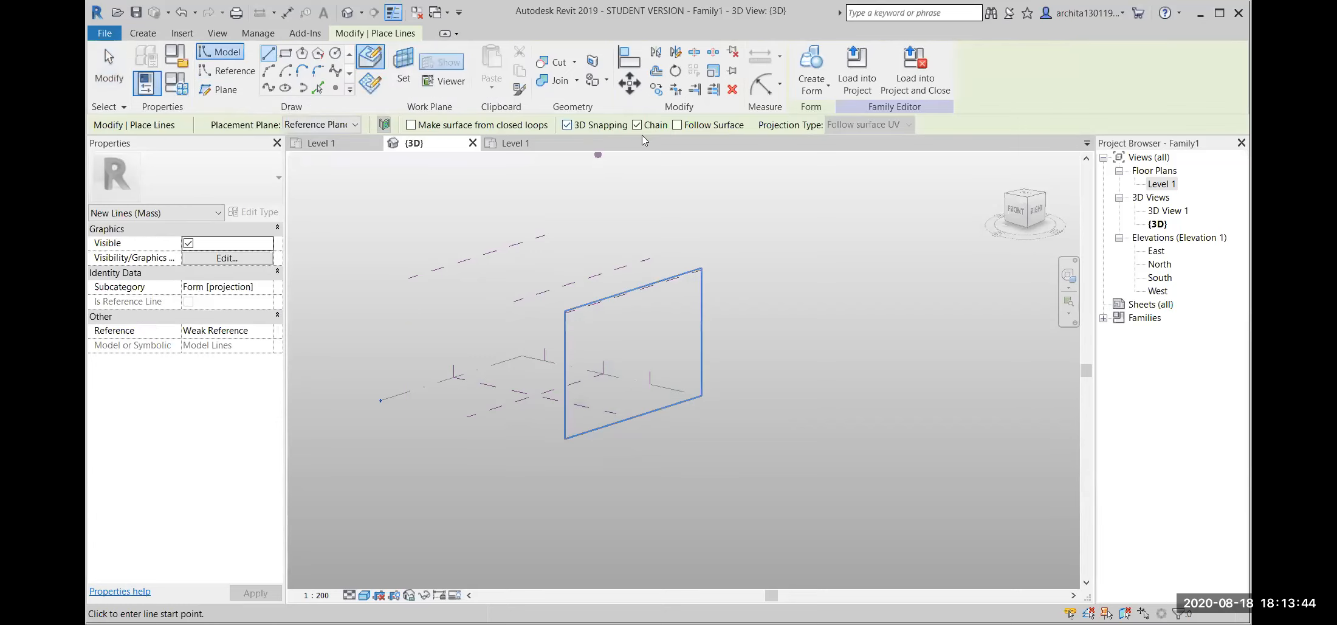
# Draw an open three-segment trapezoidal model-line profile on the frontmost reference plane, with both feet near the plane's lower edge.
pyautogui.scroll(3, 672, 371)
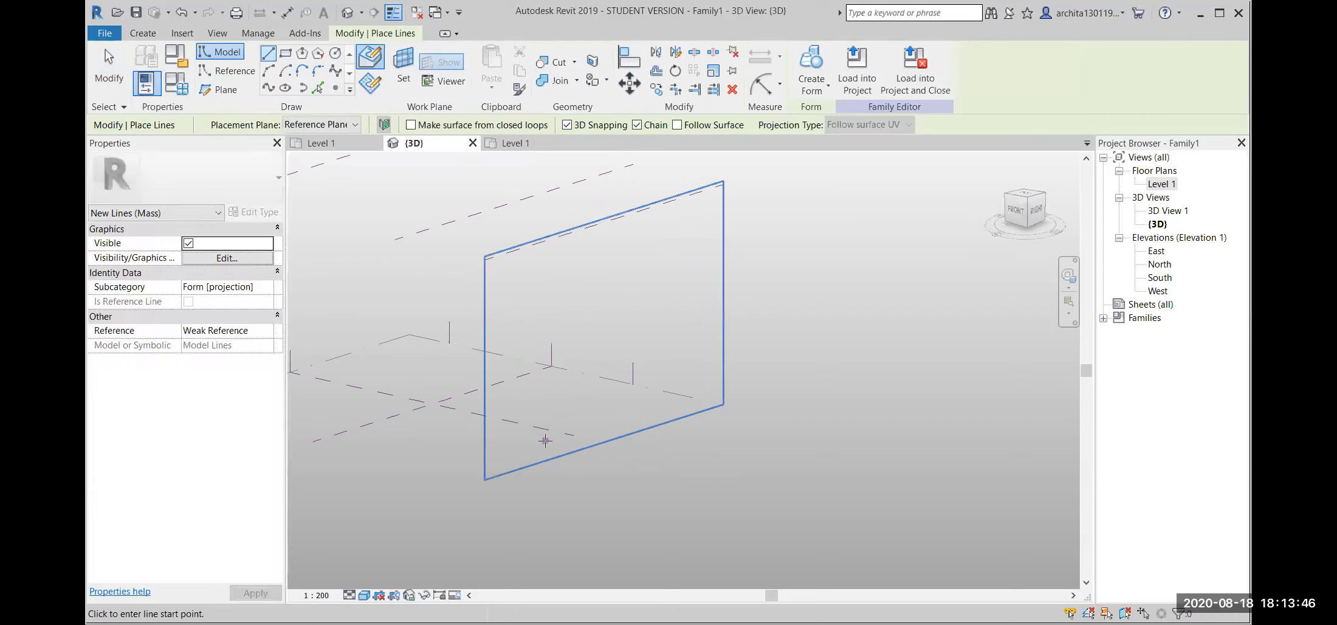
pyautogui.click(540, 450)
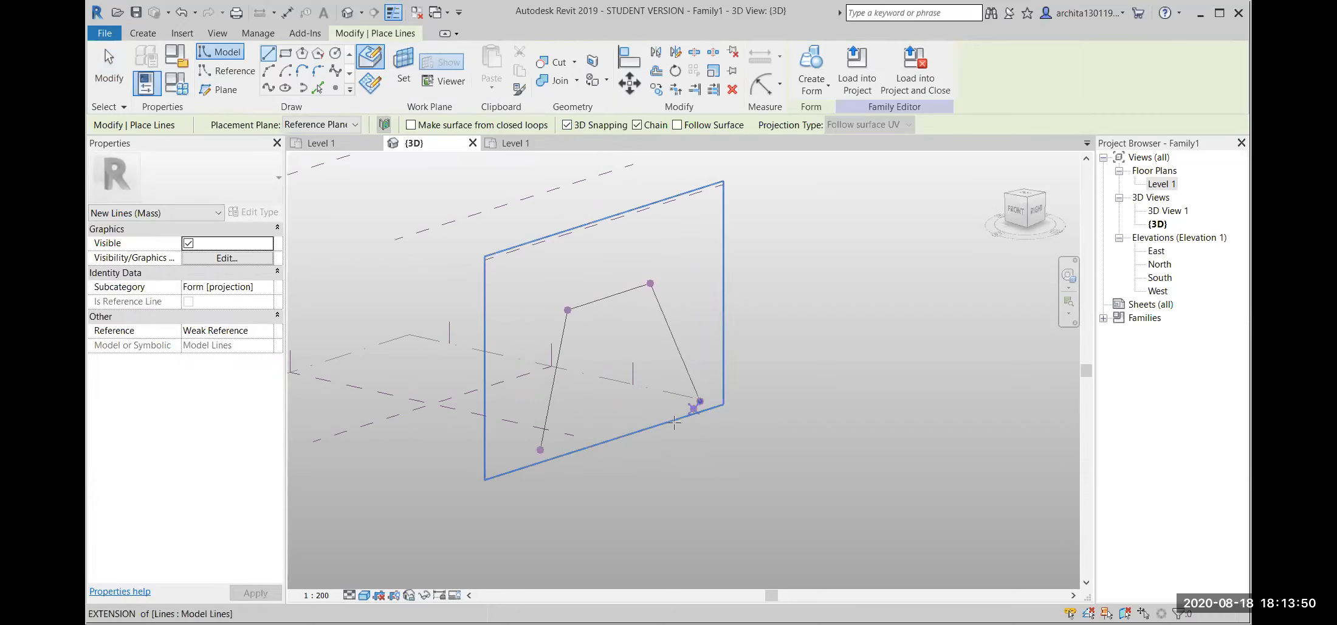
pyautogui.press('Escape')
pyautogui.press('Escape')
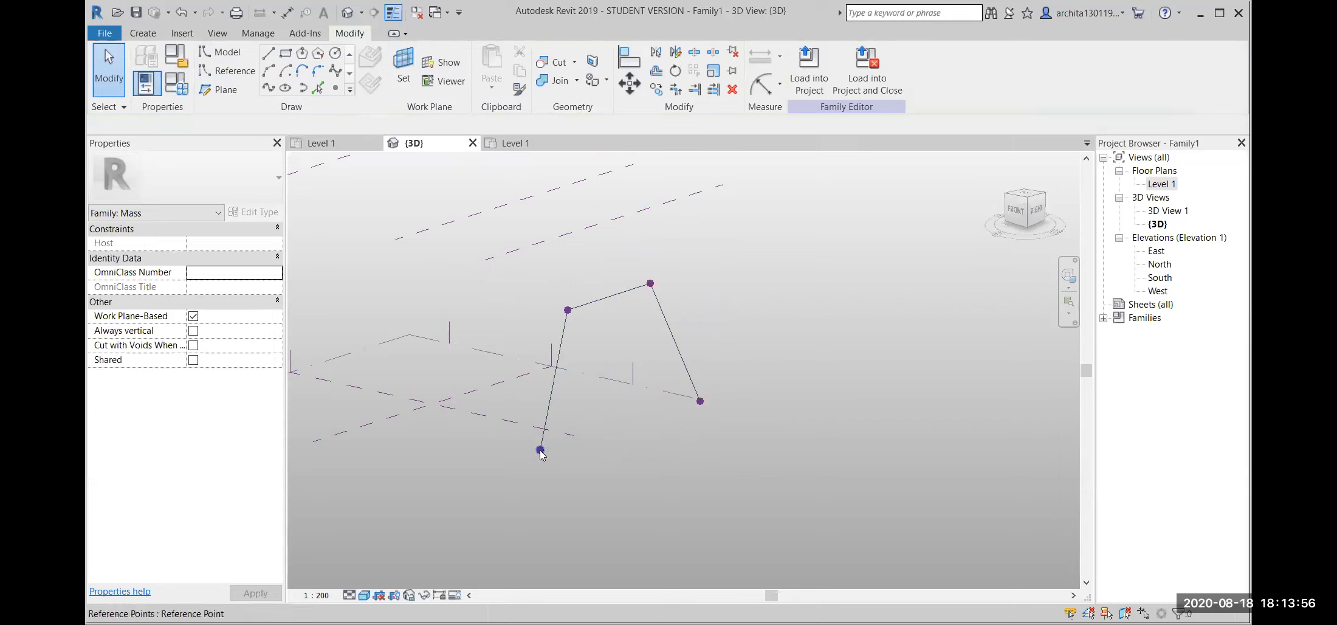
pyautogui.press('Tab')
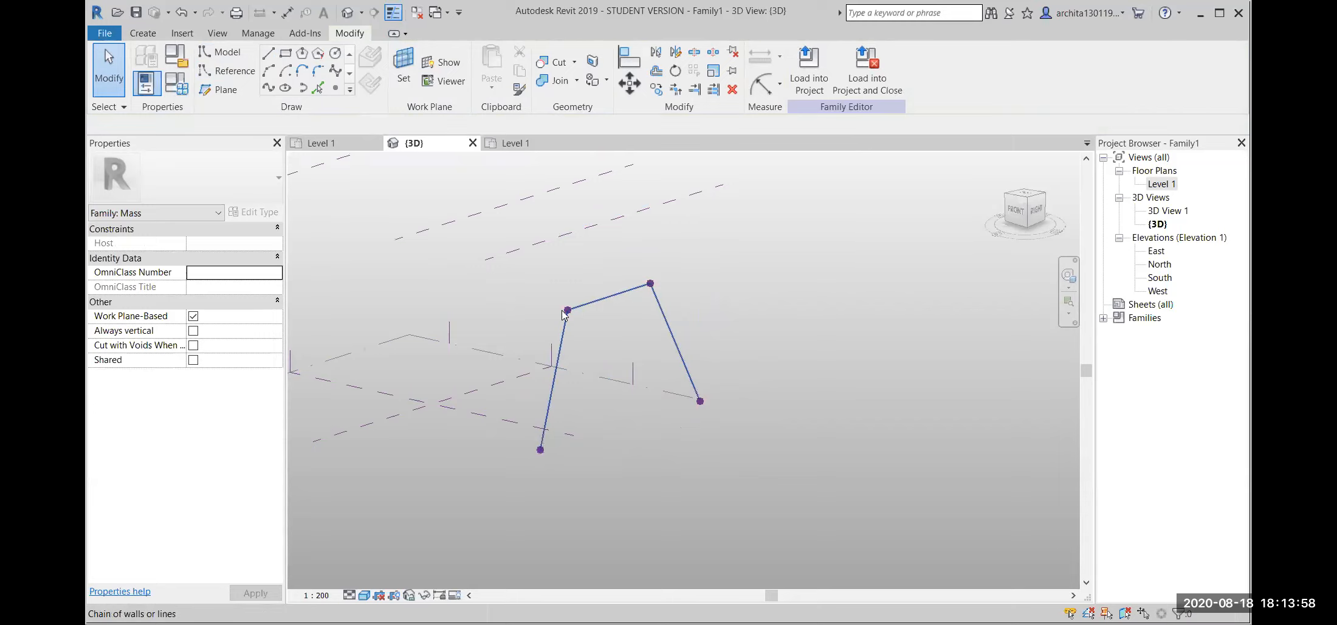
# Draw a second open three-segment profile with model lines on the next reference plane behind the first profile.
pyautogui.scroll(-2, 711, 392)
pyautogui.keyDown('shift'); pyautogui.moveTo(684, 382); pyautogui.dragTo(660, 288, button='middle'); pyautogui.keyUp('shift')
pyautogui.click(655, 316)
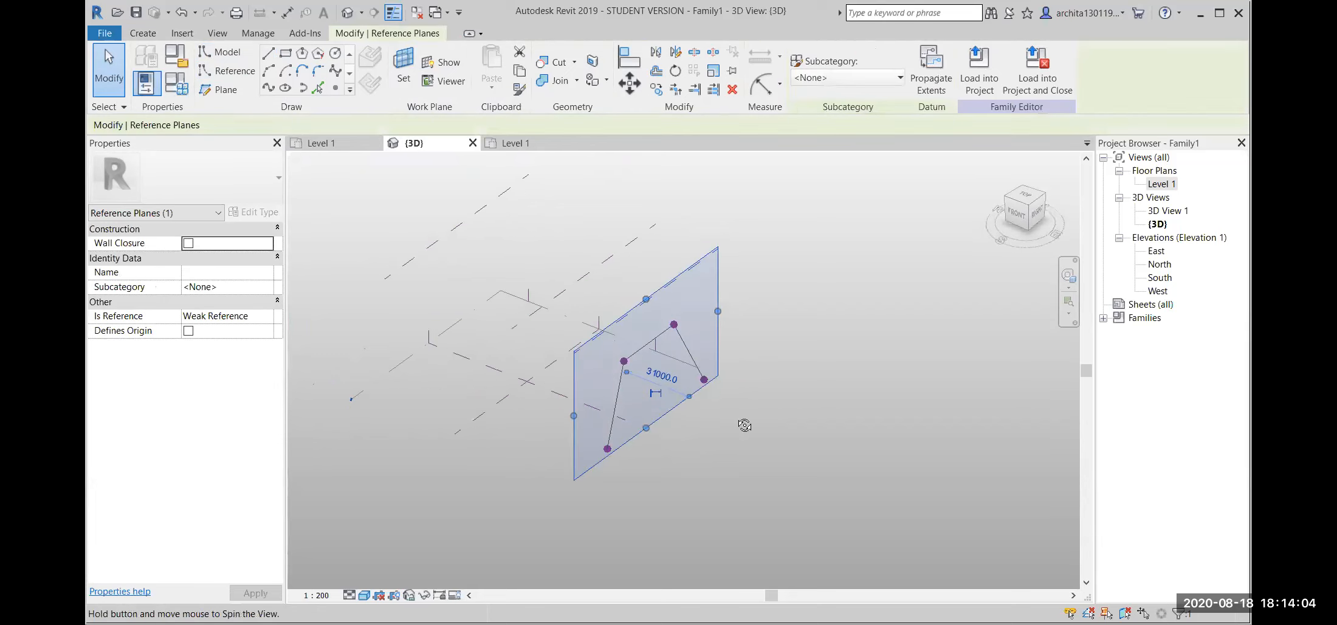
pyautogui.moveTo(638, 302); pyautogui.dragTo(576, 284)
pyautogui.moveTo(576, 284)
pyautogui.keyDown('shift'); pyautogui.mouseDown(button='middle')
pyautogui.moveTo(510, 290)
pyautogui.moveTo(513, 271)
pyautogui.moveTo(540, 278)
pyautogui.mouseUp(button='middle'); pyautogui.keyUp('shift')
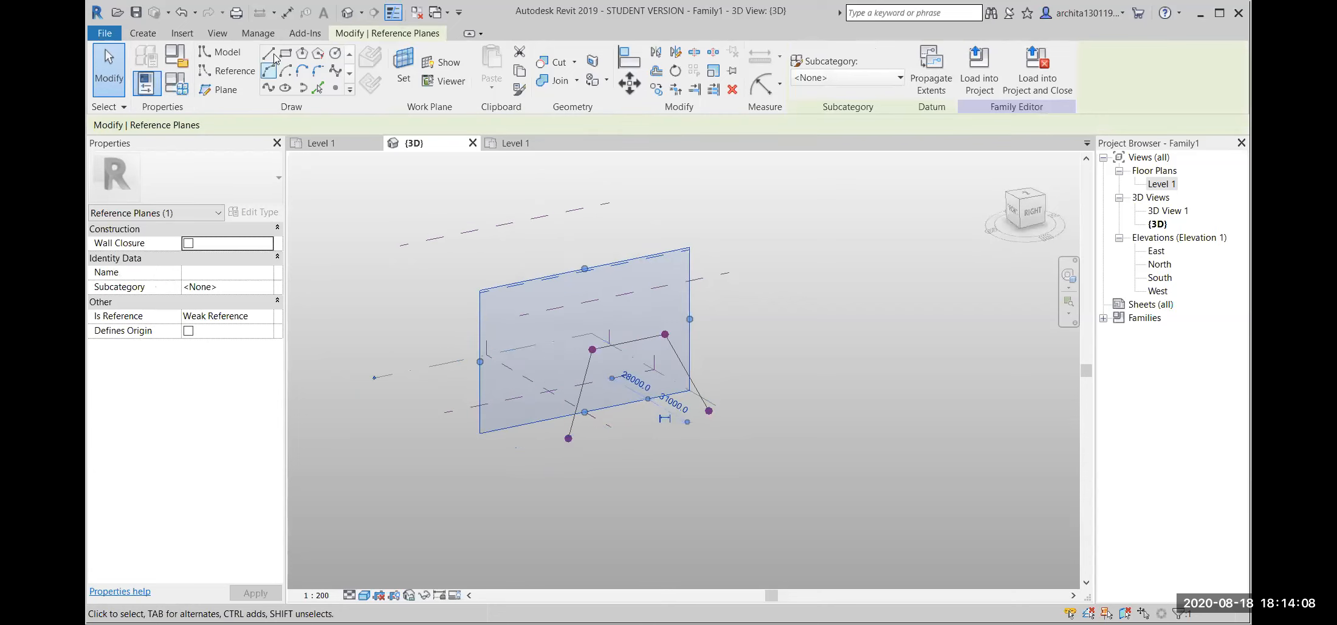
pyautogui.click(272, 55)
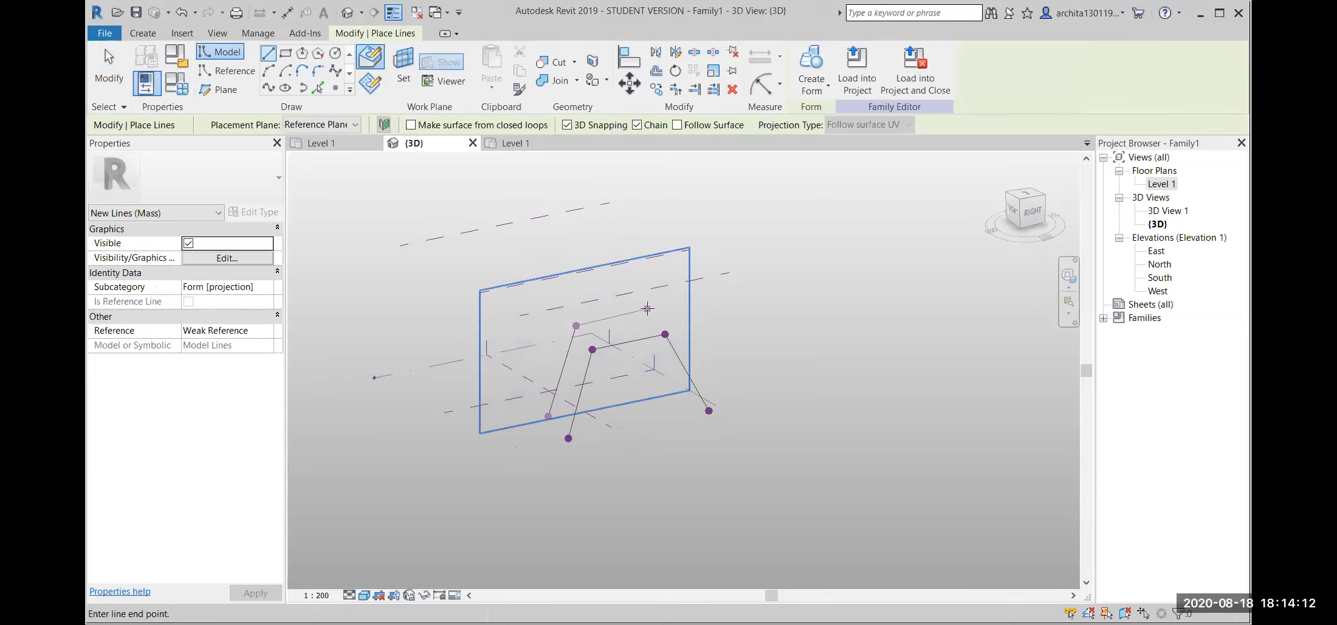
pyautogui.click(672, 386)
pyautogui.press('Escape')
pyautogui.press('Escape')
# Draw a third open three-segment profile with model lines on the Center (Left/Right) reference plane.
pyautogui.keyDown('shift'); pyautogui.moveTo(578, 351); pyautogui.dragTo(577, 390, button='middle'); pyautogui.keyUp('shift')
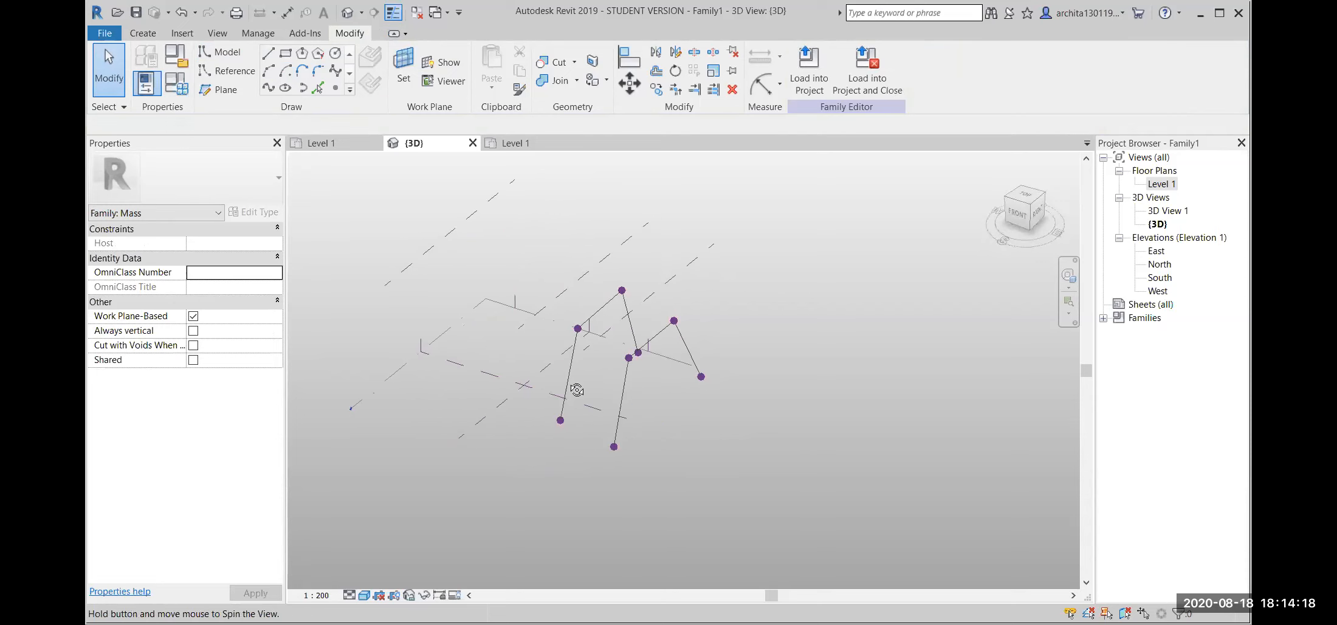
pyautogui.click(477, 420)
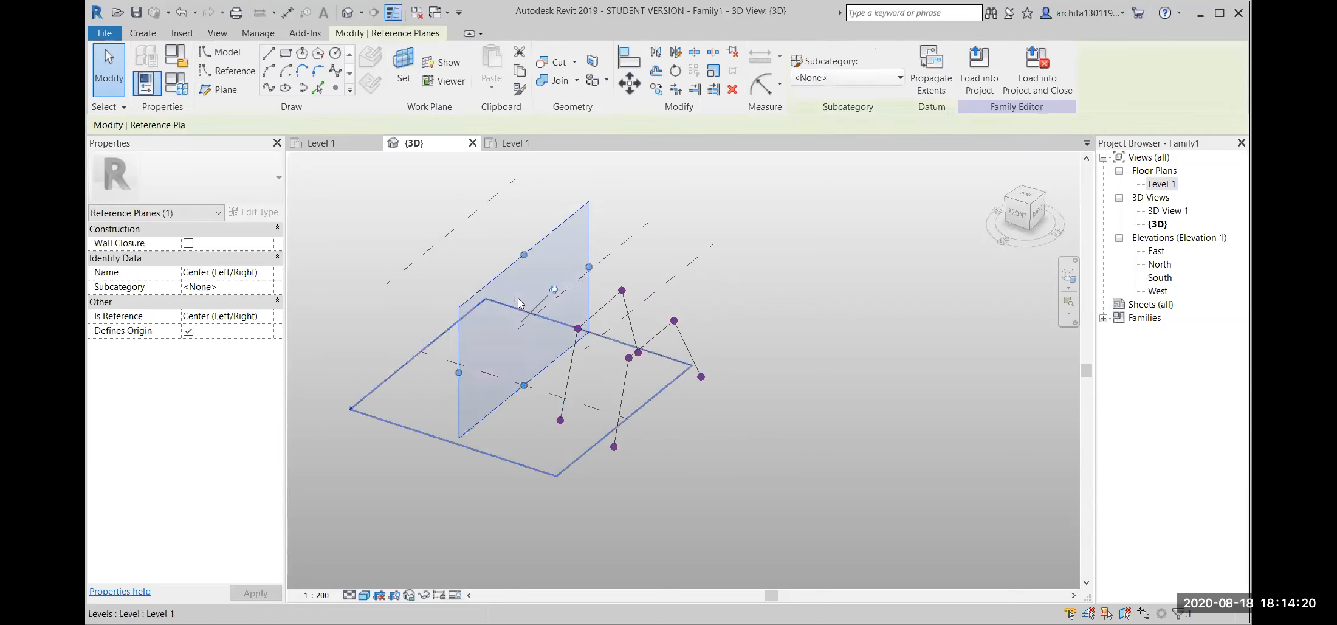
pyautogui.scroll(2, 518, 302)
pyautogui.keyDown('shift'); pyautogui.moveTo(630, 478); pyautogui.dragTo(587, 420, button='middle'); pyautogui.keyUp('shift')
pyautogui.click(272, 57)
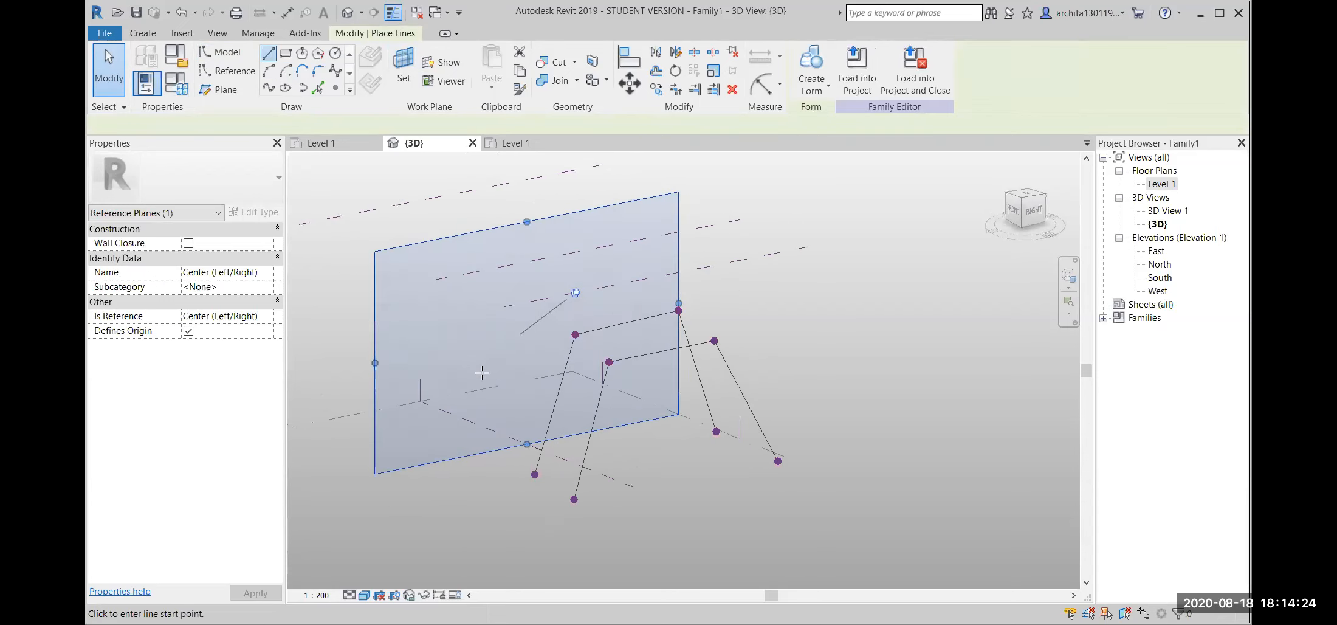
pyautogui.click(652, 294)
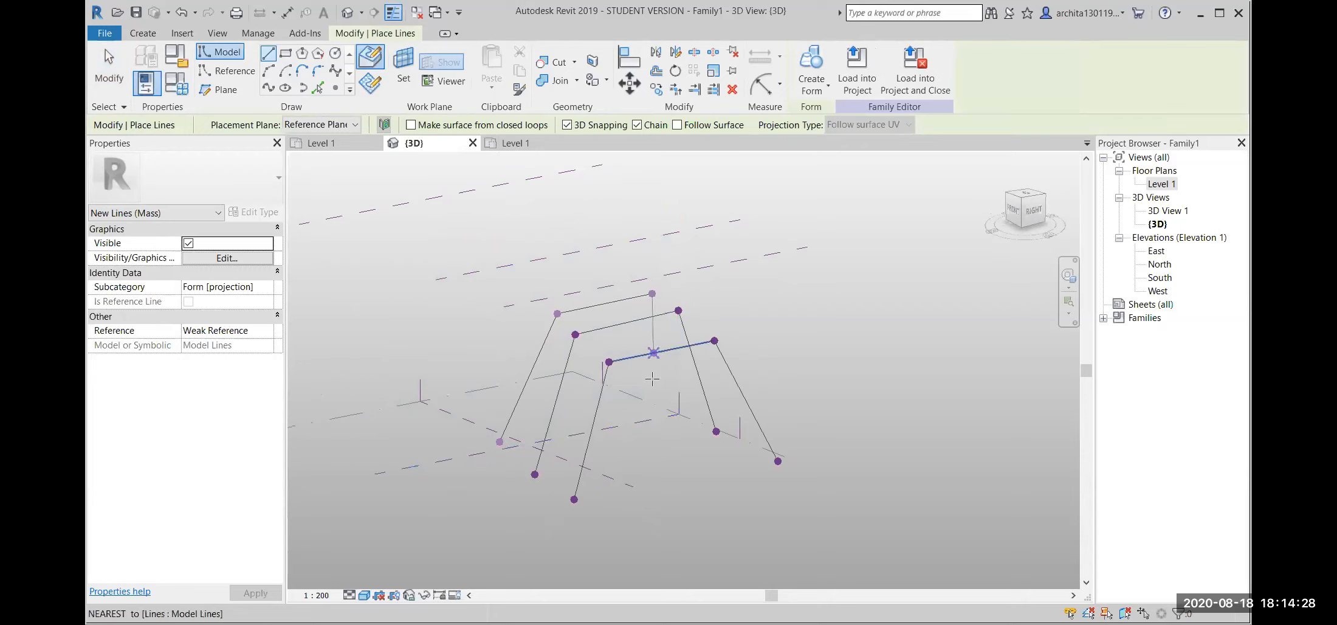
pyautogui.click(667, 406)
pyautogui.press('Escape')
pyautogui.press('Escape')
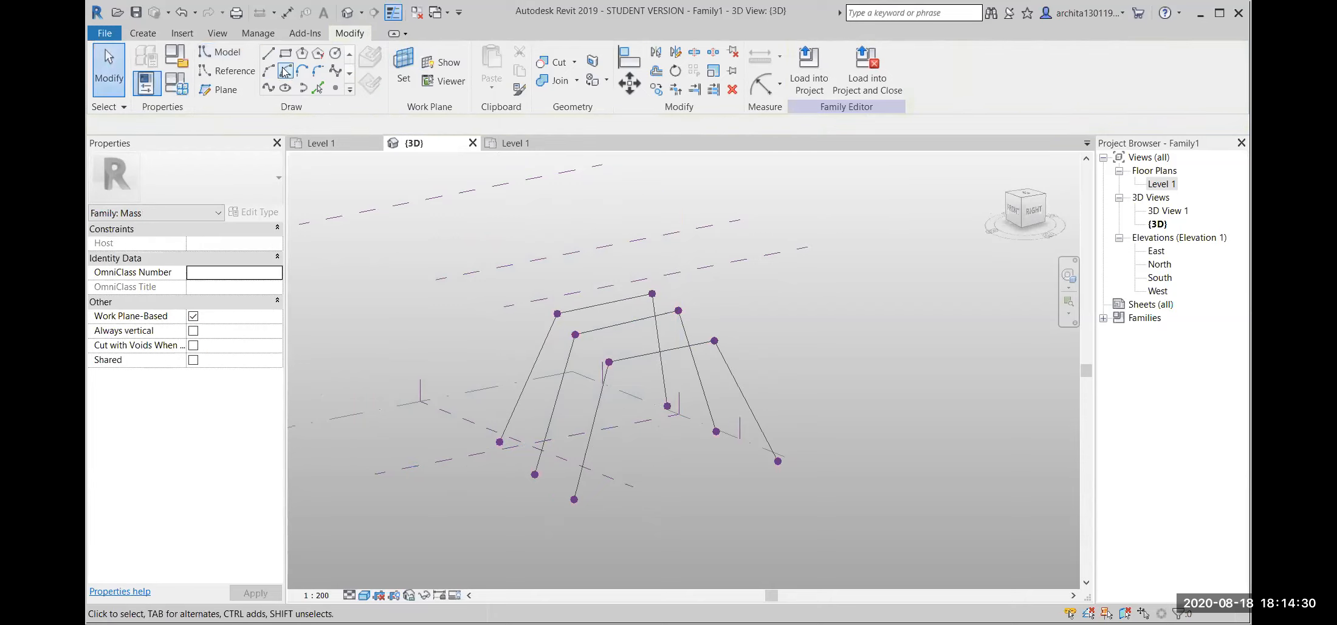
pyautogui.click(269, 56)
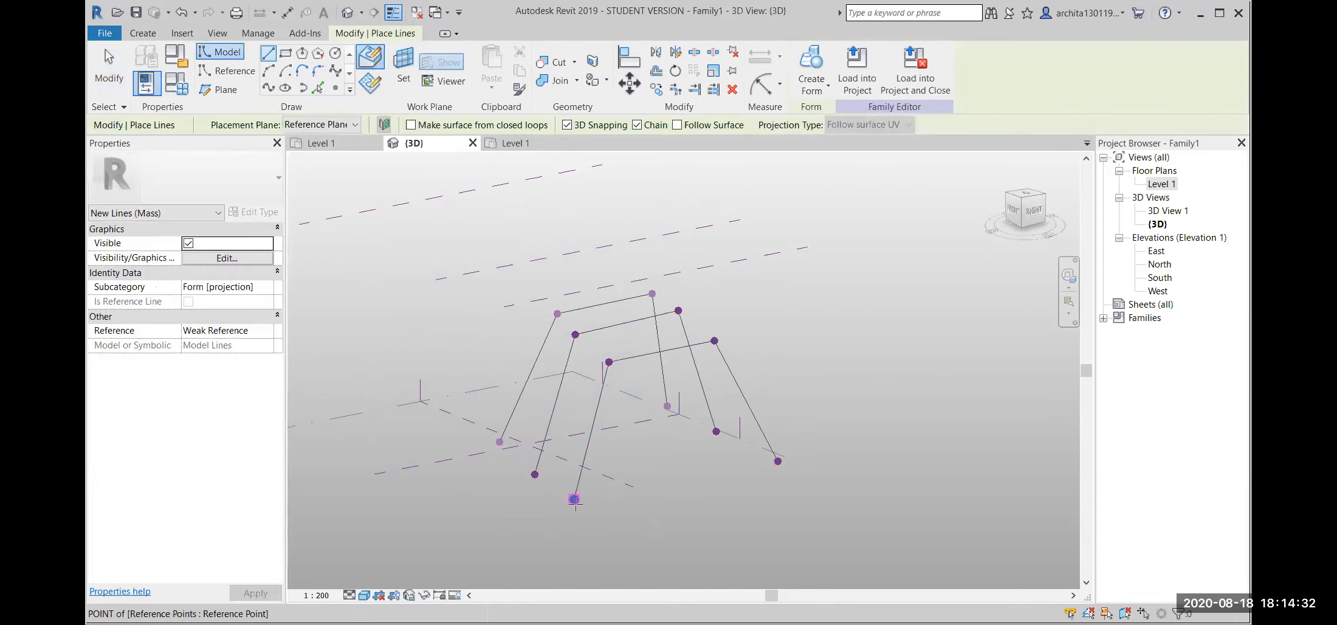
pyautogui.keyDown('shift'); pyautogui.moveTo(573, 499); pyautogui.dragTo(556, 419, button='middle'); pyautogui.keyUp('shift')
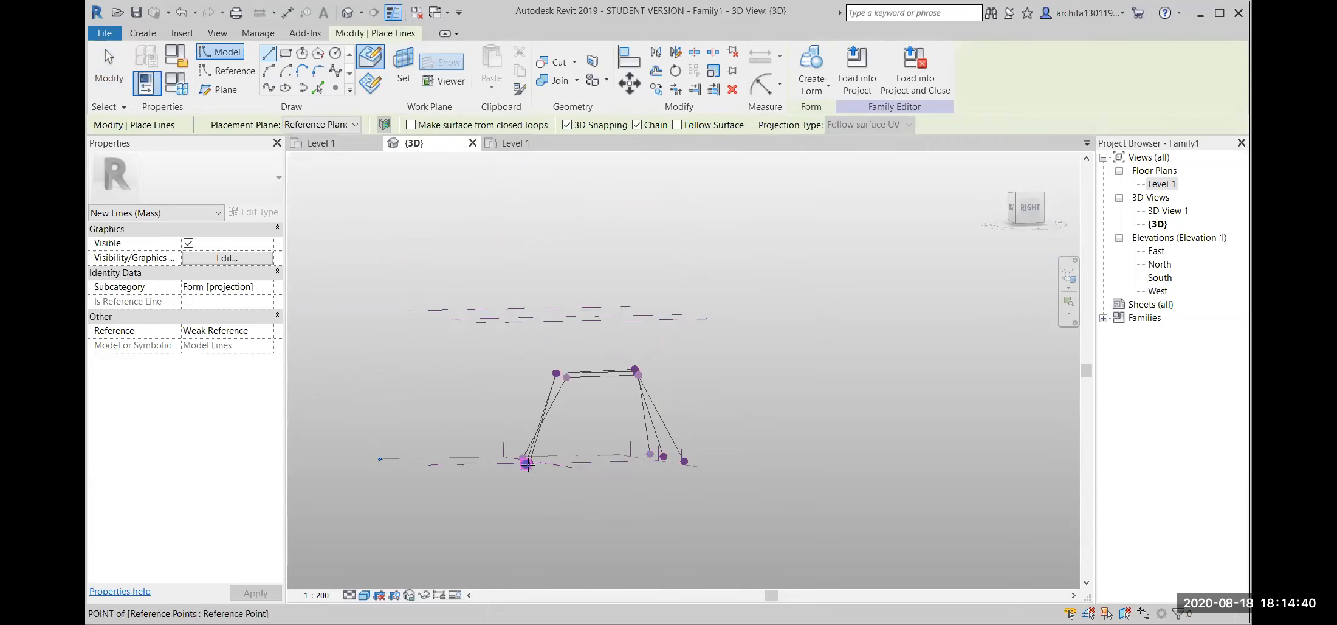
pyautogui.click(526, 463)
pyautogui.keyDown('shift'); pyautogui.moveTo(532, 467); pyautogui.dragTo(603, 517, button='middle'); pyautogui.keyUp('shift')
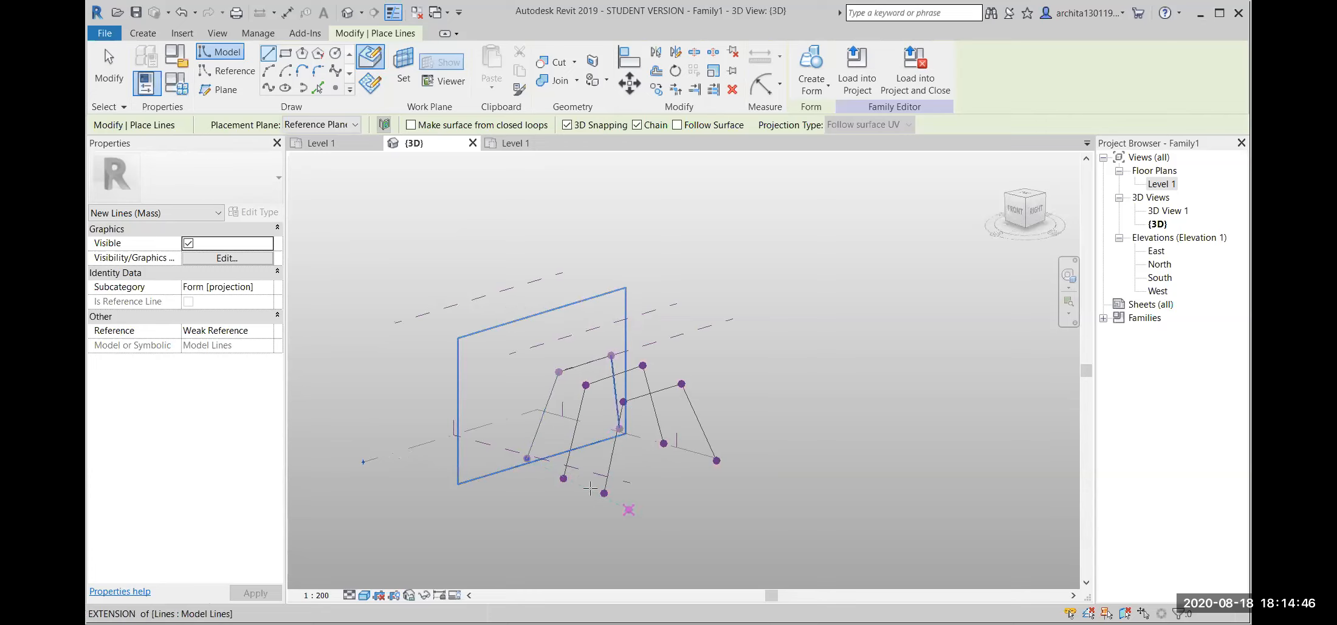
pyautogui.scroll(-2, 775, 469)
pyautogui.moveTo(578, 414); pyautogui.dragTo(599, 327, button='middle')
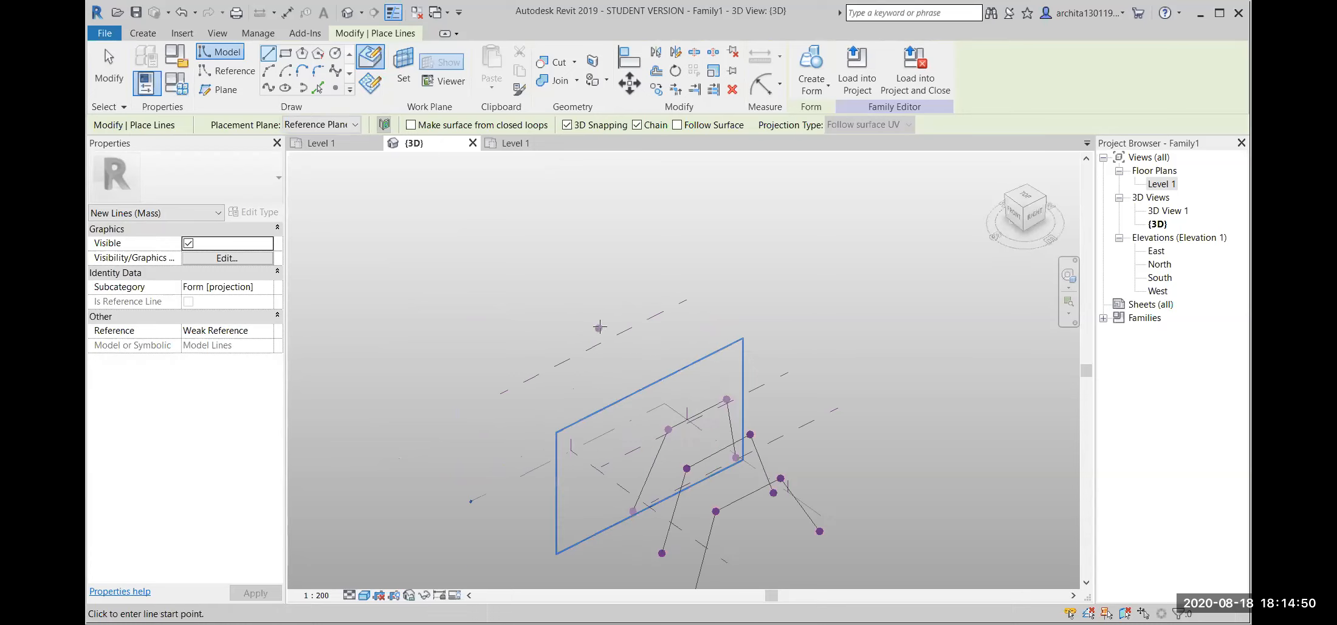
pyautogui.press('Escape')
pyautogui.press('Escape')
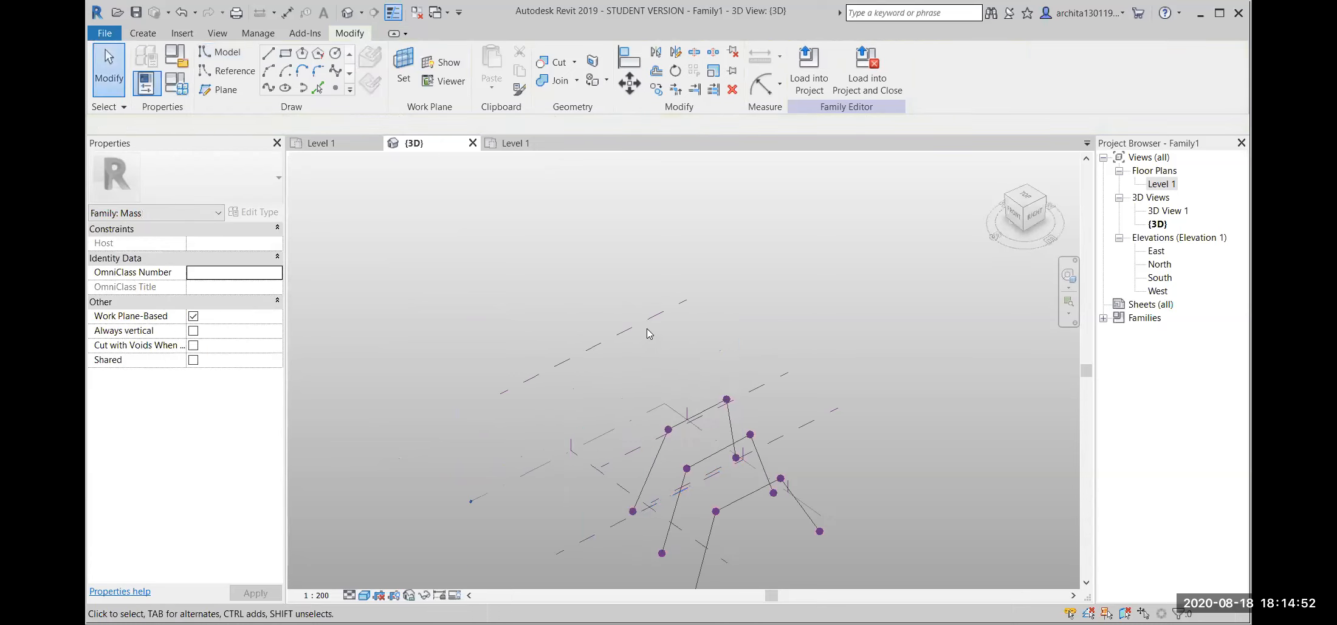
# Draw a fourth open three-segment profile with model lines on the rearmost reference plane.
pyautogui.click(647, 331)
pyautogui.keyDown('shift'); pyautogui.moveTo(646, 331); pyautogui.dragTo(614, 341, button='middle'); pyautogui.keyUp('shift')
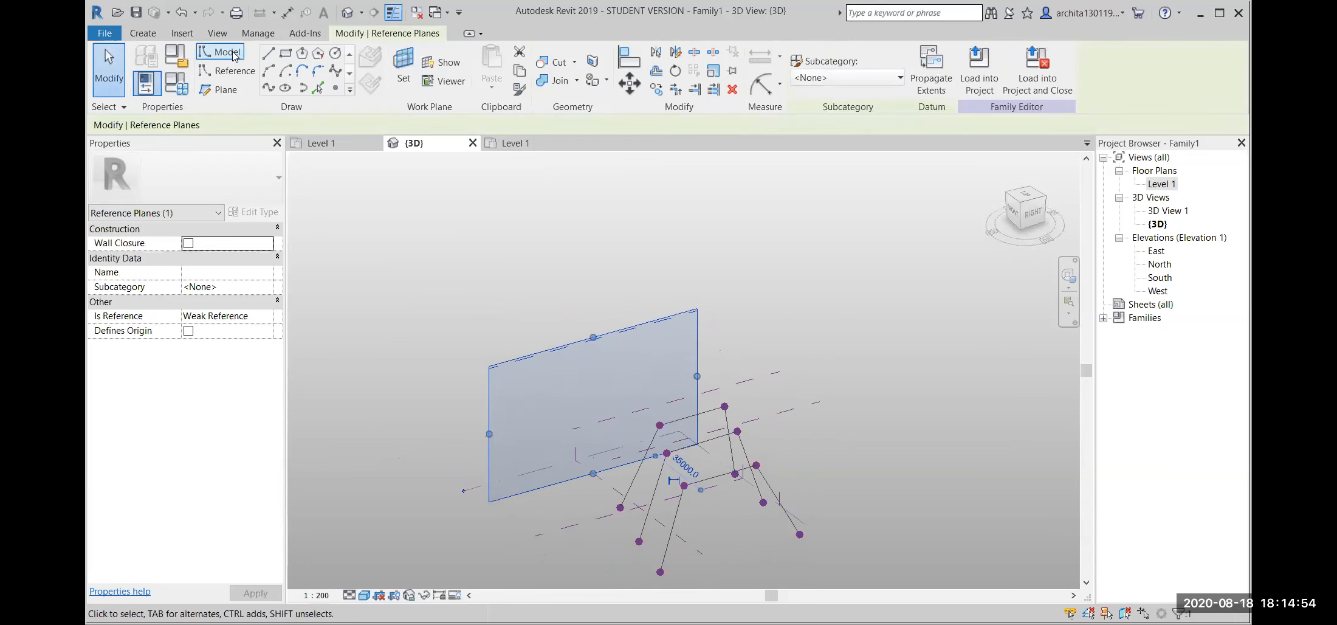
pyautogui.click(268, 54)
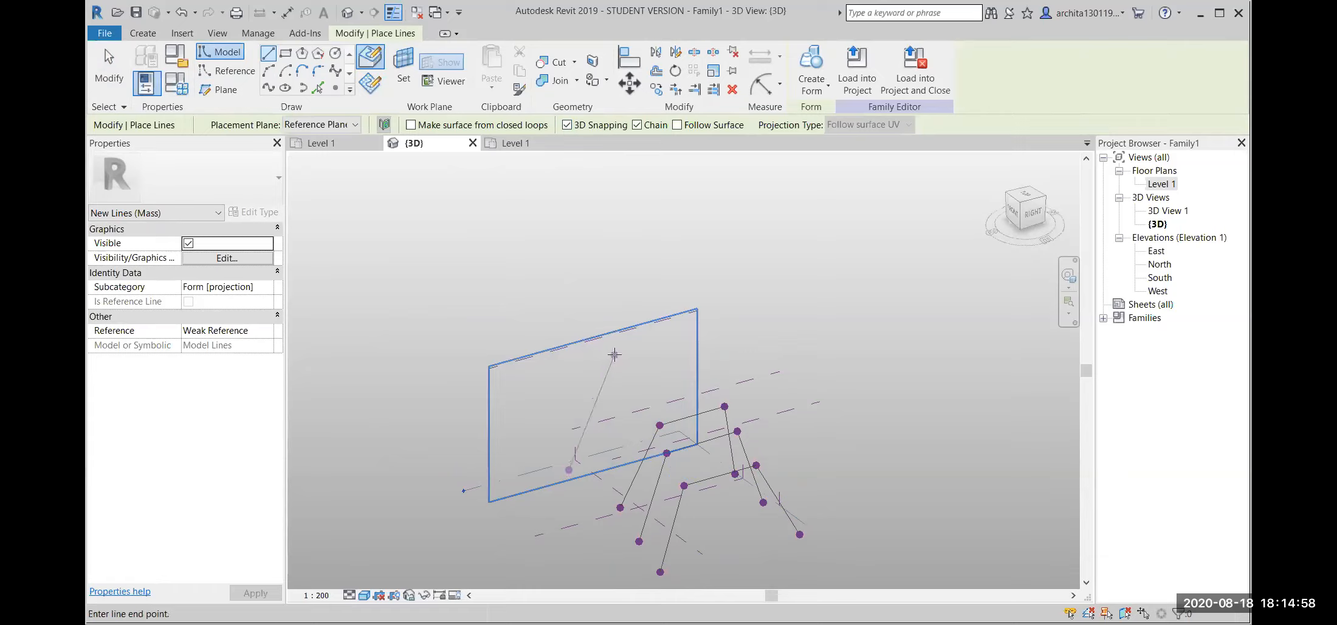
pyautogui.click(708, 443)
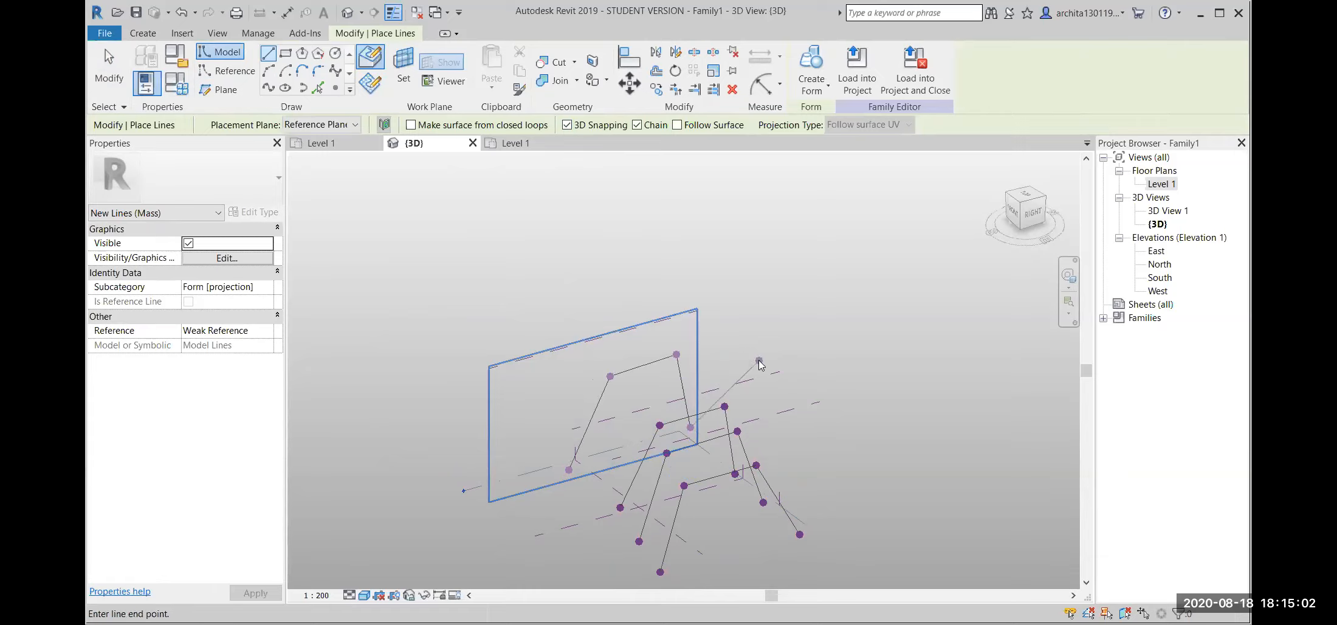
pyautogui.press('Escape')
pyautogui.press('Escape')
pyautogui.moveTo(562, 567); pyautogui.dragTo(680, 419, button='middle')
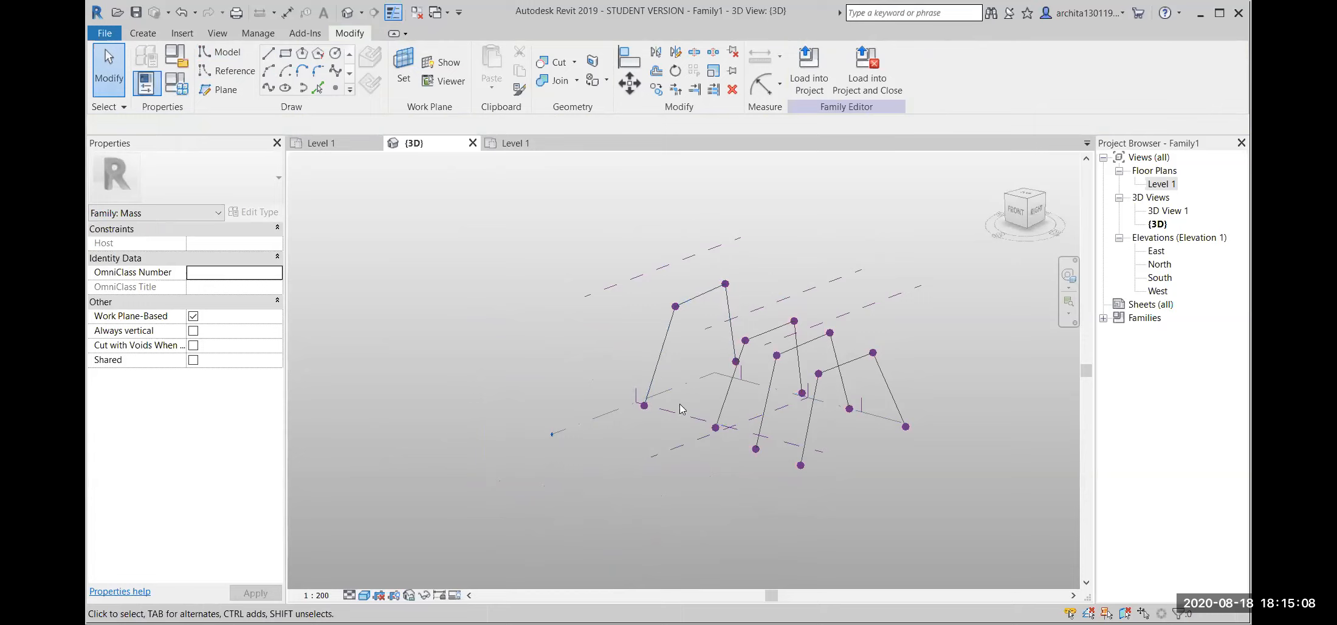
# Create a form through all four open line profiles.
pyautogui.keyDown('shift'); pyautogui.moveTo(678, 403); pyautogui.dragTo(686, 368, button='middle'); pyautogui.keyUp('shift')
pyautogui.click(686, 367)
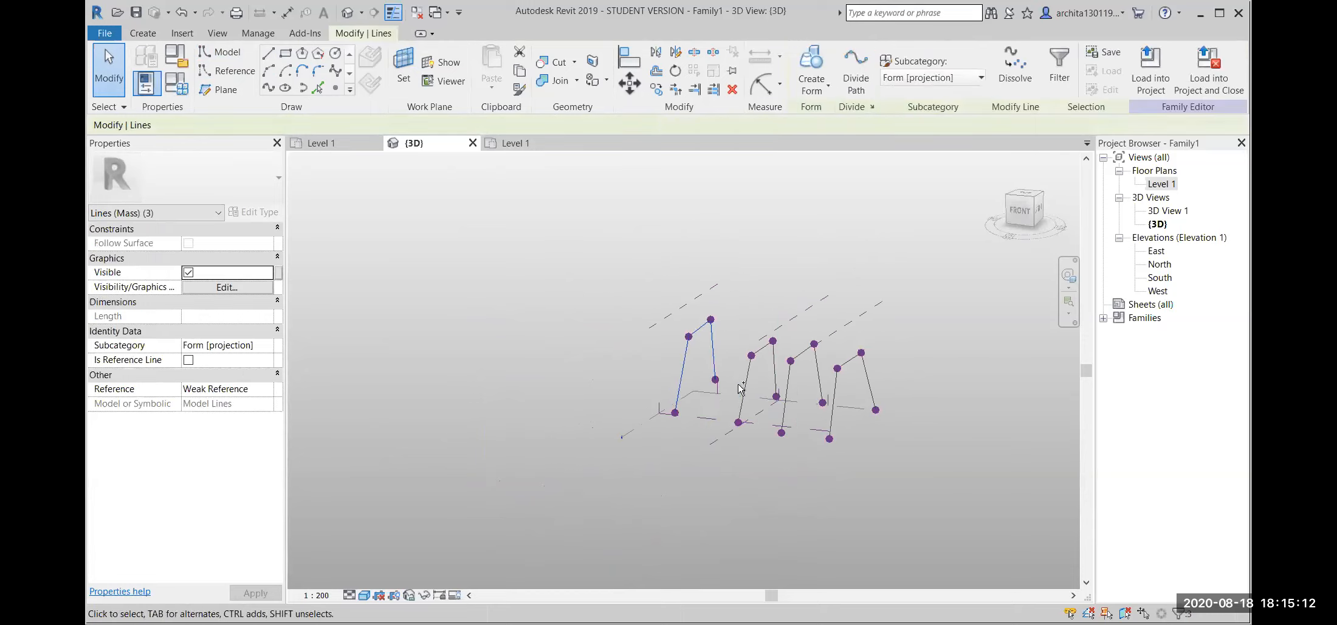
pyautogui.keyDown('ctrl'); pyautogui.click(789, 384); pyautogui.keyUp('ctrl')
pyautogui.click(814, 61)
pyautogui.moveTo(900, 464)
pyautogui.keyDown('shift'); pyautogui.mouseDown(button='middle')
pyautogui.moveTo(883, 399)
pyautogui.moveTo(918, 469)
pyautogui.mouseUp(button='middle'); pyautogui.keyUp('shift')
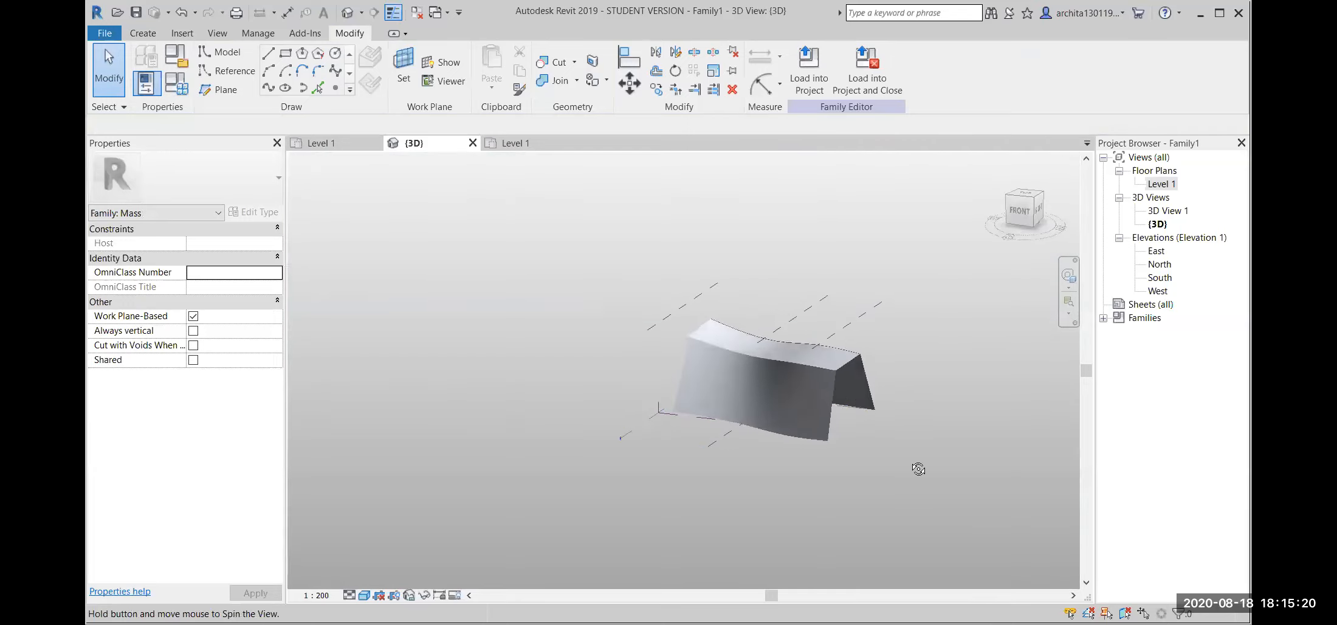
# Divide the surfaces of the whole form into UV grids.
pyautogui.press('Tab')
pyautogui.click(844, 361)
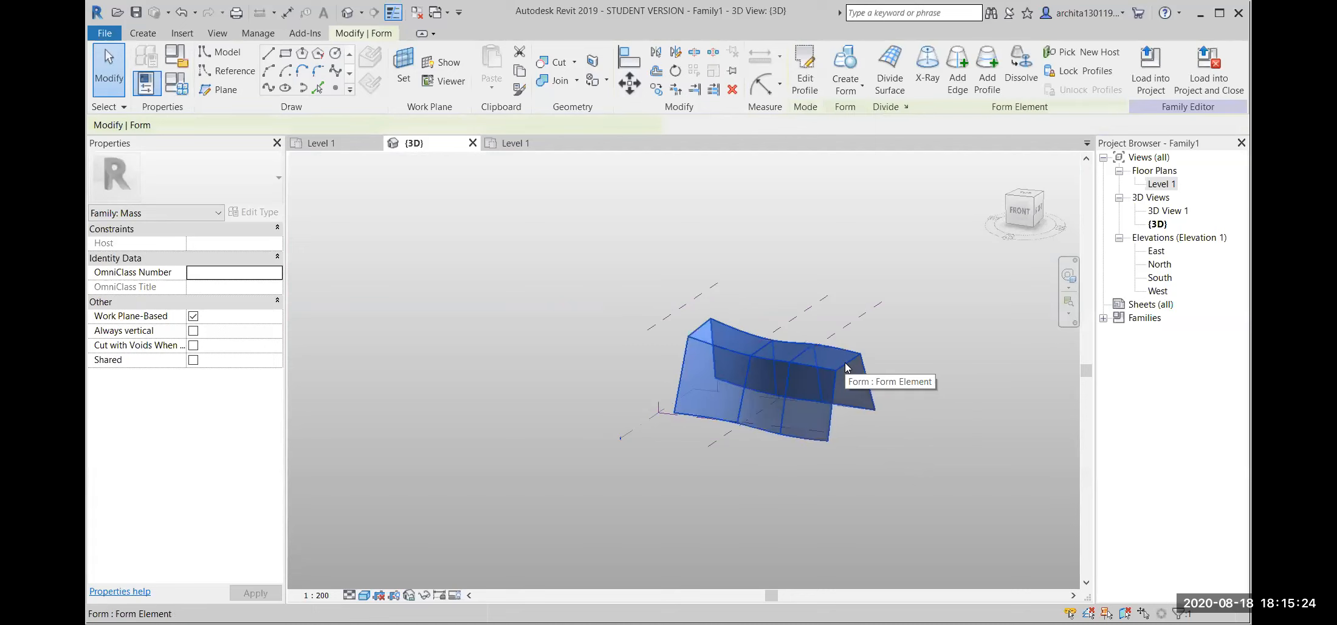
pyautogui.click(895, 98)
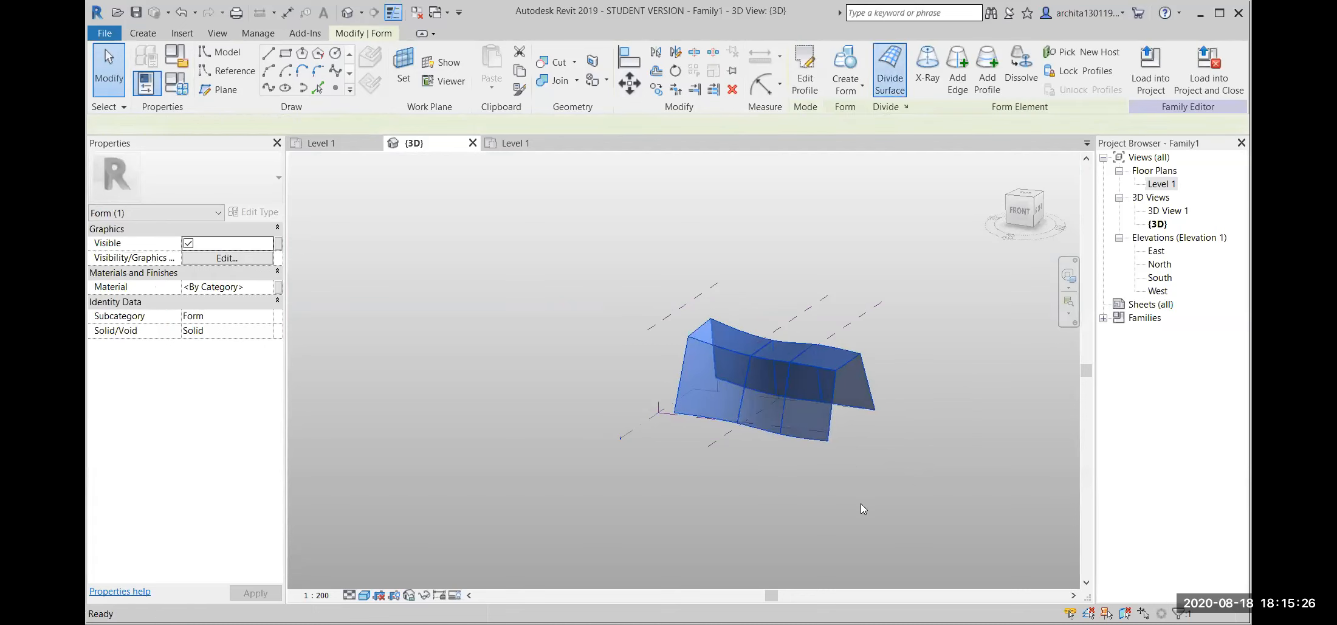
pyautogui.keyDown('shift'); pyautogui.moveTo(882, 497); pyautogui.dragTo(790, 486, button='middle'); pyautogui.keyUp('shift')
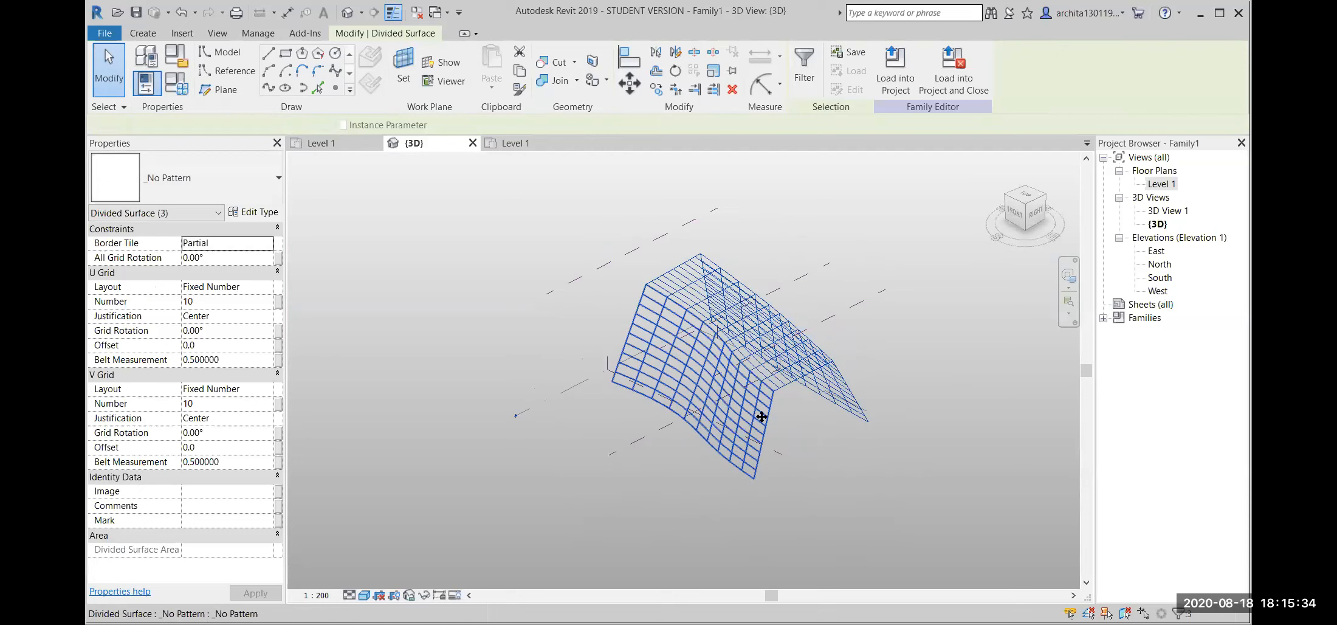
# Turn off the V grid on the form's top and both side divided surfaces, leaving only their U grid lines.
pyautogui.click(842, 410)
pyautogui.click(835, 78)
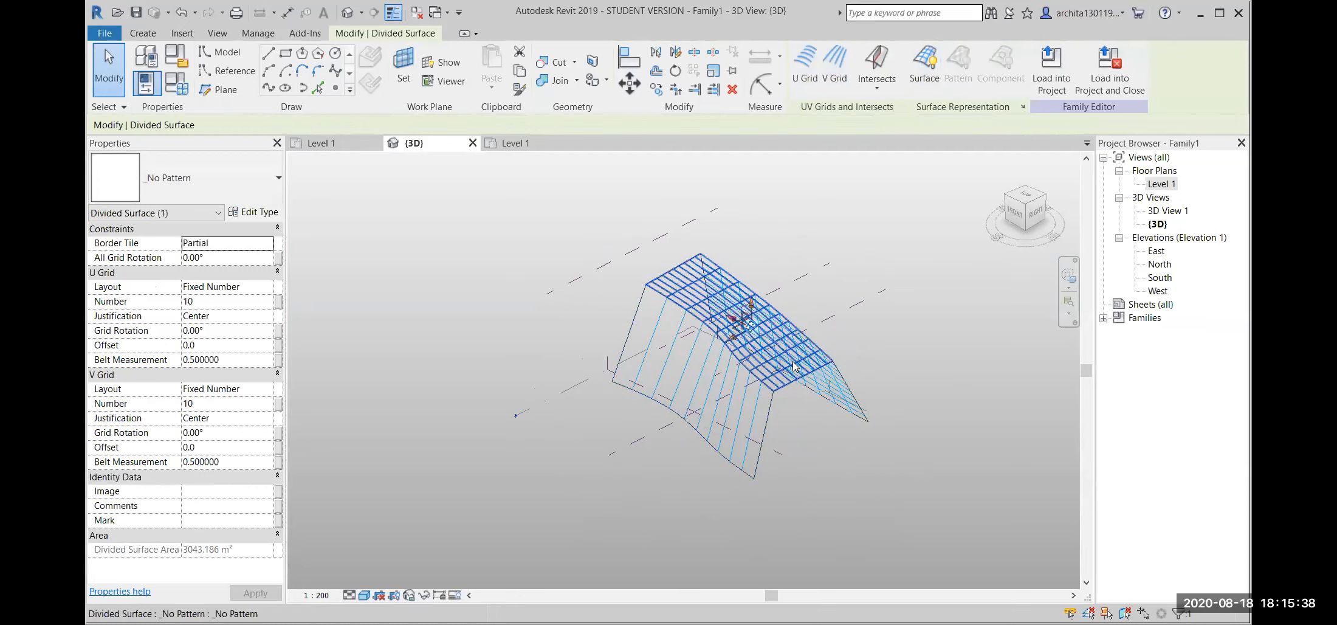
pyautogui.click(830, 387)
pyautogui.click(843, 395)
pyautogui.click(834, 73)
pyautogui.click(834, 73)
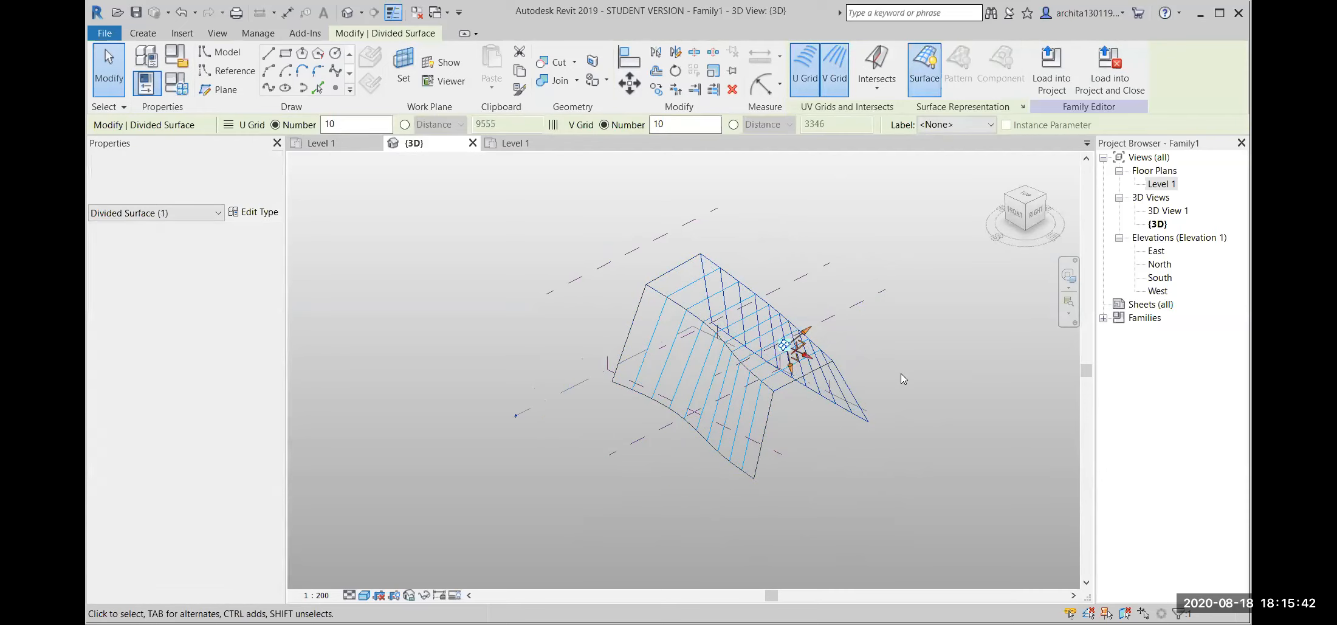
pyautogui.click(849, 429)
pyautogui.keyDown('shift'); pyautogui.moveTo(849, 429); pyautogui.dragTo(788, 481, button='middle'); pyautogui.keyUp('shift')
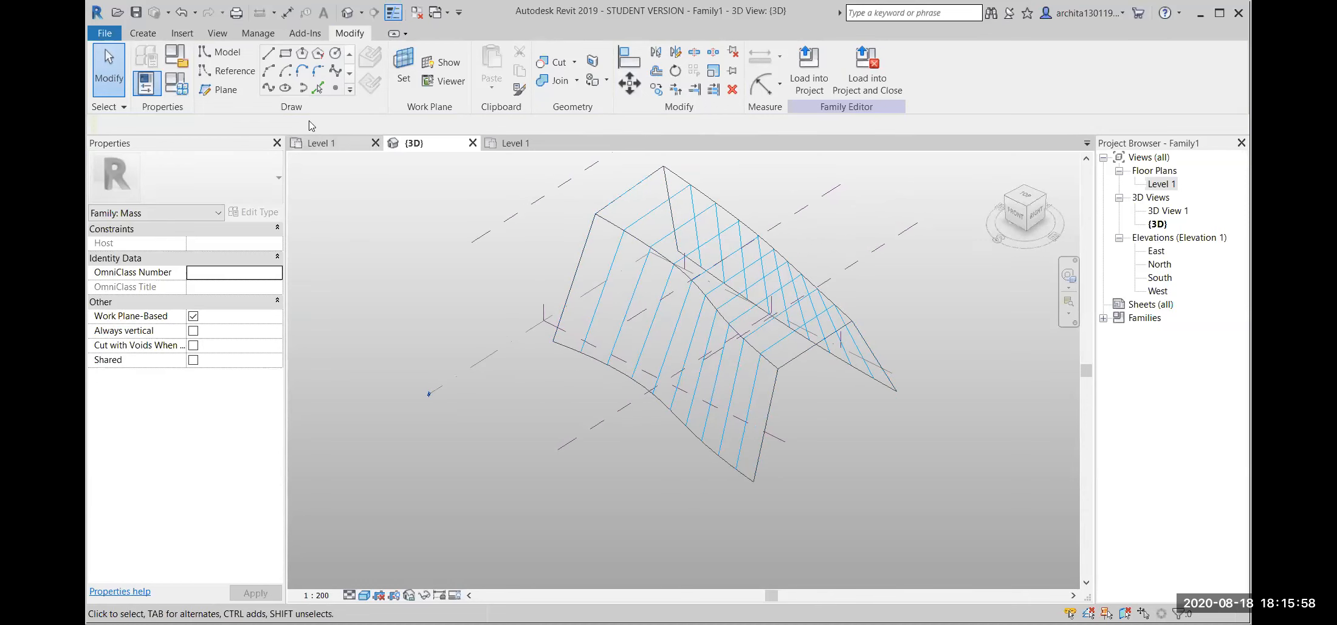
pyautogui.click(268, 53)
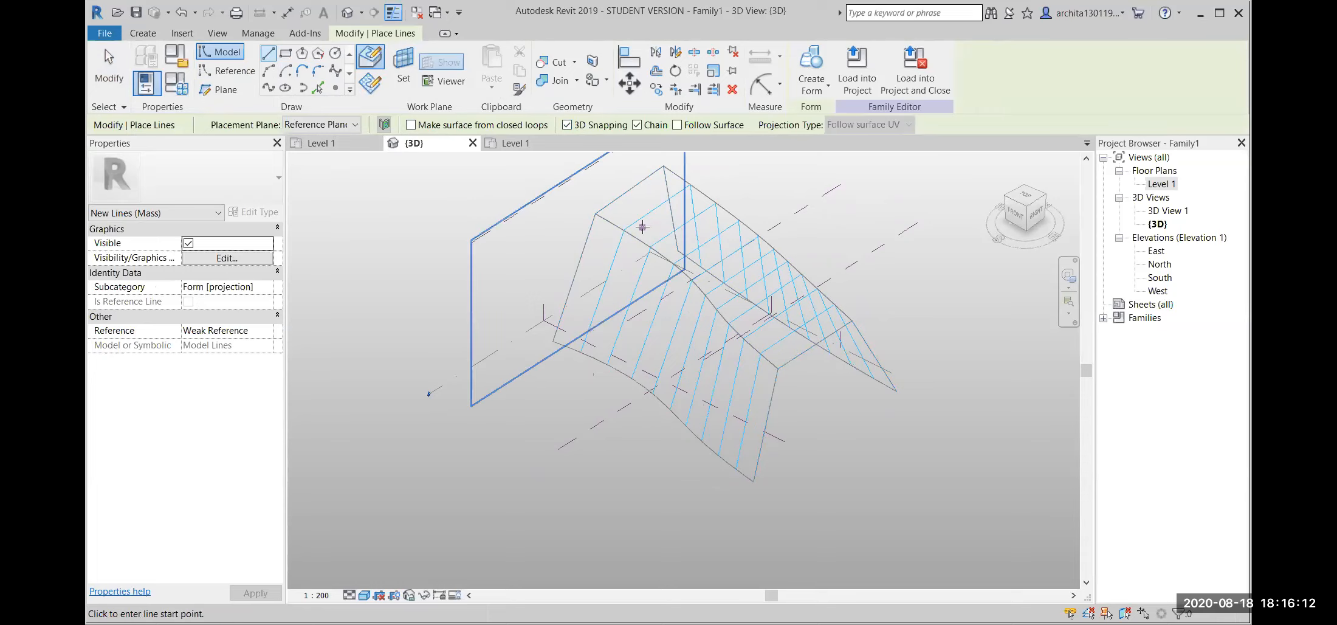
pyautogui.press('Escape')
pyautogui.press('Escape')
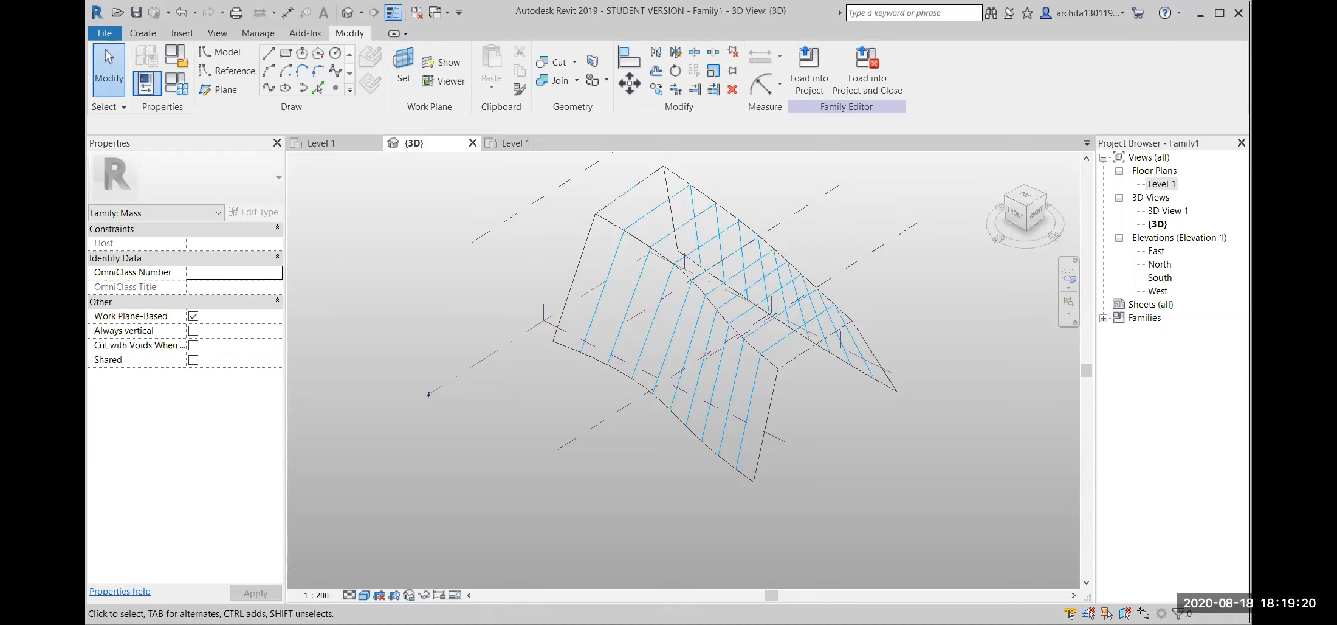
pyautogui.click(541, 143)
pyautogui.click(429, 143)
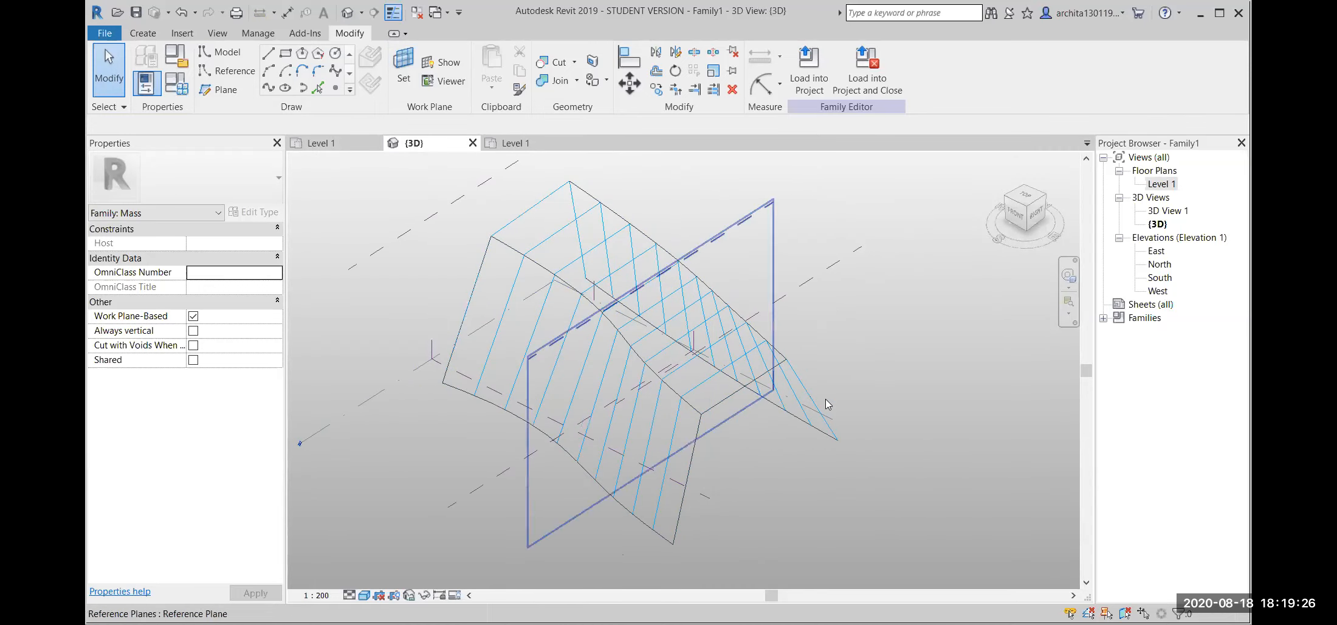
# Create a new family from the Metric Generic Model Adaptive.rft template.
pyautogui.click(104, 33)
pyautogui.moveTo(135, 94)
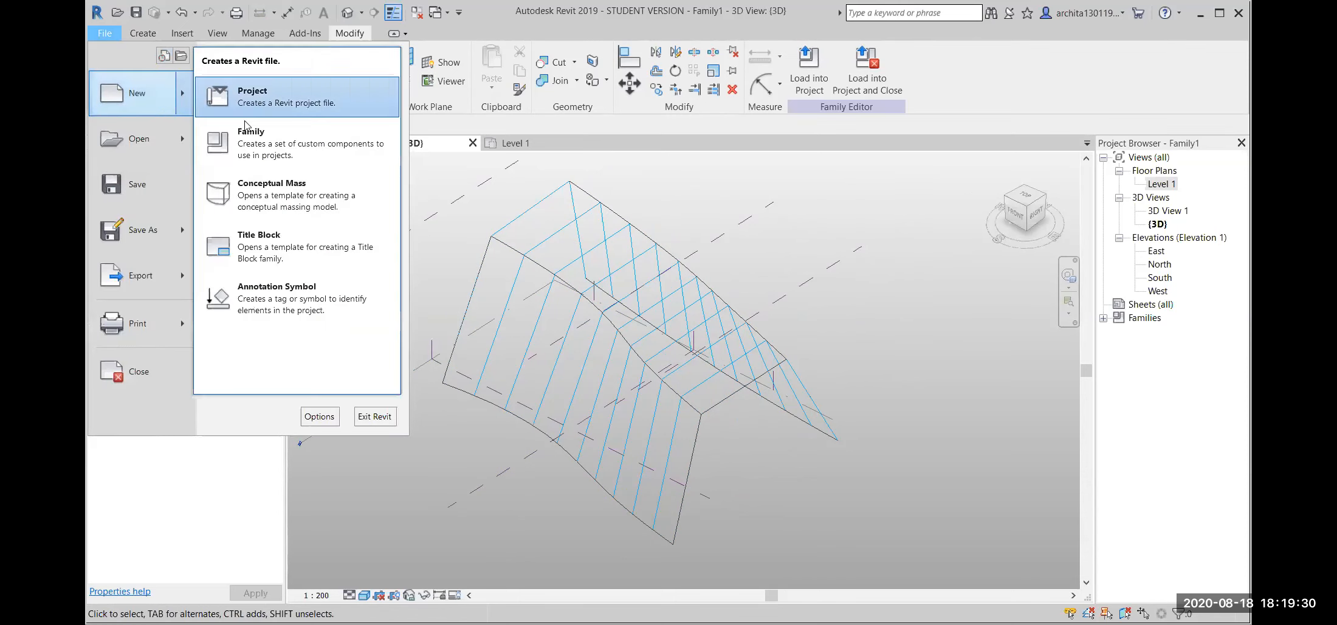
pyautogui.click(256, 137)
pyautogui.scroll(-8, 708, 309)
pyautogui.scroll(-10, 708, 309)
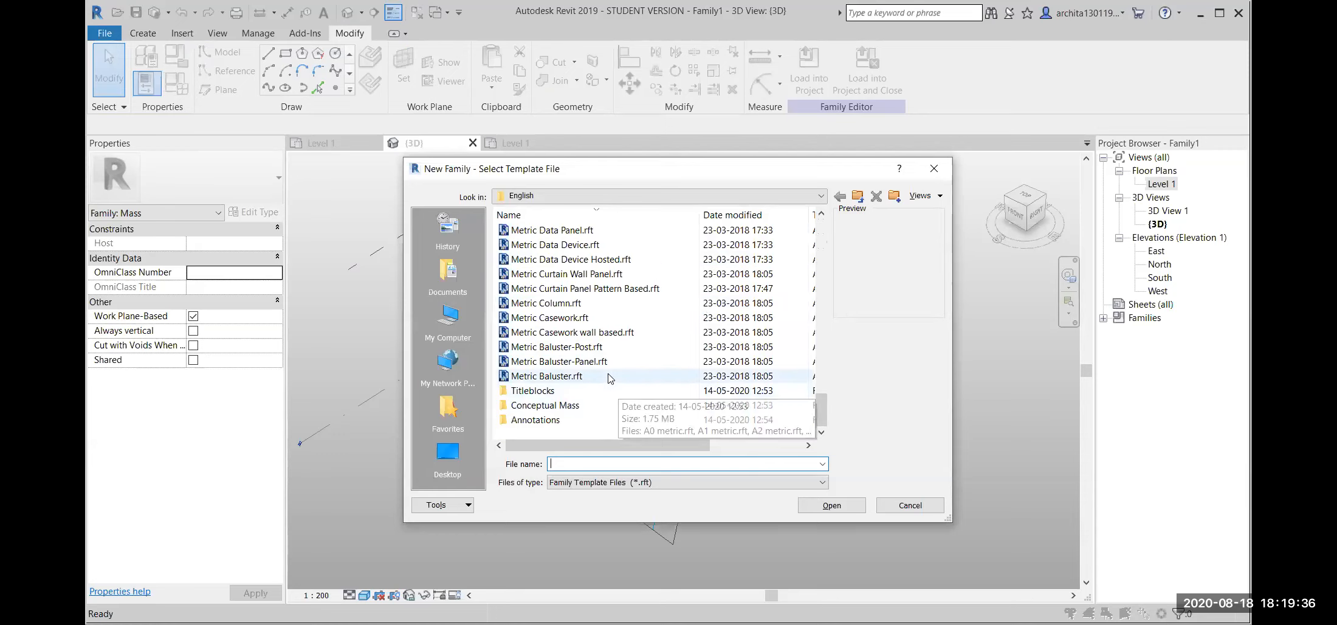
pyautogui.scroll(2, 626, 359)
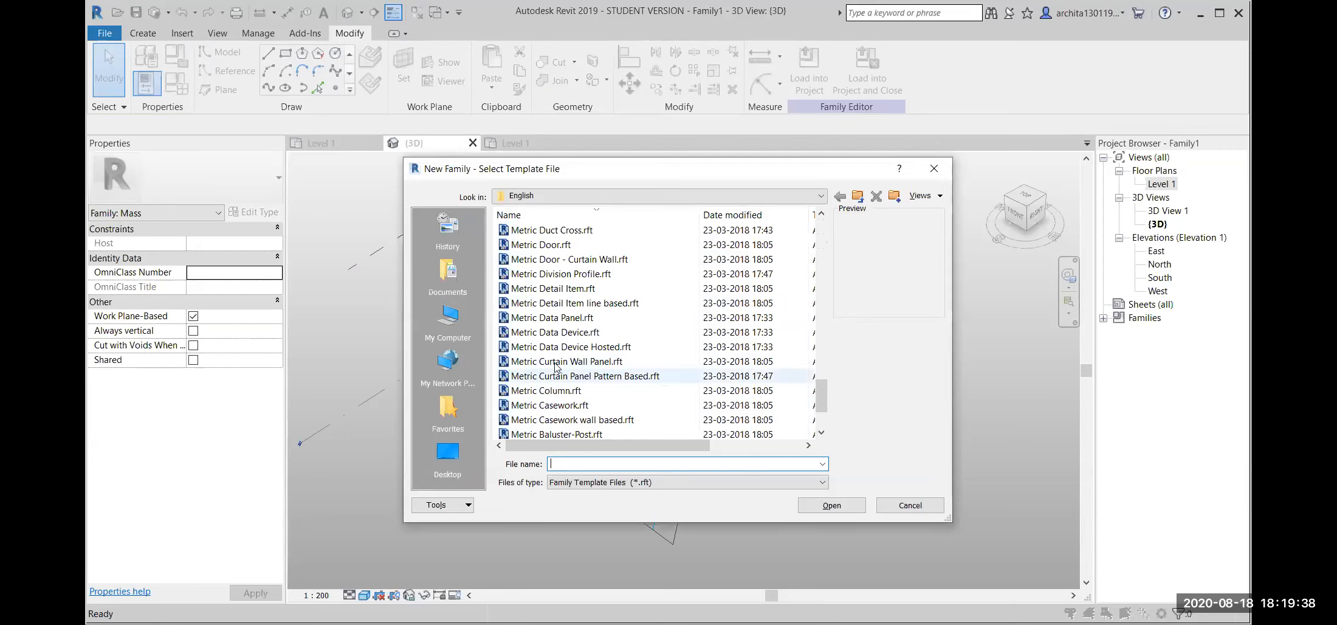
pyautogui.scroll(5, 627, 359)
pyautogui.scroll(1, 575, 344)
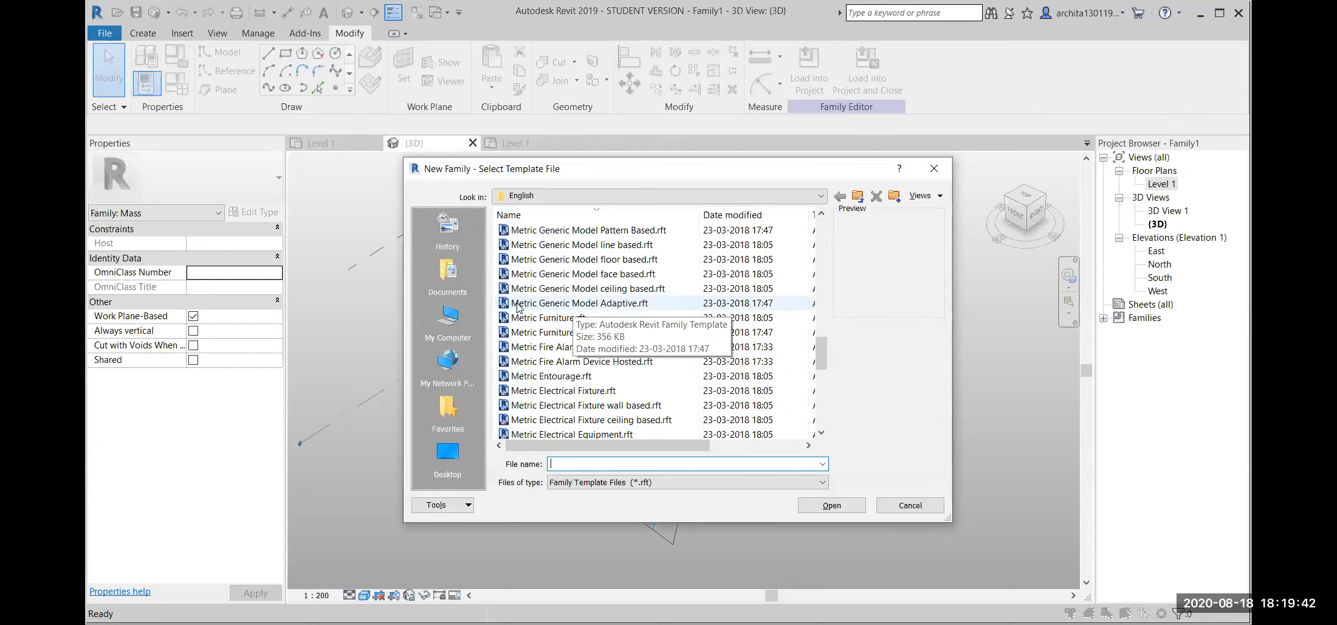
pyautogui.click(588, 303)
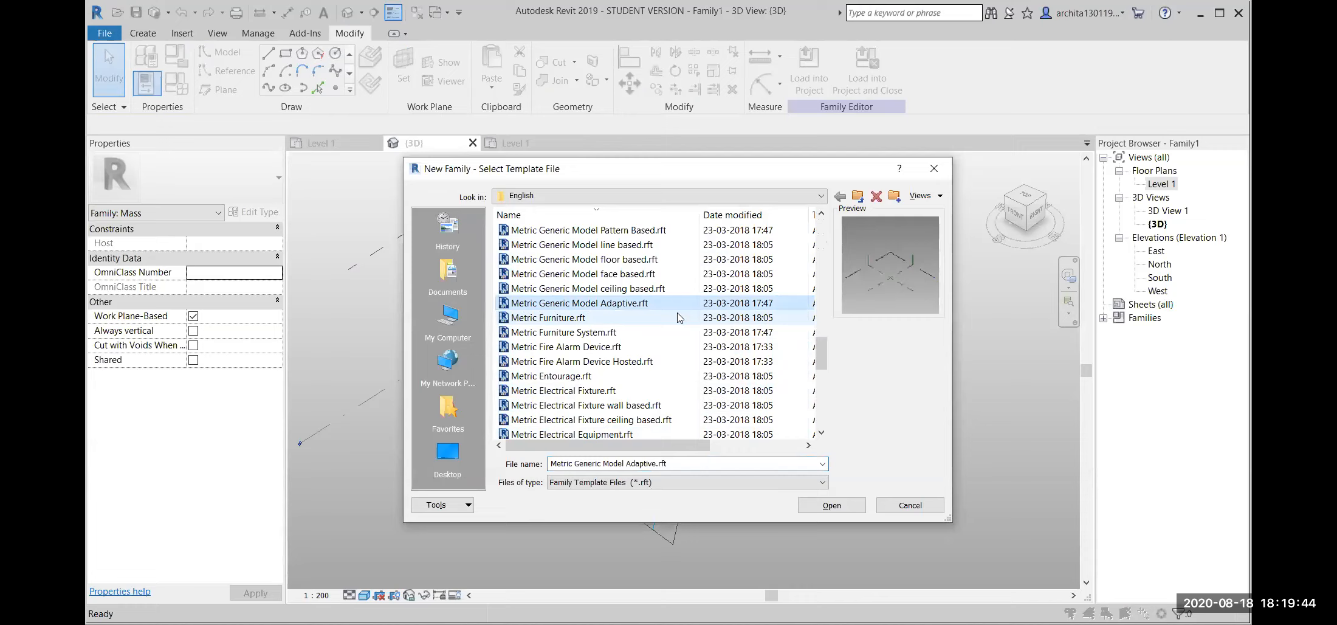
pyautogui.click(820, 505)
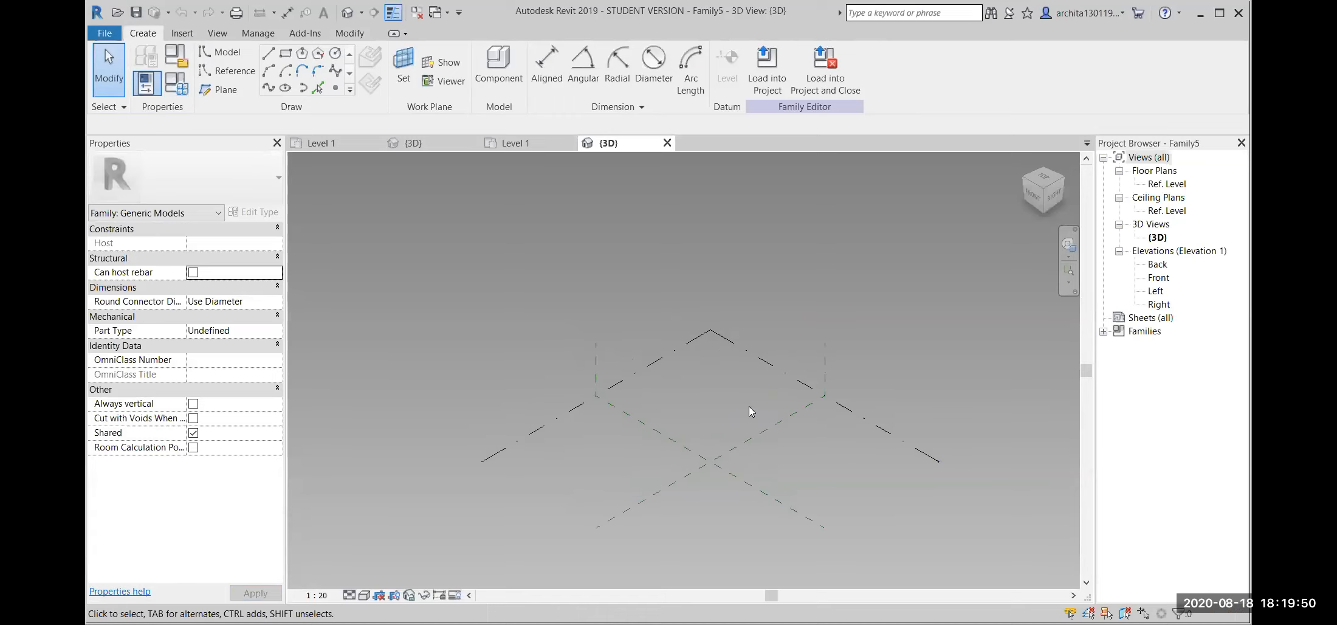
# Place four reference points on the Center (Left/Right) reference plane as the corners of an upright trapezoid.
pyautogui.keyDown('shift'); pyautogui.moveTo(794, 459); pyautogui.dragTo(772, 398, button='middle'); pyautogui.keyUp('shift')
pyautogui.keyDown('shift'); pyautogui.moveTo(805, 441); pyautogui.dragTo(797, 493, button='middle'); pyautogui.keyUp('shift')
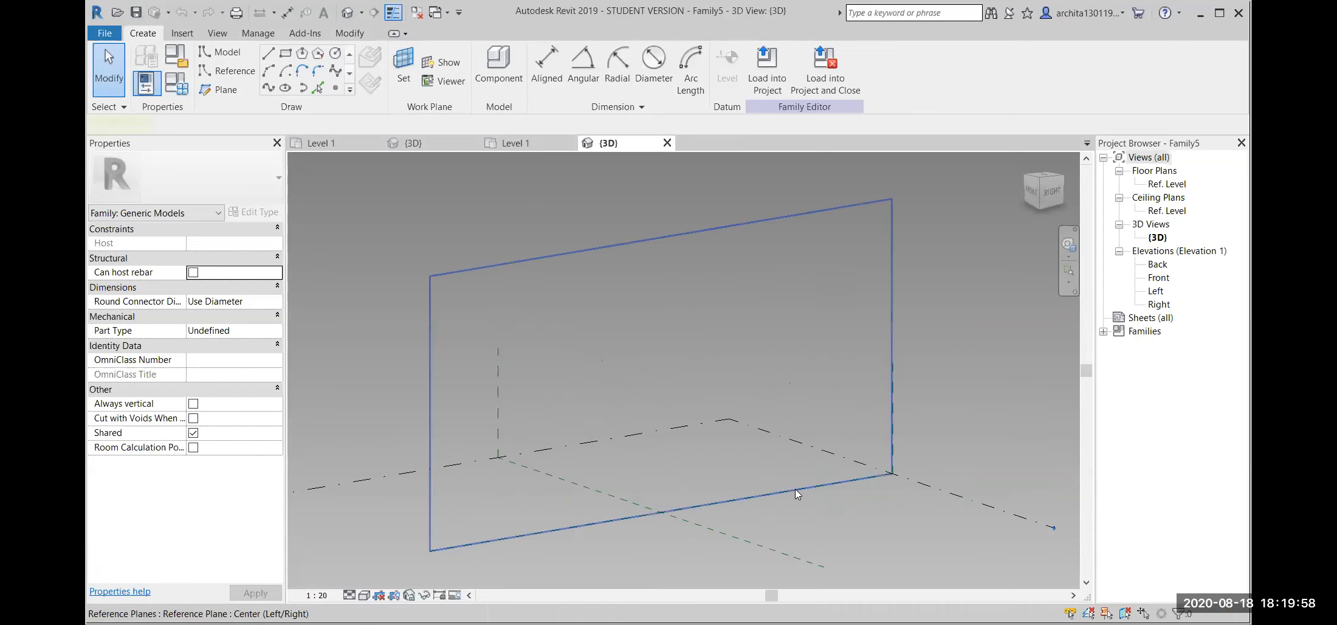
pyautogui.click(796, 492)
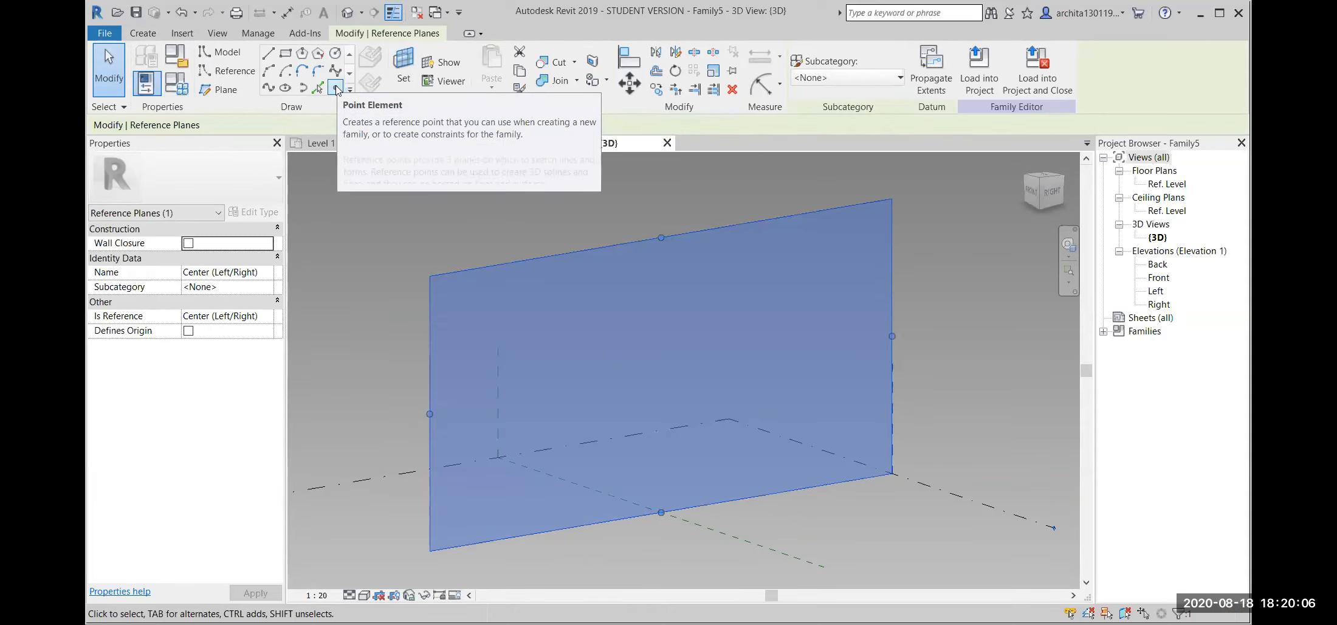
pyautogui.click(335, 89)
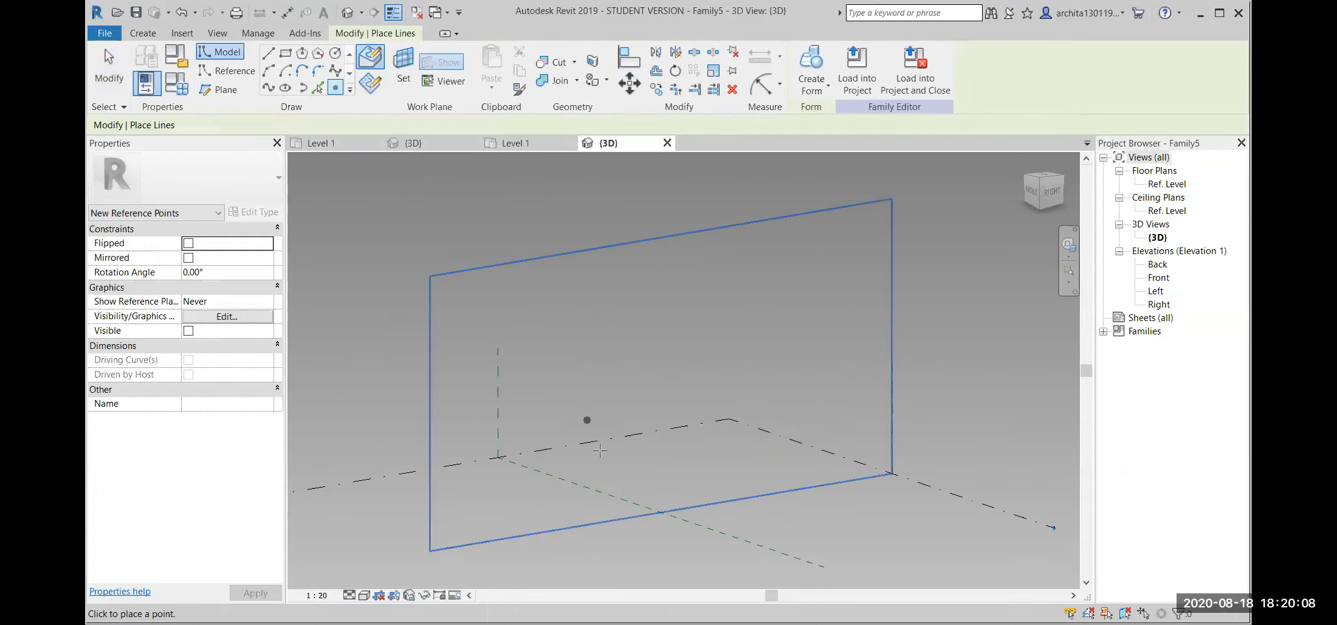
pyautogui.click(584, 508)
pyautogui.click(611, 343)
pyautogui.click(769, 308)
pyautogui.click(822, 464)
pyautogui.click(555, 437)
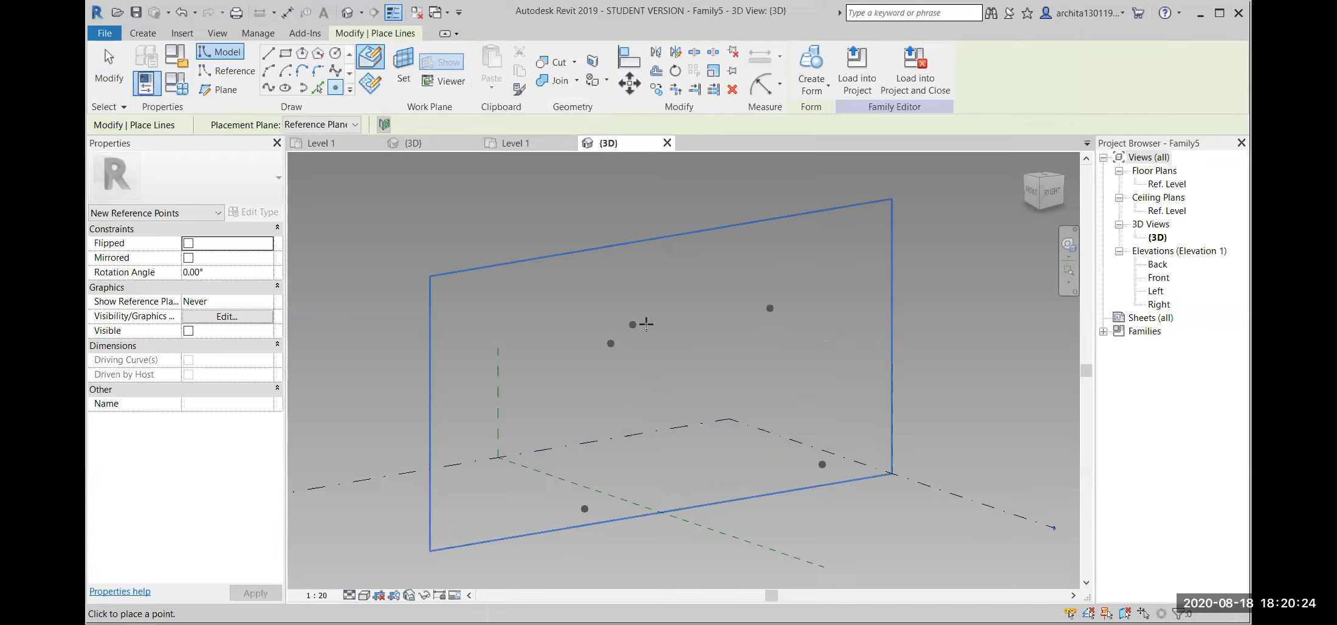
pyautogui.press('Escape')
pyautogui.press('Escape')
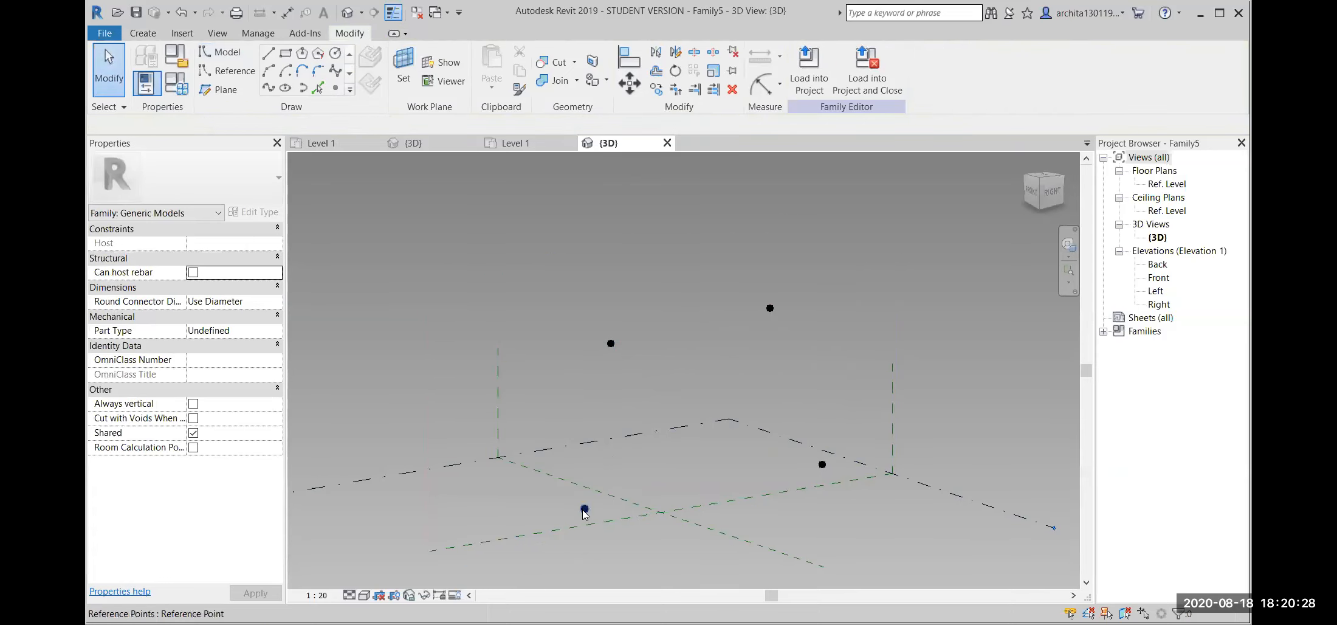
# Connect the four points with an open chain of three reference lines using 3D Snapping, leaving the base open.
pyautogui.click(220, 78)
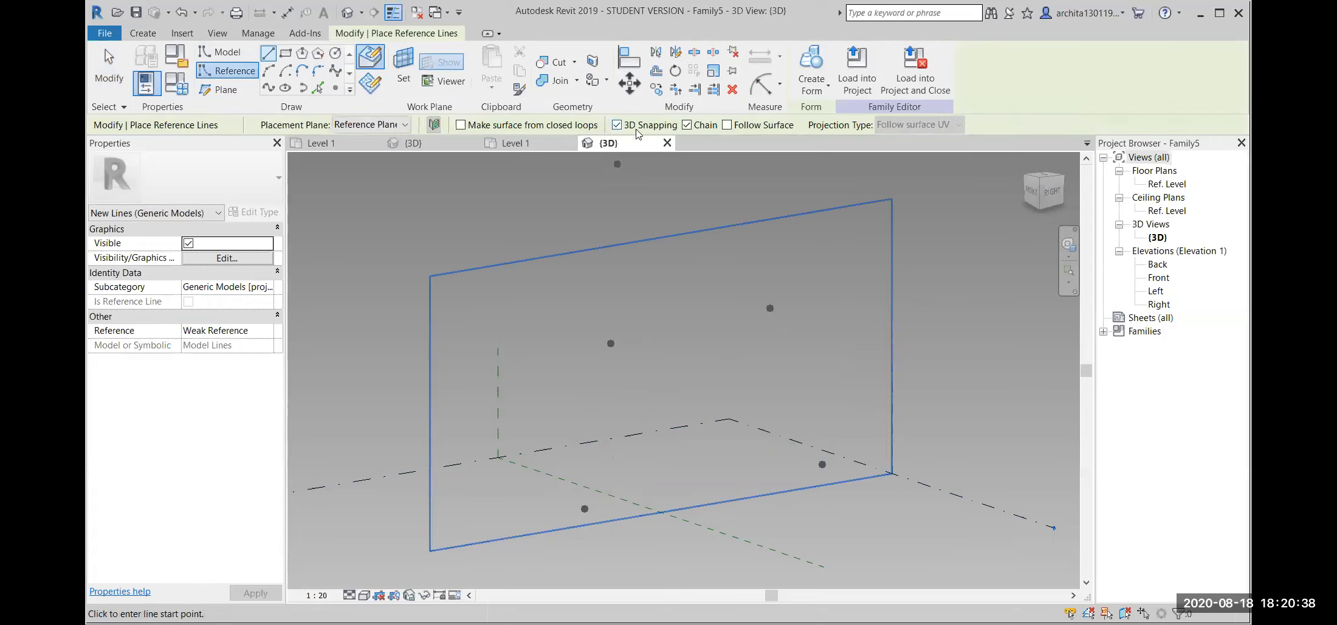
pyautogui.click(584, 509)
pyautogui.click(611, 343)
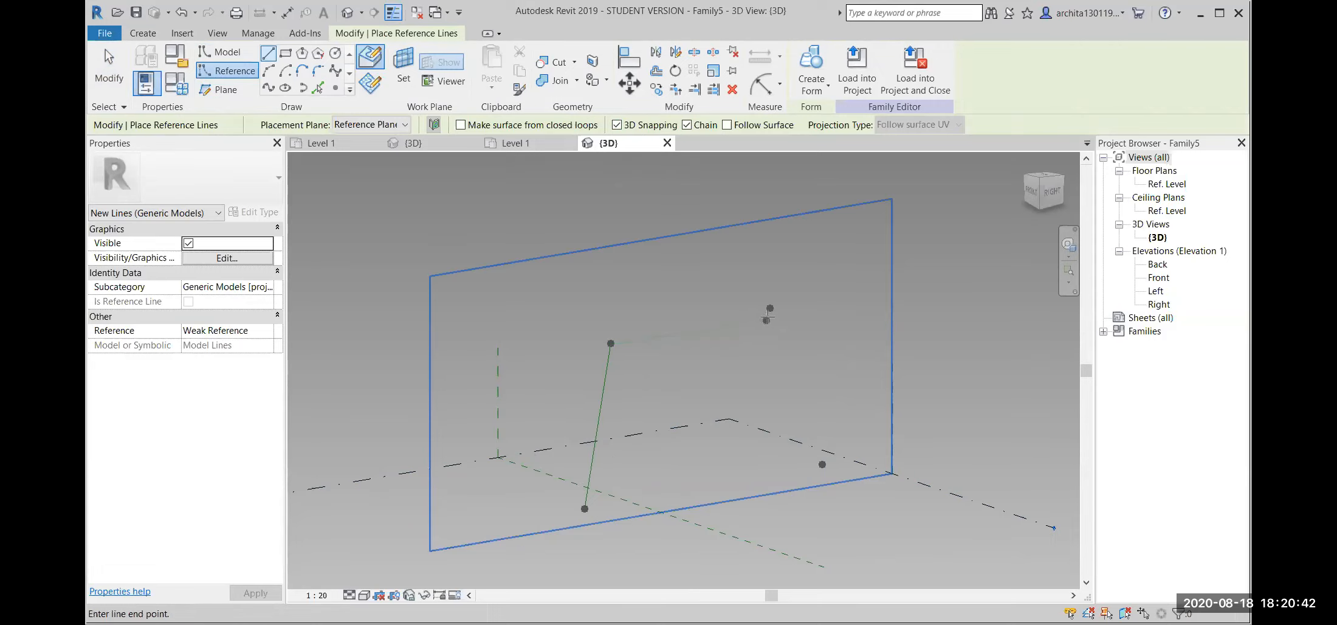
pyautogui.click(770, 308)
pyautogui.click(821, 463)
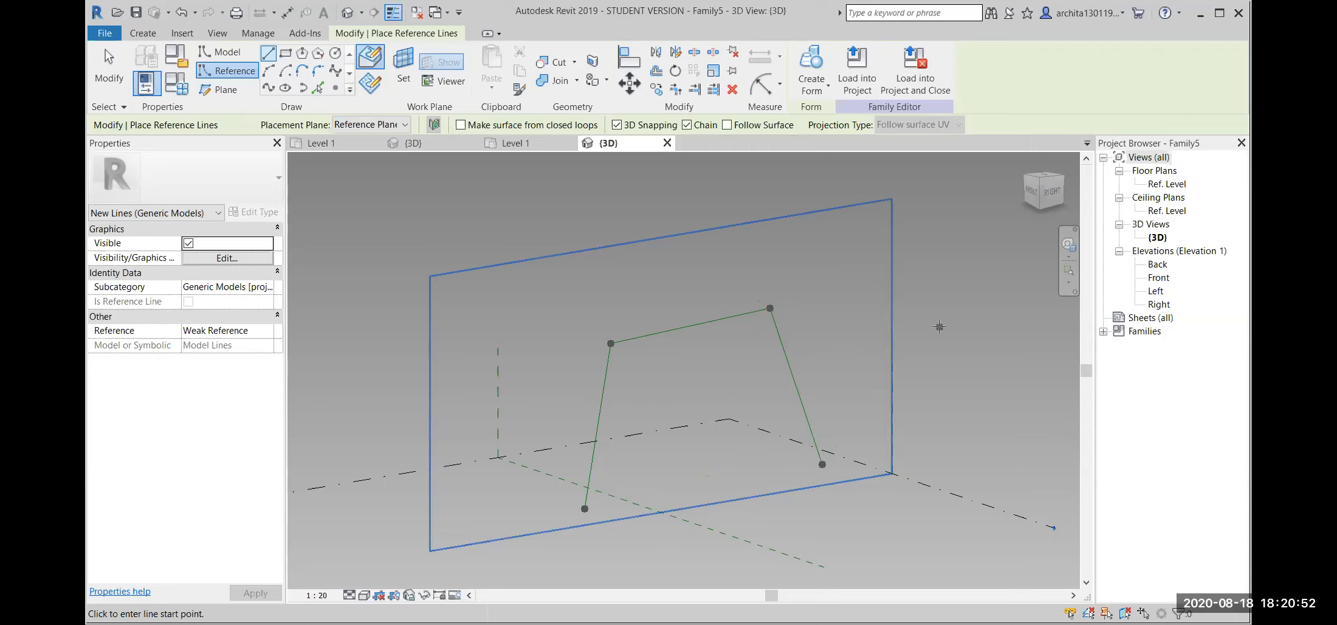
pyautogui.press('Escape')
pyautogui.press('Escape')
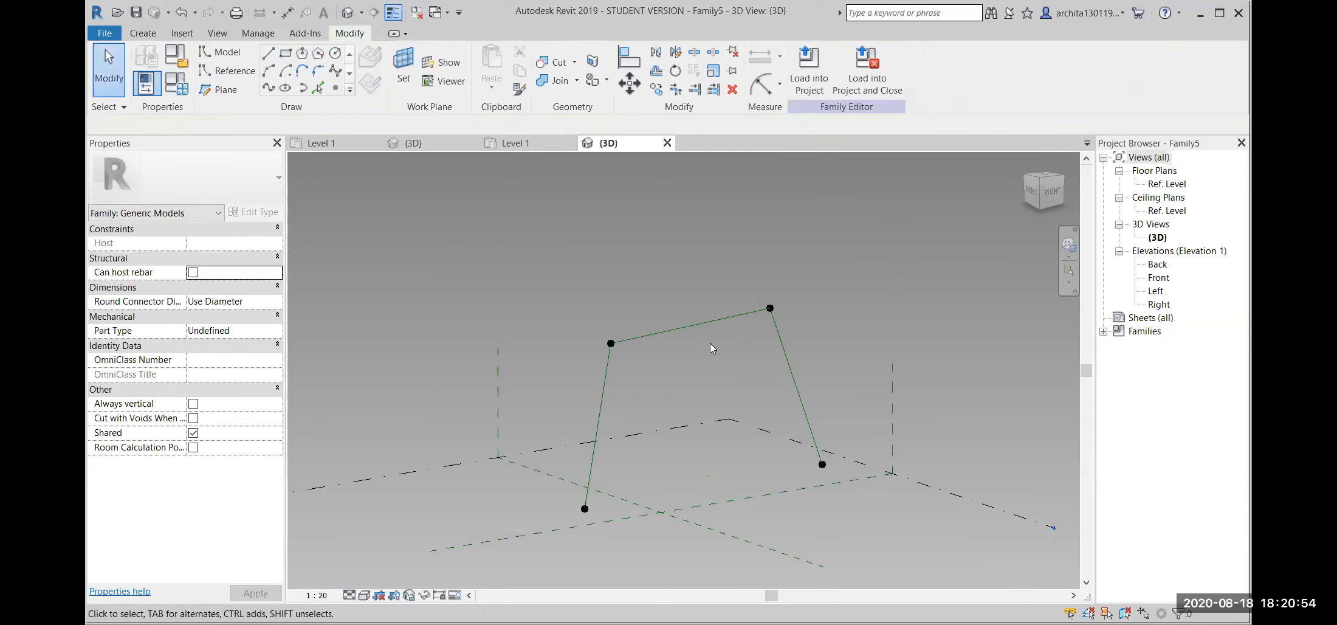
# Make all four reference points adaptive, selecting them in order along the line chain.
pyautogui.press('Tab')
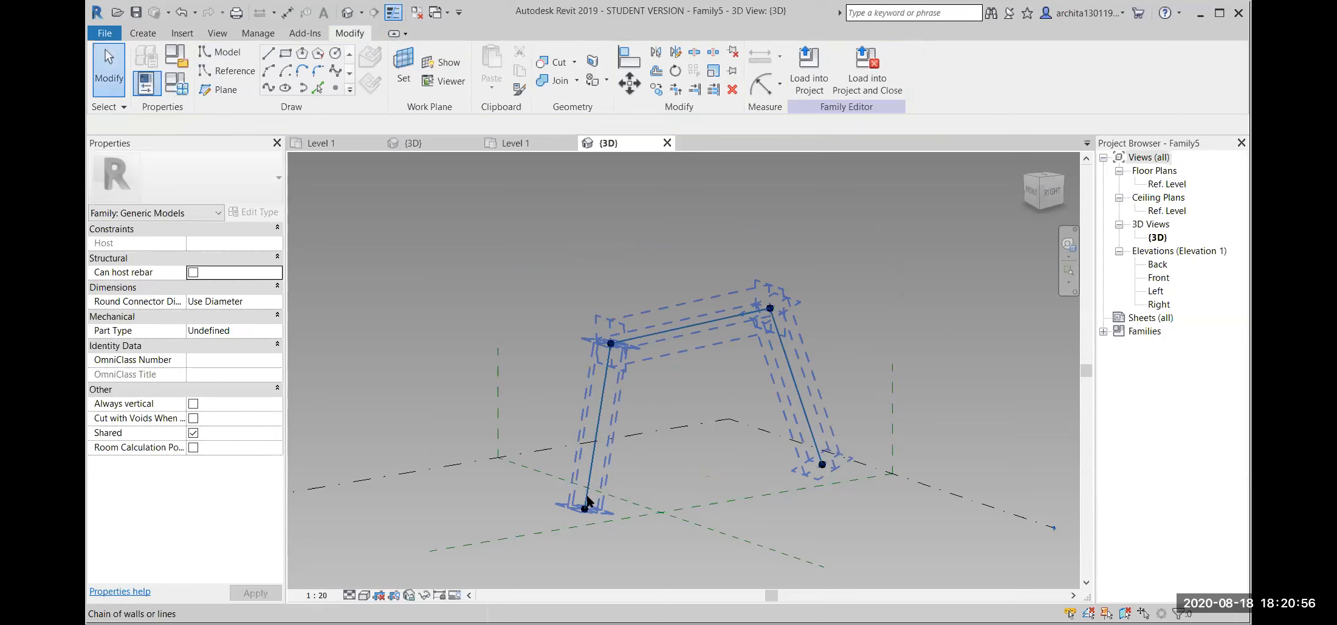
pyautogui.click(583, 506)
pyautogui.keyDown('ctrl'); pyautogui.click(612, 344); pyautogui.keyUp('ctrl')
pyautogui.keyDown('ctrl'); pyautogui.click(770, 308); pyautogui.keyUp('ctrl')
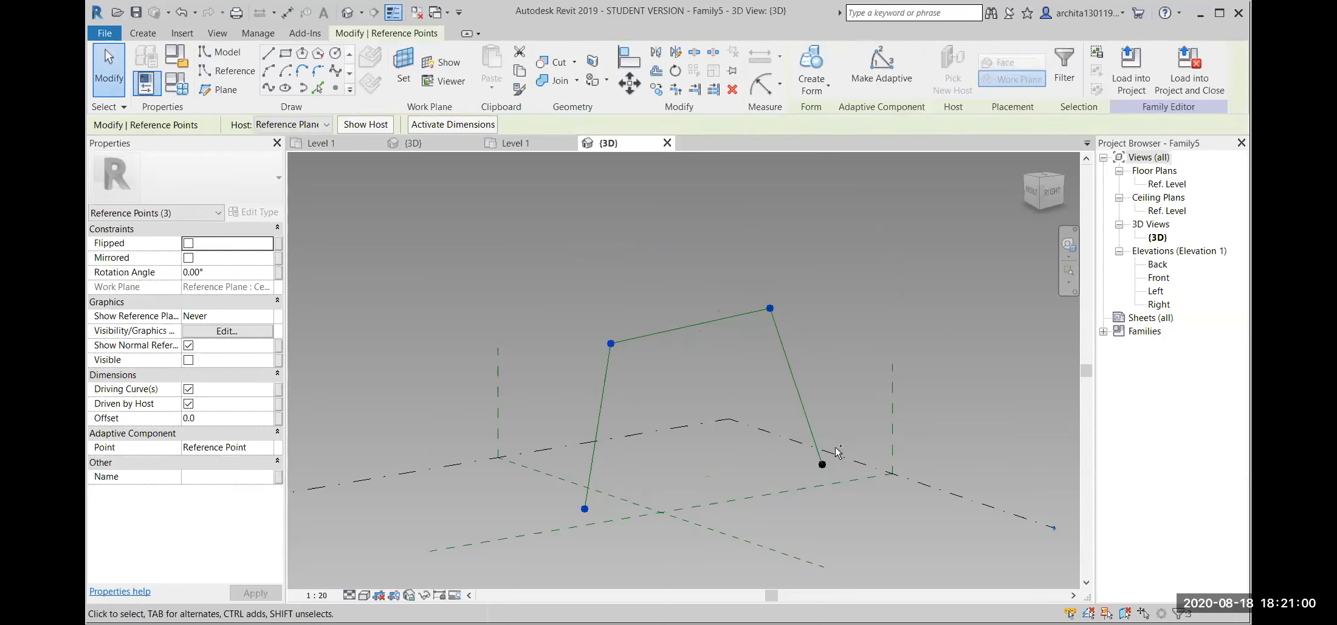
pyautogui.keyDown('ctrl'); pyautogui.click(822, 464); pyautogui.keyUp('ctrl')
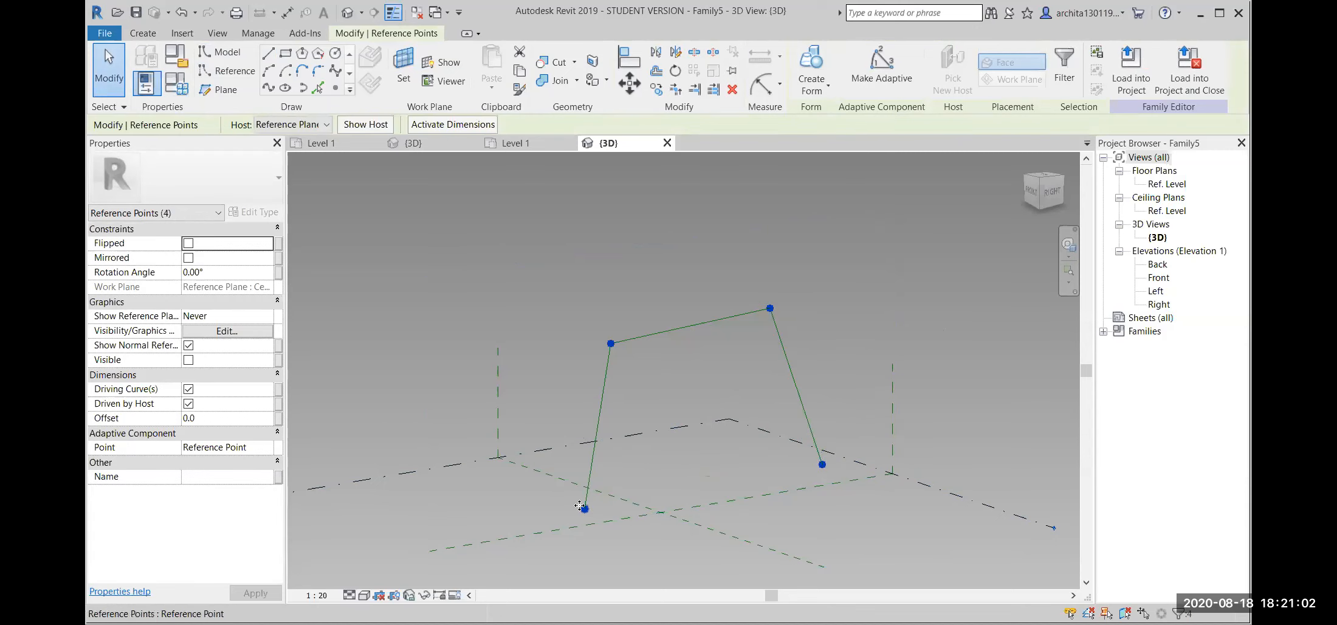
pyautogui.press('Tab')
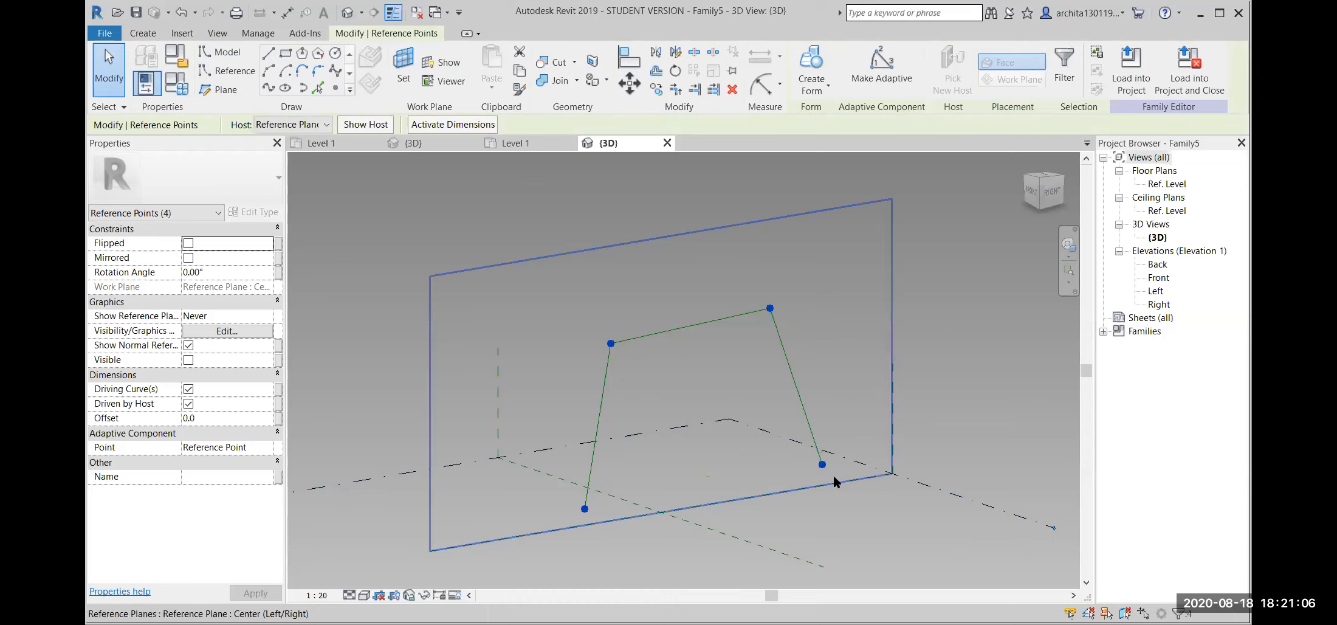
pyautogui.click(881, 71)
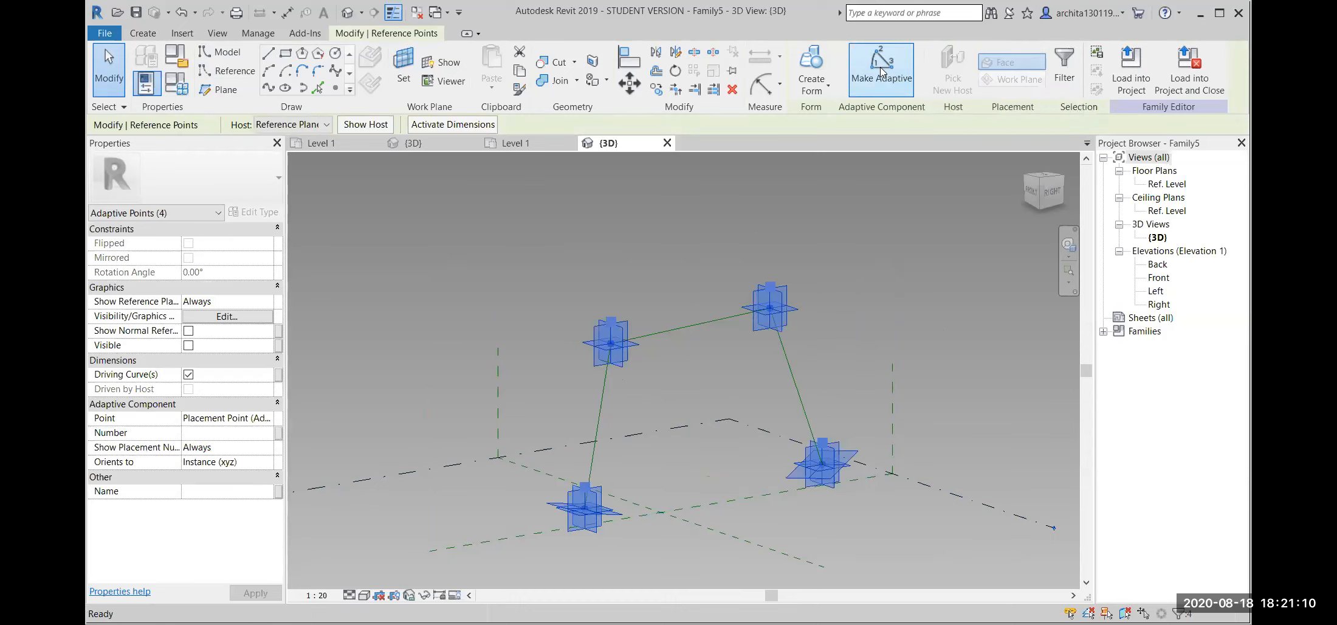
pyautogui.click(969, 392)
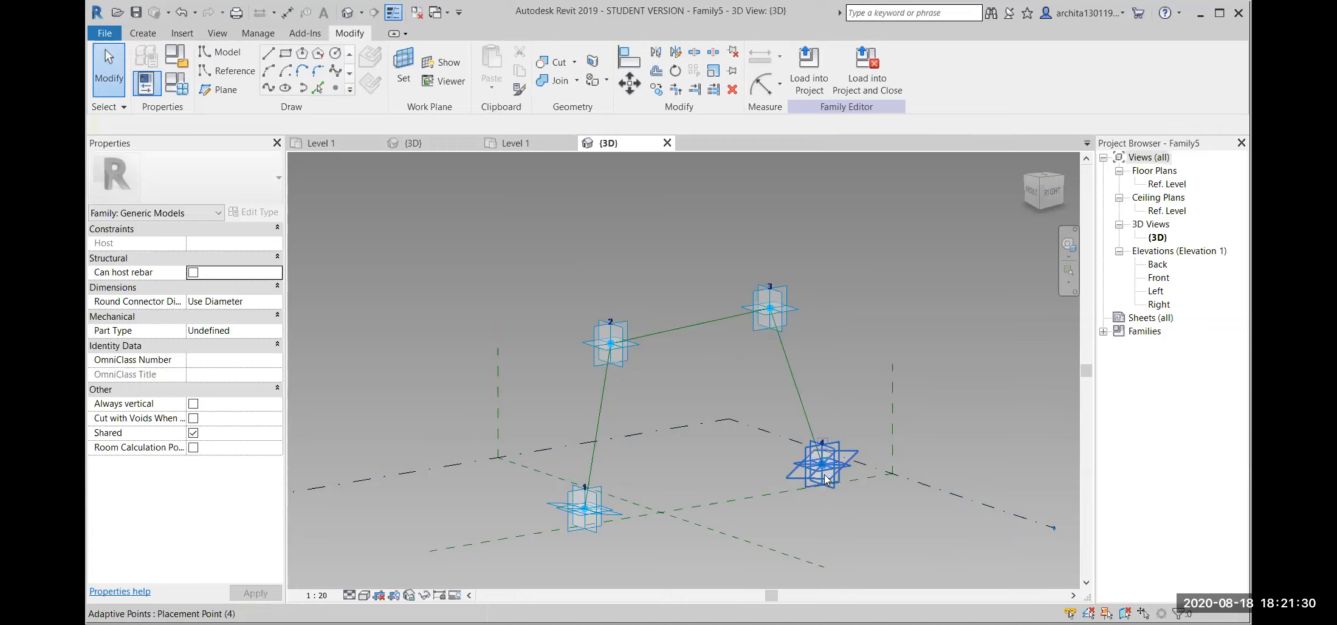
pyautogui.press('Tab')
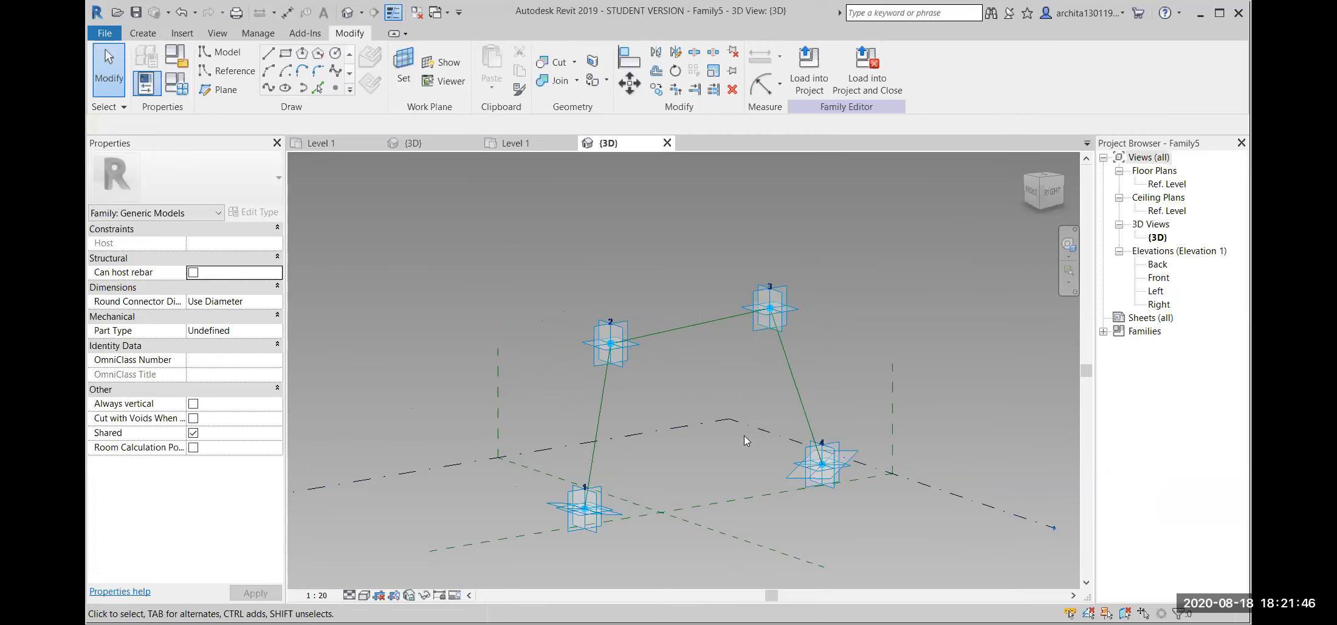
# Place a reference point at the middle of the reference line between adaptive points 2 and 3.
pyautogui.keyDown('shift'); pyautogui.moveTo(746, 421); pyautogui.dragTo(649, 389, button='middle'); pyautogui.keyUp('shift')
pyautogui.scroll(1, 756, 374)
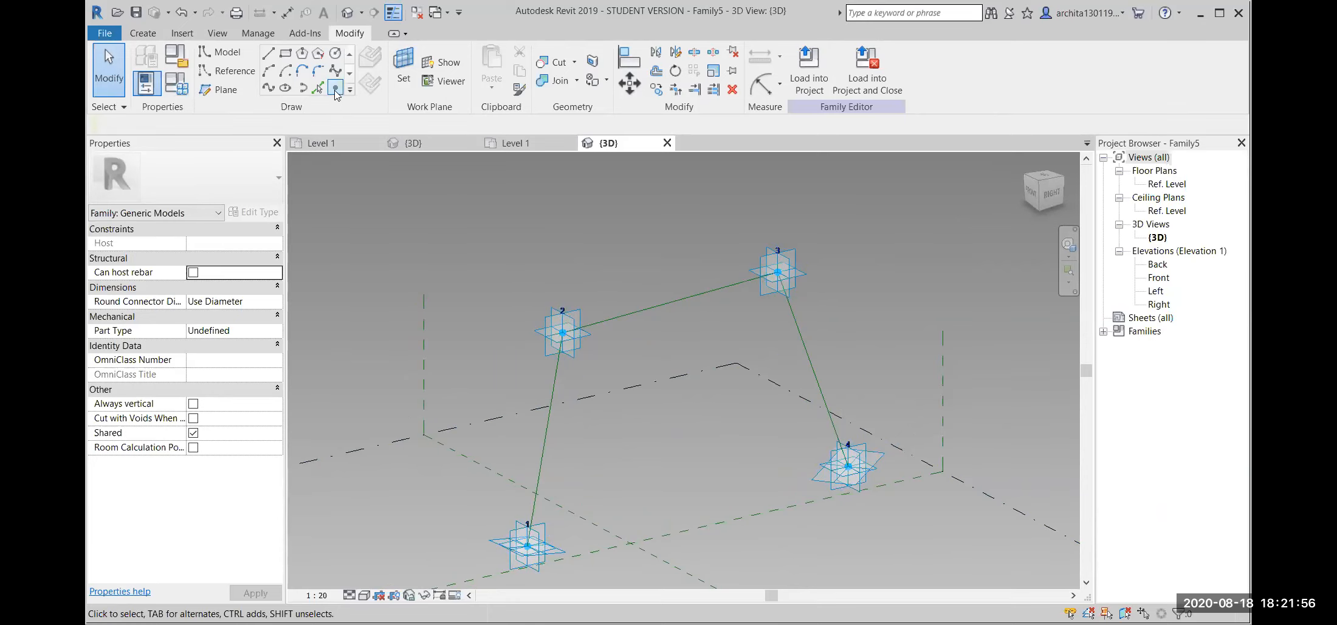
pyautogui.click(334, 88)
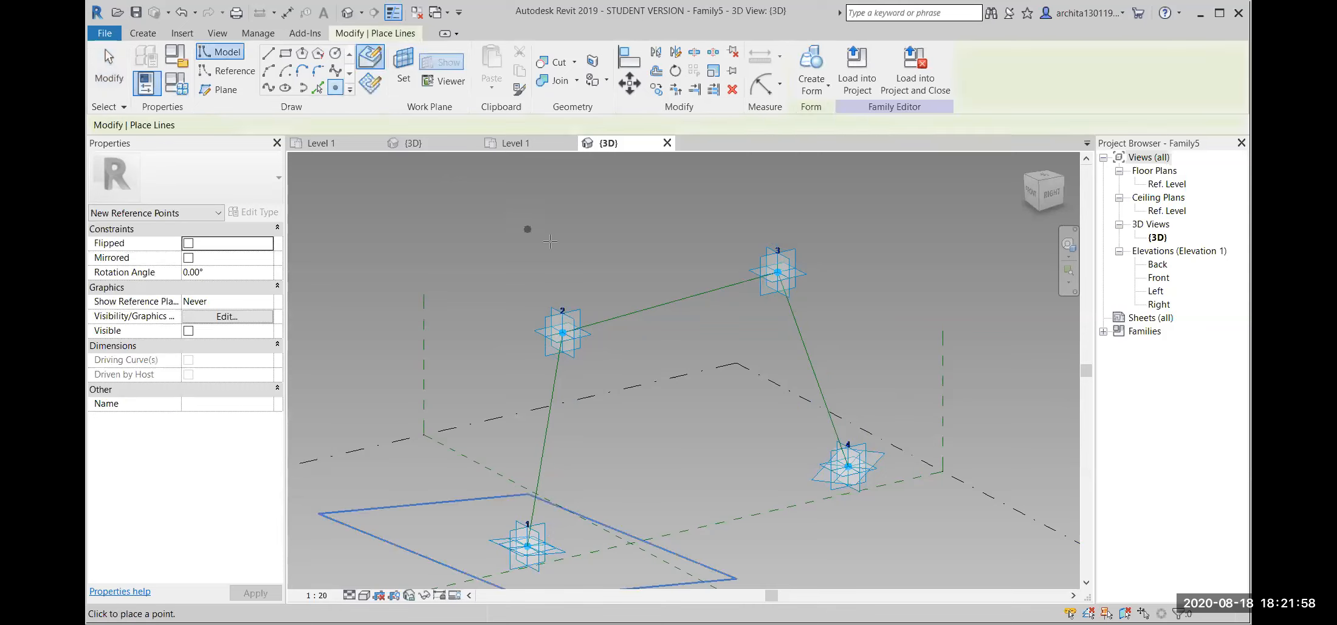
pyautogui.click(670, 301)
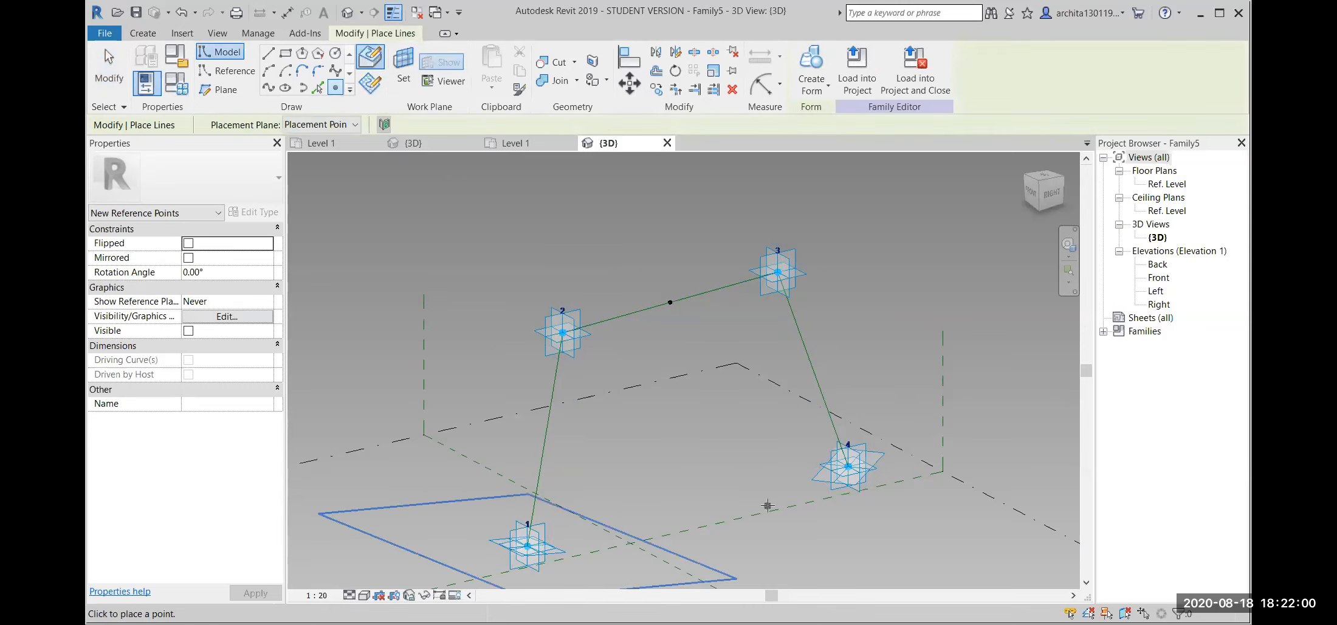
pyautogui.scroll(-2, 687, 466)
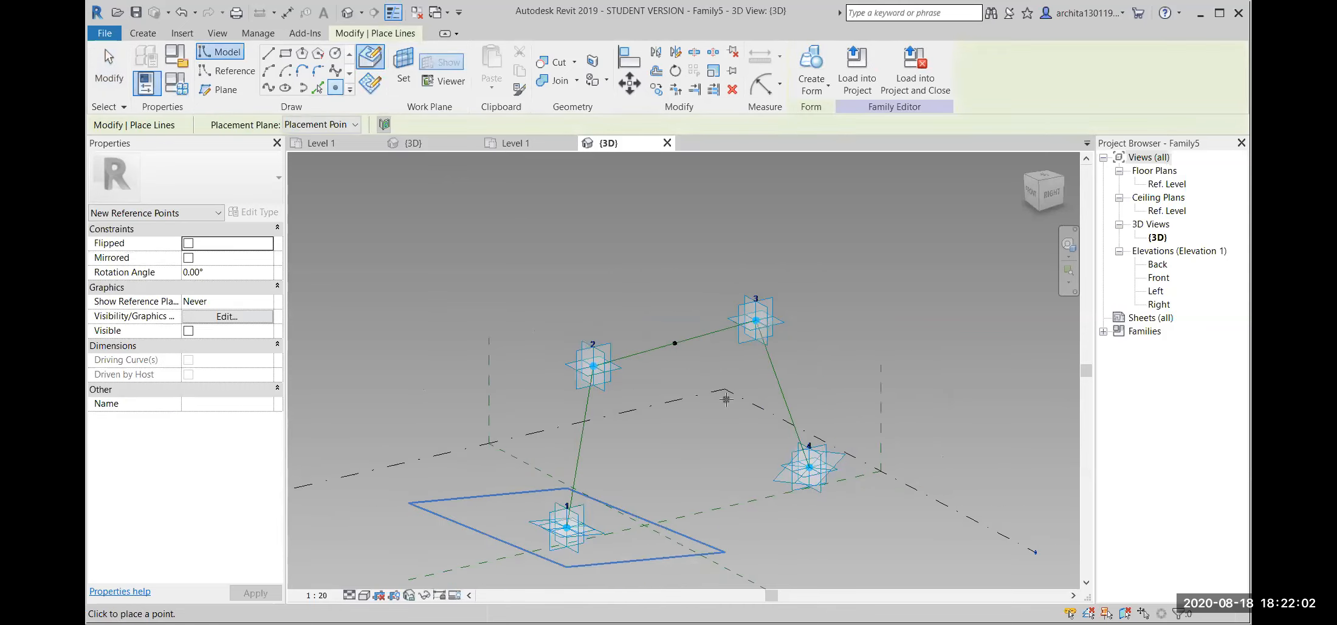
pyautogui.press('Escape')
pyautogui.press('Escape')
pyautogui.scroll(2, 679, 343)
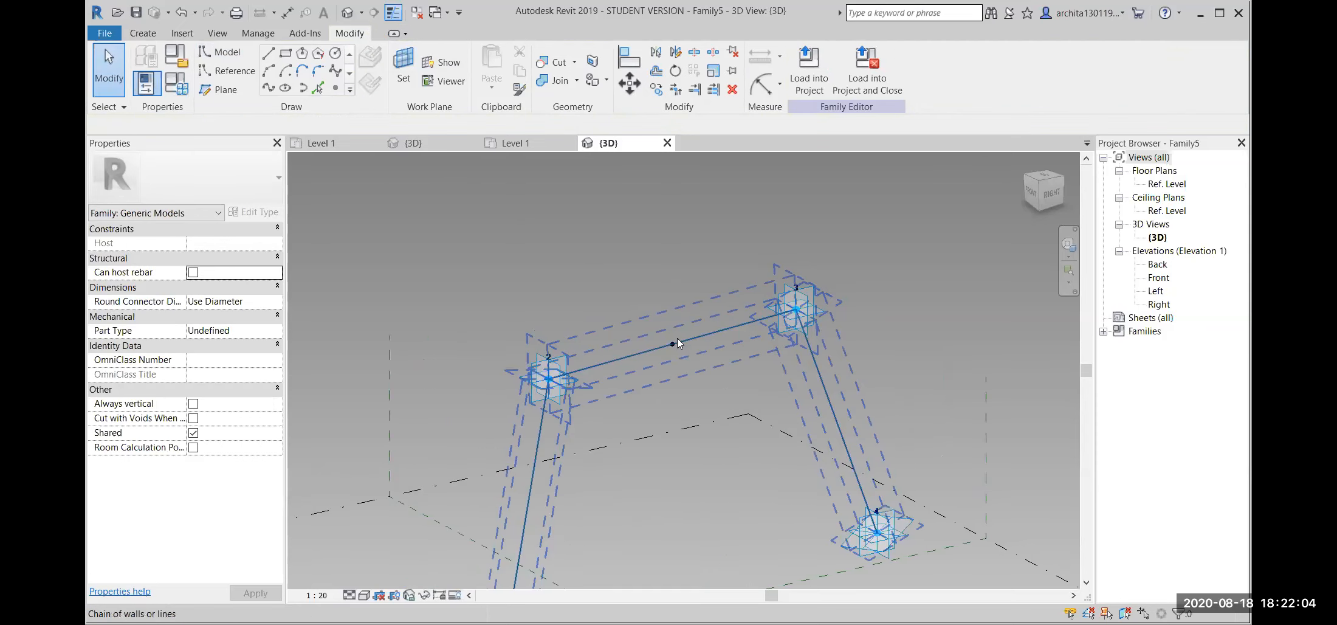
# Set the work plane to the new point's plane perpendicular to the upper reference line and show it.
pyautogui.click(400, 65)
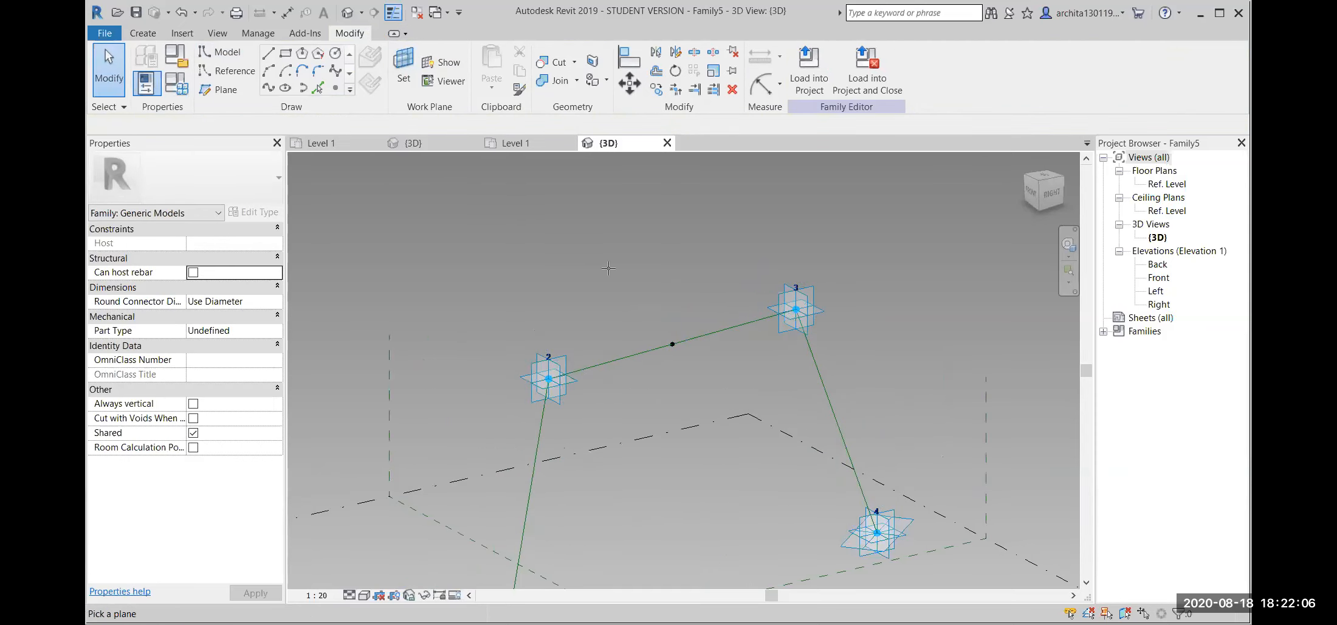
pyautogui.click(677, 344)
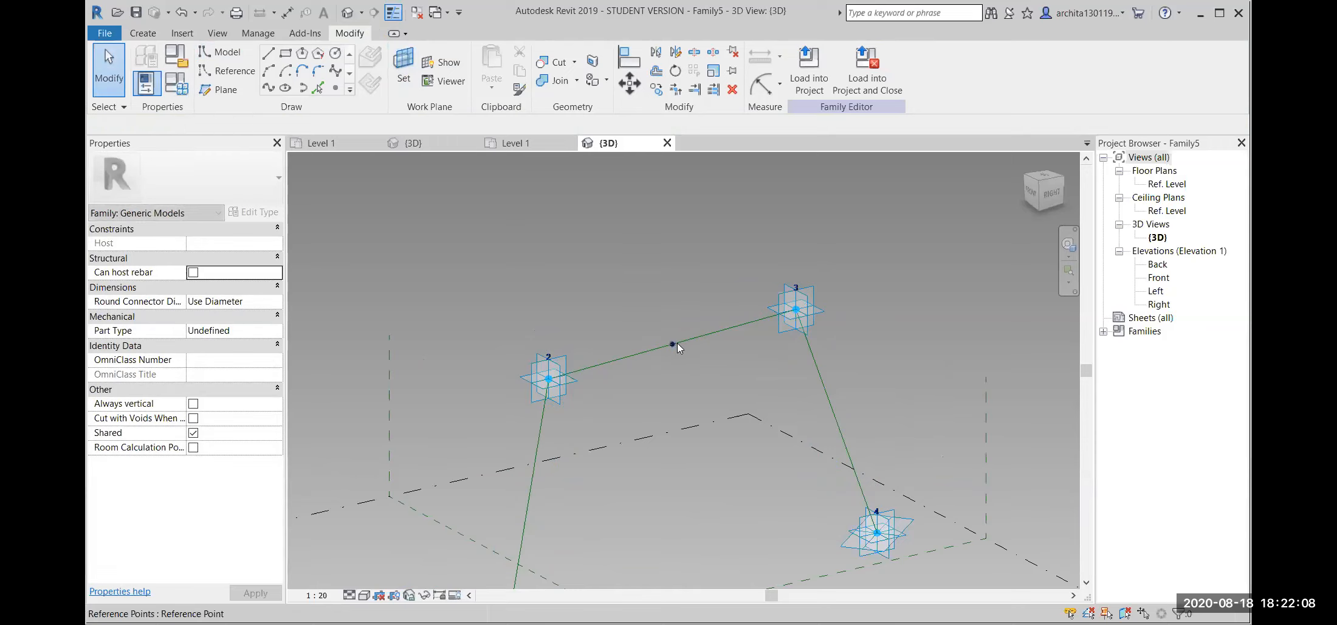
pyautogui.click(442, 62)
pyautogui.scroll(-2, 750, 356)
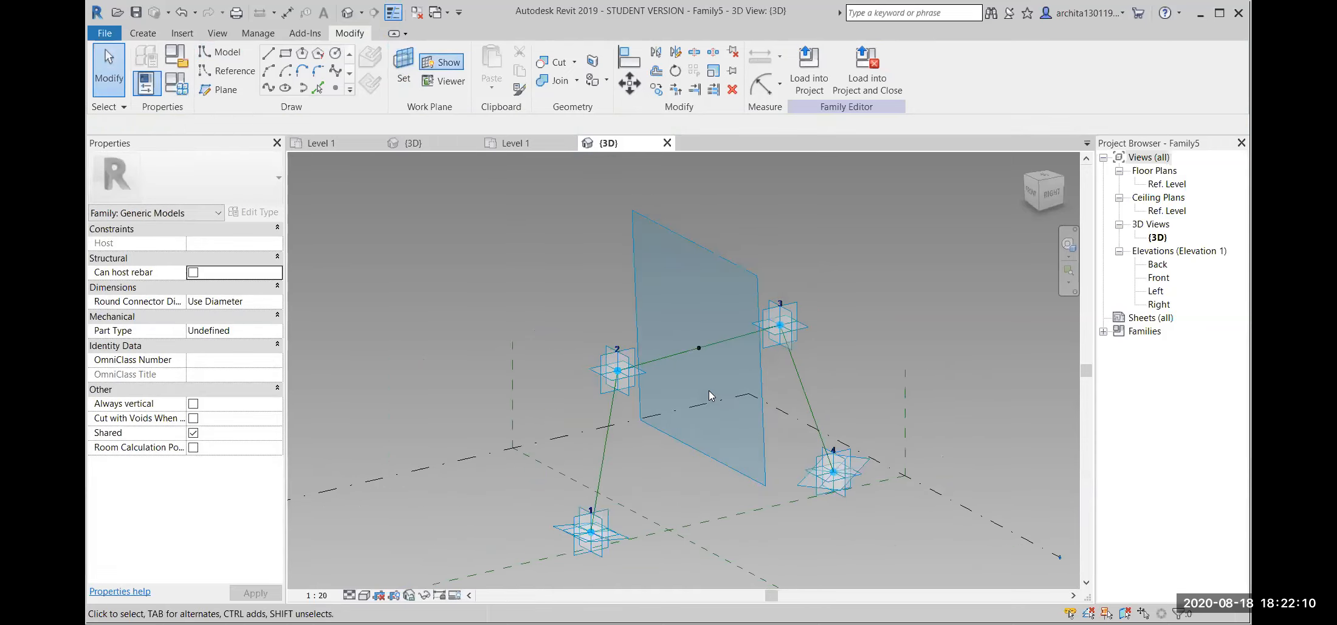
pyautogui.scroll(-2, 708, 391)
pyautogui.keyDown('shift'); pyautogui.moveTo(636, 508); pyautogui.dragTo(689, 375, button='middle'); pyautogui.keyUp('shift')
pyautogui.scroll(5, 695, 367)
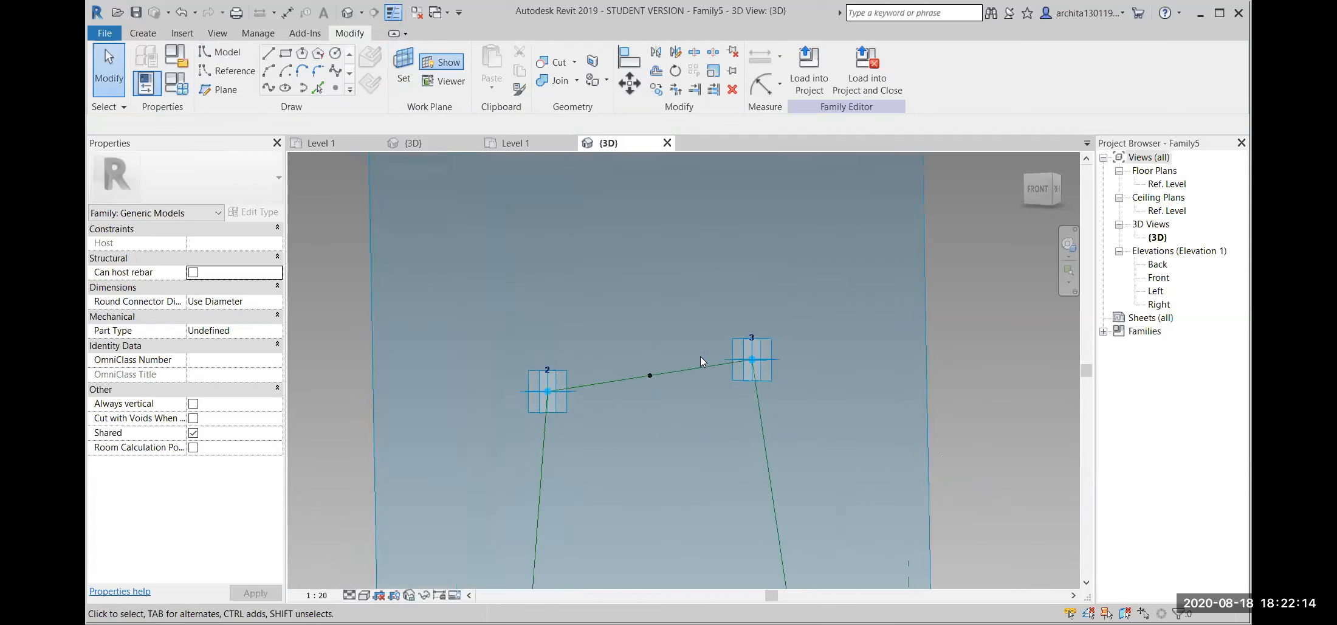
# Draw a small model-line circle centred on the hosted reference point of the upper reference line.
pyautogui.click(335, 53)
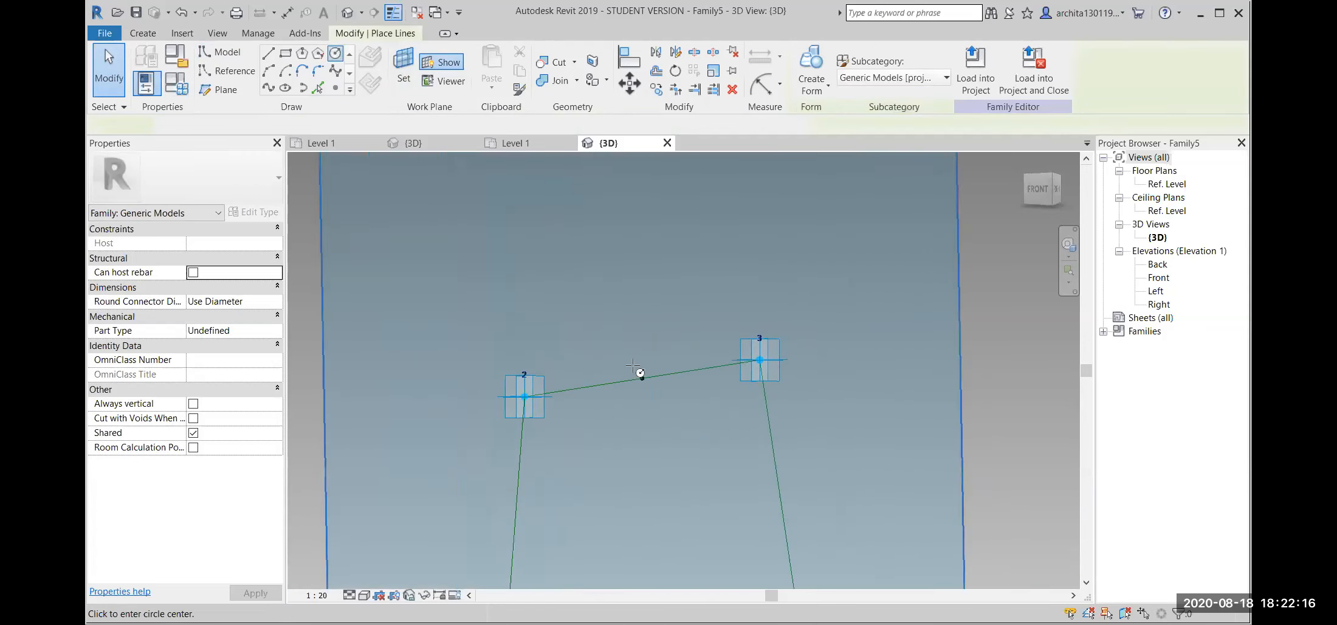
pyautogui.click(642, 378)
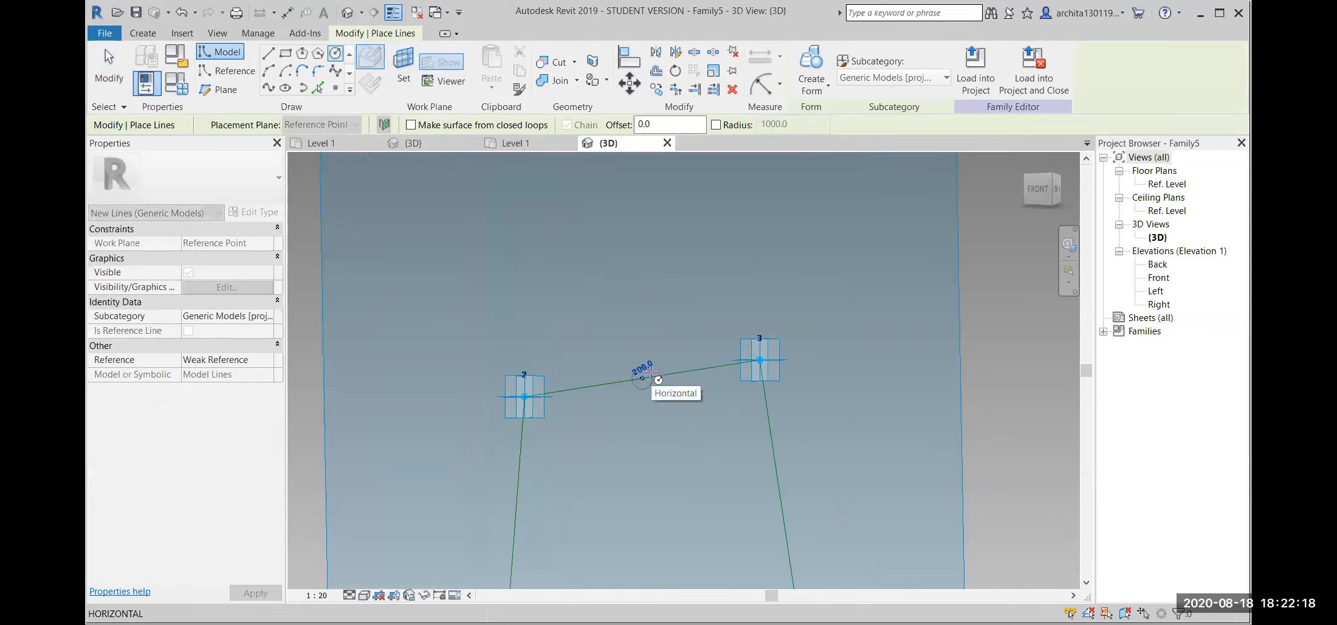
pyautogui.click(650, 372)
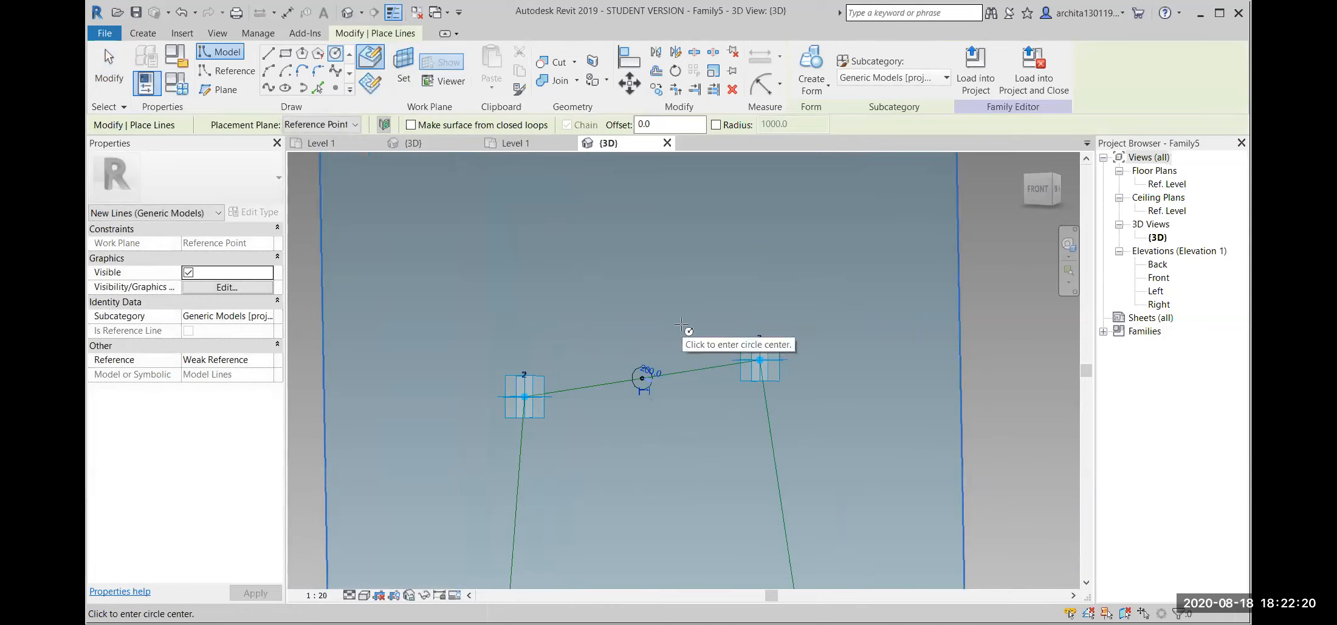
pyautogui.press('Escape')
pyautogui.press('Escape')
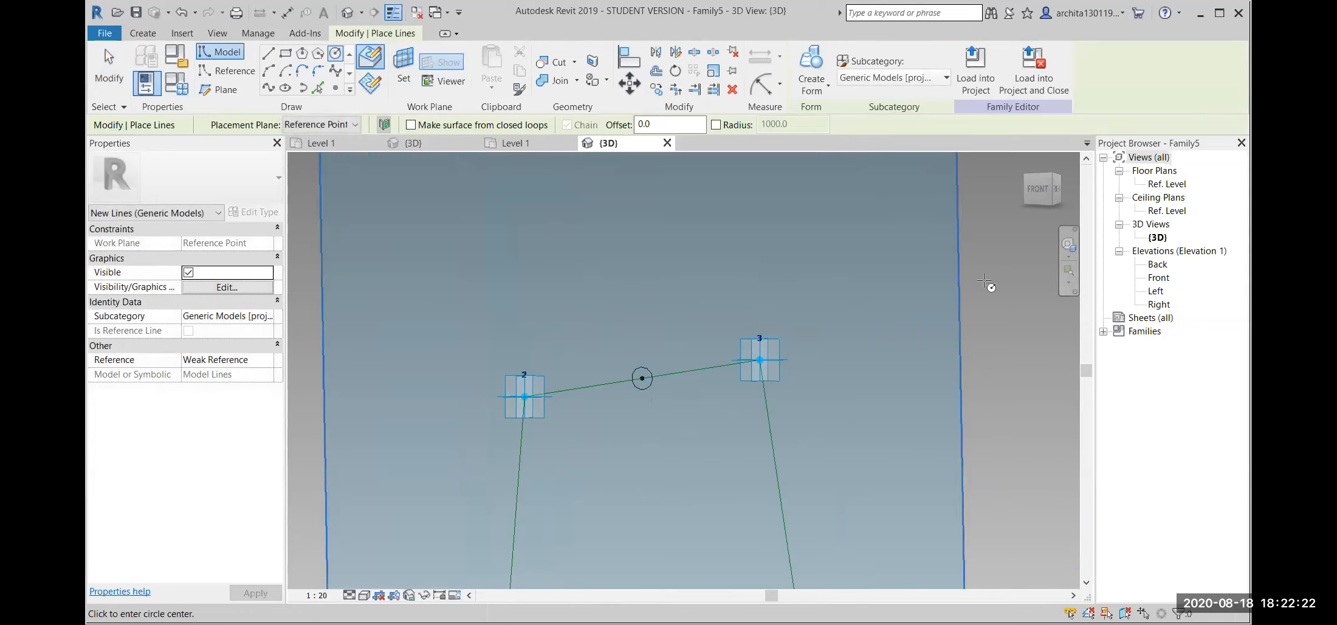
# Create a solid form by sweeping the circle along the chain of three reference lines.
pyautogui.scroll(-2, 775, 340)
pyautogui.keyDown('shift'); pyautogui.moveTo(744, 424); pyautogui.dragTo(741, 468, button='middle'); pyautogui.keyUp('shift')
pyautogui.moveTo(741, 468); pyautogui.dragTo(731, 289, button='middle')
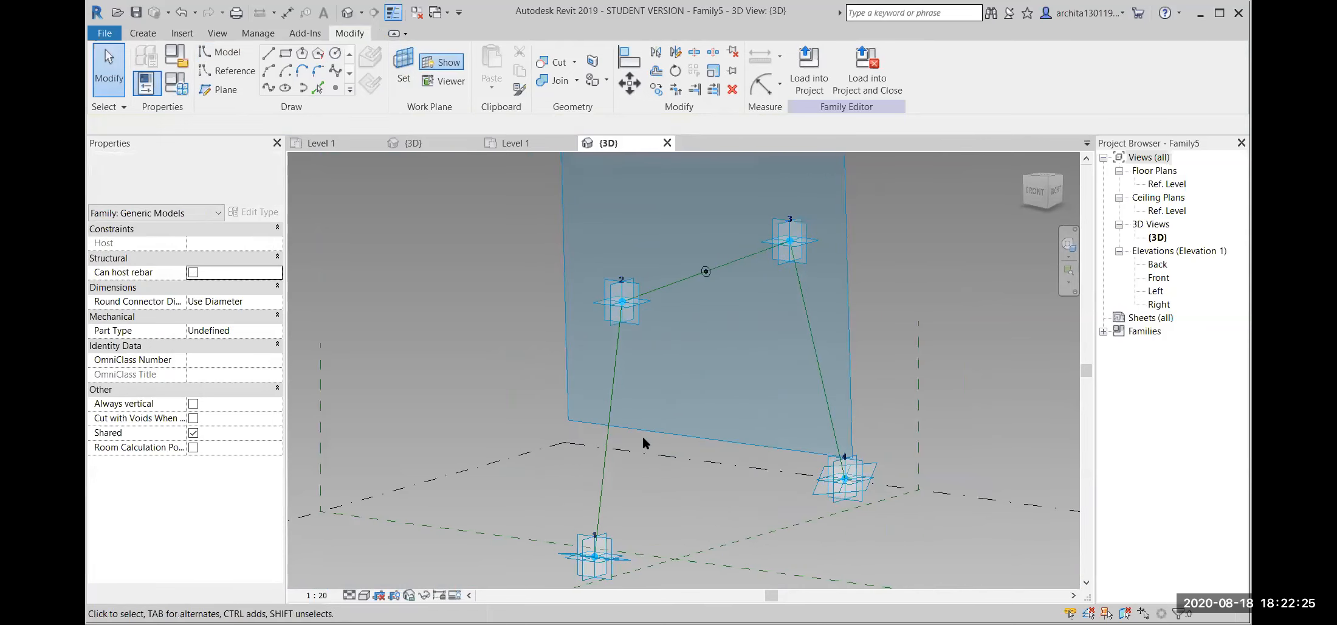
pyautogui.click(605, 468)
pyautogui.scroll(4, 701, 263)
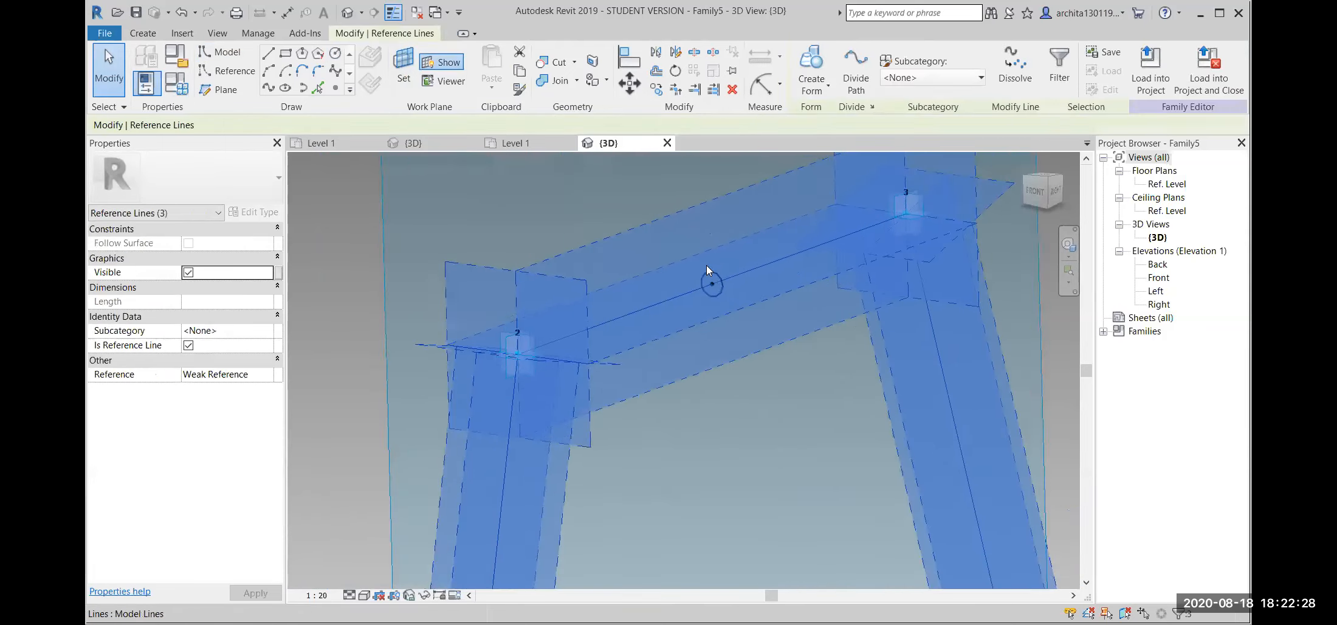
pyautogui.keyDown('ctrl'); pyautogui.click(721, 295); pyautogui.keyUp('ctrl')
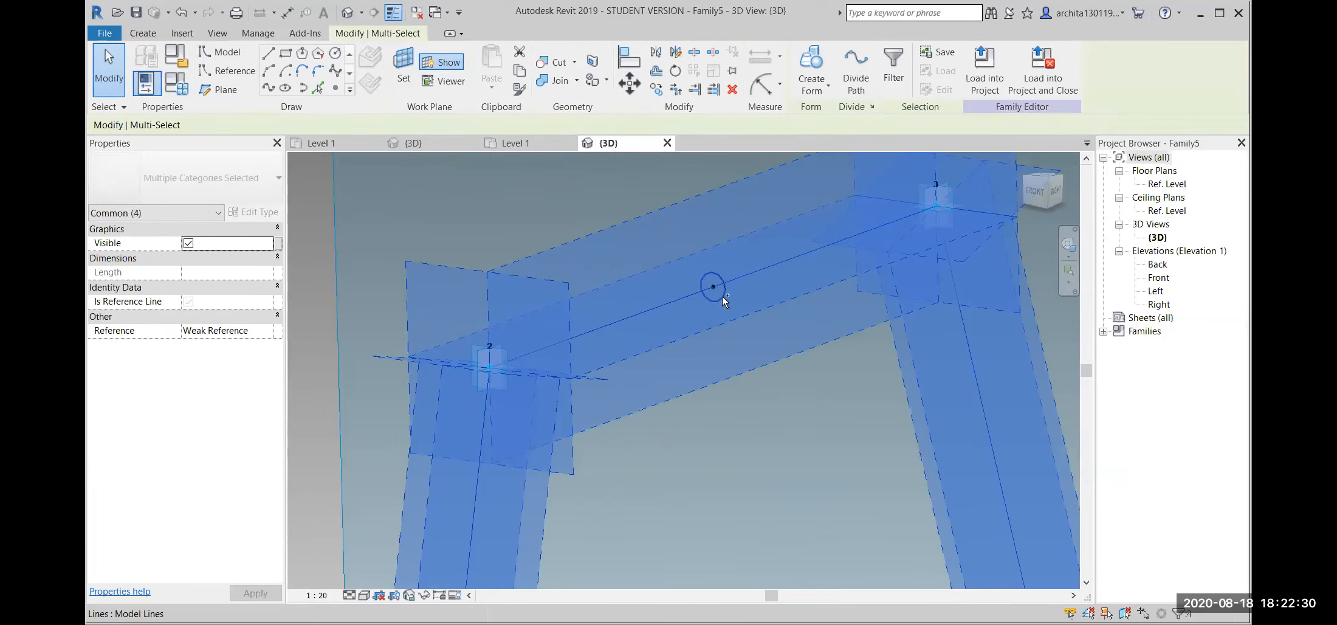
pyautogui.scroll(-6, 722, 295)
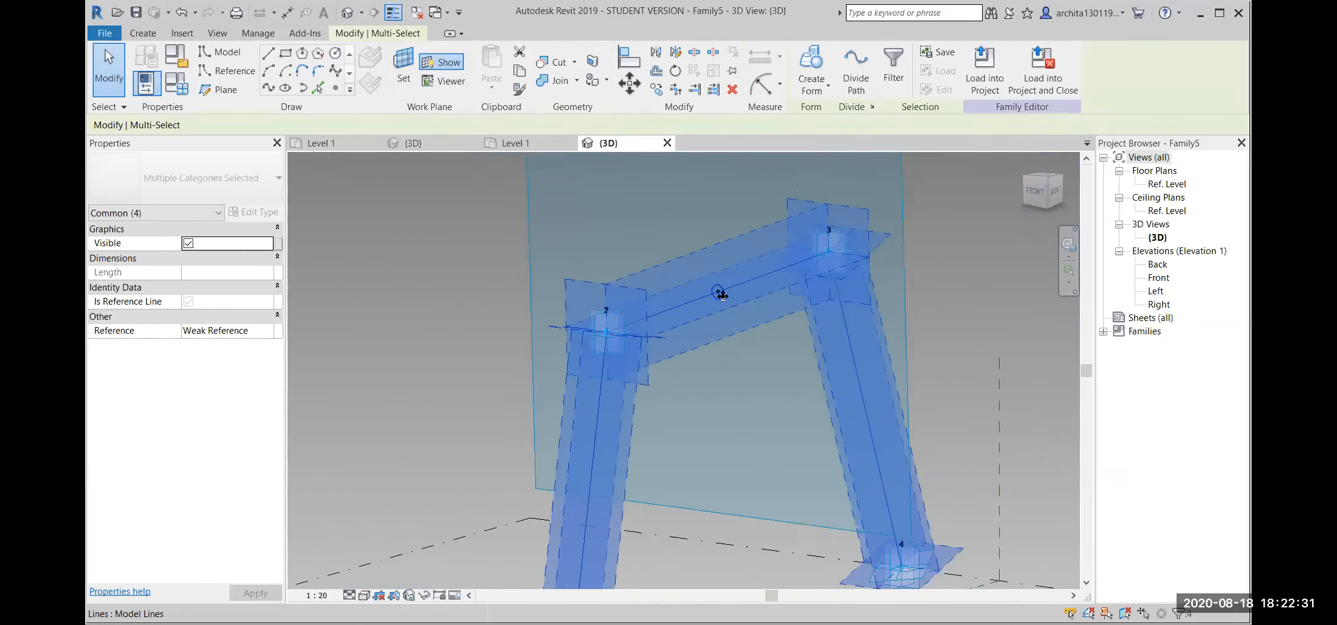
pyautogui.click(813, 63)
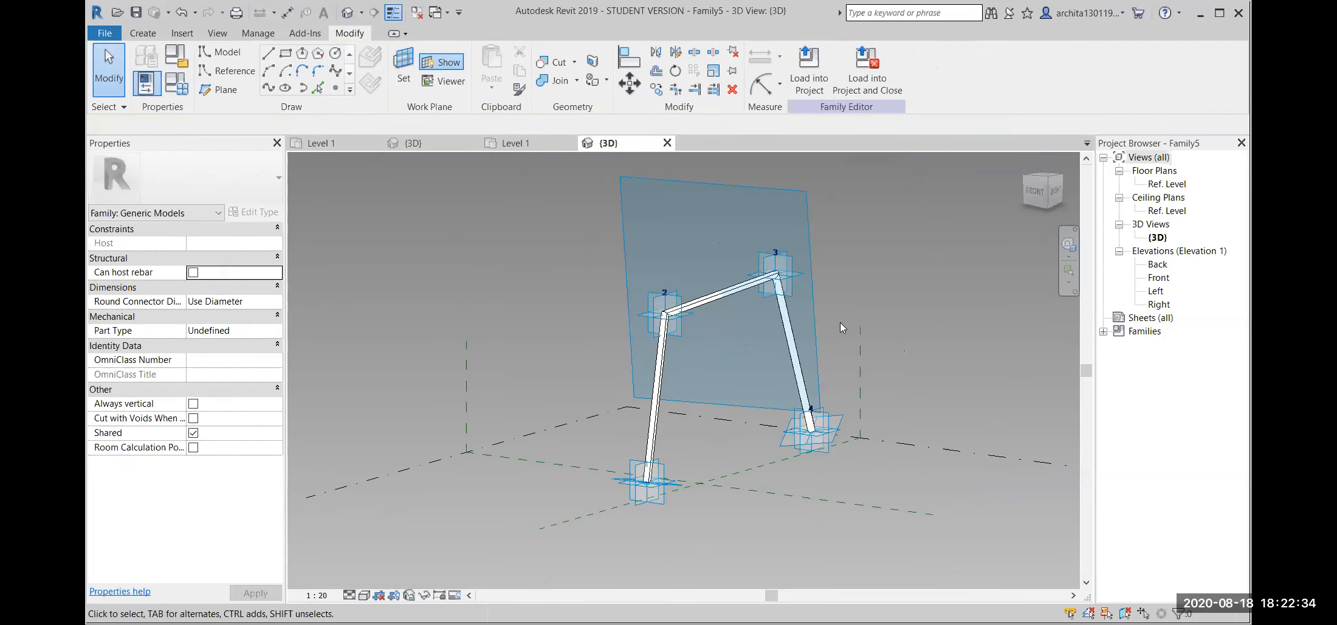
# Examine the swept tubular frame and its four adaptive points from several angles.
pyautogui.moveTo(684, 421)
pyautogui.keyDown('shift'); pyautogui.mouseDown(button='middle')
pyautogui.moveTo(868, 432)
pyautogui.moveTo(620, 403)
pyautogui.moveTo(530, 419)
pyautogui.moveTo(800, 454)
pyautogui.moveTo(703, 454)
pyautogui.moveTo(686, 399)
pyautogui.moveTo(682, 451)
pyautogui.moveTo(882, 426)
pyautogui.moveTo(699, 388)
pyautogui.moveTo(658, 425)
pyautogui.mouseUp(button='middle'); pyautogui.keyUp('shift')
pyautogui.scroll(2, 600, 411)
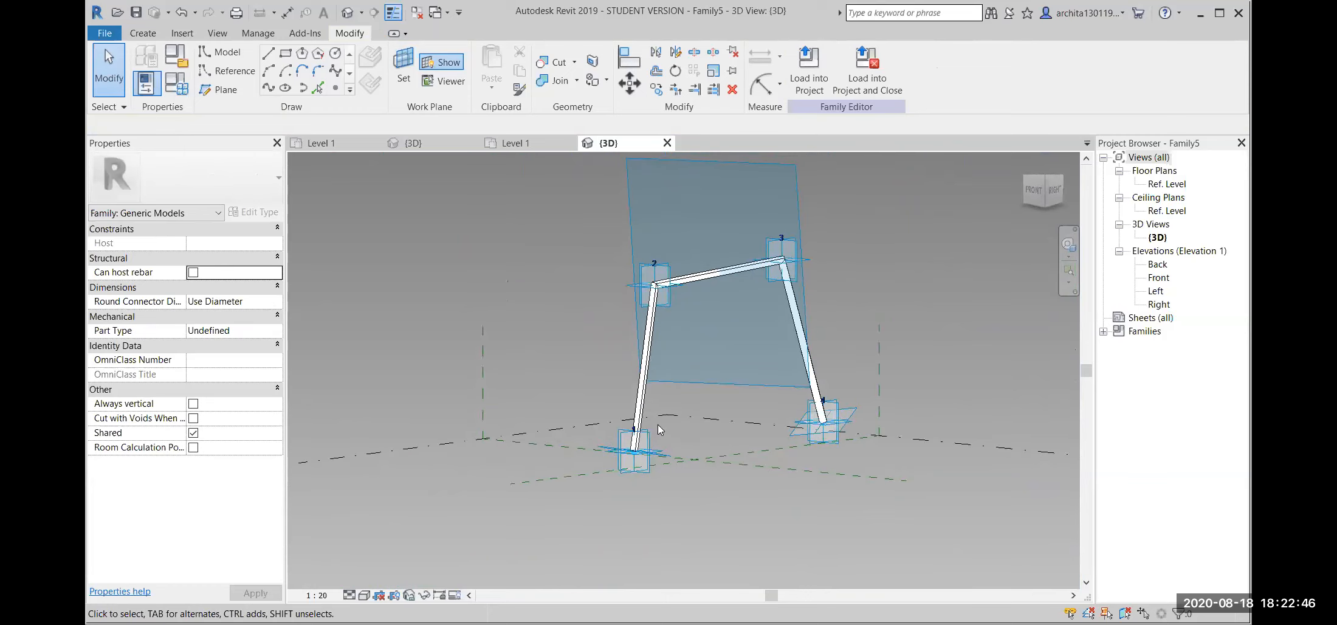
pyautogui.keyDown('shift'); pyautogui.moveTo(658, 424); pyautogui.dragTo(691, 497, button='middle'); pyautogui.keyUp('shift')
pyautogui.scroll(1, 666, 432)
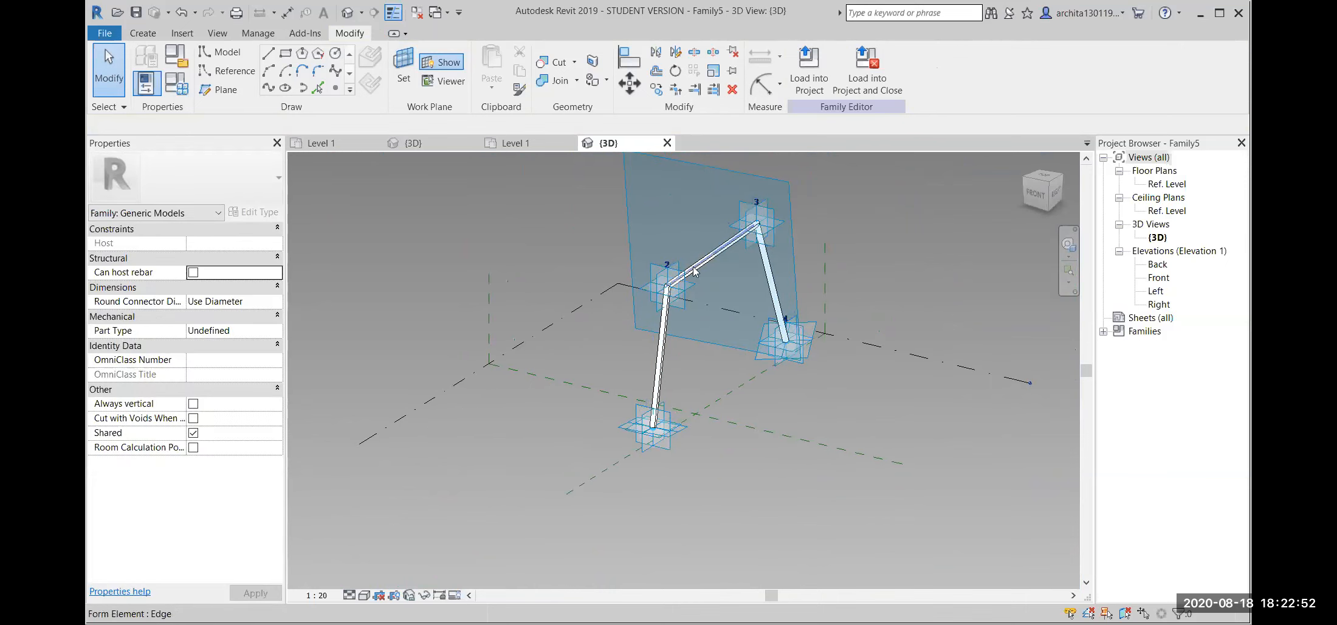
pyautogui.keyDown('shift'); pyautogui.moveTo(770, 323); pyautogui.dragTo(714, 306, button='middle'); pyautogui.keyUp('shift')
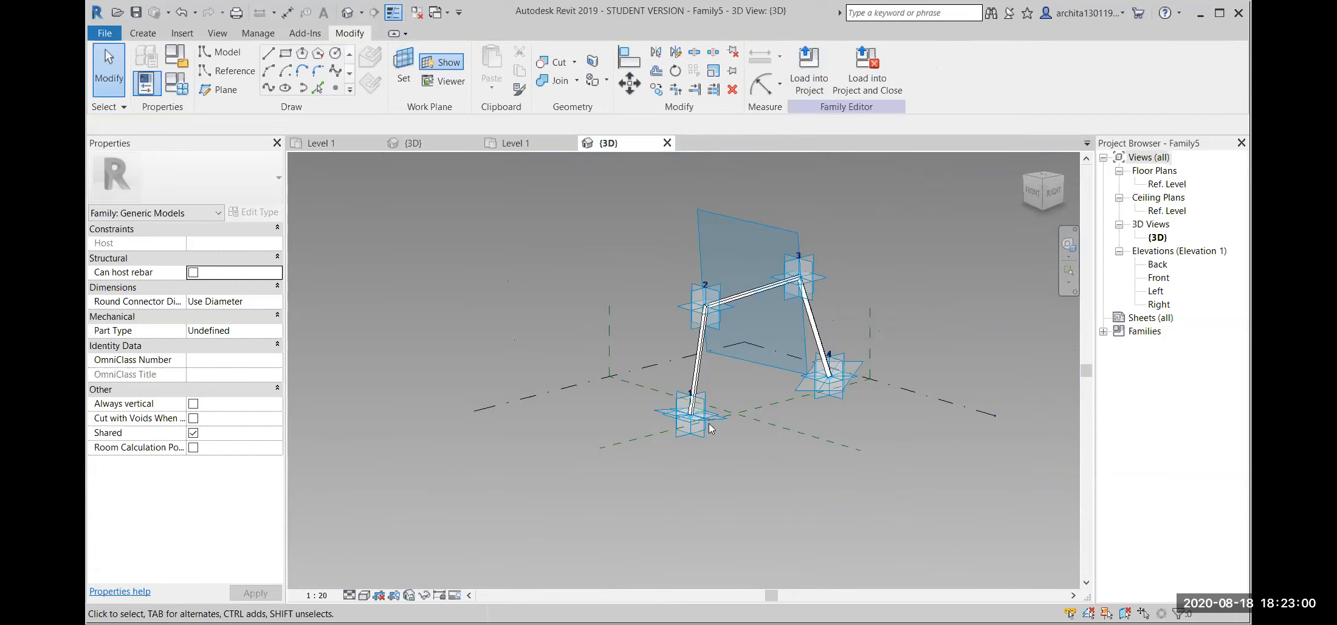
pyautogui.scroll(2, 784, 429)
pyautogui.moveTo(814, 450); pyautogui.dragTo(822, 502, button='middle')
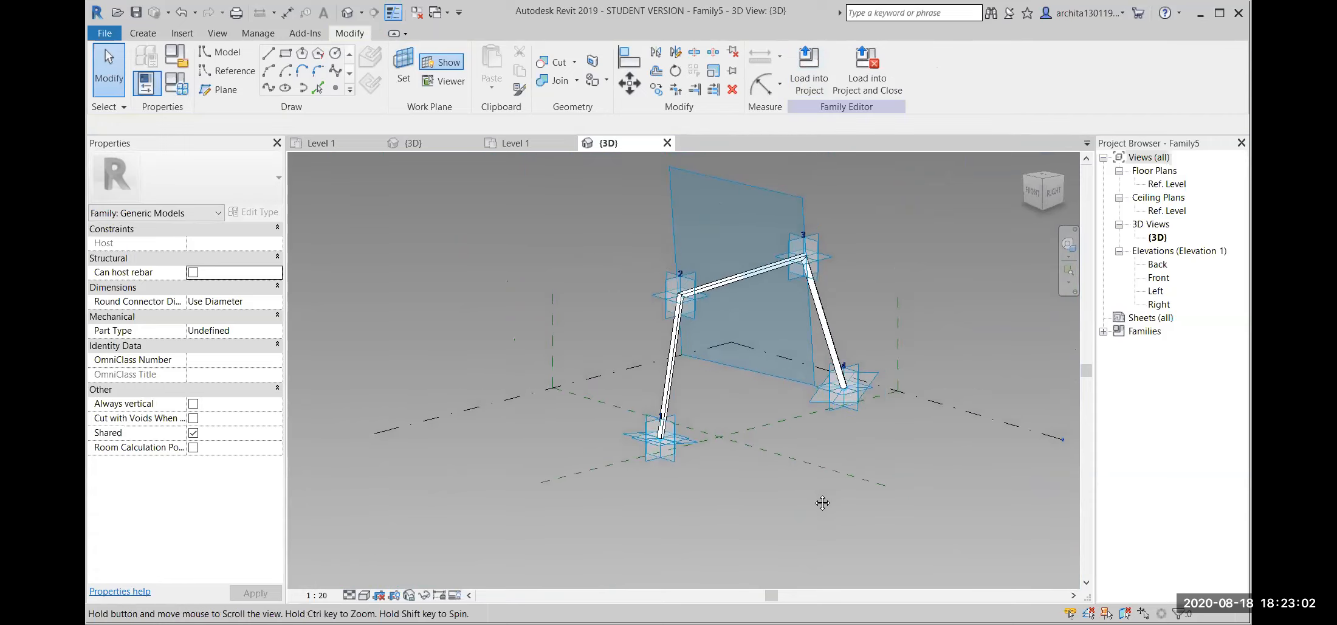
pyautogui.scroll(-1, 696, 490)
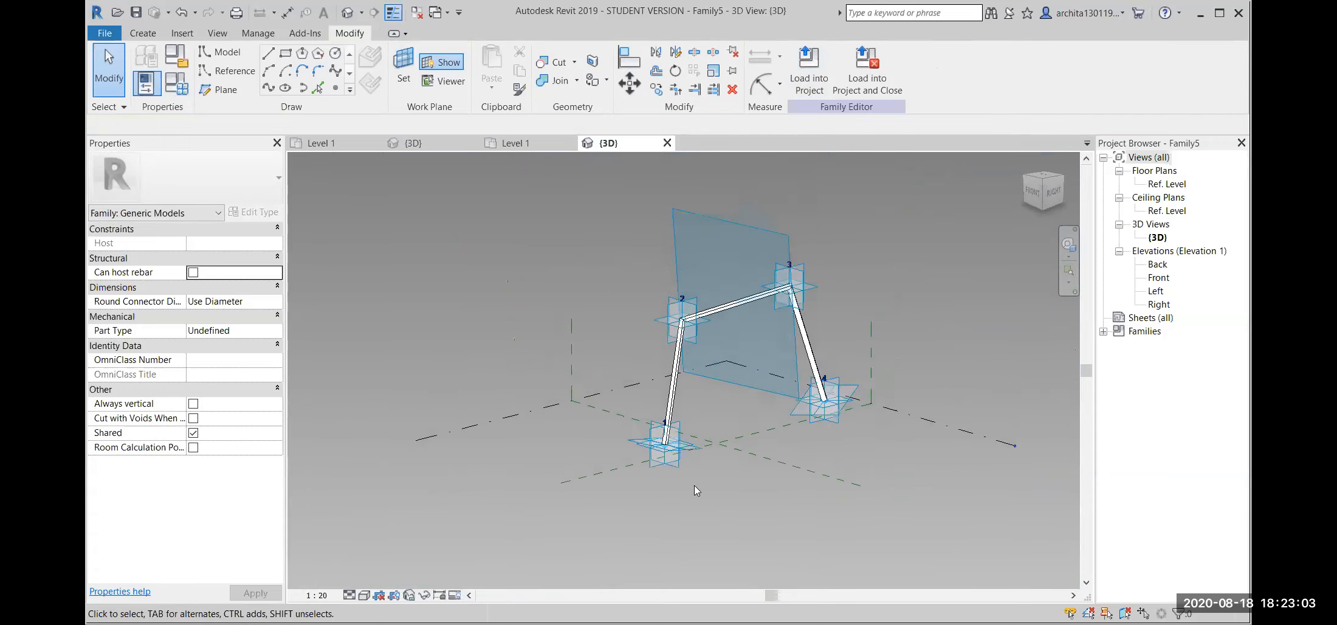
pyautogui.click(876, 380)
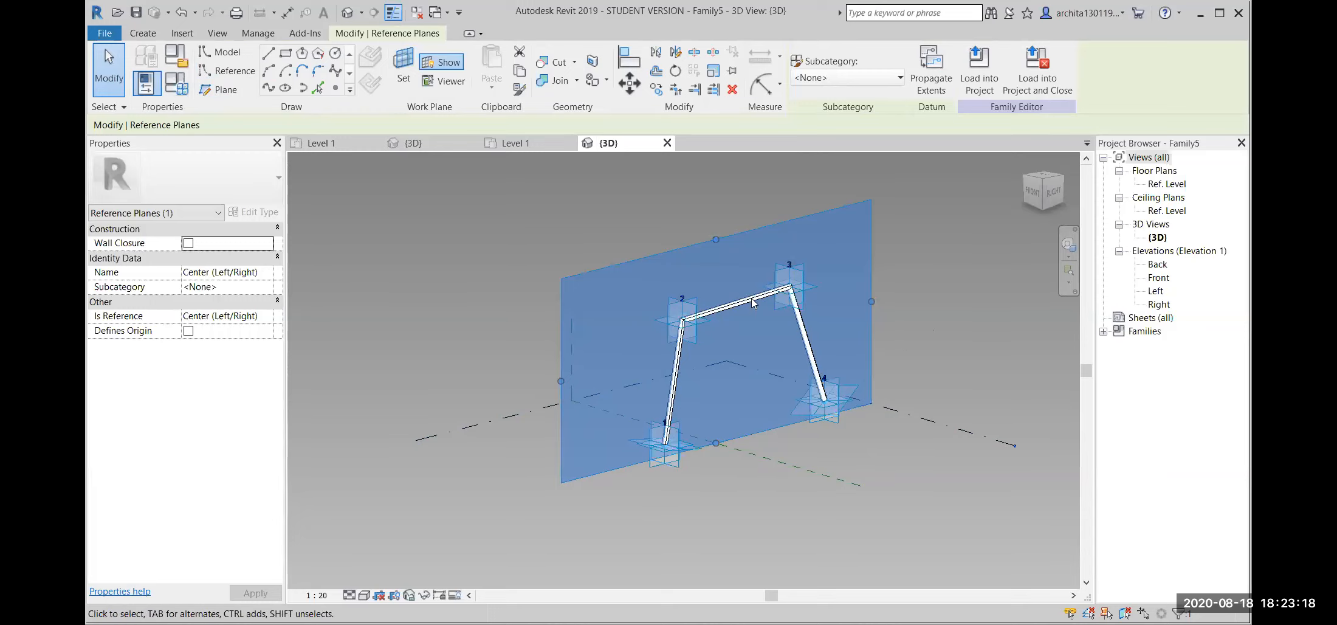
pyautogui.press('Tab')
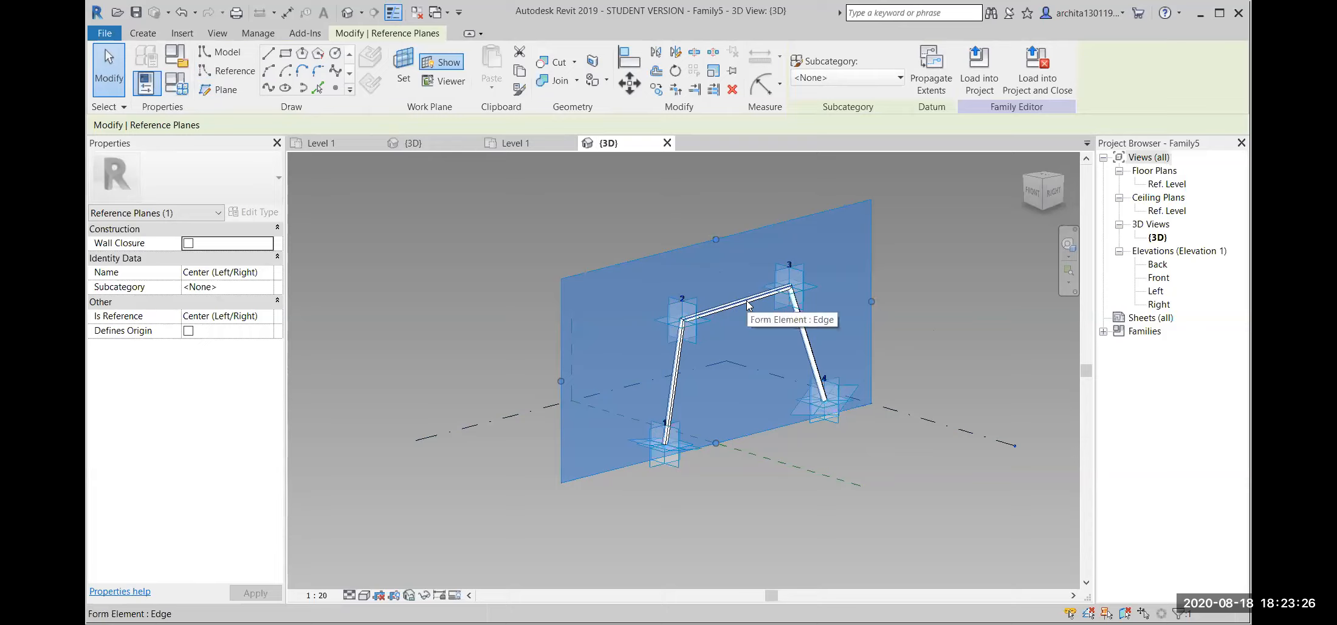
pyautogui.press('Tab')
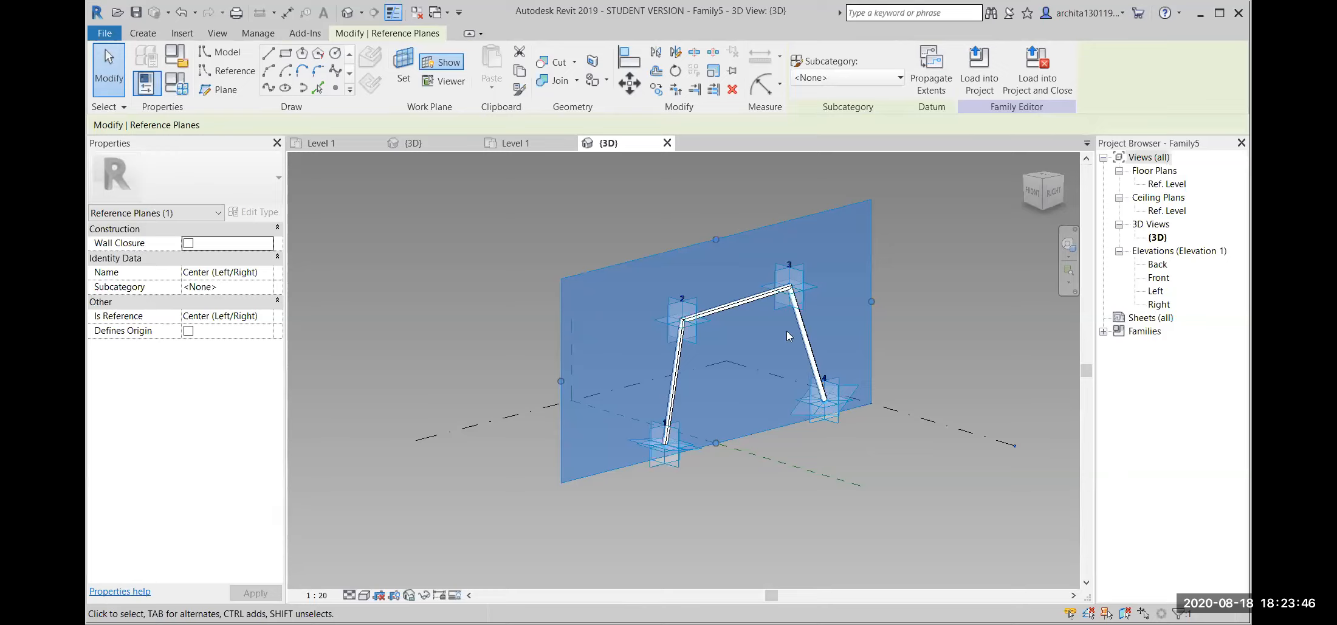
pyautogui.click(93, 34)
pyautogui.moveTo(180, 97)
pyautogui.click(261, 150)
pyautogui.scroll(-5, 704, 358)
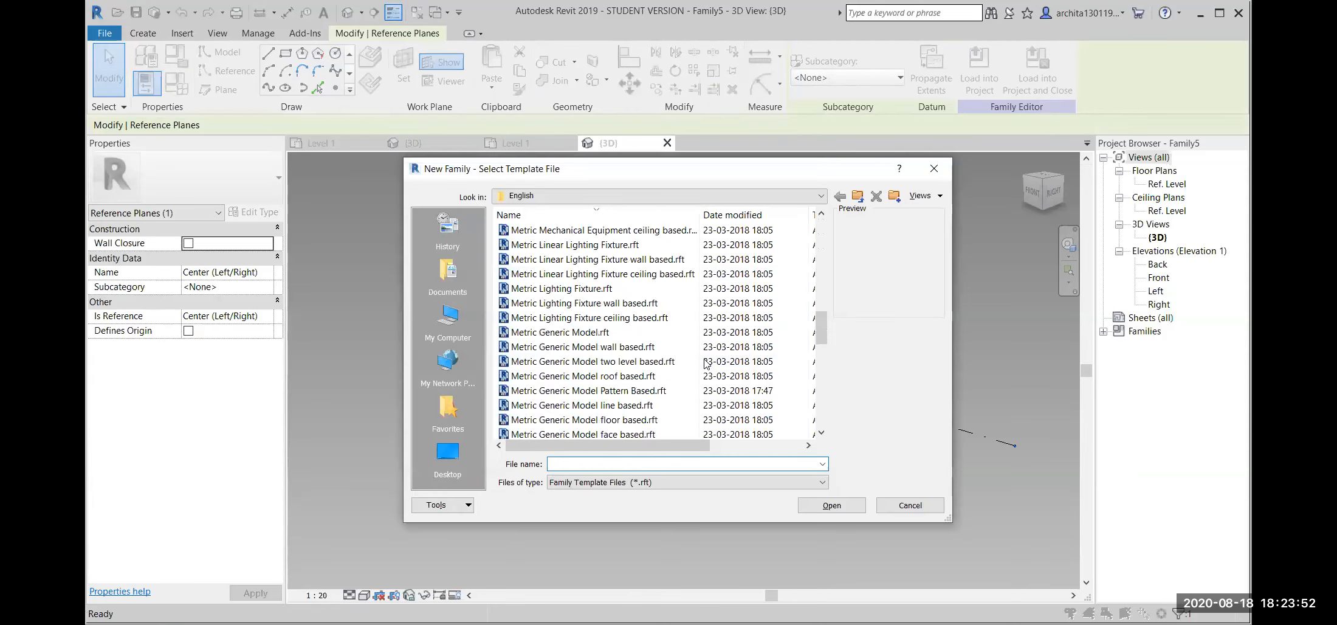
pyautogui.scroll(-1, 668, 371)
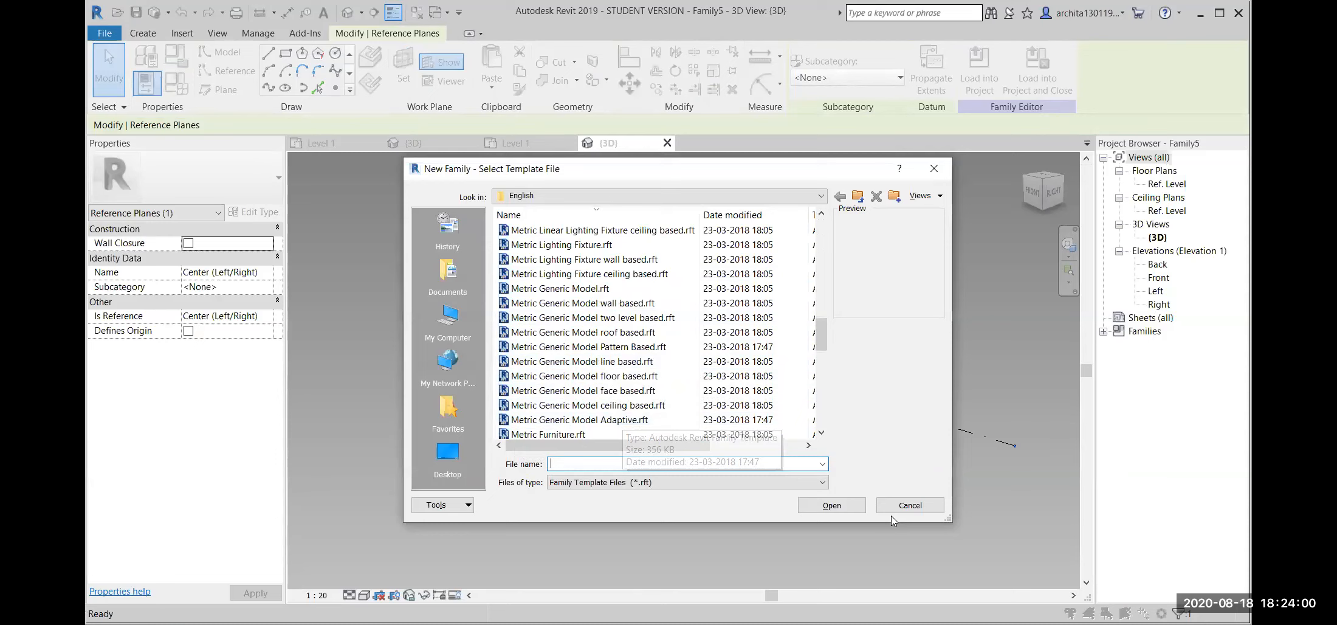
pyautogui.click(905, 508)
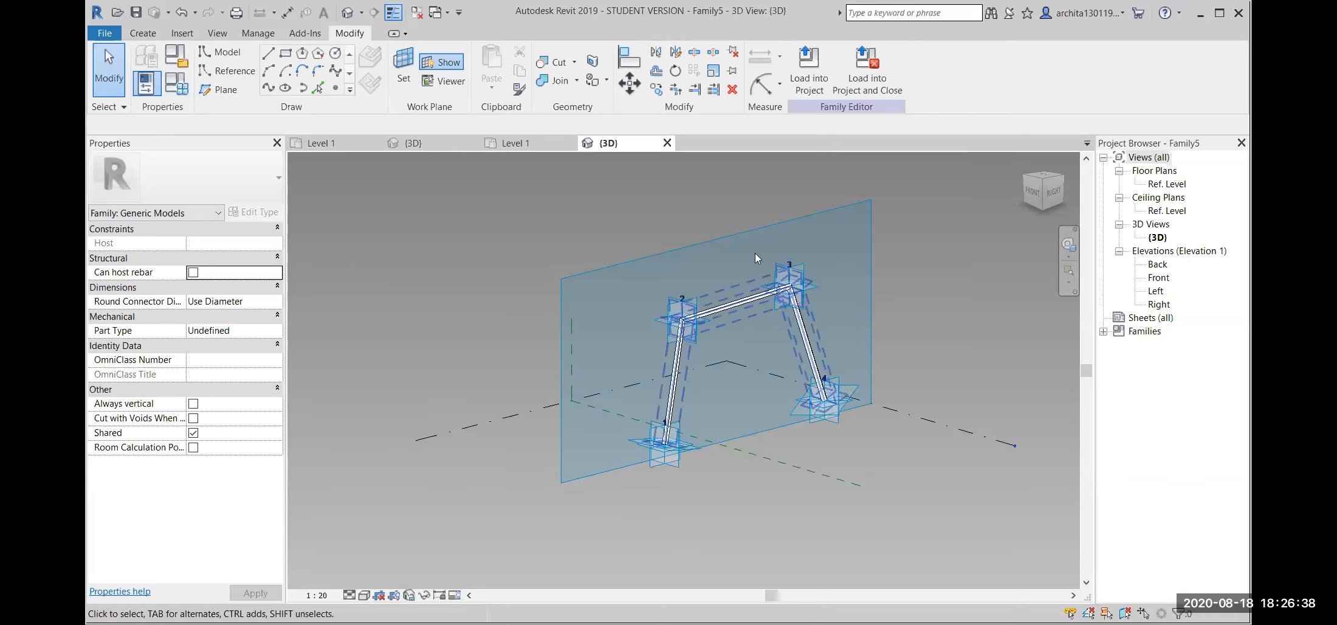
# Load the four-point adaptive family into Family1 and show the mass in its 3D view.
pyautogui.click(817, 79)
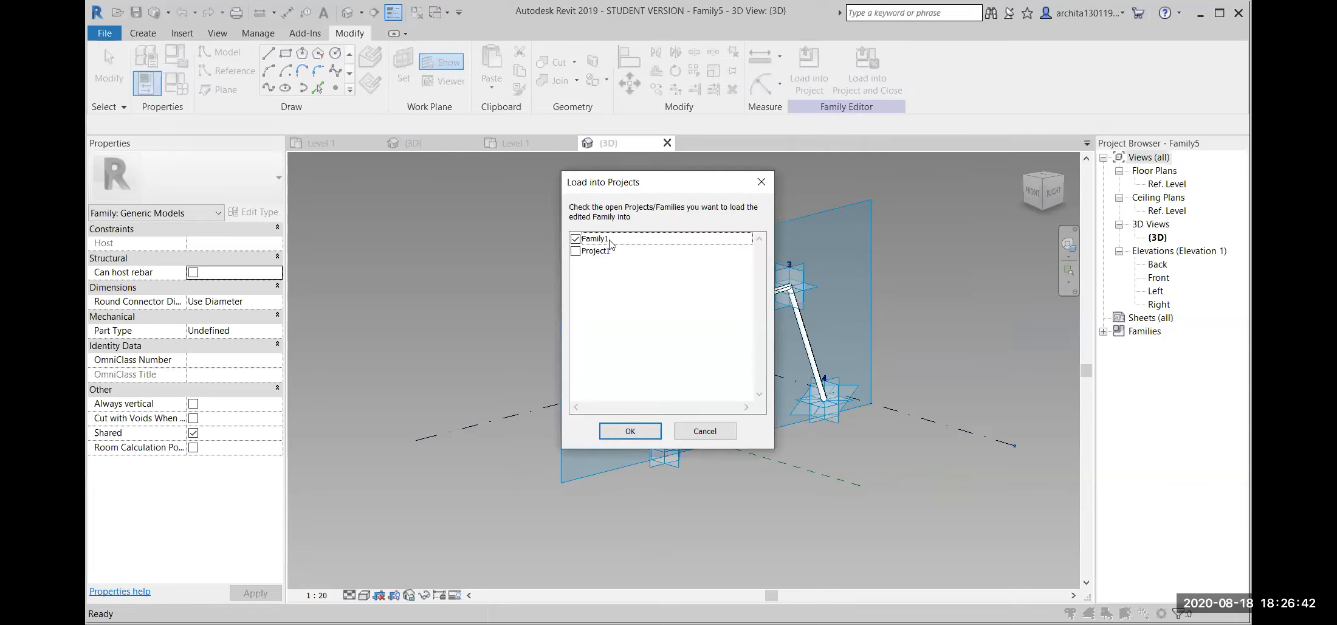
pyautogui.click(629, 431)
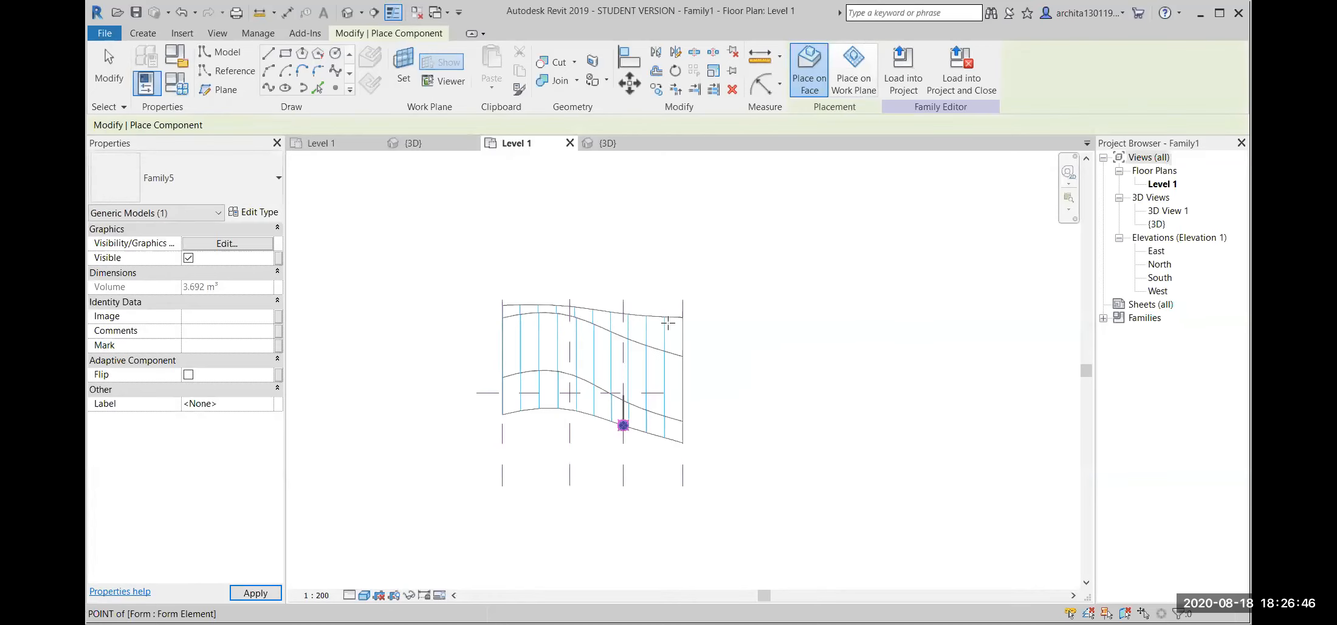
pyautogui.click(456, 145)
pyautogui.scroll(2, 703, 507)
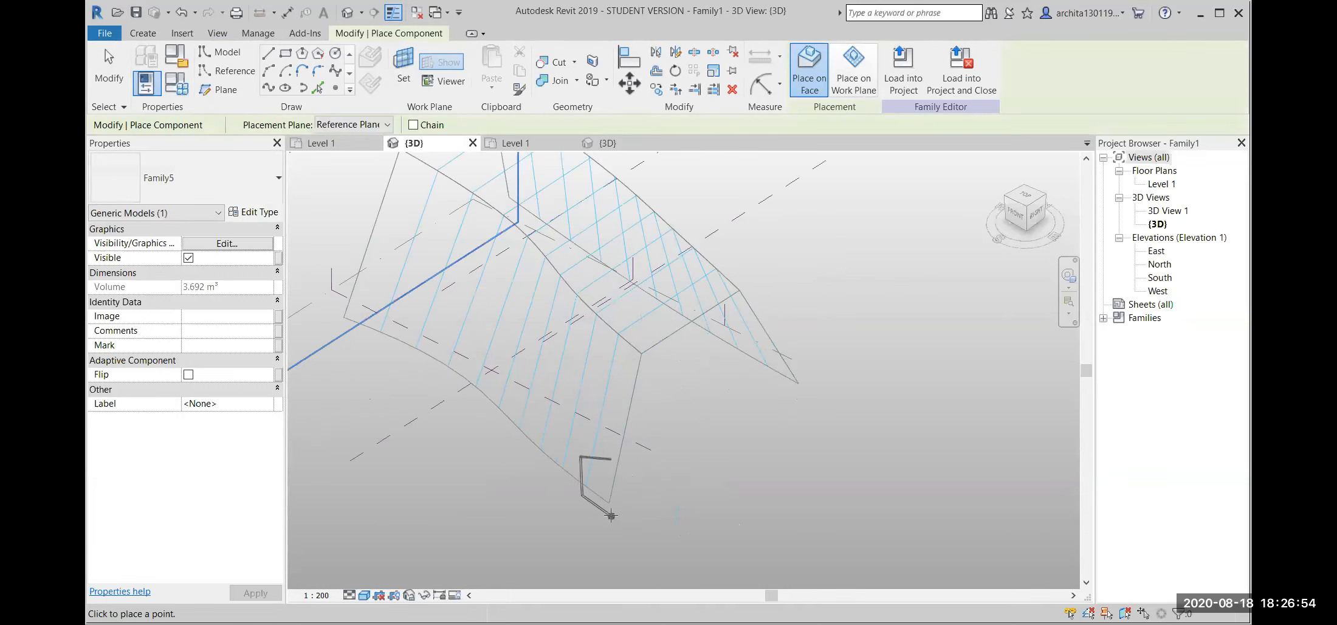
# Place the adaptive component on the four corner points of the mass's front end, going up, across and down.
pyautogui.click(609, 503)
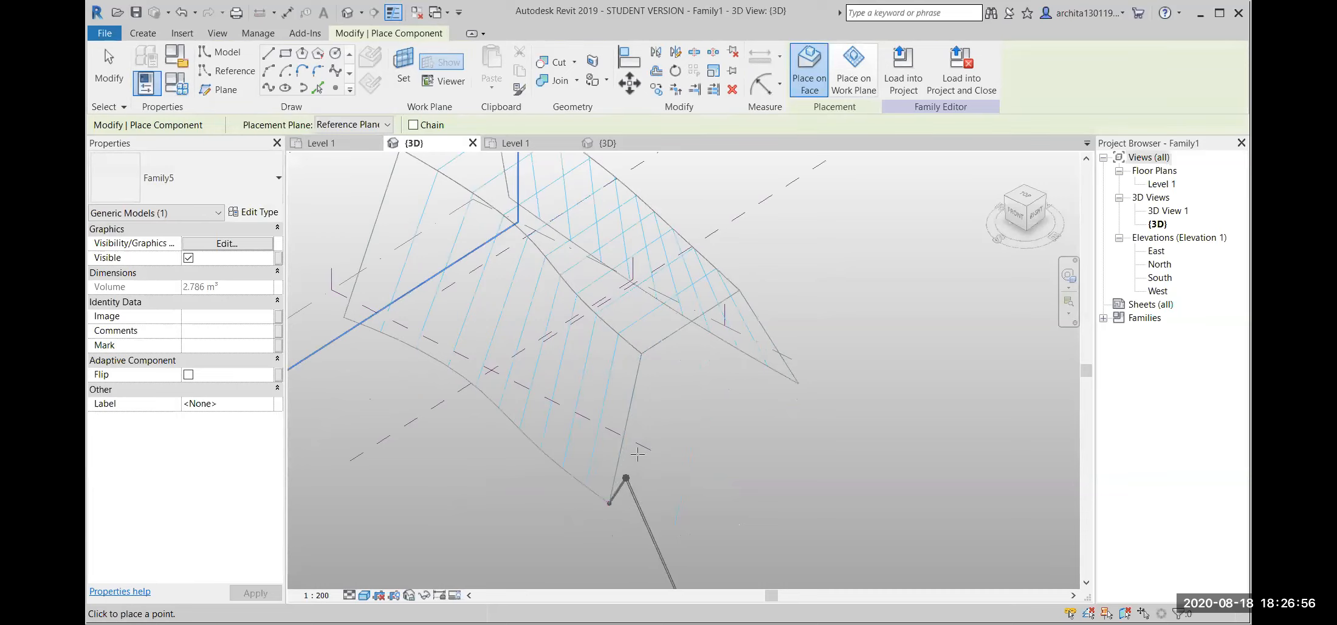
pyautogui.click(641, 356)
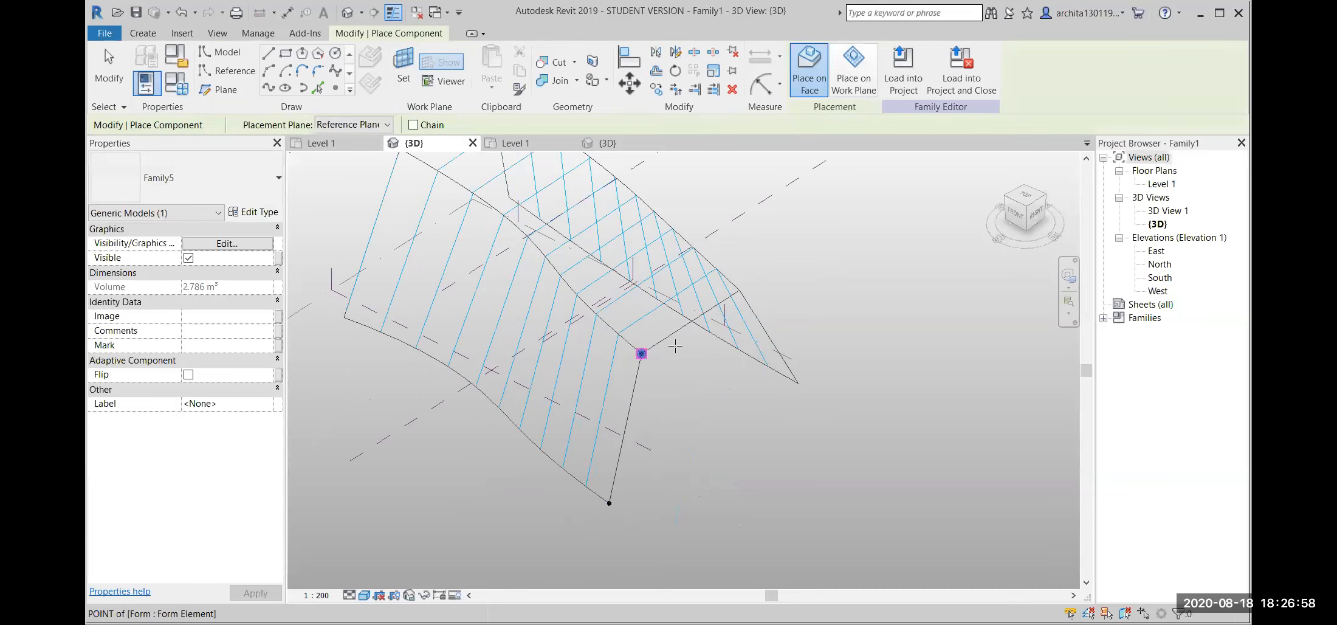
pyautogui.click(740, 290)
pyautogui.click(798, 381)
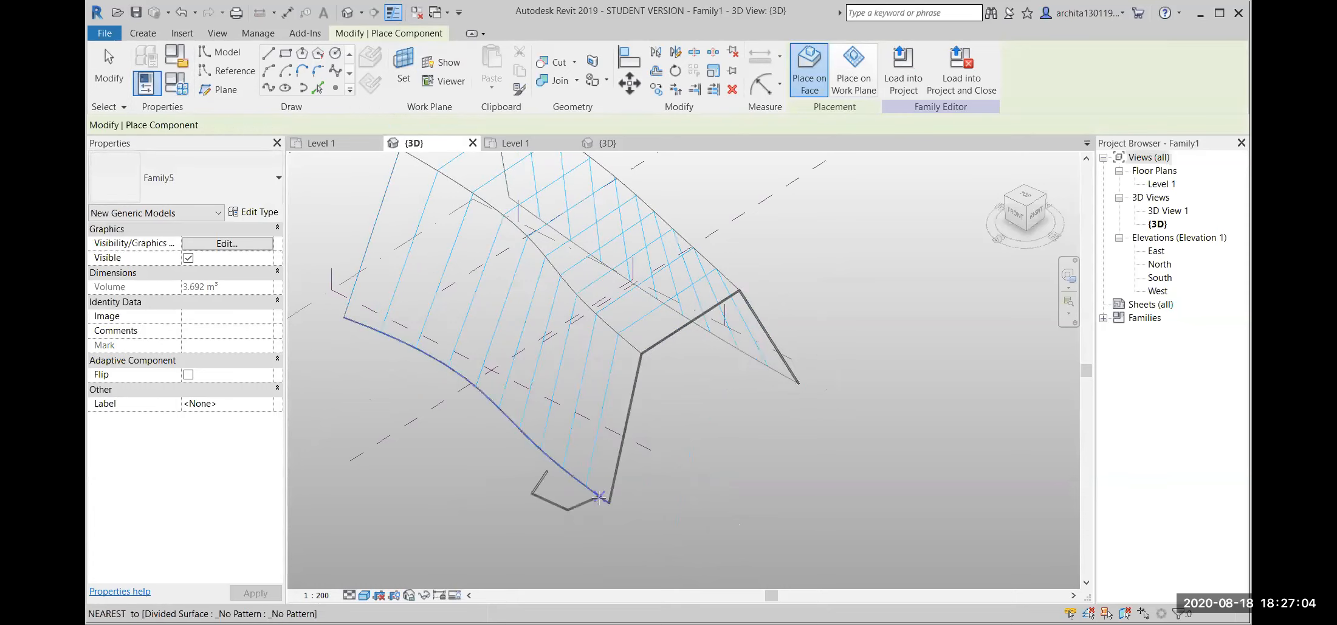
pyautogui.press('Escape')
pyautogui.press('Escape')
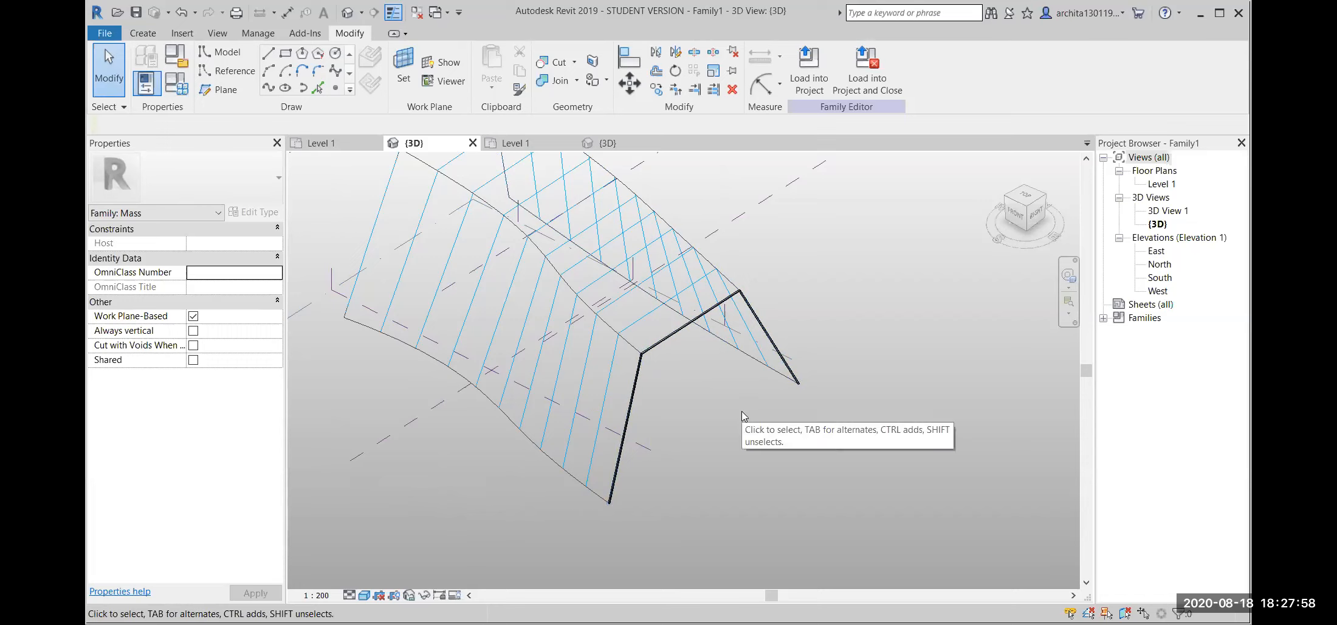
pyautogui.moveTo(705, 401); pyautogui.dragTo(704, 418, button='middle')
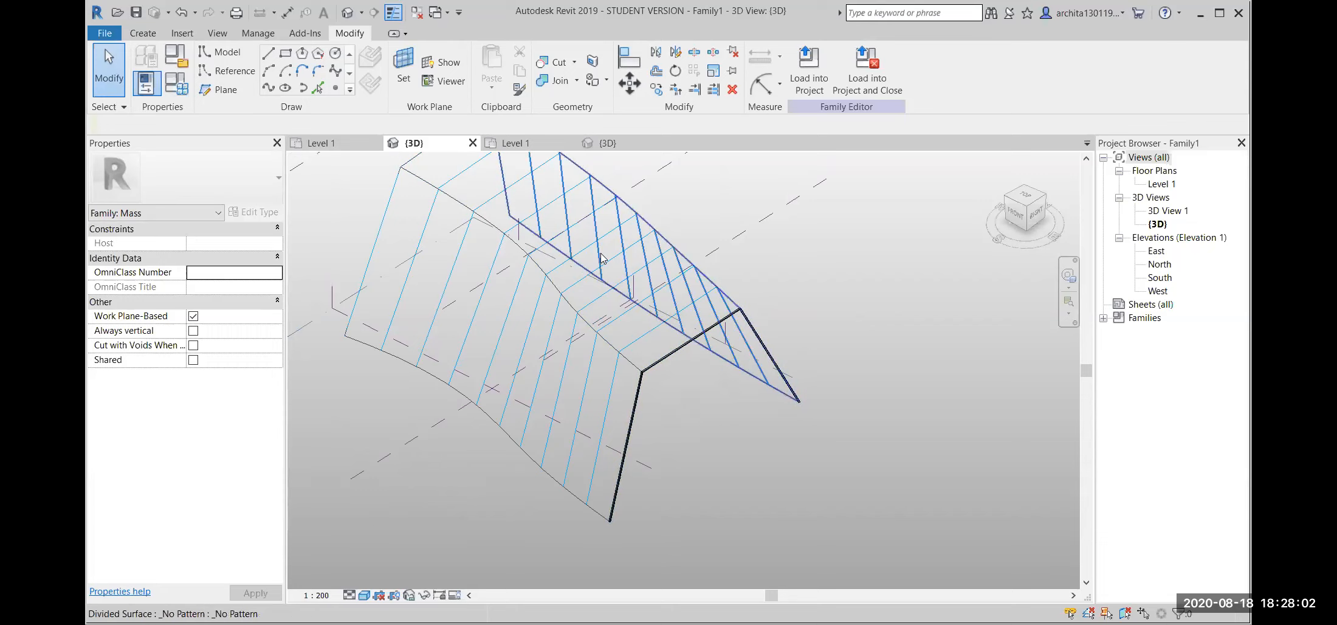
pyautogui.click(143, 33)
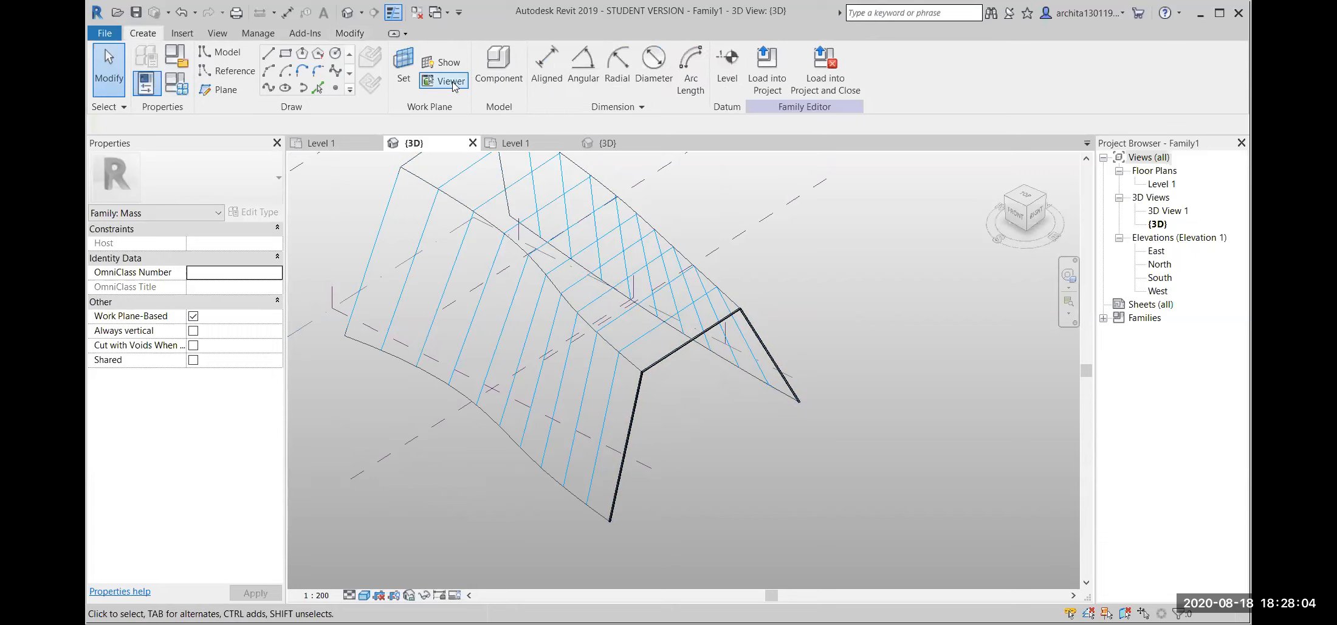
pyautogui.click(495, 68)
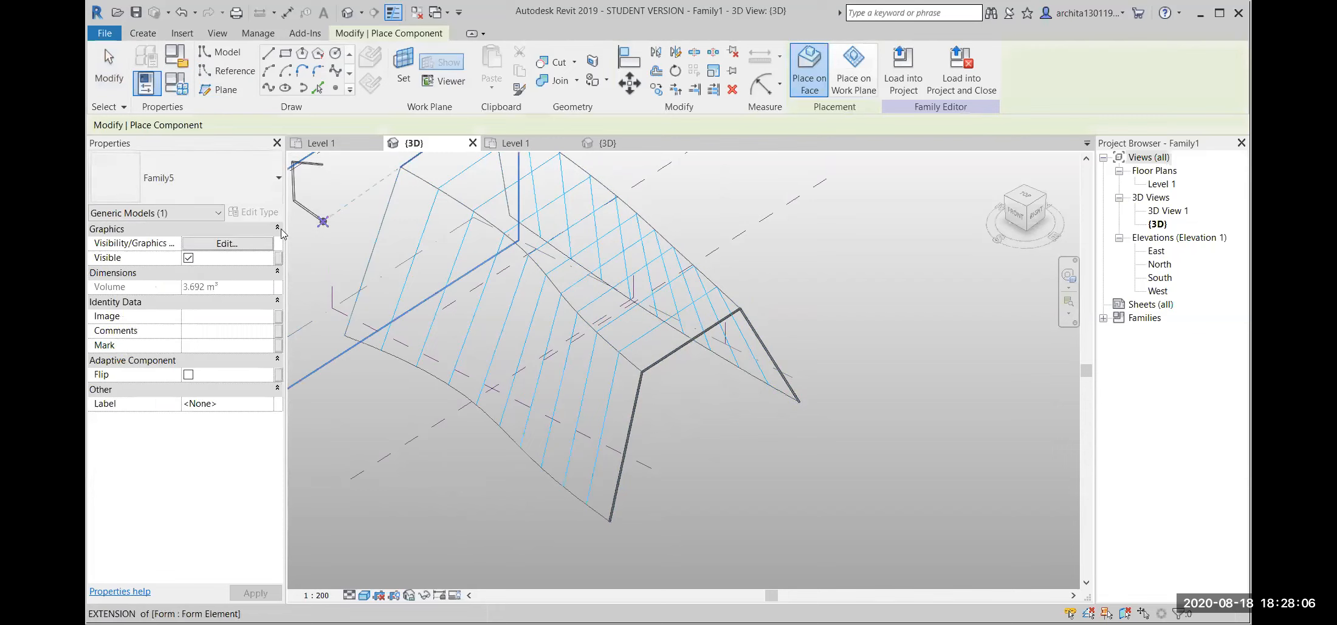
pyautogui.scroll(2, 597, 484)
pyautogui.scroll(1, 597, 484)
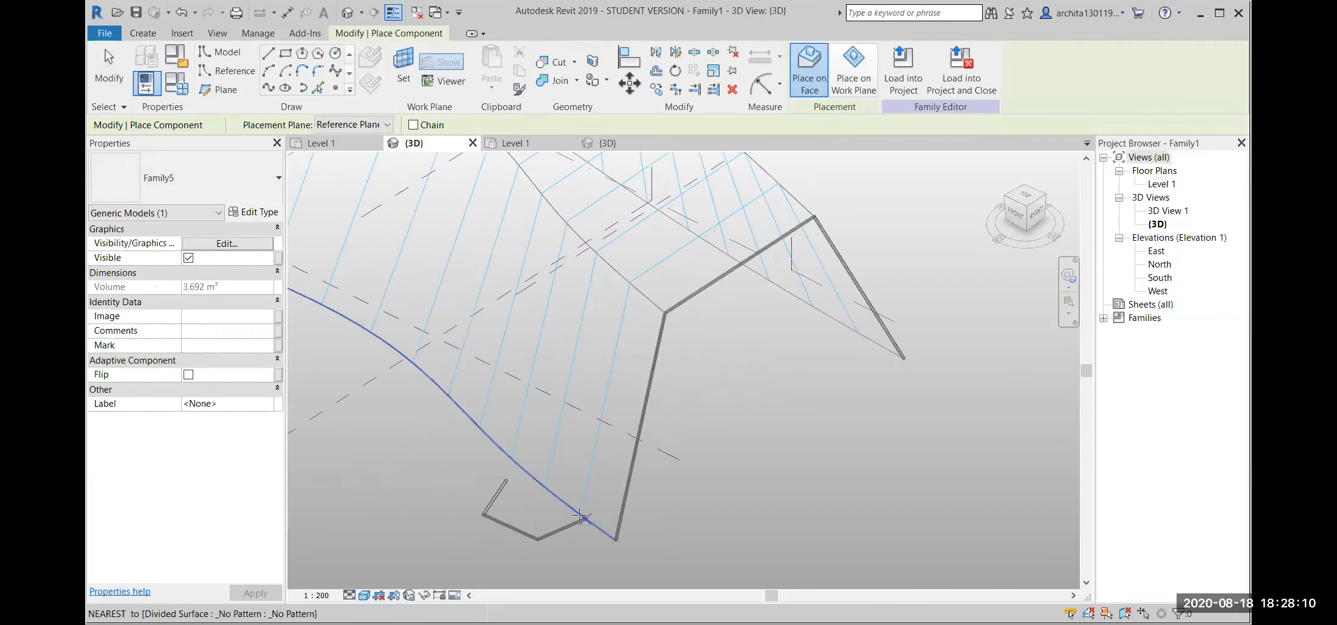
pyautogui.scroll(-3, 590, 523)
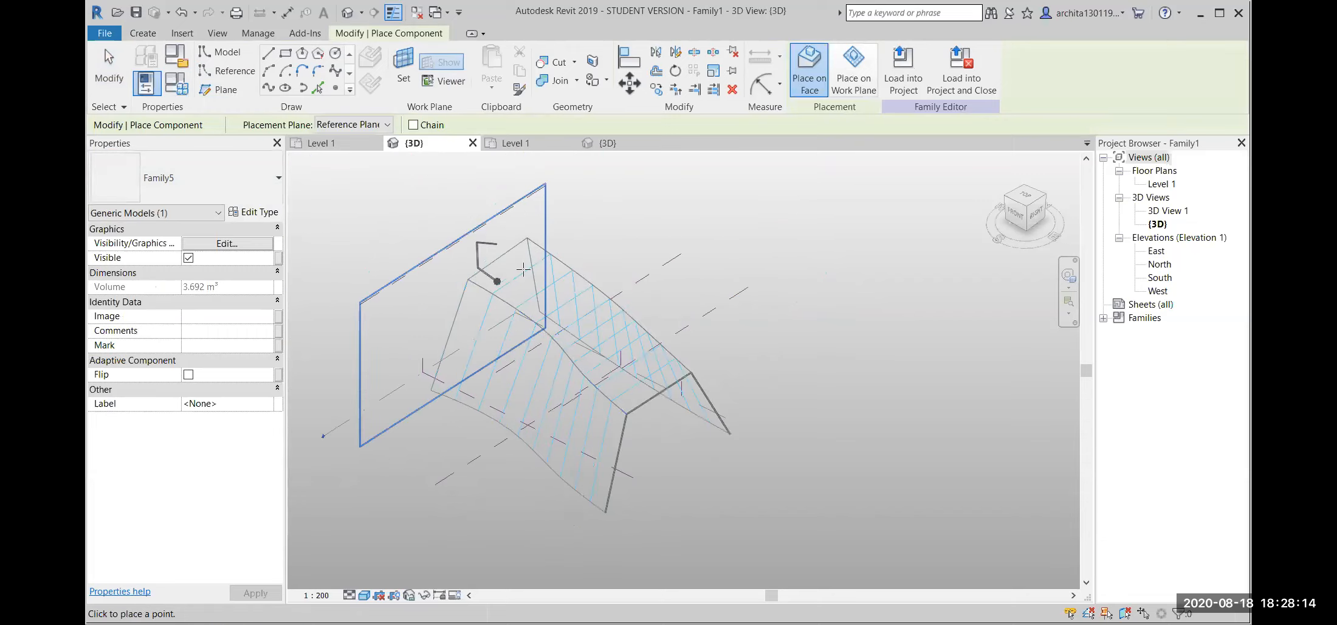
pyautogui.scroll(4, 559, 471)
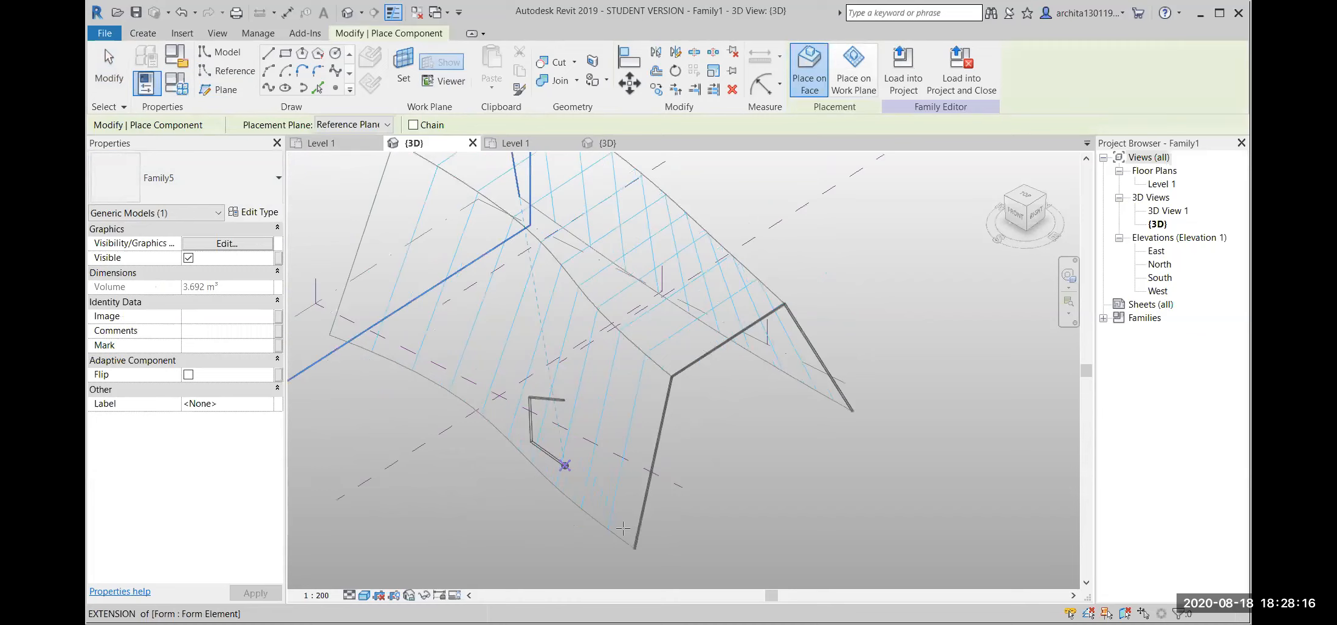
pyautogui.scroll(-3, 464, 268)
pyautogui.moveTo(565, 332); pyautogui.dragTo(565, 377, button='middle')
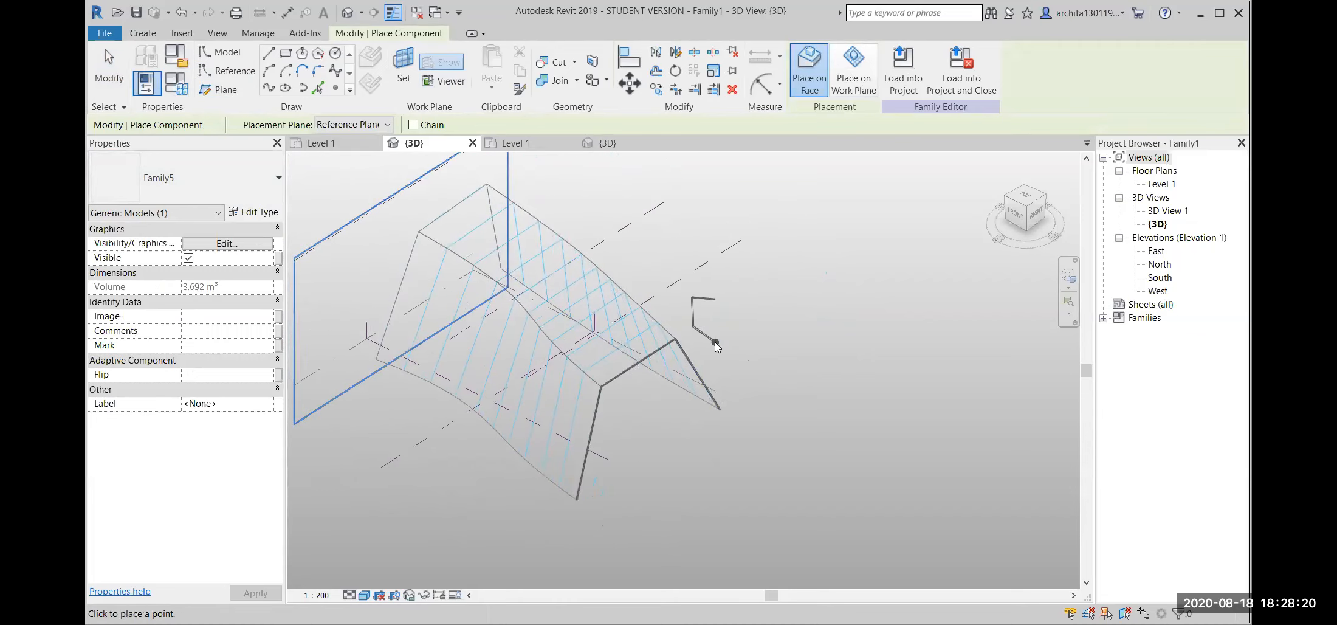
pyautogui.press('Escape')
# Turn on the display of nodes in the surface representation of the mass's near side divided surface.
pyautogui.moveTo(741, 414); pyautogui.dragTo(741, 436, button='middle')
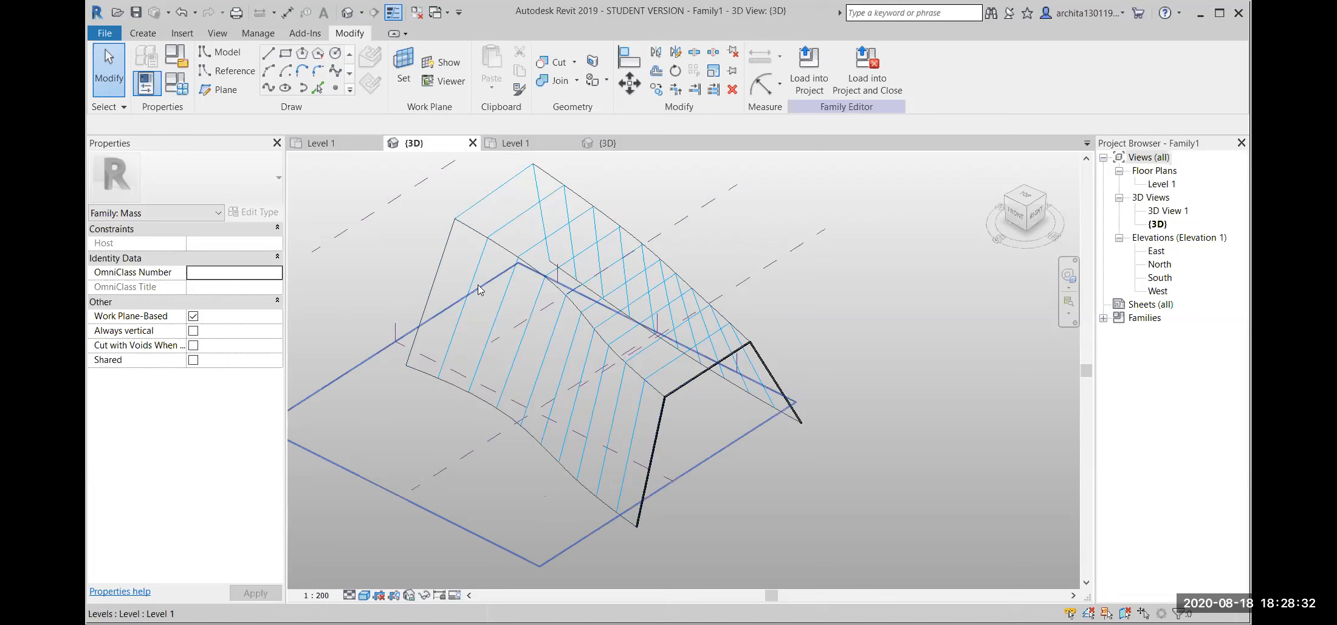
pyautogui.click(481, 263)
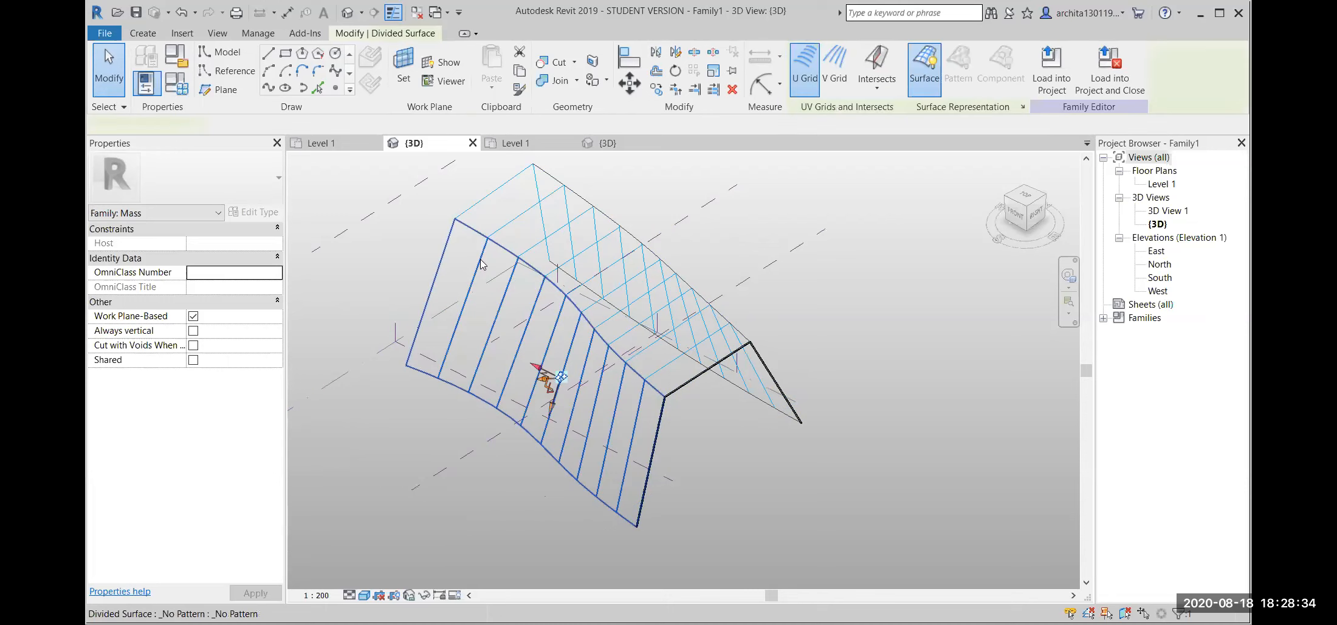
pyautogui.click(1024, 108)
pyautogui.click(572, 322)
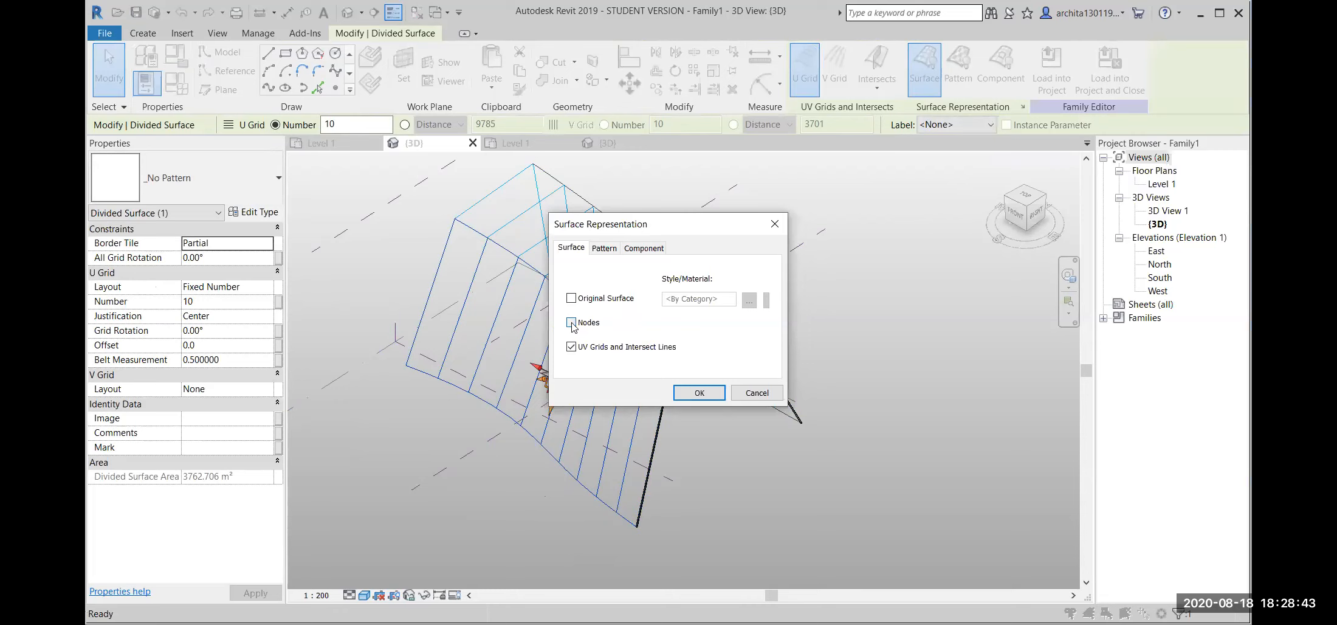
pyautogui.click(698, 392)
pyautogui.press('Escape')
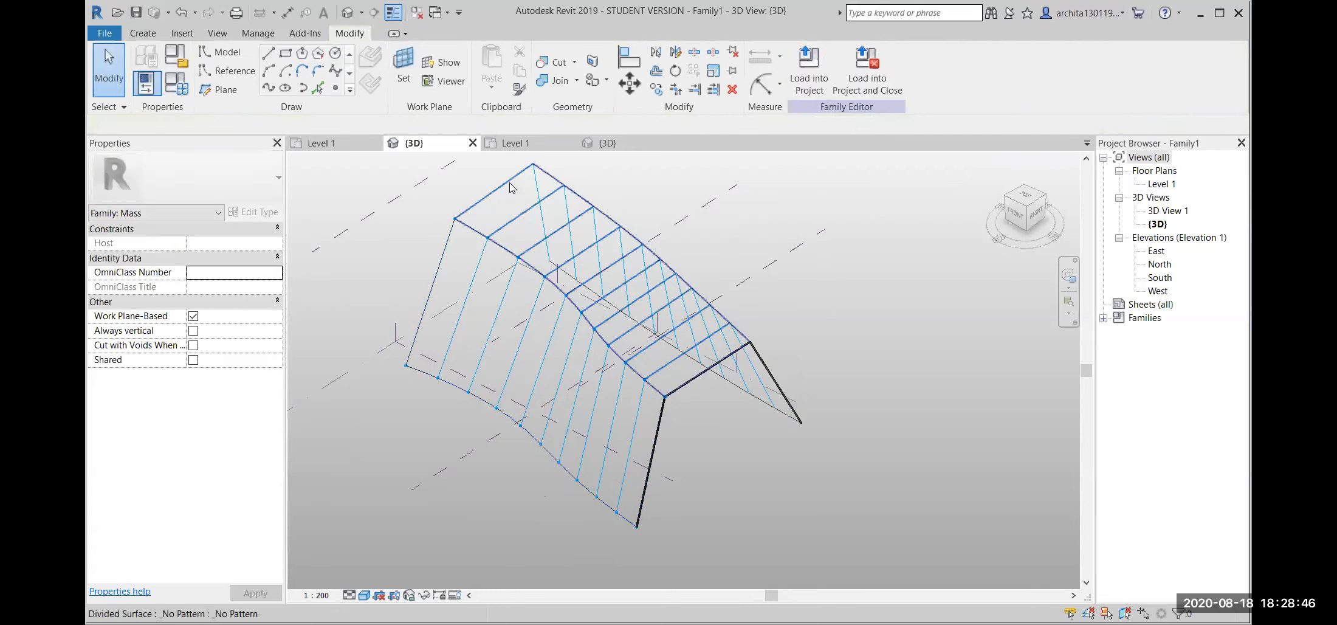
# Turn on the display of nodes in the surface representation of the mass's top divided surface.
pyautogui.click(528, 187)
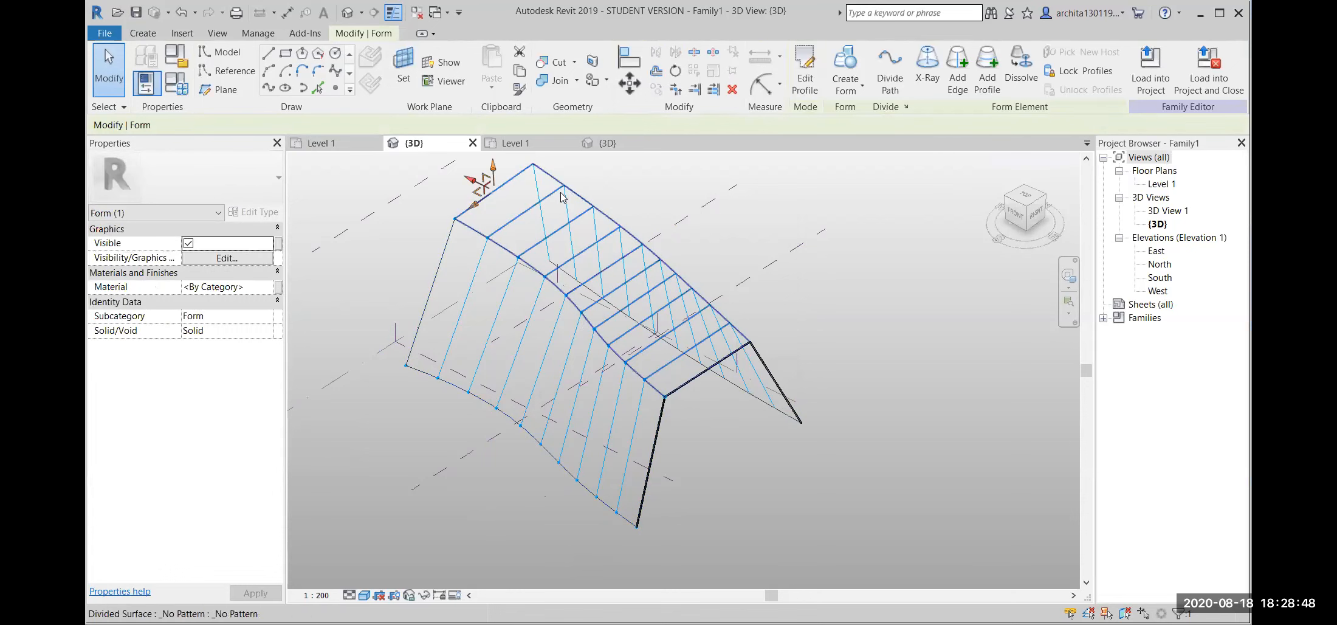
pyautogui.click(563, 196)
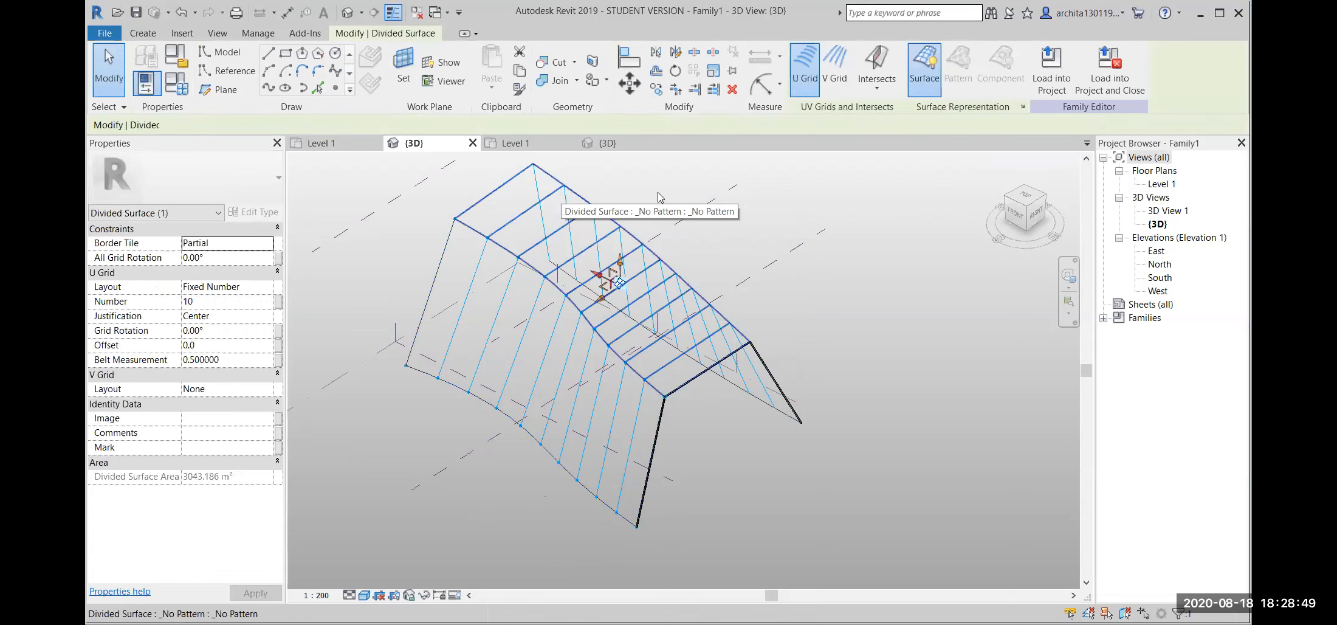
pyautogui.click(1022, 107)
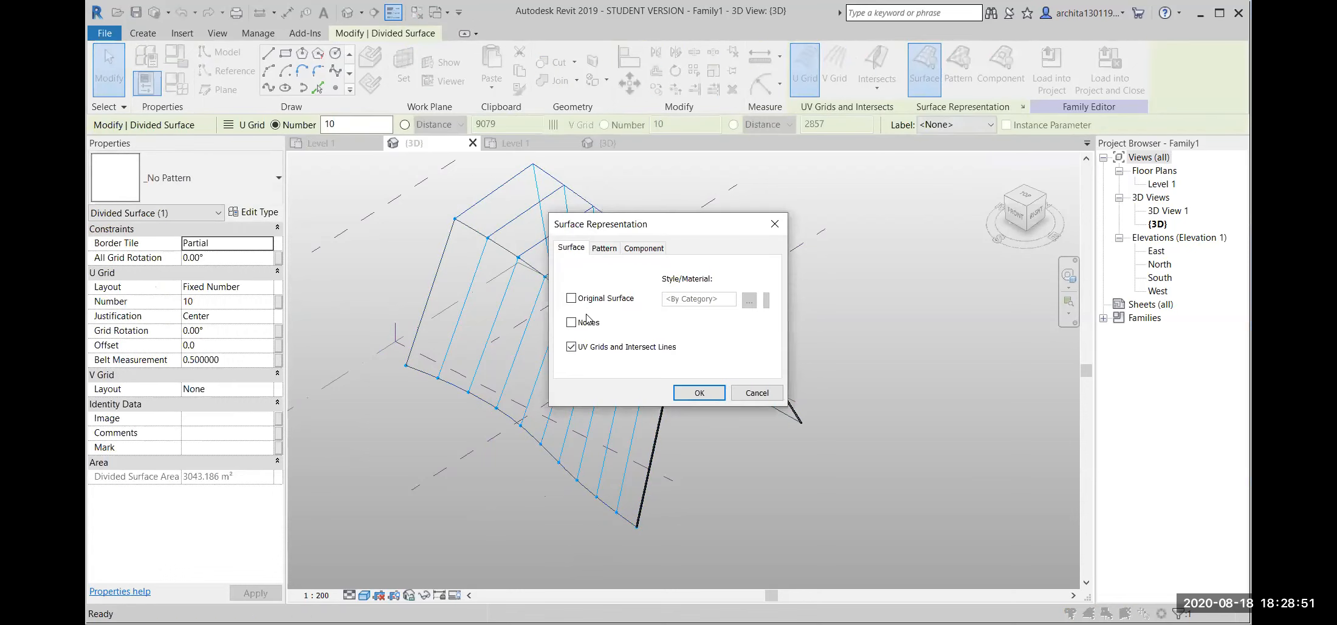
pyautogui.click(698, 392)
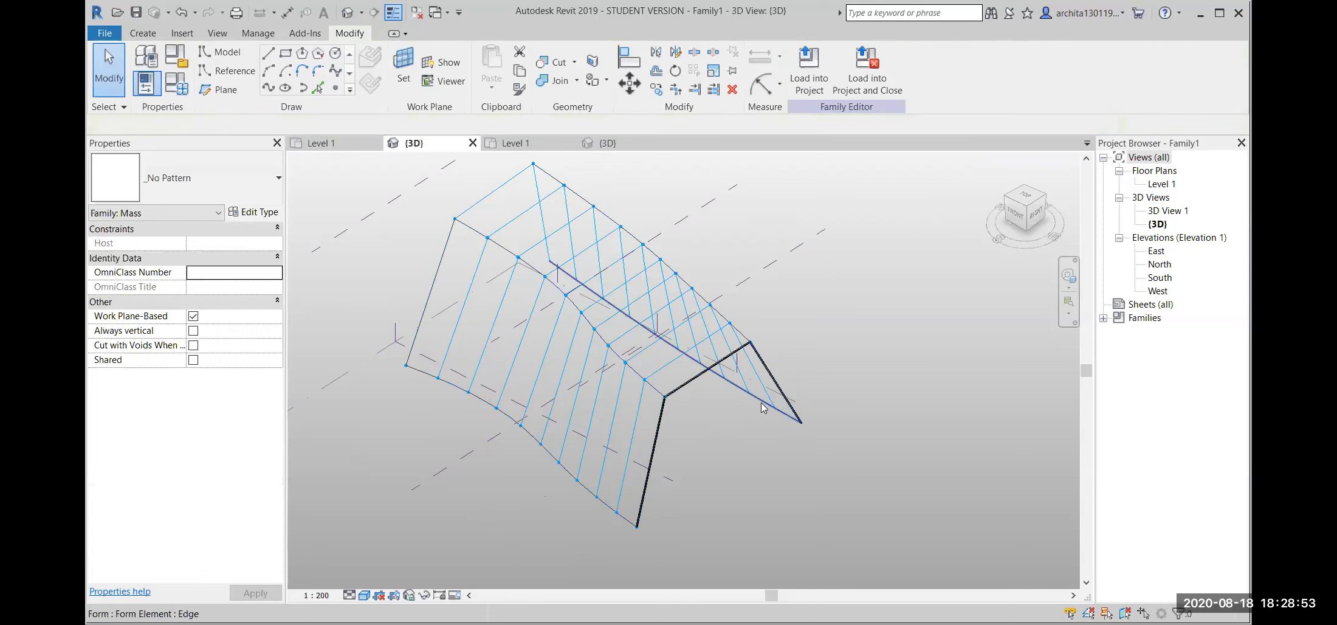
# Turn on the display of nodes in the surface representation of the mass's far side divided surface.
pyautogui.click(752, 370)
pyautogui.click(1022, 107)
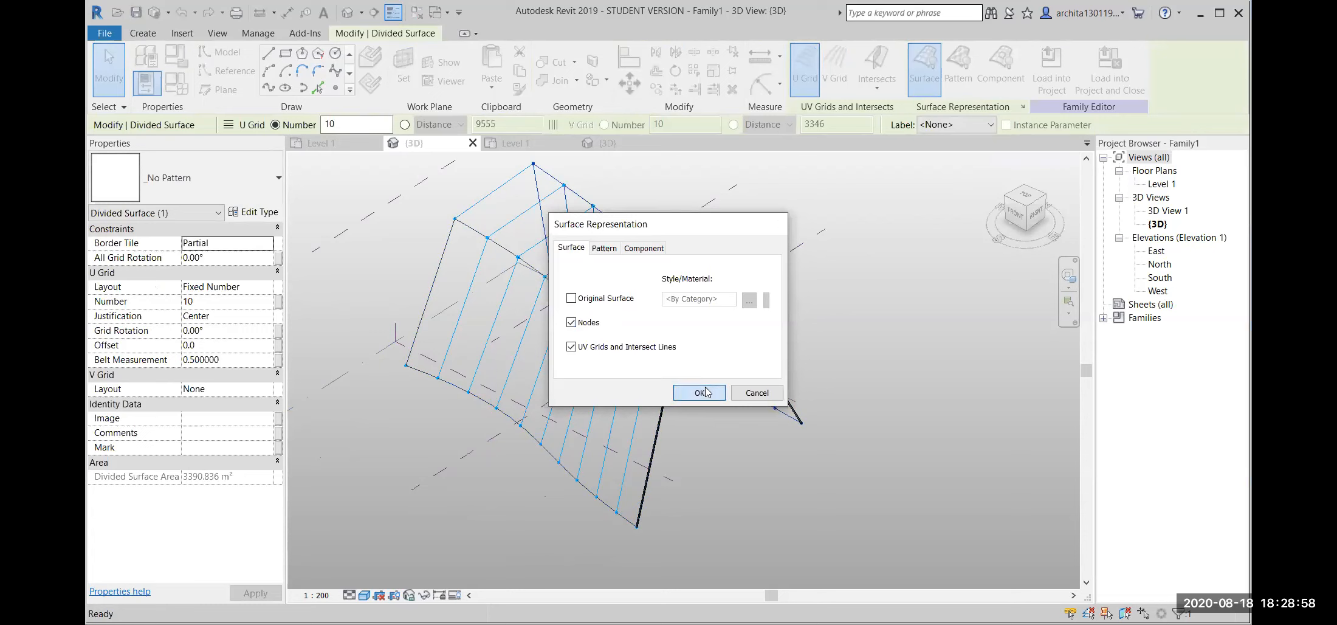
pyautogui.click(704, 389)
pyautogui.scroll(1, 786, 418)
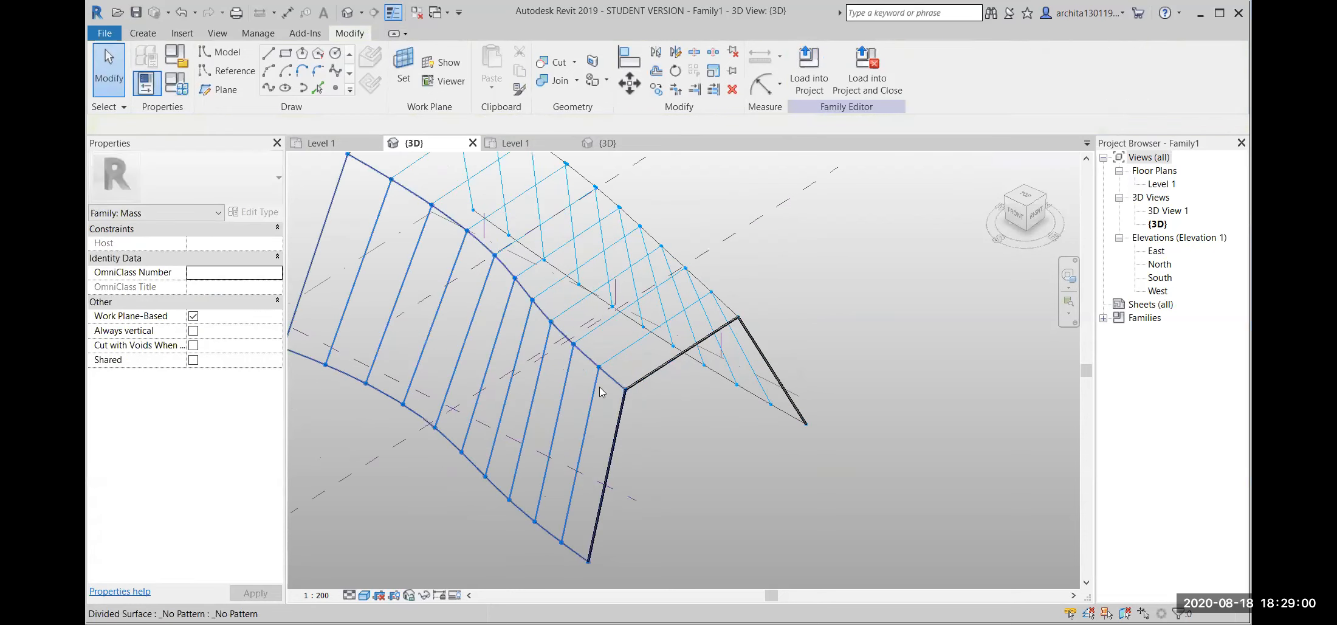
pyautogui.scroll(-2, 762, 419)
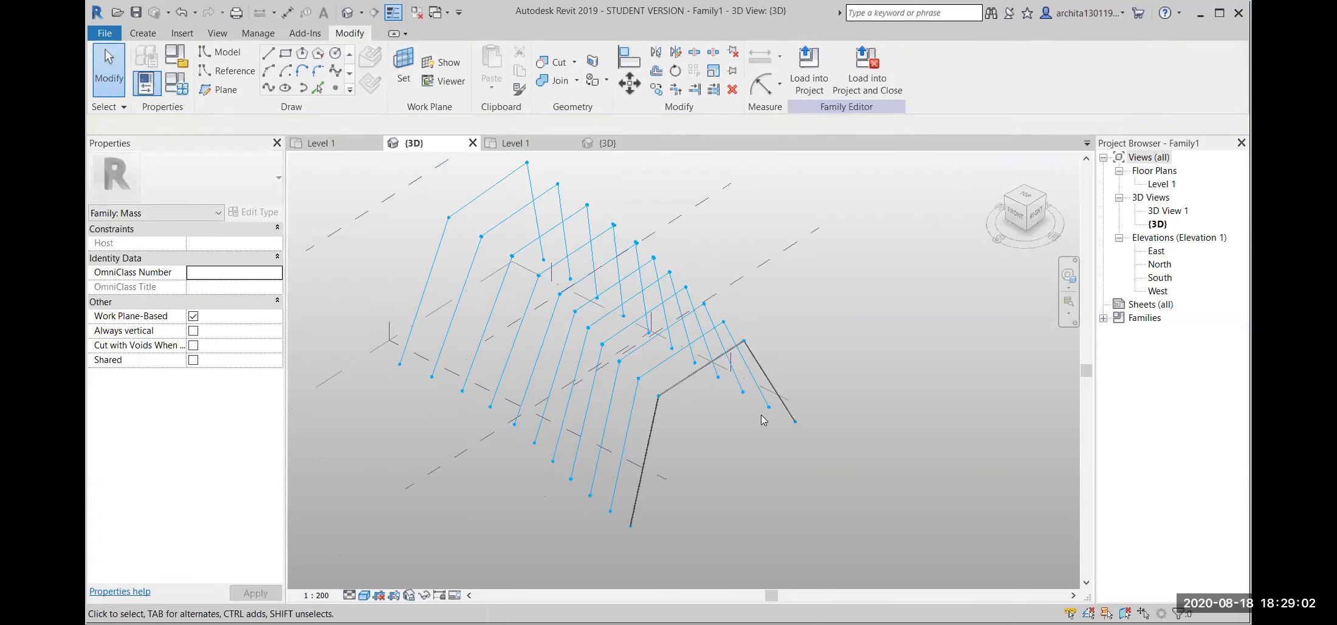
# Place a Family5 adaptive component on the four divided-surface nodes just behind the front frame, going up, across and down.
pyautogui.click(142, 33)
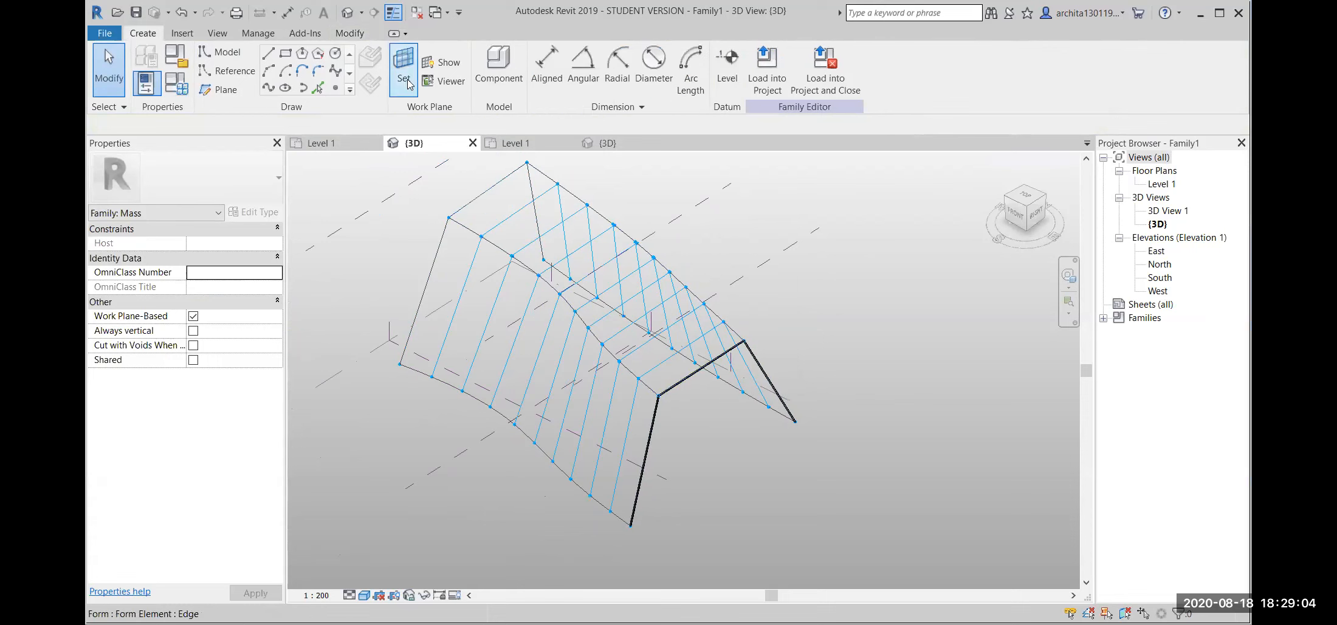
pyautogui.click(499, 68)
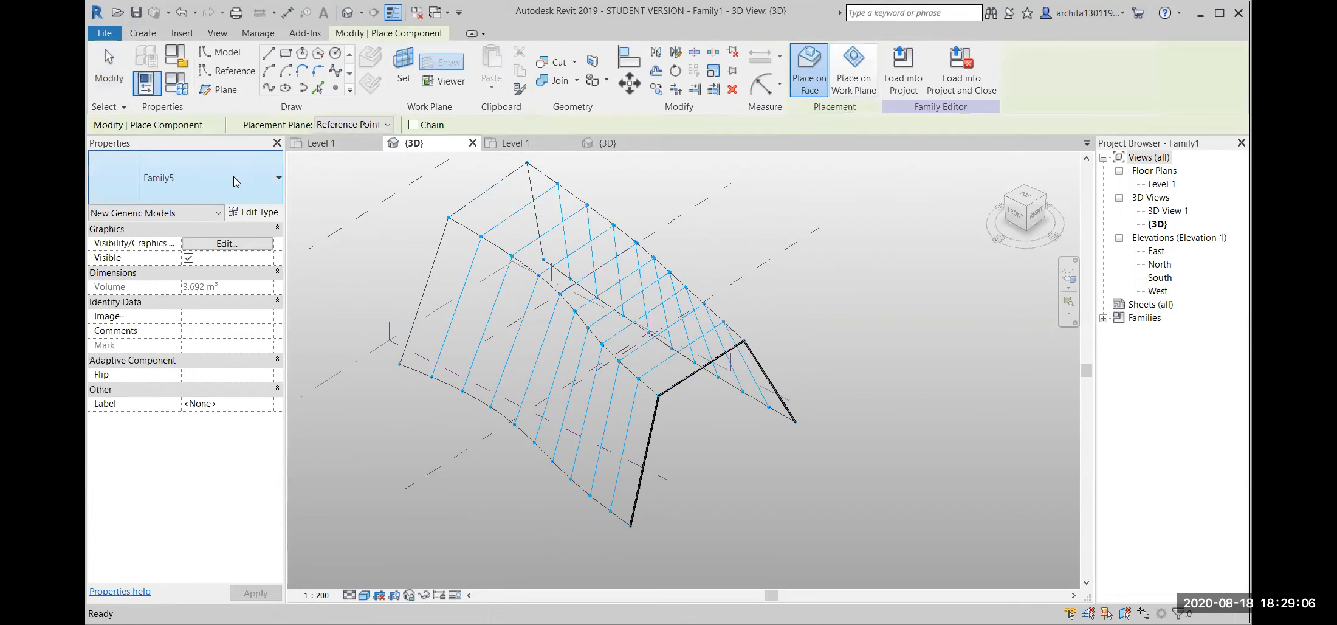
pyautogui.scroll(1, 572, 516)
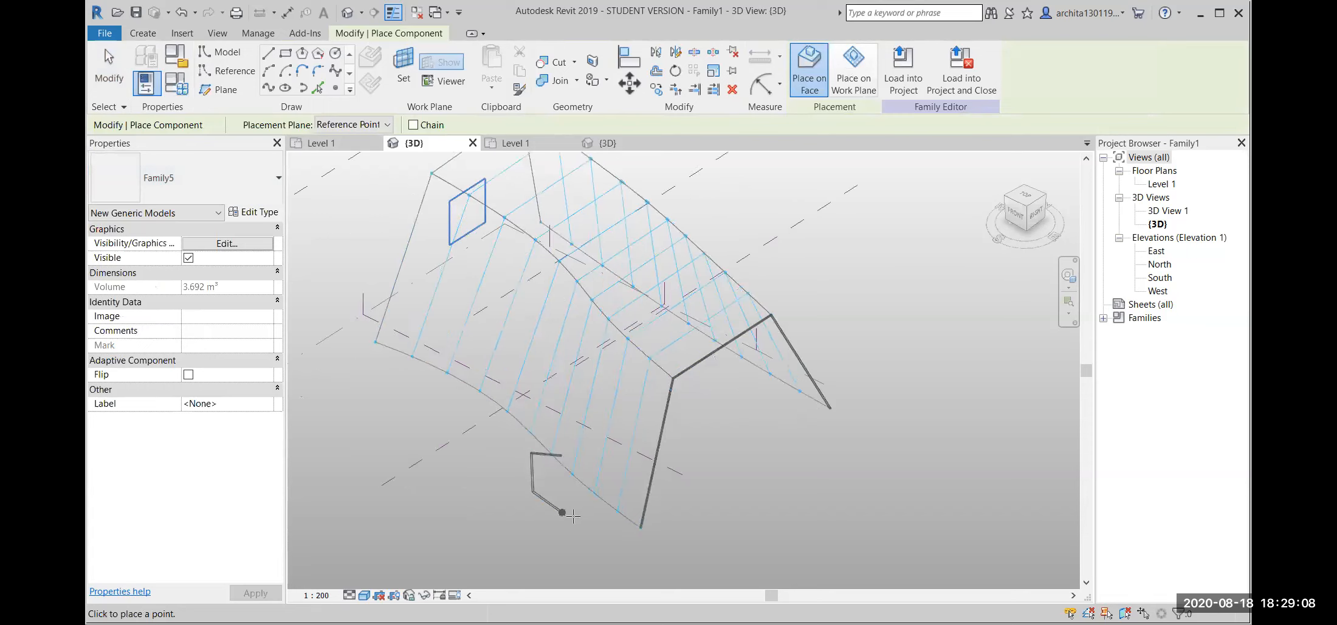
pyautogui.click(617, 511)
pyautogui.click(649, 359)
pyautogui.click(748, 293)
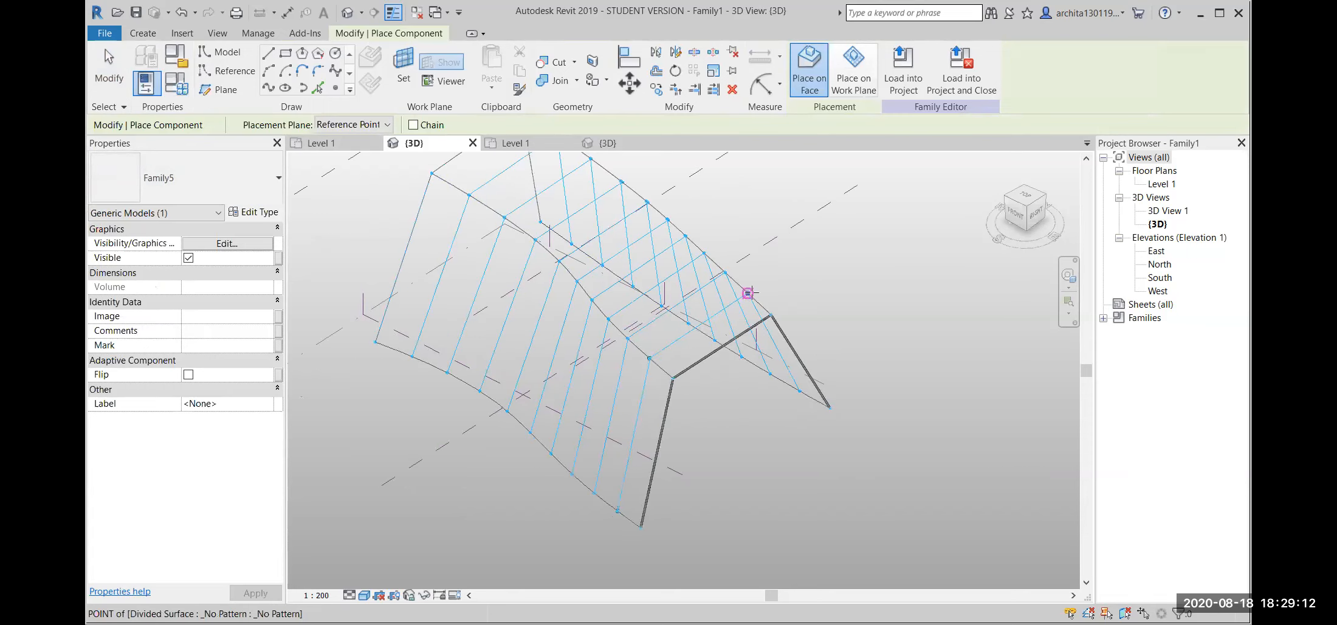
pyautogui.click(800, 391)
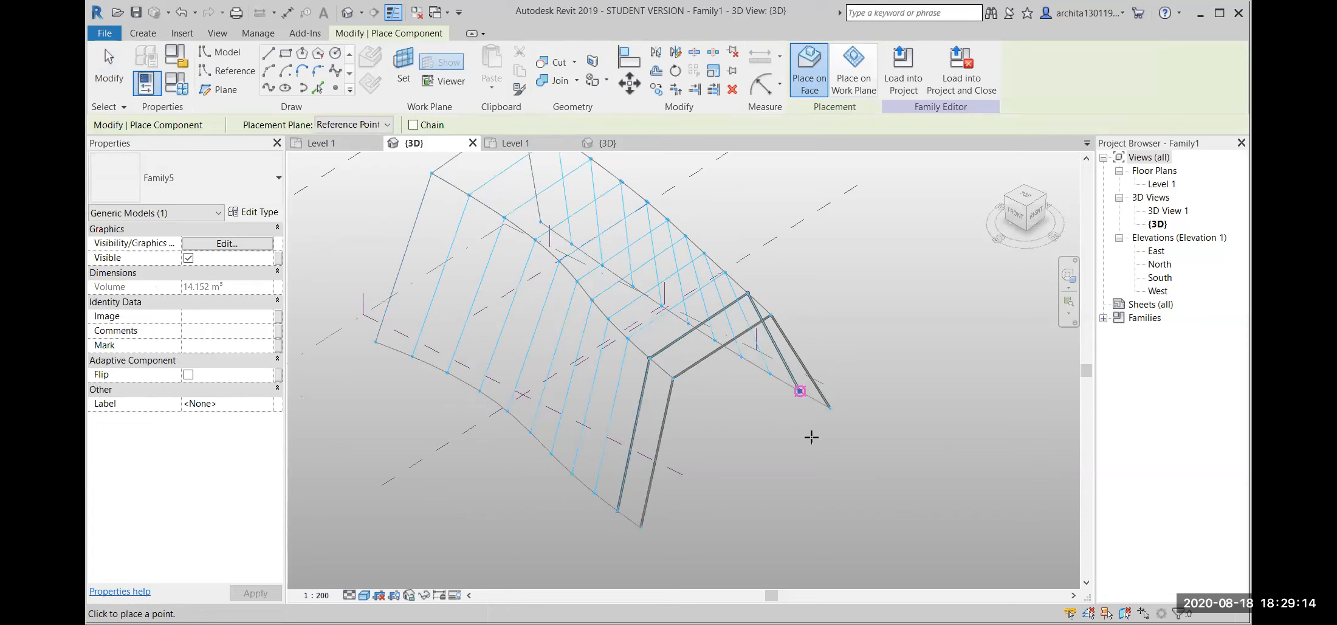
pyautogui.press('Escape')
pyautogui.press('Escape')
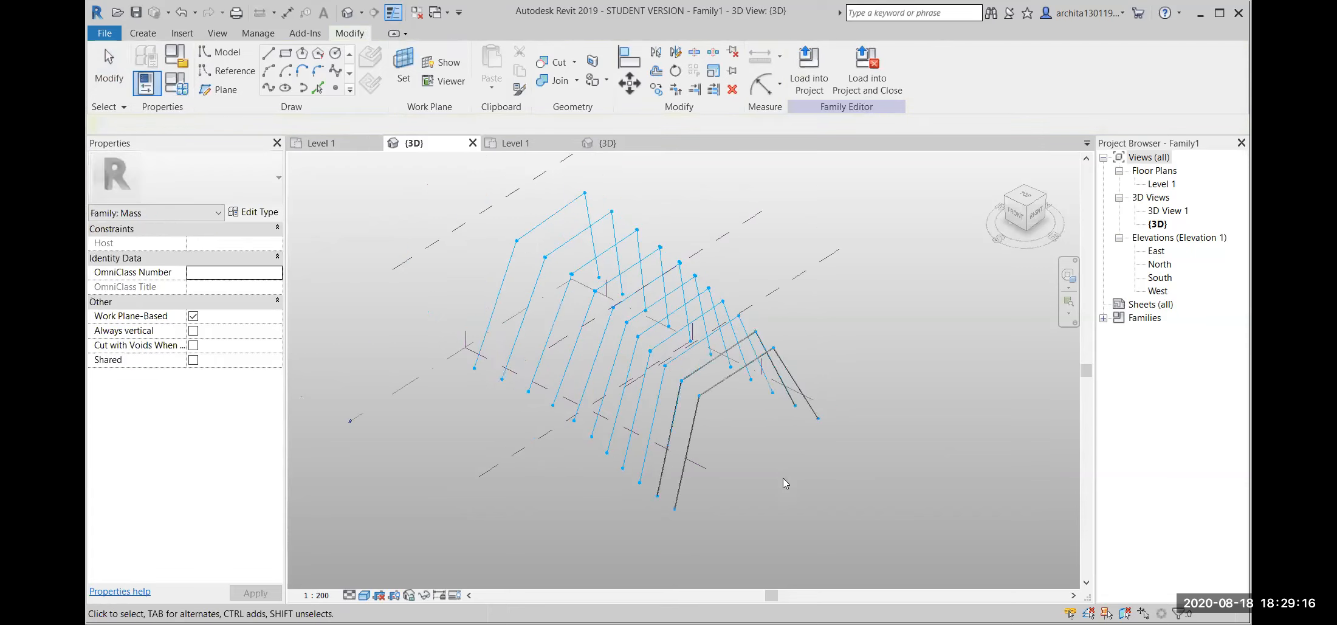
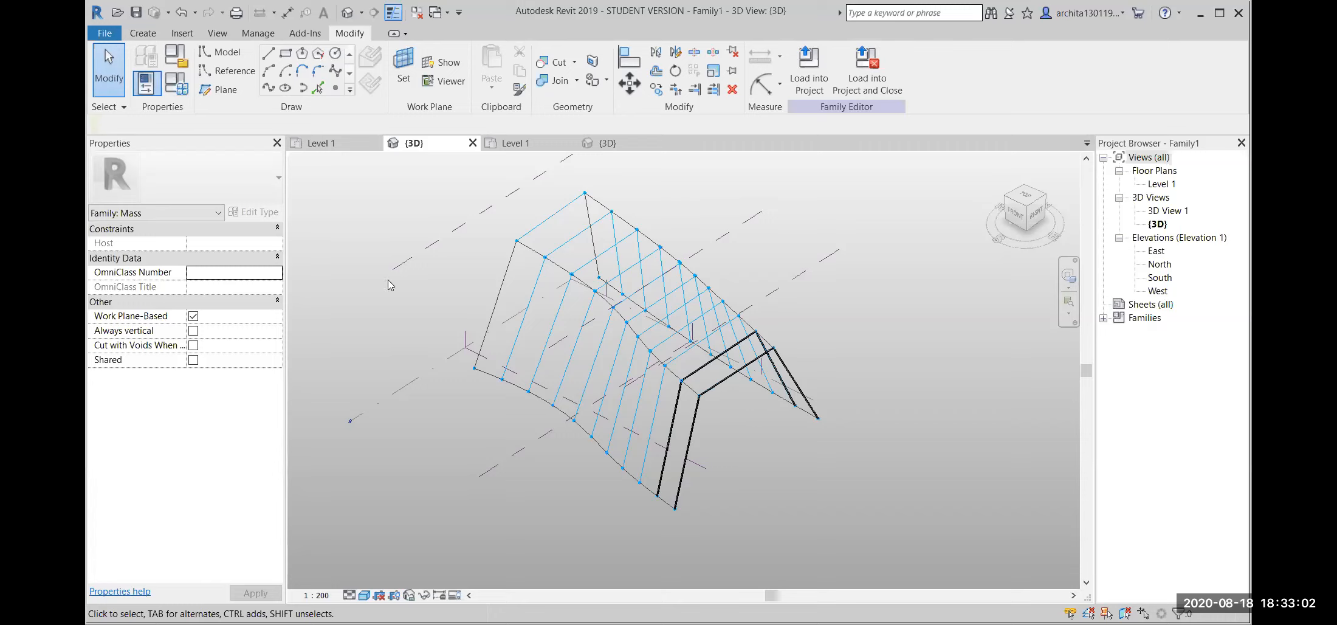
pyautogui.scroll(-1, 728, 424)
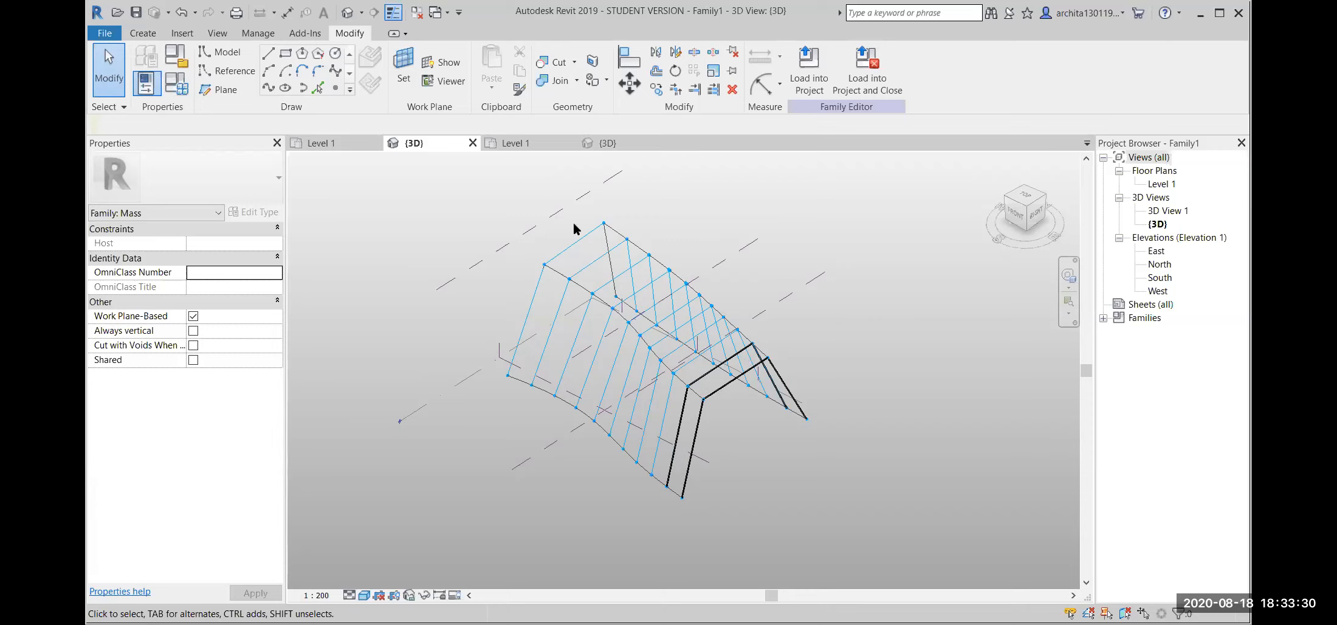
pyautogui.hotkey('ctrl', 'z')
pyautogui.scroll(3, 704, 371)
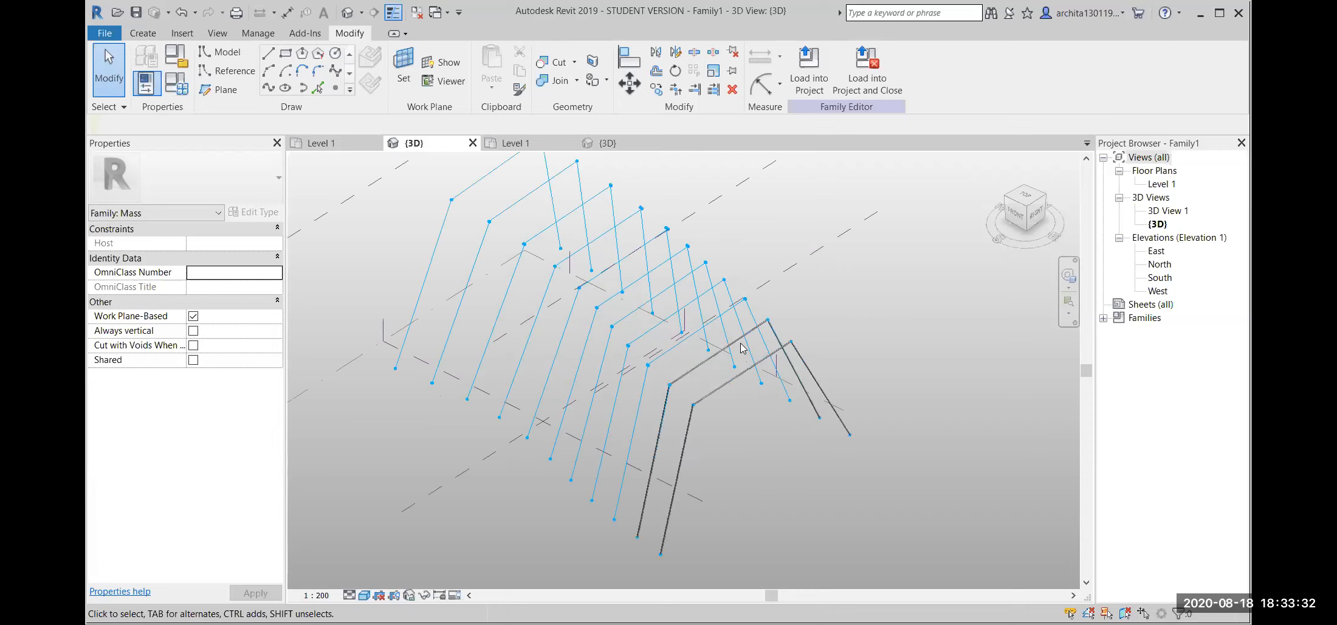
pyautogui.scroll(-1, 746, 406)
pyautogui.hotkey('ctrl', 'y')
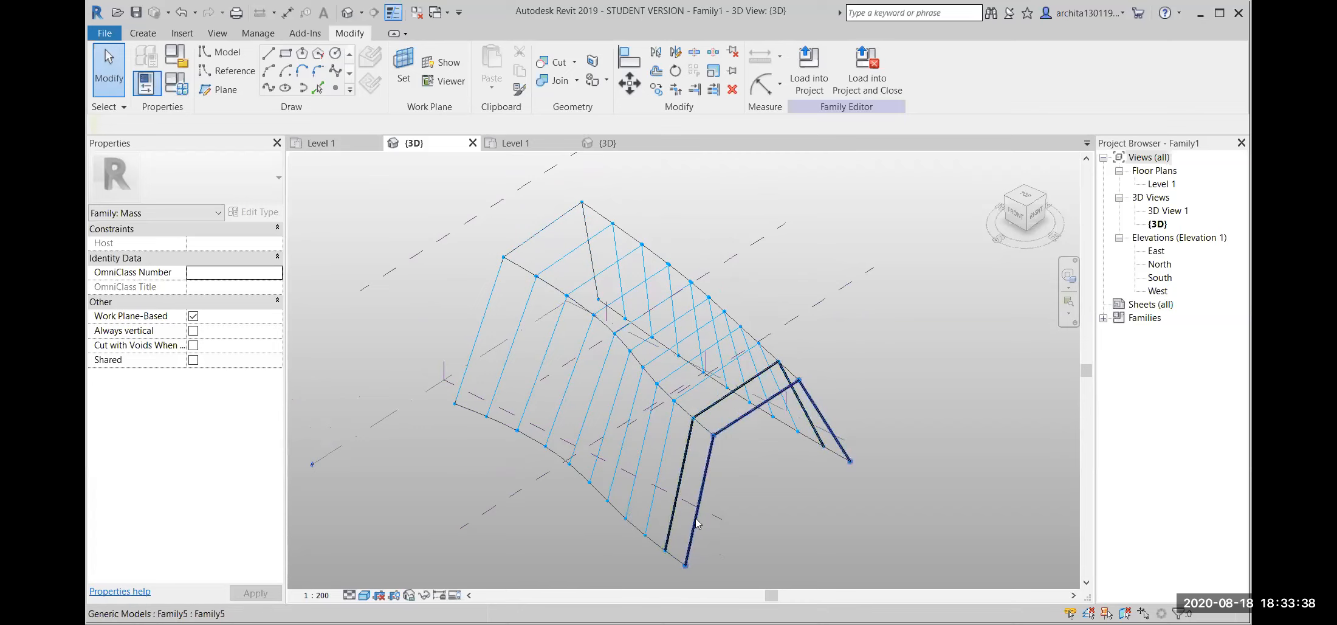
# Repeat the second frame along the nodes of all three divided surfaces and dismiss the warning.
pyautogui.click(735, 390)
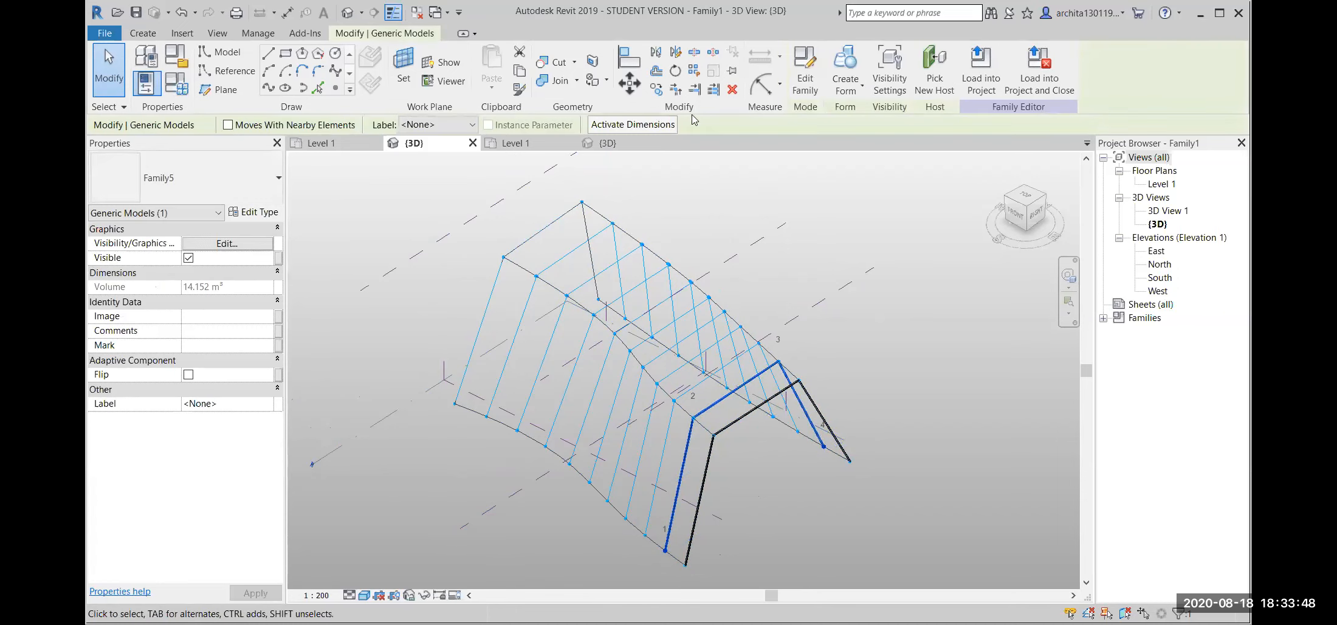
pyautogui.click(693, 72)
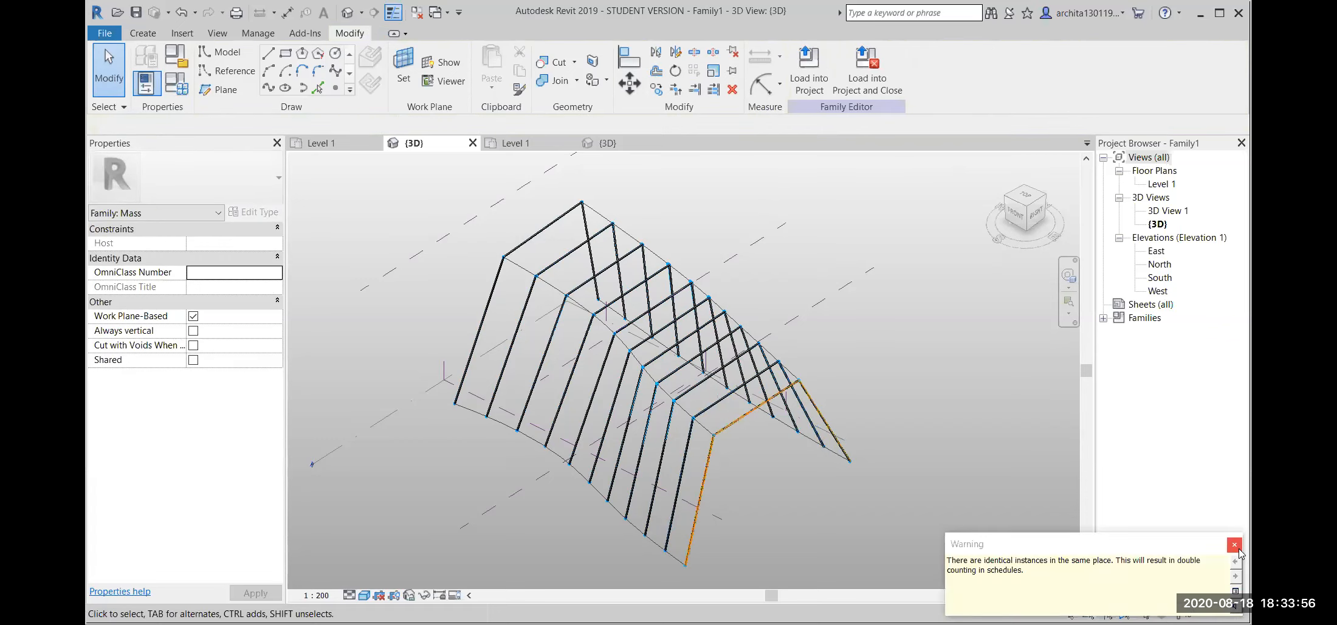
pyautogui.click(1234, 544)
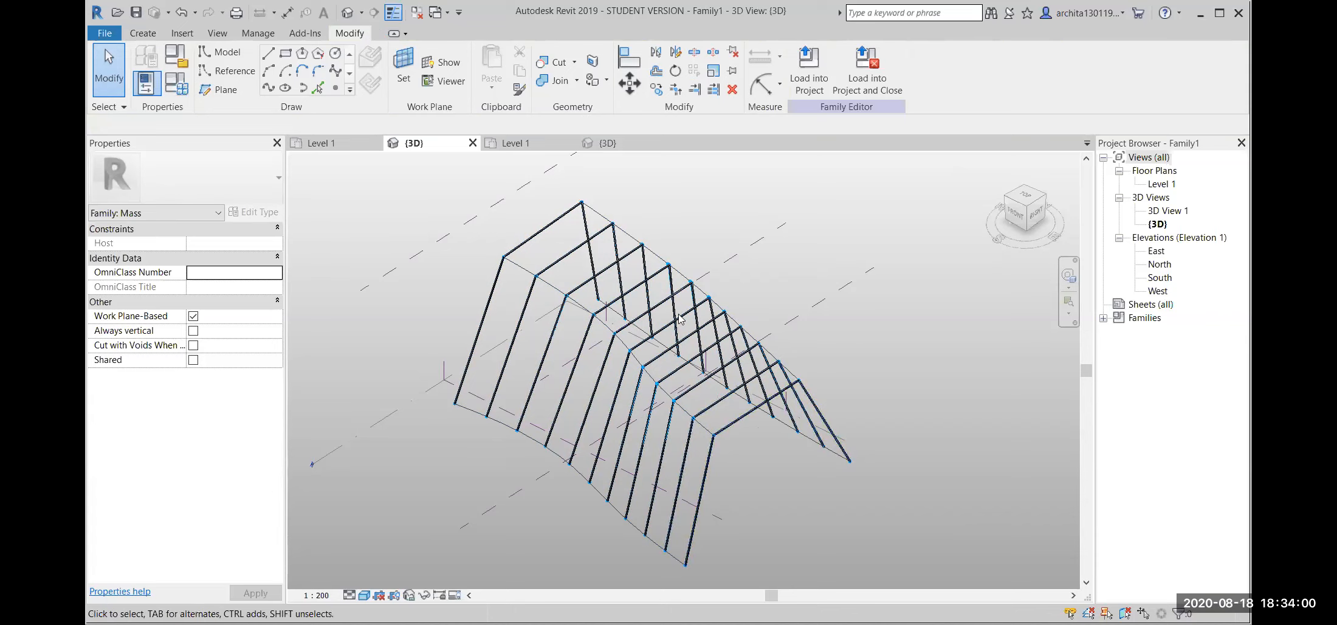
# Examine the repeated tubular frames along the mass from several angles.
pyautogui.scroll(2, 729, 422)
pyautogui.keyDown('shift'); pyautogui.moveTo(711, 438); pyautogui.dragTo(538, 334, button='middle'); pyautogui.keyUp('shift')
pyautogui.keyDown('shift'); pyautogui.moveTo(488, 412); pyautogui.dragTo(729, 422, button='middle'); pyautogui.keyUp('shift')
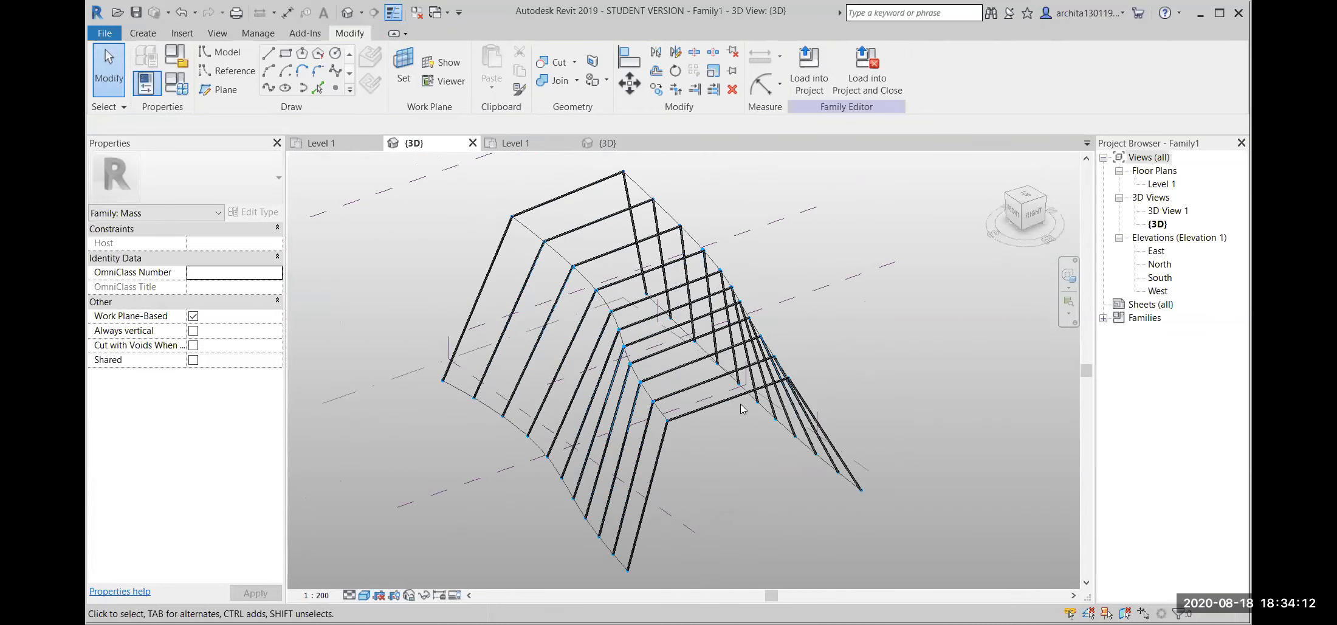
pyautogui.click(742, 408)
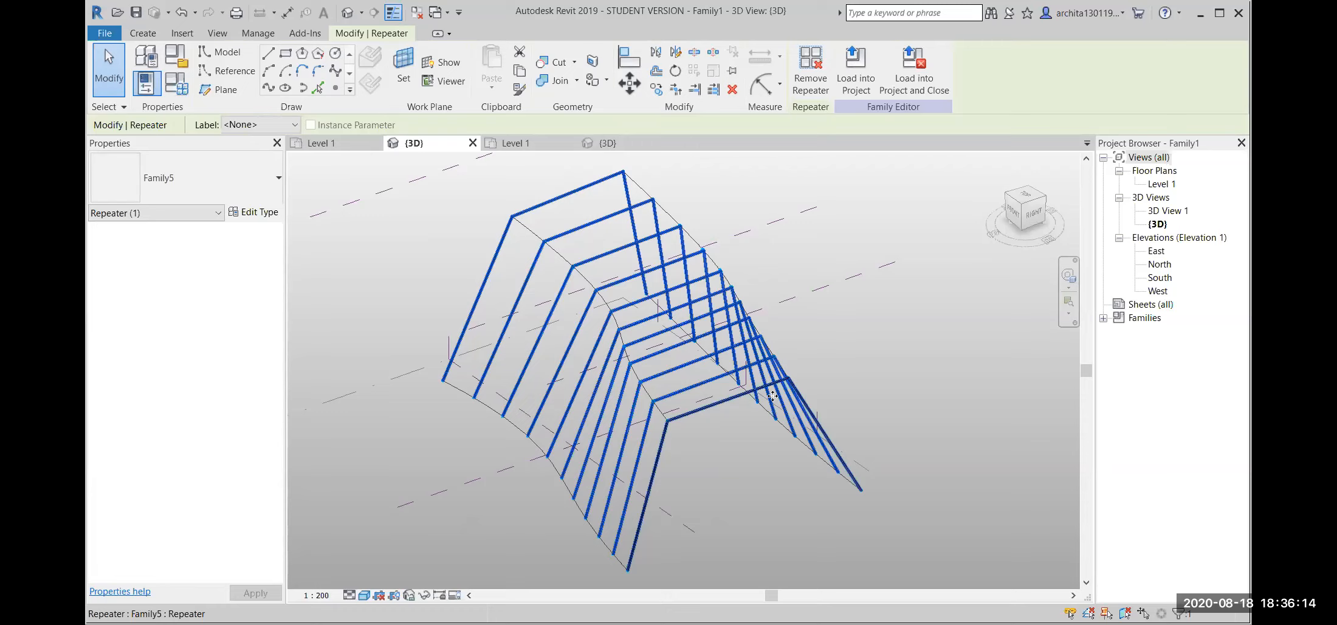
pyautogui.scroll(-2, 554, 309)
pyautogui.press('Escape')
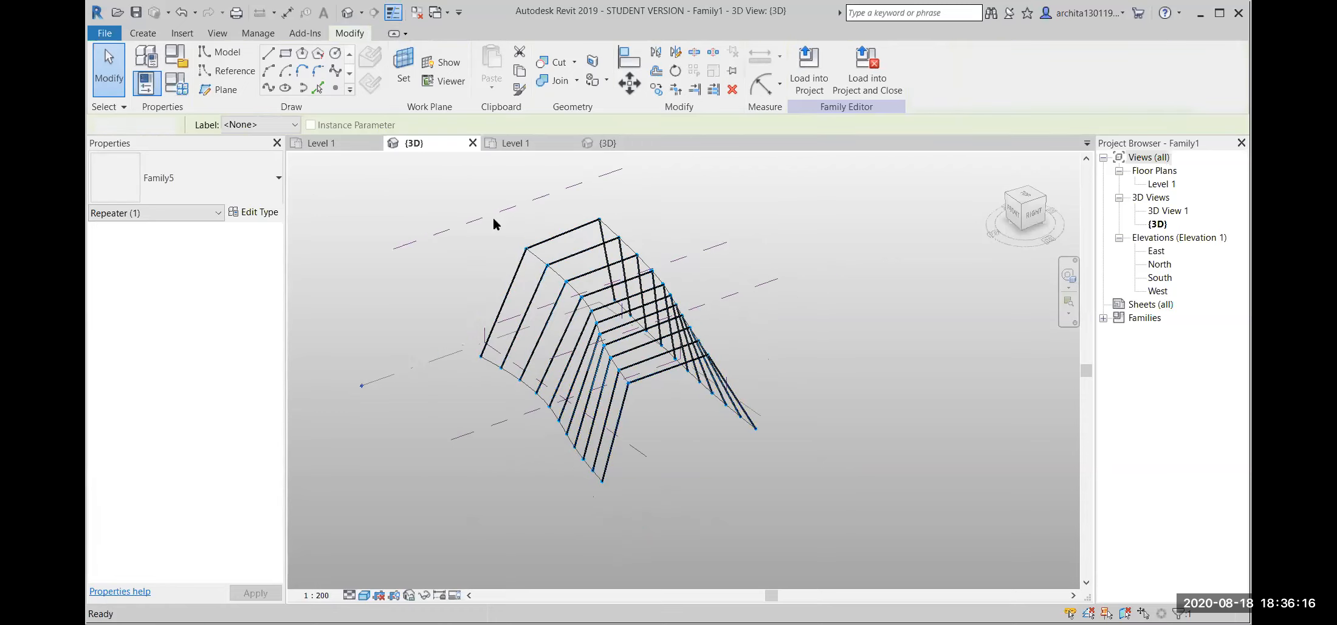
pyautogui.scroll(-1, 492, 237)
pyautogui.keyDown('shift'); pyautogui.moveTo(545, 375); pyautogui.dragTo(574, 325, button='middle'); pyautogui.keyUp('shift')
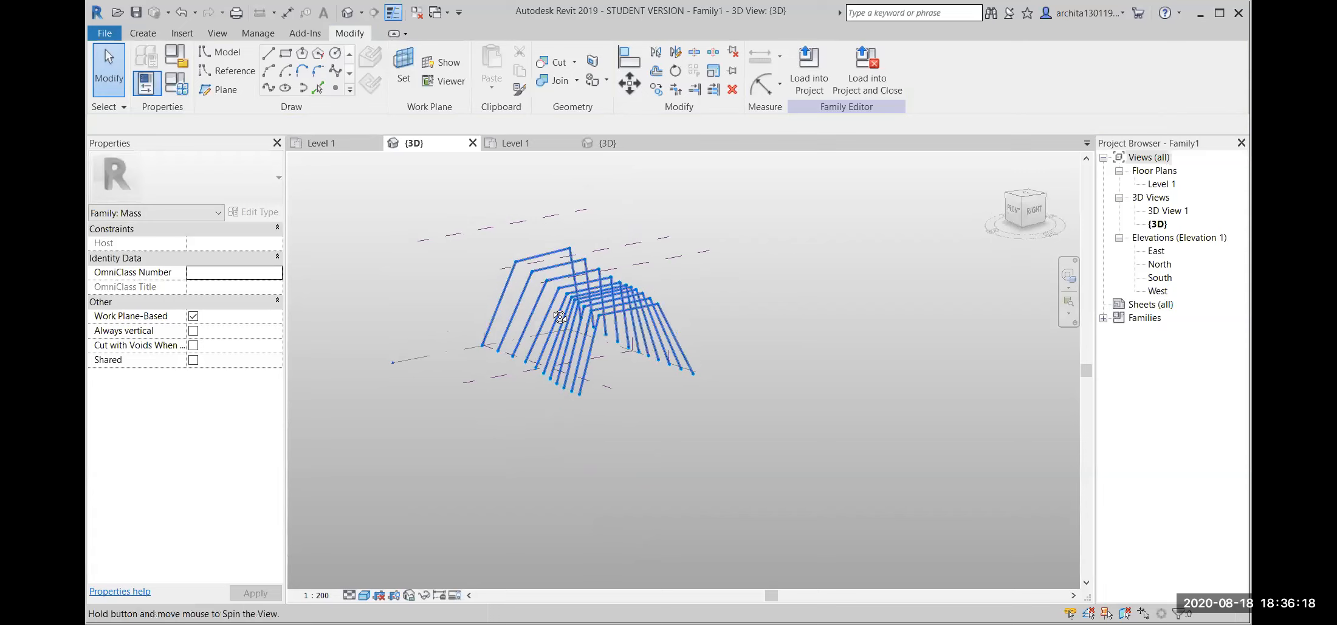
pyautogui.moveTo(491, 207); pyautogui.dragTo(691, 412)
pyautogui.scroll(2, 693, 327)
pyautogui.click(714, 318)
pyautogui.keyDown('shift'); pyautogui.moveTo(715, 317); pyautogui.dragTo(686, 476, button='middle'); pyautogui.keyUp('shift')
pyautogui.scroll(-2, 607, 330)
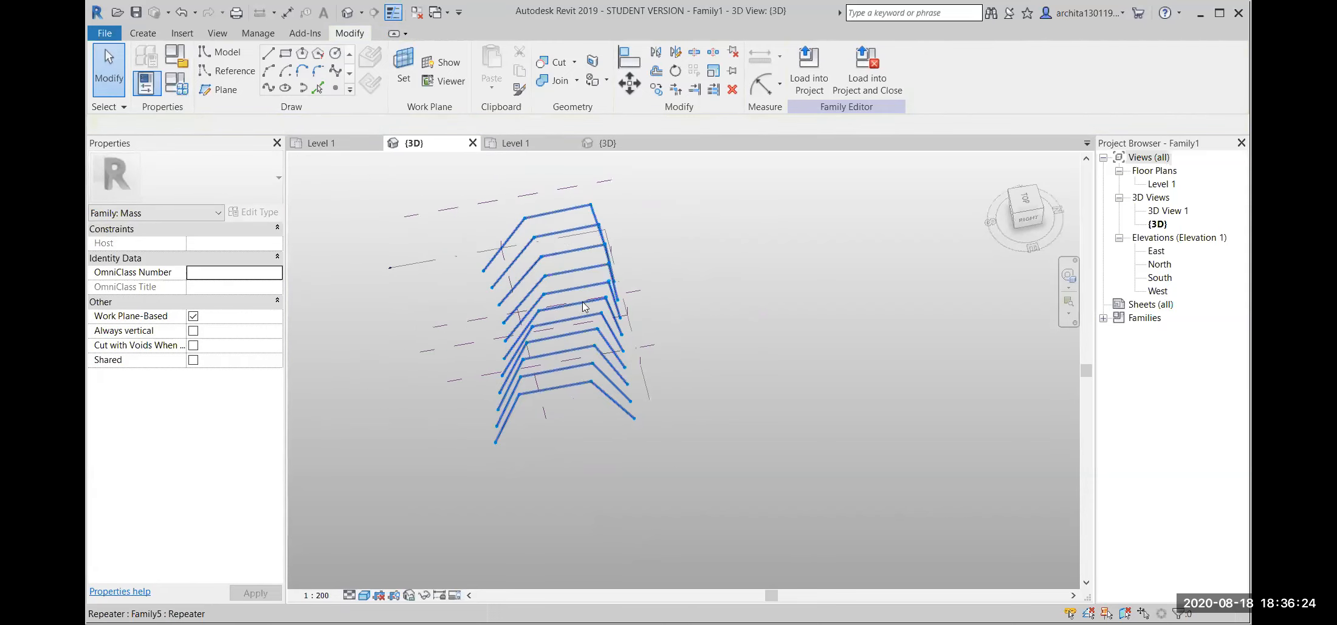
# Delete the frame repeater, then the mass form with its divided surfaces and remaining front frame, keeping only the reference planes.
pyautogui.click(561, 212)
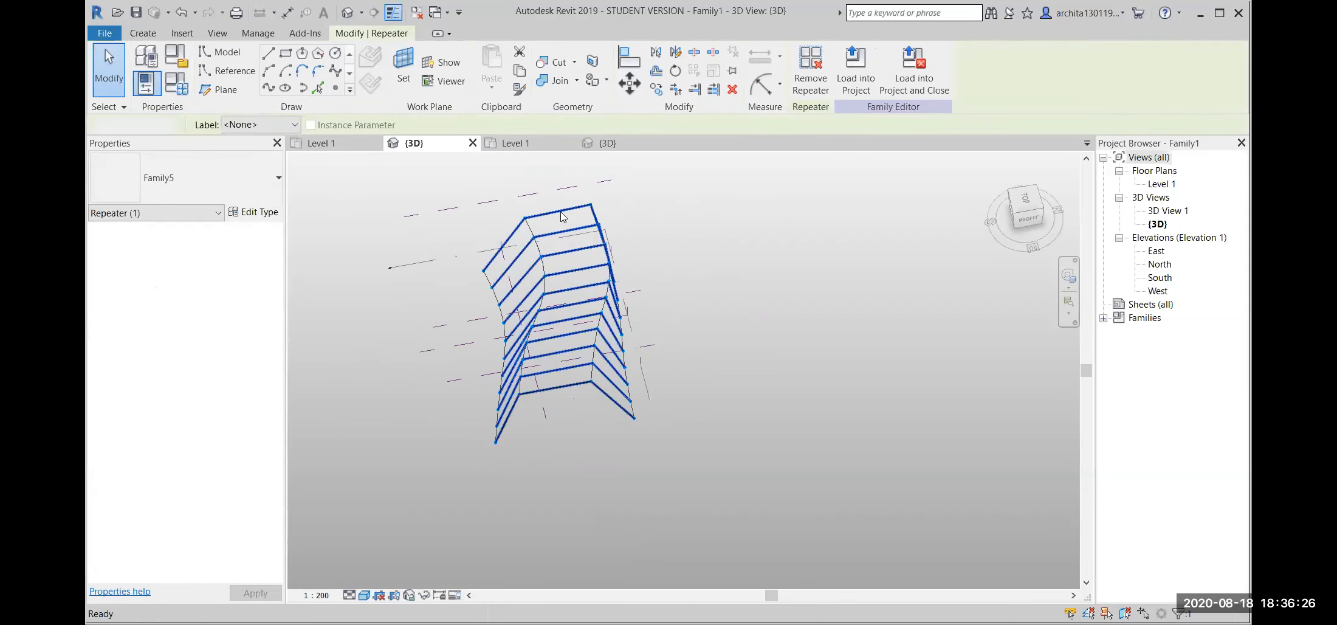
pyautogui.press('Delete')
pyautogui.click(561, 213)
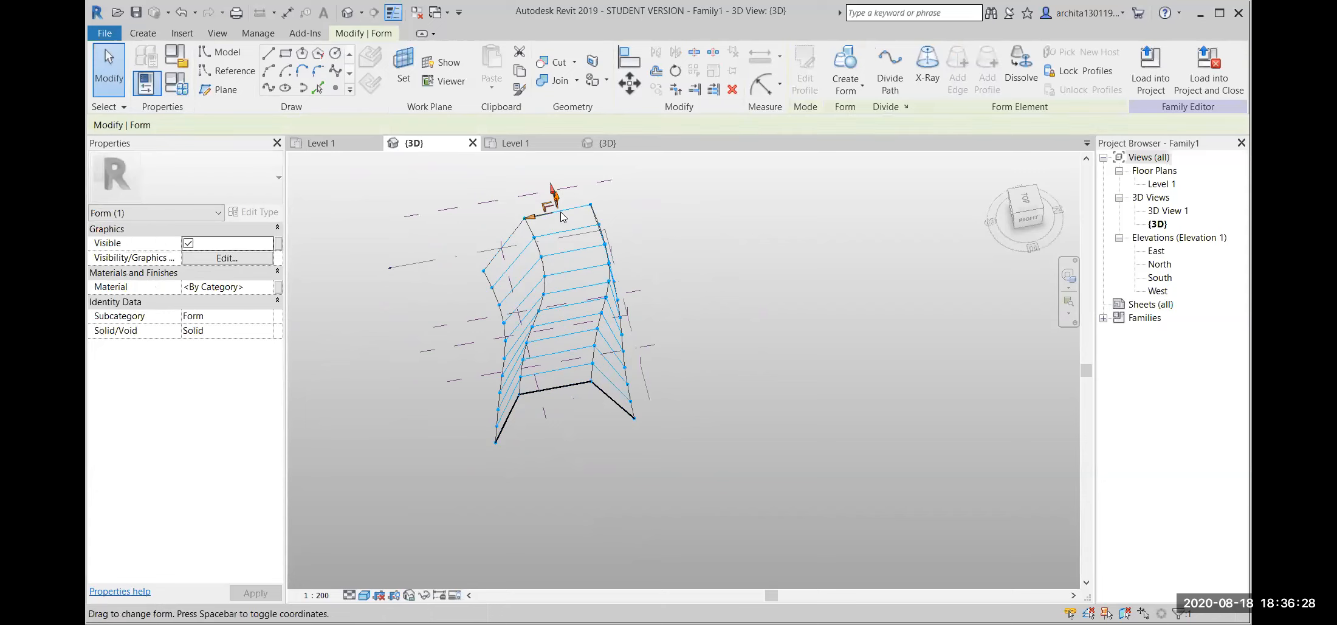
pyautogui.click(684, 299)
pyautogui.keyDown('shift'); pyautogui.moveTo(564, 417); pyautogui.dragTo(768, 379, button='middle'); pyautogui.keyUp('shift')
pyautogui.moveTo(707, 424); pyautogui.dragTo(653, 389)
pyautogui.press('Delete')
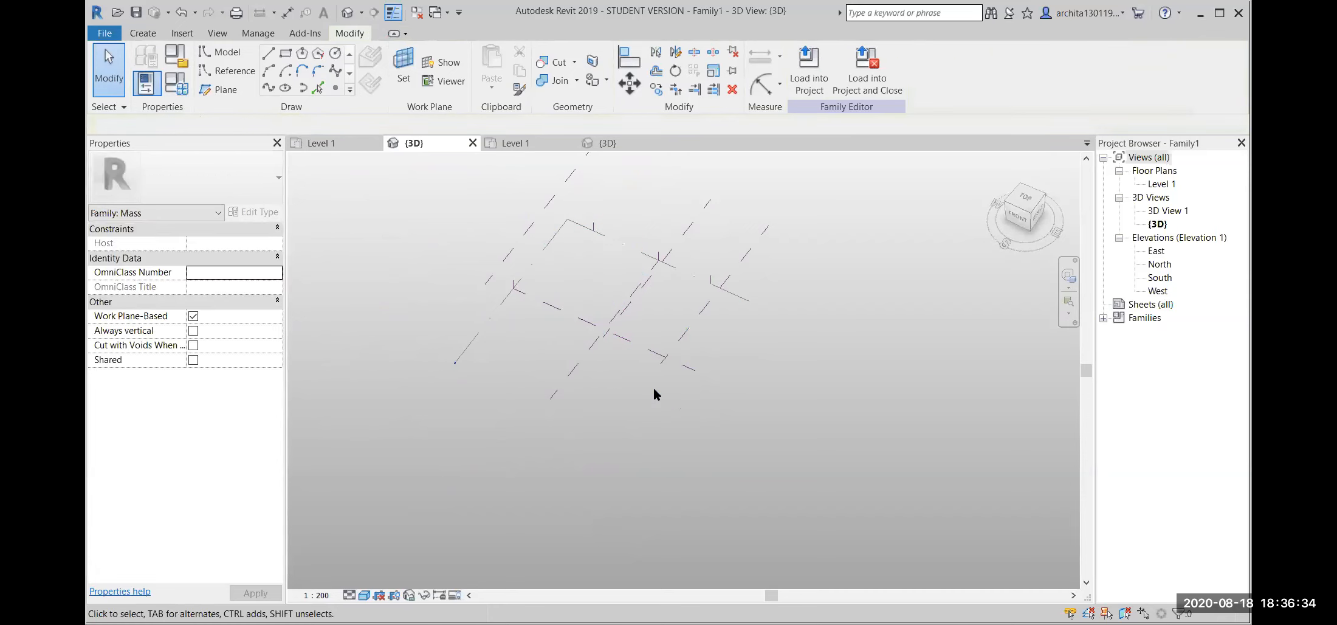
# Draw a three-point arch on the frontmost reference plane, facing it squarely from the Right view.
pyautogui.keyDown('shift'); pyautogui.moveTo(772, 298); pyautogui.dragTo(726, 282, button='middle'); pyautogui.keyUp('shift')
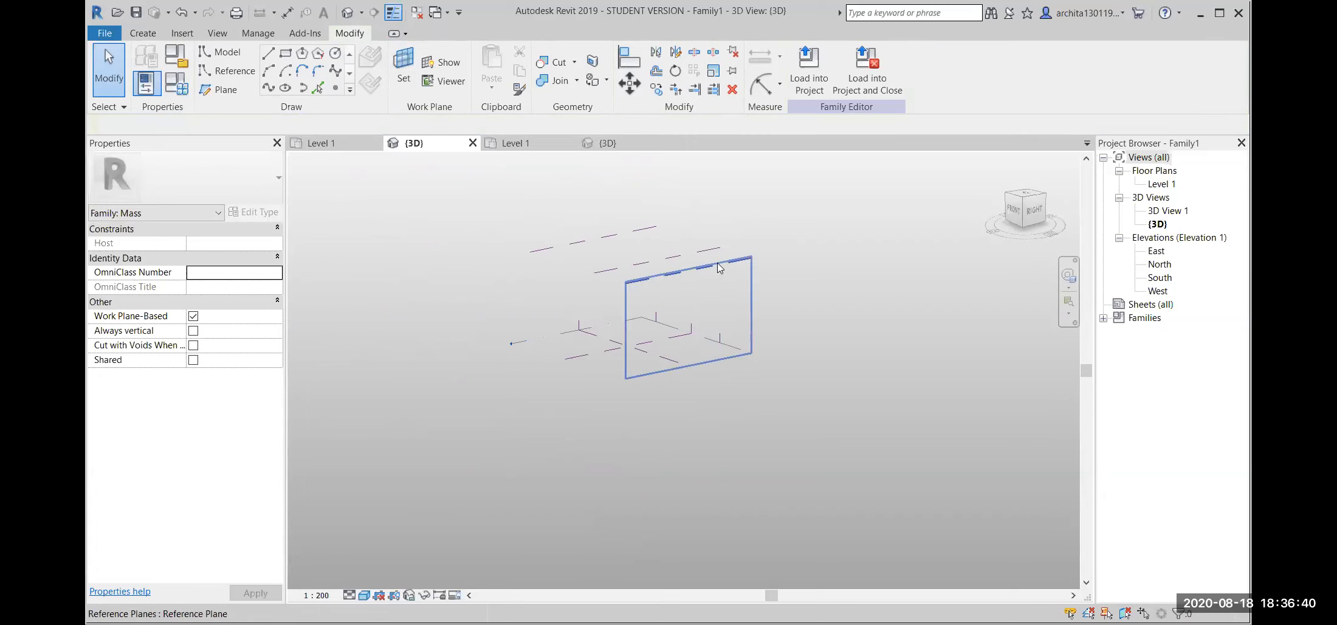
pyautogui.click(725, 268)
pyautogui.click(1039, 213)
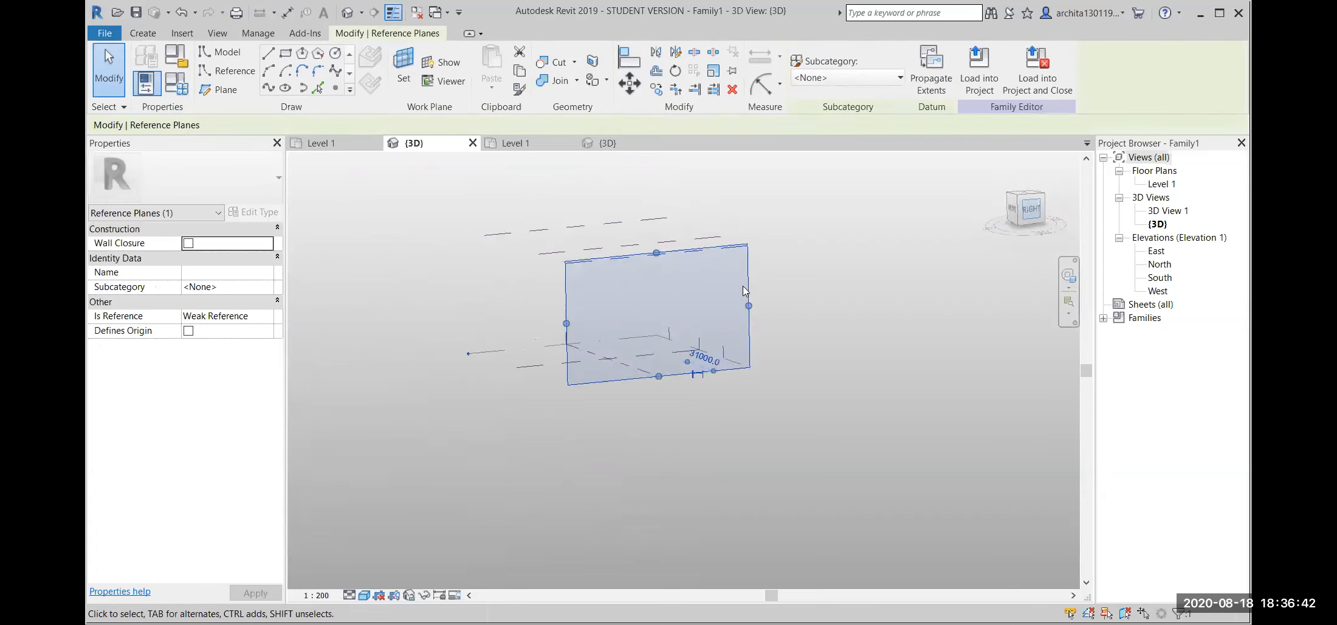
pyautogui.click(744, 345)
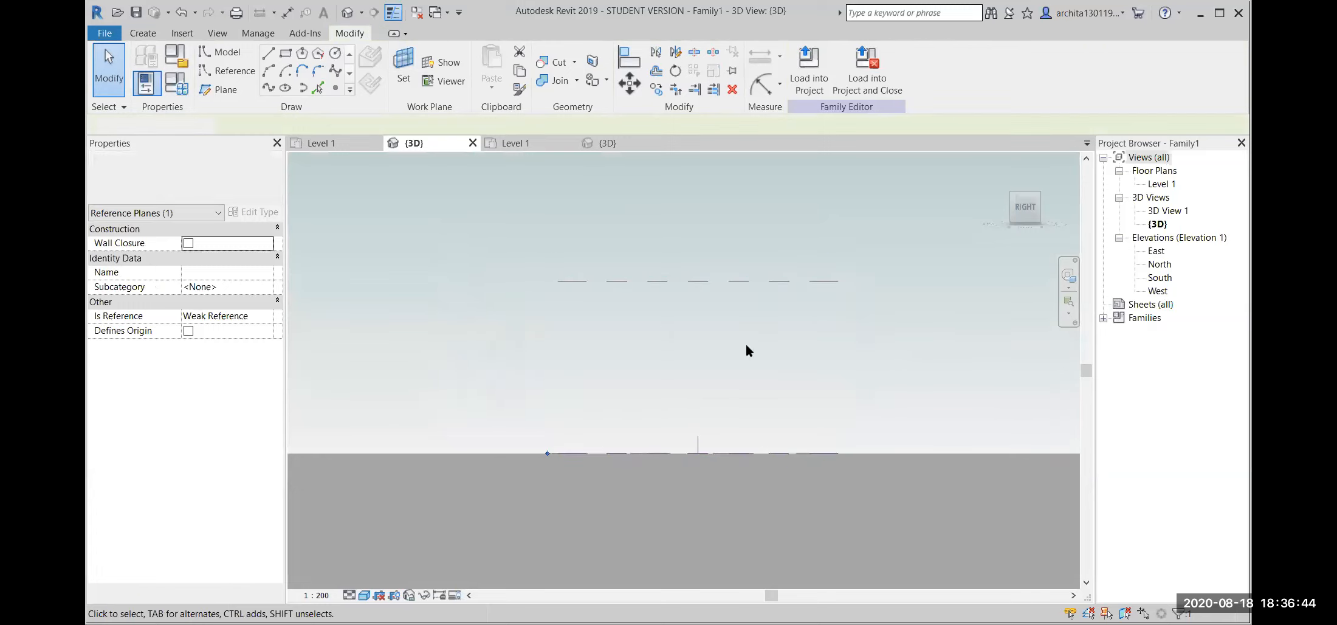
pyautogui.keyDown('shift'); pyautogui.moveTo(689, 289); pyautogui.dragTo(776, 430, button='middle'); pyautogui.keyUp('shift')
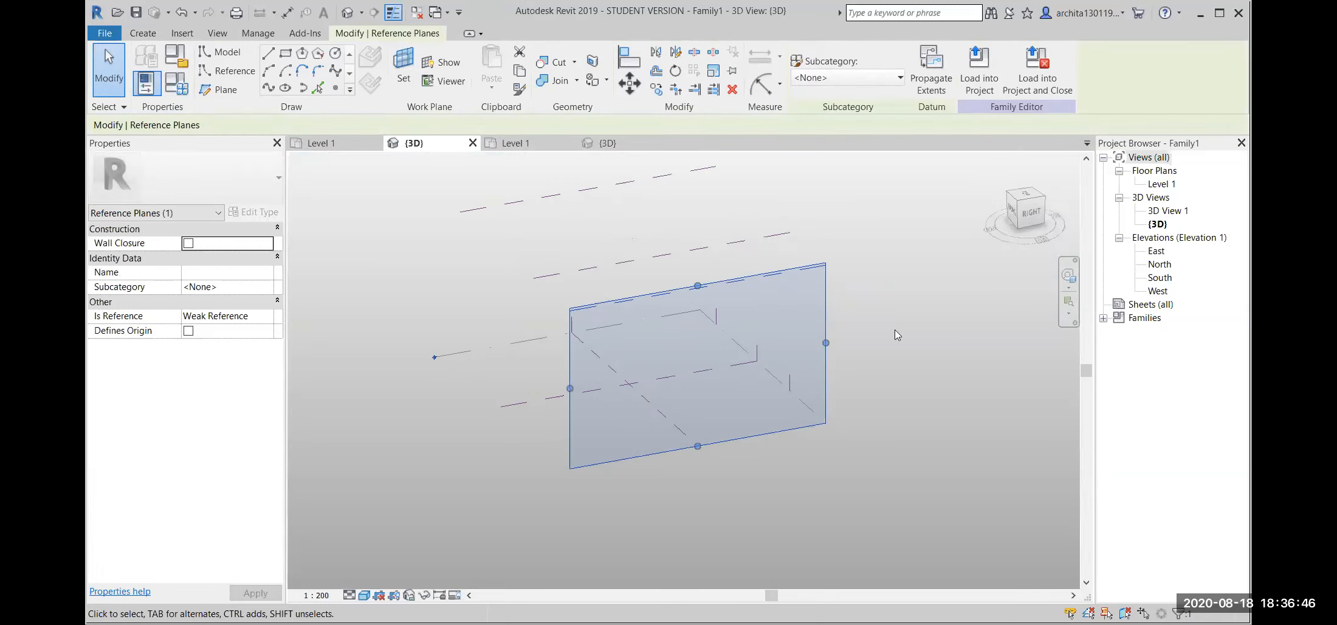
pyautogui.click(1031, 212)
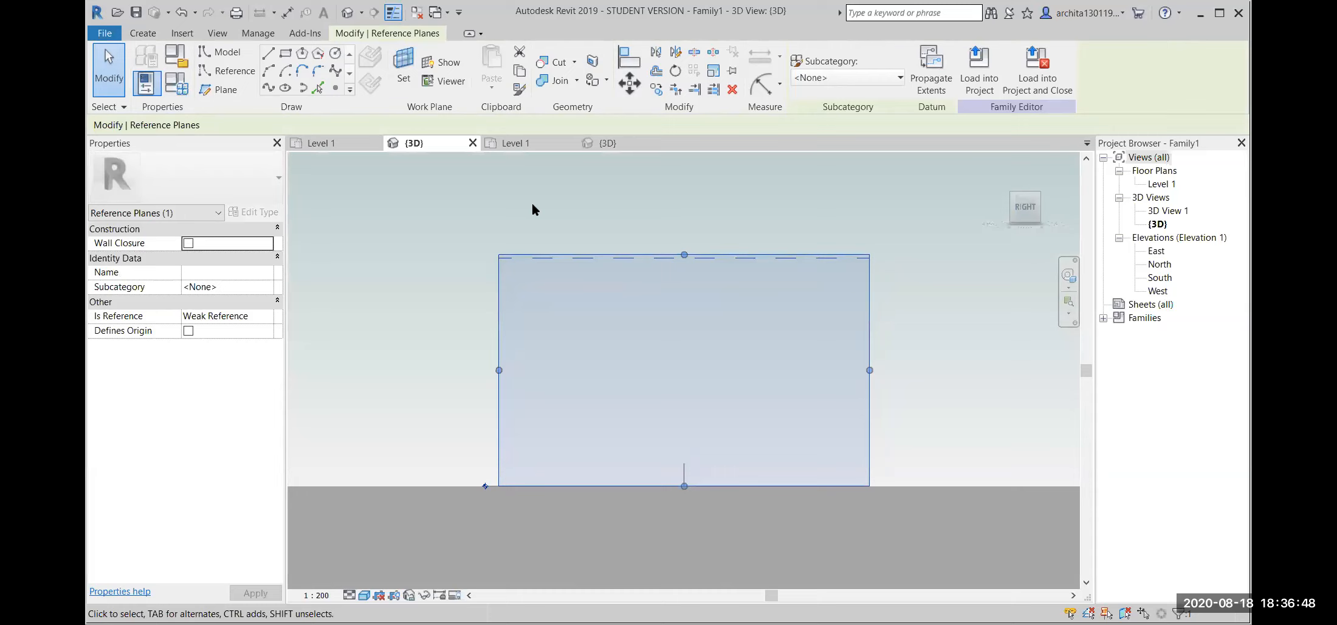
pyautogui.click(269, 71)
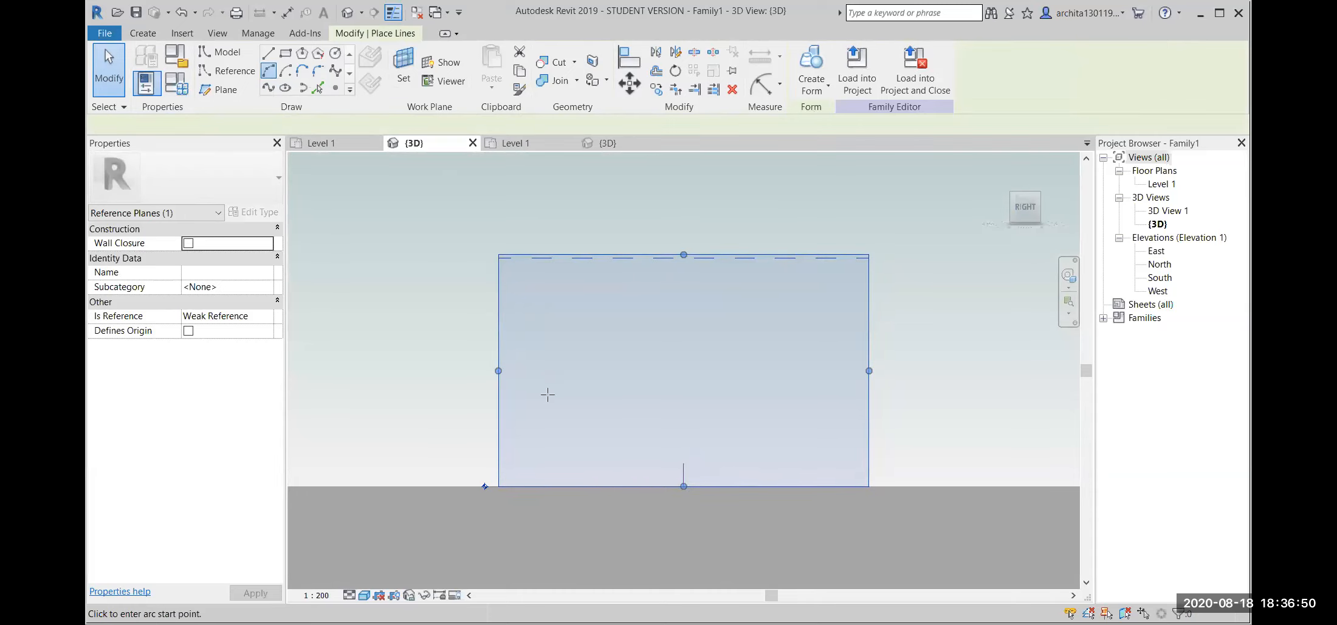
pyautogui.click(557, 465)
pyautogui.click(838, 465)
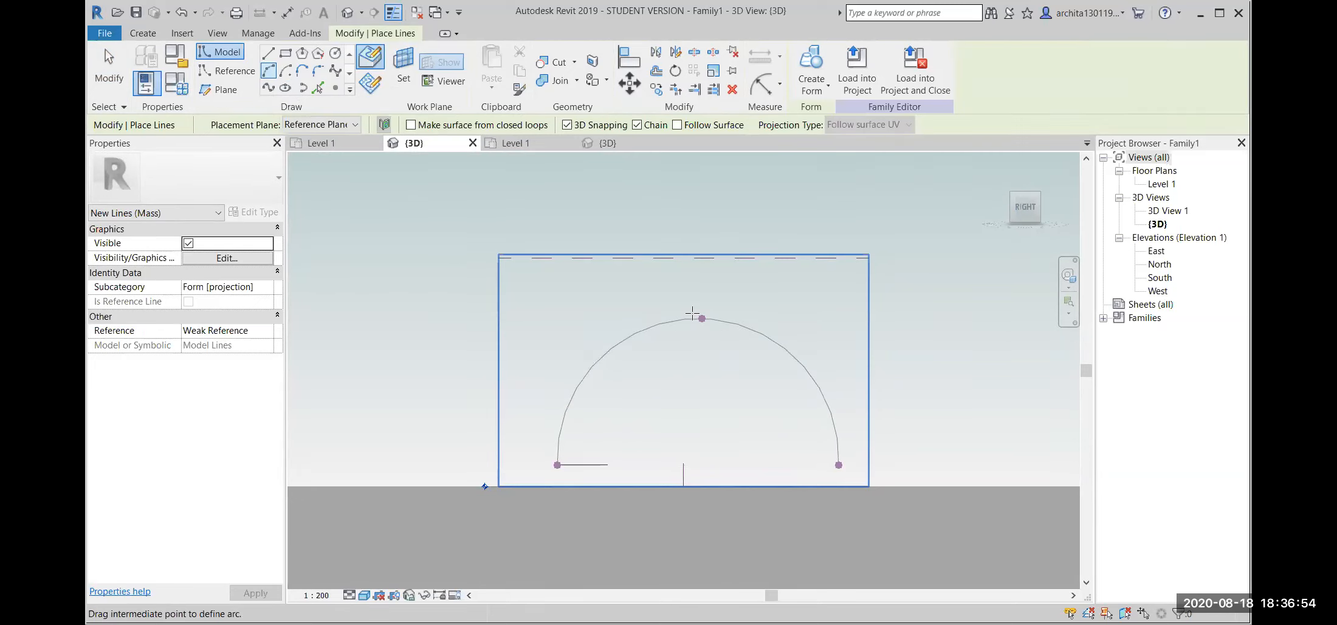
pyautogui.click(696, 313)
pyautogui.keyDown('shift'); pyautogui.moveTo(701, 296); pyautogui.dragTo(799, 447, button='middle'); pyautogui.keyUp('shift')
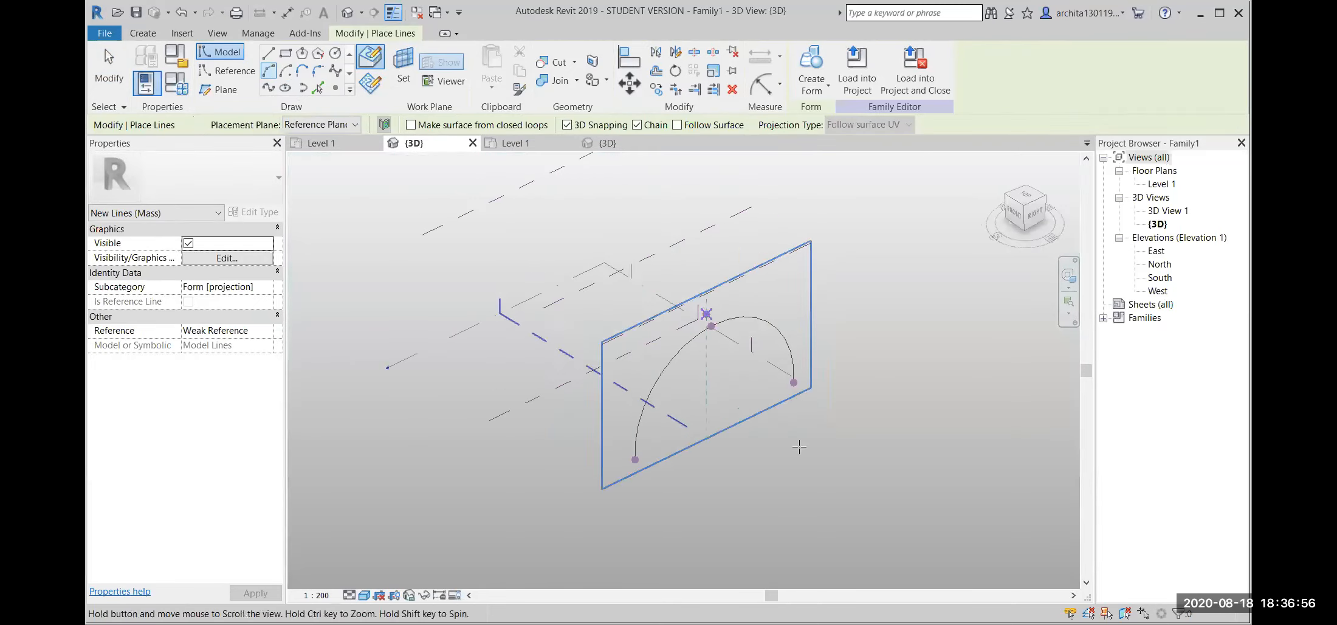
pyautogui.press('Escape')
pyautogui.press('Escape')
# Draw a second three-point arch on the reference plane just behind the first arch.
pyautogui.click(648, 260)
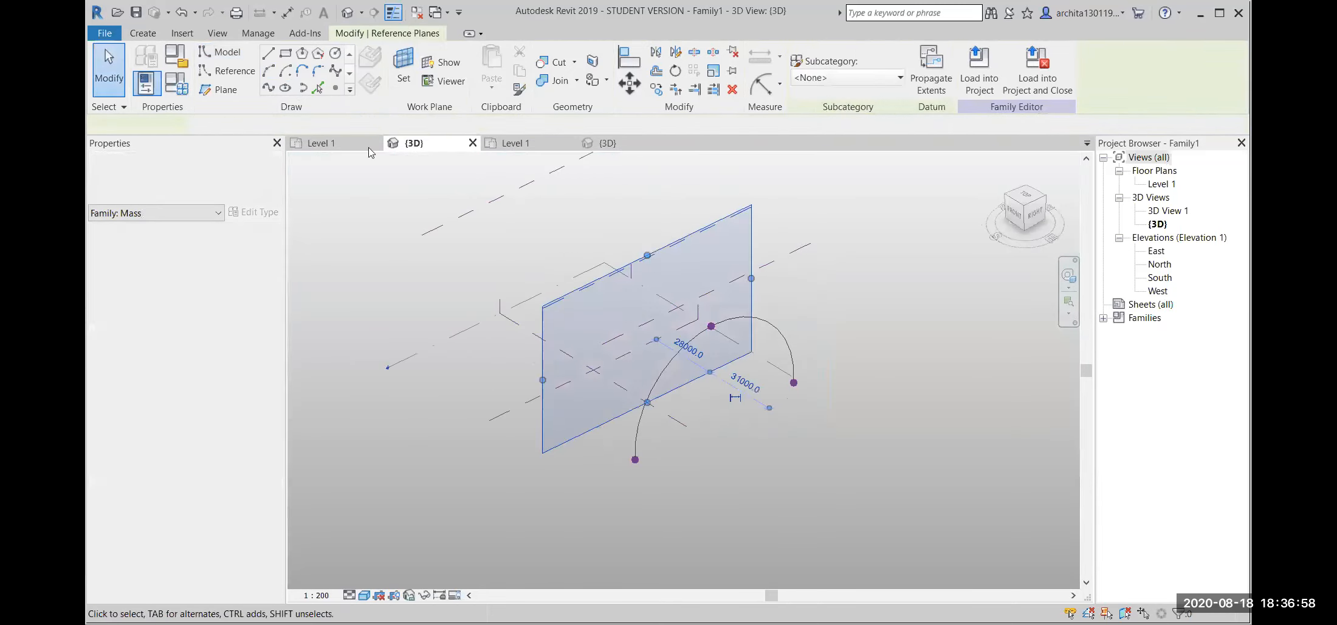
pyautogui.click(268, 71)
pyautogui.click(613, 402)
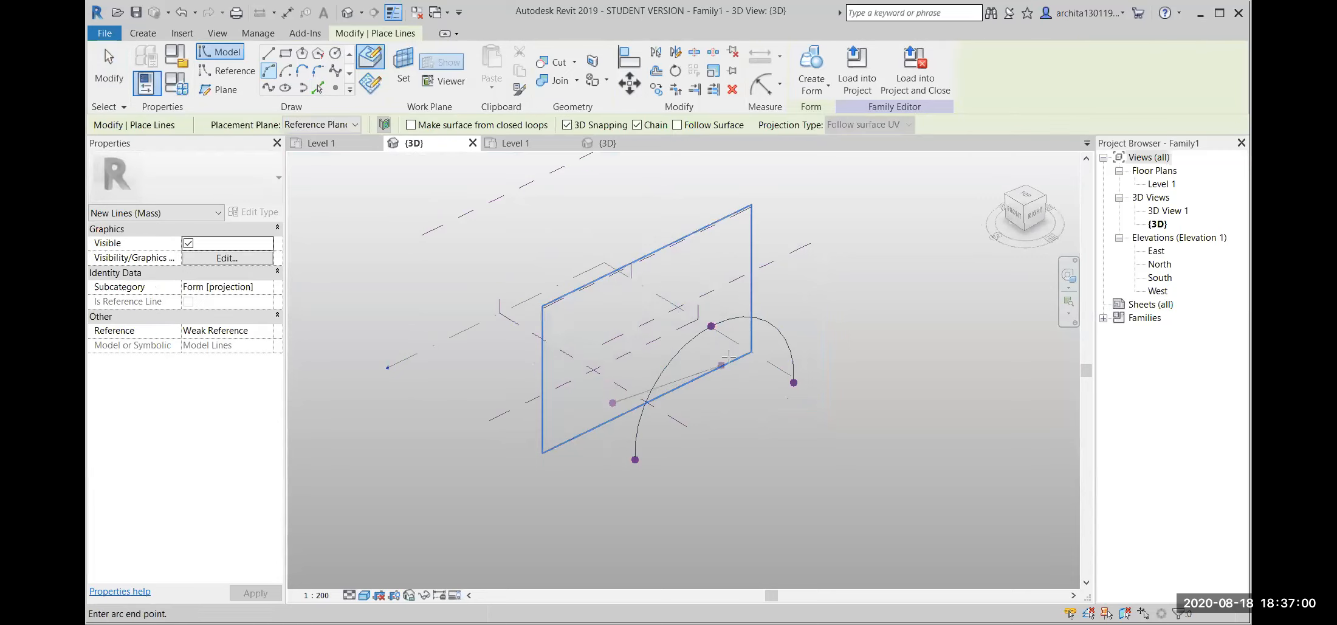
pyautogui.click(727, 348)
pyautogui.click(654, 286)
pyautogui.press('Escape')
pyautogui.press('Escape')
# Draw a third three-point arch on the Center (Left/Right) reference plane, behind the second arch.
pyautogui.click(582, 370)
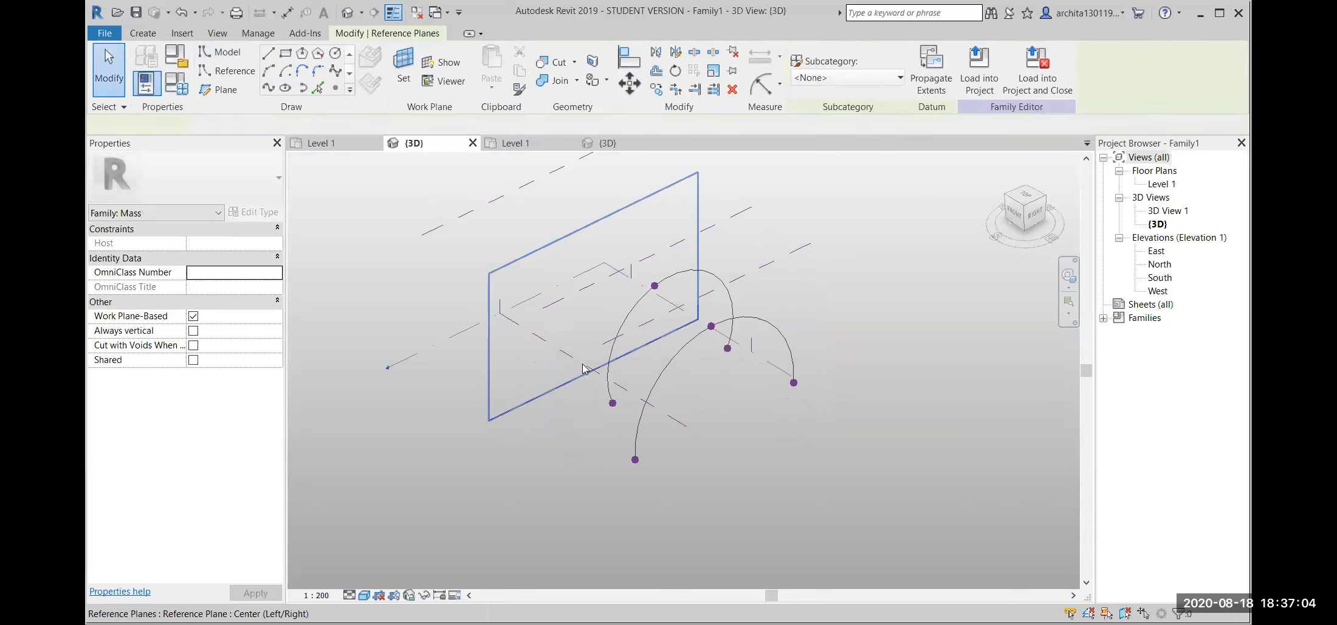
pyautogui.keyDown('shift'); pyautogui.moveTo(583, 366); pyautogui.dragTo(572, 342, button='middle'); pyautogui.keyUp('shift')
pyautogui.scroll(2, 563, 250)
pyautogui.scroll(-1, 563, 250)
pyautogui.moveTo(563, 250); pyautogui.dragTo(512, 315, button='middle')
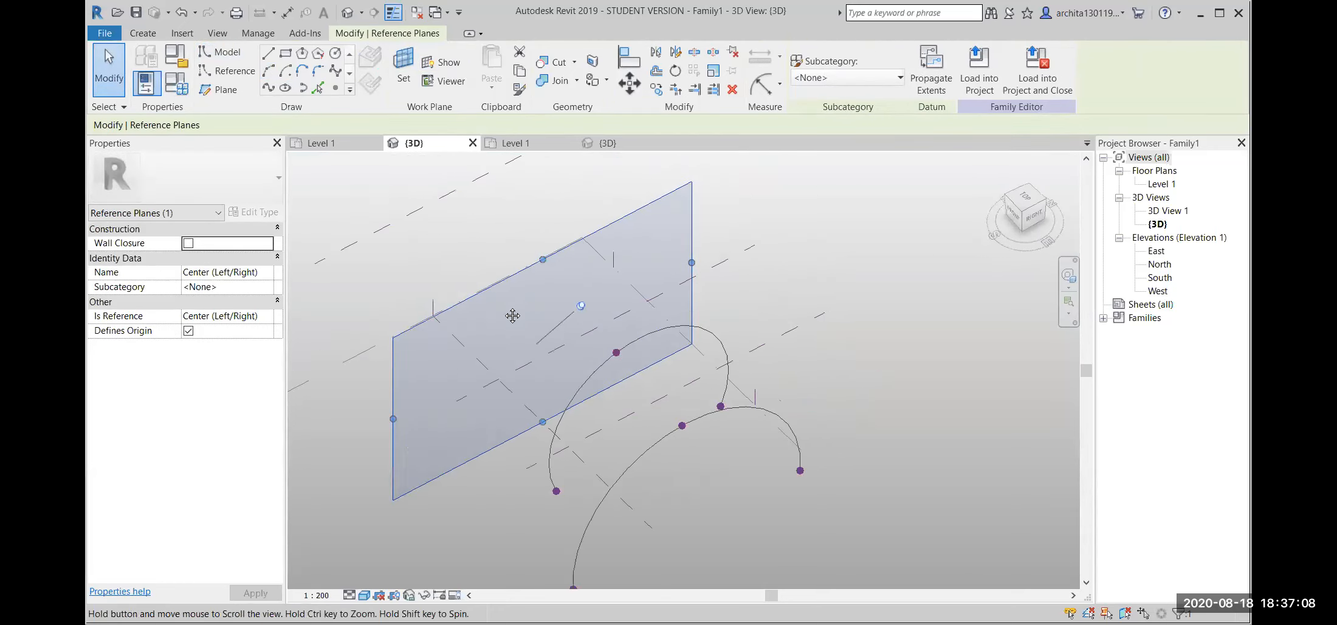
pyautogui.click(271, 74)
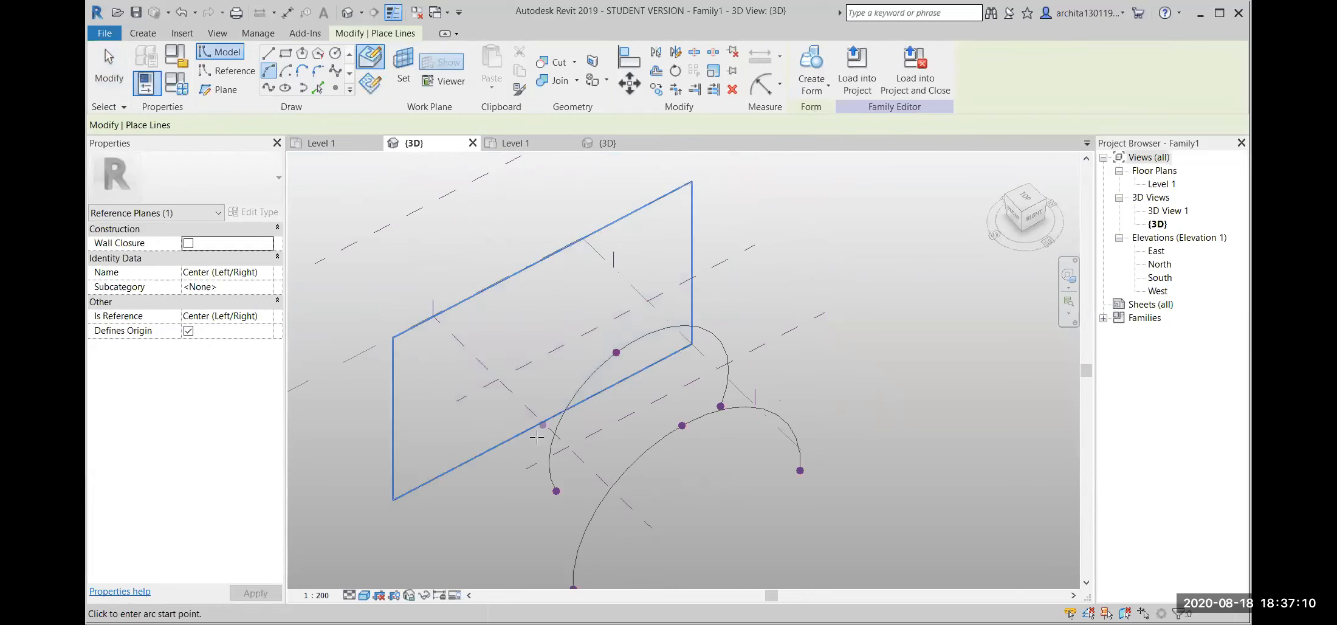
pyautogui.click(487, 426)
pyautogui.click(668, 342)
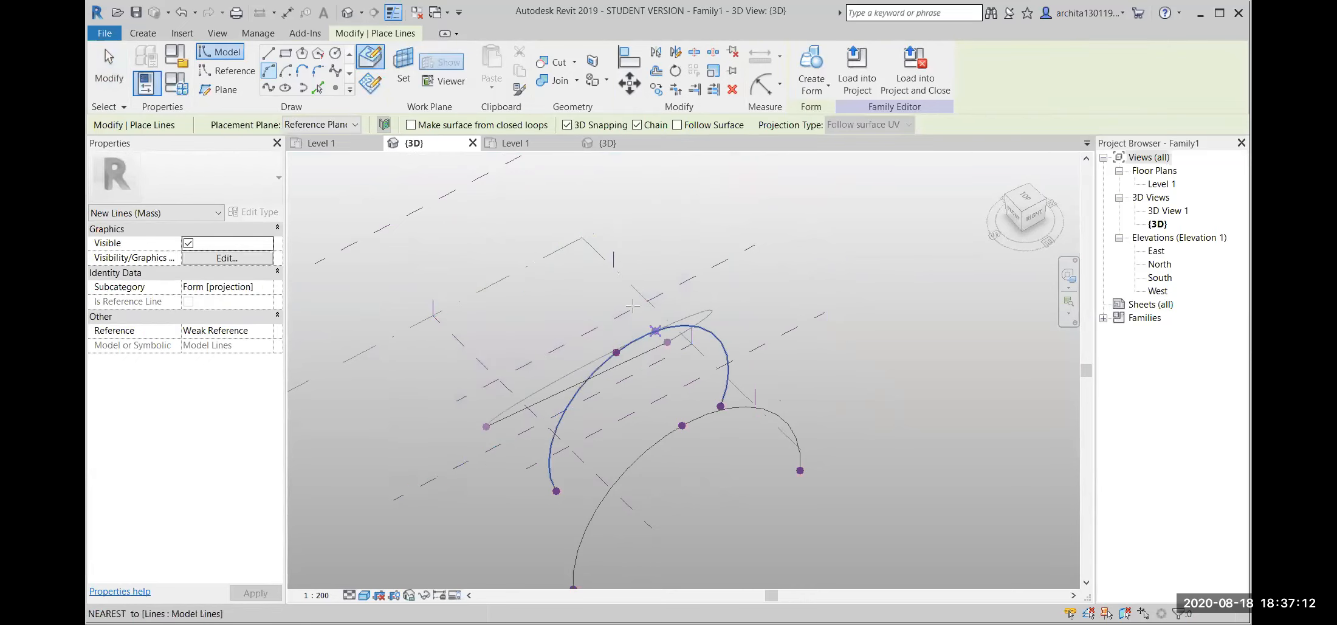
pyautogui.click(582, 280)
pyautogui.scroll(-1, 787, 432)
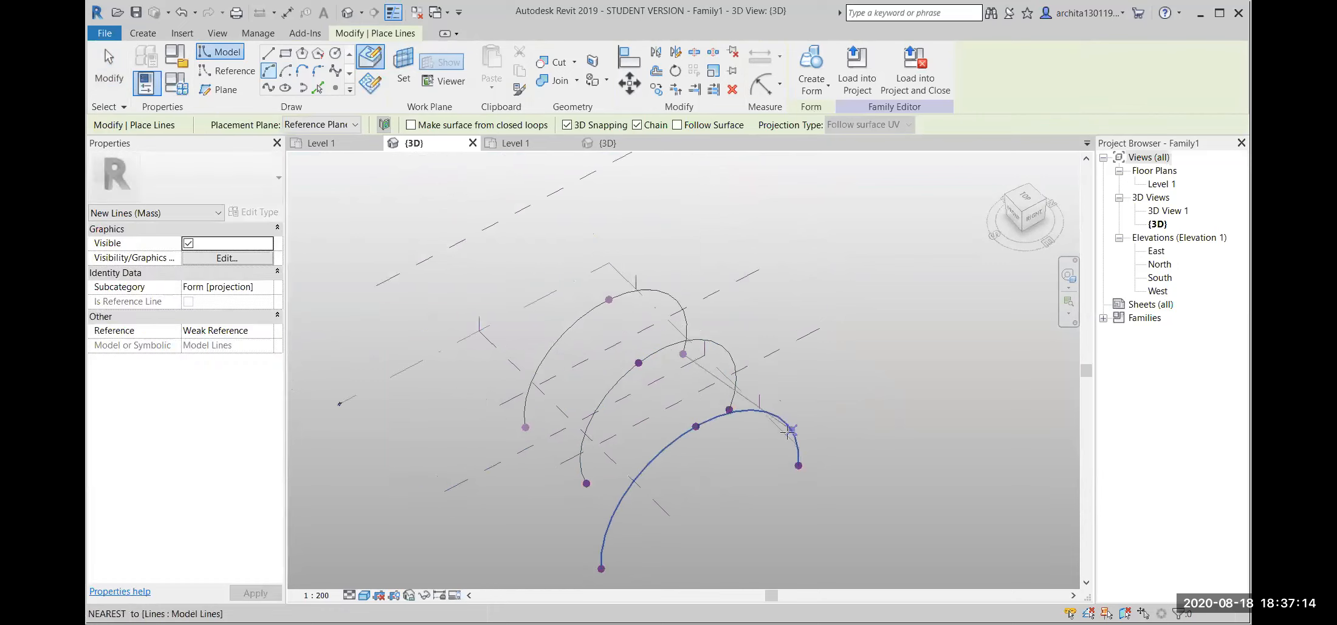
pyautogui.scroll(-2, 787, 432)
pyautogui.press('Escape')
pyautogui.press('Escape')
# Draw a fourth three-point arch on the rearmost reference plane, with a radius of about 29200 and an angle of about 233°.
pyautogui.click(628, 277)
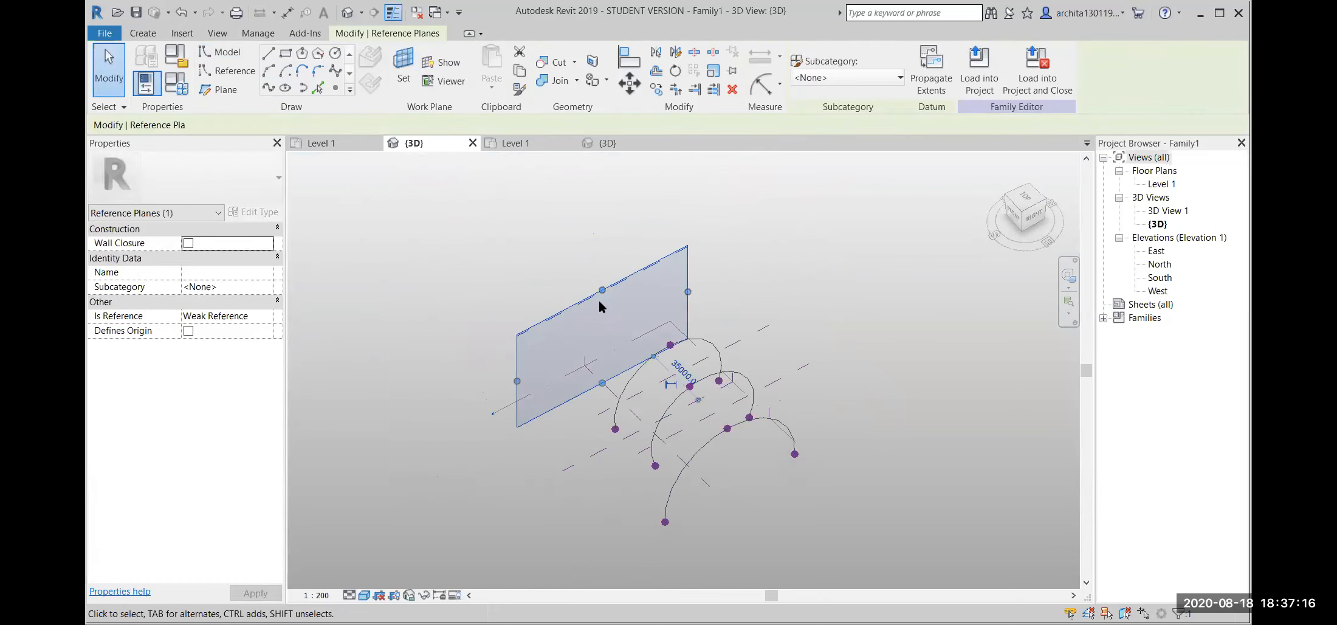
pyautogui.scroll(2, 599, 302)
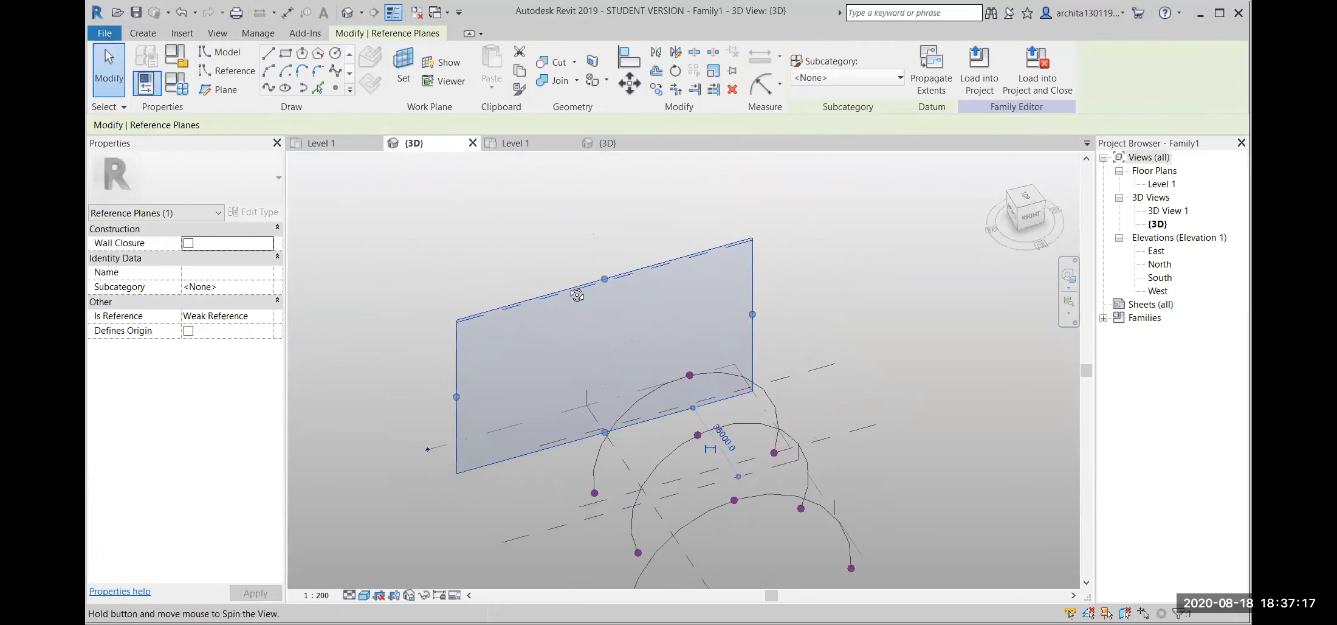
pyautogui.click(271, 71)
pyautogui.click(572, 412)
pyautogui.click(714, 344)
pyautogui.click(624, 306)
pyautogui.press('Escape')
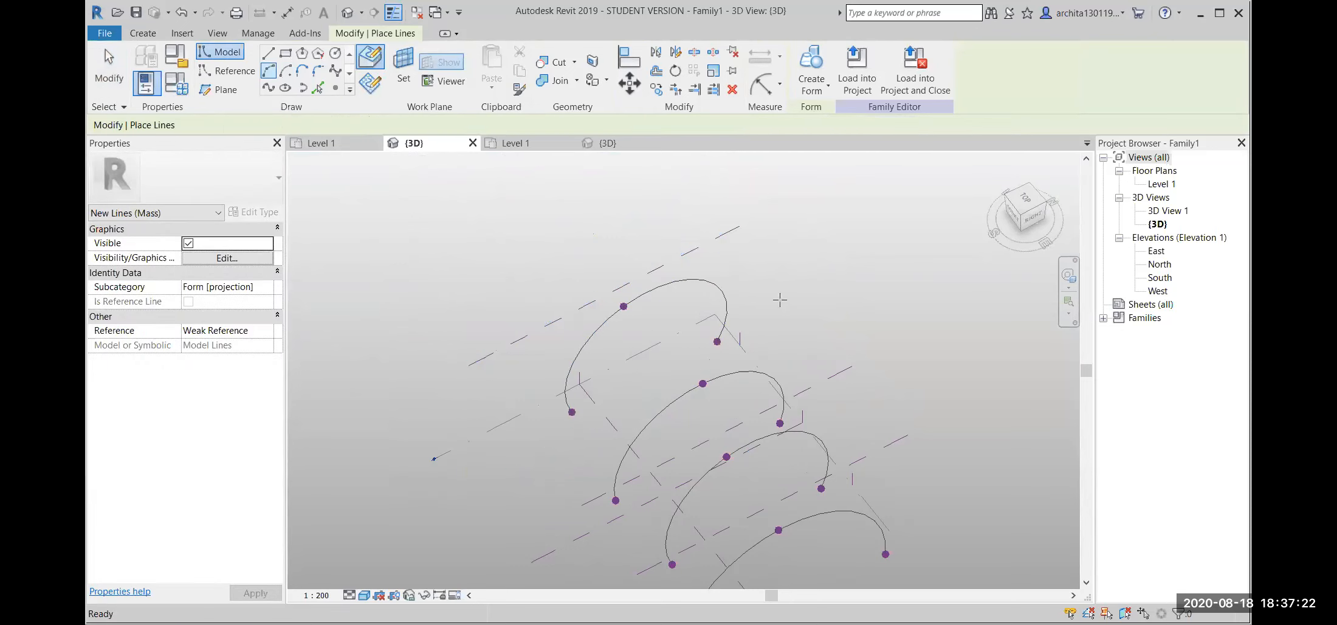
pyautogui.scroll(-1, 780, 300)
# Create a lofted form through all four arches.
pyautogui.keyDown('shift'); pyautogui.moveTo(734, 412); pyautogui.dragTo(848, 356, button='middle'); pyautogui.keyUp('shift')
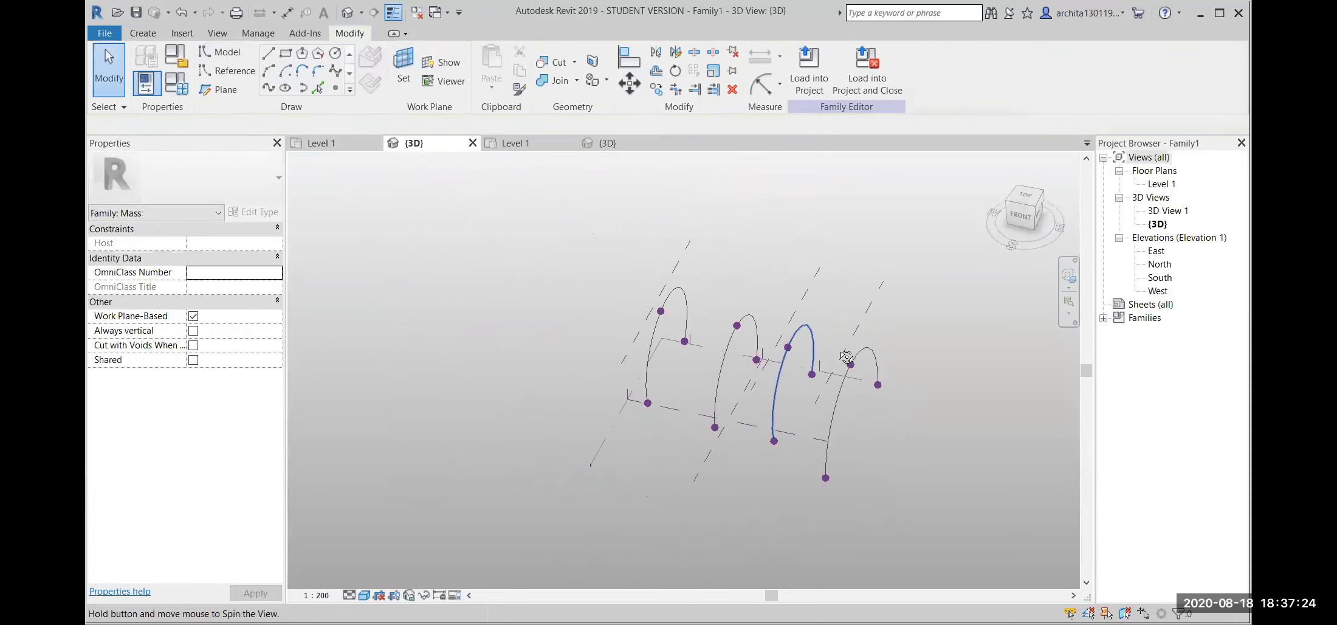
pyautogui.click(682, 318)
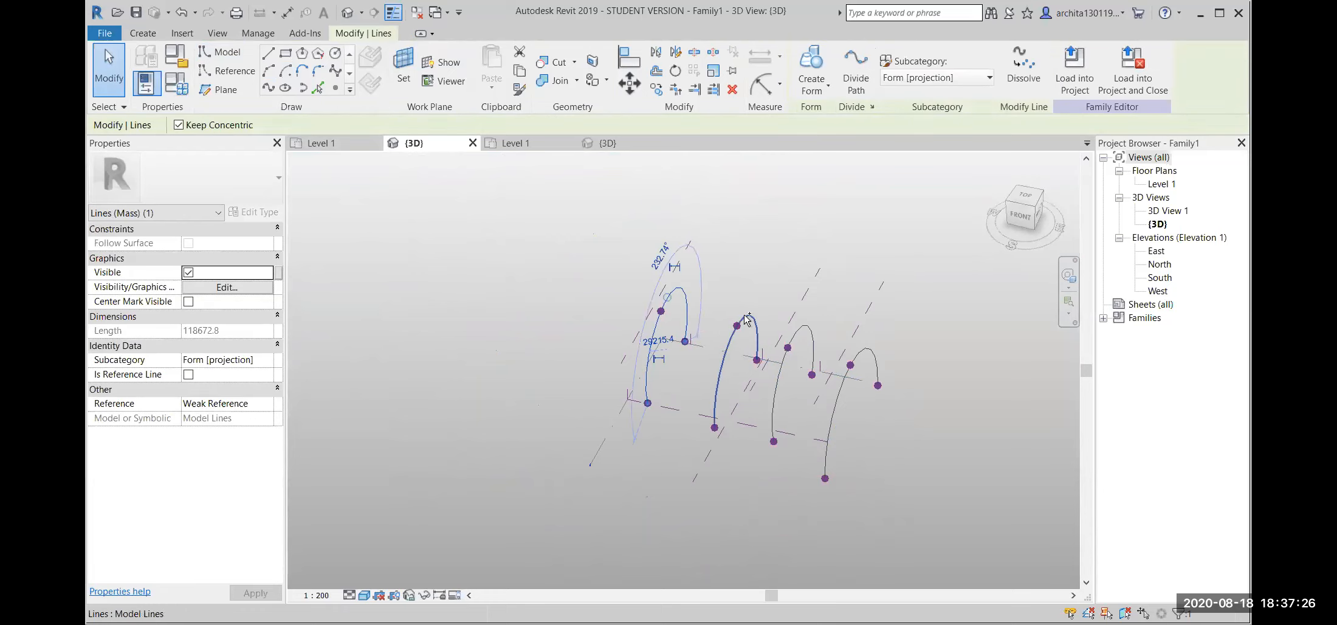
pyautogui.keyDown('ctrl'); pyautogui.click(746, 319); pyautogui.keyUp('ctrl')
pyautogui.keyDown('ctrl'); pyautogui.click(800, 329); pyautogui.keyUp('ctrl')
pyautogui.keyDown('ctrl'); pyautogui.click(856, 351); pyautogui.keyUp('ctrl')
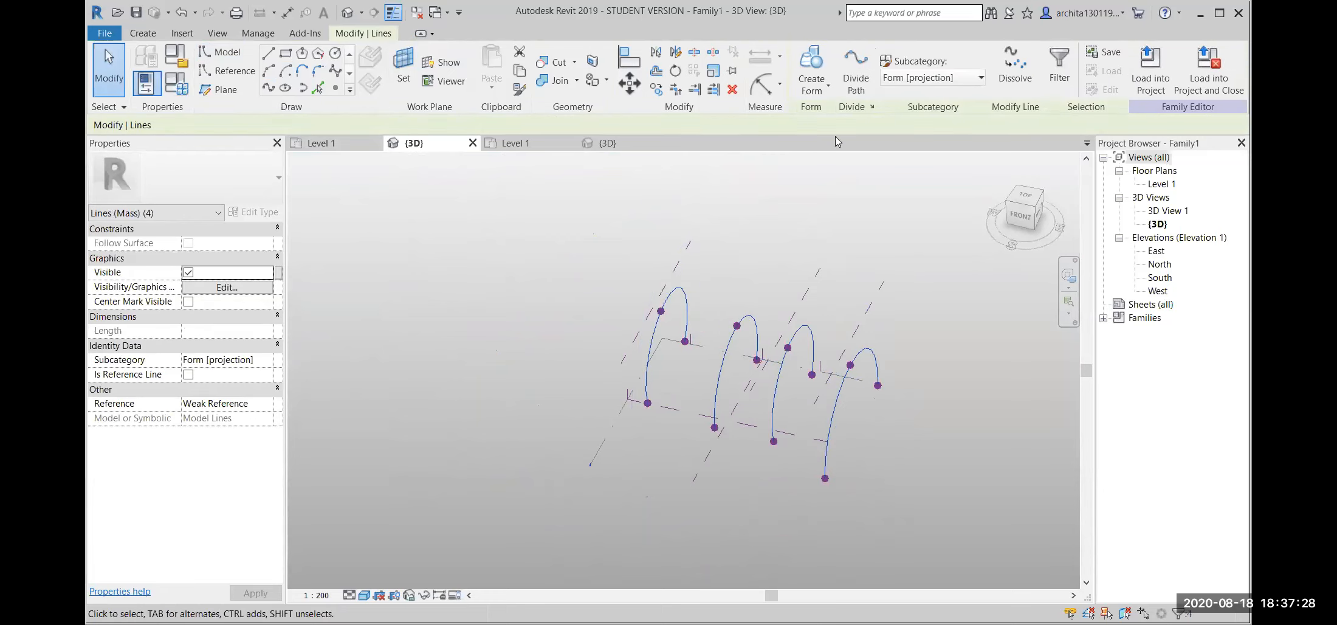
pyautogui.click(811, 61)
pyautogui.keyDown('shift'); pyautogui.moveTo(918, 442); pyautogui.dragTo(838, 386, button='middle'); pyautogui.keyUp('shift')
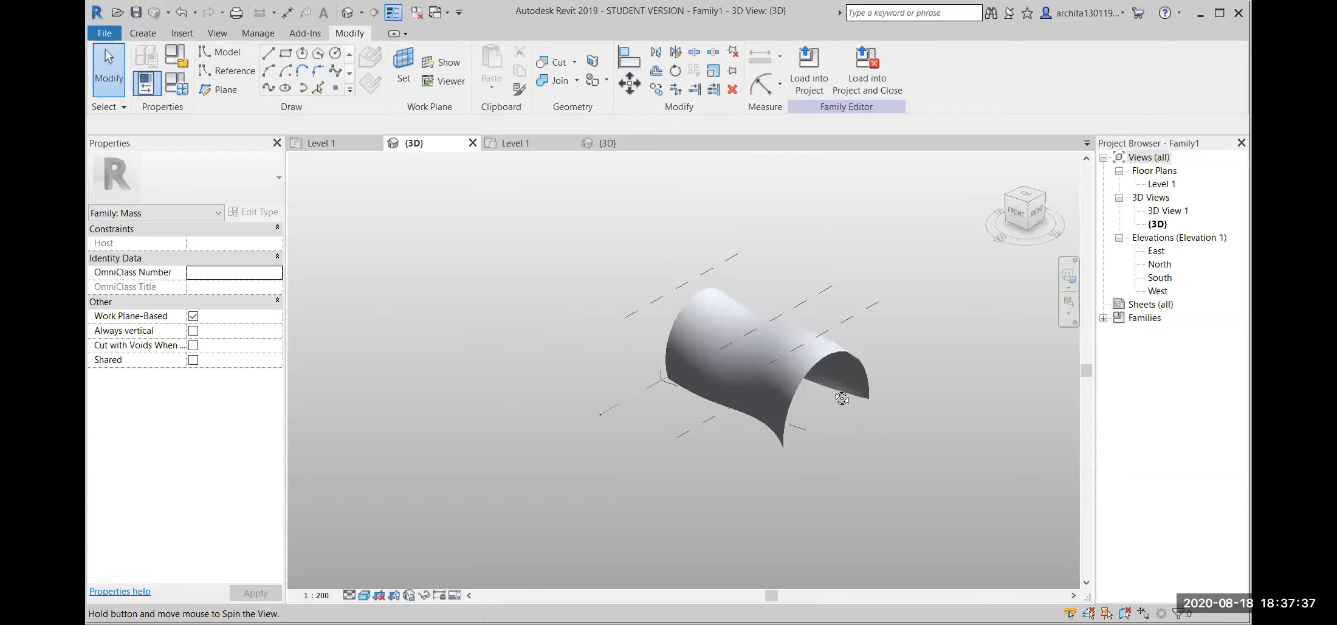
# Divide the vaulted form's surface into a UV grid with 10 divisions in each direction.
pyautogui.click(832, 345)
pyautogui.click(890, 67)
pyautogui.keyDown('shift'); pyautogui.moveTo(831, 402); pyautogui.dragTo(790, 400, button='middle'); pyautogui.keyUp('shift')
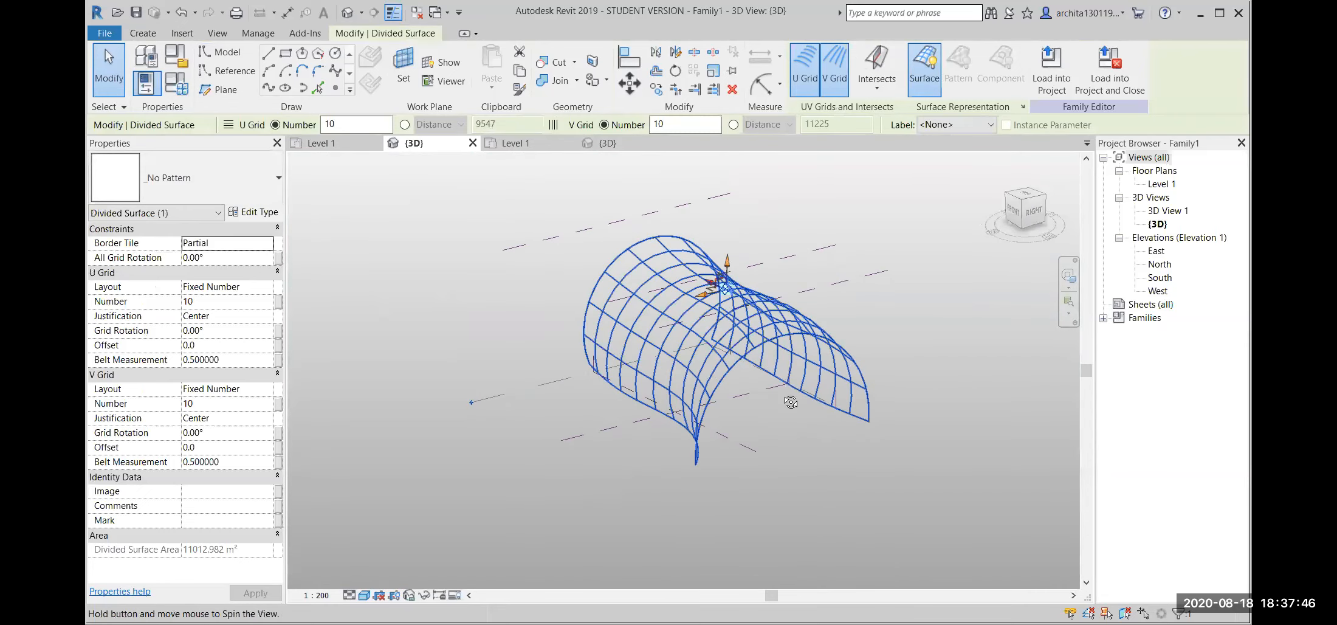
pyautogui.click(837, 476)
# Examine the divided vault's grid and the form's front arch edge from several angles.
pyautogui.keyDown('shift'); pyautogui.moveTo(744, 496); pyautogui.dragTo(803, 518, button='middle'); pyautogui.keyUp('shift')
pyautogui.scroll(2, 760, 336)
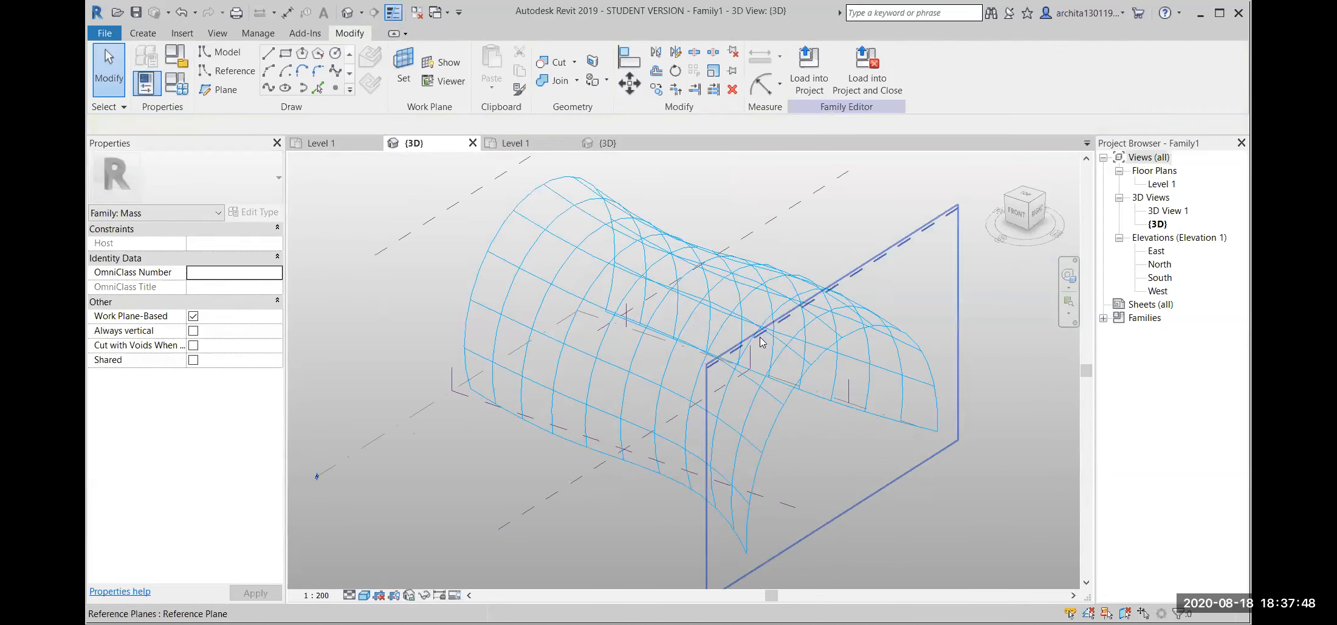
pyautogui.scroll(-2, 785, 499)
pyautogui.keyDown('shift'); pyautogui.moveTo(784, 498); pyautogui.dragTo(797, 538, button='middle'); pyautogui.keyUp('shift')
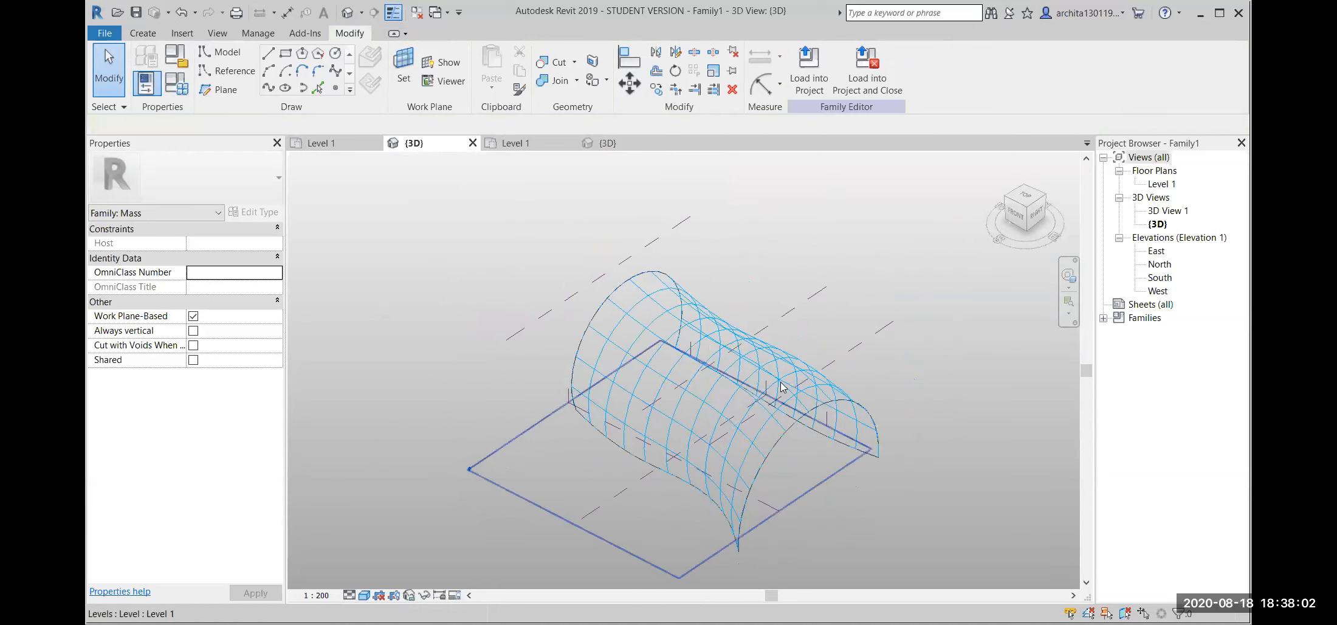
pyautogui.keyDown('shift'); pyautogui.moveTo(801, 510); pyautogui.dragTo(832, 384, button='middle'); pyautogui.keyUp('shift')
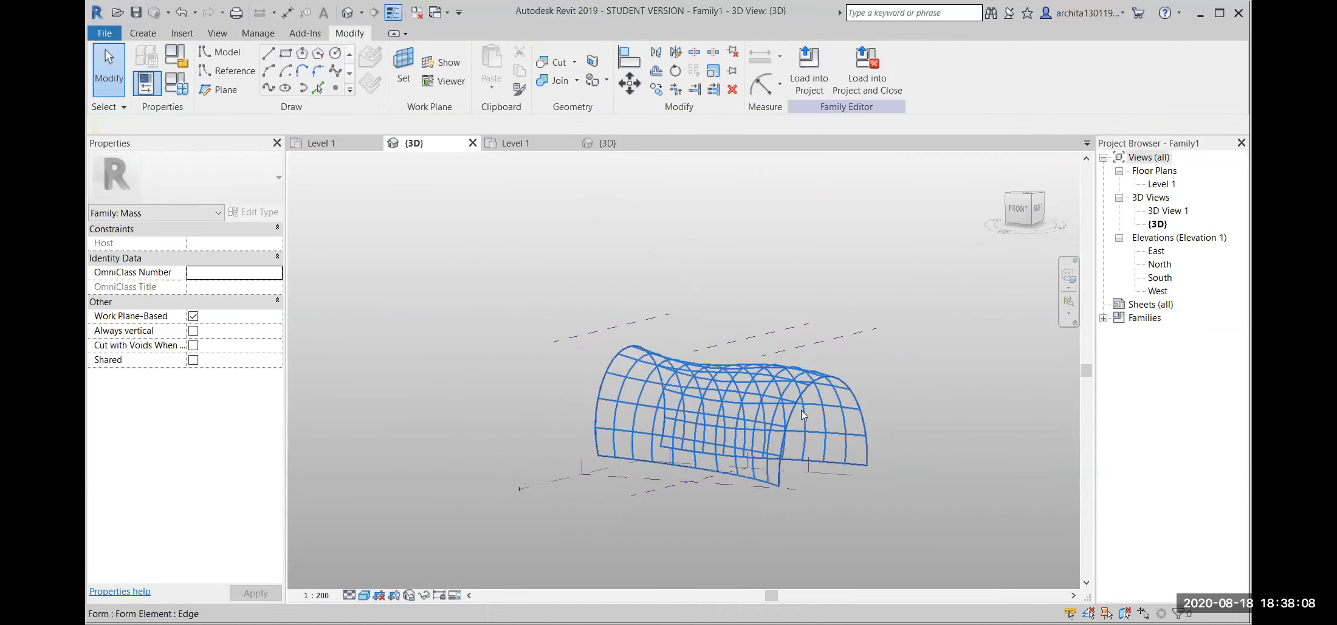
pyautogui.scroll(2, 811, 419)
pyautogui.moveTo(814, 425); pyautogui.dragTo(773, 415, button='middle')
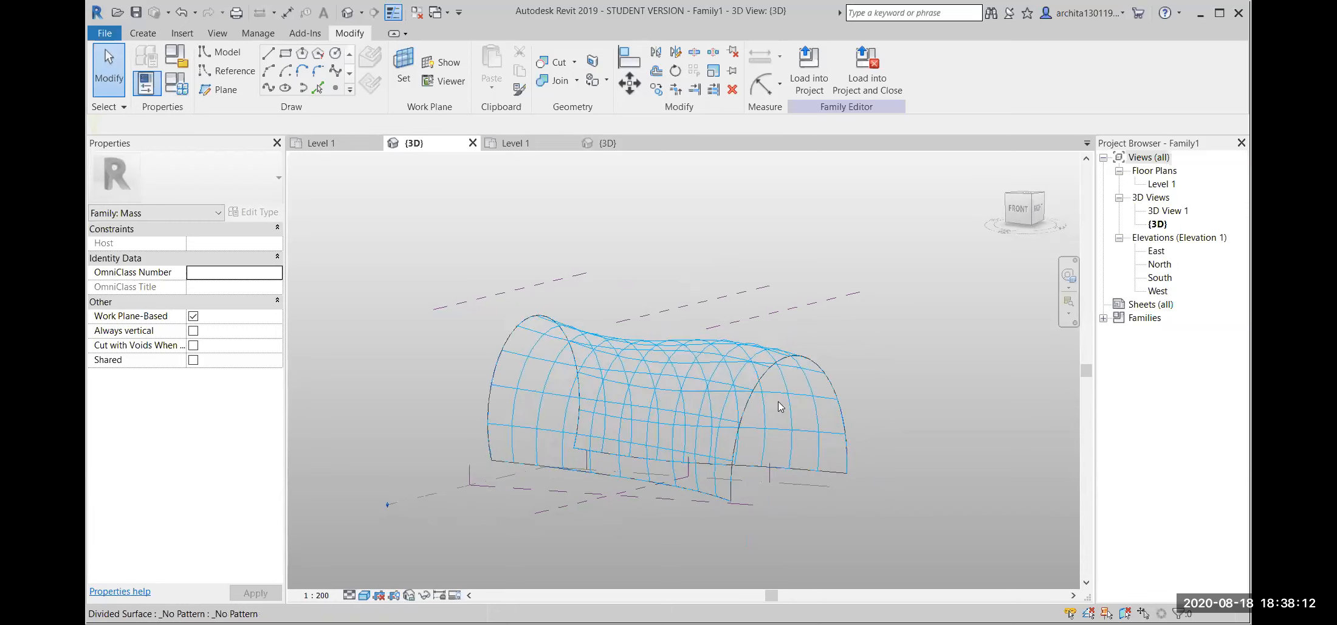
pyautogui.click(787, 360)
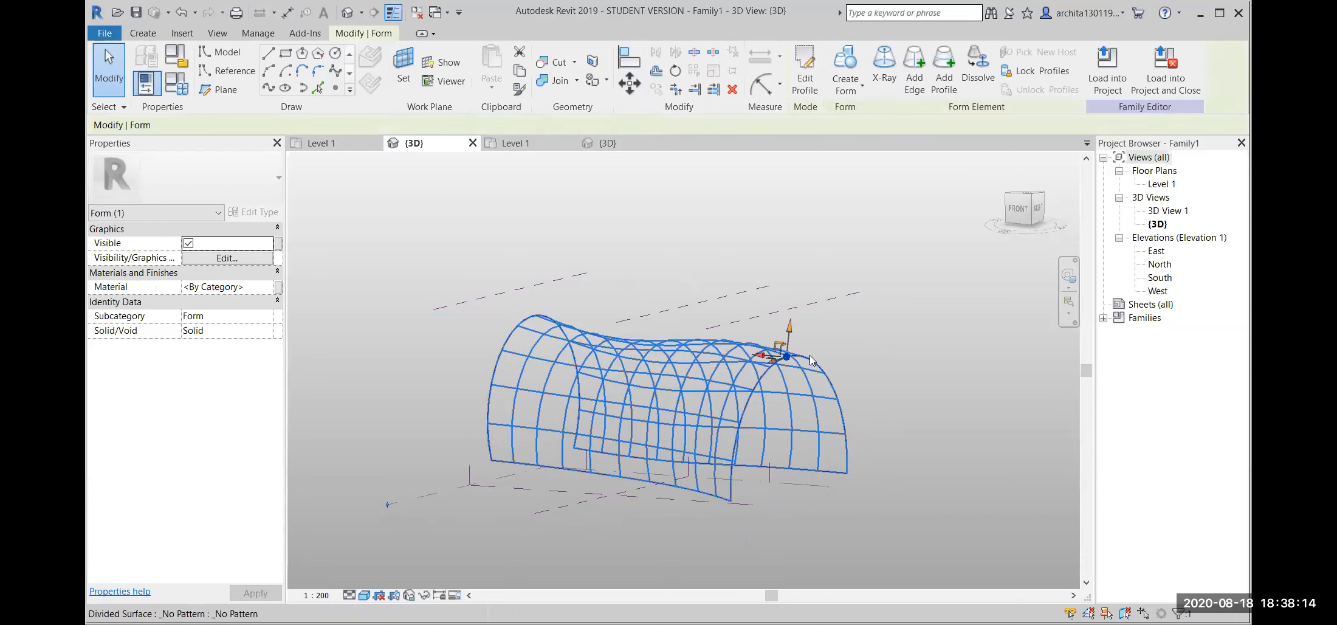
pyautogui.press('Escape')
pyautogui.keyDown('shift'); pyautogui.moveTo(820, 427); pyautogui.dragTo(732, 420, button='middle'); pyautogui.keyUp('shift')
pyautogui.click(751, 370)
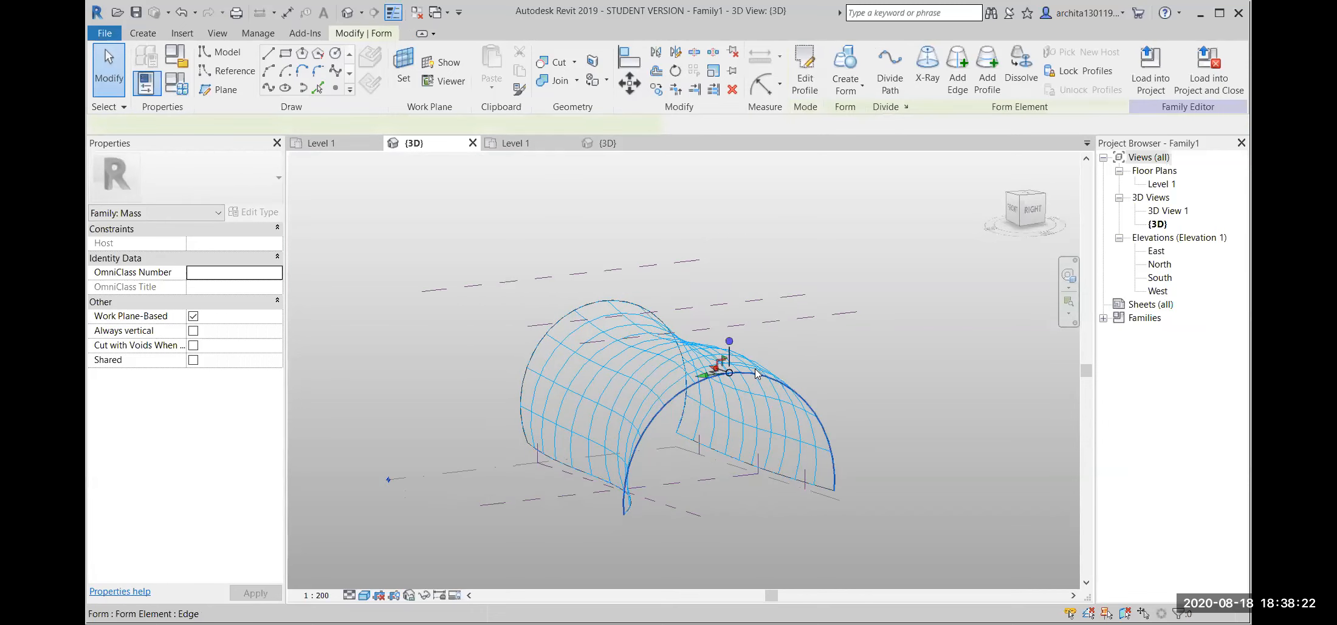
pyautogui.press('Escape')
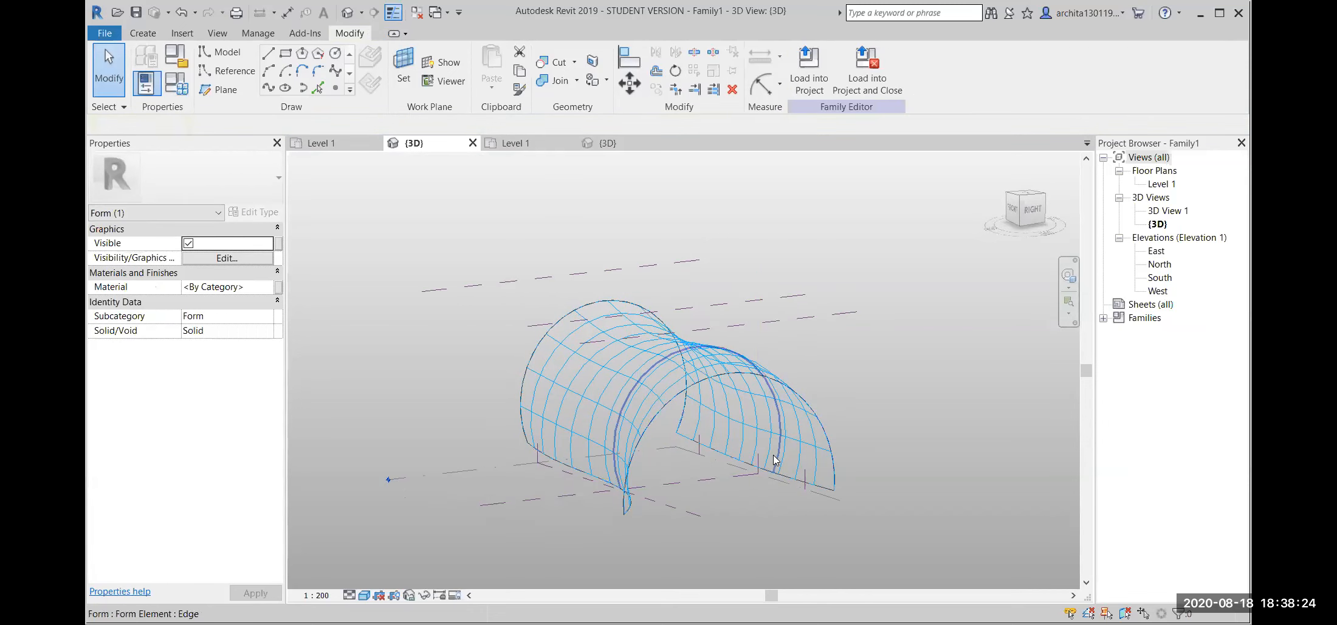
pyautogui.keyDown('shift'); pyautogui.moveTo(638, 512); pyautogui.dragTo(716, 535, button='middle'); pyautogui.keyUp('shift')
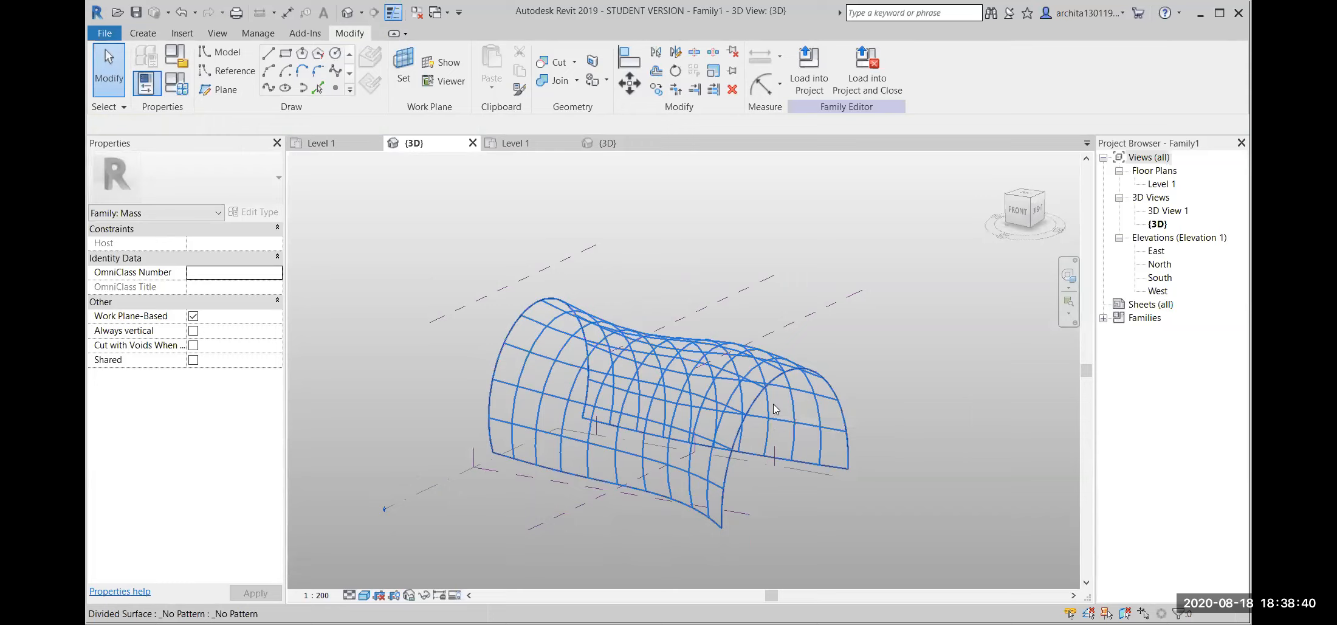
# Select the divided surface and check its surface representation settings and the Intersects options.
pyautogui.click(716, 410)
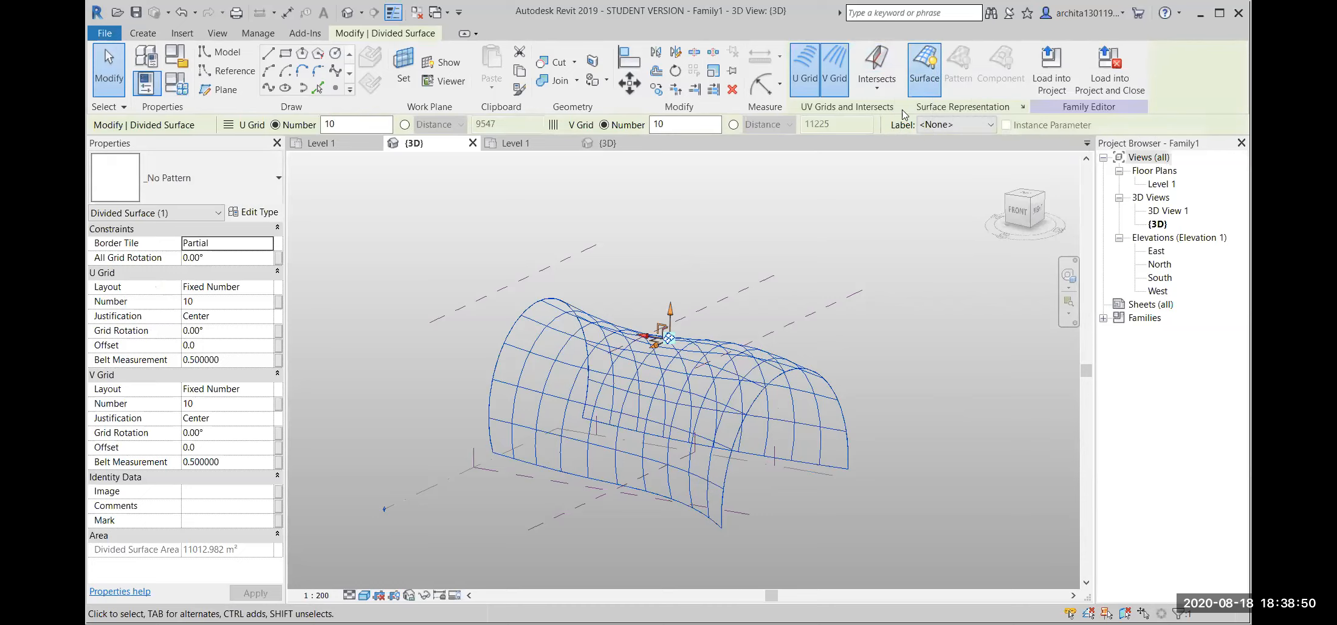
pyautogui.click(1023, 108)
pyautogui.click(782, 225)
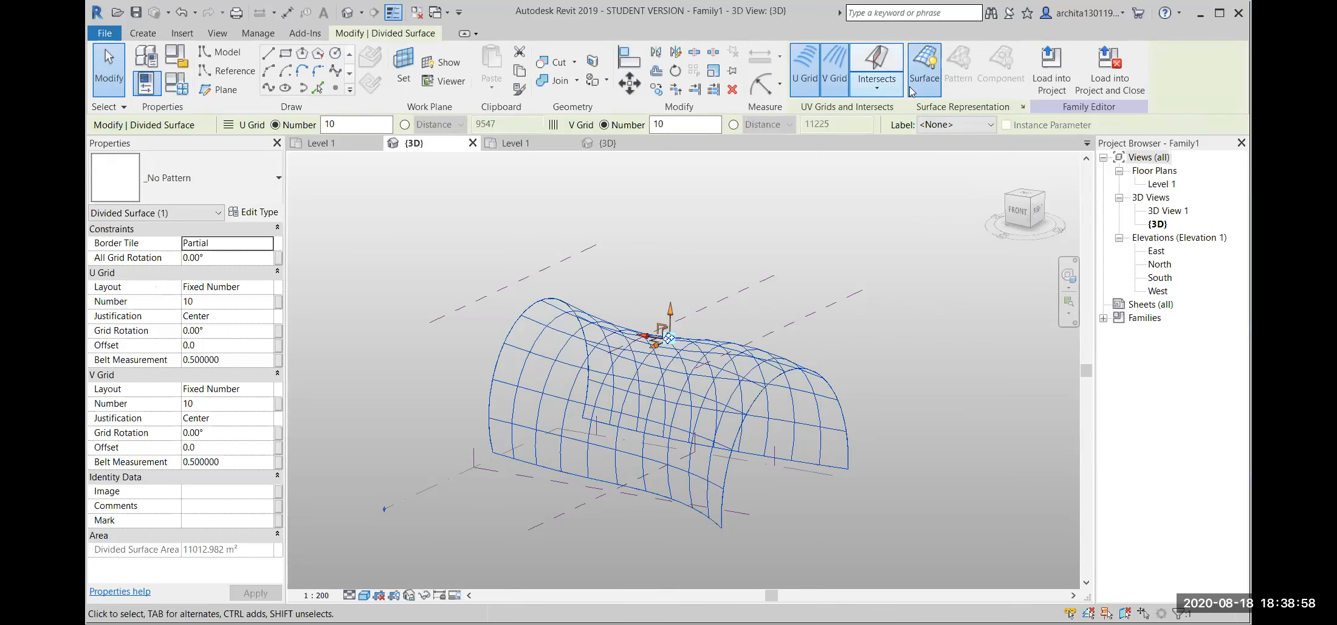
pyautogui.click(877, 89)
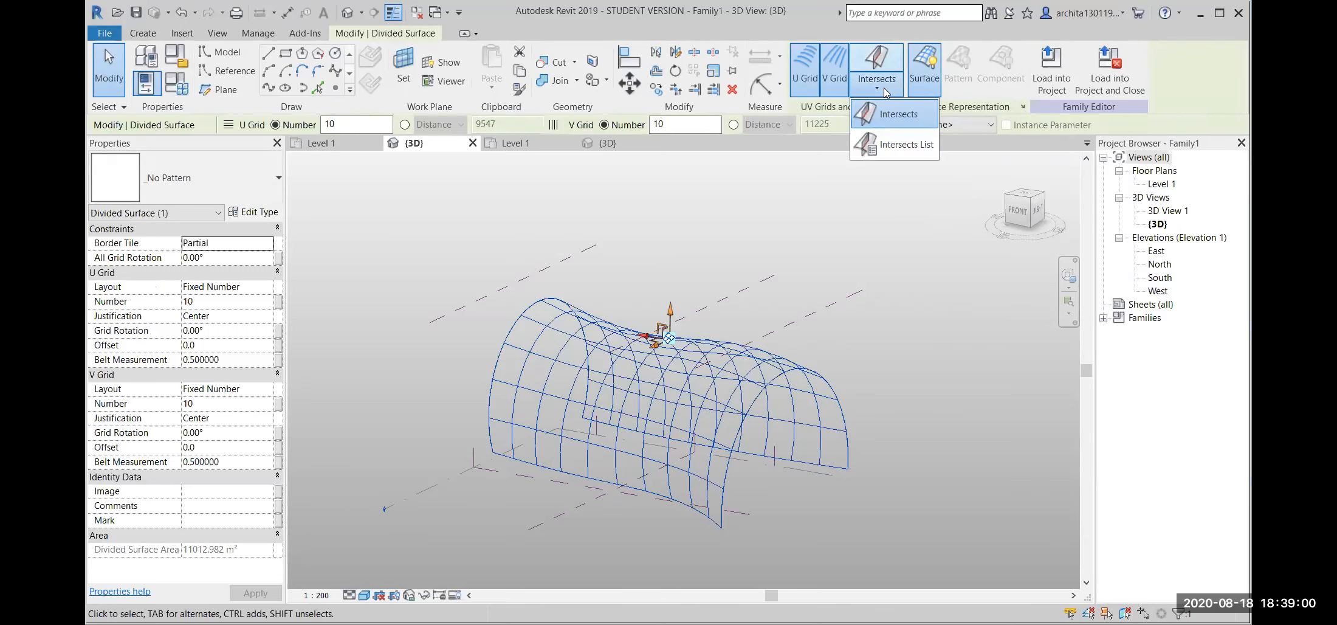
pyautogui.click(886, 91)
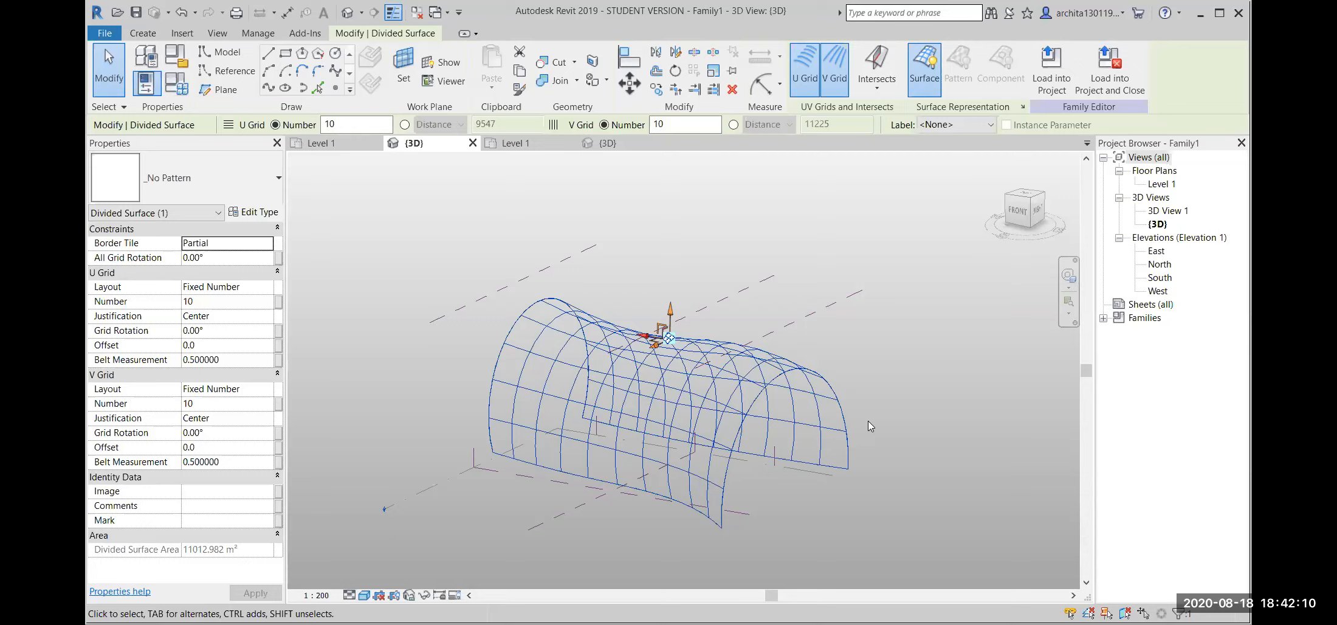
# Look at the four-point adaptive frame family, and return to examine the divided vault in 3D.
pyautogui.click(632, 143)
pyautogui.press('Escape')
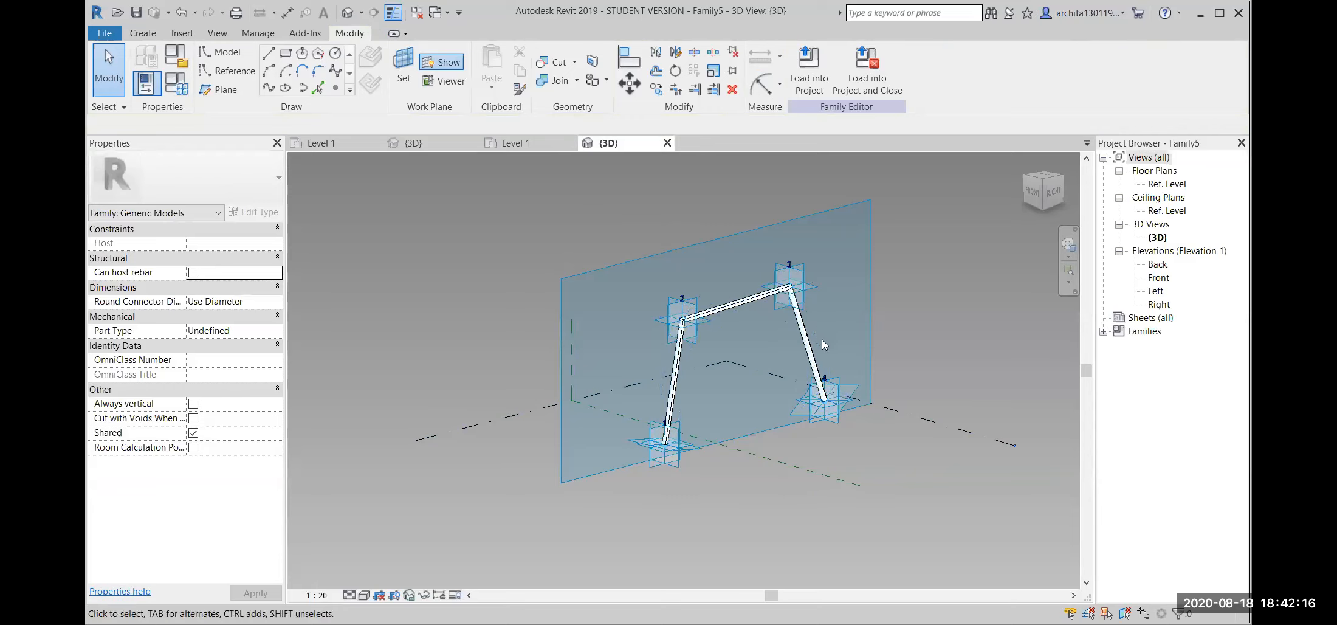
pyautogui.press('Tab')
pyautogui.click(424, 145)
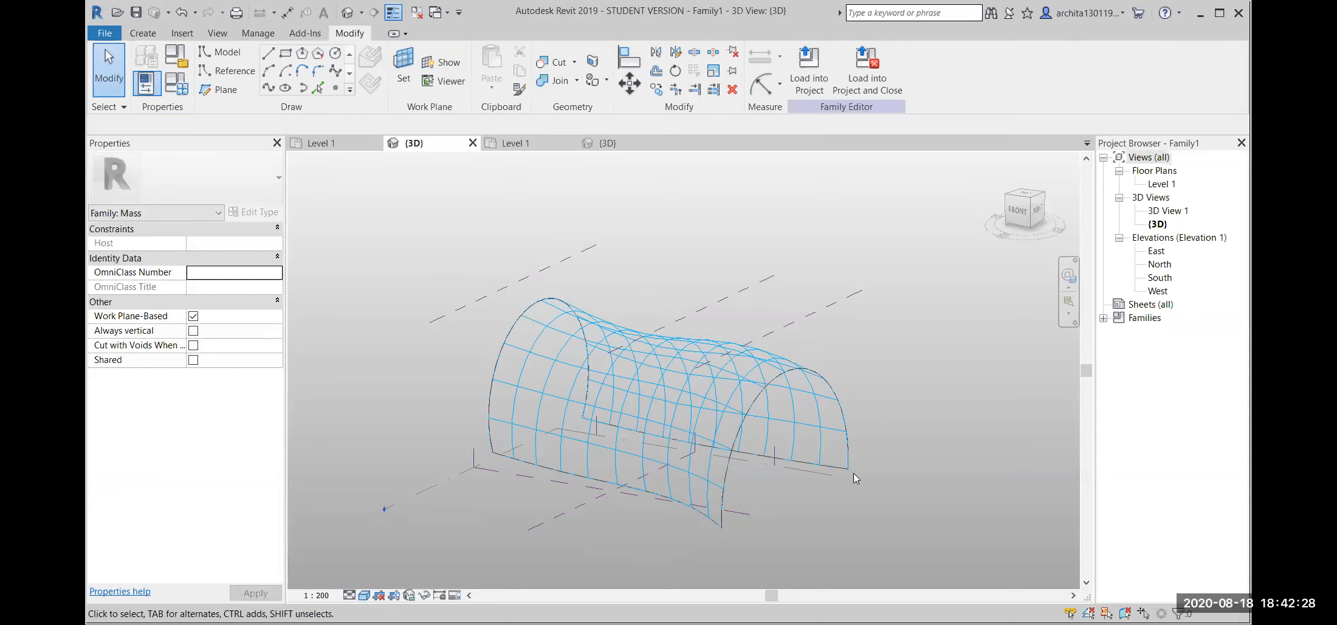
pyautogui.scroll(-2, 853, 473)
pyautogui.scroll(3, 853, 474)
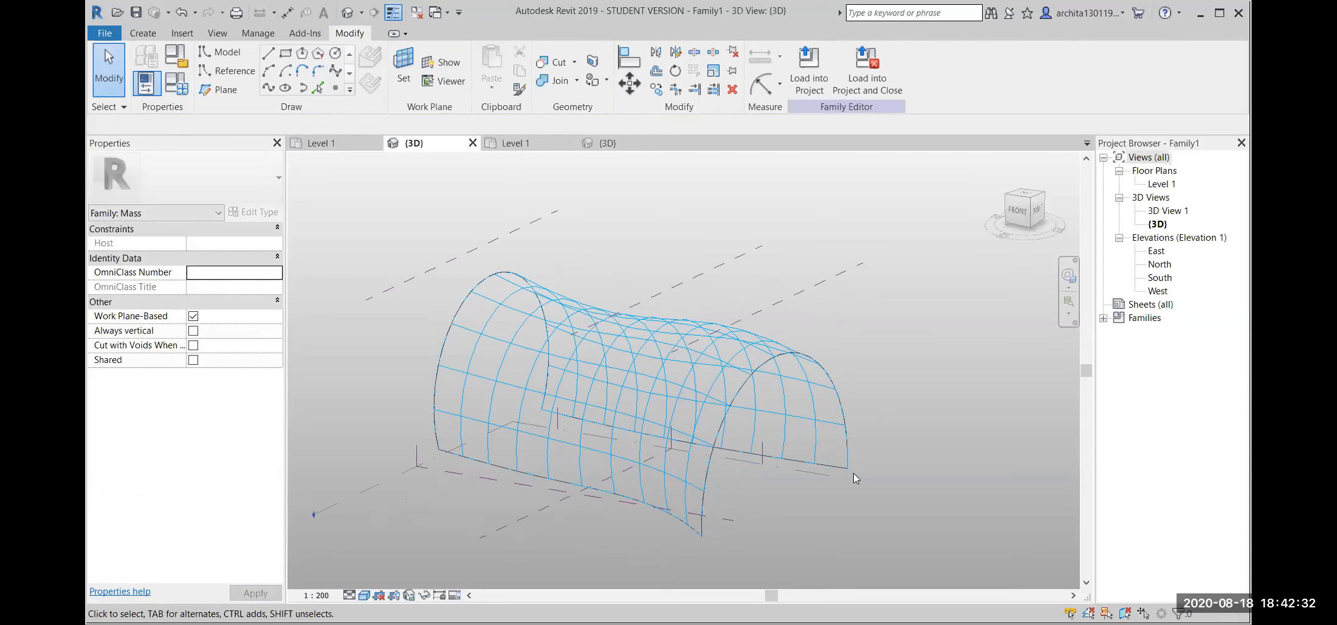
# Close the four-point frame family Family5 without saving and return to the divided vault's 3D view.
pyautogui.click(619, 144)
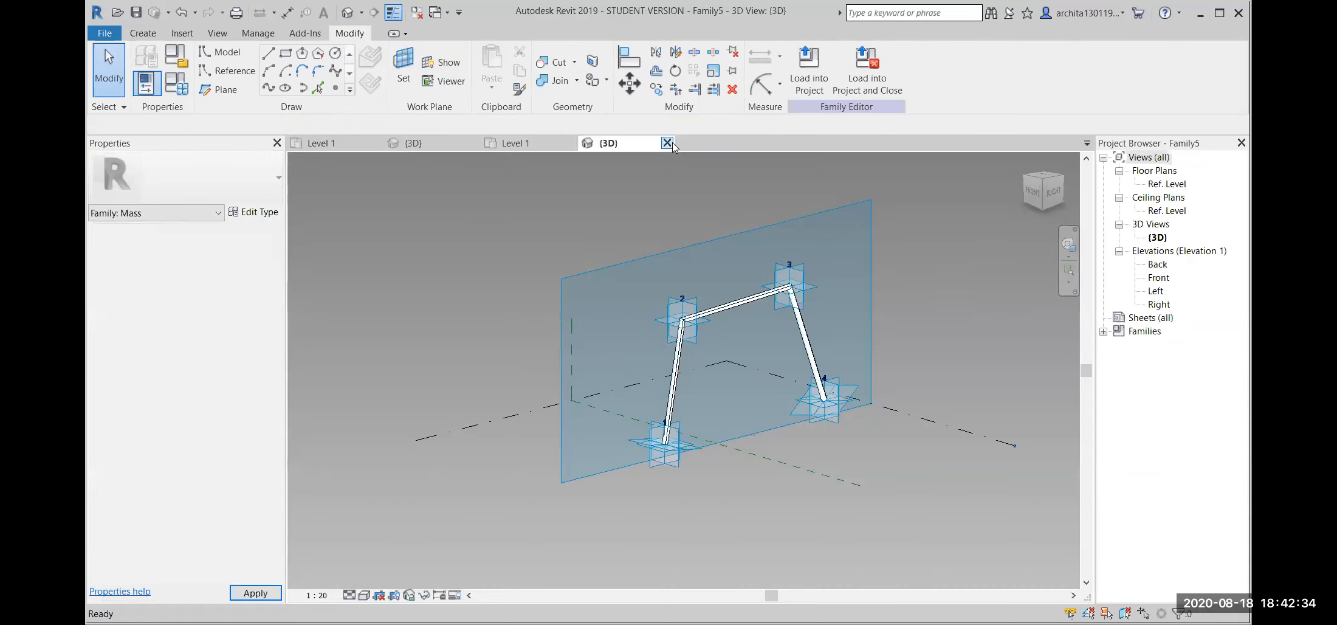
pyautogui.click(667, 143)
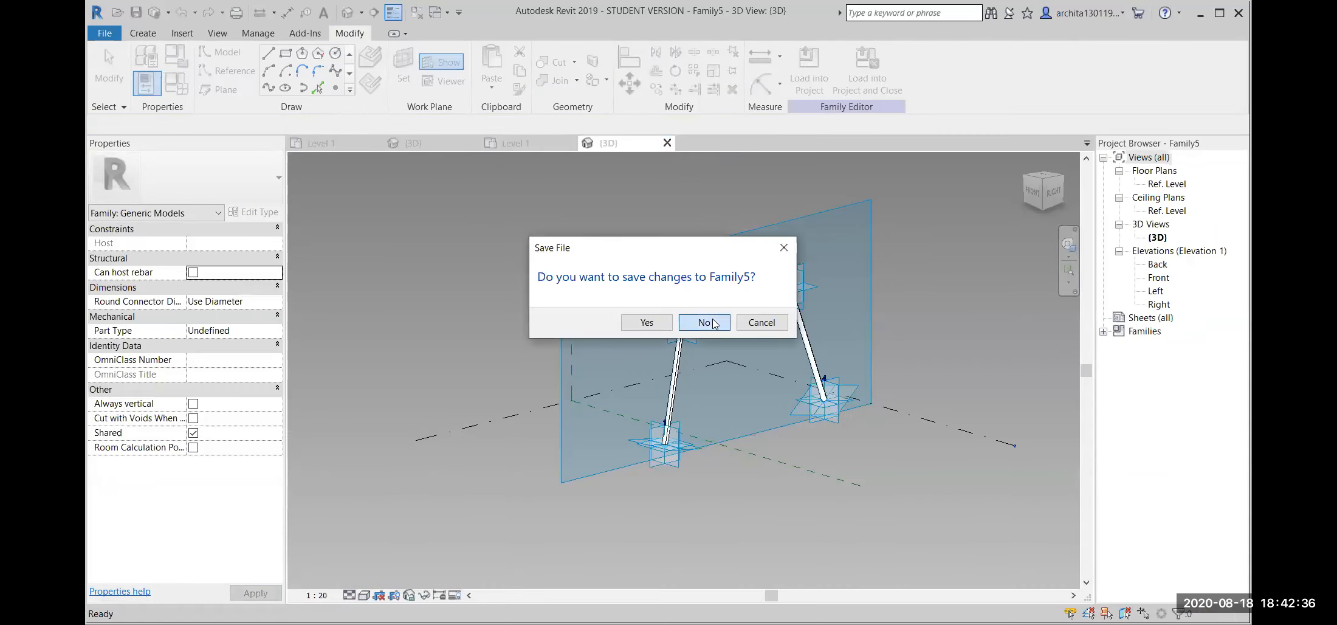
pyautogui.click(706, 322)
pyautogui.click(523, 144)
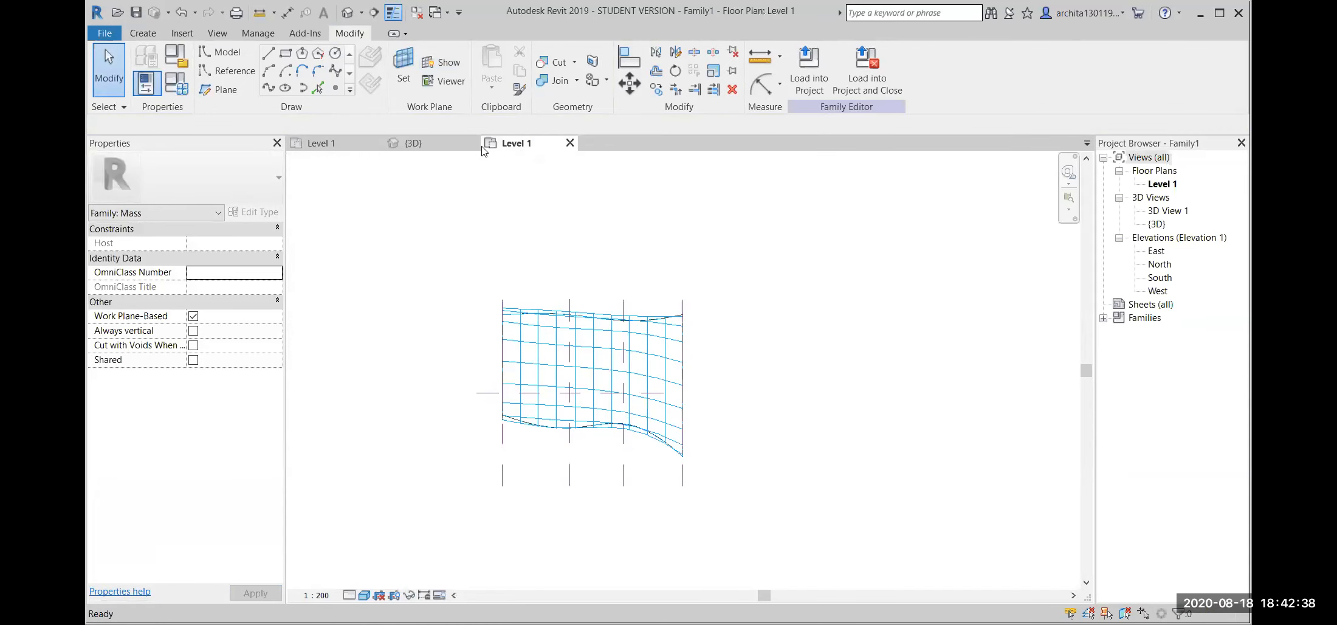
pyautogui.click(447, 147)
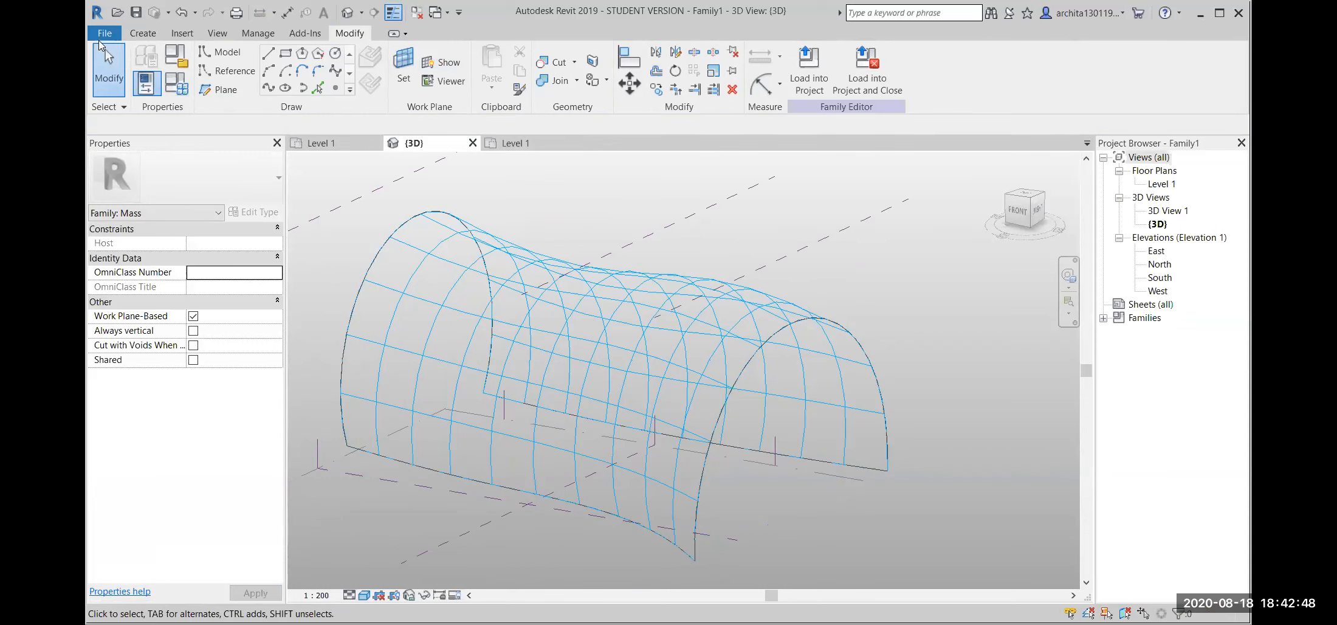
# Create a new family from the template Metric Generic Model Adaptive.rft.
pyautogui.click(102, 37)
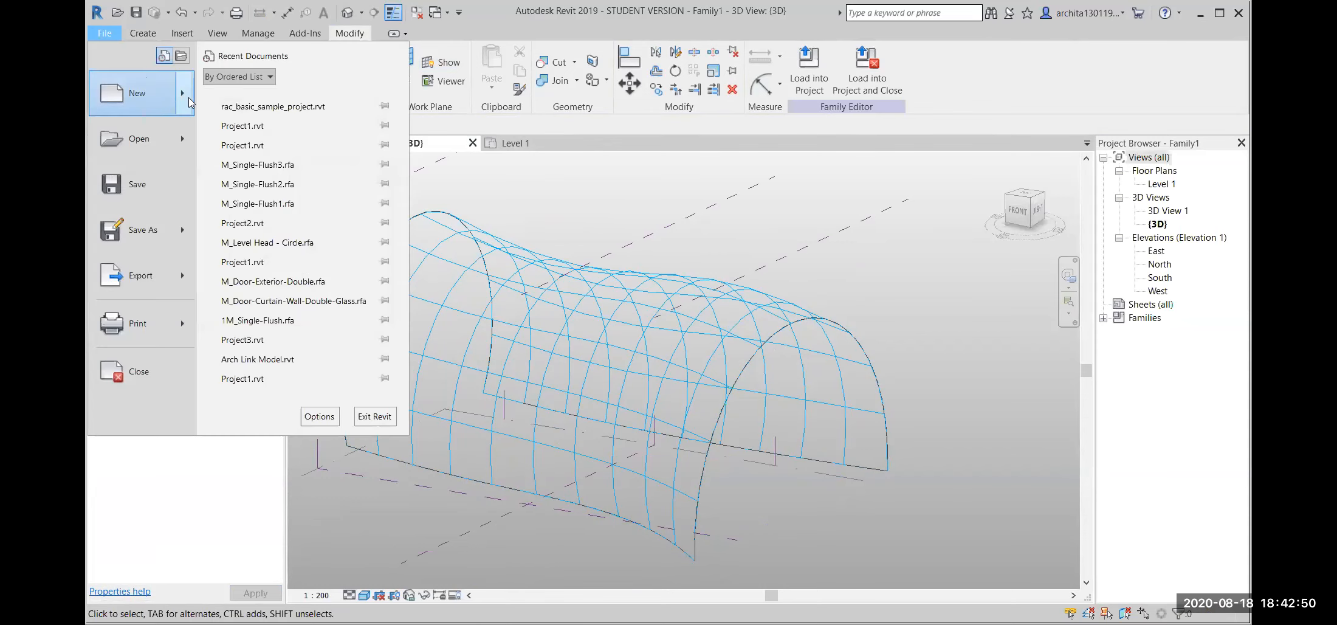
pyautogui.moveTo(188, 97)
pyautogui.click(270, 150)
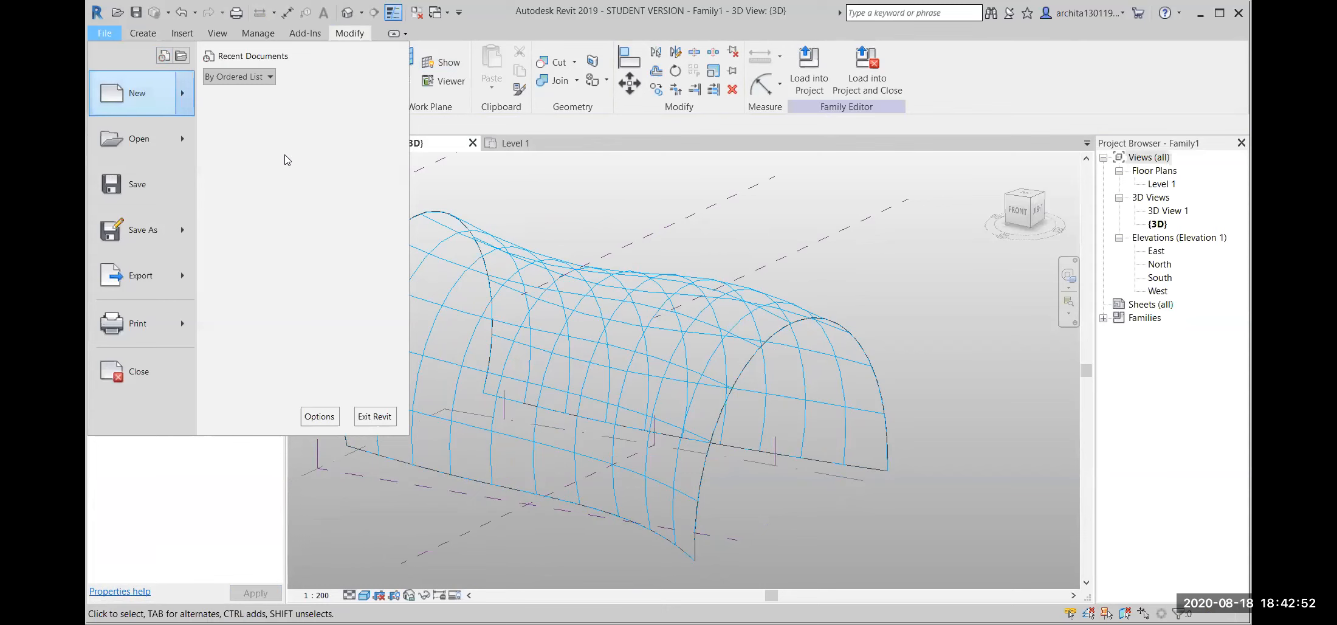
pyautogui.click(788, 192)
pyautogui.scroll(-15, 606, 423)
pyautogui.scroll(2, 605, 424)
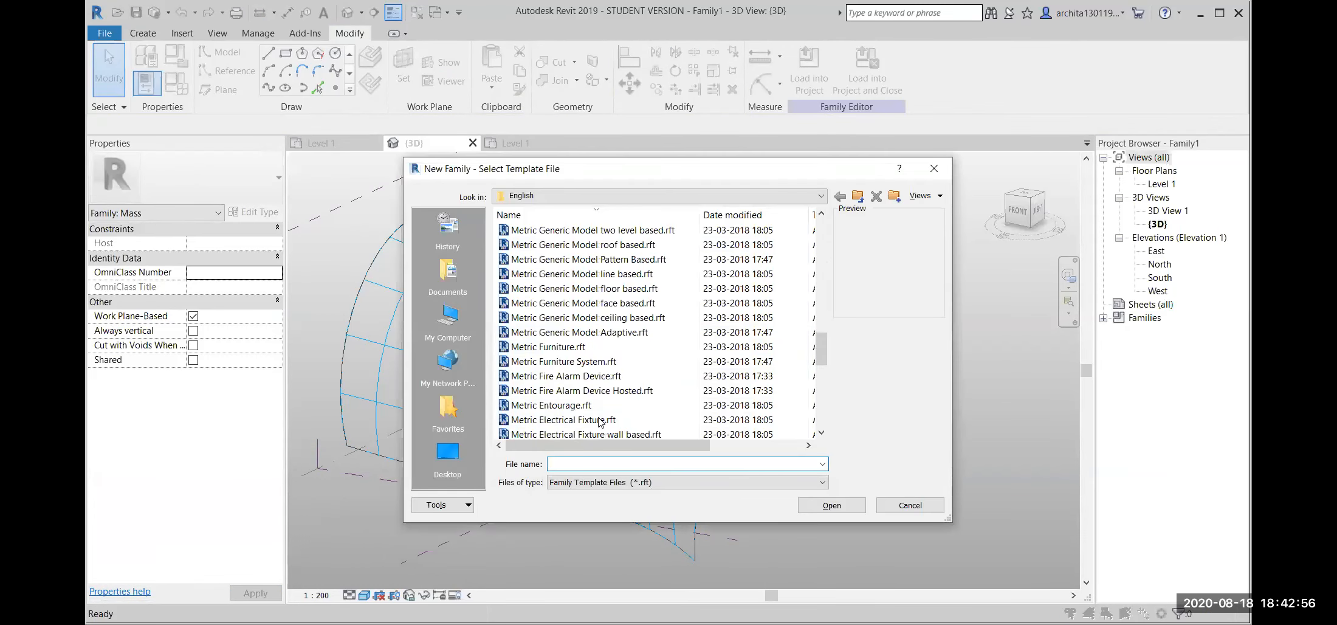
pyautogui.click(610, 333)
pyautogui.click(837, 504)
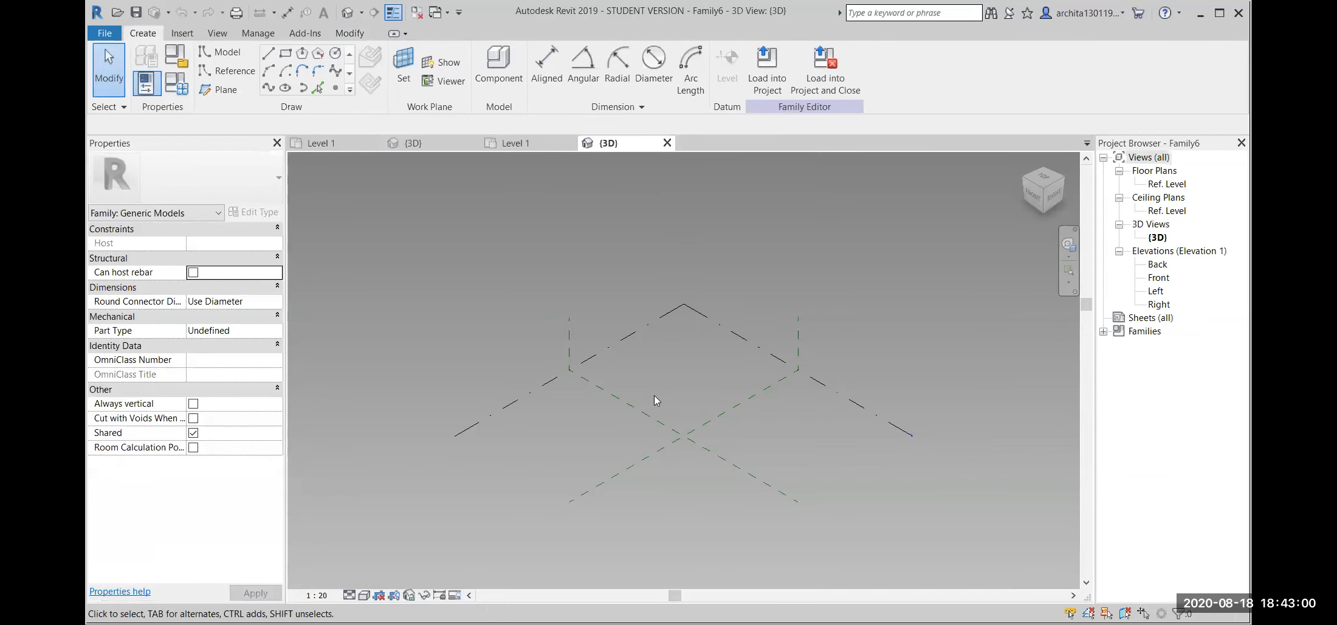
# Draw a three-point arch of model lines standing on the Center (Left/Right) reference plane.
pyautogui.click(780, 404)
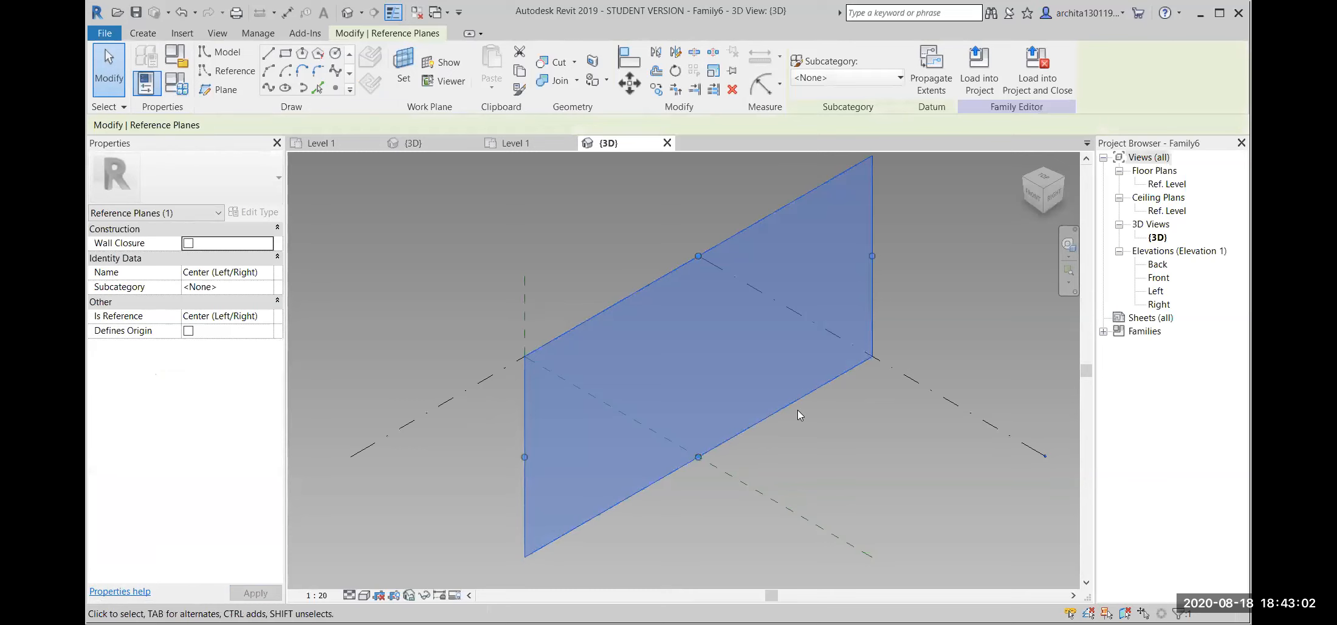
pyautogui.keyDown('shift'); pyautogui.moveTo(811, 415); pyautogui.dragTo(775, 414, button='middle'); pyautogui.keyUp('shift')
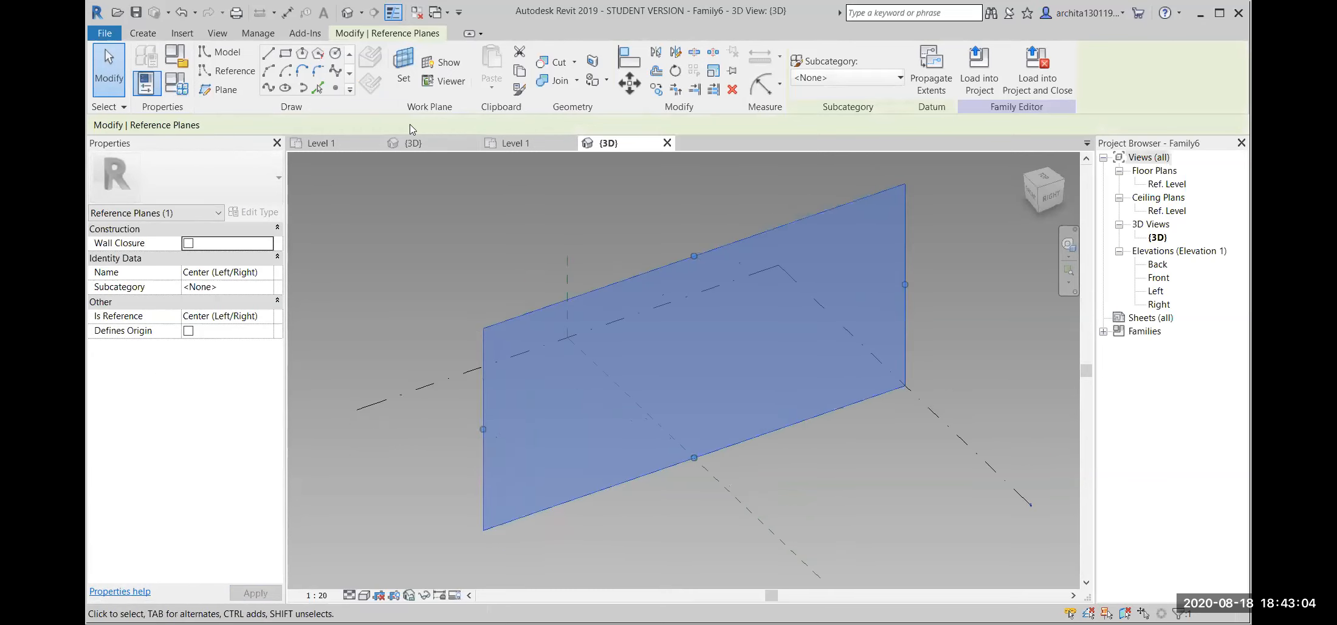
pyautogui.click(268, 71)
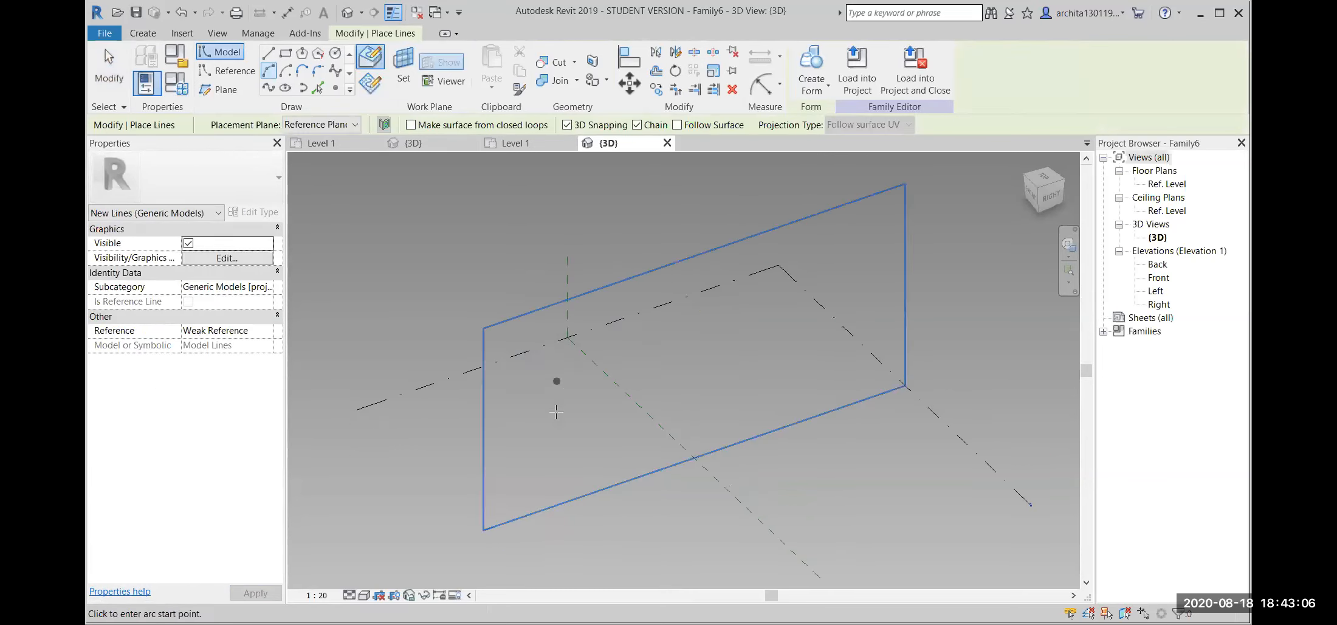
pyautogui.click(599, 463)
pyautogui.click(854, 381)
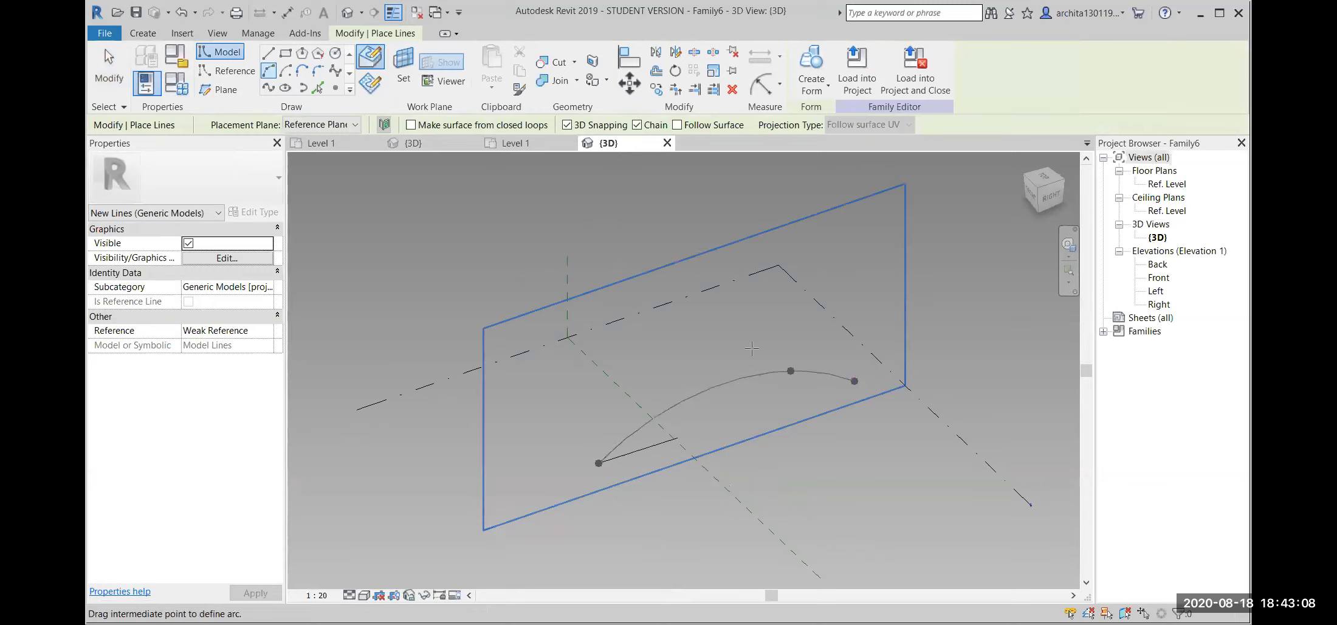
pyautogui.click(728, 300)
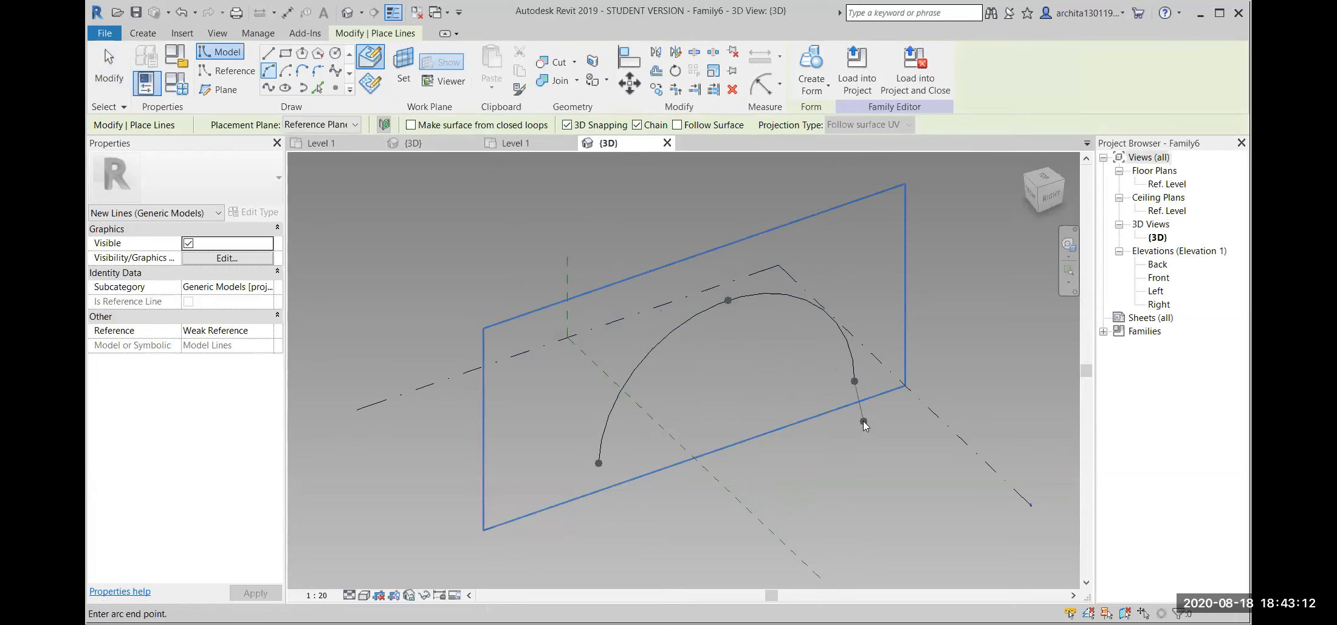
pyautogui.press('Escape')
pyautogui.press('Escape')
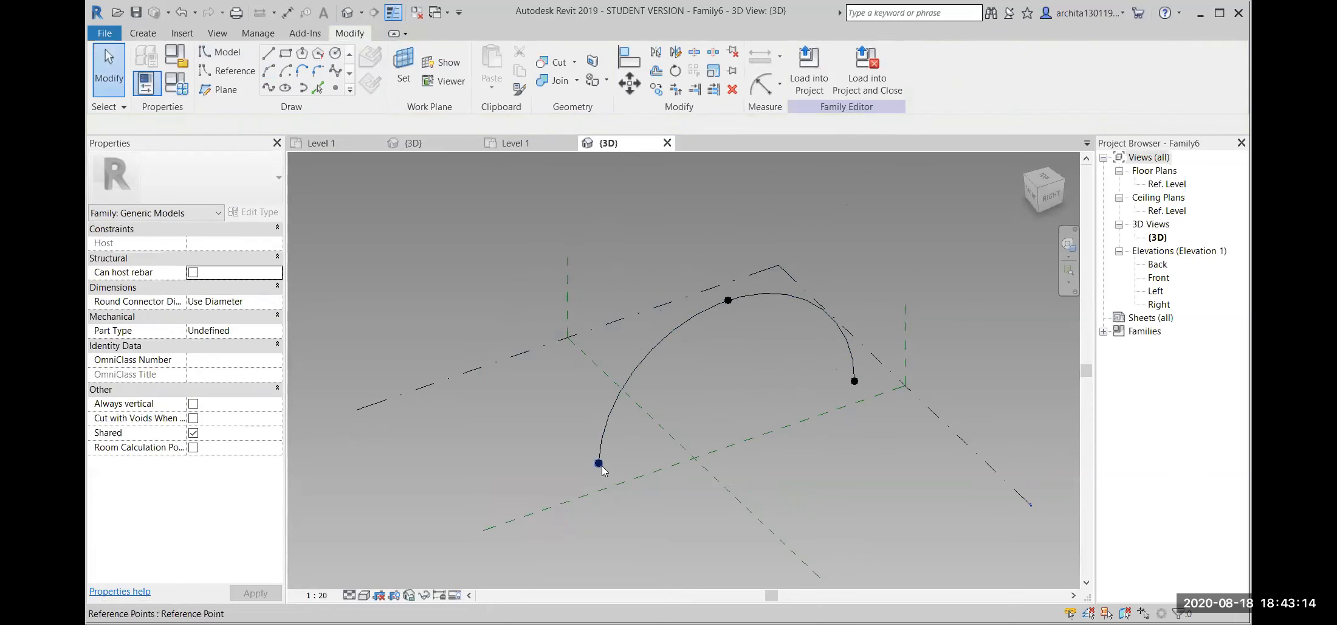
pyautogui.click(598, 463)
pyautogui.click(763, 395)
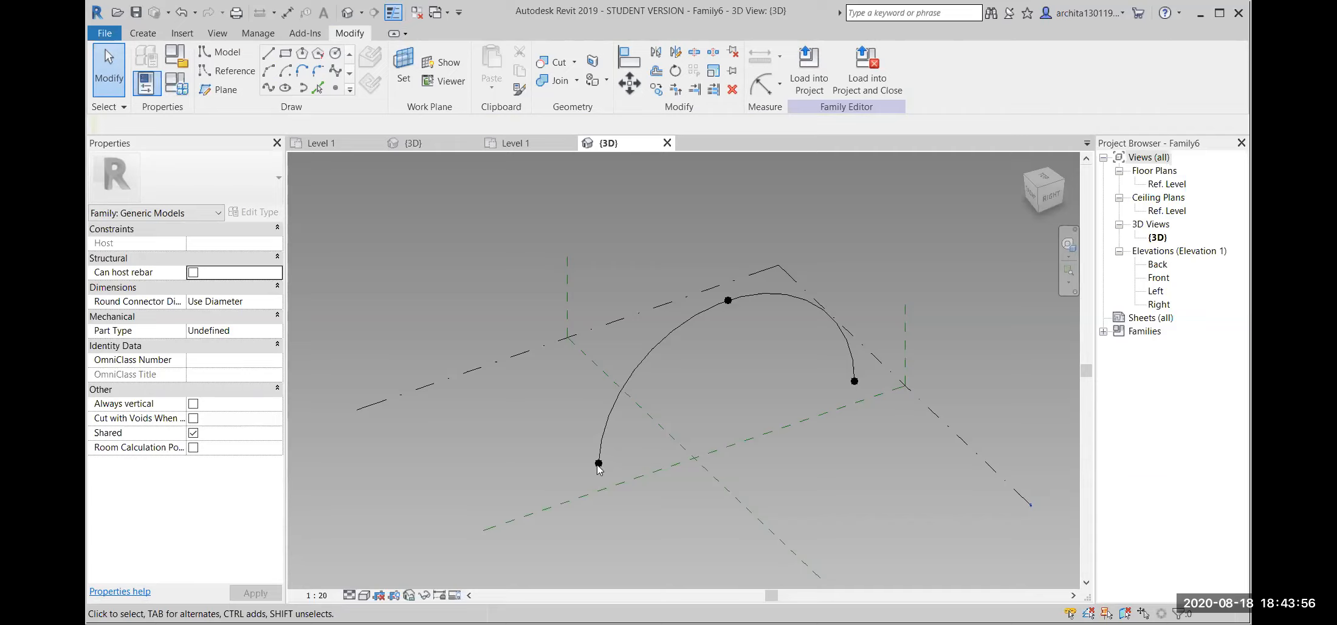
pyautogui.scroll(2, 782, 393)
pyautogui.scroll(-2, 715, 403)
pyautogui.moveTo(709, 434); pyautogui.dragTo(709, 446, button='middle')
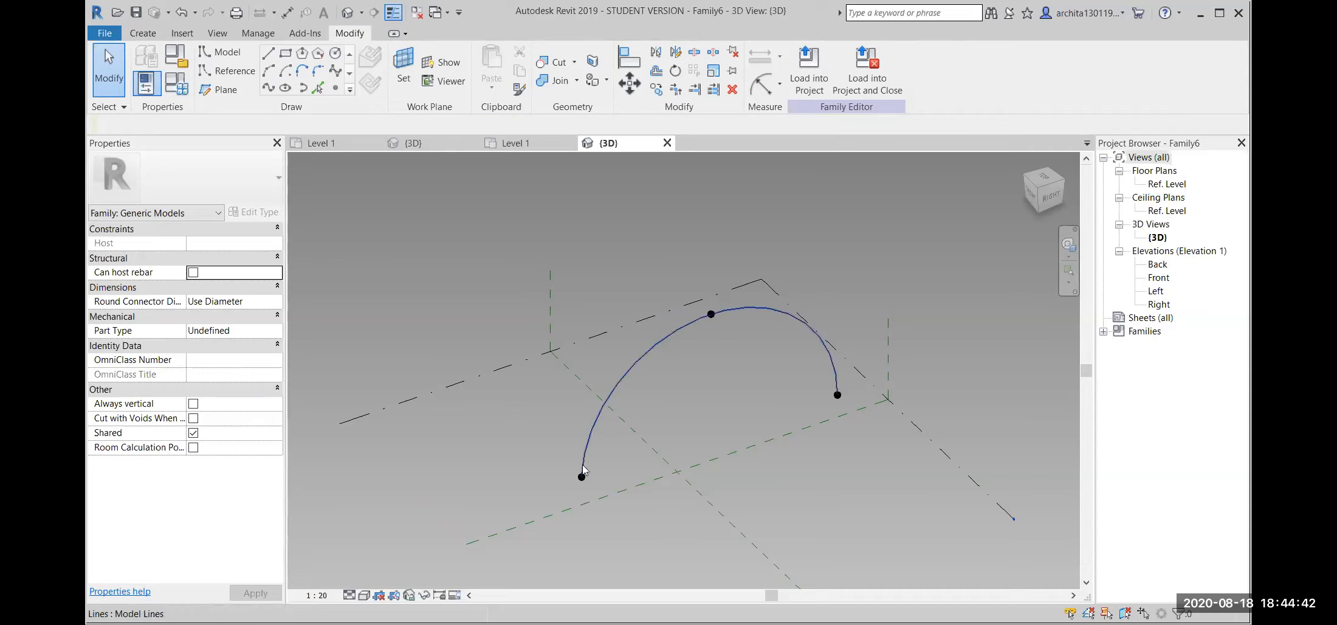
# Delete the model-line arch together with its three points.
pyautogui.click(693, 320)
pyautogui.click(725, 343)
pyautogui.click(728, 314)
pyautogui.press('Delete')
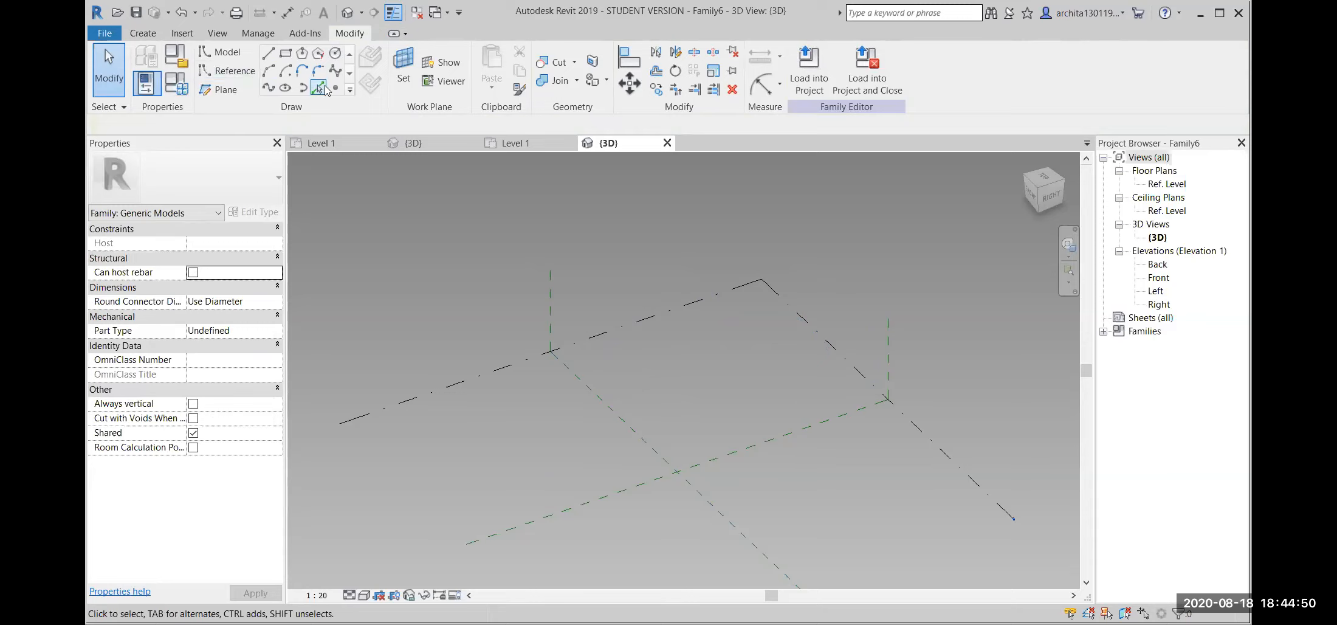
# Place three reference points for an arch: one at each lower end and one near the apex.
pyautogui.click(335, 87)
pyautogui.click(562, 479)
pyautogui.click(709, 288)
pyautogui.click(862, 389)
pyautogui.press('Escape')
pyautogui.press('Escape')
# Try to draw a reference-line arc through the three placed points, and undo it.
pyautogui.click(235, 71)
pyautogui.click(268, 70)
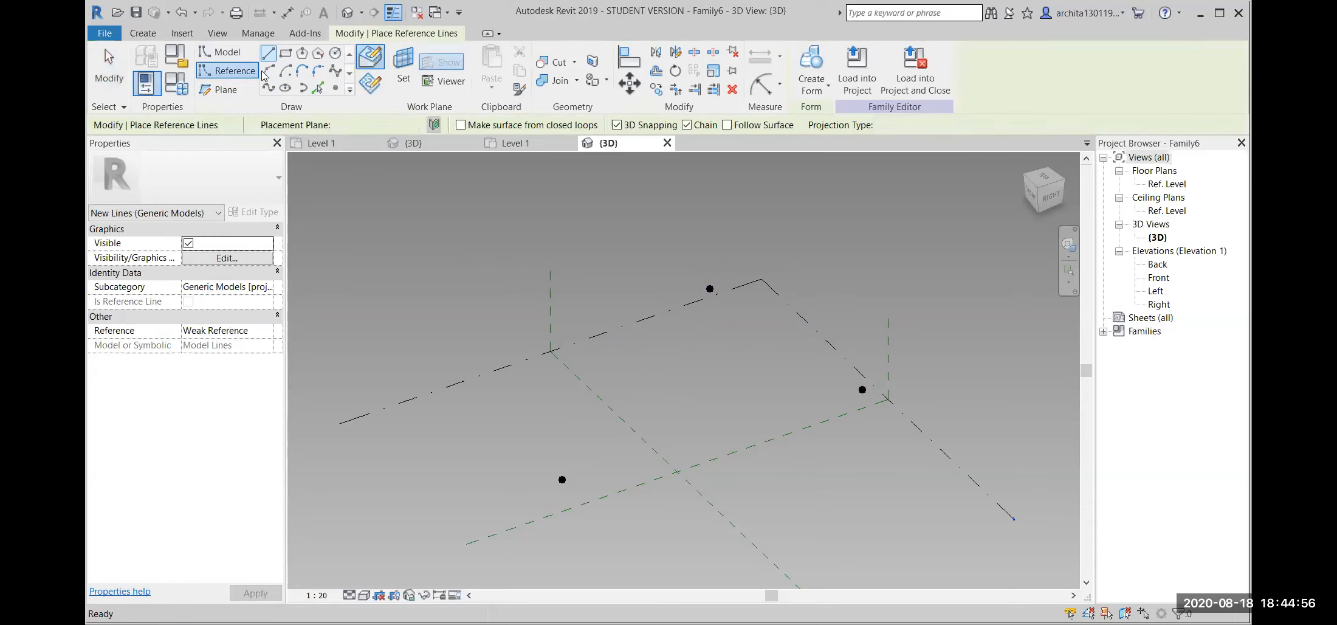
pyautogui.click(562, 480)
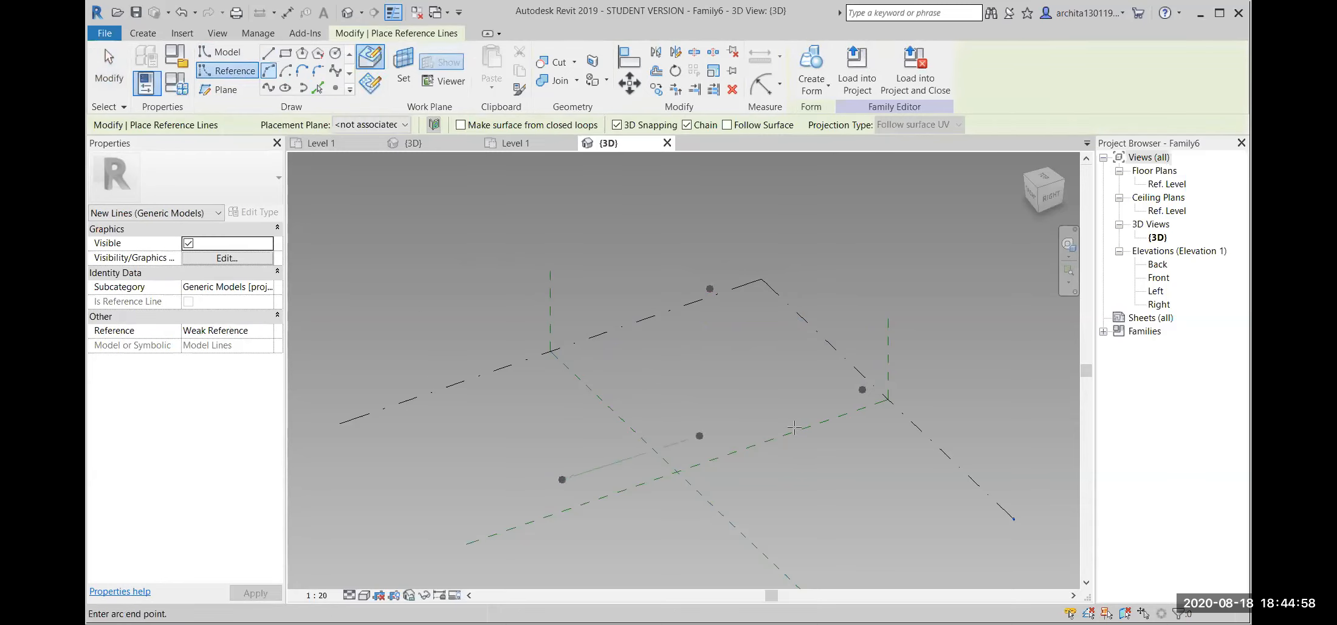
pyautogui.click(862, 389)
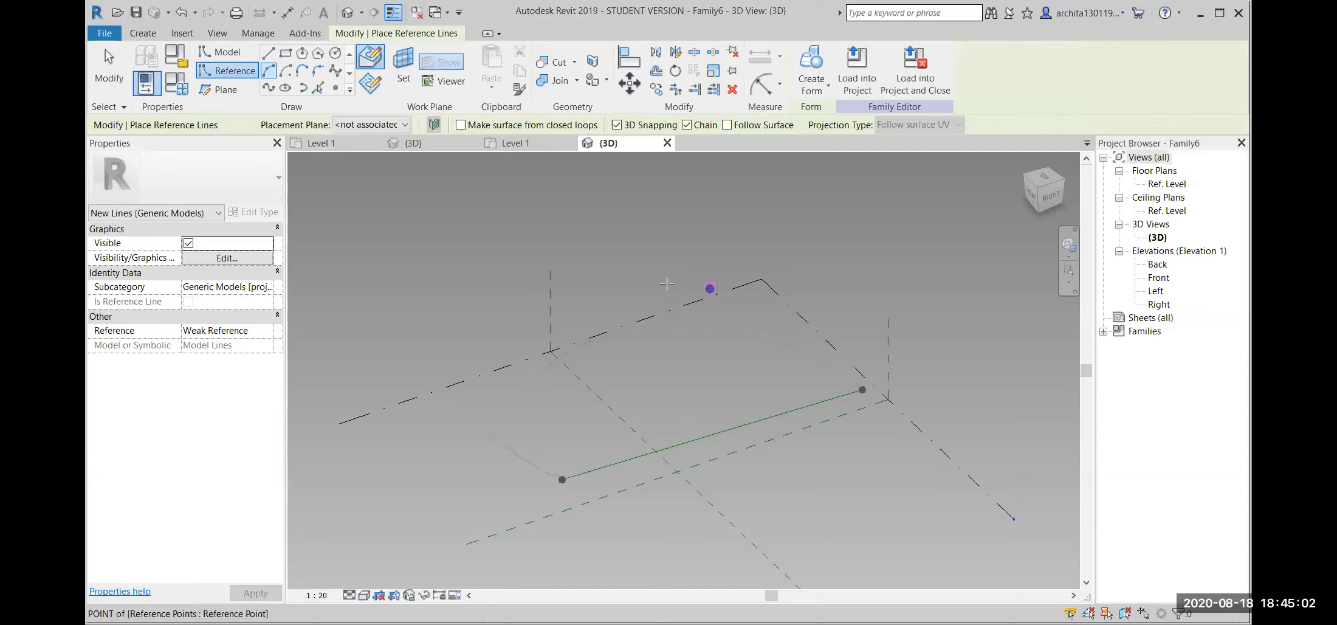
pyautogui.click(708, 285)
pyautogui.press('Escape')
pyautogui.hotkey('ctrl', 'z')
pyautogui.press('Escape')
pyautogui.press('Escape')
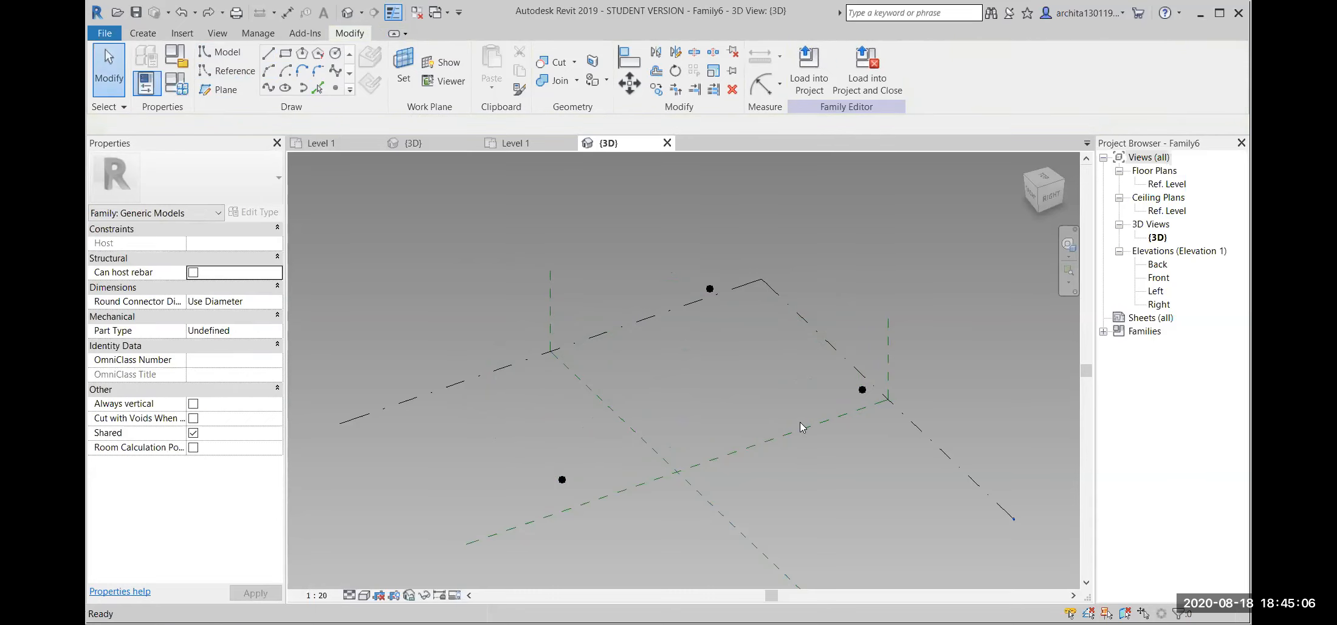
# Try to draw the reference arc between the points with the Center (Left/Right) plane as work plane.
pyautogui.click(794, 430)
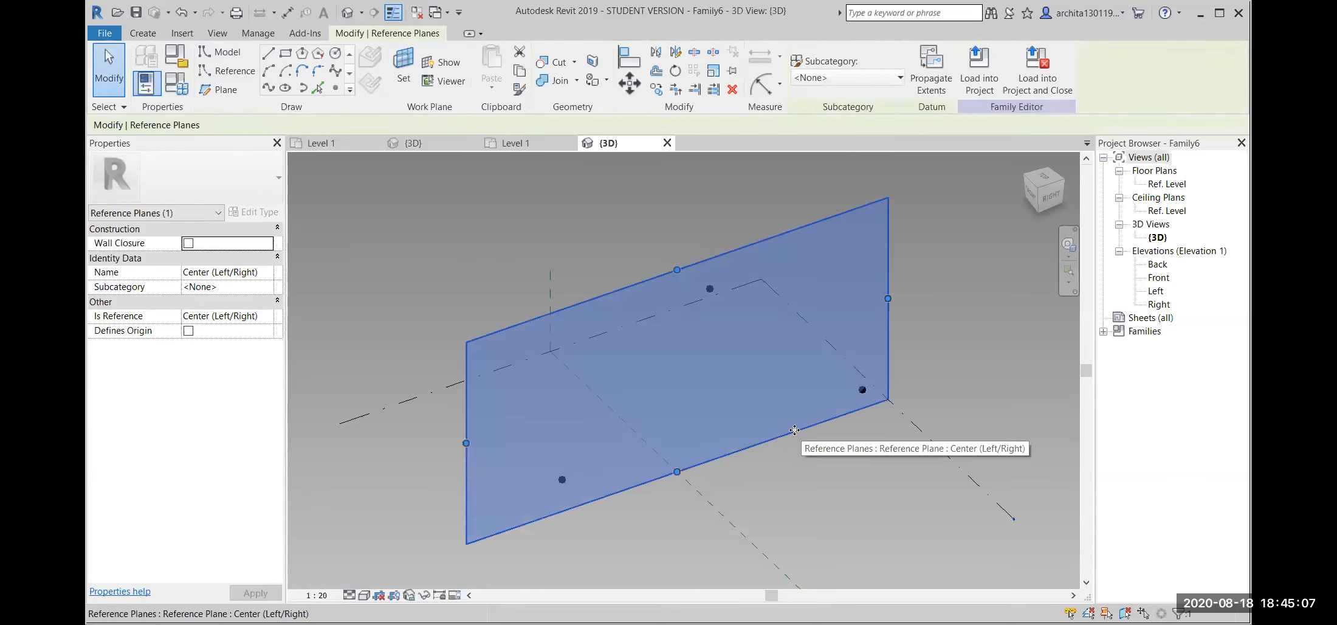
pyautogui.click(243, 71)
pyautogui.click(268, 71)
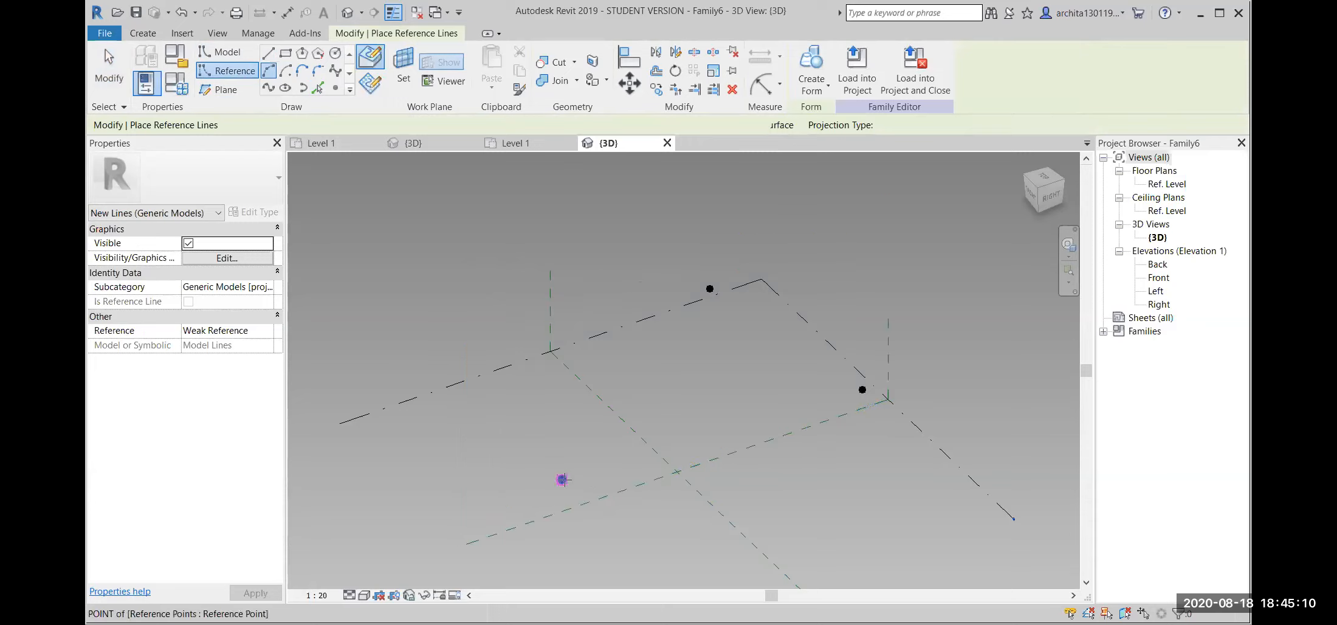
pyautogui.click(562, 480)
pyautogui.click(863, 389)
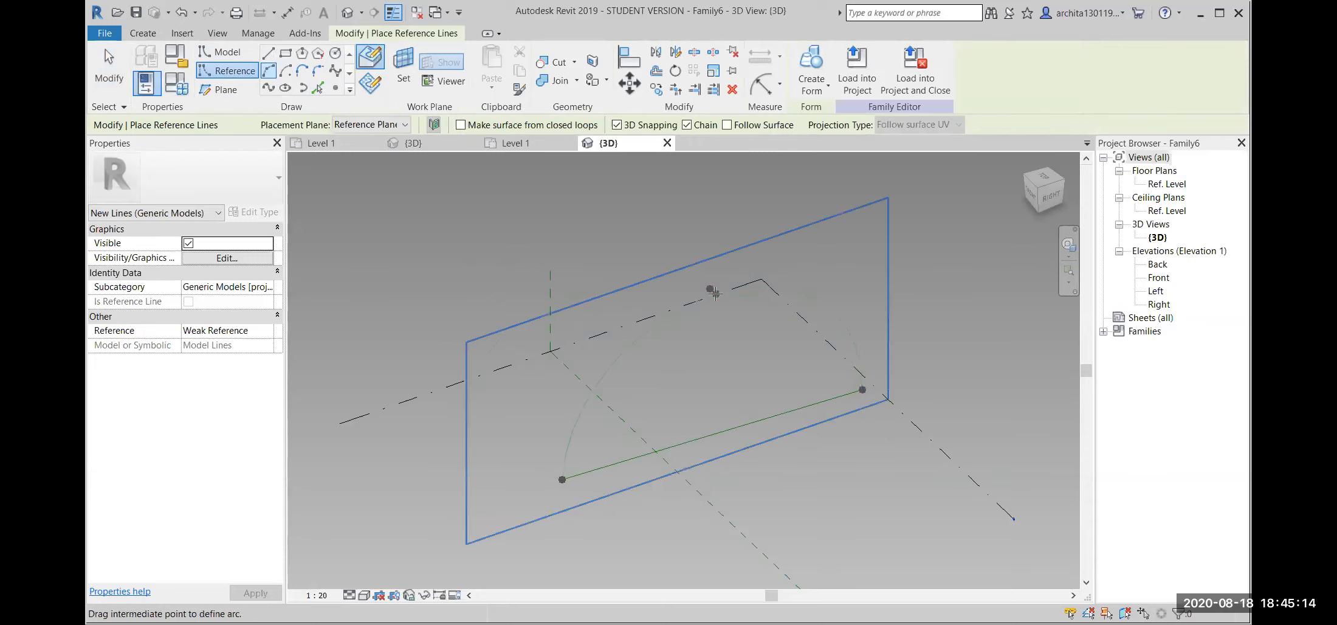
pyautogui.keyDown('shift'); pyautogui.moveTo(643, 319); pyautogui.dragTo(702, 386, button='middle'); pyautogui.keyUp('shift')
pyautogui.press('Escape')
pyautogui.press('Escape')
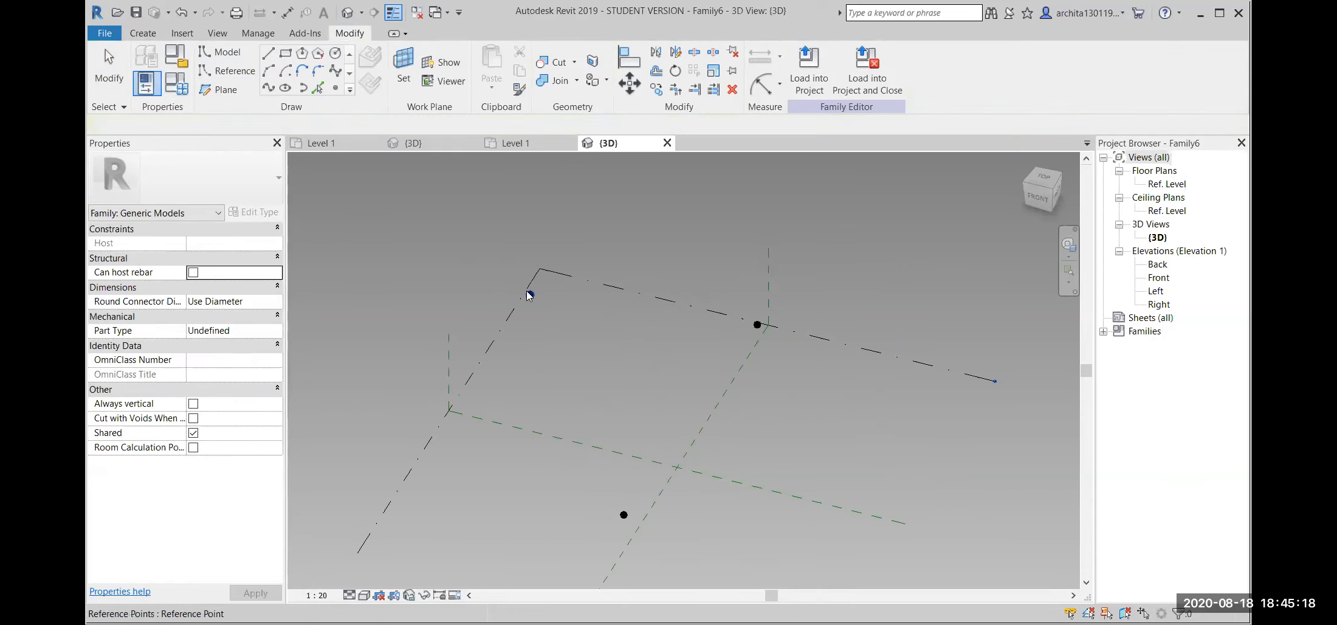
# Delete the apex point and place a new one on the Center (Left/Right) plane, above and between the two end points.
pyautogui.click(529, 294)
pyautogui.press('Delete')
pyautogui.scroll(-1, 715, 467)
pyautogui.keyDown('shift'); pyautogui.moveTo(711, 474); pyautogui.dragTo(694, 449, button='middle'); pyautogui.keyUp('shift')
pyautogui.click(734, 439)
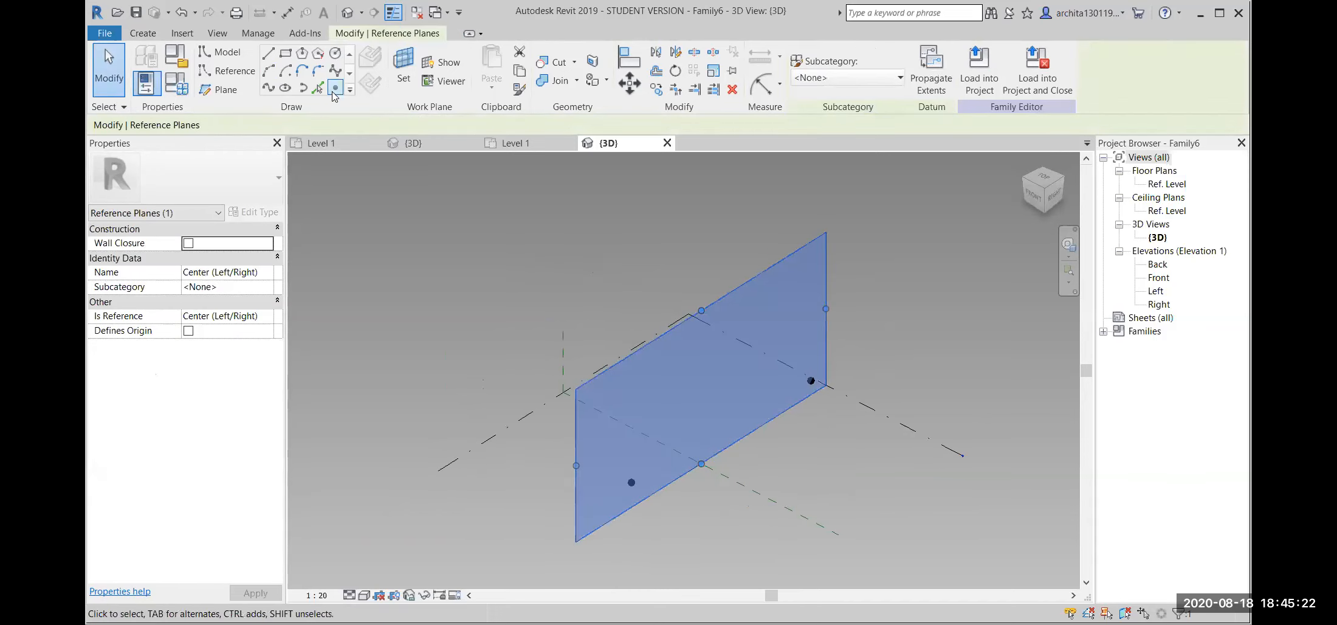
pyautogui.click(336, 88)
pyautogui.click(710, 340)
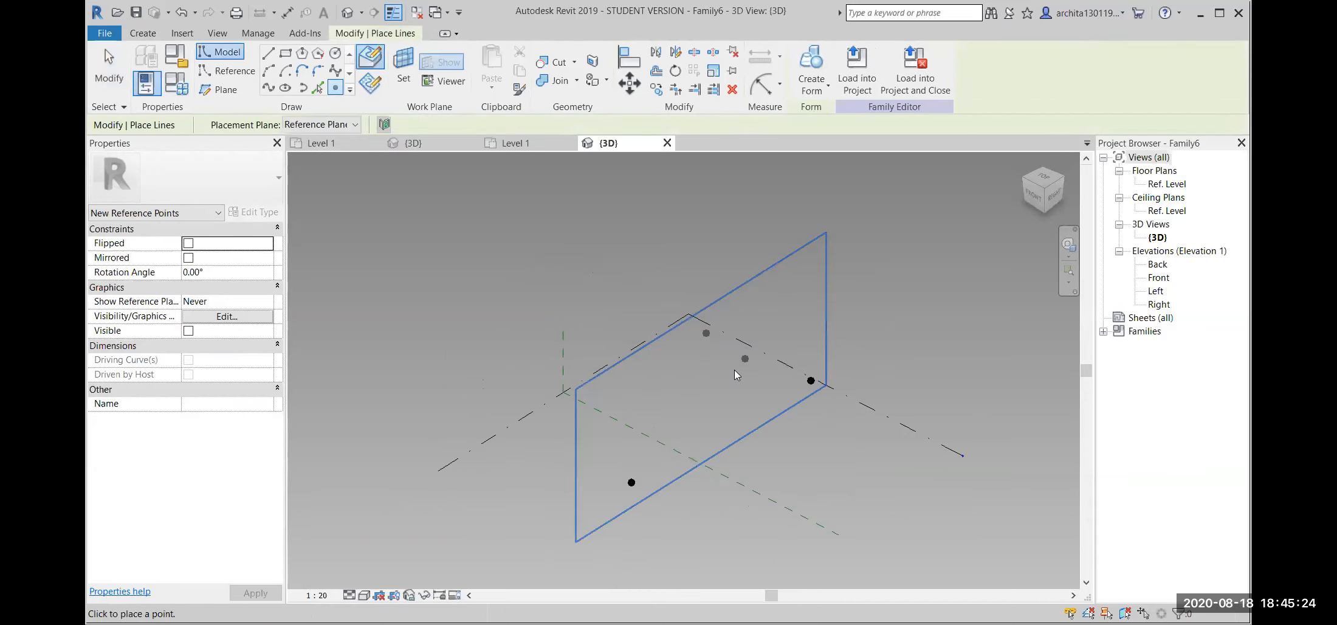
pyautogui.press('Escape')
pyautogui.press('Escape')
# Draw a reference-line arc between the two end points, passing through the new apex point.
pyautogui.keyDown('shift'); pyautogui.moveTo(700, 403); pyautogui.dragTo(796, 392, button='middle'); pyautogui.keyUp('shift')
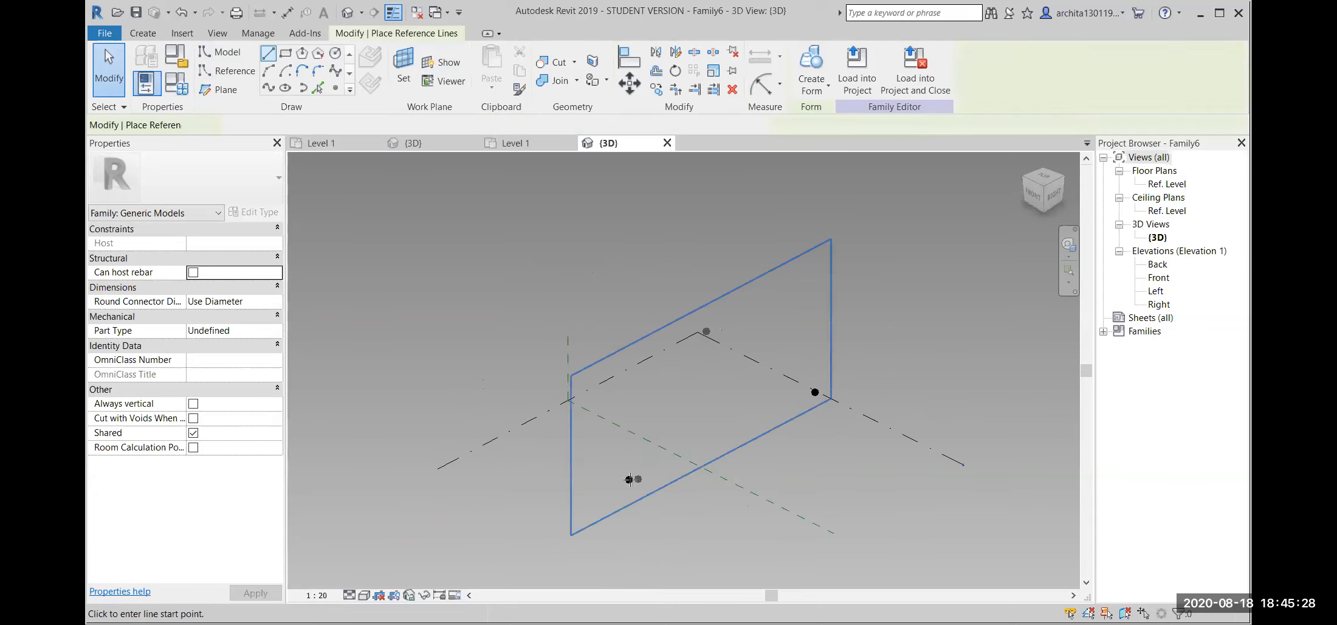
pyautogui.click(268, 71)
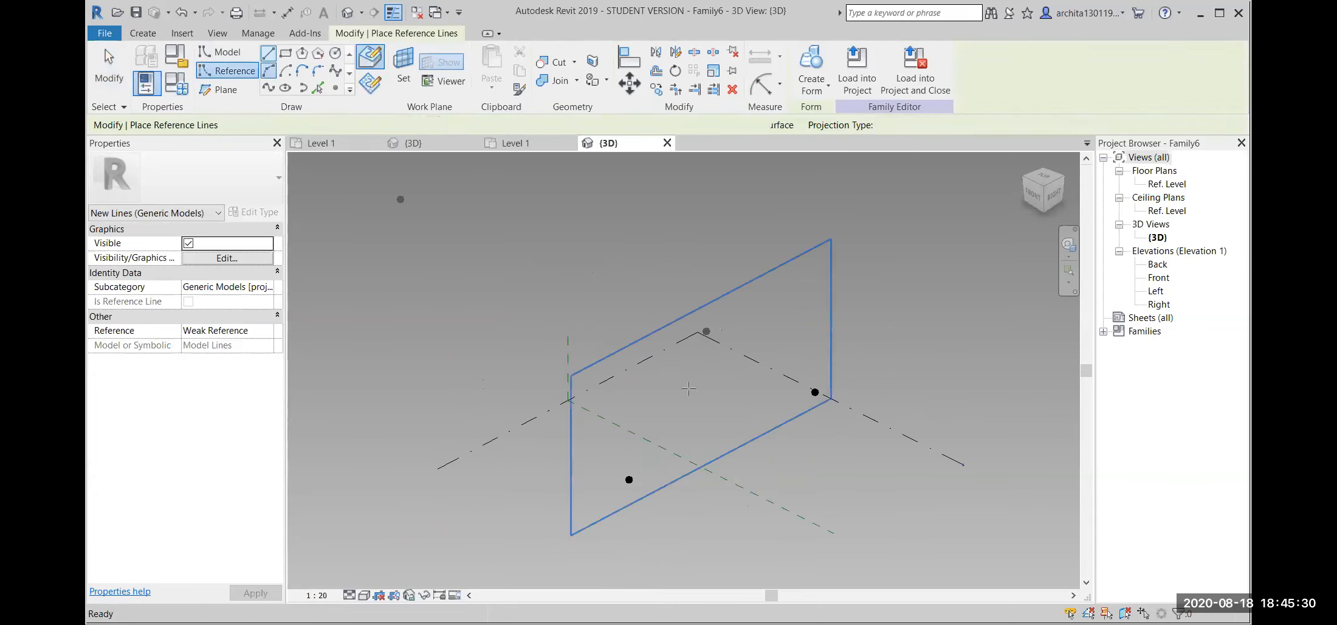
pyautogui.click(815, 391)
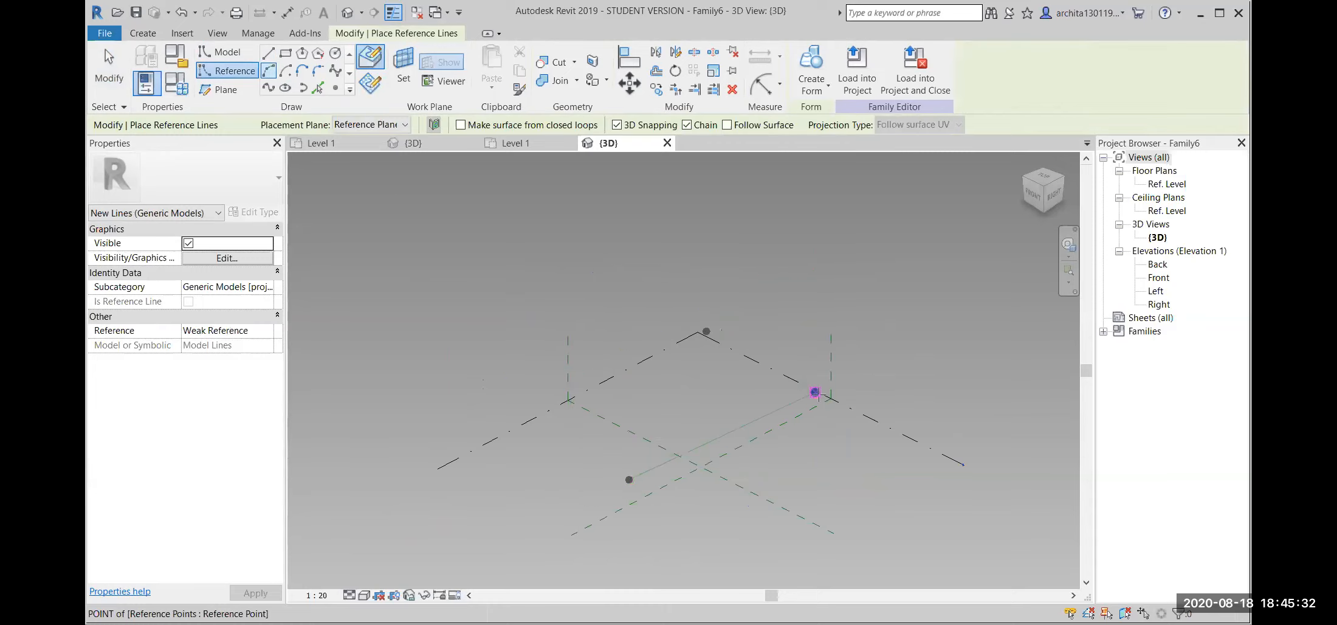
pyautogui.click(727, 344)
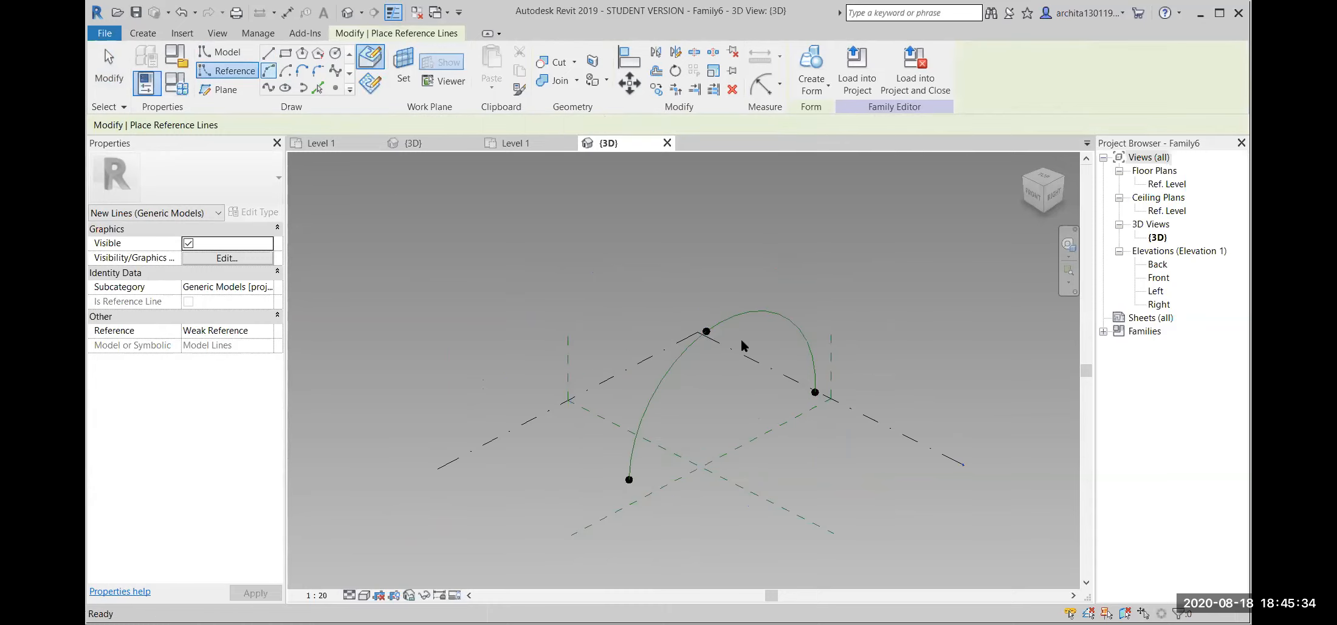
pyautogui.press('Escape')
pyautogui.press('Escape')
# Select the arch's two end points and apex point and make all three adaptive.
pyautogui.click(629, 479)
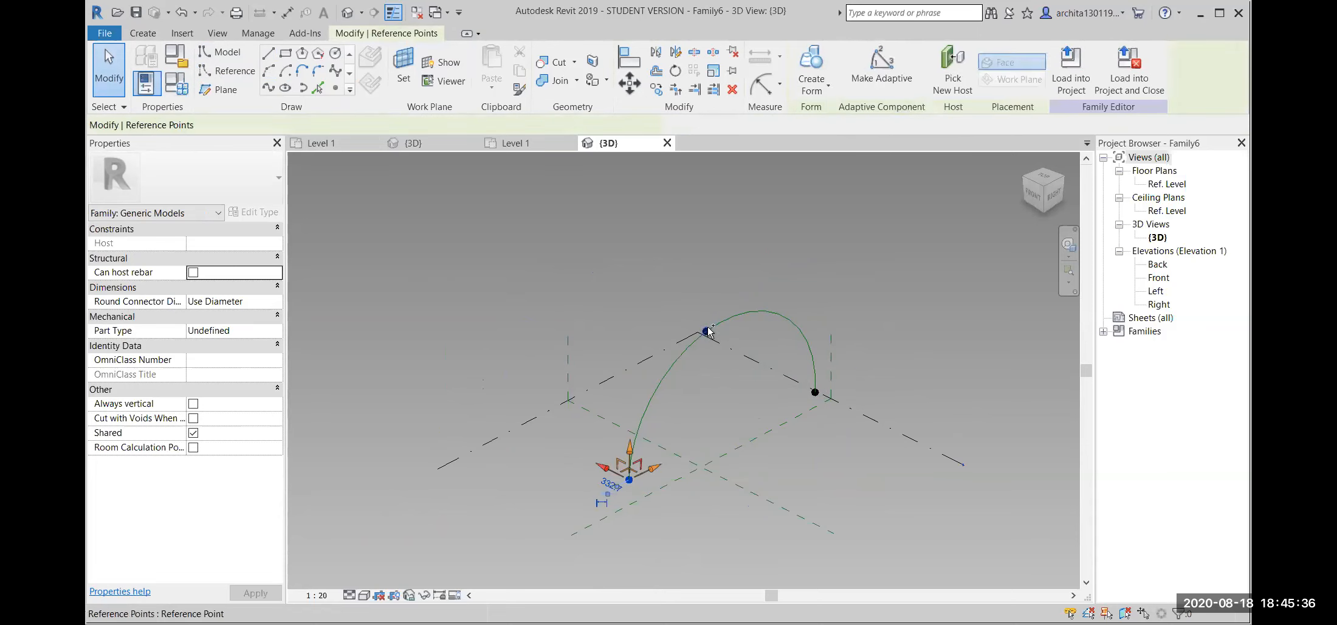
pyautogui.keyDown('ctrl'); pyautogui.click(706, 331); pyautogui.keyUp('ctrl')
pyautogui.keyDown('ctrl'); pyautogui.click(815, 392); pyautogui.keyUp('ctrl')
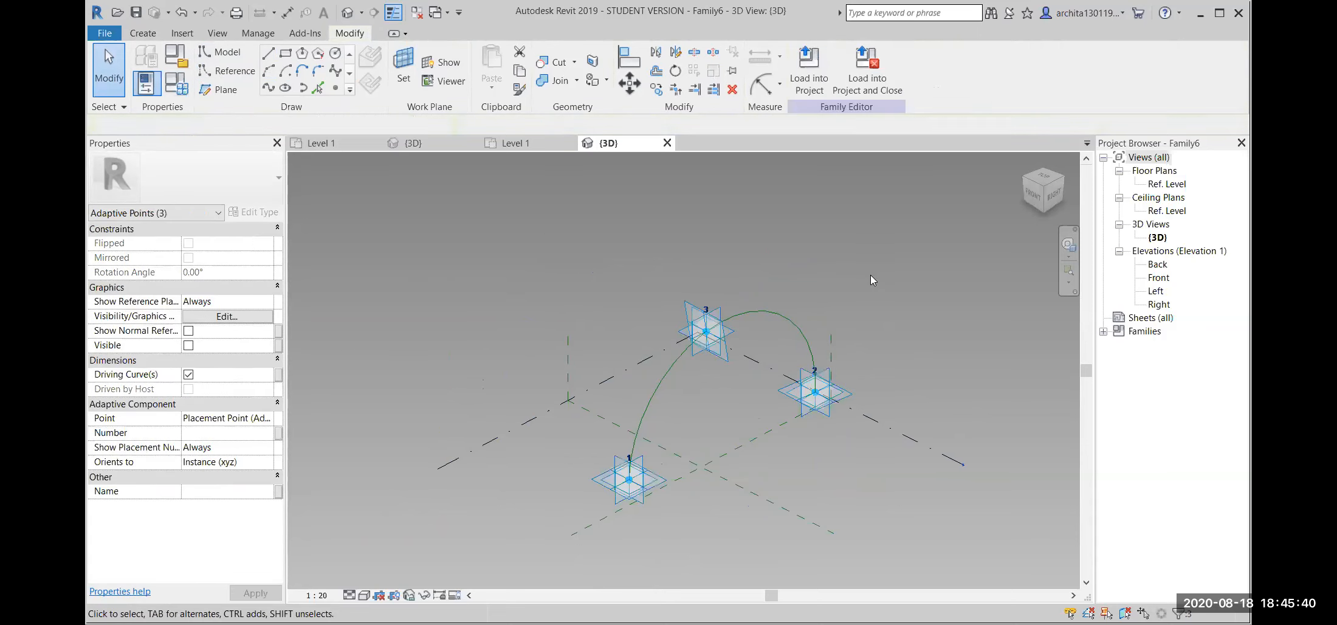
# Renumber the apex adaptive point as placement point 2.
pyautogui.scroll(2, 729, 473)
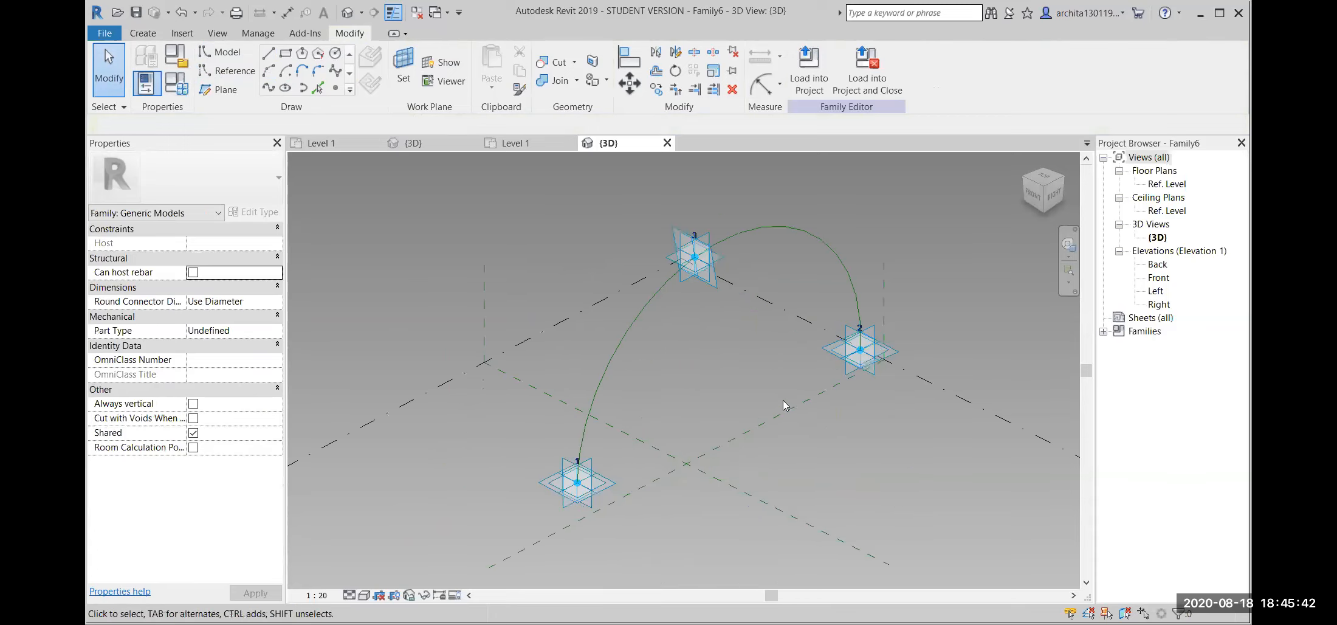
pyautogui.scroll(2, 781, 400)
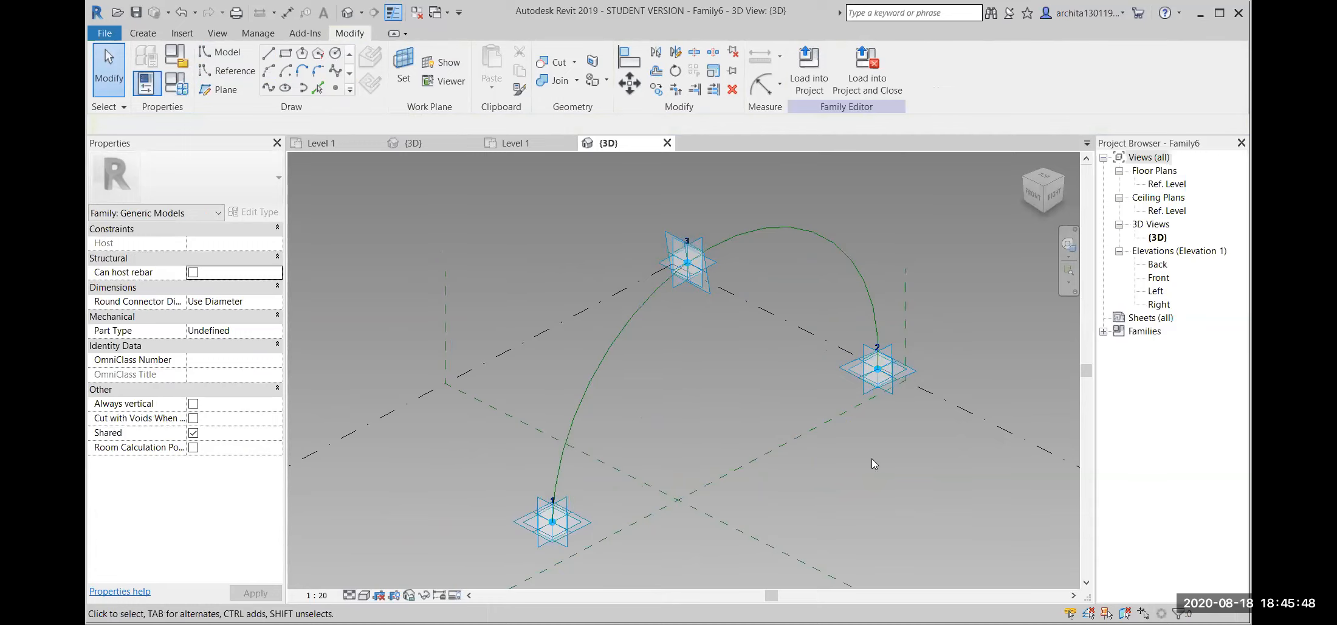
pyautogui.click(685, 234)
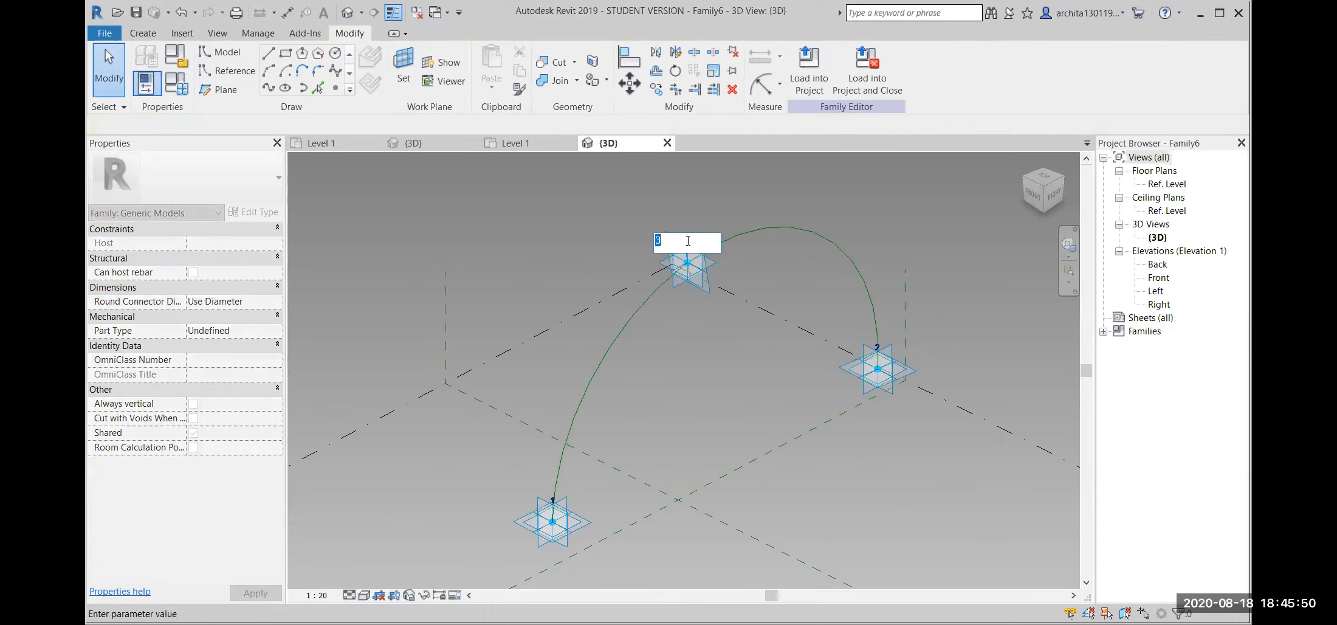
pyautogui.write('2')
pyautogui.click(715, 199)
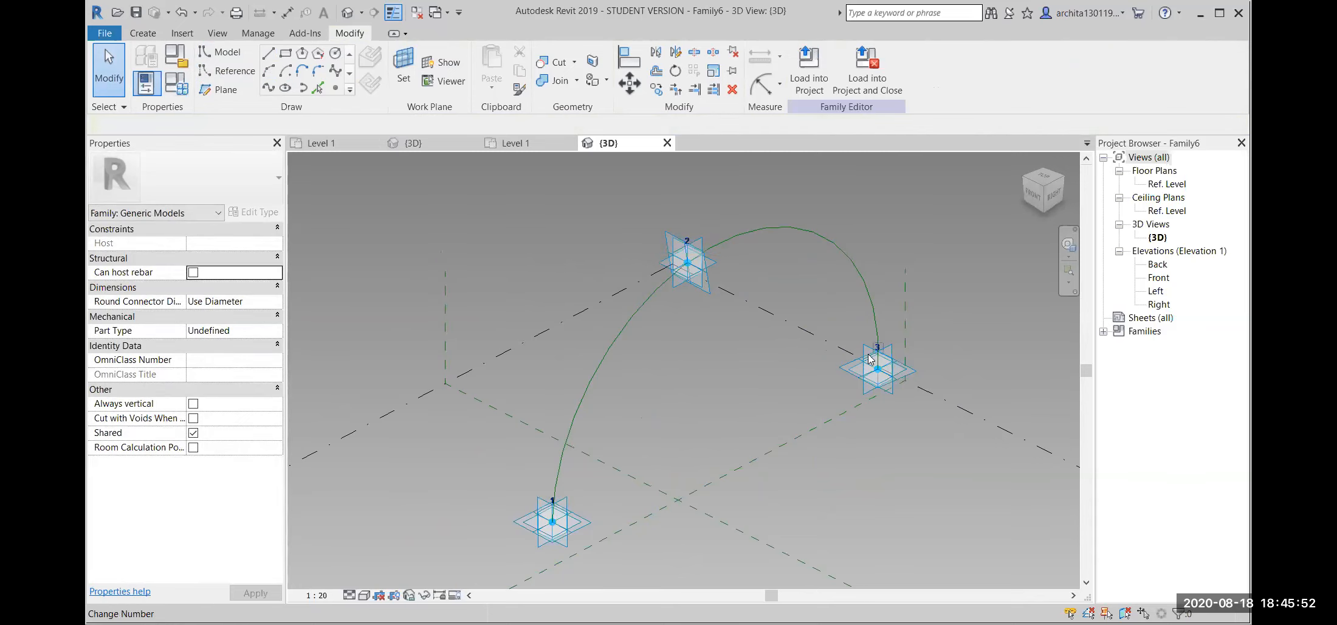
pyautogui.scroll(-2, 644, 407)
pyautogui.moveTo(685, 416); pyautogui.dragTo(666, 448, button='middle')
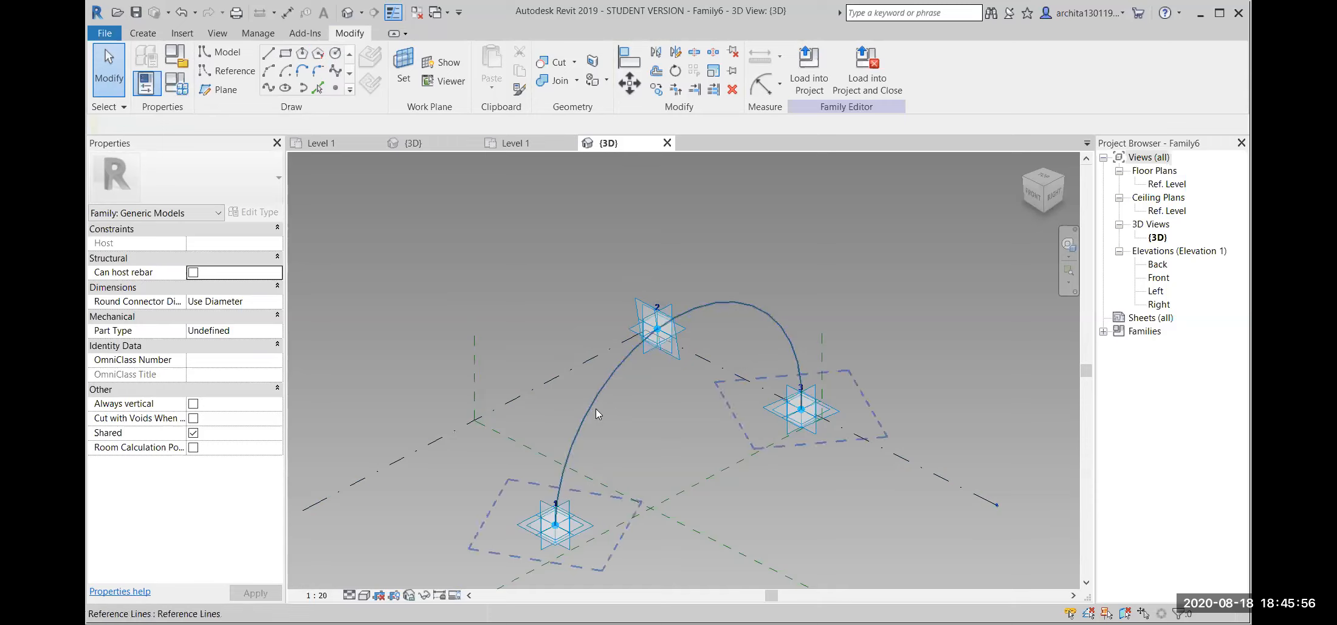
pyautogui.scroll(1, 763, 322)
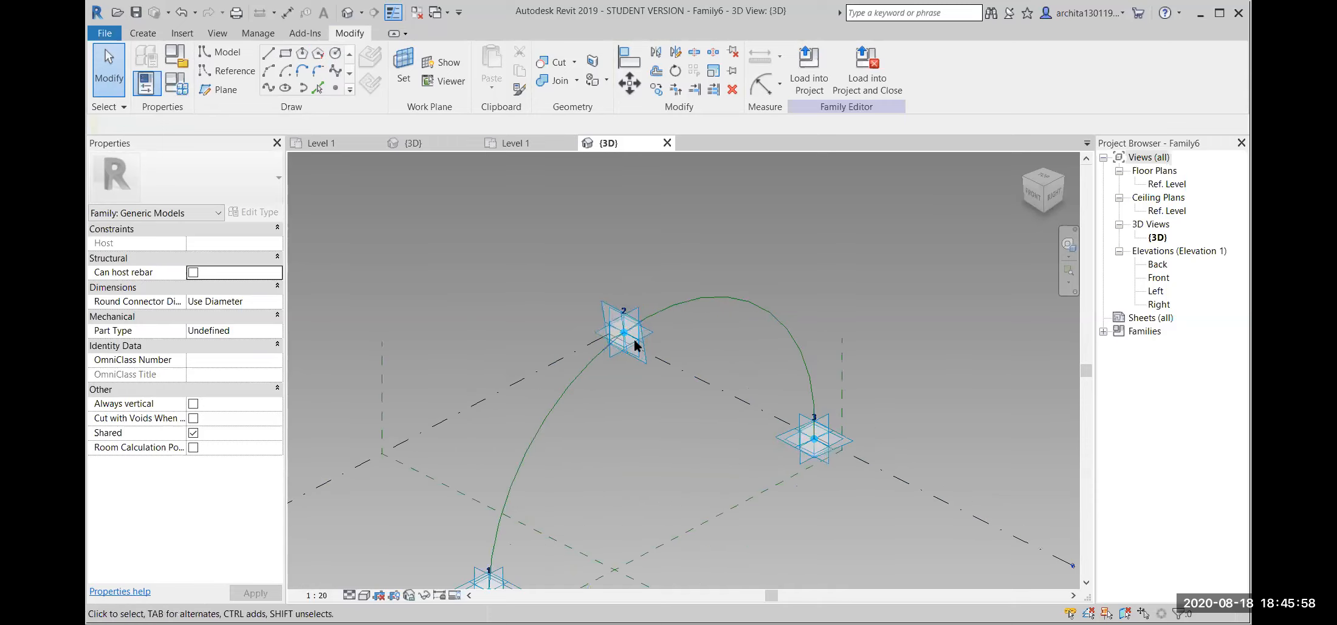
pyautogui.click(742, 300)
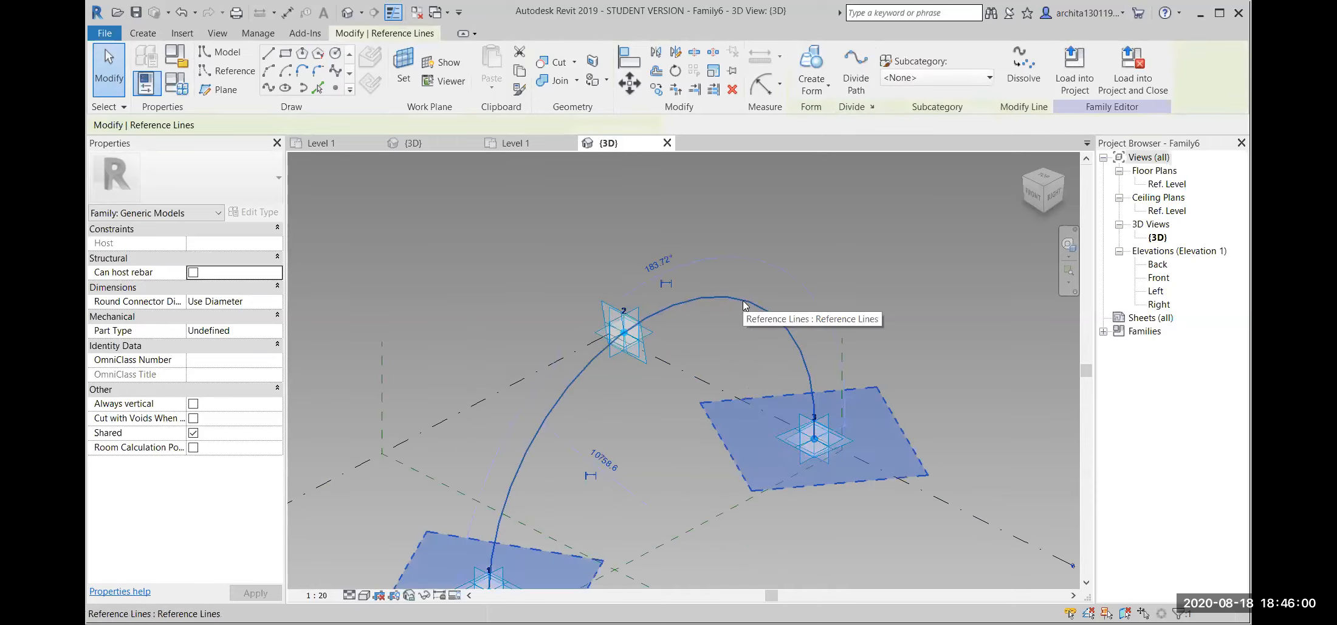
pyautogui.press('Escape')
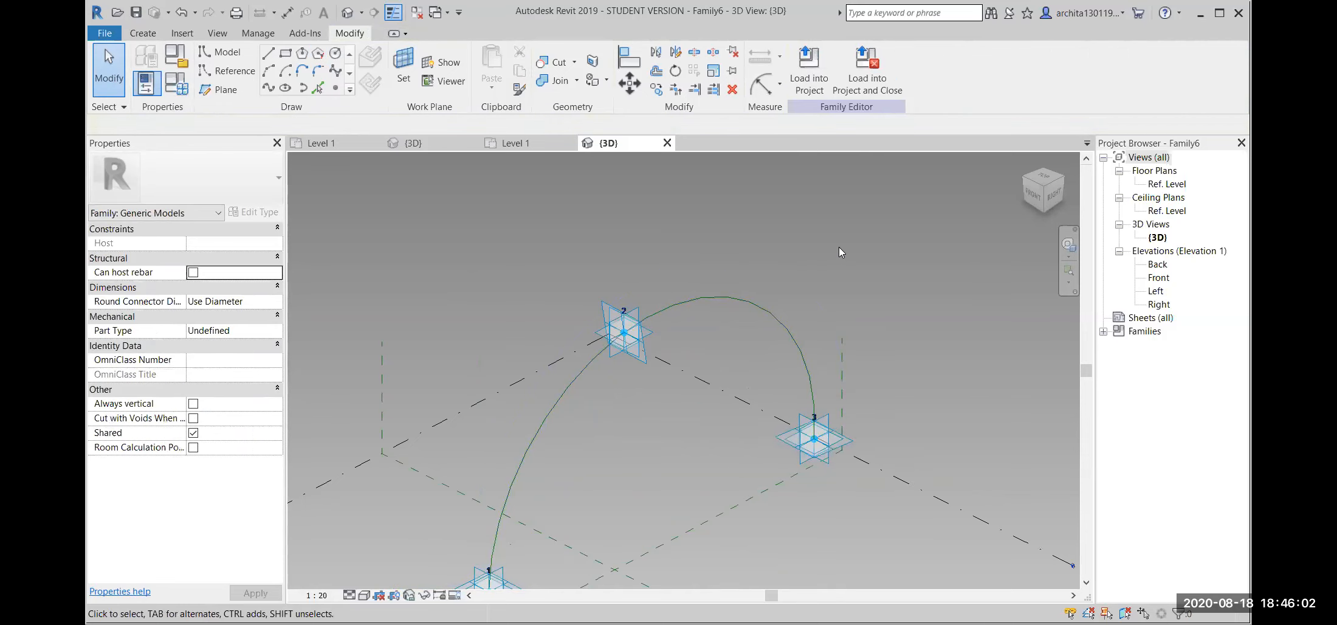
pyautogui.scroll(-1, 818, 254)
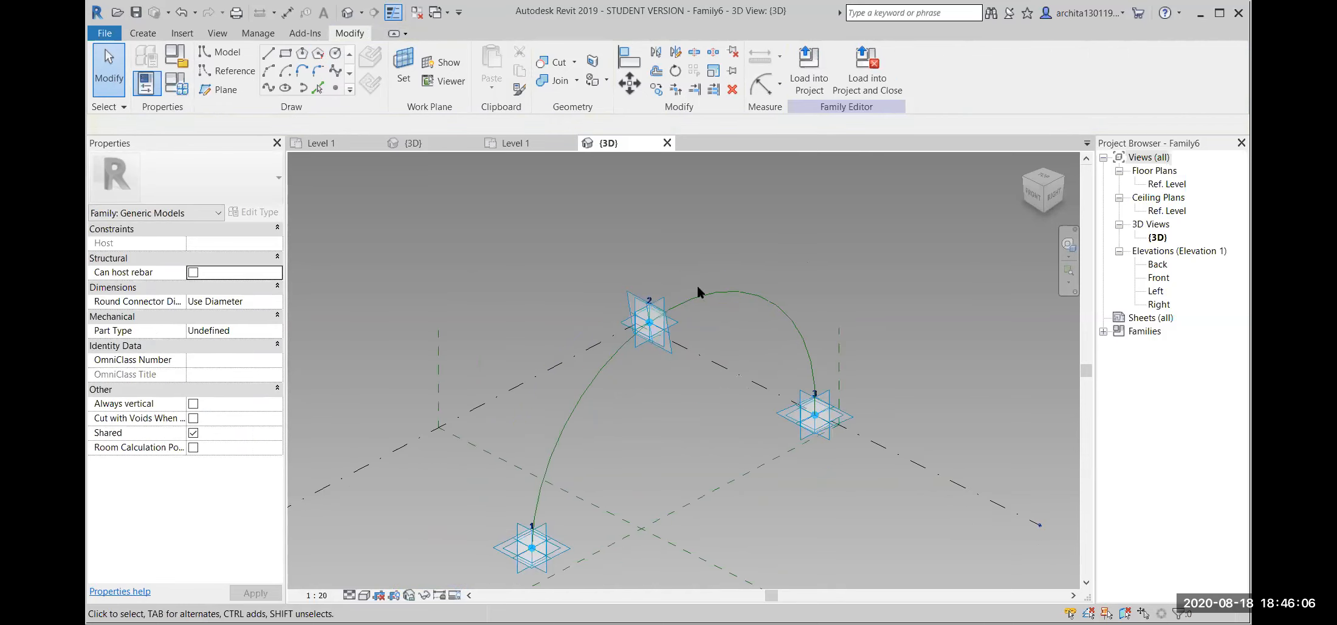
pyautogui.scroll(2, 697, 288)
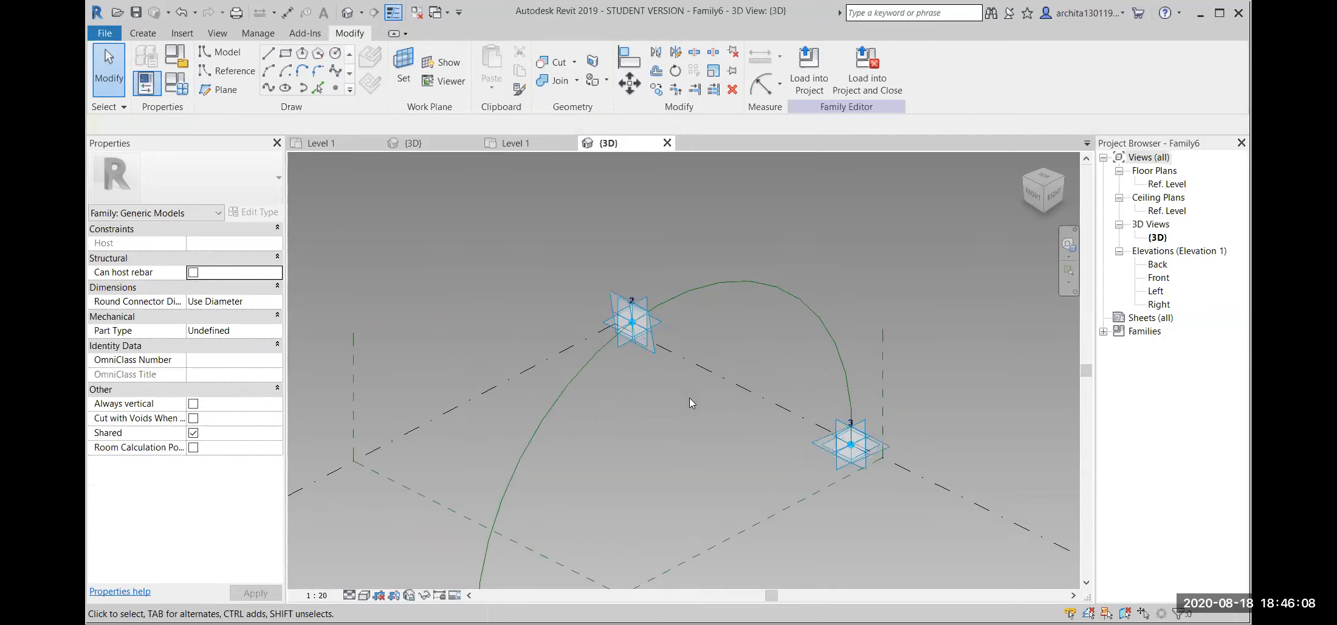
# Place a hosted reference point on the reference arc, between the apex point and adaptive point 3.
pyautogui.keyDown('shift'); pyautogui.moveTo(690, 437); pyautogui.dragTo(708, 372, button='middle'); pyautogui.keyUp('shift')
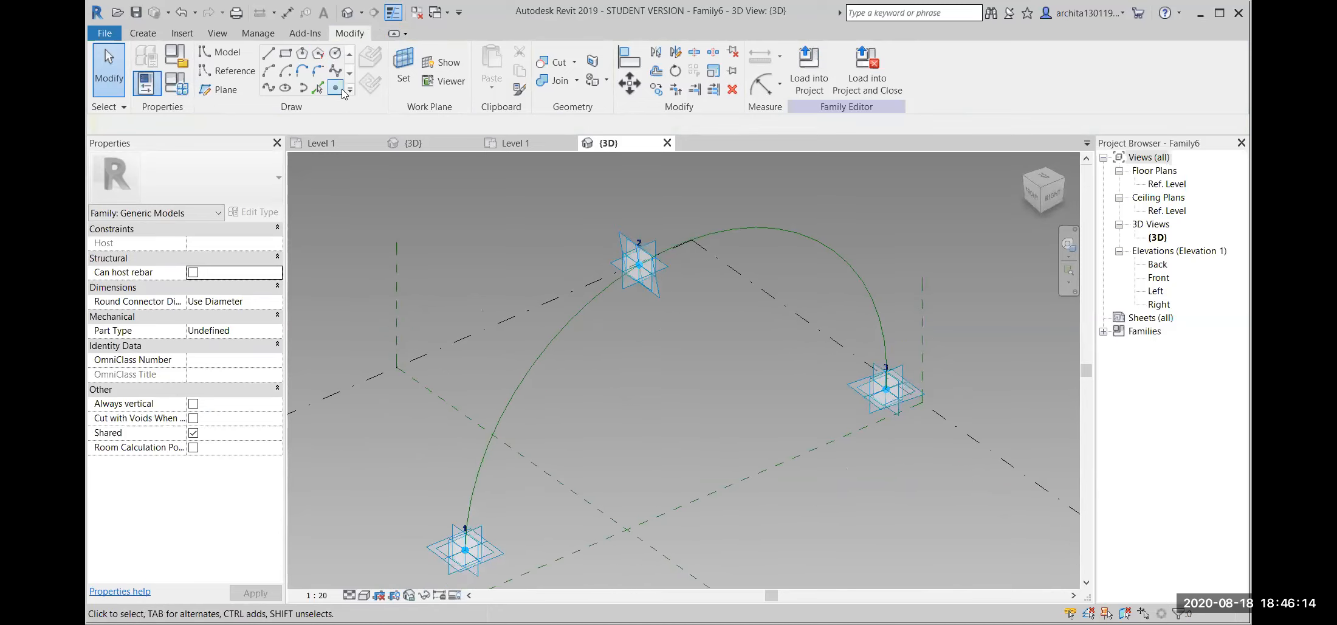
pyautogui.click(334, 89)
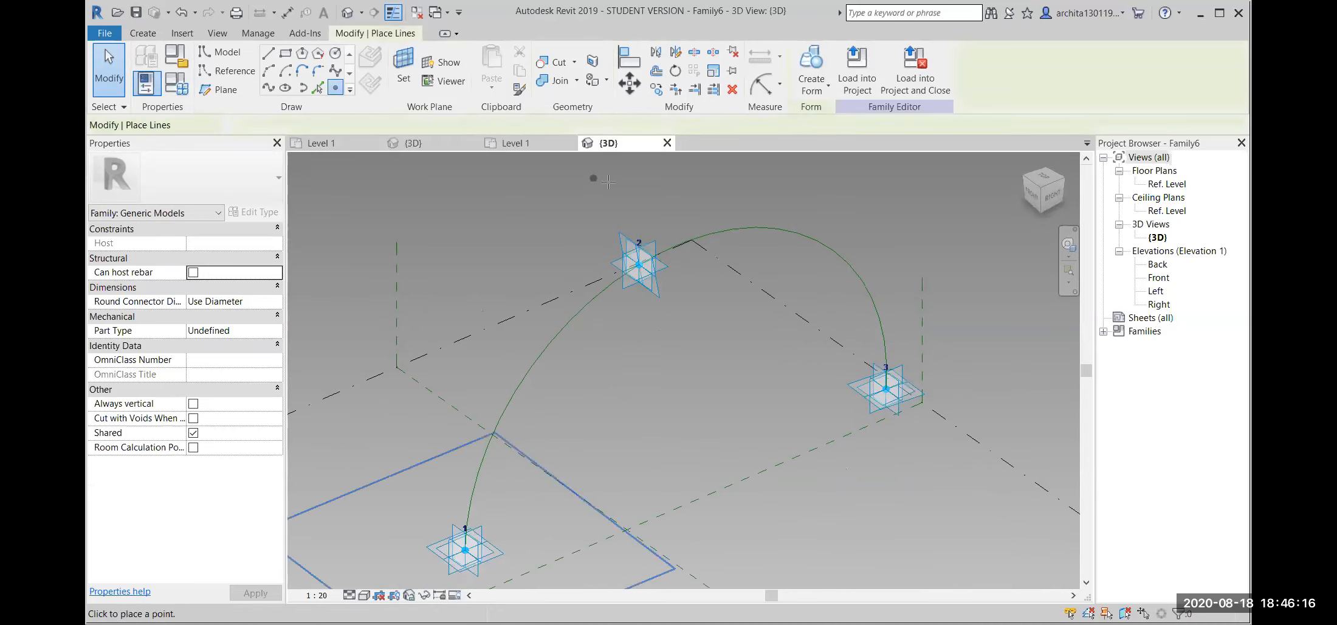
pyautogui.click(728, 224)
pyautogui.press('Escape')
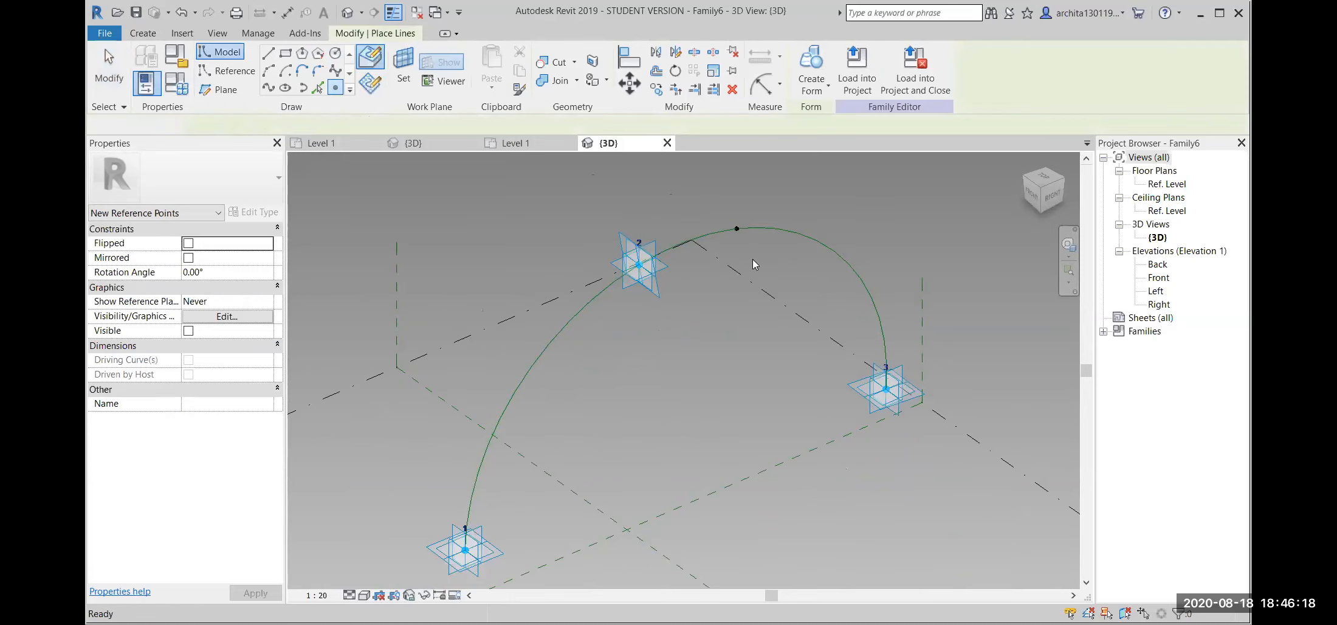
# Show the hosted point's work plane and draw a small model circle on it, centred on the point.
pyautogui.moveTo(765, 258); pyautogui.dragTo(721, 293, button='middle')
pyautogui.click(631, 266)
pyautogui.click(634, 267)
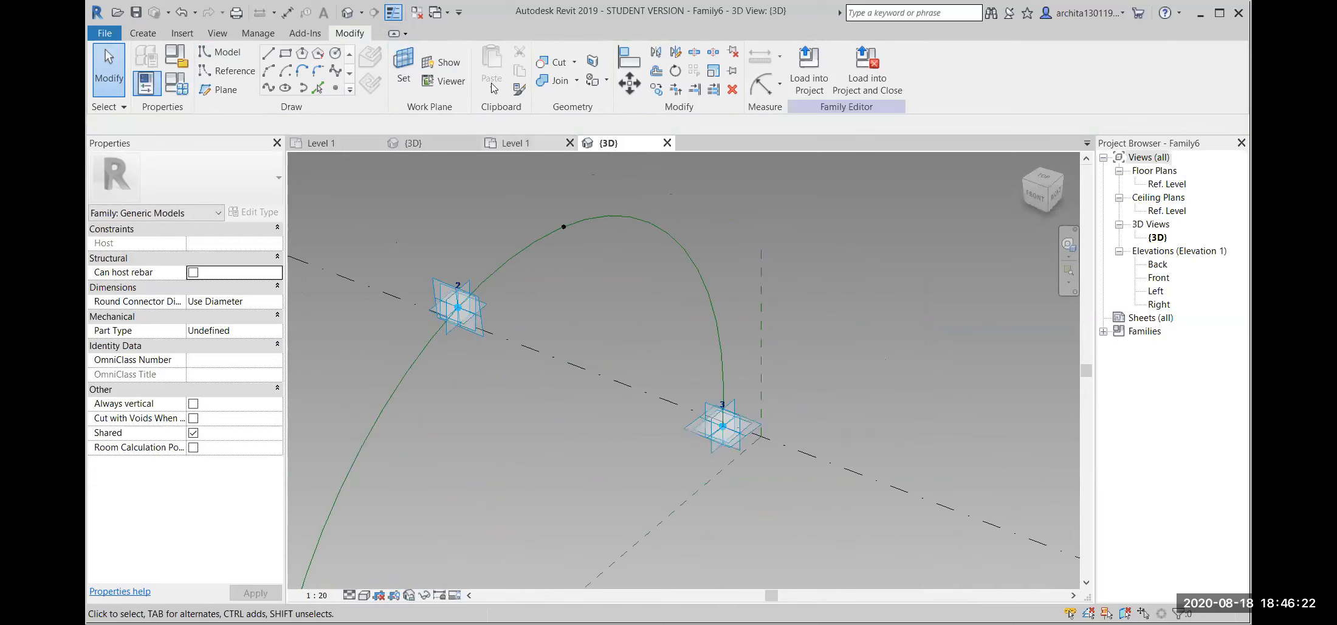
pyautogui.click(452, 64)
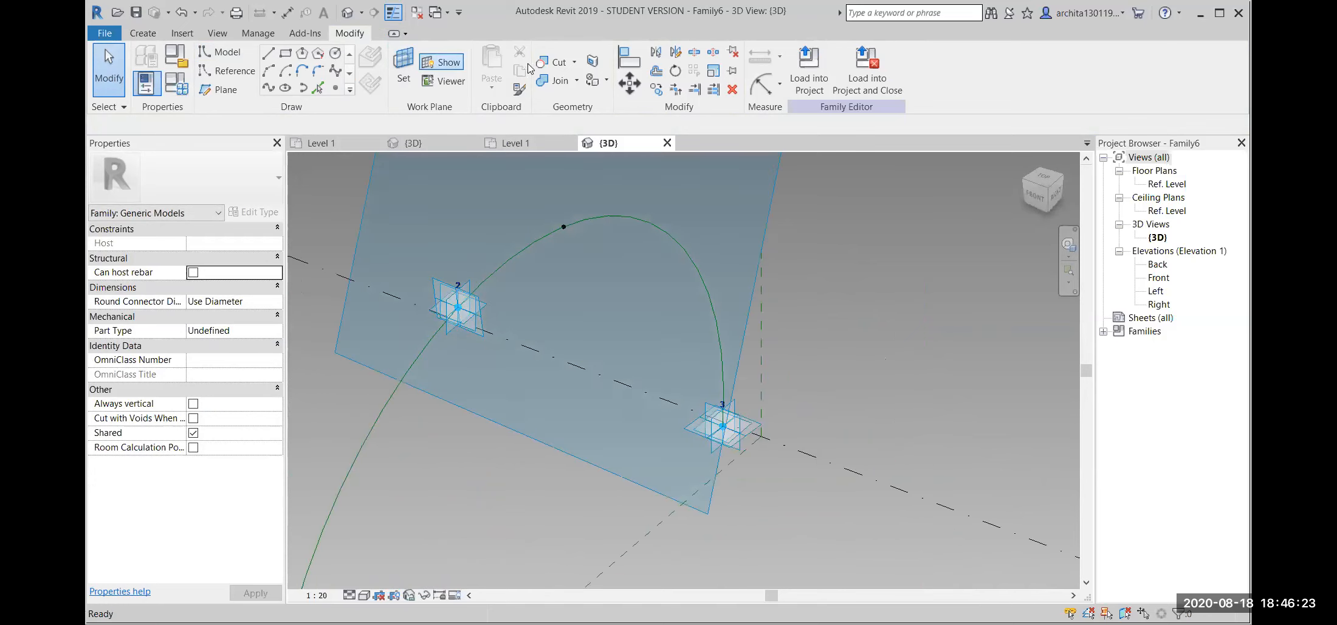
pyautogui.click(335, 53)
pyautogui.click(564, 227)
pyautogui.click(571, 229)
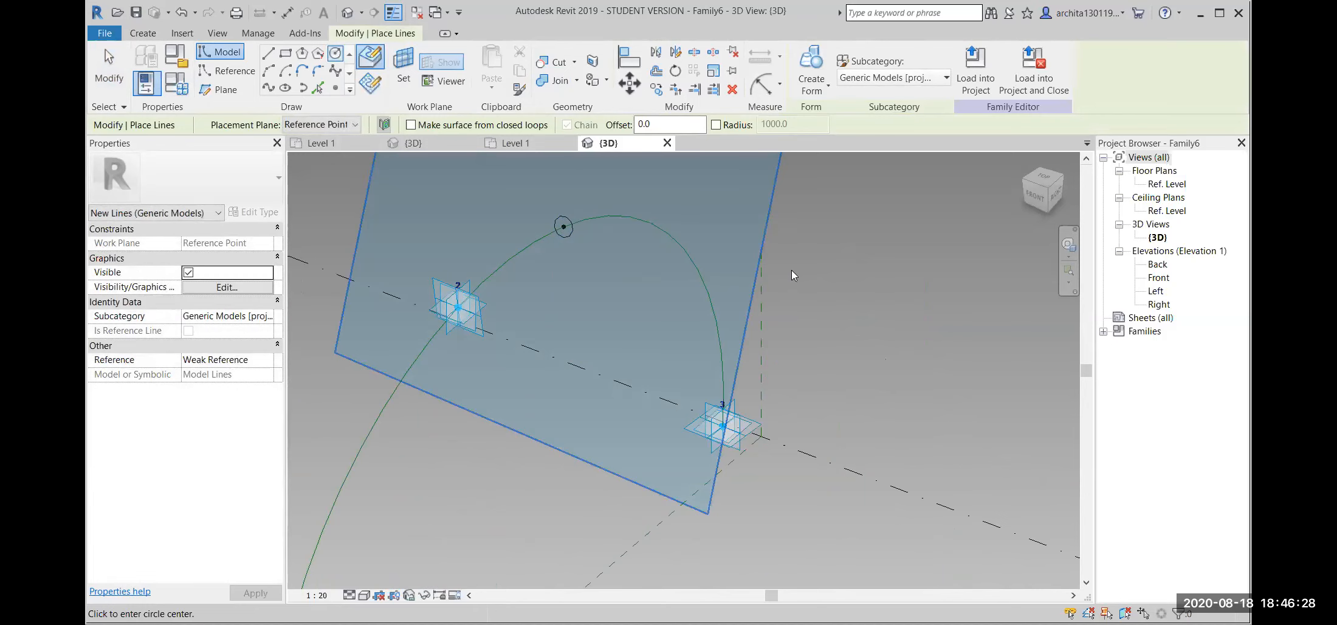
pyautogui.press('Escape')
pyautogui.press('Escape')
# Create a solid arch form by sweeping the small circle along the reference arc.
pyautogui.keyDown('shift'); pyautogui.moveTo(791, 269); pyautogui.dragTo(660, 384, button='middle'); pyautogui.keyUp('shift')
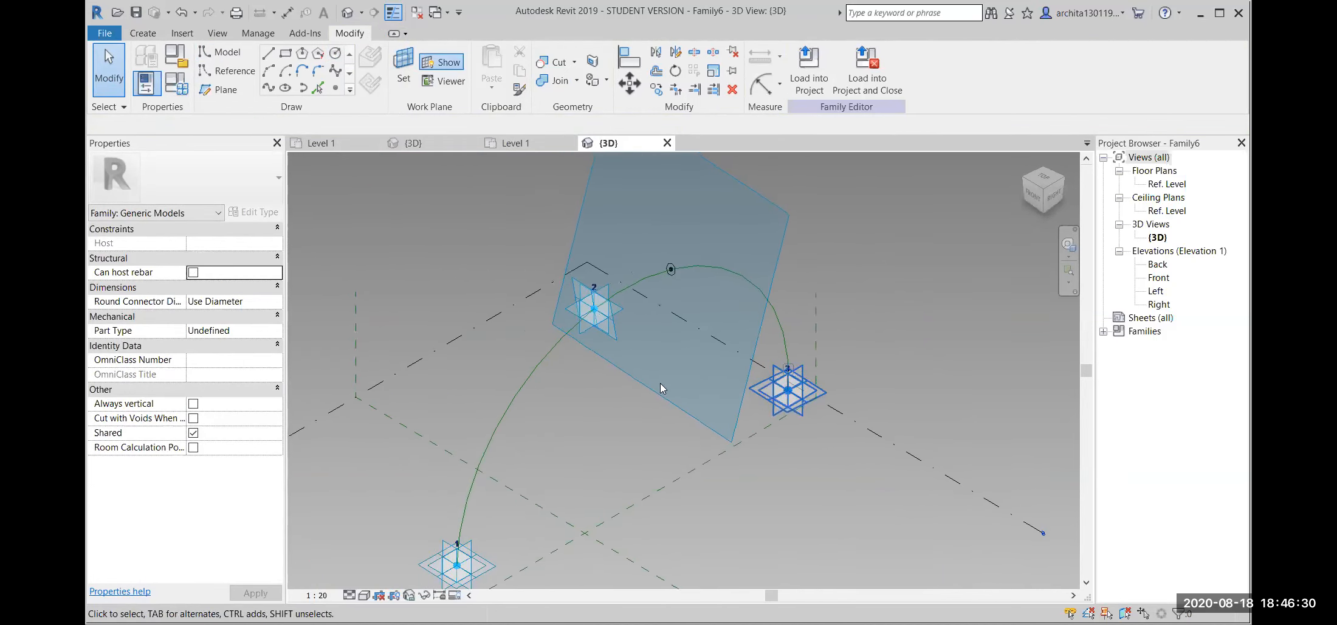
pyautogui.click(525, 369)
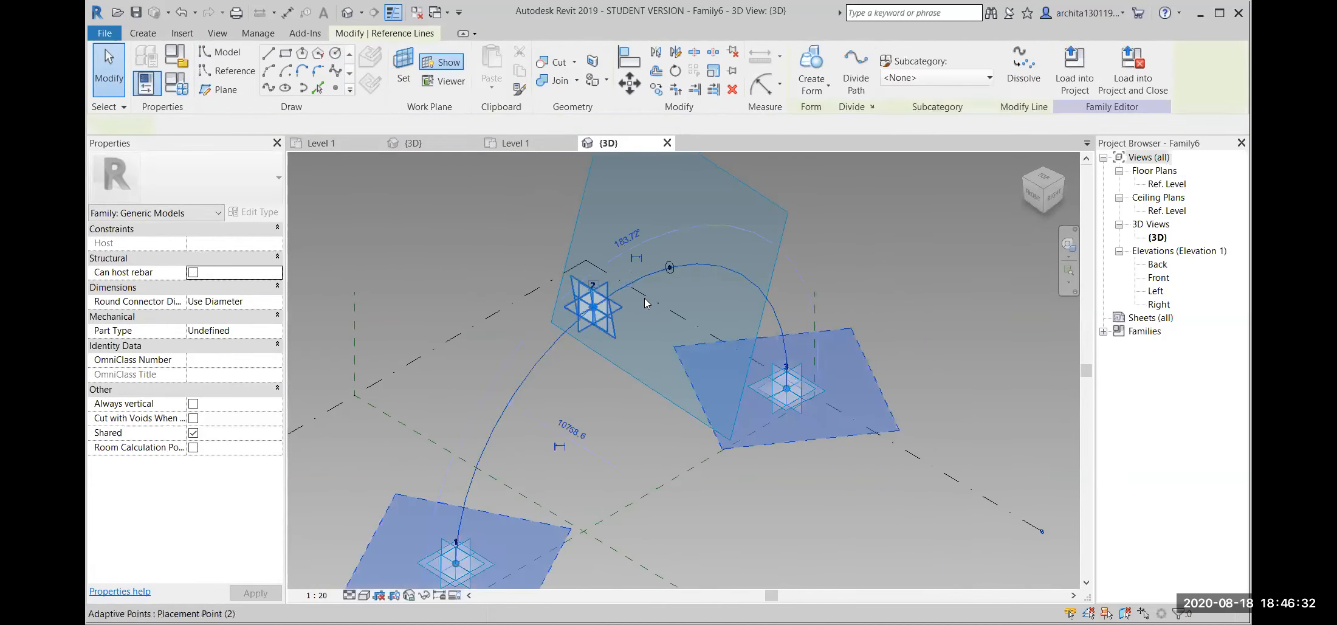
pyautogui.click(668, 267)
pyautogui.keyDown('ctrl'); pyautogui.click(675, 273); pyautogui.keyUp('ctrl')
pyautogui.click(811, 63)
pyautogui.press('Escape')
pyautogui.keyDown('shift'); pyautogui.moveTo(700, 365); pyautogui.dragTo(738, 478, button='middle'); pyautogui.keyUp('shift')
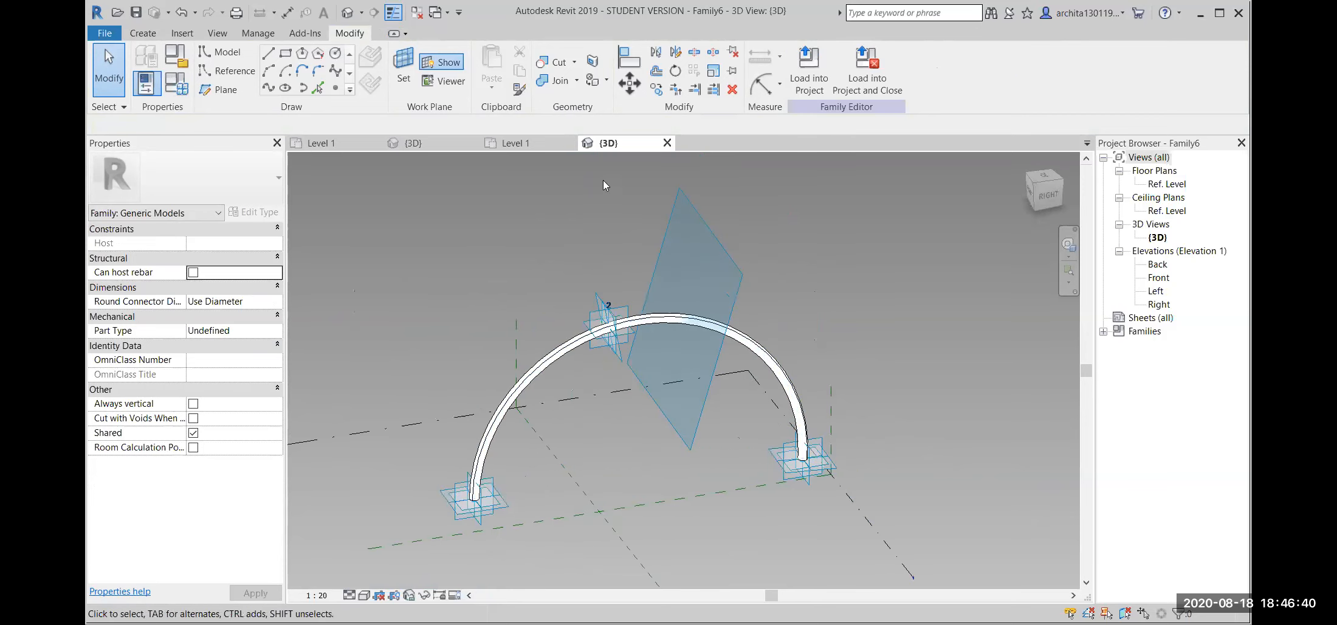
# Load the adaptive arch family into Family1 and switch to the vaulted mass's 3D view.
pyautogui.click(821, 67)
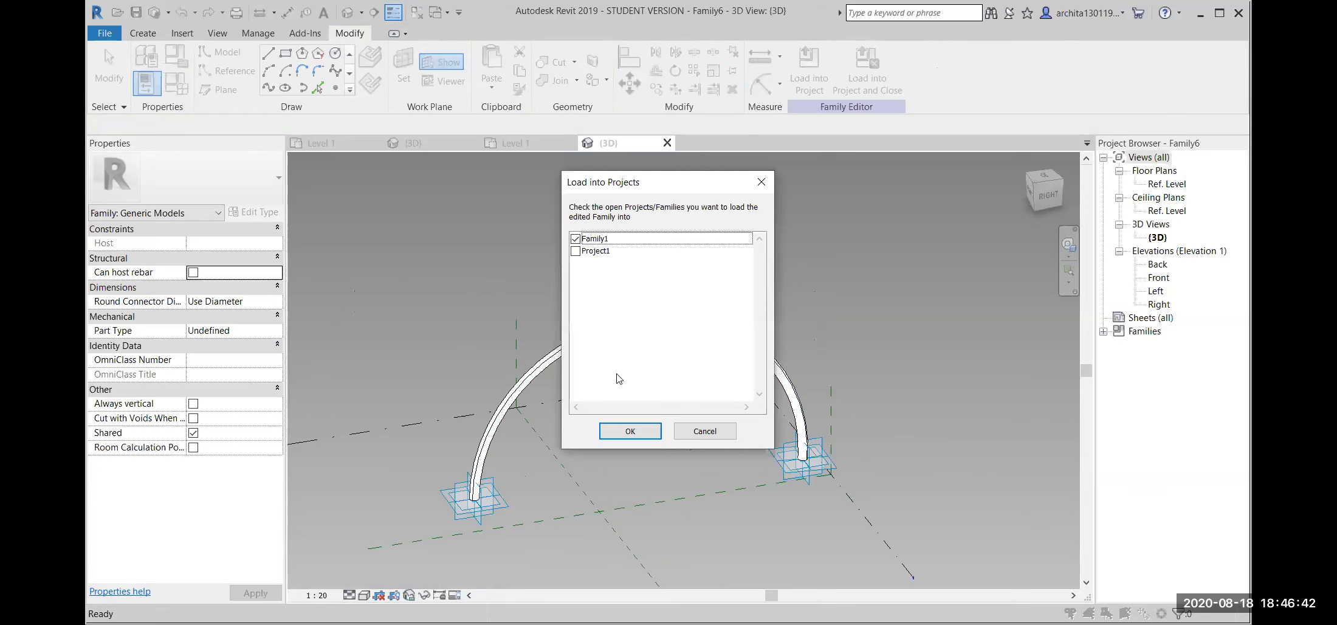
pyautogui.click(629, 433)
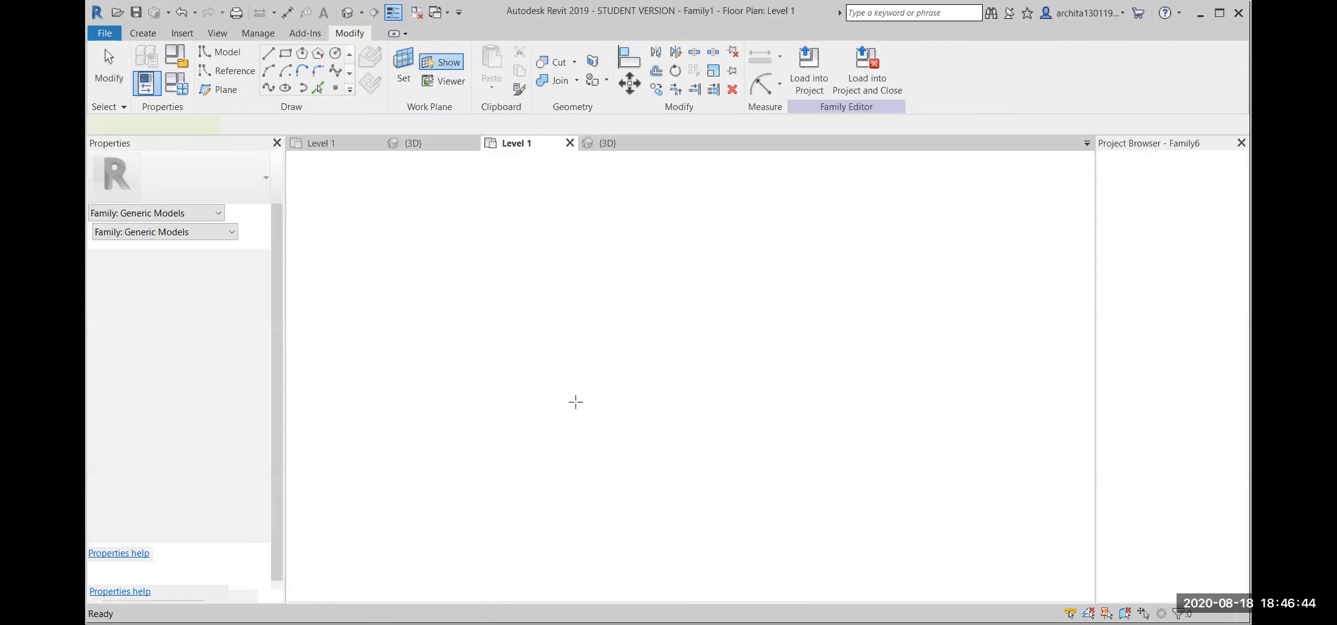
pyautogui.click(446, 145)
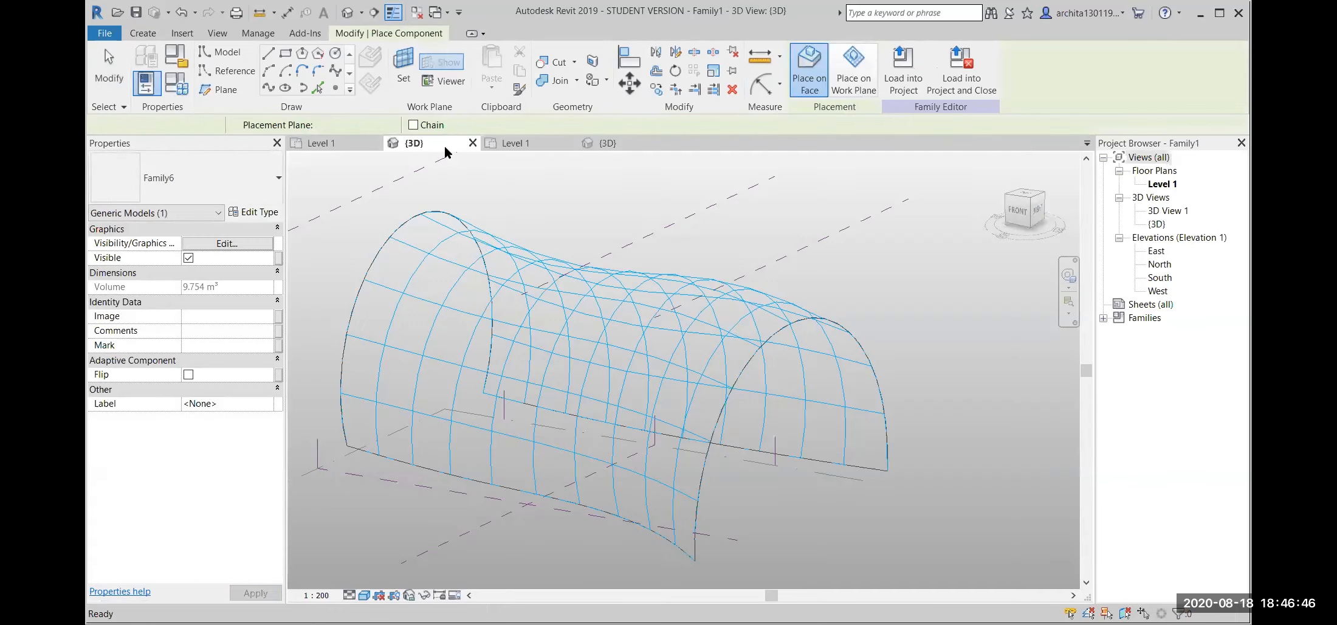
# Place the arch component on the vault's open end edge, through the near base corner, the crown and the far base corner.
pyautogui.scroll(-2, 688, 516)
pyautogui.click(687, 543)
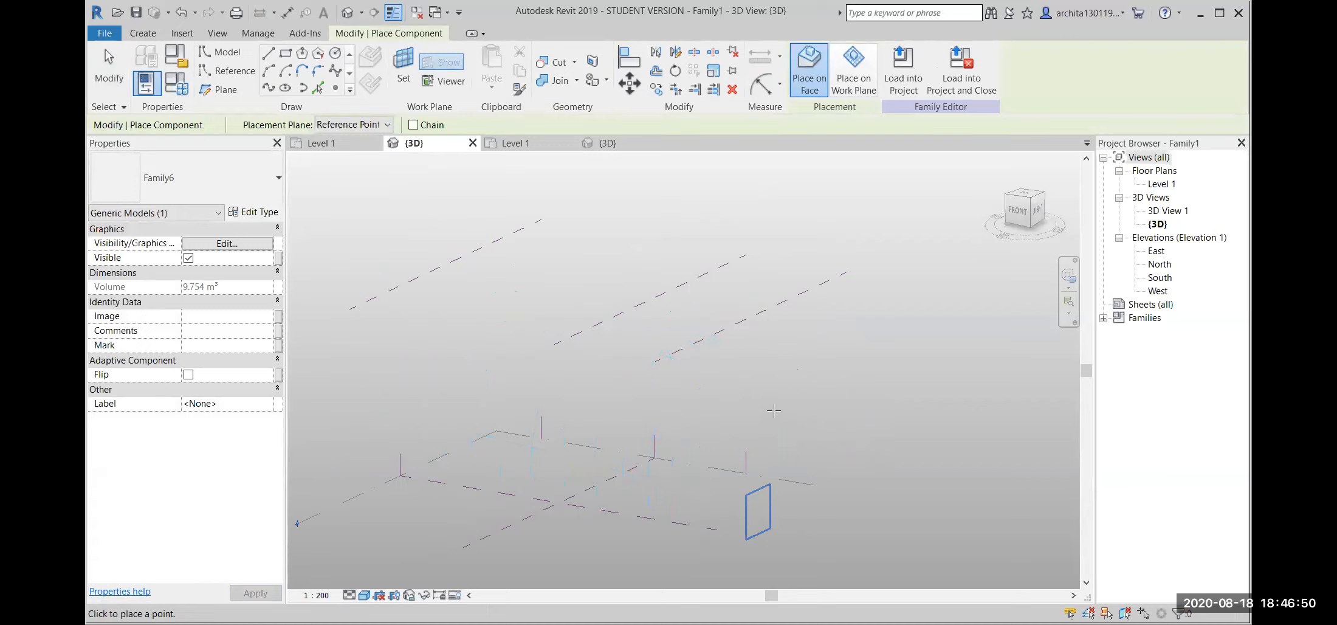
pyautogui.click(766, 363)
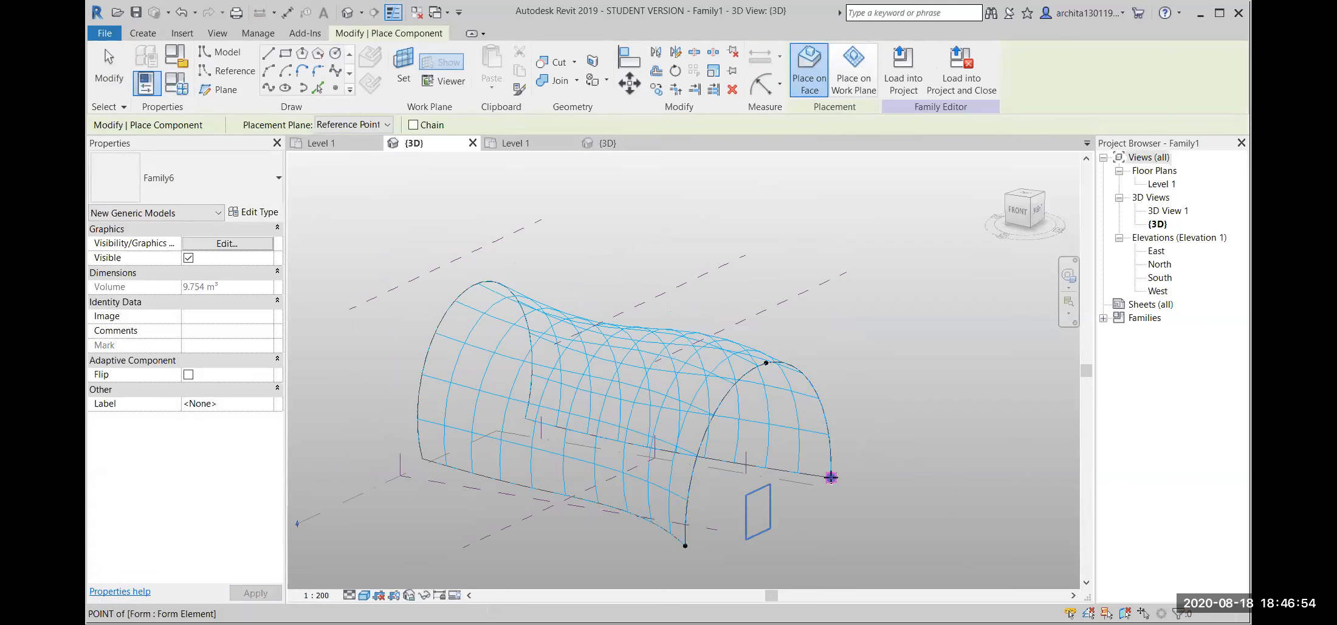
pyautogui.press('Escape')
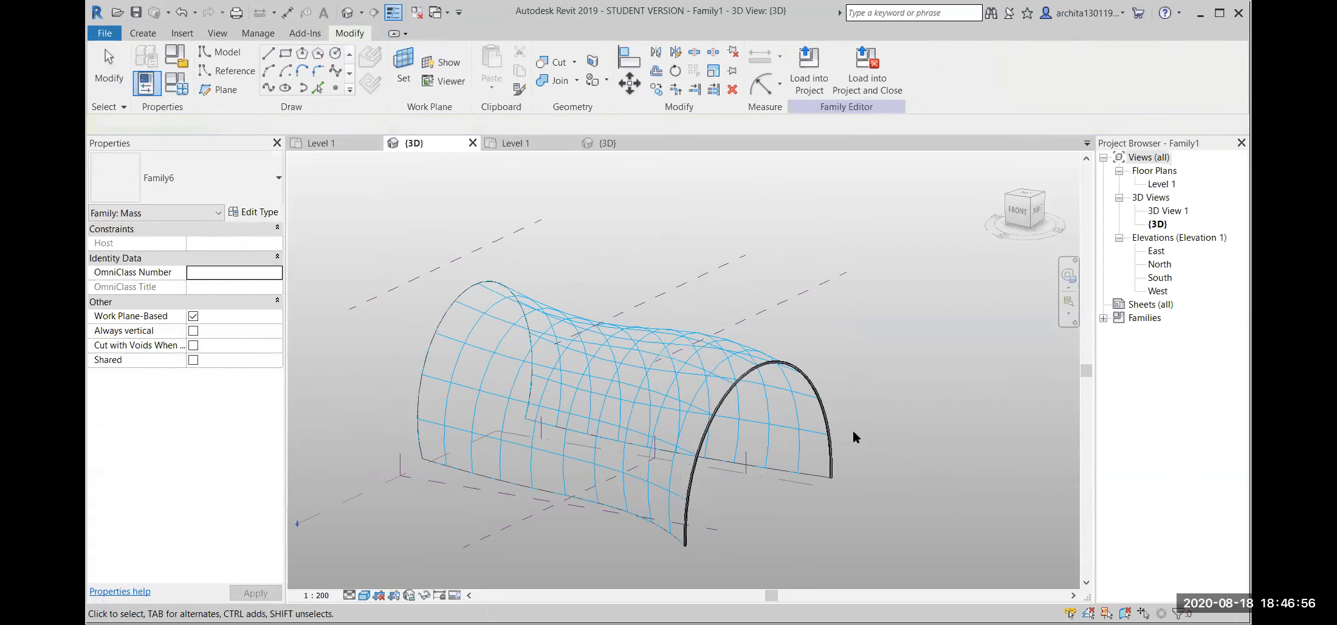
pyautogui.keyDown('shift'); pyautogui.moveTo(702, 431); pyautogui.dragTo(589, 445, button='middle'); pyautogui.keyUp('shift')
pyautogui.click(632, 382)
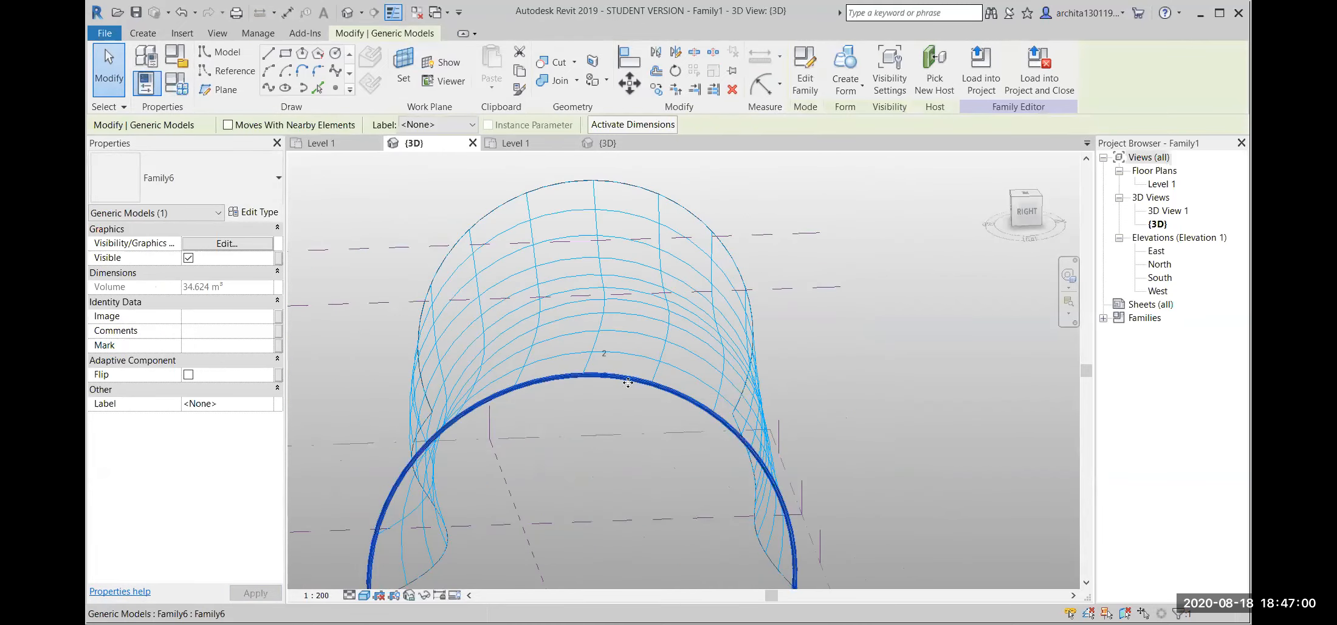
pyautogui.scroll(-2, 632, 383)
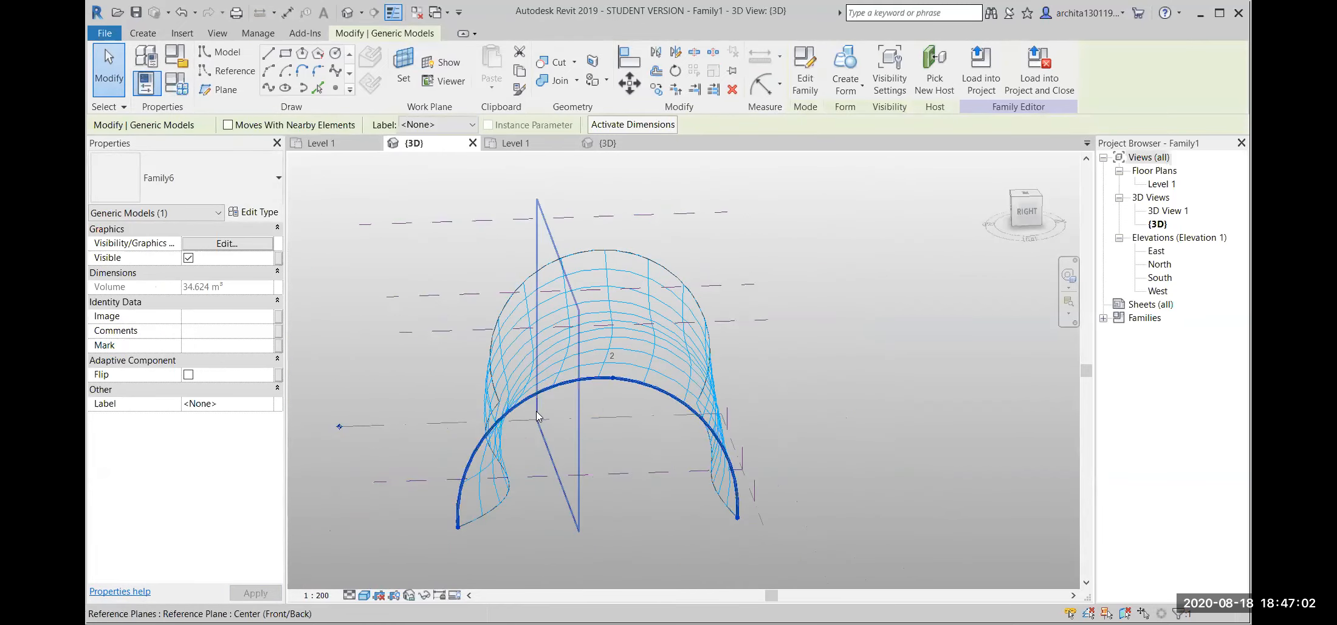
pyautogui.keyDown('shift'); pyautogui.moveTo(617, 409); pyautogui.dragTo(523, 160, button='middle'); pyautogui.keyUp('shift')
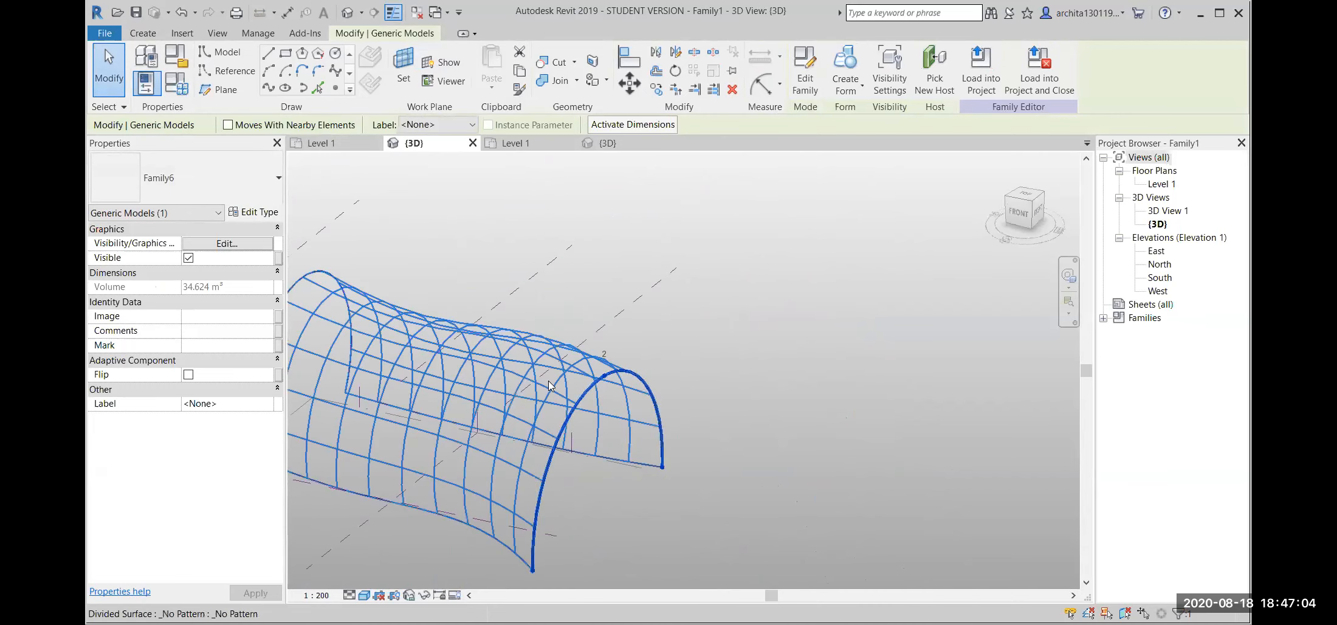
# Try to place a second arch component across the vault, just behind the first arch, with its feet on both base edges.
pyautogui.click(144, 33)
pyautogui.click(483, 72)
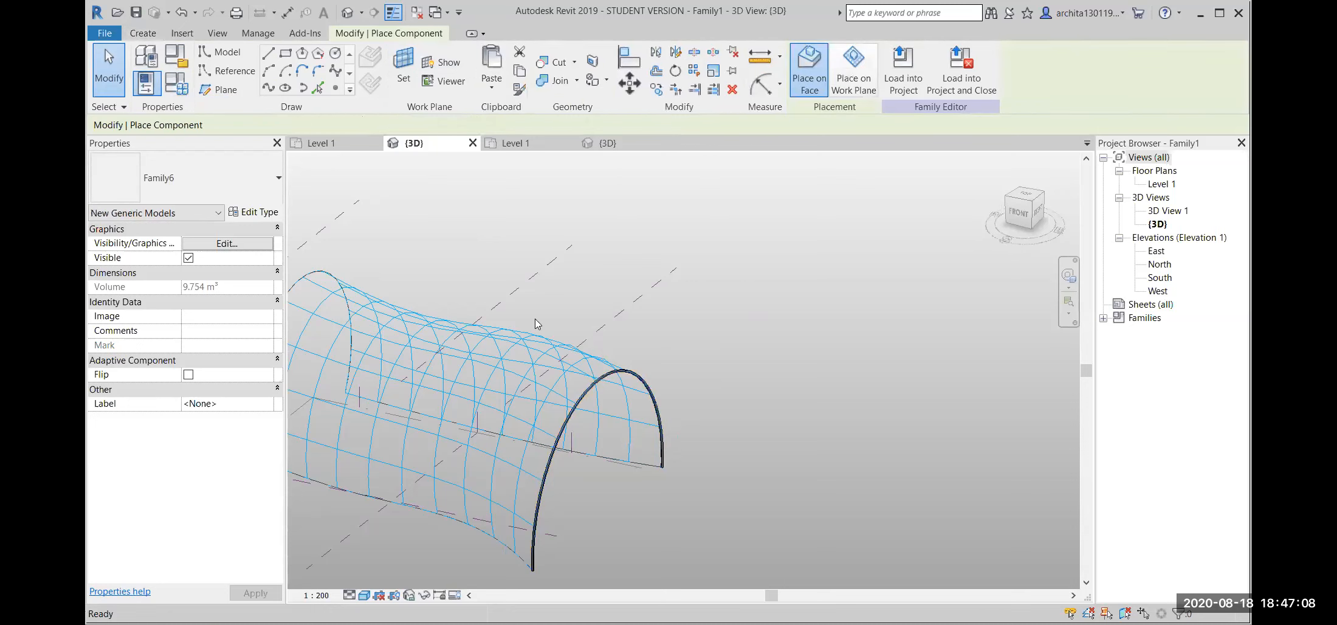
pyautogui.click(512, 552)
pyautogui.click(574, 366)
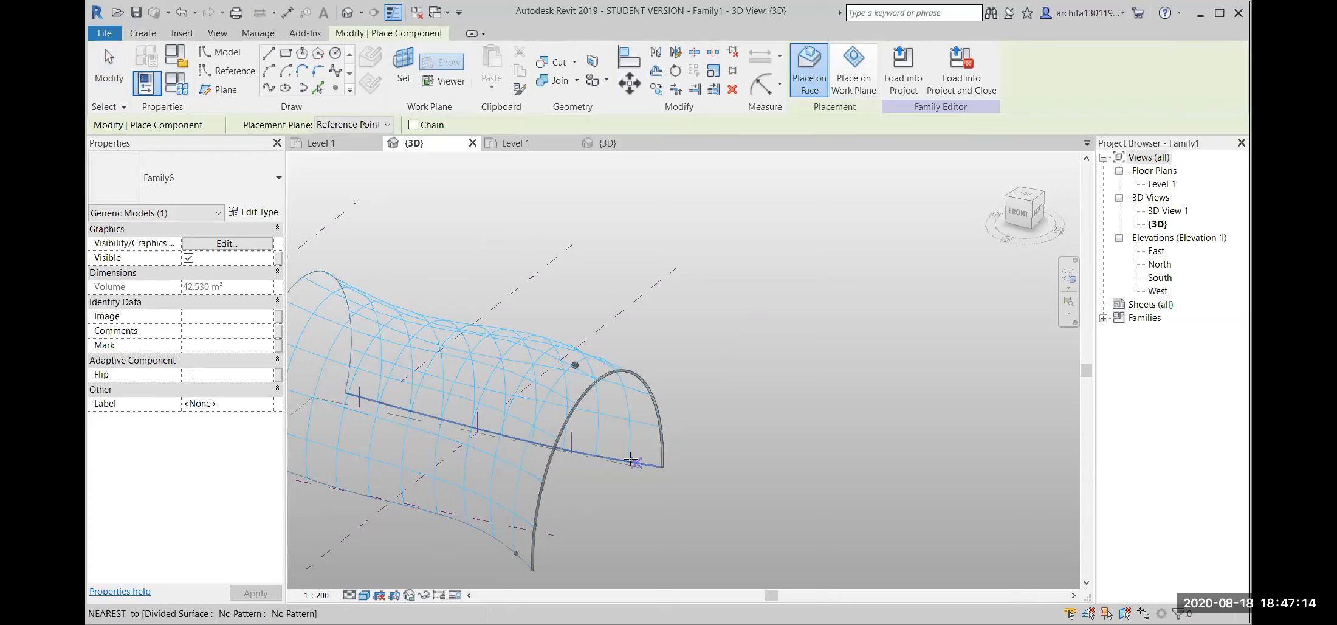
pyautogui.click(629, 460)
pyautogui.press('Escape')
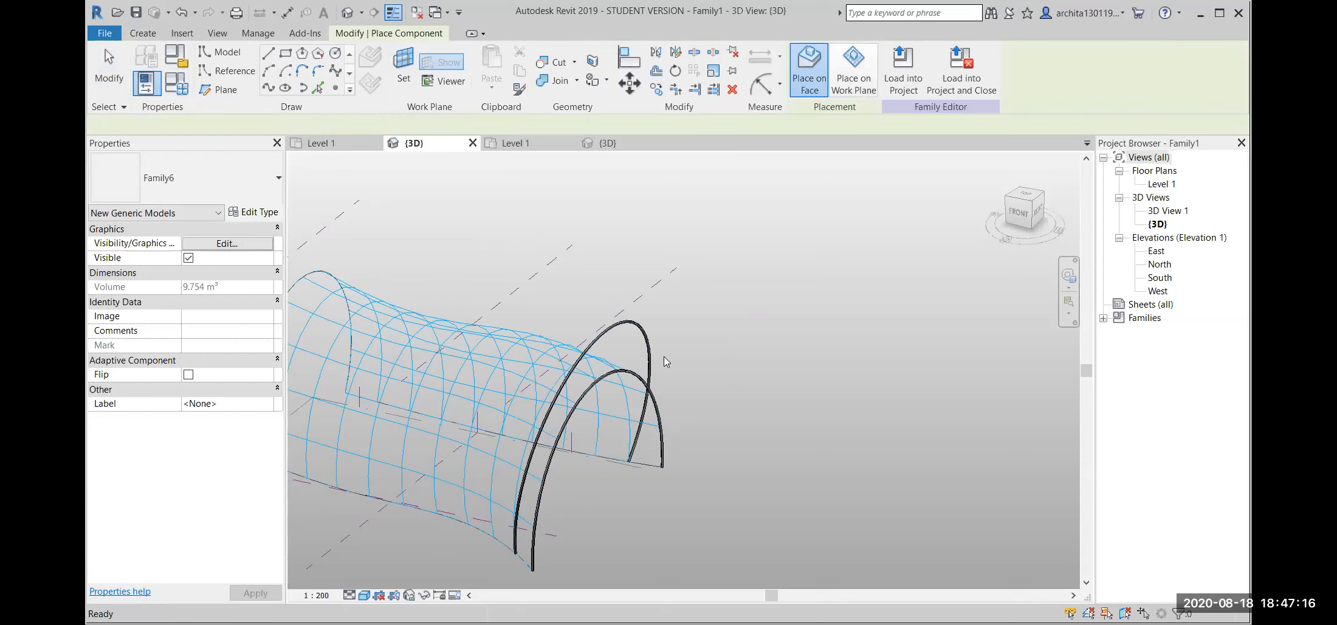
# Delete the second arch component, keeping the one on the vault's end edge.
pyautogui.keyDown('shift'); pyautogui.moveTo(654, 426); pyautogui.dragTo(664, 355, button='middle'); pyautogui.keyUp('shift')
pyautogui.click(662, 351)
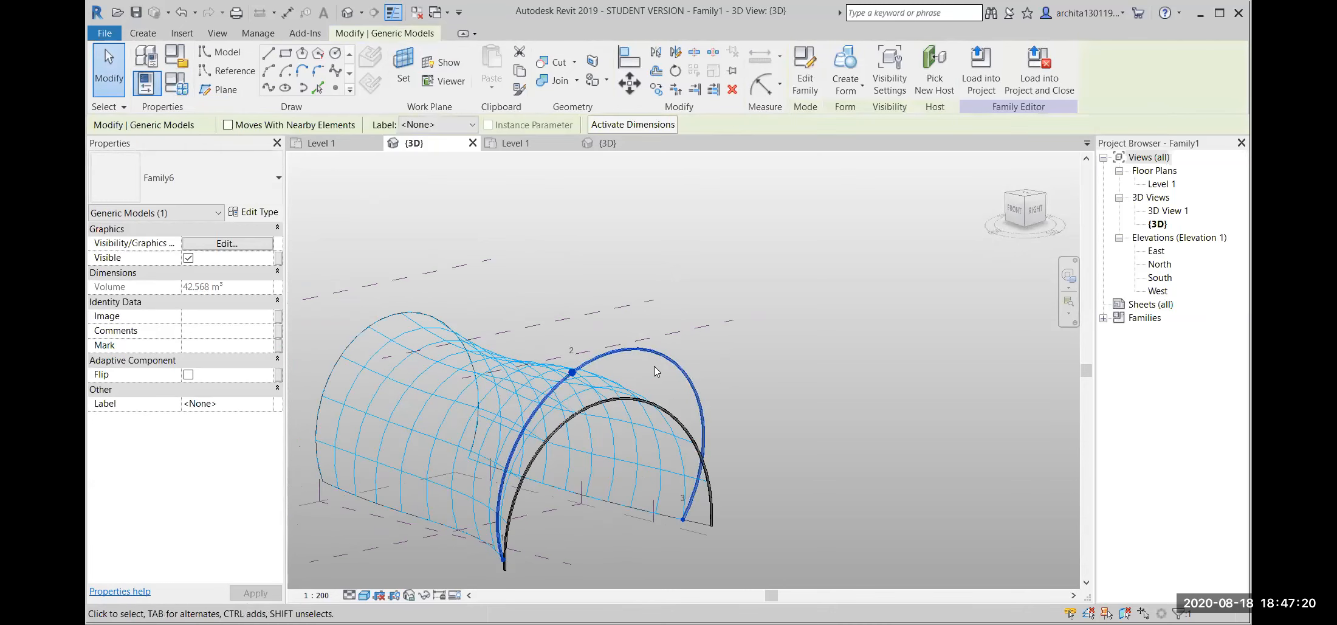
pyautogui.click(654, 365)
pyautogui.keyDown('shift'); pyautogui.moveTo(469, 382); pyautogui.dragTo(607, 393, button='middle'); pyautogui.keyUp('shift')
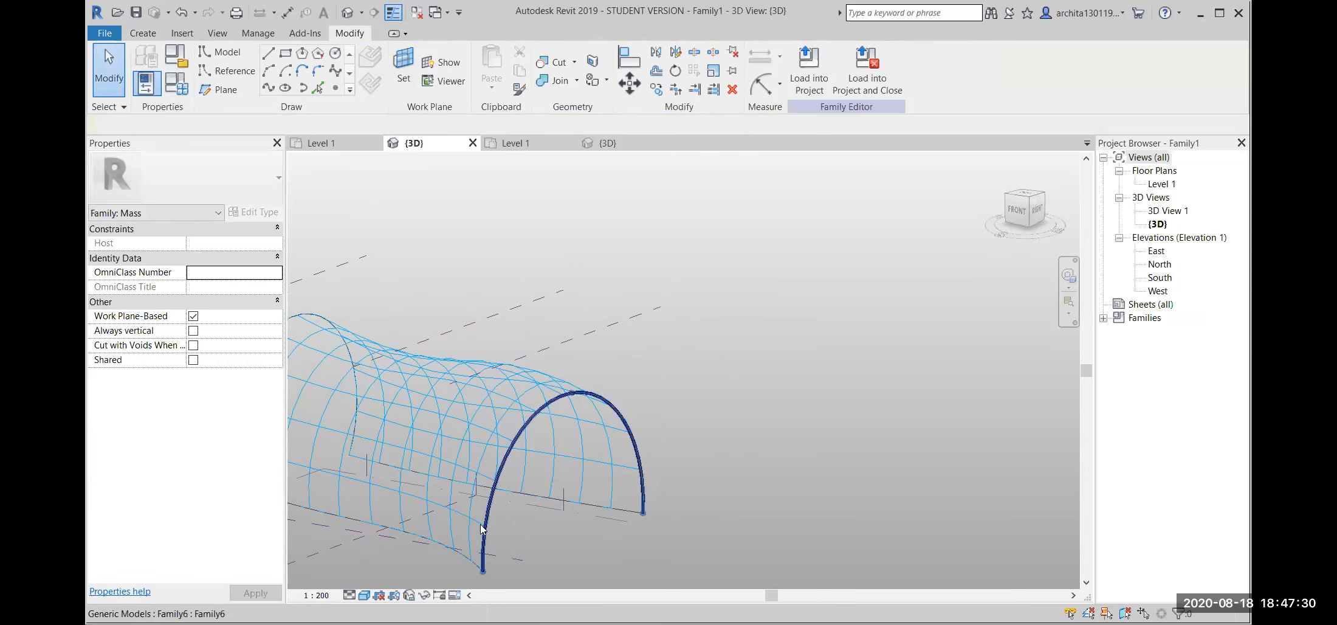
# Delete the arch component on the vault's open end edge.
pyautogui.scroll(-2, 483, 456)
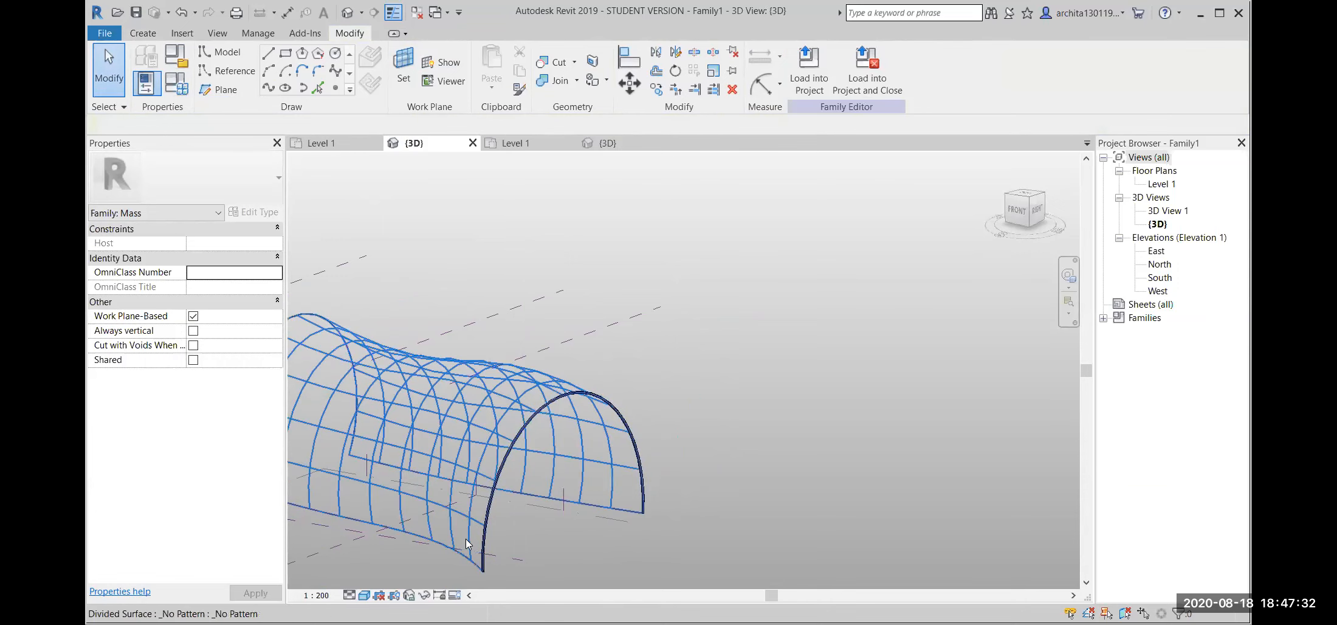
pyautogui.moveTo(482, 461); pyautogui.dragTo(605, 479, button='middle')
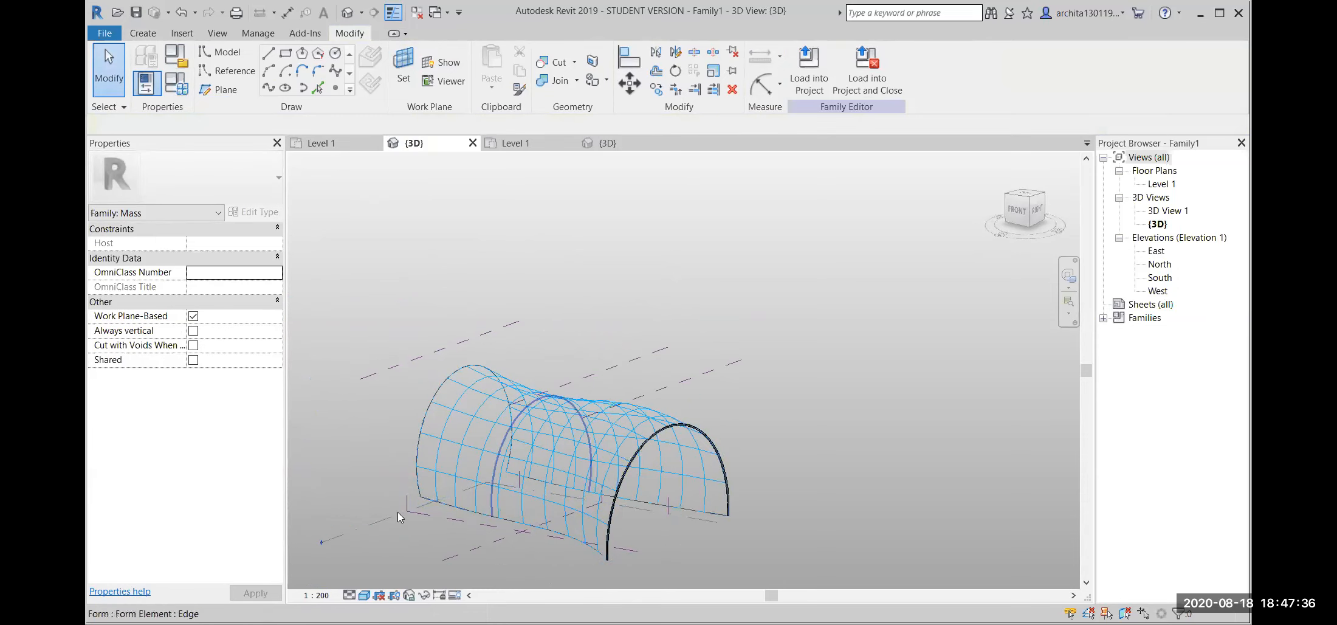
pyautogui.click(684, 430)
pyautogui.press('Escape')
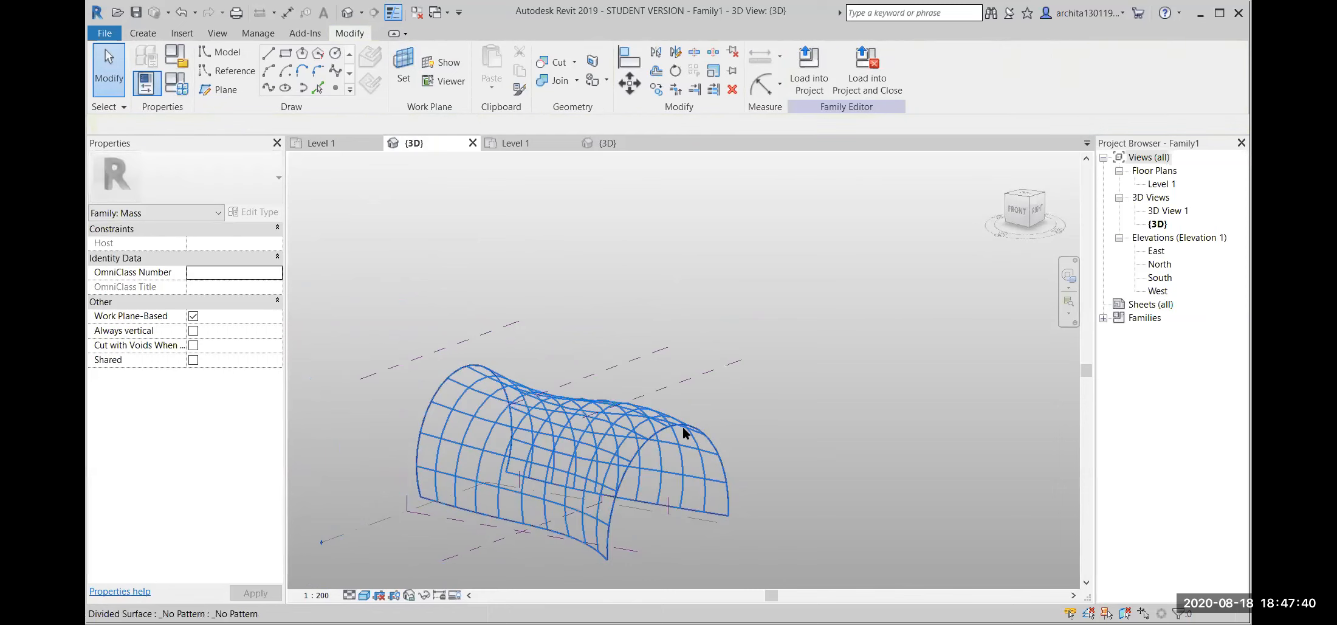
# Turn on the display of nodes in the surface representation of the vault's divided surface.
pyautogui.moveTo(603, 563); pyautogui.dragTo(570, 519, button='middle')
pyautogui.scroll(4, 570, 508)
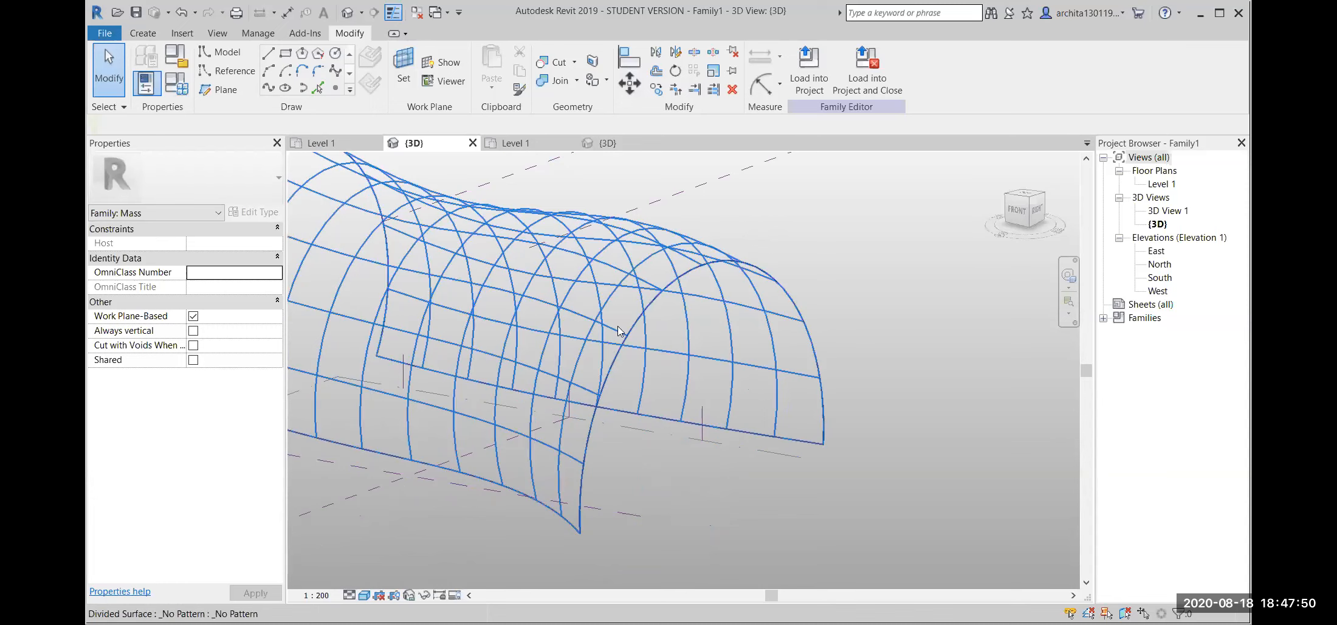
pyautogui.keyDown('shift'); pyautogui.moveTo(516, 518); pyautogui.dragTo(647, 436, button='middle'); pyautogui.keyUp('shift')
pyautogui.scroll(2, 786, 399)
pyautogui.scroll(-4, 666, 385)
pyautogui.scroll(2, 647, 436)
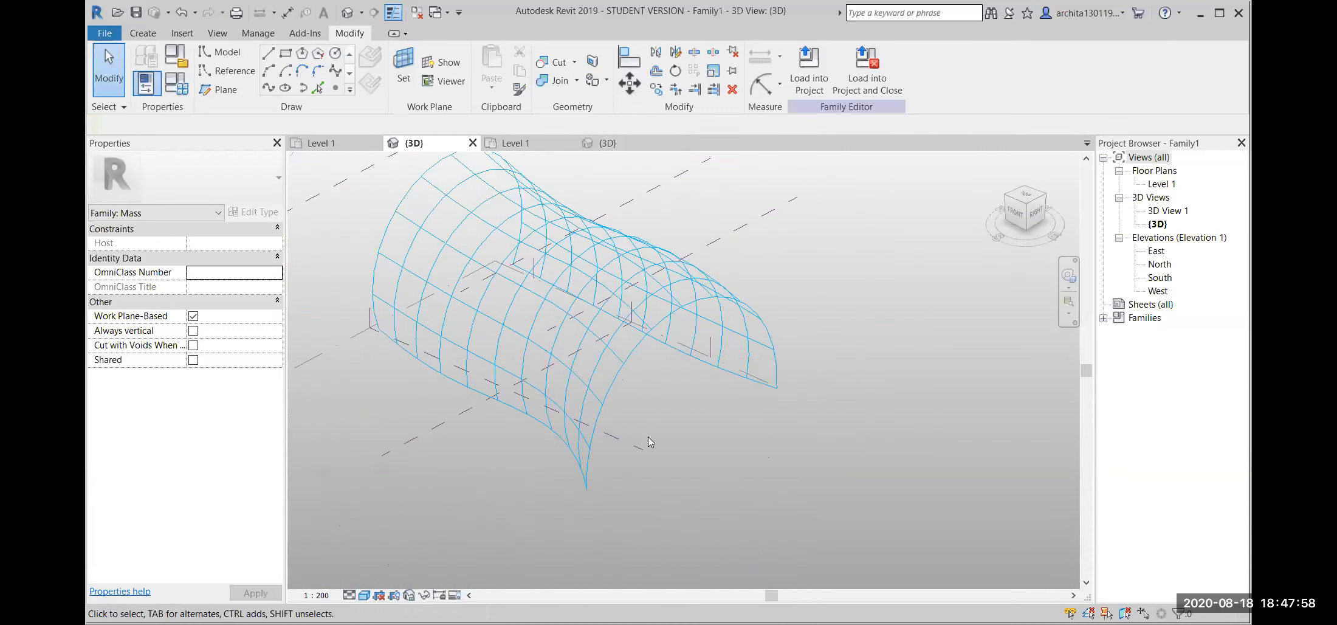
pyautogui.click(664, 291)
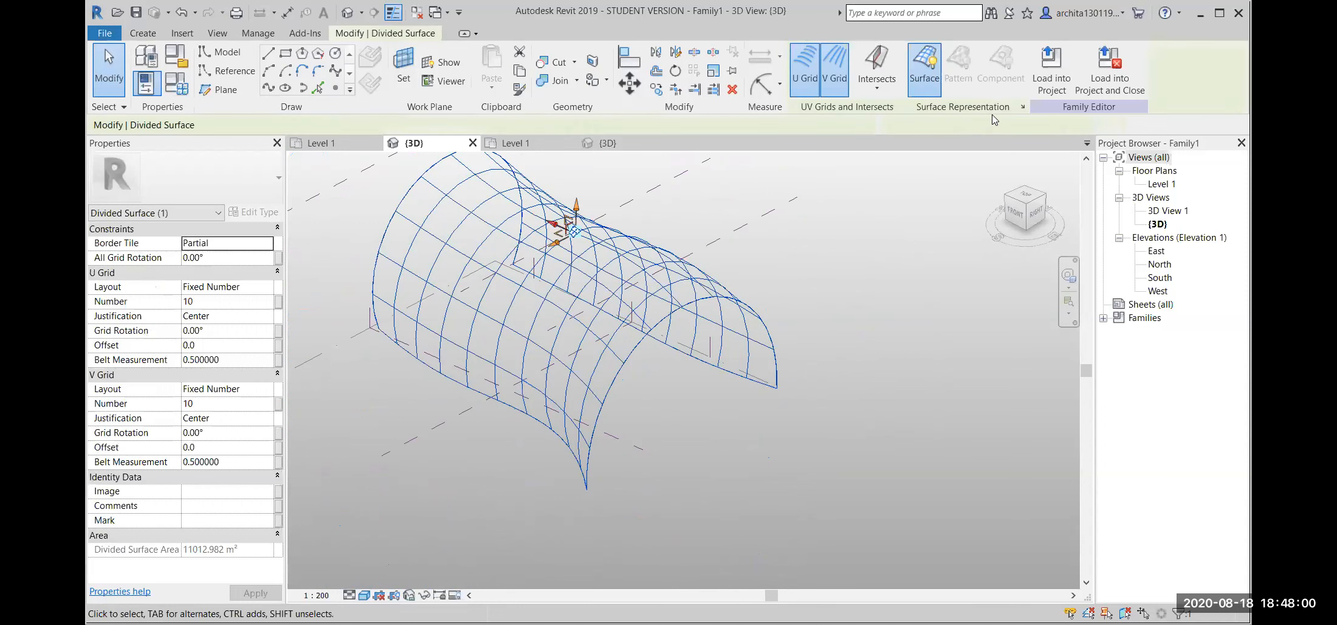
pyautogui.click(1022, 107)
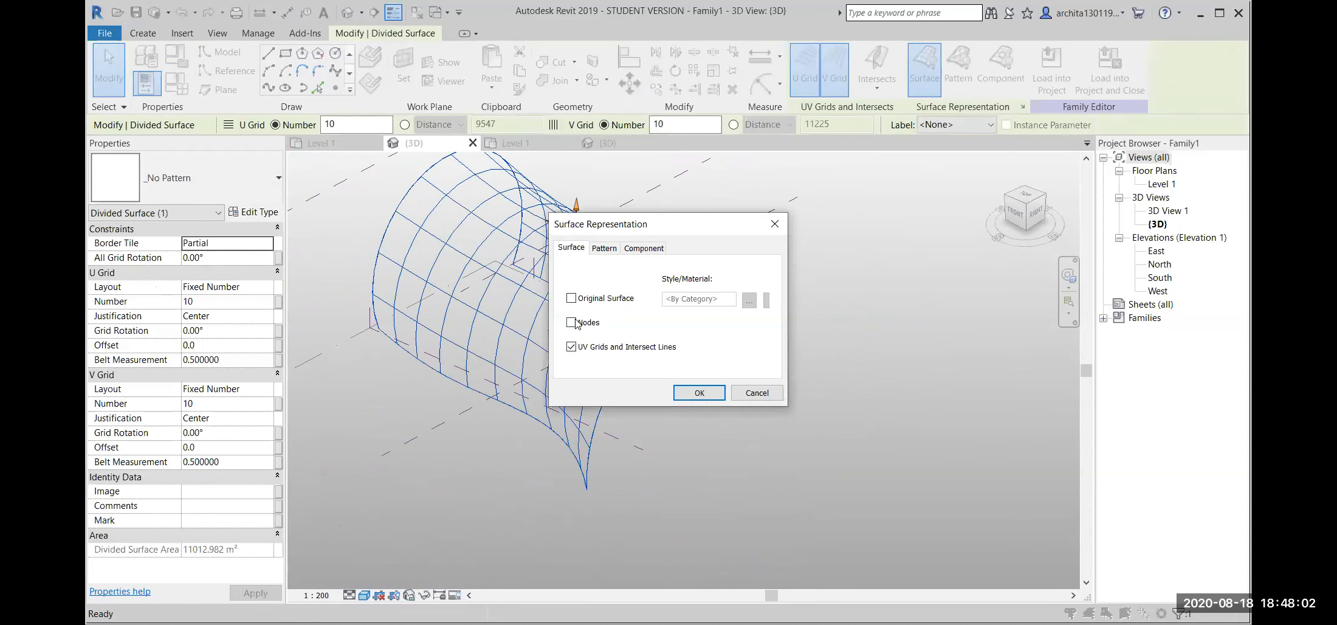
pyautogui.click(699, 393)
pyautogui.click(724, 455)
pyautogui.keyDown('shift'); pyautogui.moveTo(725, 454); pyautogui.dragTo(737, 425, button='middle'); pyautogui.keyUp('shift')
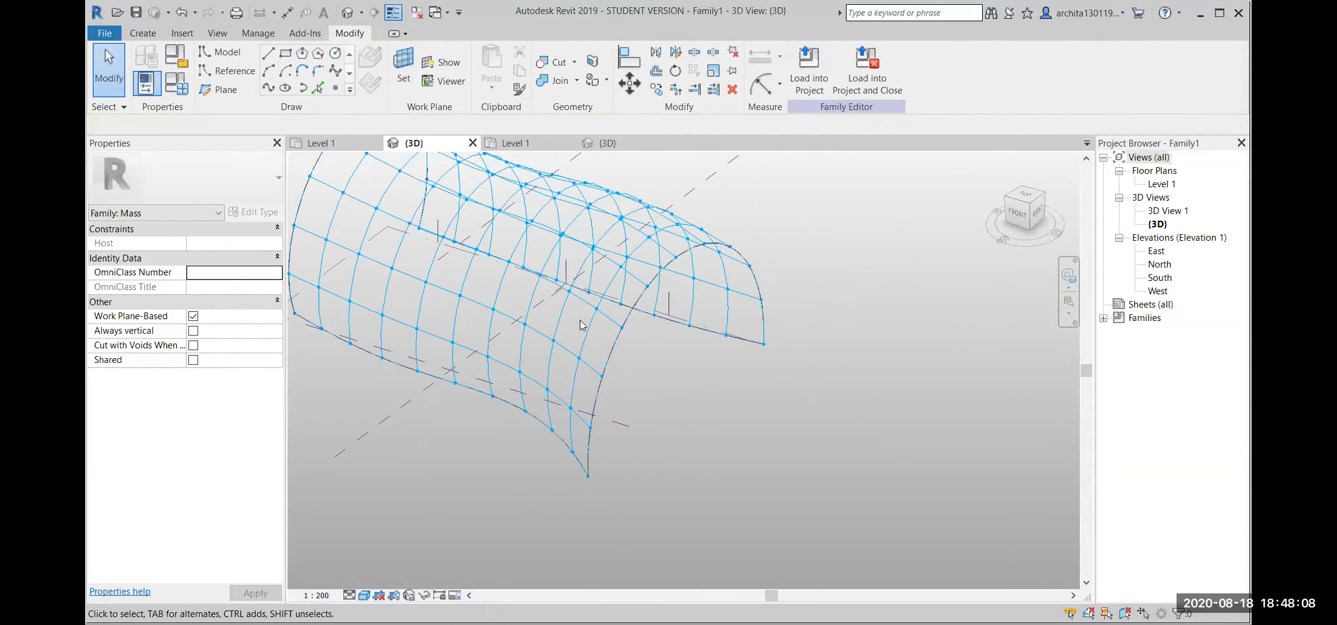
# Switch to Family6's 3D view and delete the arch form together with all its adaptive points.
pyautogui.click(604, 142)
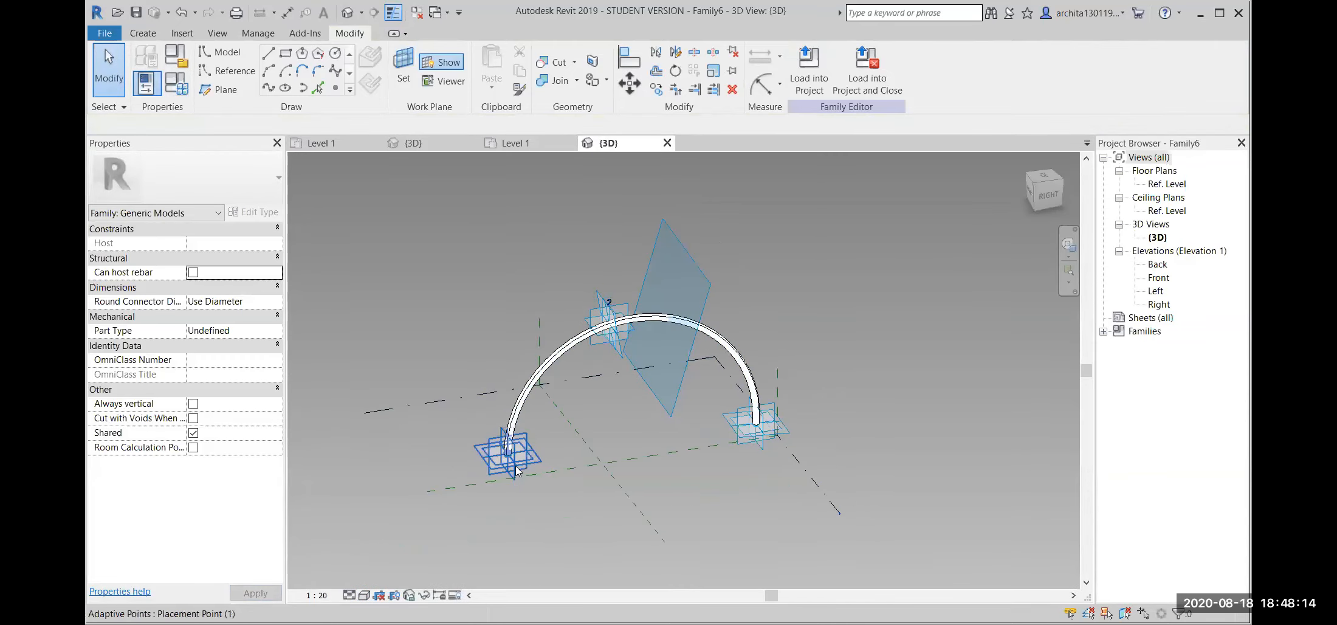
pyautogui.moveTo(541, 440); pyautogui.dragTo(484, 424)
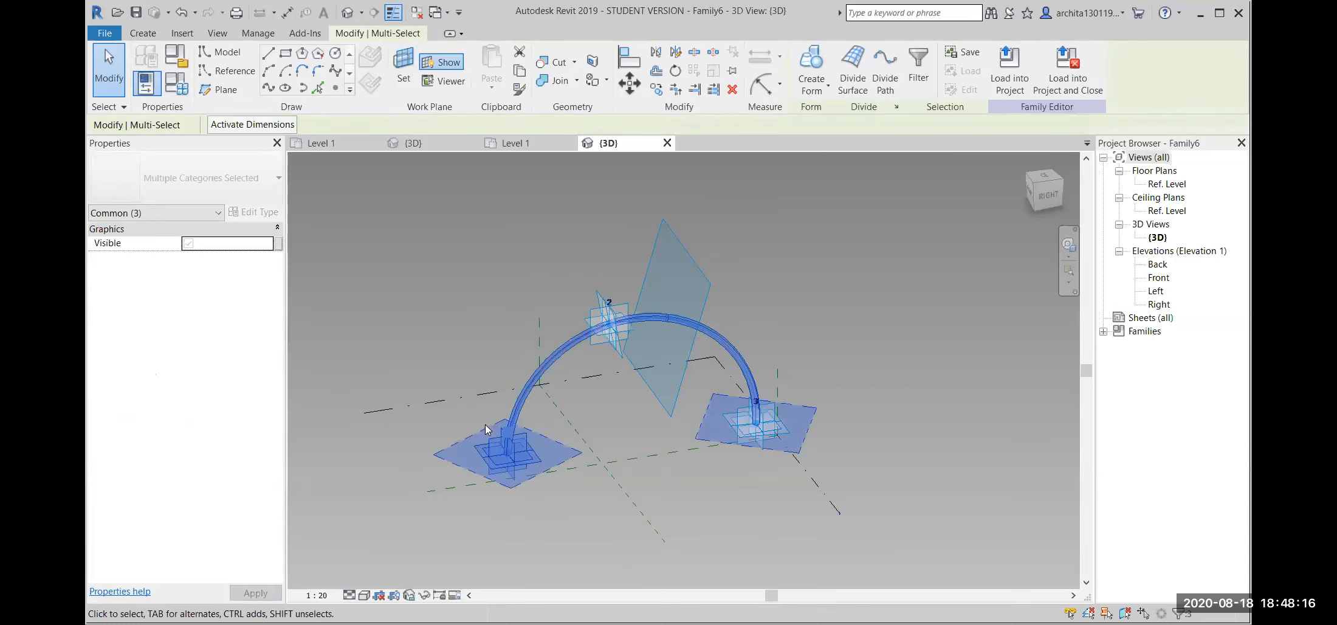
pyautogui.press('Delete')
pyautogui.click(763, 431)
pyautogui.press('Delete')
pyautogui.scroll(-1, 780, 290)
# Place two separate reference points on the Center (Left/Right) reference plane.
pyautogui.keyDown('shift'); pyautogui.moveTo(622, 458); pyautogui.dragTo(663, 461, button='middle'); pyautogui.keyUp('shift')
pyautogui.click(615, 429)
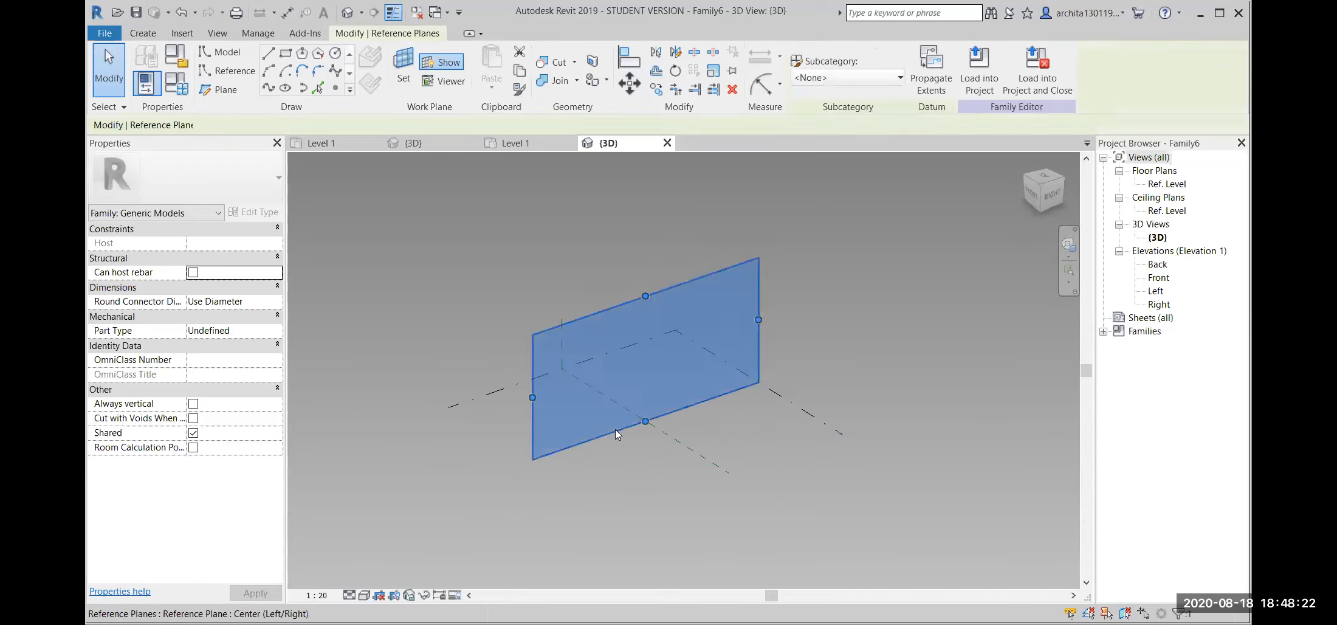
pyautogui.click(268, 55)
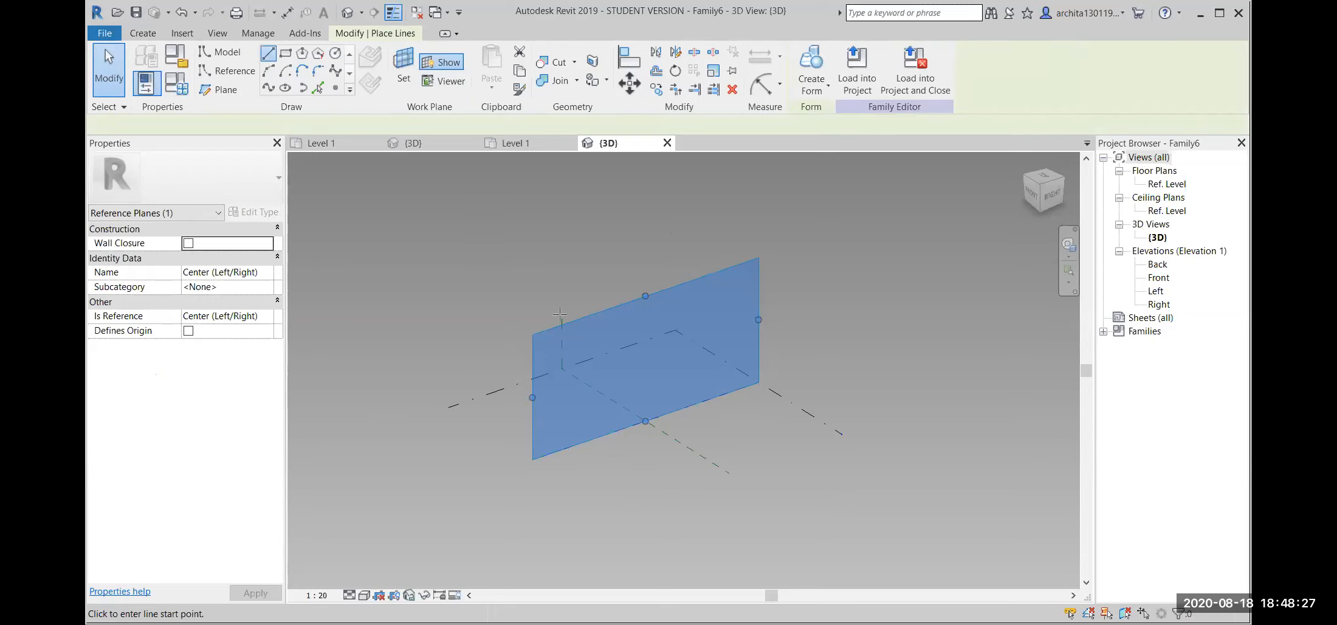
pyautogui.click(335, 87)
pyautogui.click(680, 389)
pyautogui.press('Escape')
# Connect the two reference points with a straight reference line.
pyautogui.click(234, 74)
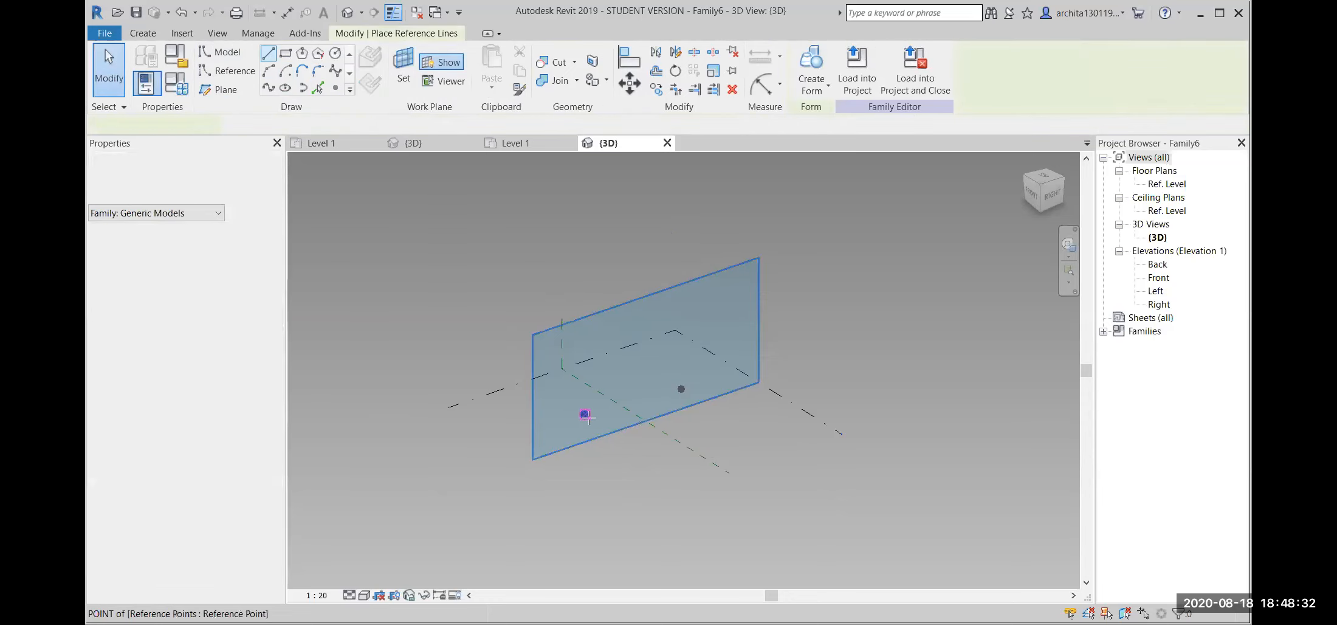
pyautogui.click(585, 415)
pyautogui.click(681, 389)
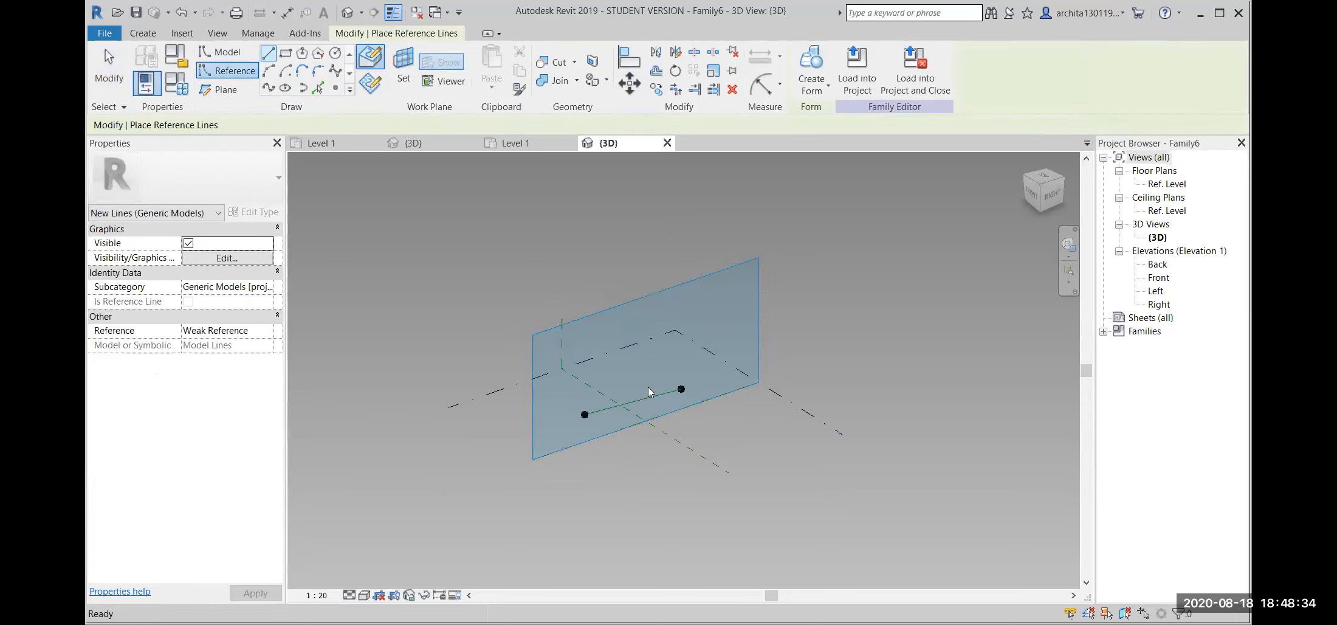
pyautogui.press('Escape')
pyautogui.press('Escape')
pyautogui.scroll(4, 656, 392)
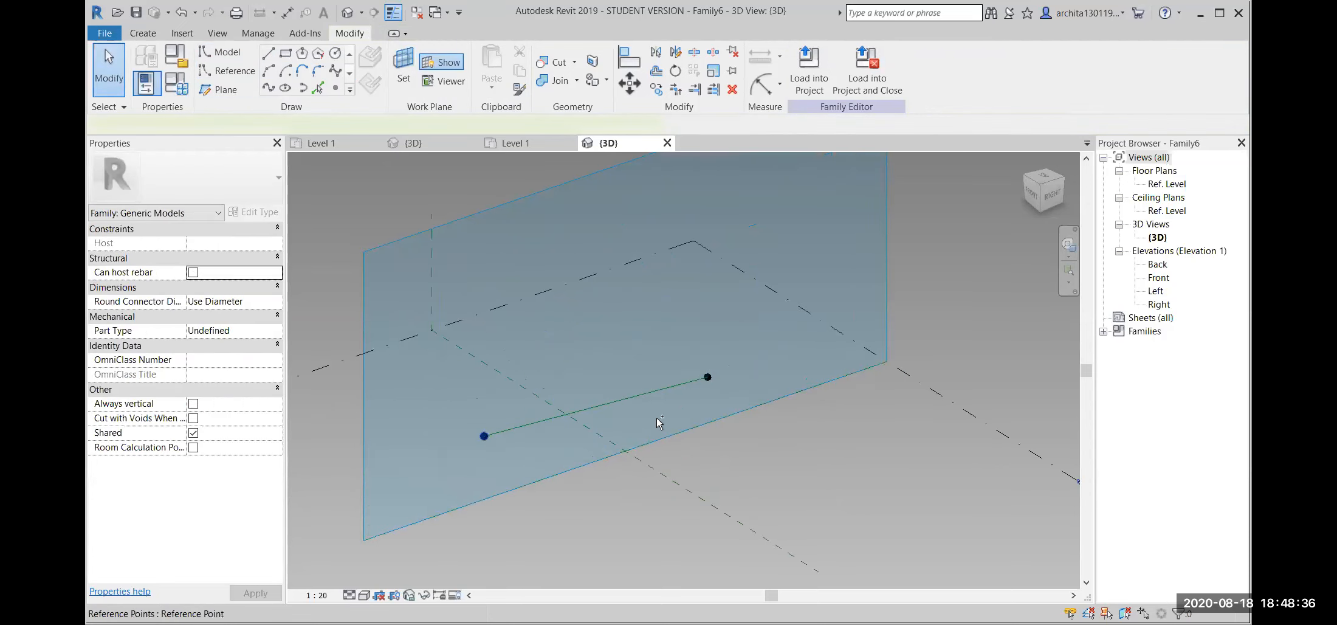
# Make the reference points at both ends of the line adaptive.
pyautogui.click(483, 436)
pyautogui.click(723, 378)
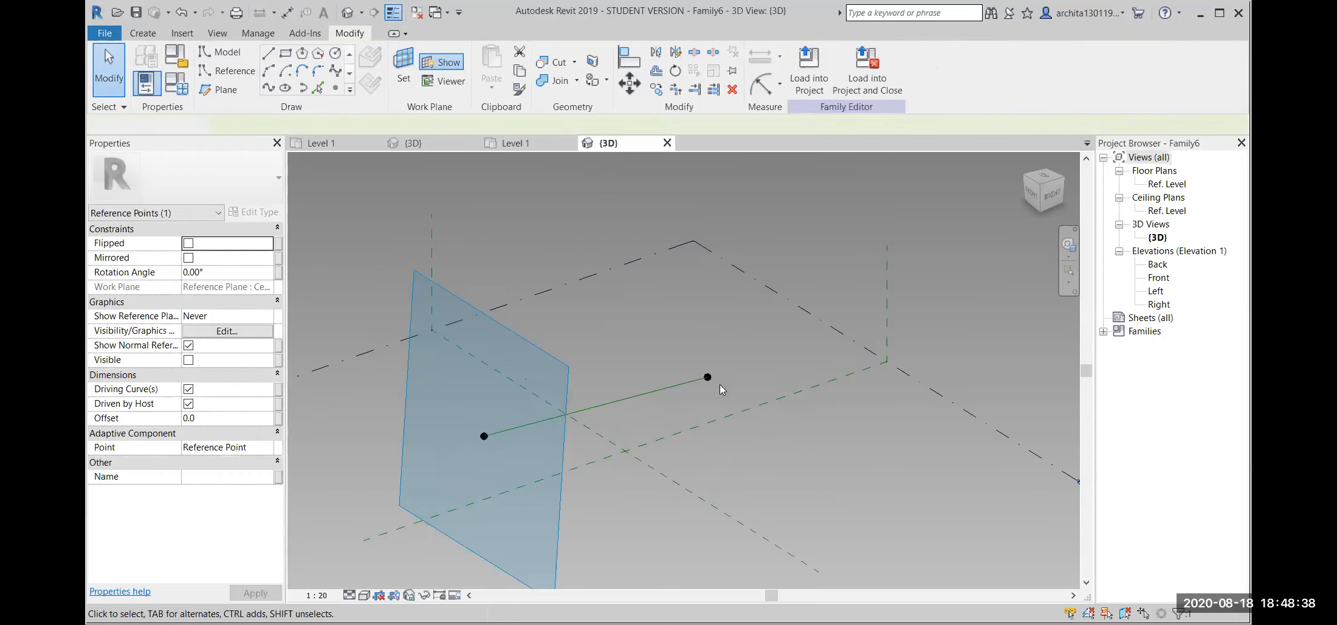
pyautogui.click(484, 435)
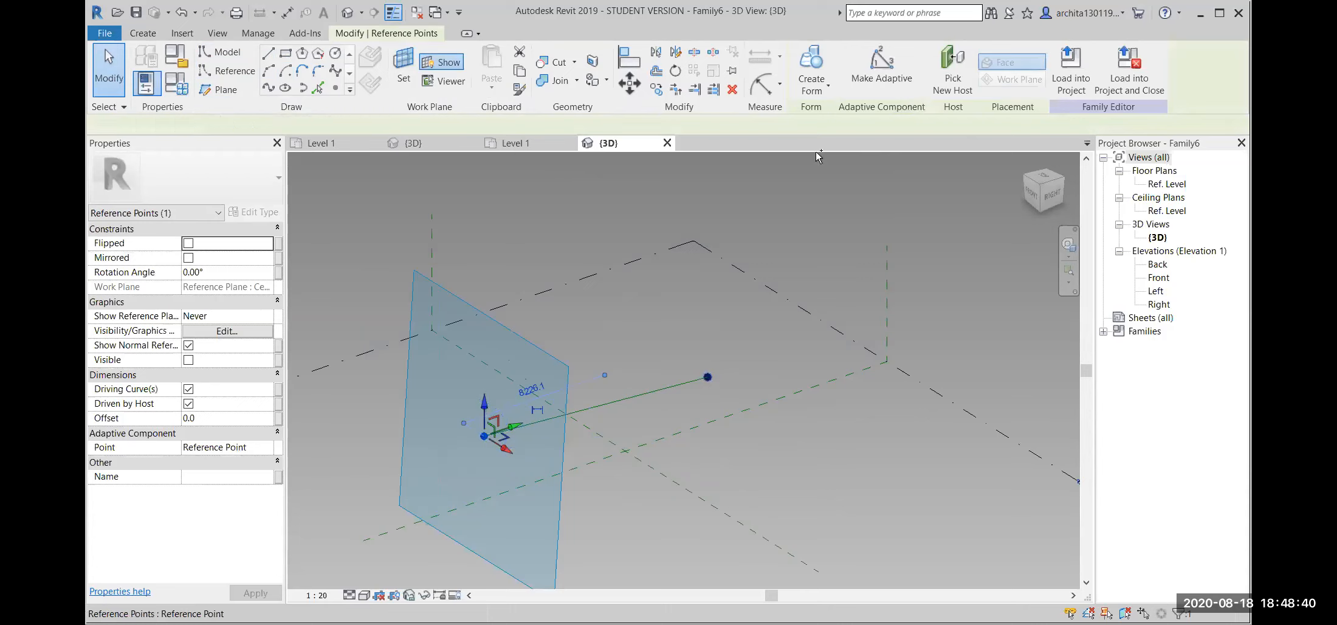
pyautogui.click(881, 67)
pyautogui.click(760, 347)
pyautogui.scroll(1, 699, 377)
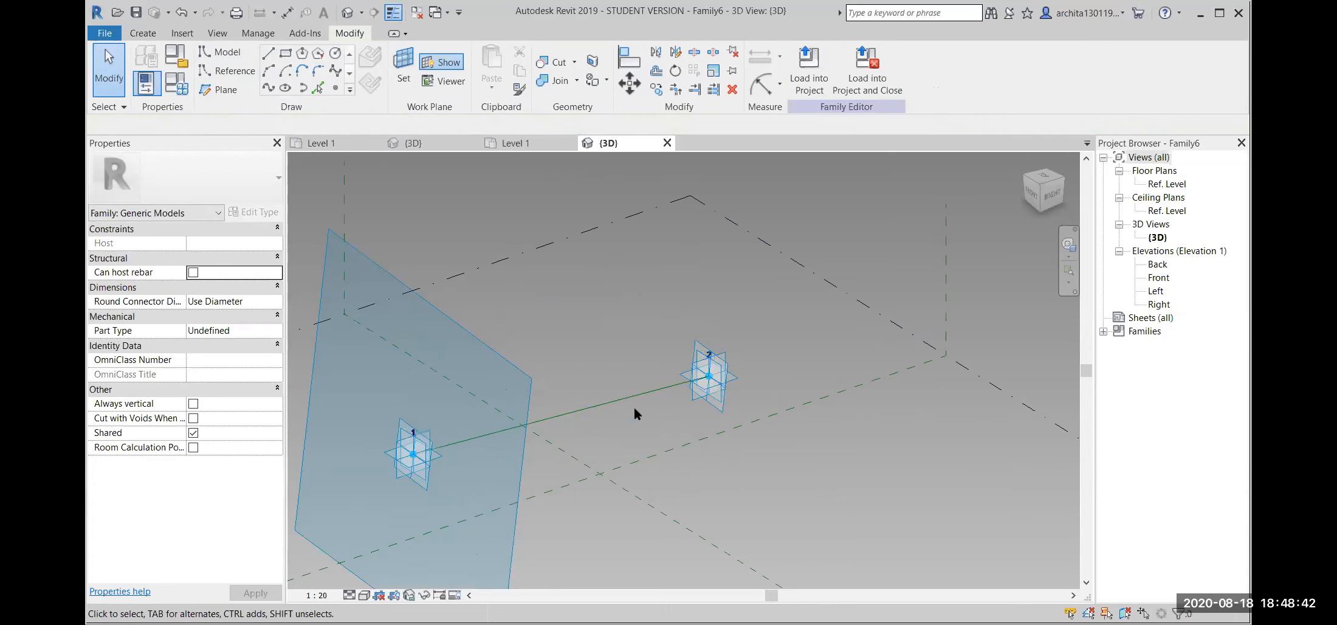
# Place a reference point on the reference line, near its middle.
pyautogui.click(334, 92)
pyautogui.click(577, 410)
pyautogui.press('Escape')
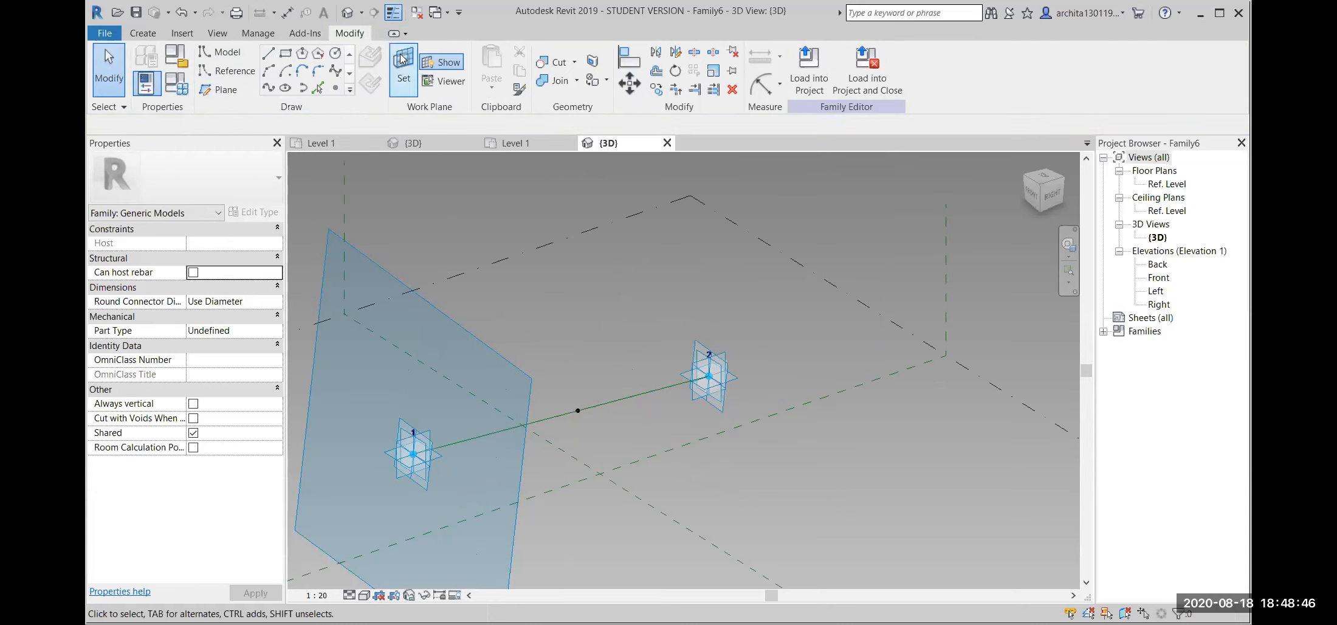
# Draw a small circle centred on the line's middle point, using that point's perpendicular plane as the work plane.
pyautogui.click(404, 70)
pyautogui.click(577, 408)
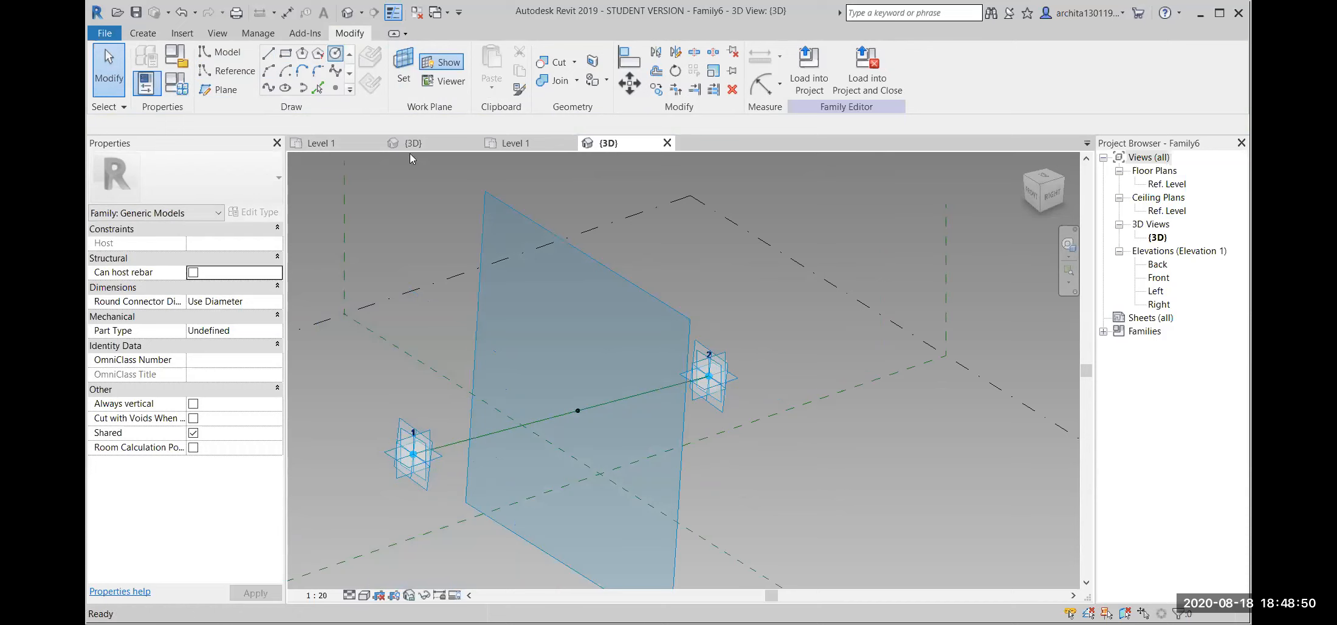
pyautogui.press('l')
pyautogui.press('i')
pyautogui.click(584, 411)
pyautogui.press('Escape')
pyautogui.press('Escape')
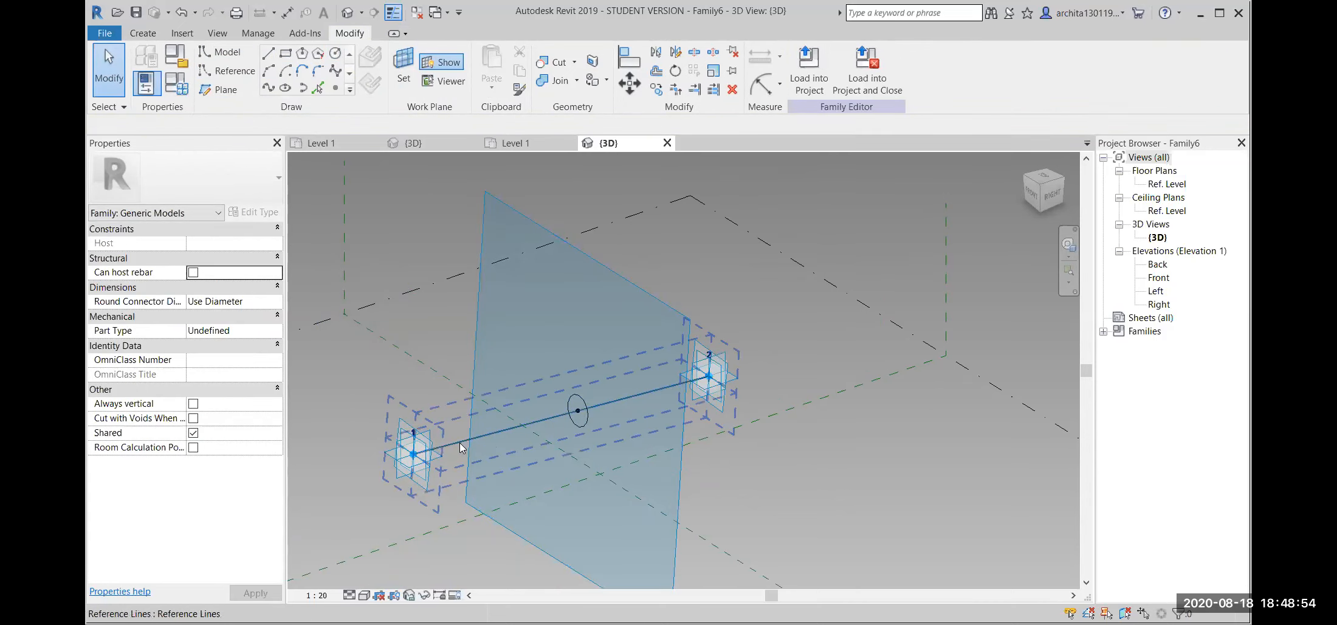
# Create a solid tube form from the circle and the reference line as its path.
pyautogui.click(528, 423)
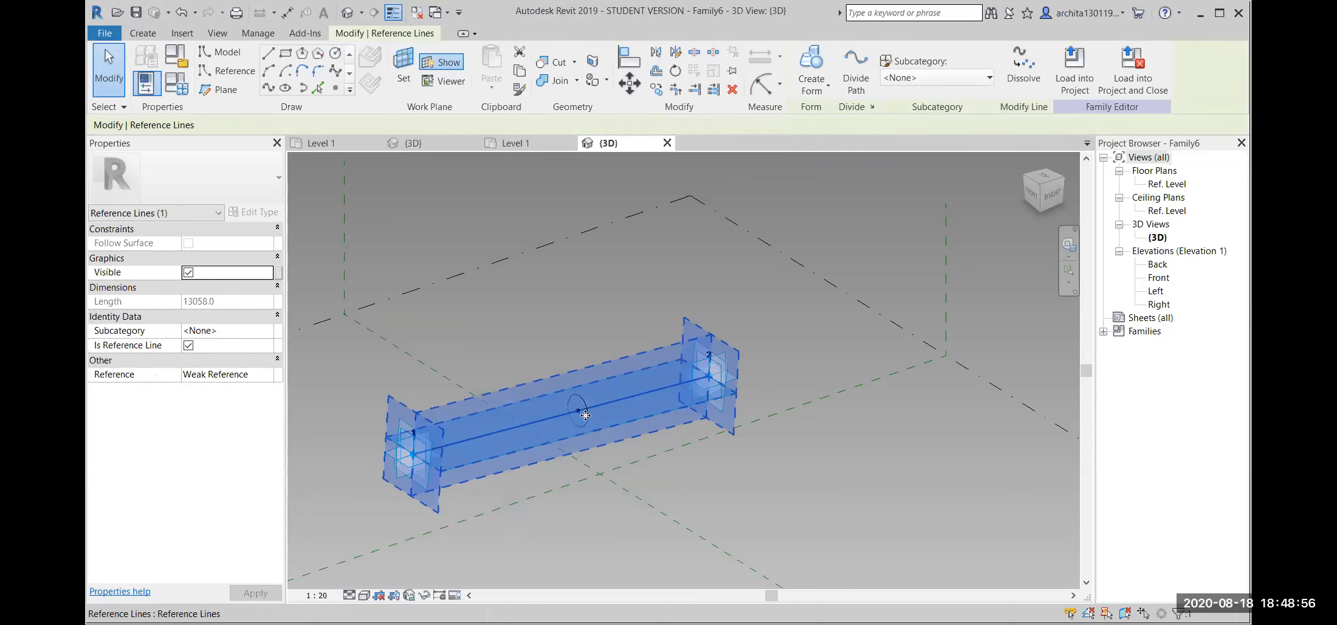
pyautogui.scroll(4, 641, 450)
pyautogui.press('Escape')
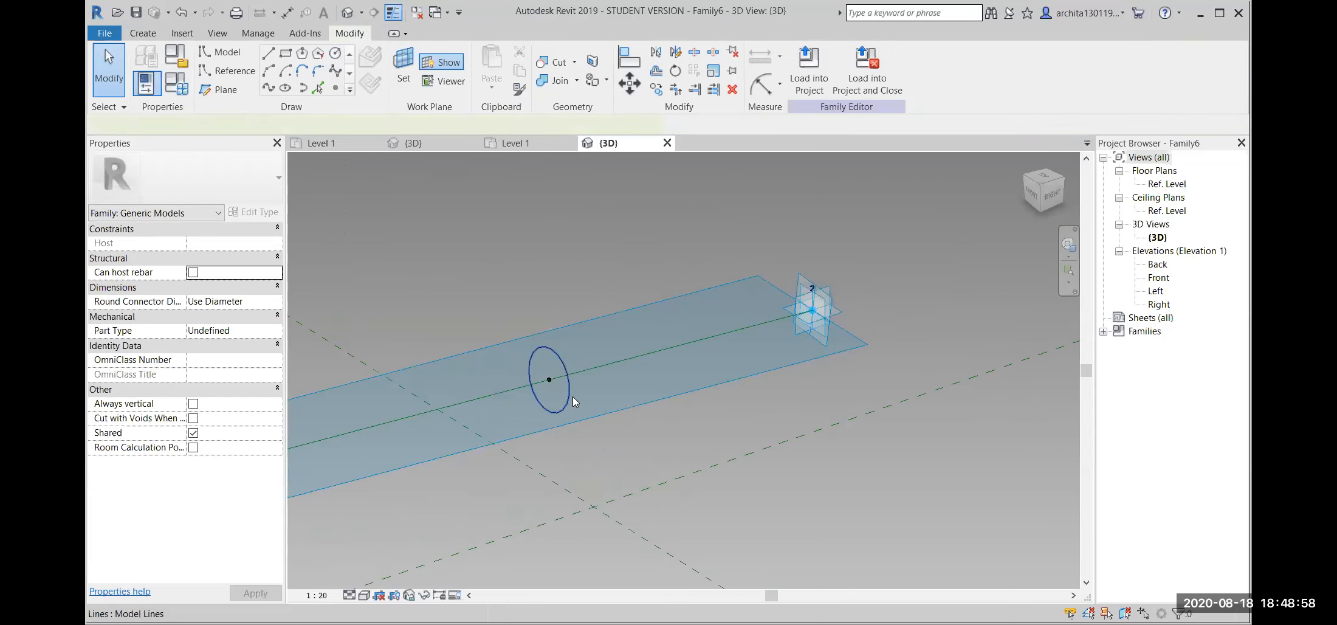
pyautogui.click(574, 401)
pyautogui.keyDown('ctrl'); pyautogui.click(607, 360); pyautogui.keyUp('ctrl')
pyautogui.scroll(-3, 608, 361)
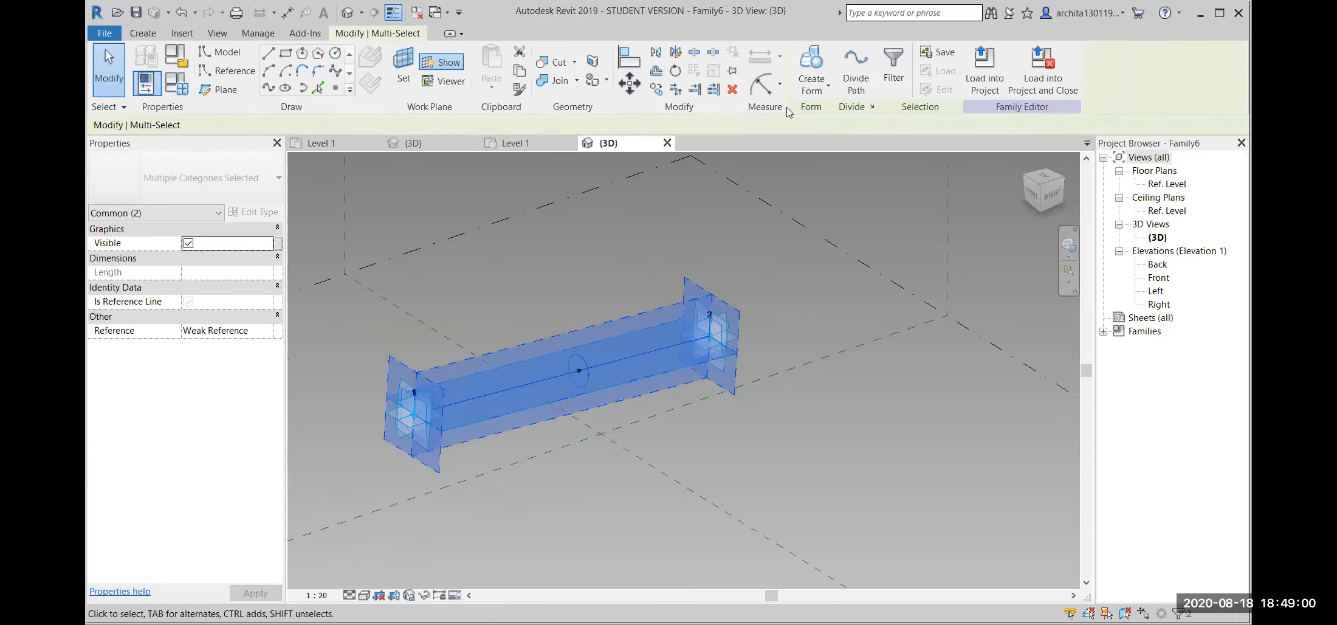
pyautogui.click(811, 60)
pyautogui.scroll(-1, 746, 426)
pyautogui.keyDown('shift'); pyautogui.moveTo(689, 462); pyautogui.dragTo(543, 387, button='middle'); pyautogui.keyUp('shift')
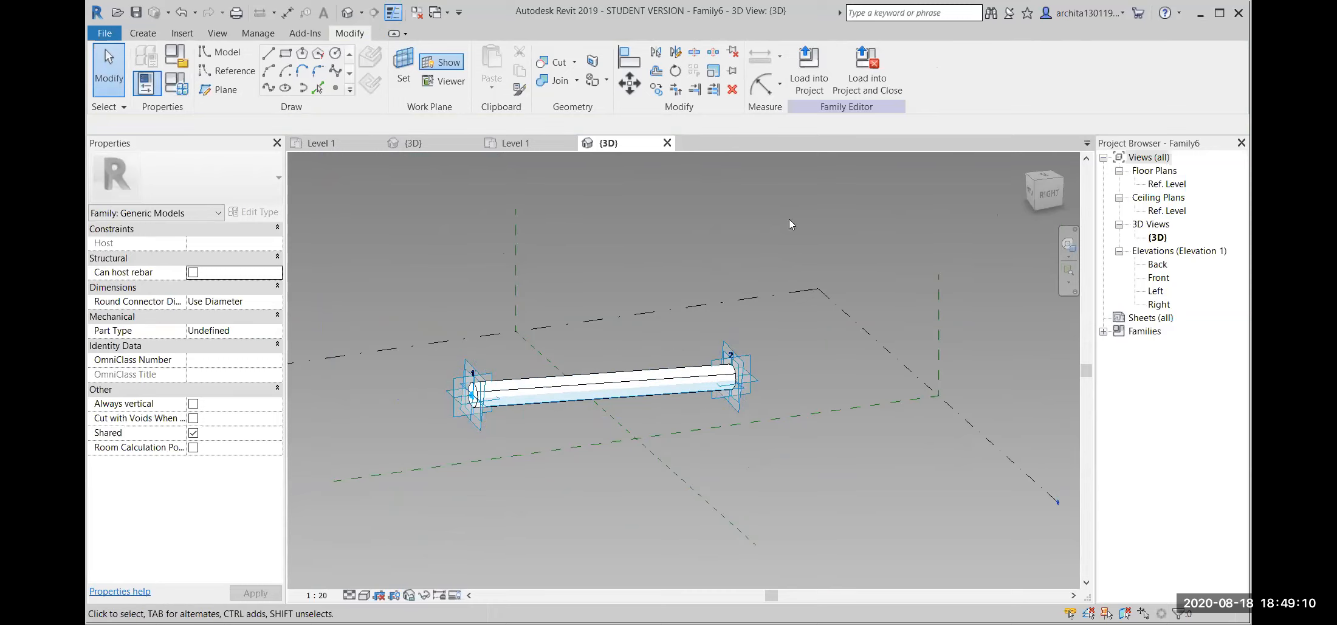
# Load Family6 into Family1, overwriting the existing version, and return to the vault's 3D view.
pyautogui.click(805, 67)
pyautogui.click(630, 432)
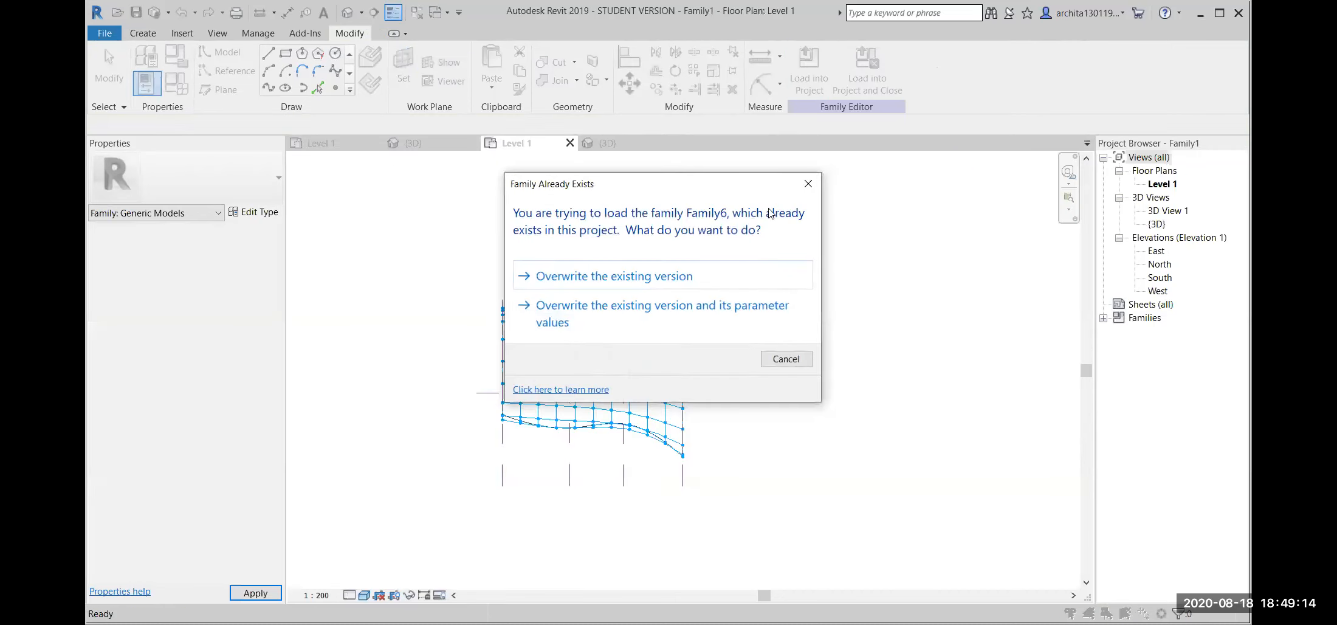
pyautogui.click(723, 283)
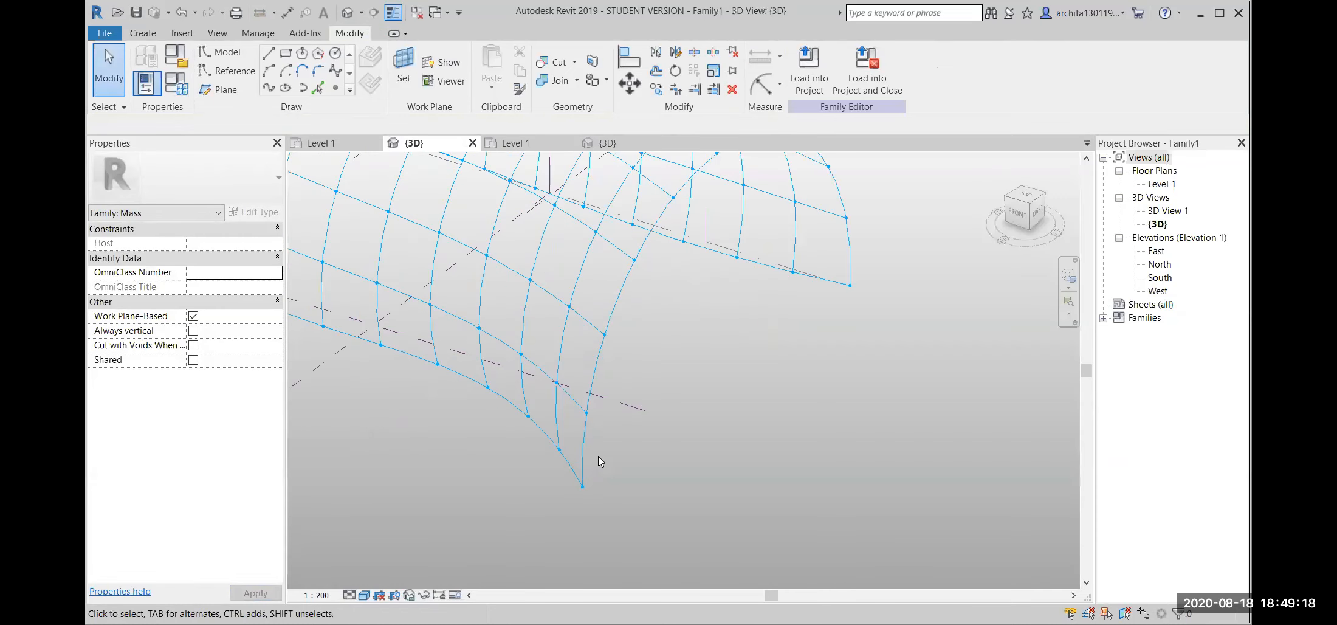
pyautogui.click(597, 363)
pyautogui.click(637, 411)
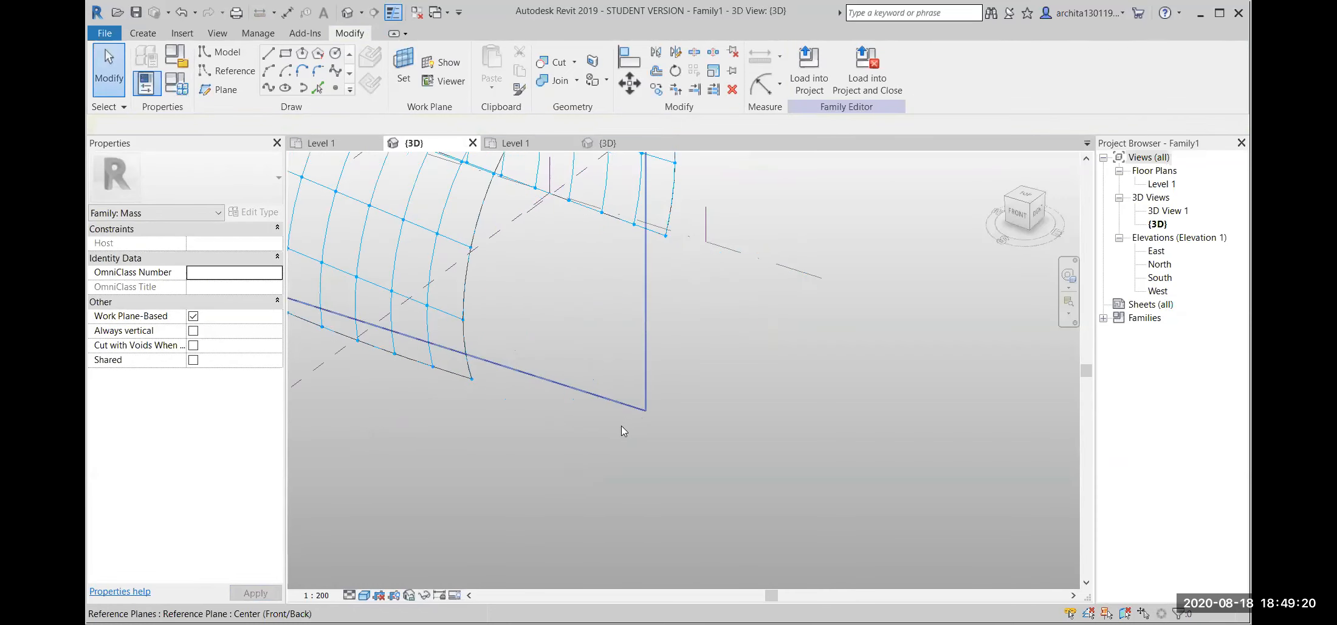
# Place the Family6 component on the vault's open end edge, from the near base corner node to the next node up.
pyautogui.scroll(-1, 624, 408)
pyautogui.scroll(-1, 623, 407)
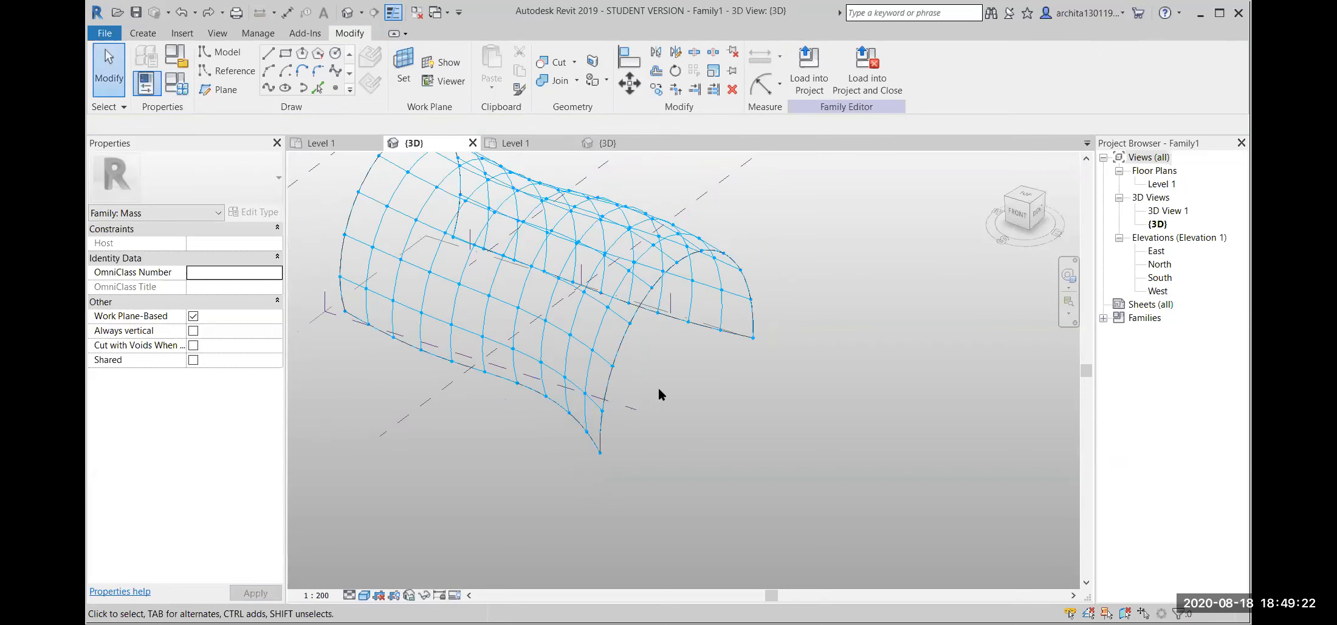
pyautogui.click(144, 33)
pyautogui.click(499, 66)
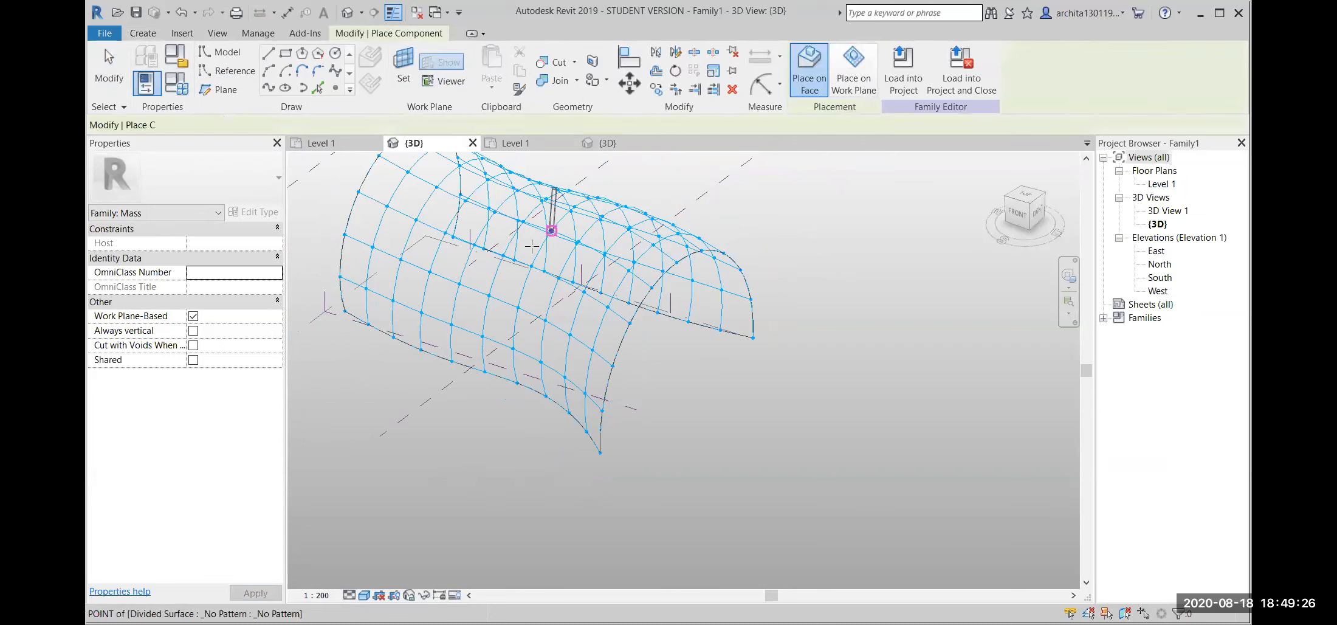
pyautogui.scroll(5, 610, 442)
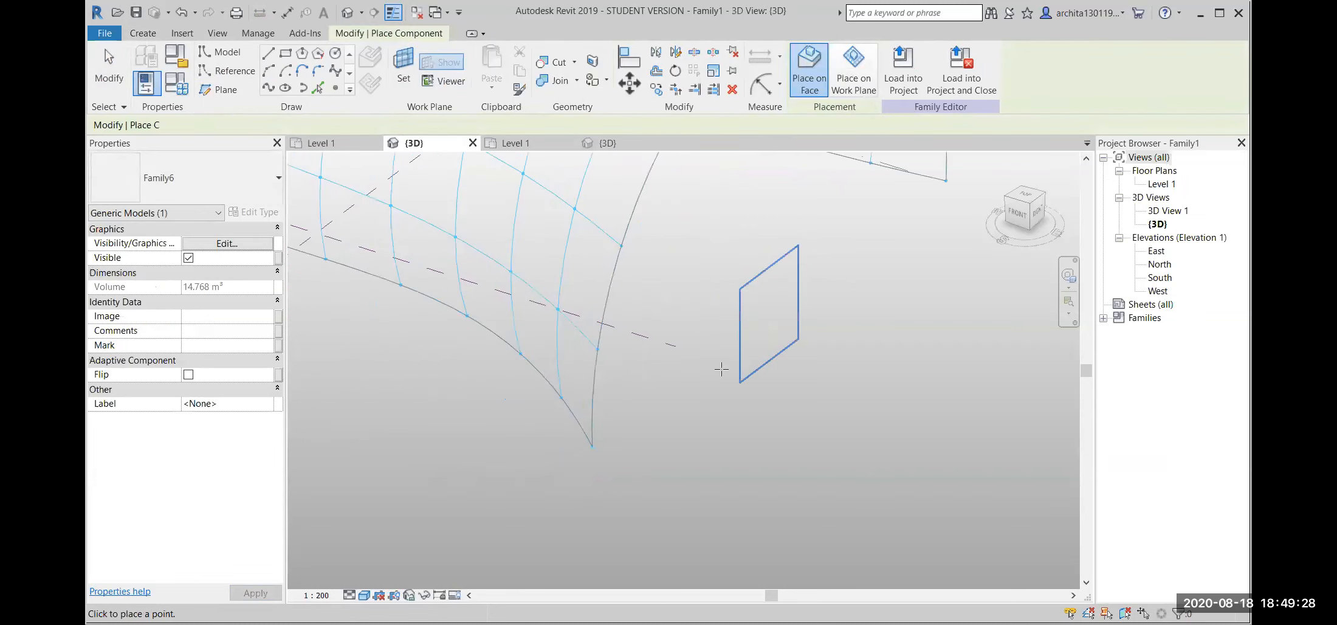
pyautogui.click(583, 449)
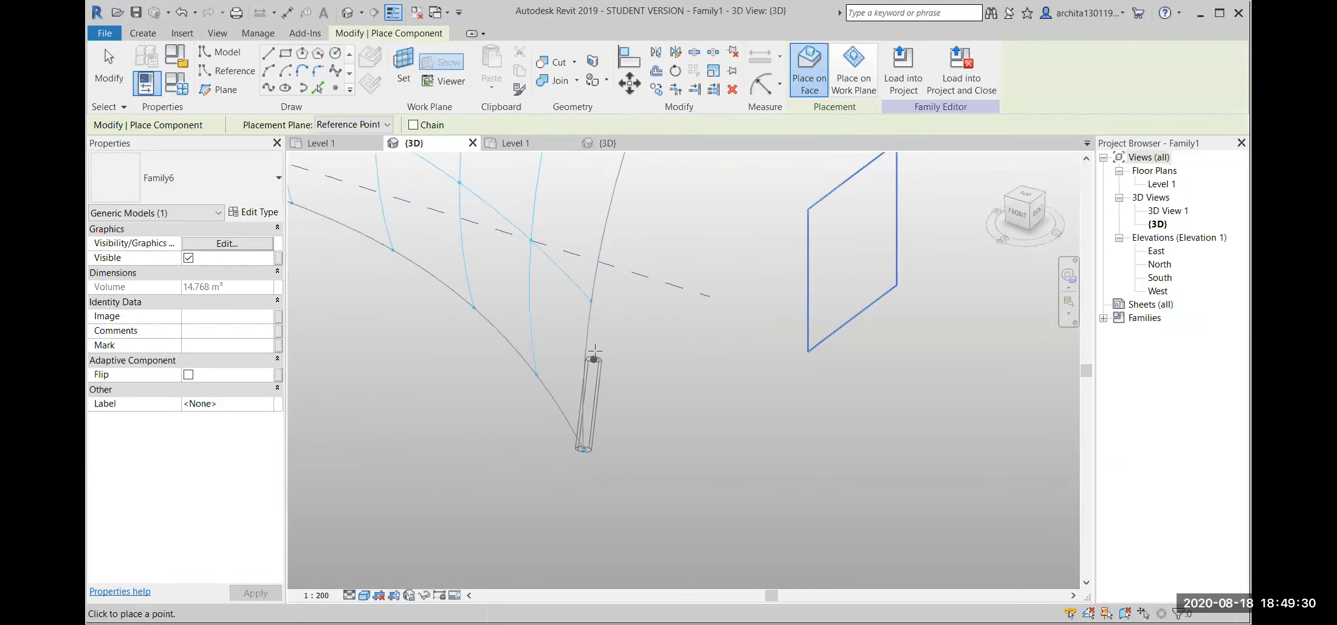
pyautogui.press('Escape')
pyautogui.press('Escape')
# Repeat the placed tube component across the nodes of the divided surface.
pyautogui.scroll(-4, 618, 352)
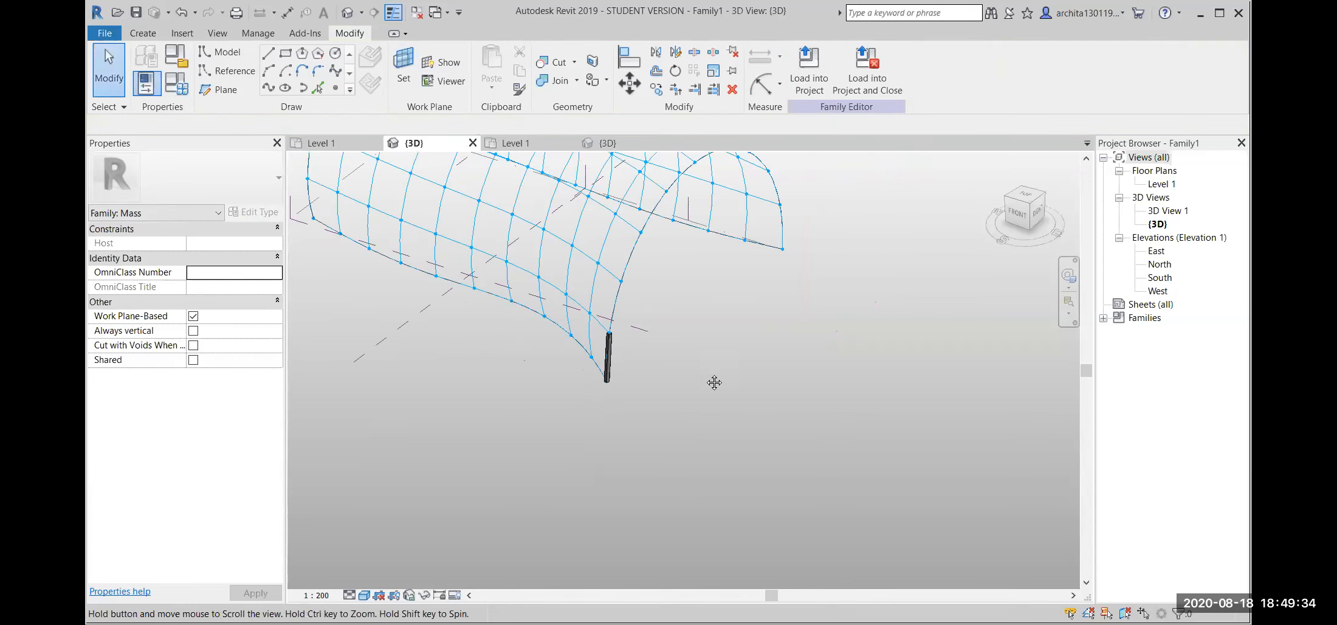
pyautogui.moveTo(638, 376); pyautogui.dragTo(593, 462, button='middle')
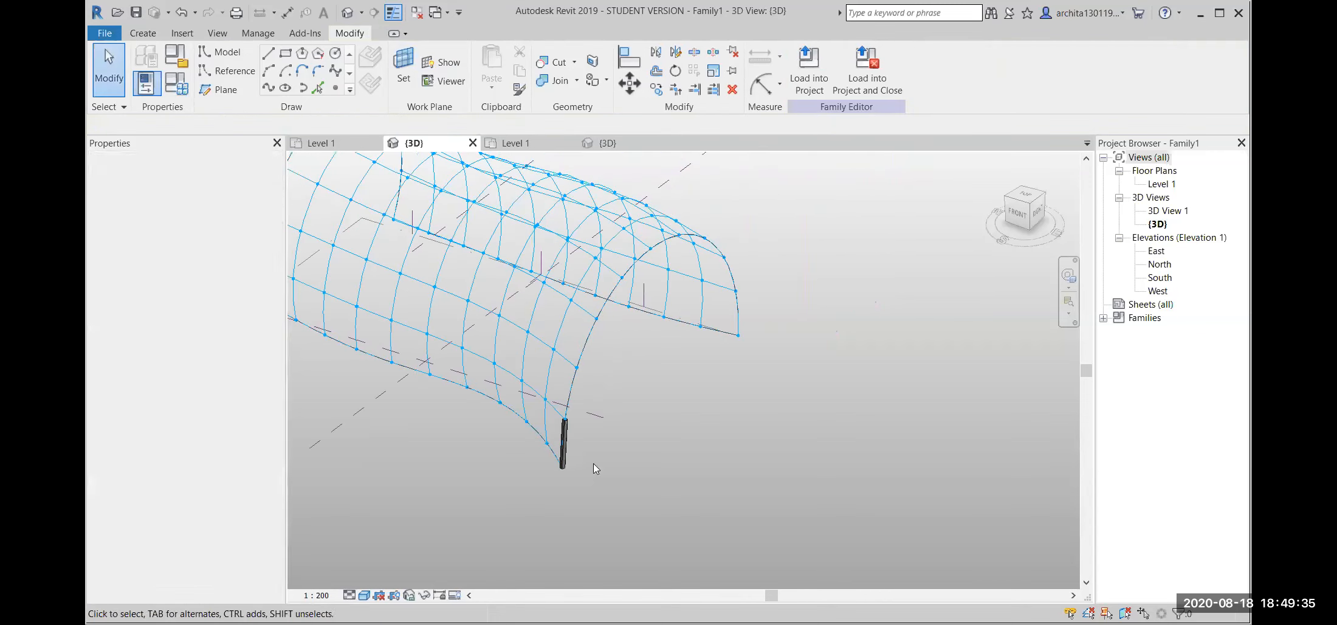
pyautogui.click(564, 444)
pyautogui.click(694, 71)
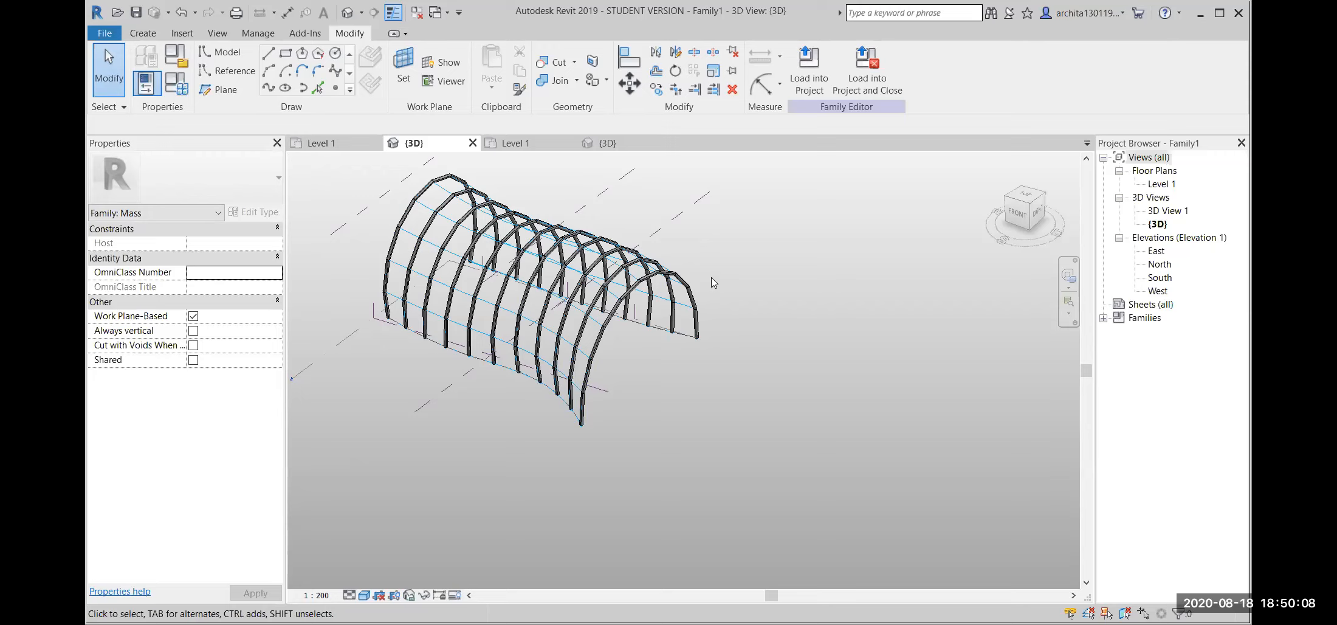
# Check the Family6 tube component, then return to Family1's 3D view and examine the repeated ribs on the vault.
pyautogui.click(614, 144)
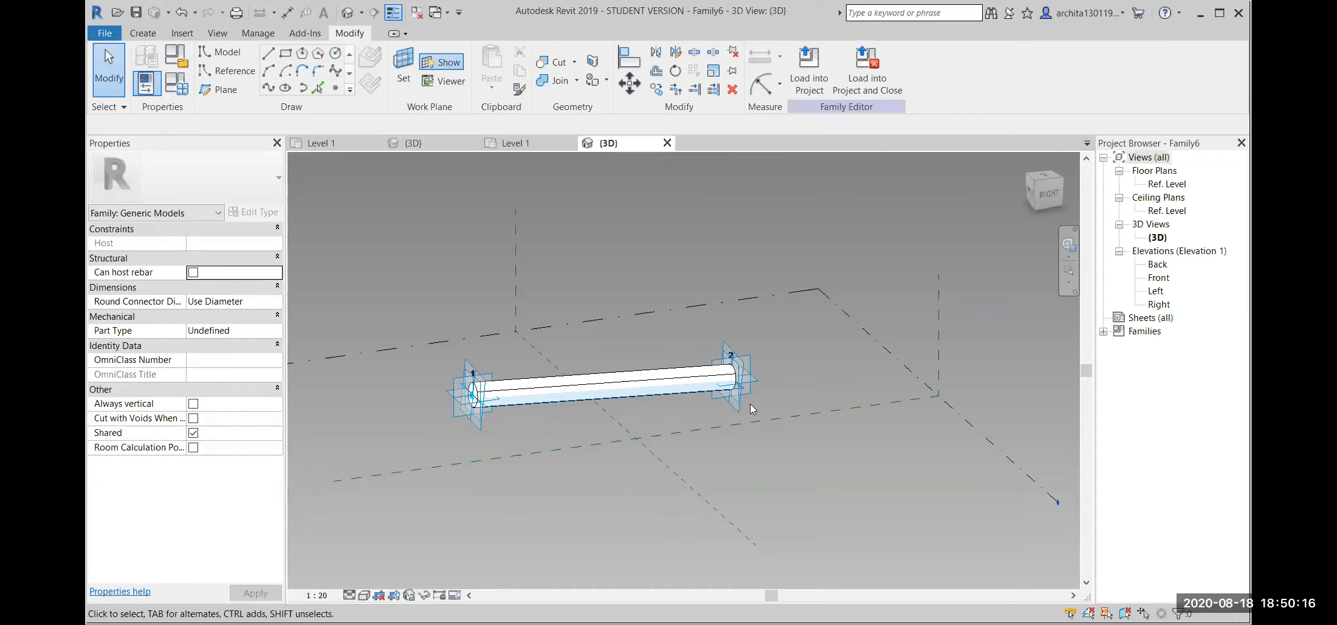
pyautogui.click(447, 146)
pyautogui.scroll(2, 628, 248)
pyautogui.moveTo(649, 396); pyautogui.dragTo(663, 404, button='middle')
pyautogui.scroll(2, 580, 543)
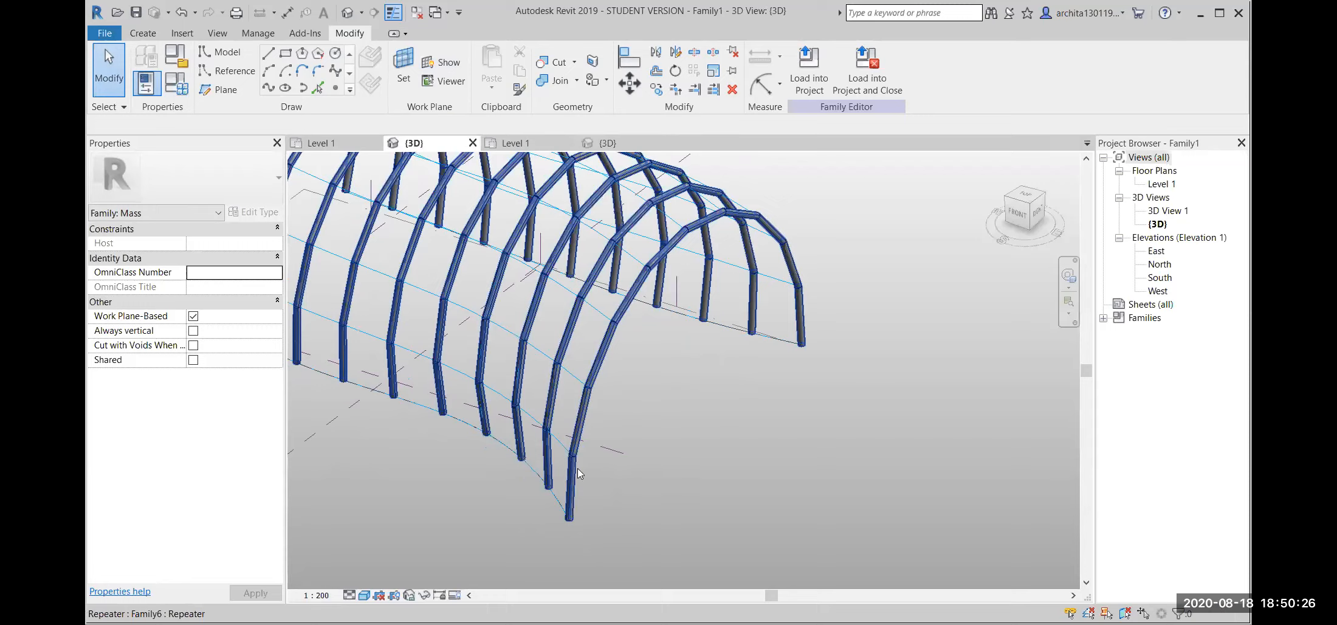
pyautogui.scroll(-3, 580, 490)
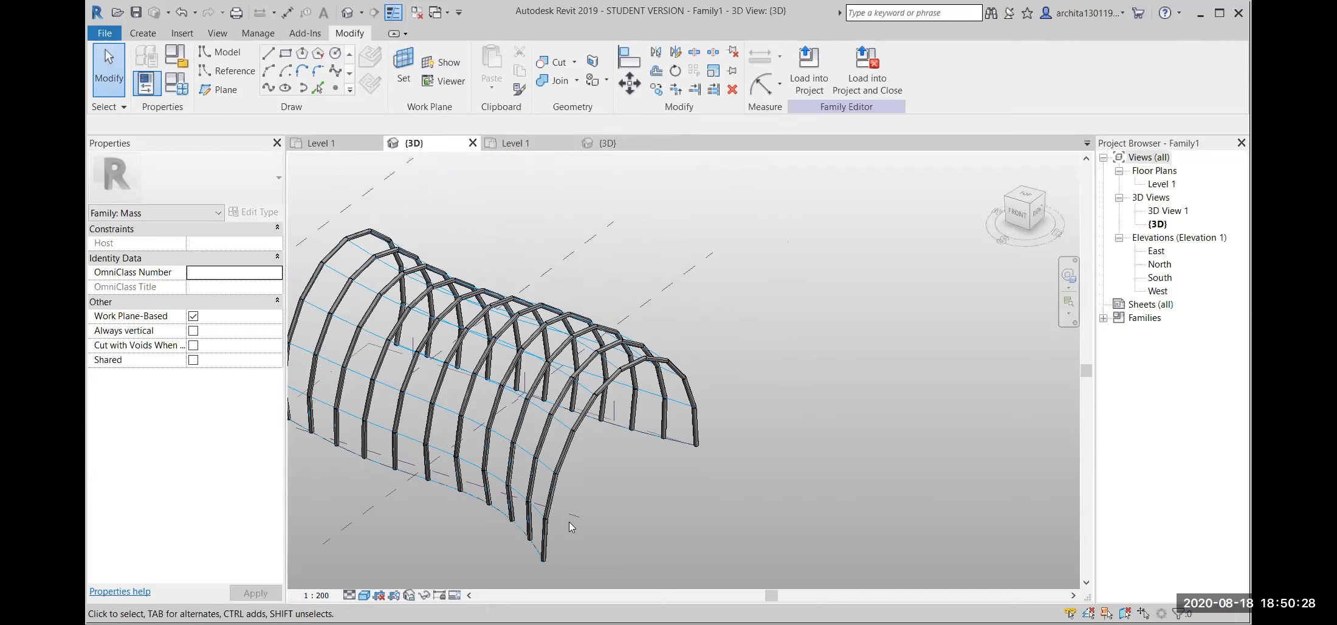
pyautogui.moveTo(605, 508); pyautogui.dragTo(645, 509, button='middle')
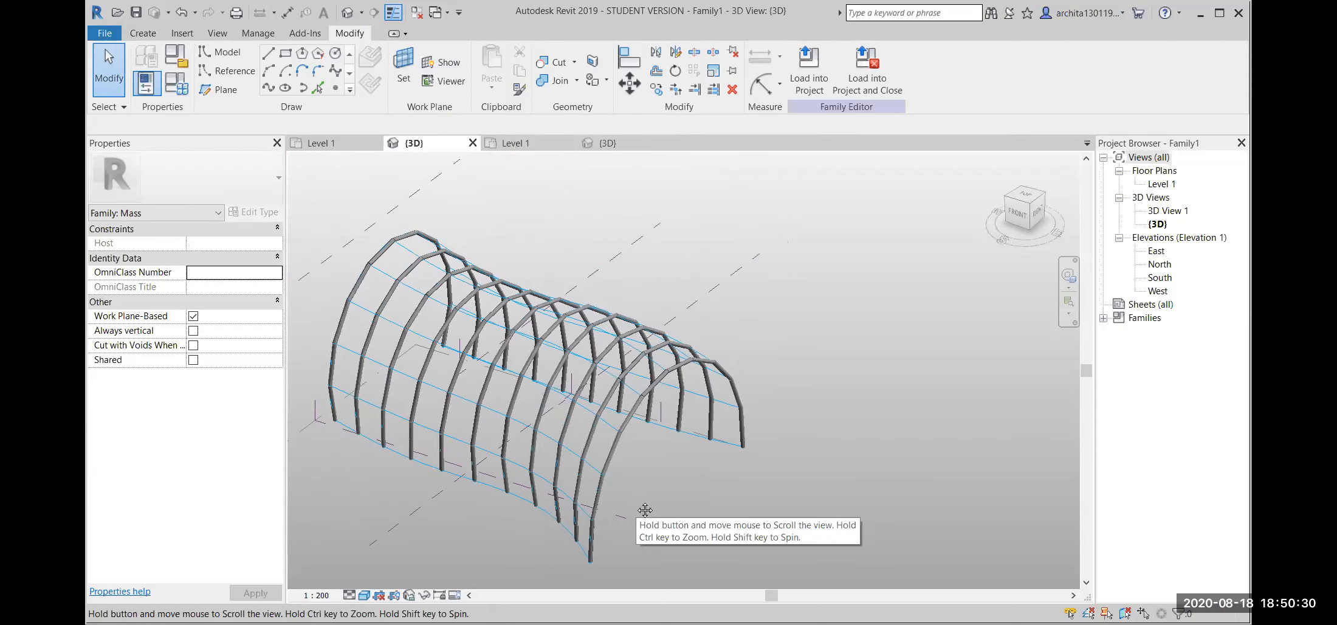
pyautogui.scroll(3, 641, 476)
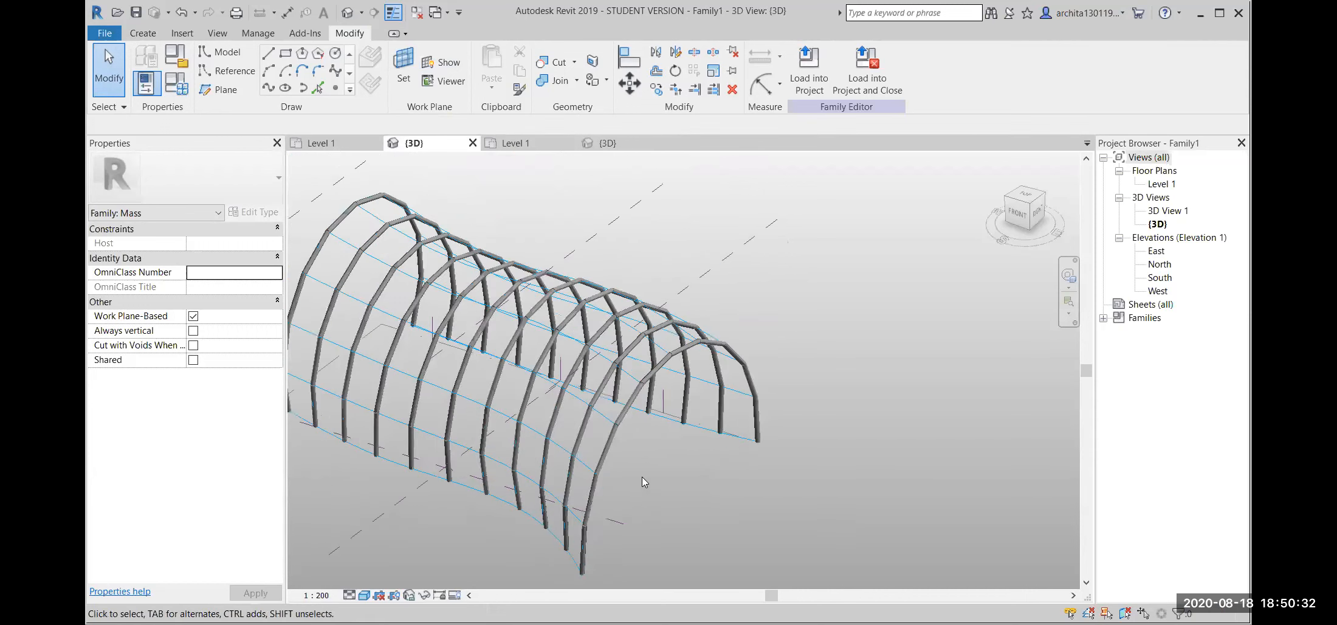
# Set both the U grid and V grid numbers of the vault's divided surface to 20 and apply the change.
pyautogui.click(627, 372)
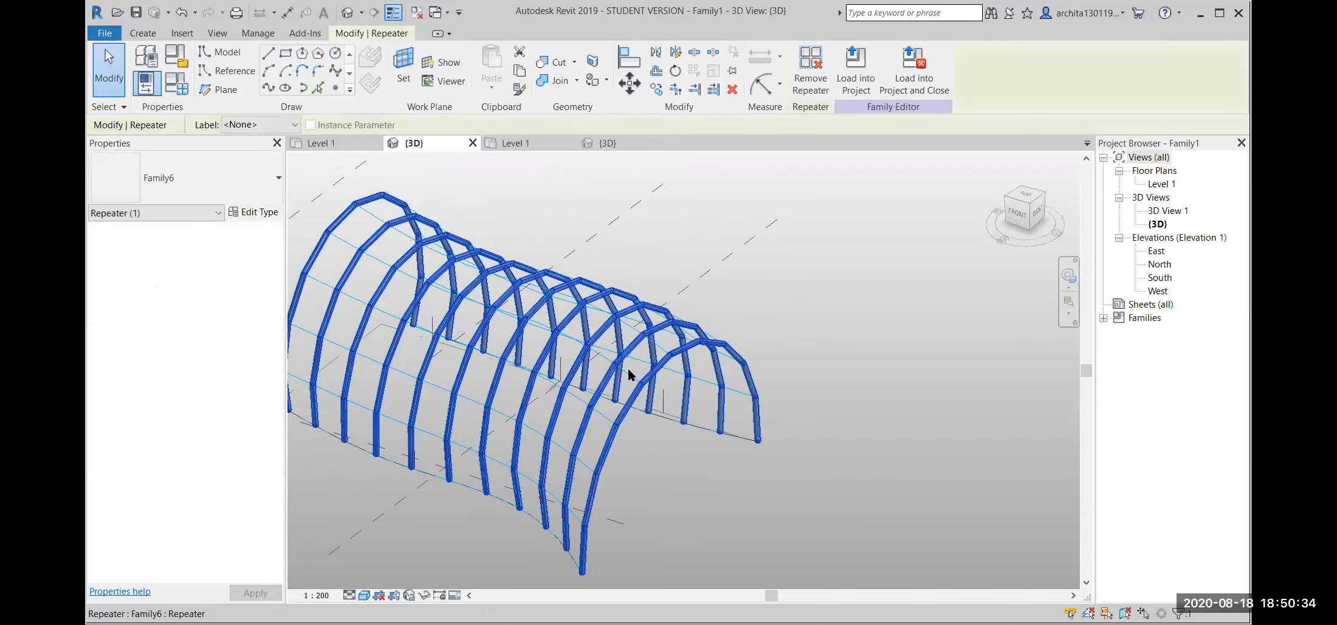
pyautogui.click(765, 317)
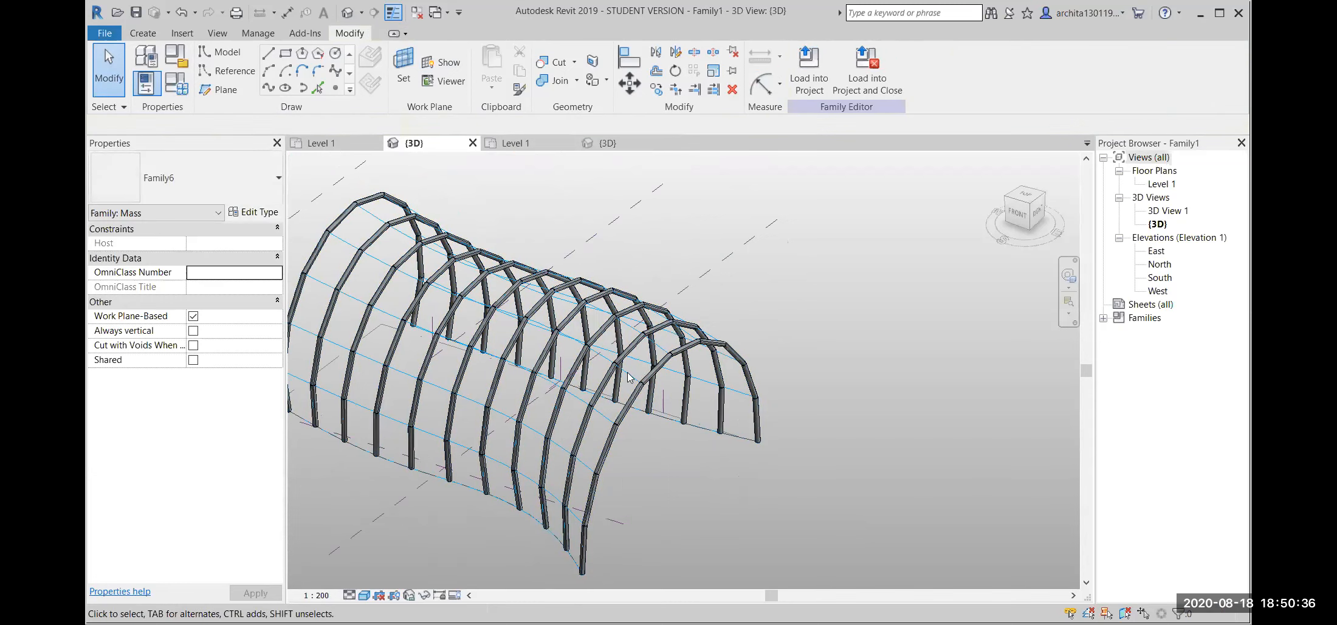
pyautogui.click(634, 378)
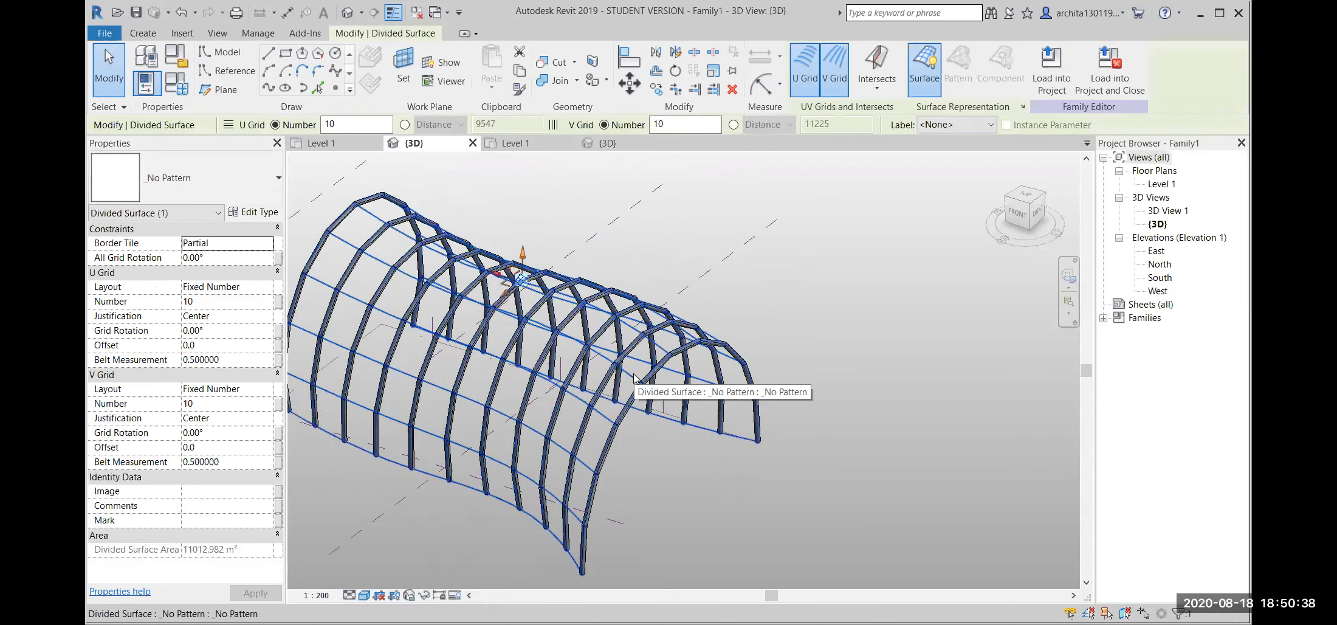
pyautogui.click(209, 302)
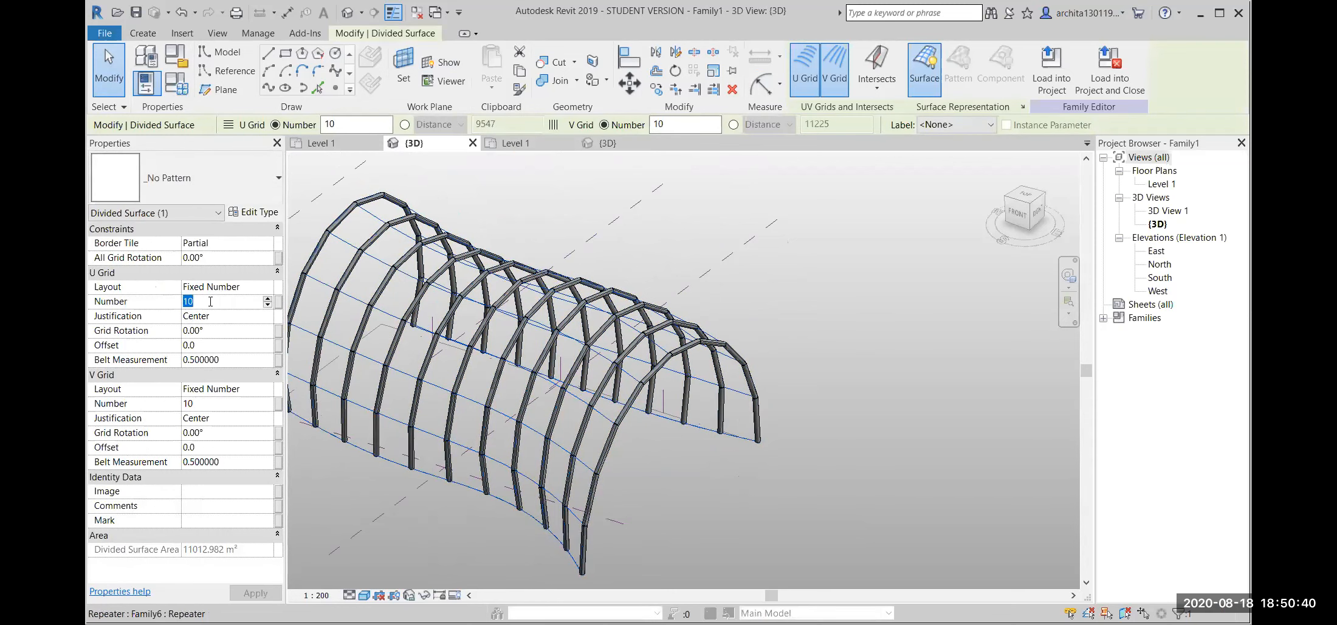
pyautogui.write('20')
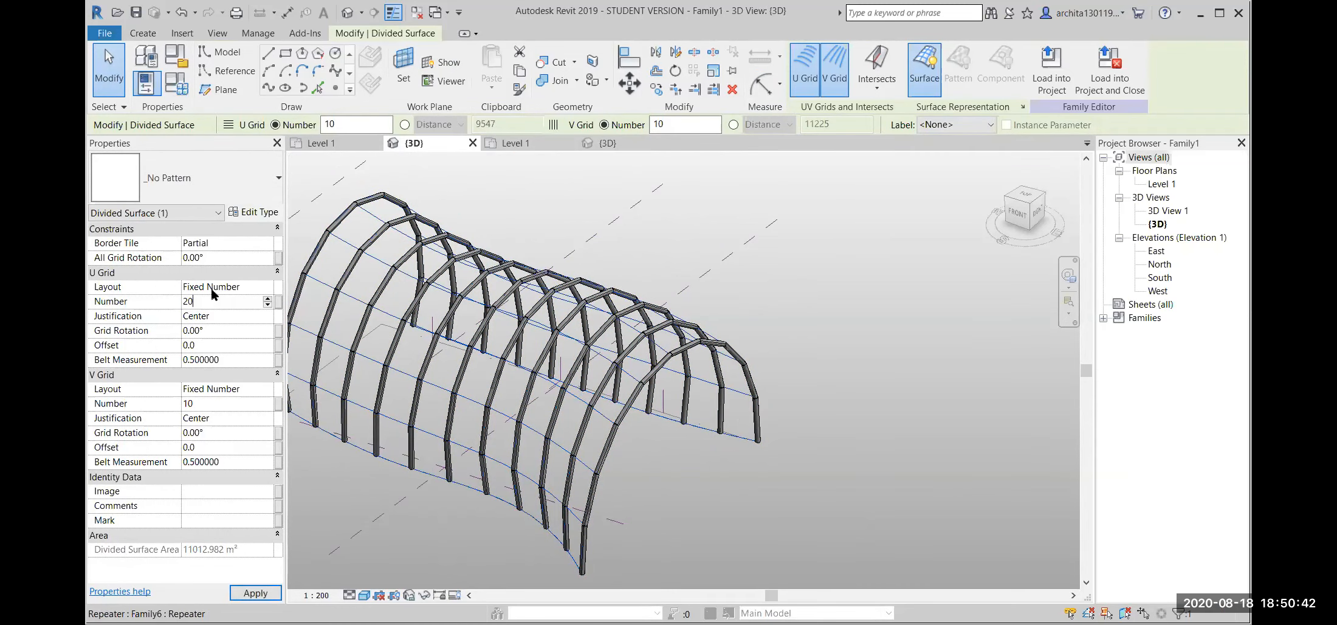
pyautogui.click(212, 402)
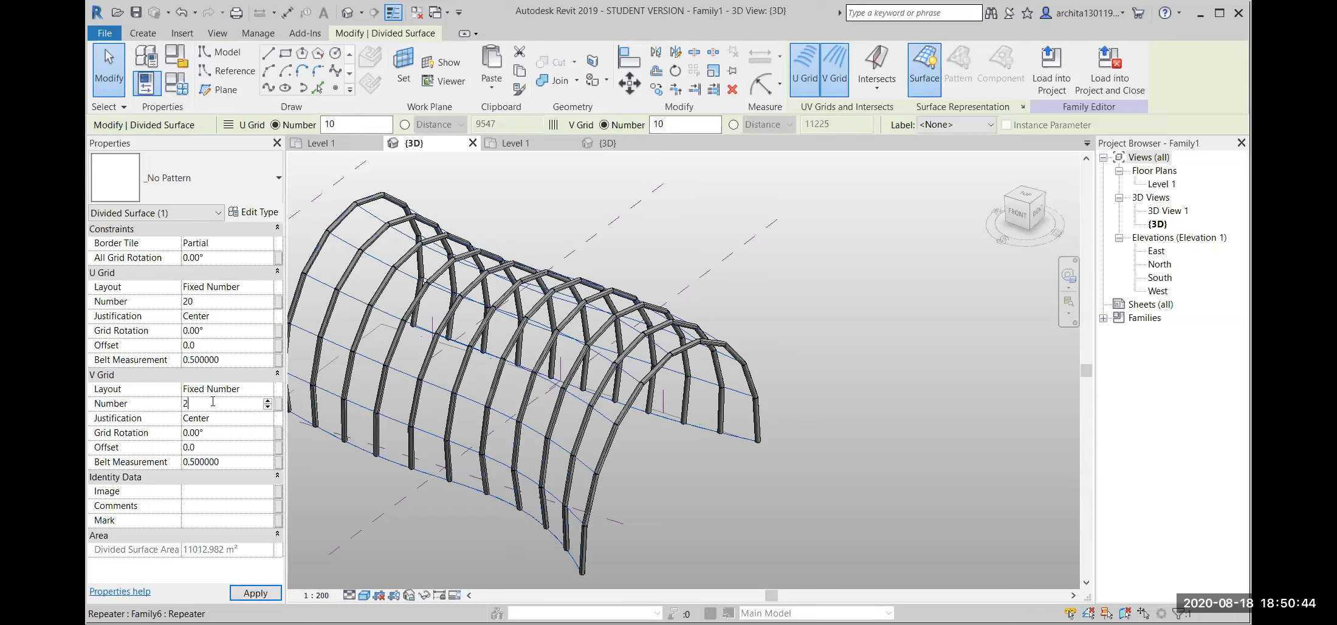
pyautogui.click(269, 597)
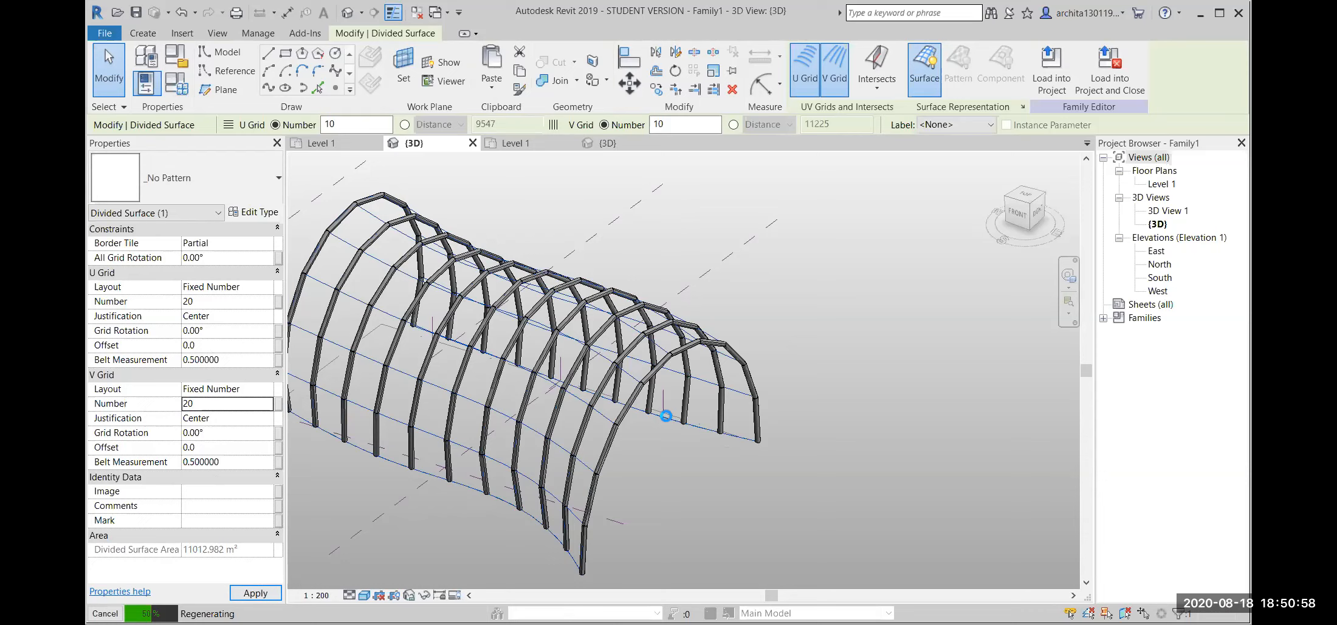
pyautogui.hotkey('alt', 'Tab')
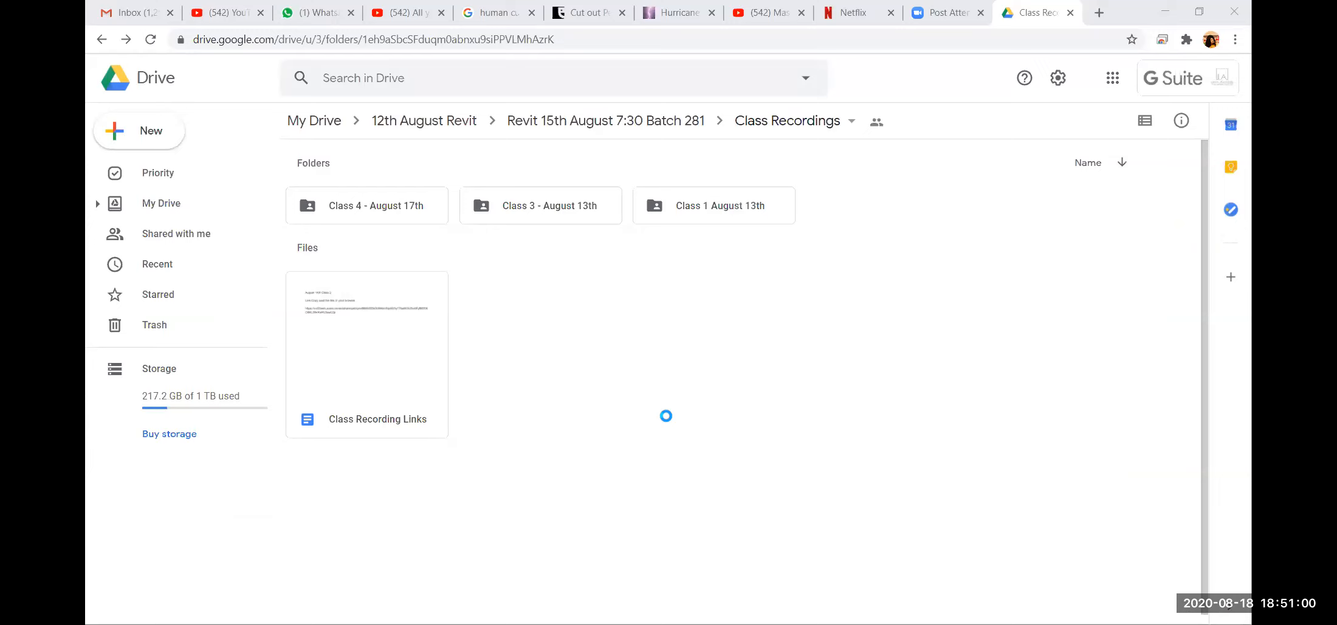
pyautogui.hotkey('alt', 'Tab')
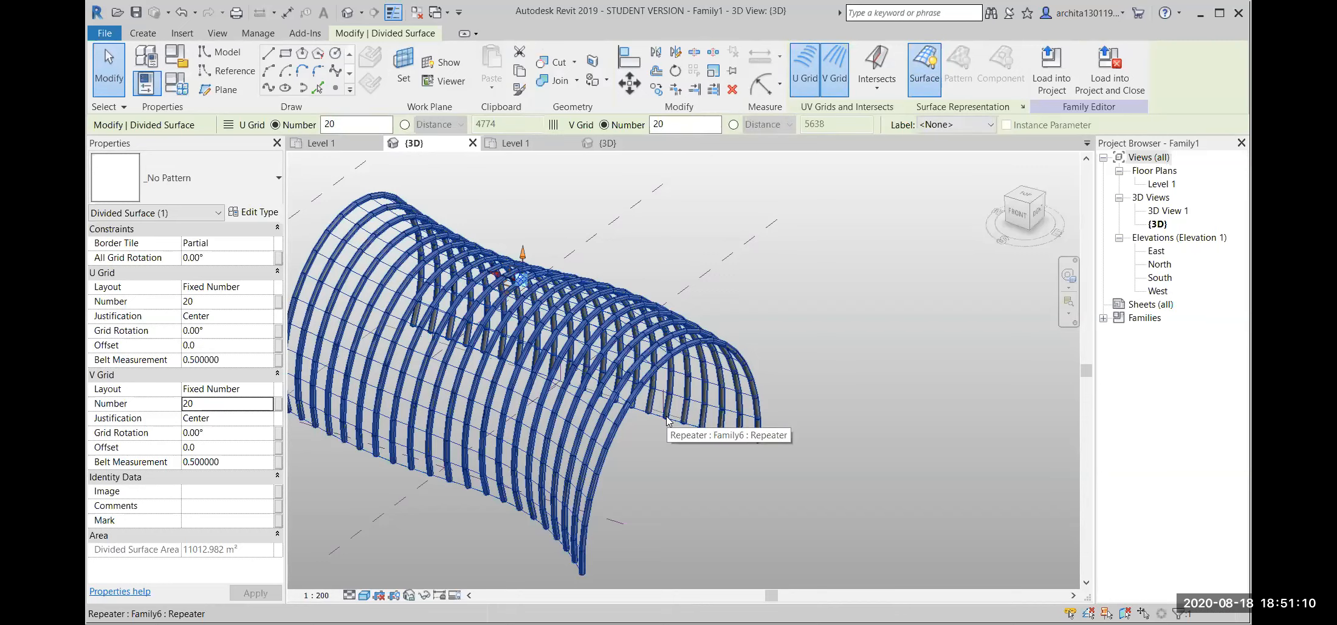
# Examine the denser tube ribs along the vault from several angles, including their base ends and the open end.
pyautogui.keyDown('shift'); pyautogui.moveTo(644, 426); pyautogui.dragTo(710, 408, button='middle'); pyautogui.keyUp('shift')
pyautogui.scroll(4, 660, 503)
pyautogui.keyDown('shift'); pyautogui.moveTo(664, 503); pyautogui.dragTo(732, 380, button='middle'); pyautogui.keyUp('shift')
pyautogui.scroll(-5, 732, 375)
pyautogui.keyDown('shift'); pyautogui.moveTo(605, 405); pyautogui.dragTo(695, 408, button='middle'); pyautogui.keyUp('shift')
pyautogui.scroll(2, 655, 410)
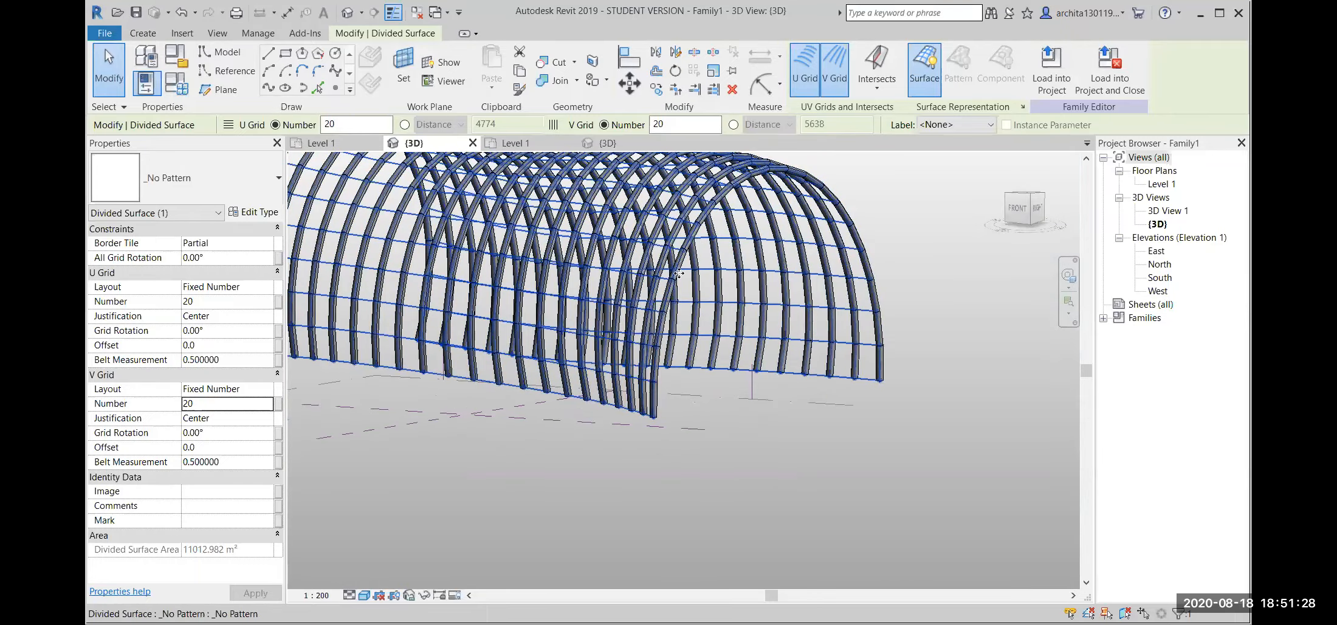
pyautogui.scroll(1, 675, 378)
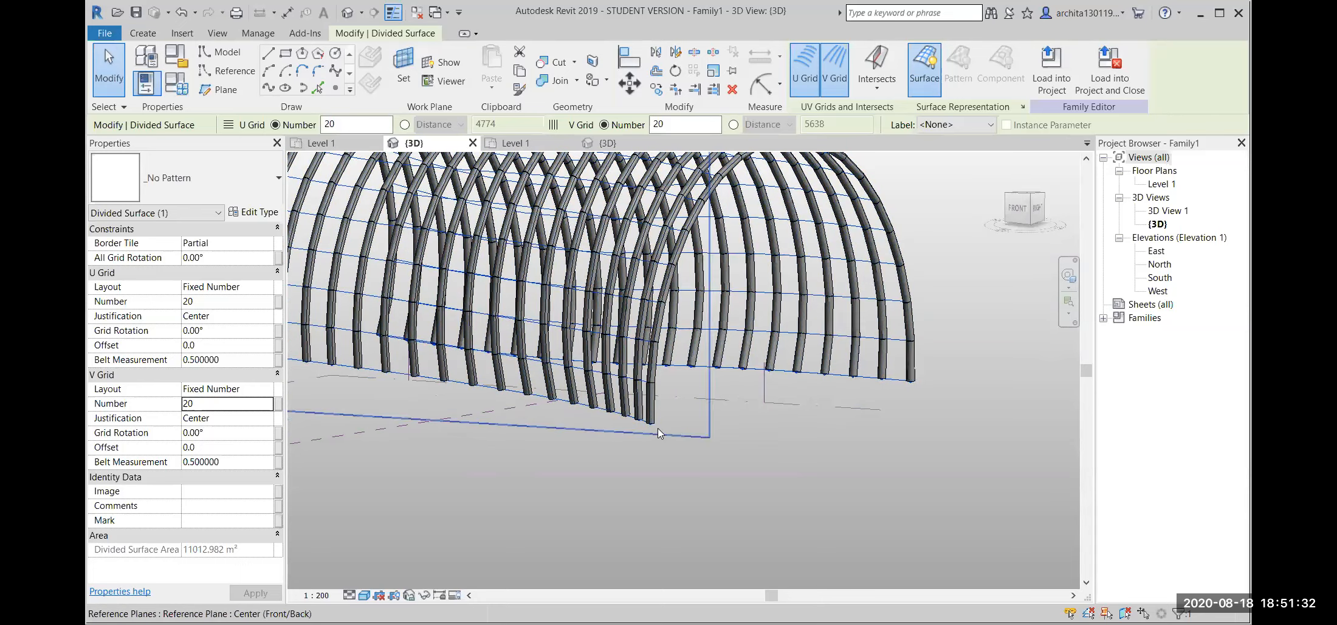
pyautogui.keyDown('shift'); pyautogui.moveTo(855, 225); pyautogui.dragTo(844, 536, button='middle'); pyautogui.keyUp('shift')
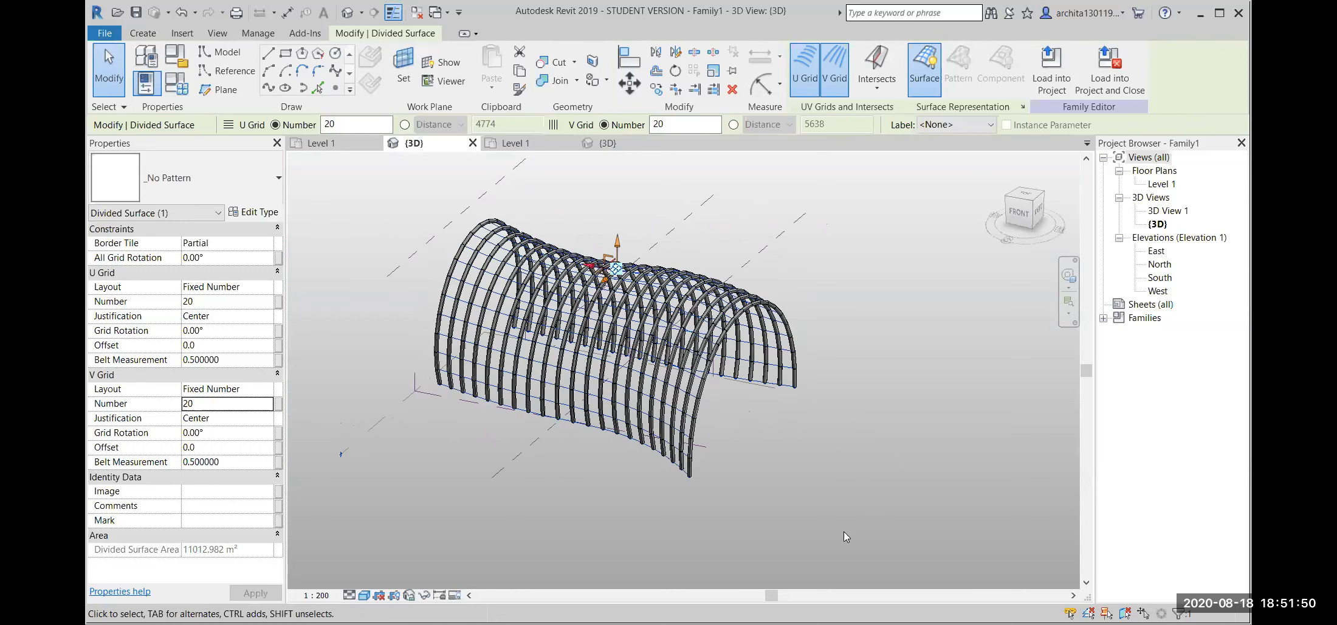